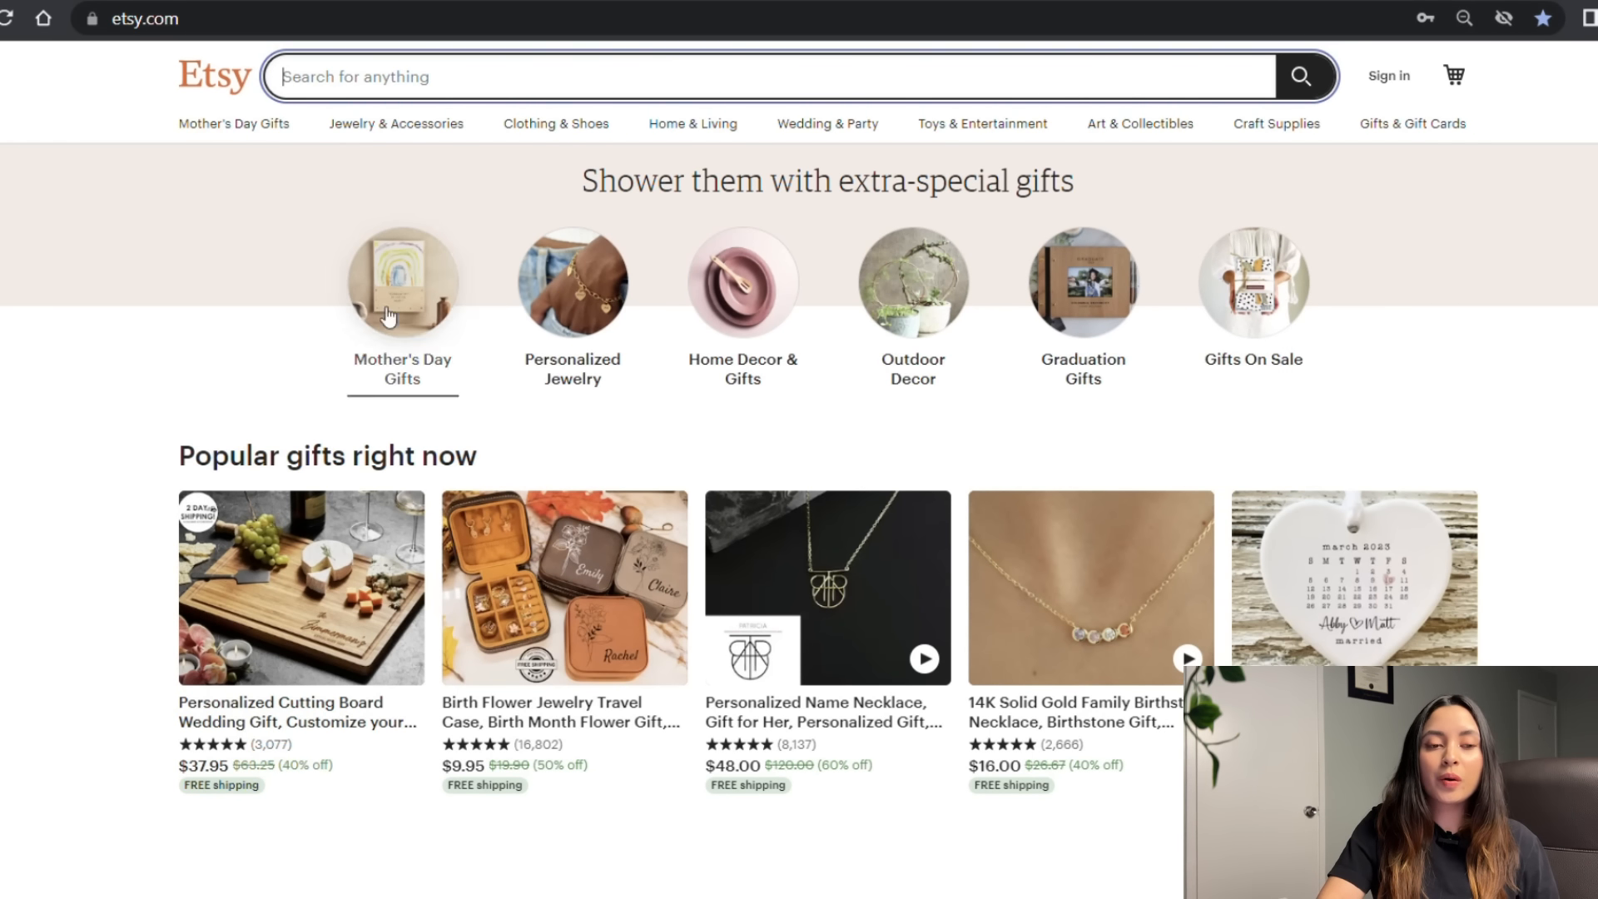
- Search Etsy for "shirt for dad"
left_click(1095, 88)
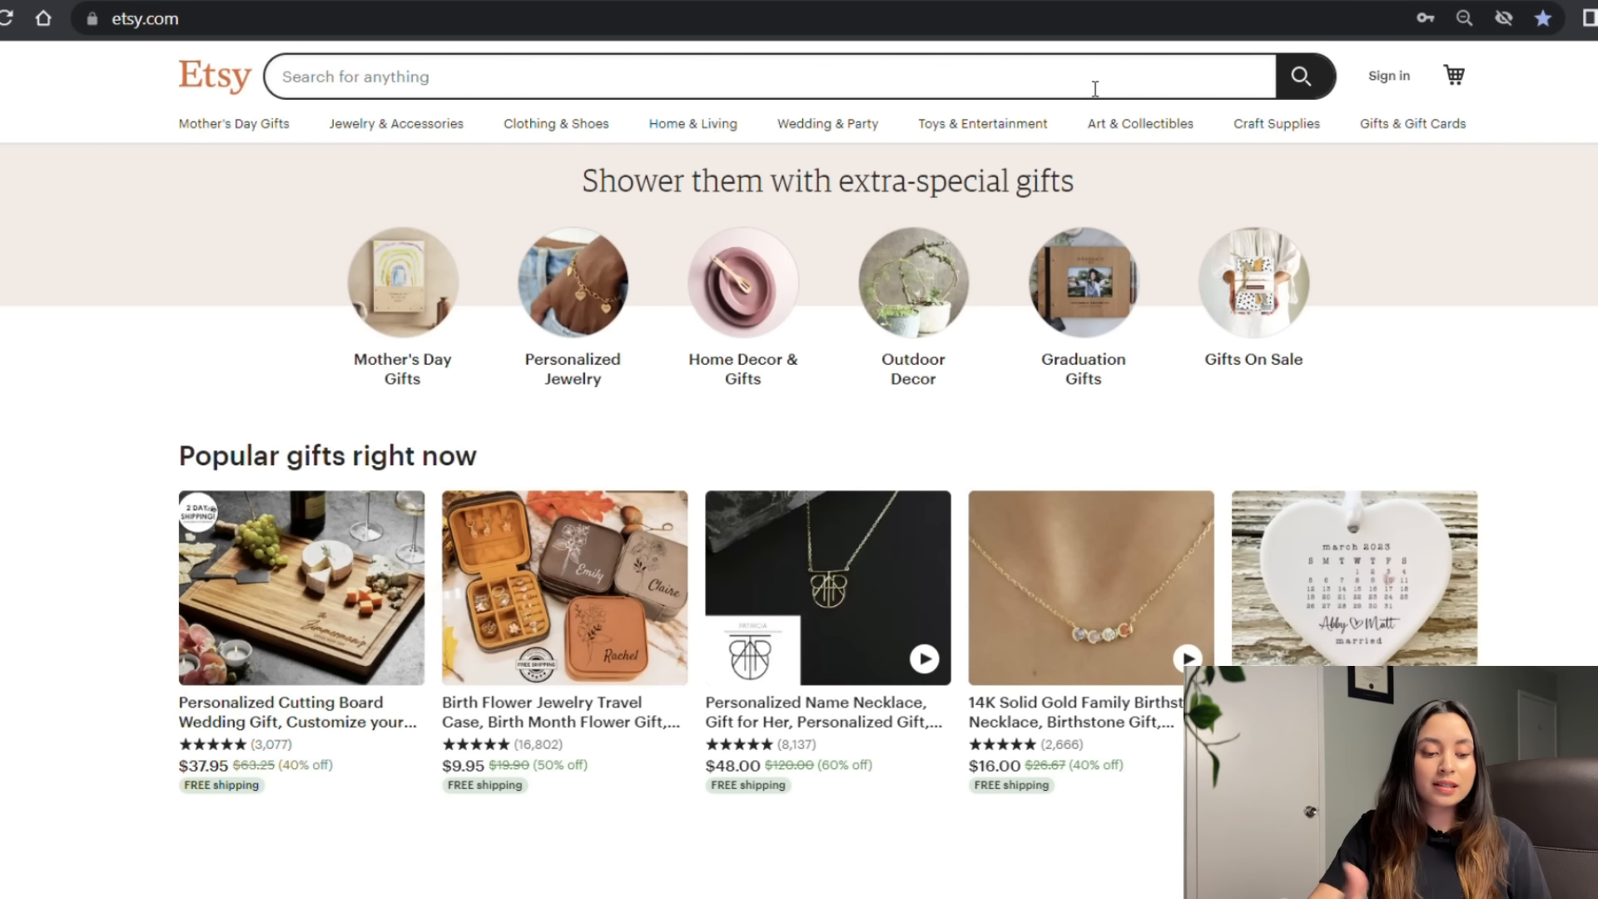
type("sh")
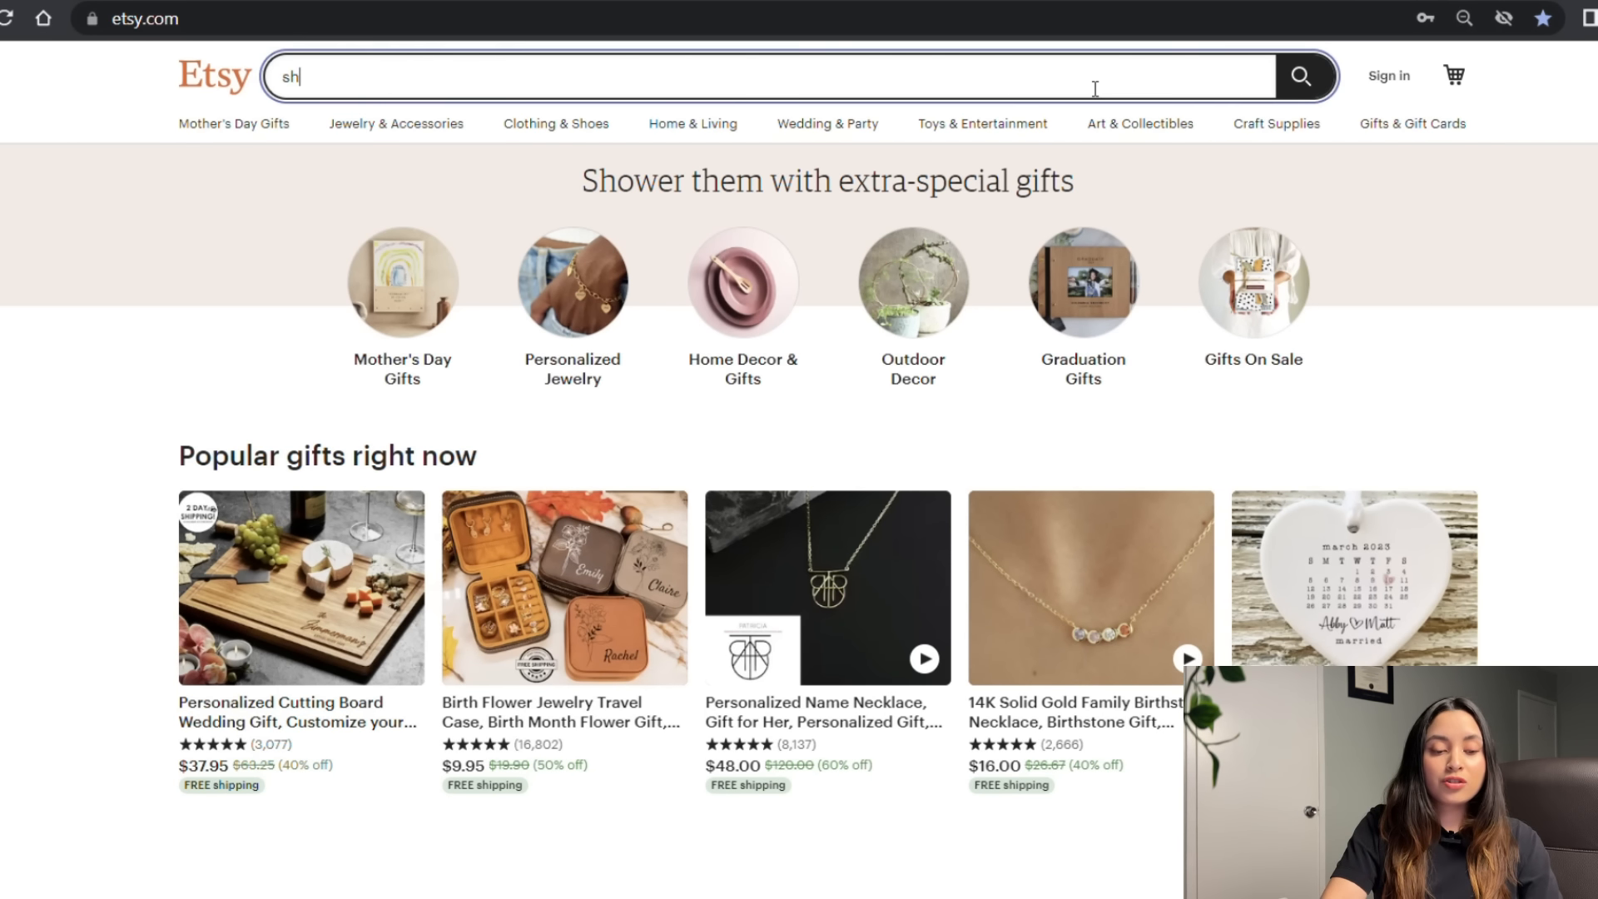
type("irt for da")
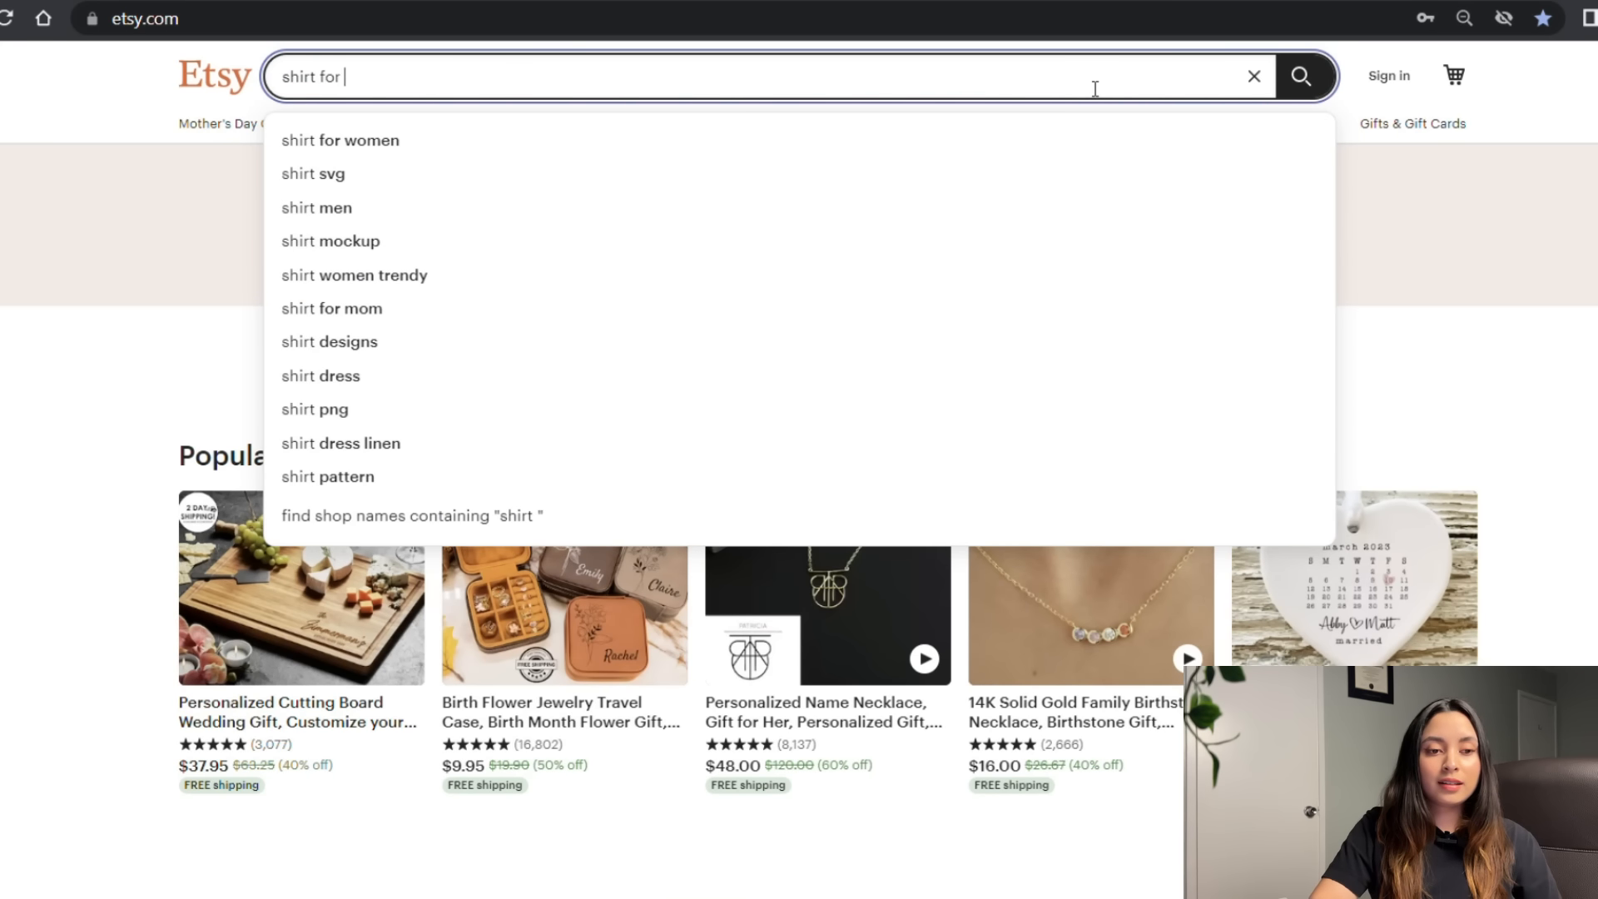
type("d")
key("Return")
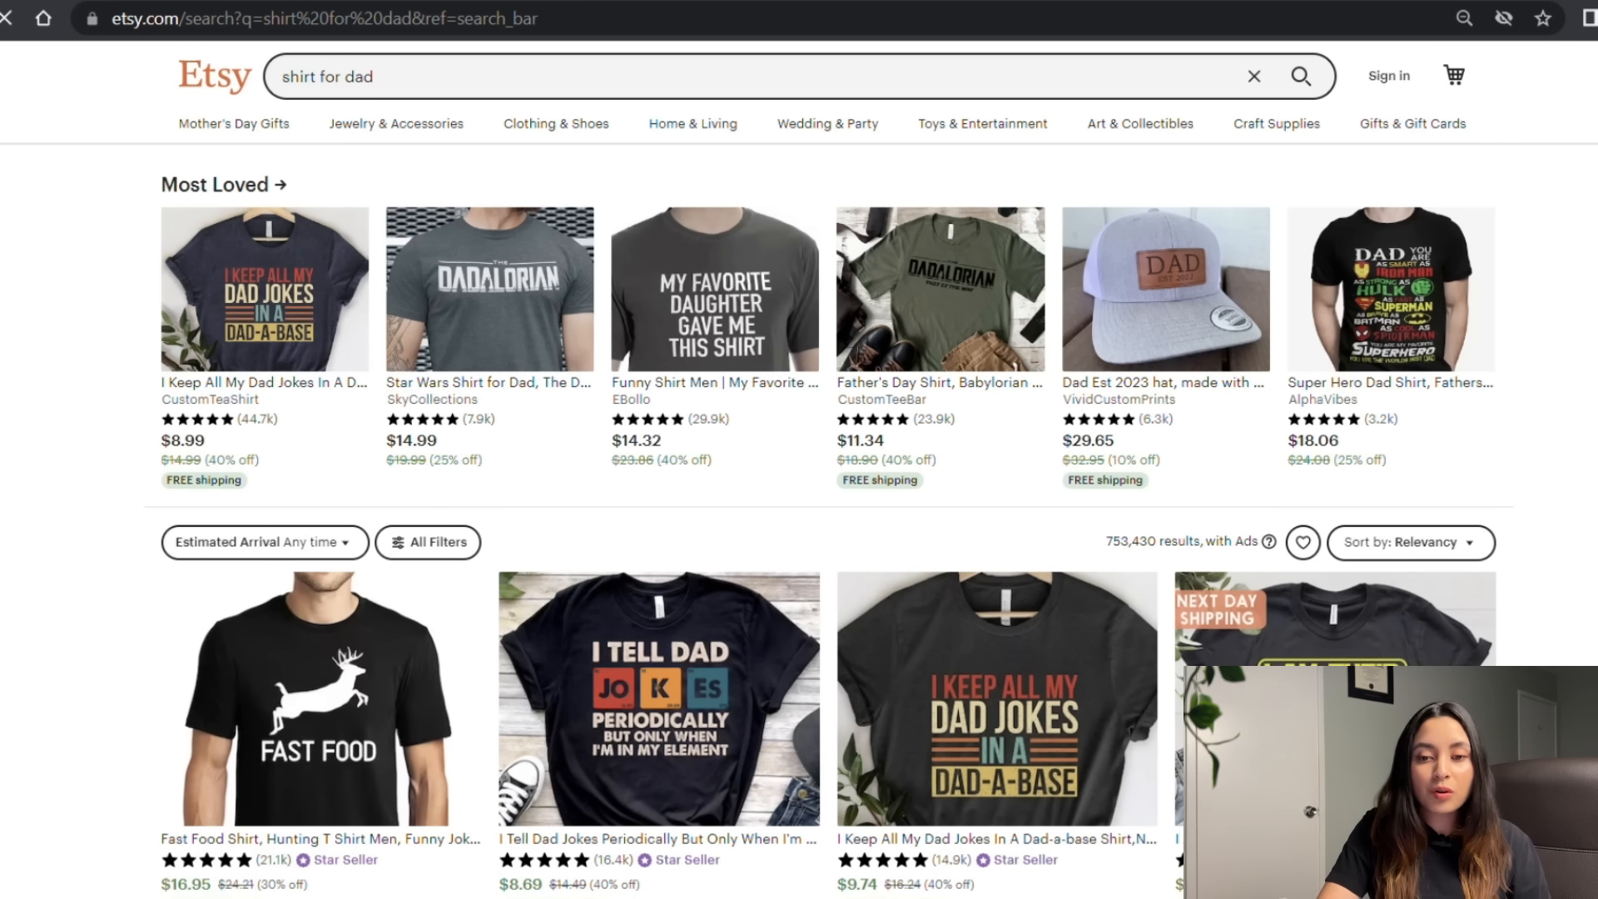
- Browse the dad shirt search results, comparing the designs, slogans, prices and review ratings of the listings
scroll(799, 466, "down", 5)
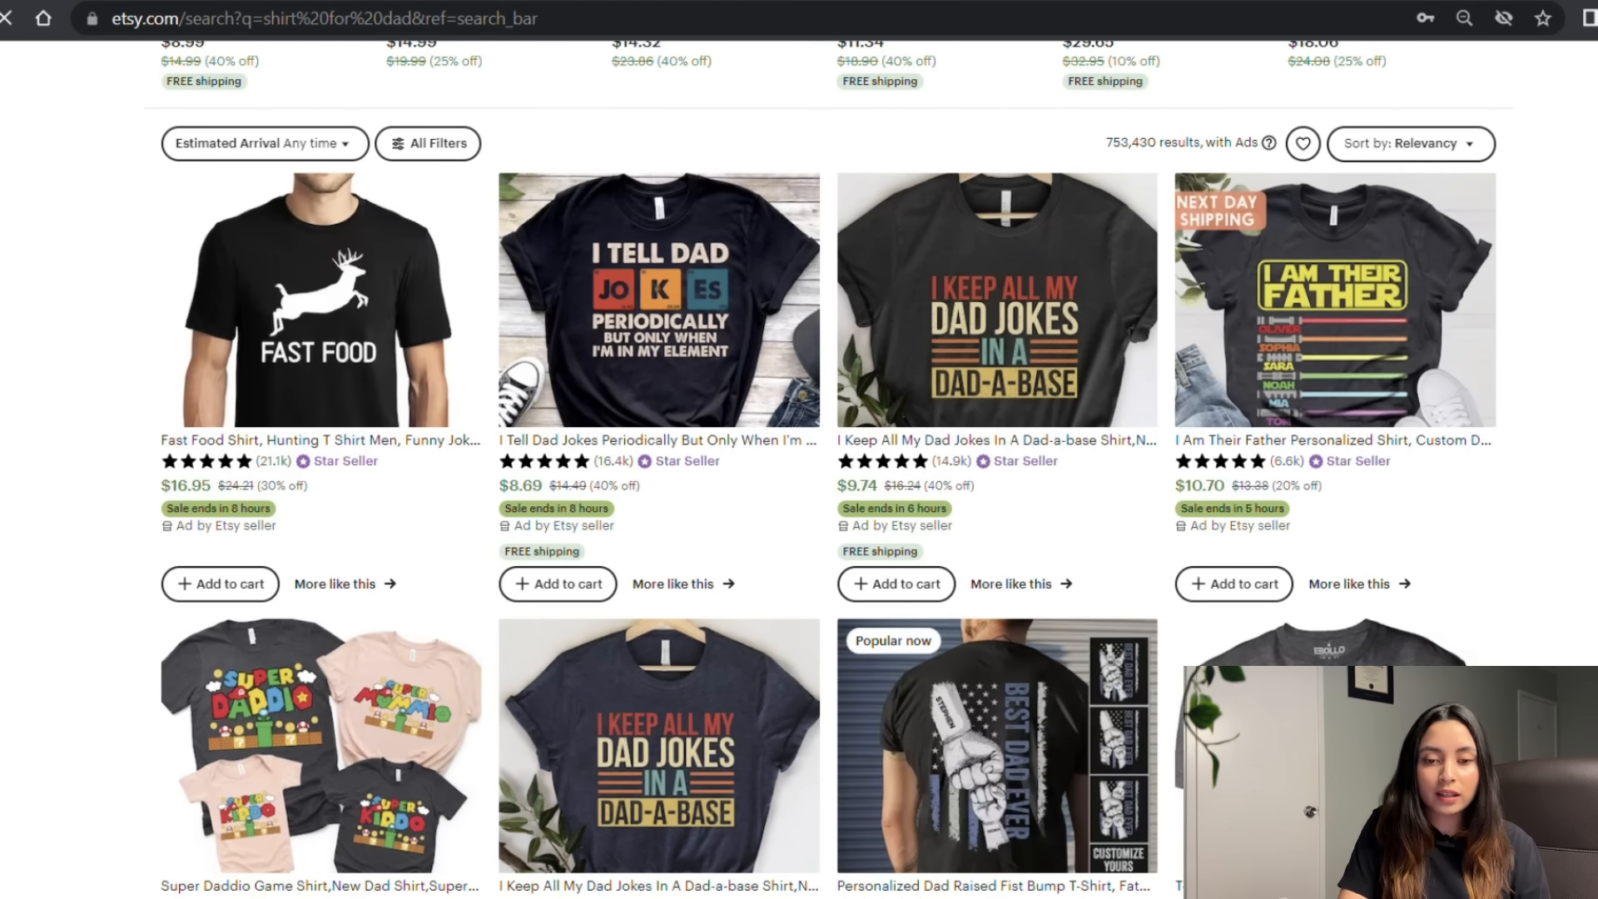
scroll(799, 466, "down", 9)
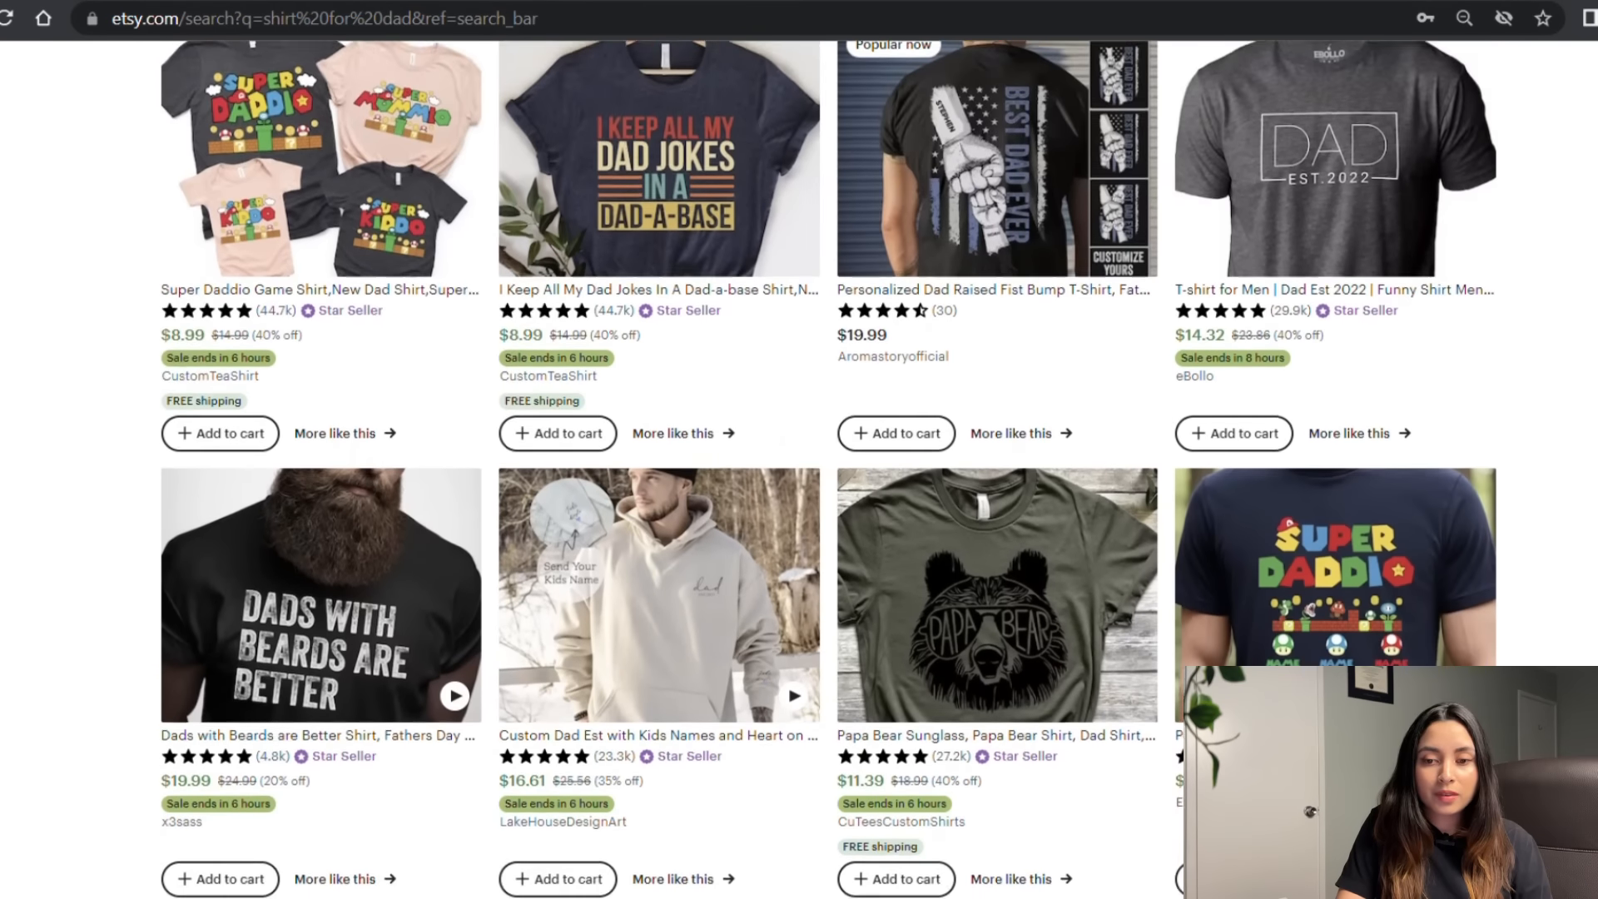
scroll(799, 467, "down", 5)
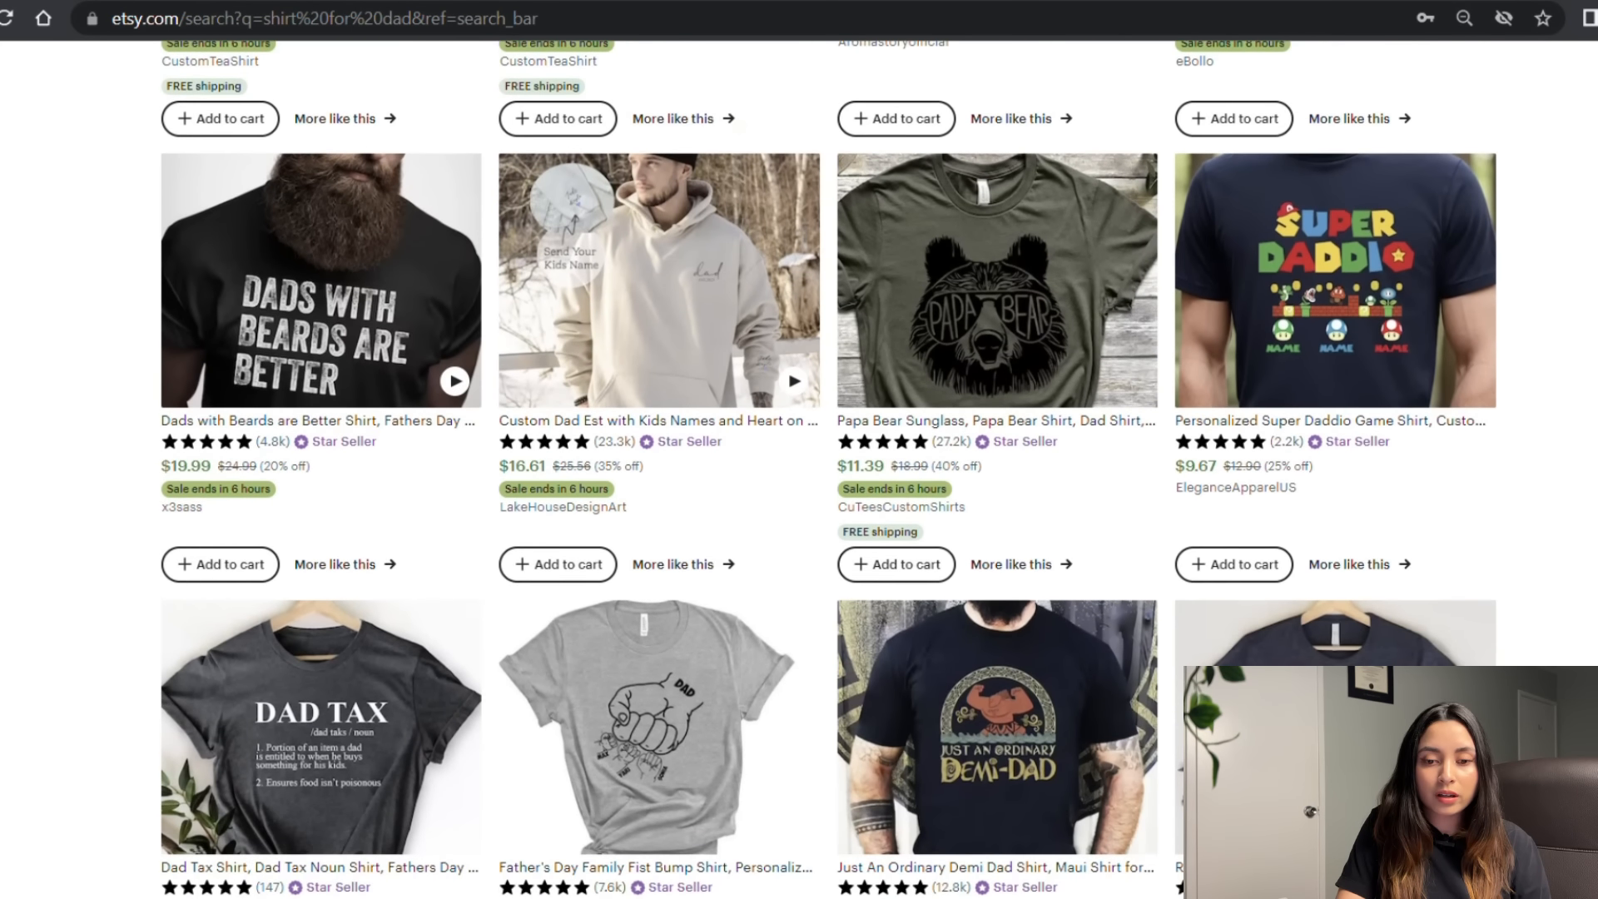
scroll(799, 466, "down", 9)
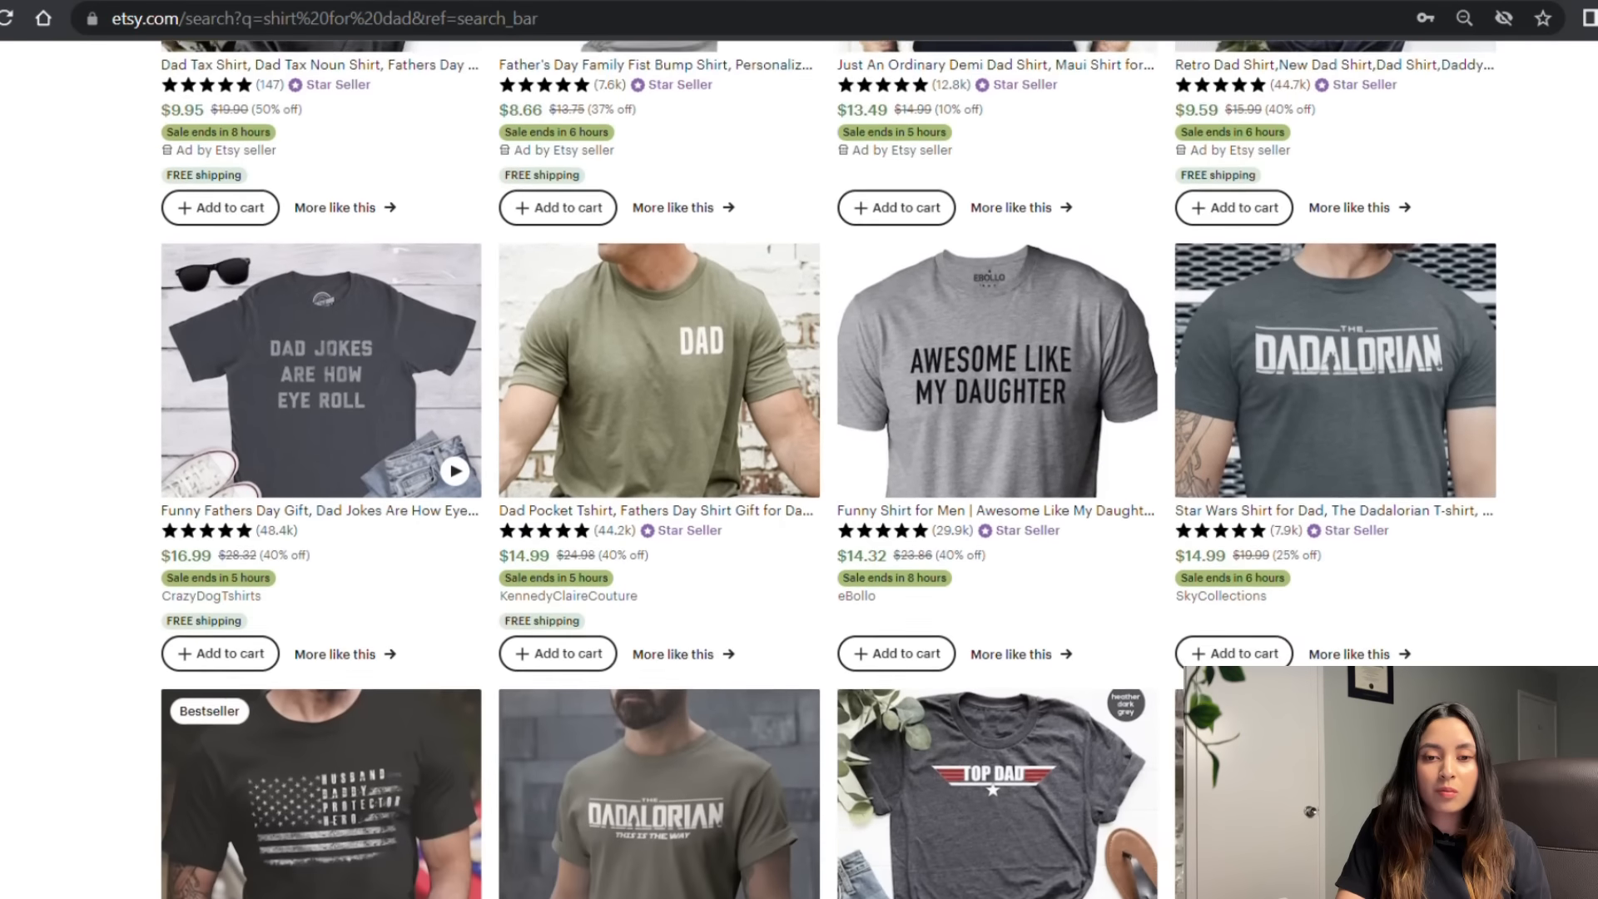
scroll(799, 466, "up", 12)
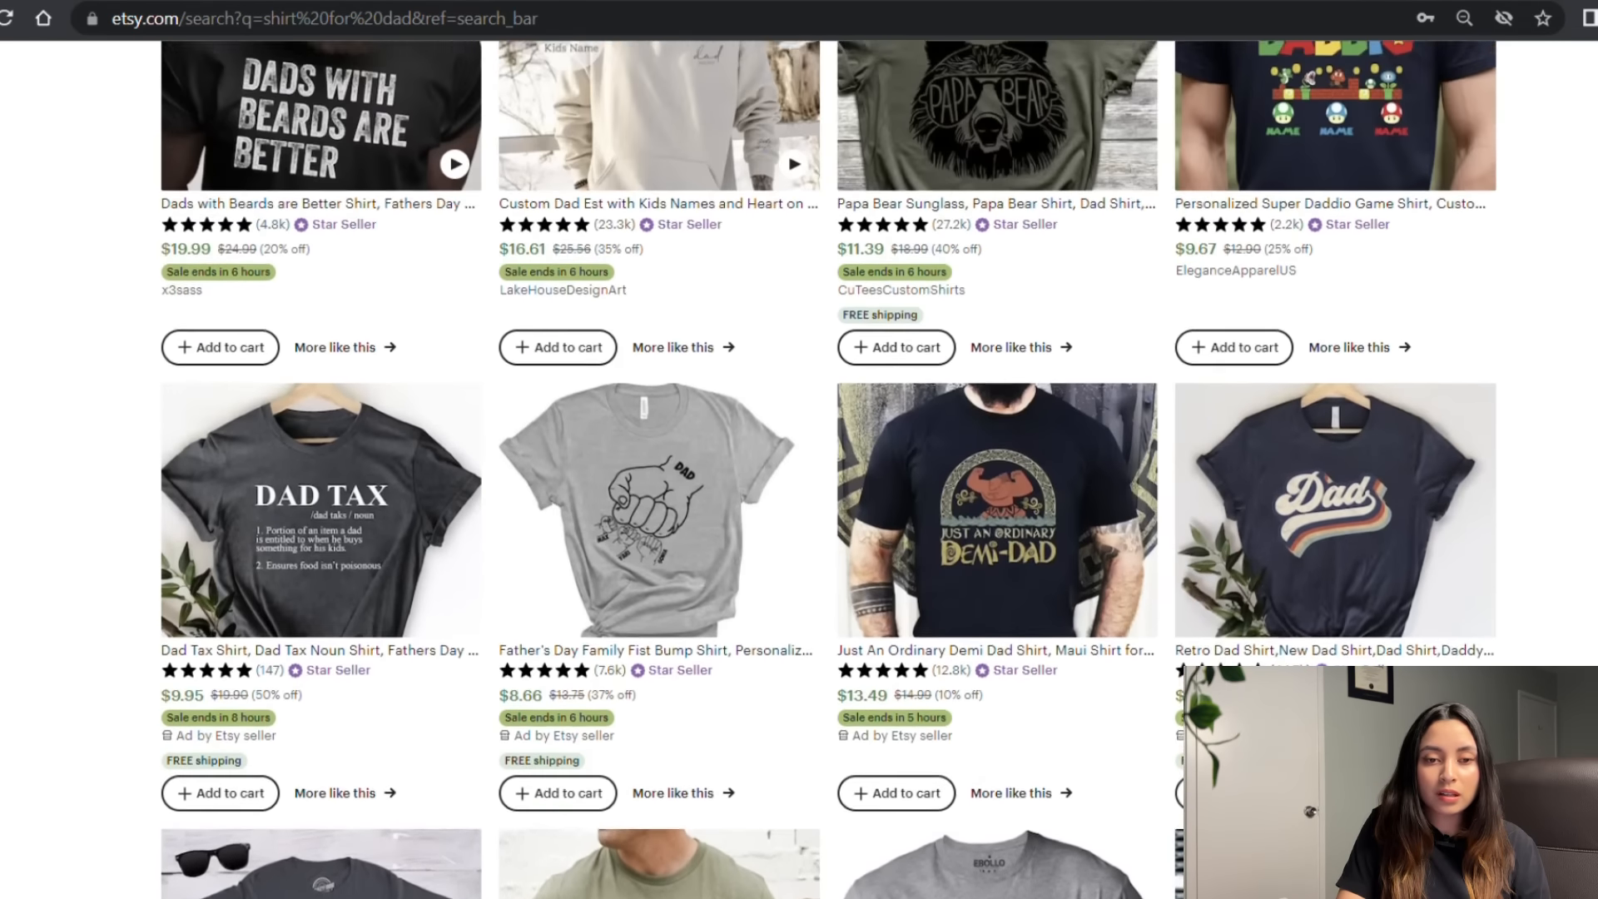
scroll(283, 192, "up", 4)
scroll(283, 191, "down", 5)
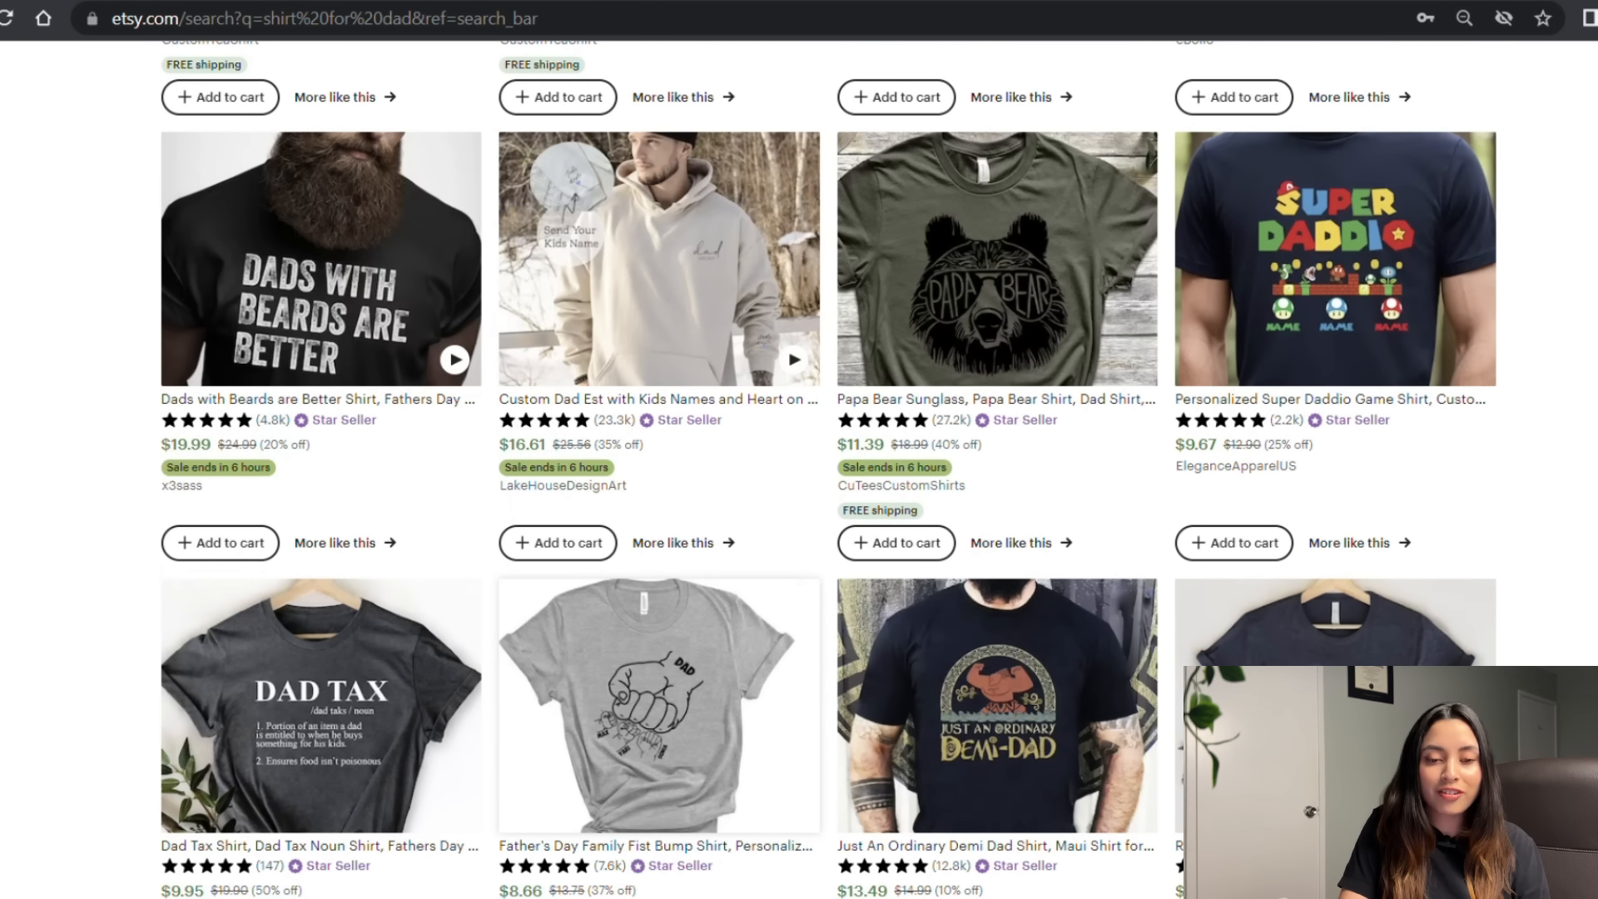
scroll(1015, 483, "down", 10)
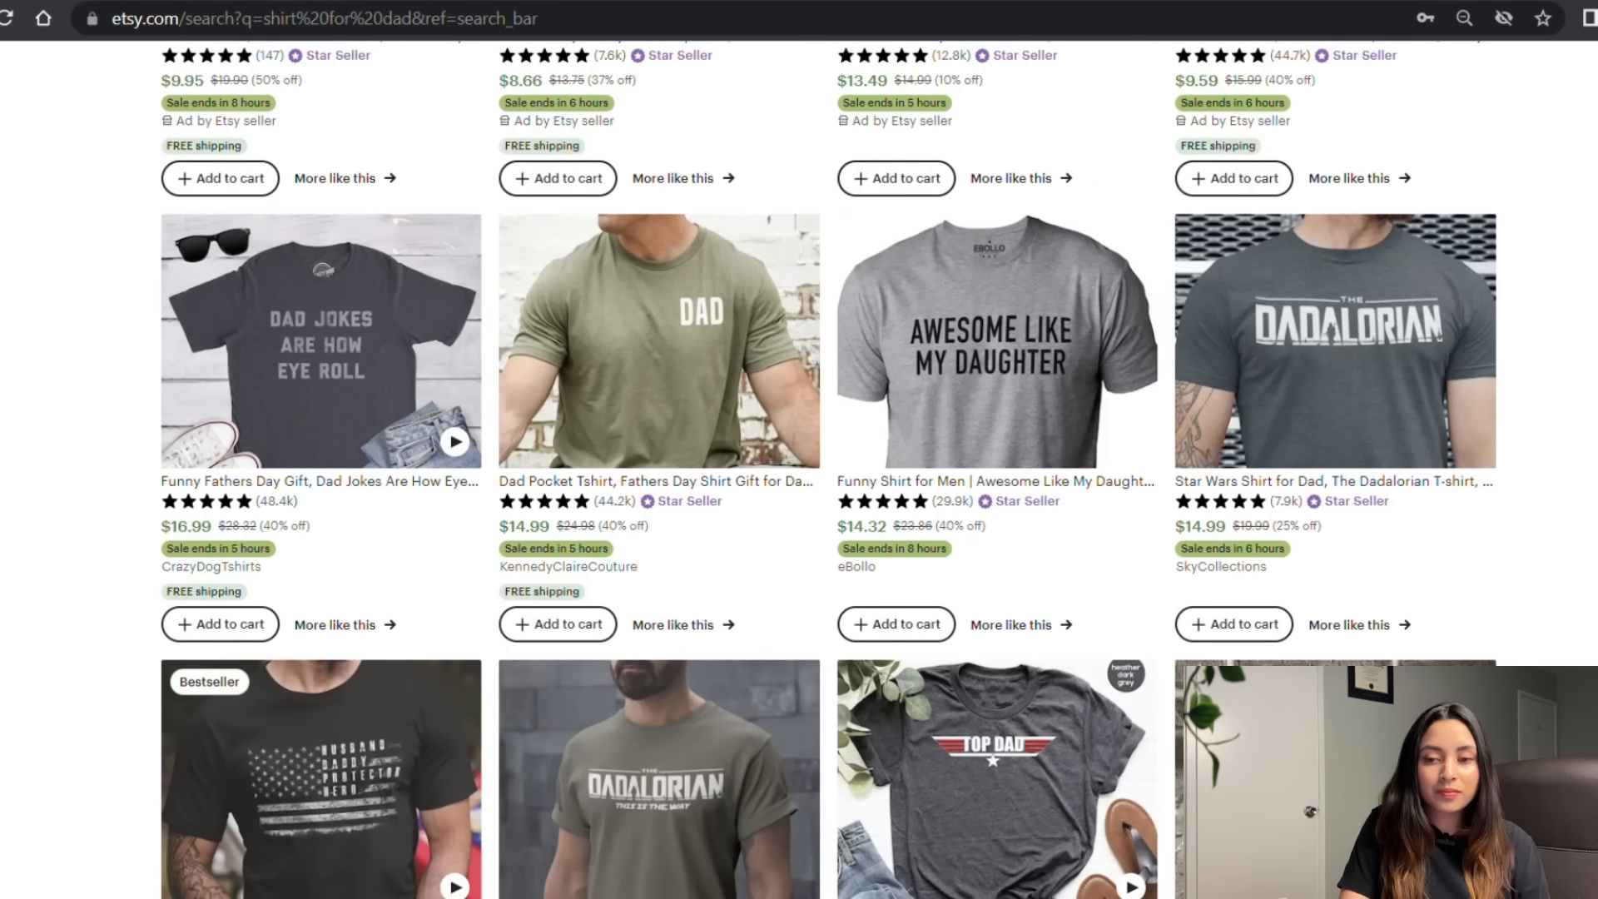
scroll(361, 444, "down", 2)
scroll(362, 443, "up", 10)
scroll(361, 443, "down", 3)
scroll(351, 380, "up", 5)
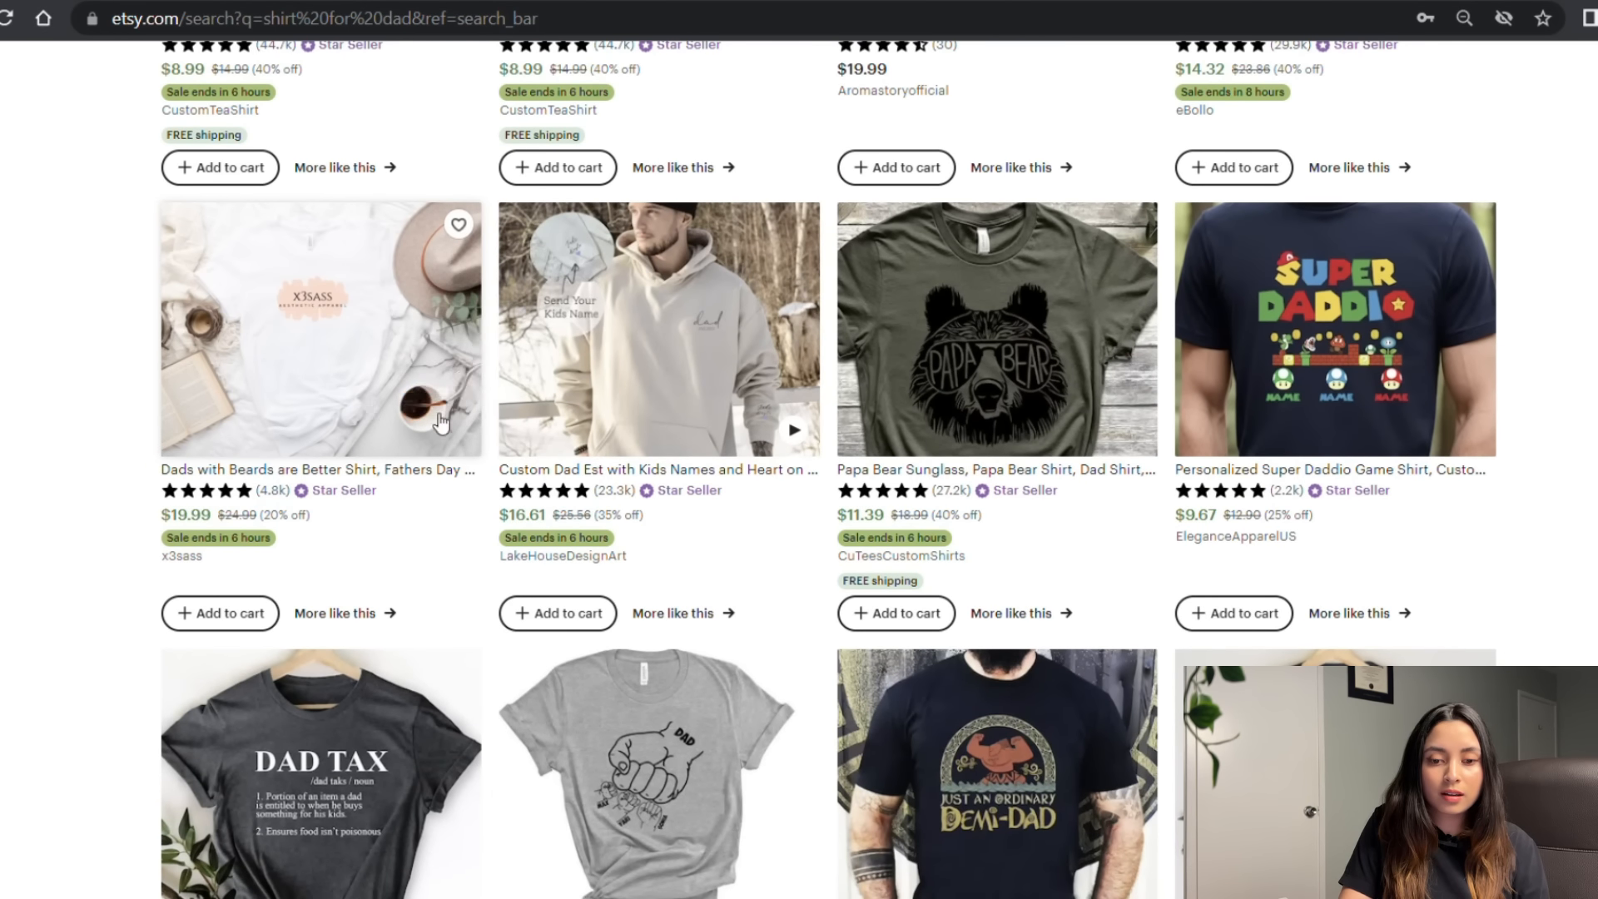
scroll(864, 333, "down", 10)
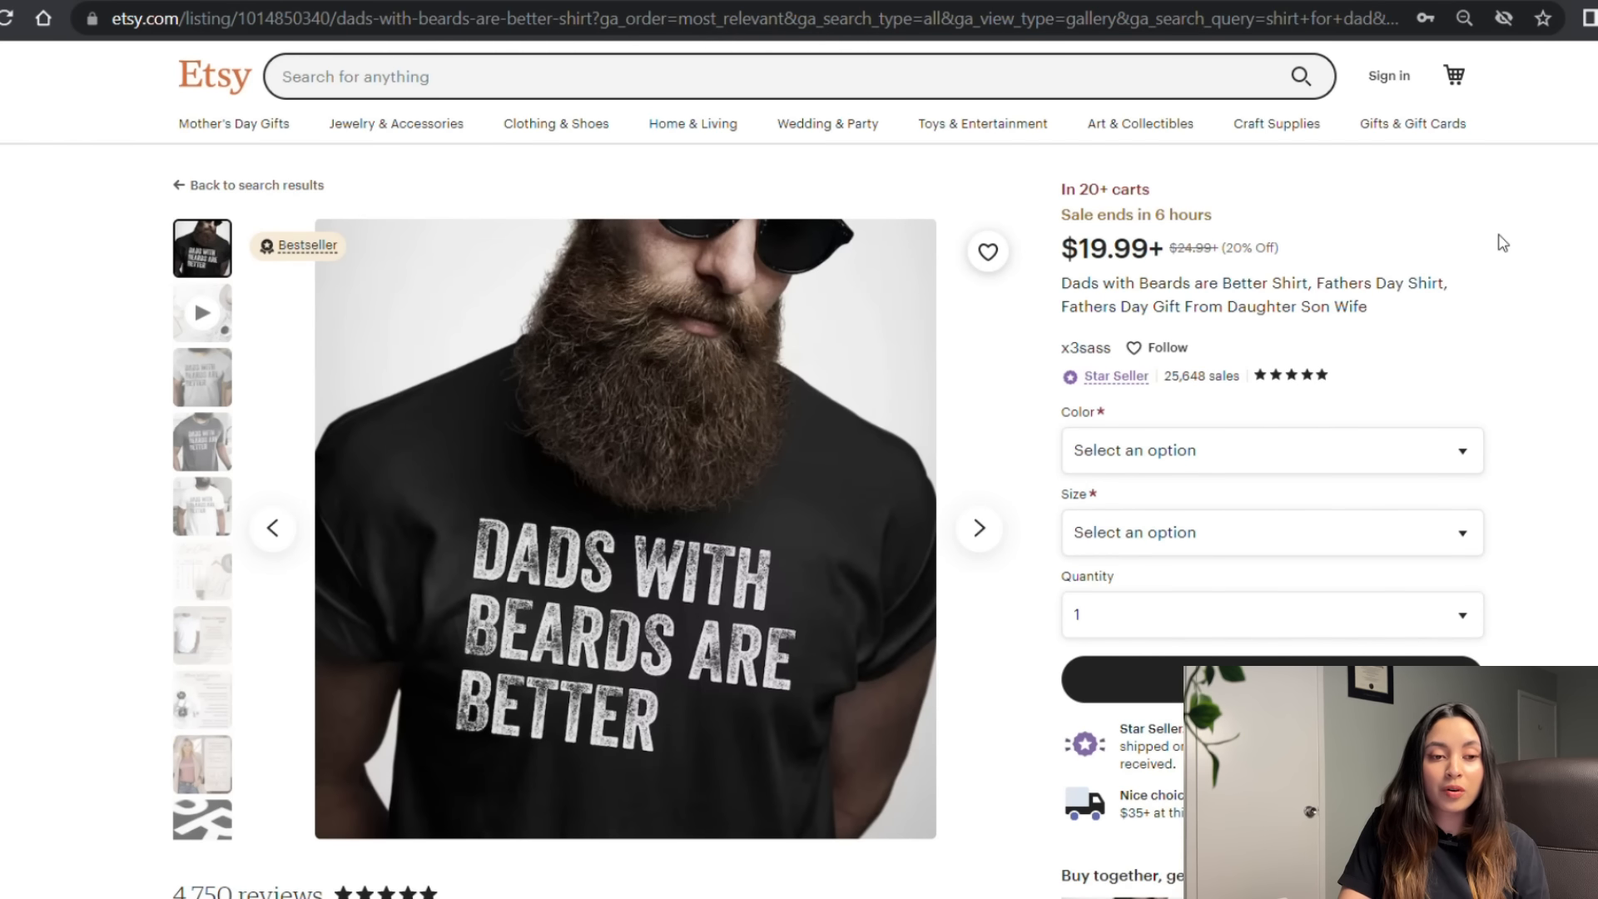
- Examine the "Dads with Beards are Better" and "Awesome Like My Daughter" shirt listings, including their prices, shop sales and reviews
scroll(833, 332, "down", 1)
scroll(583, 357, "up", 1)
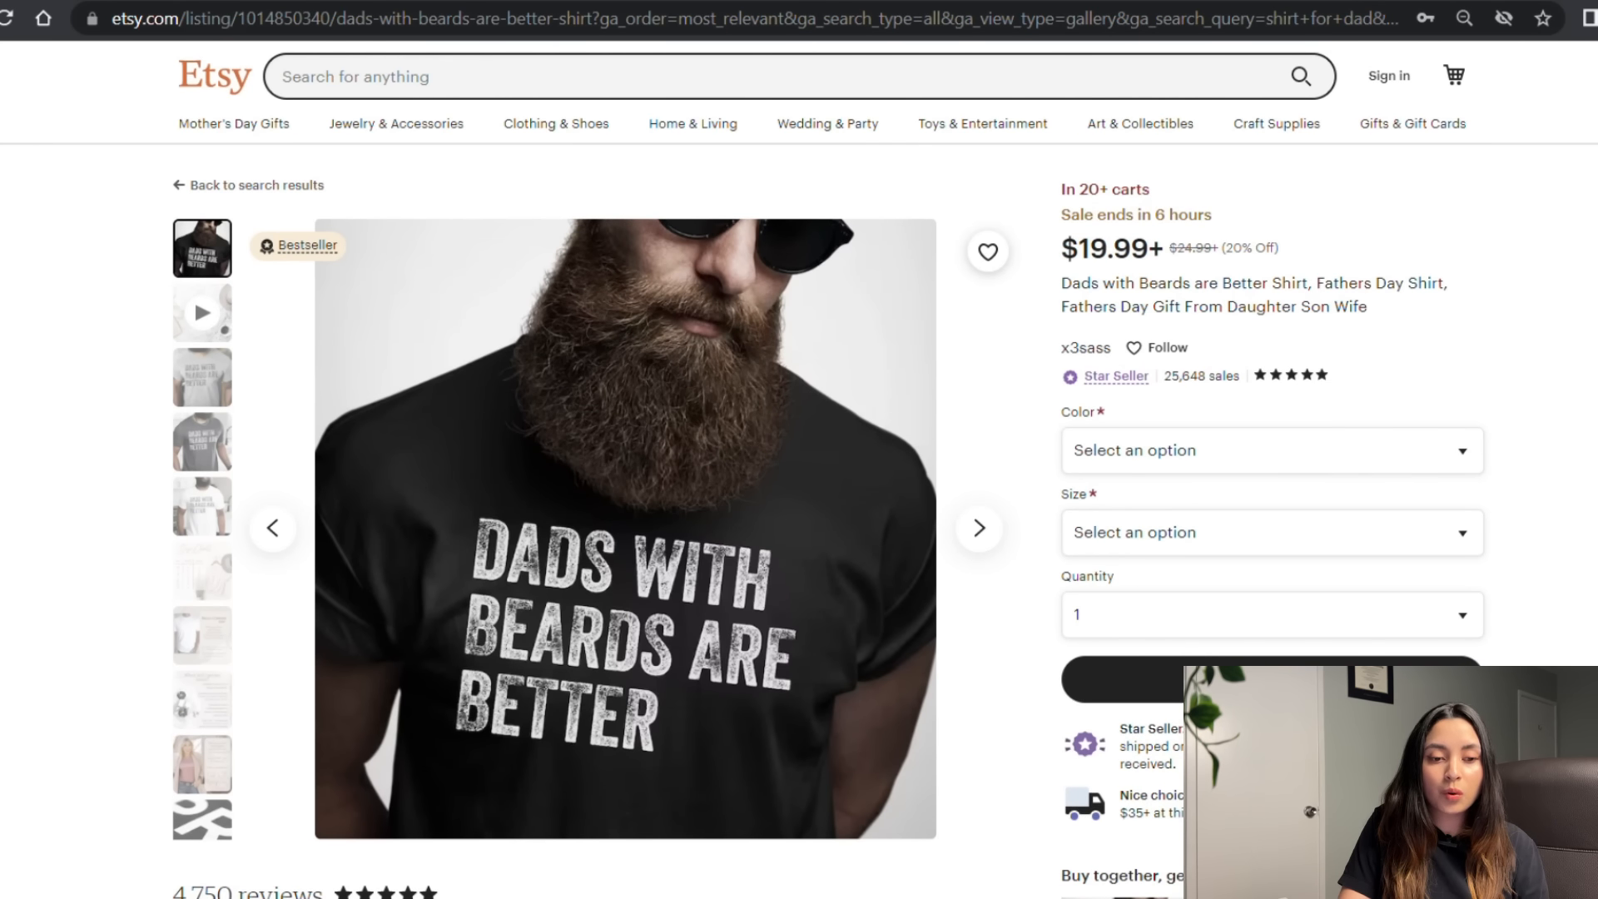
scroll(799, 466, "down", 5)
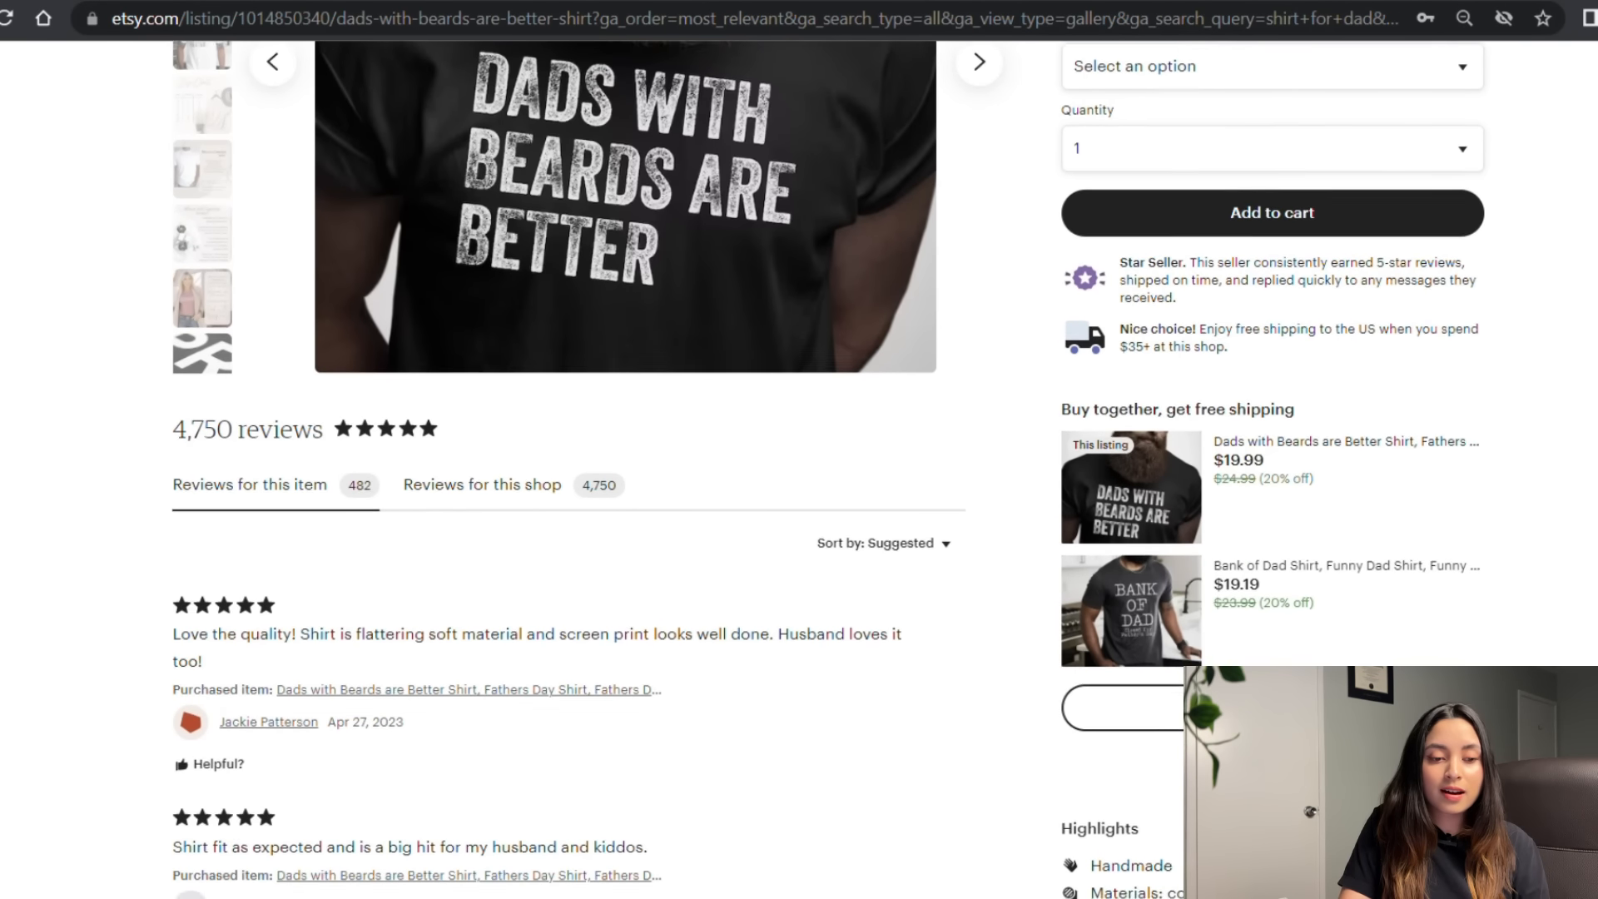
scroll(799, 466, "up", 2)
scroll(616, 414, "down", 1)
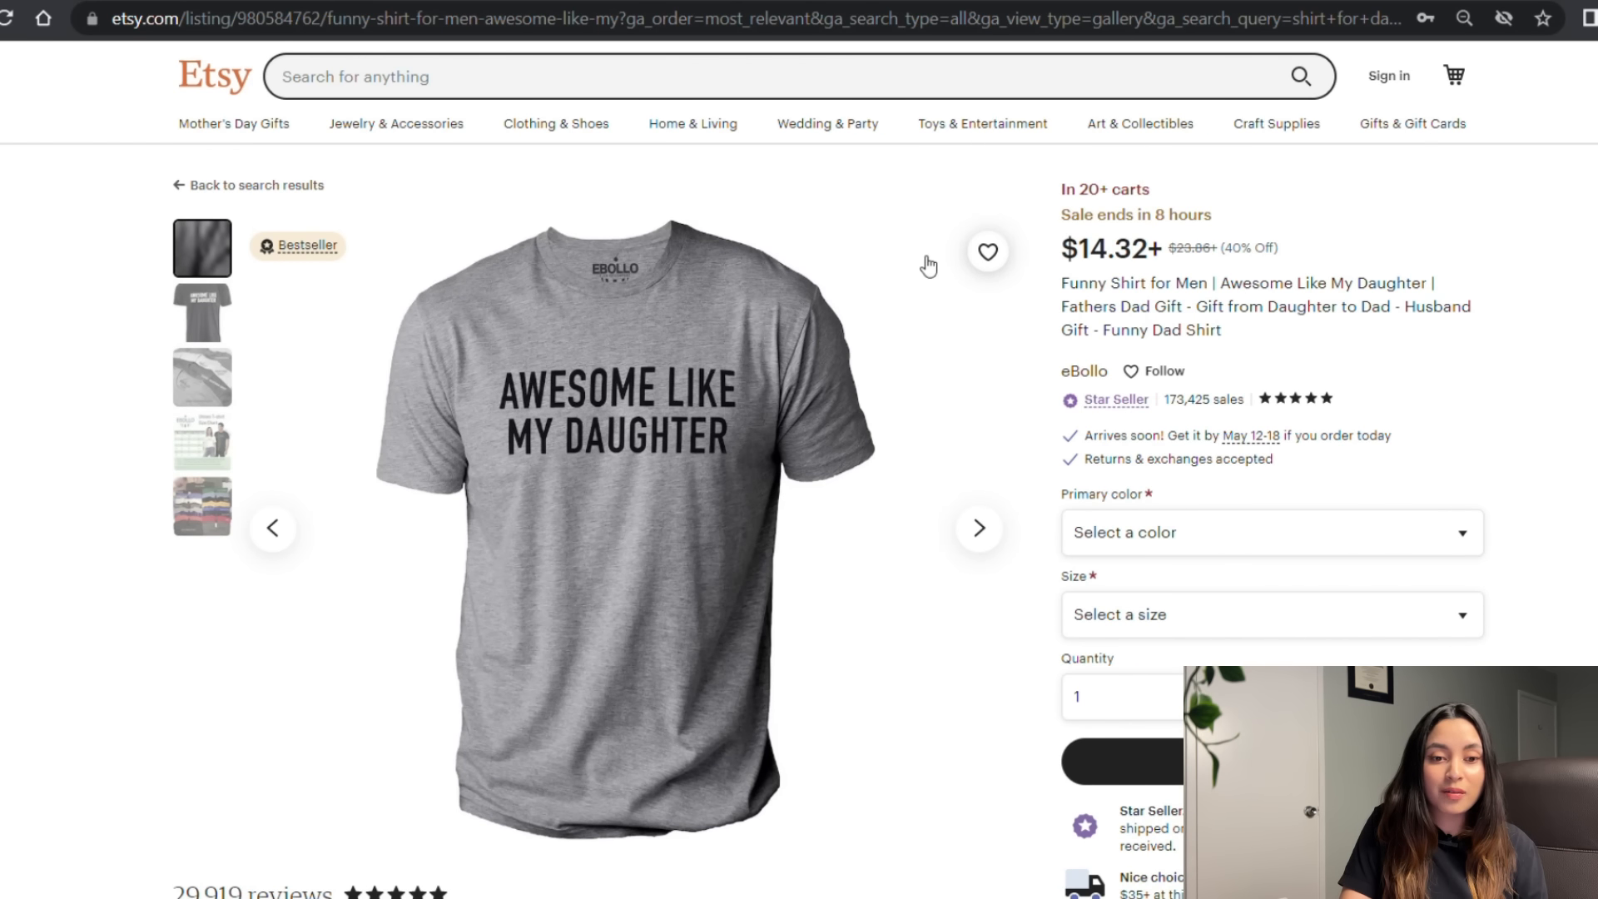
scroll(616, 499, "down", 4)
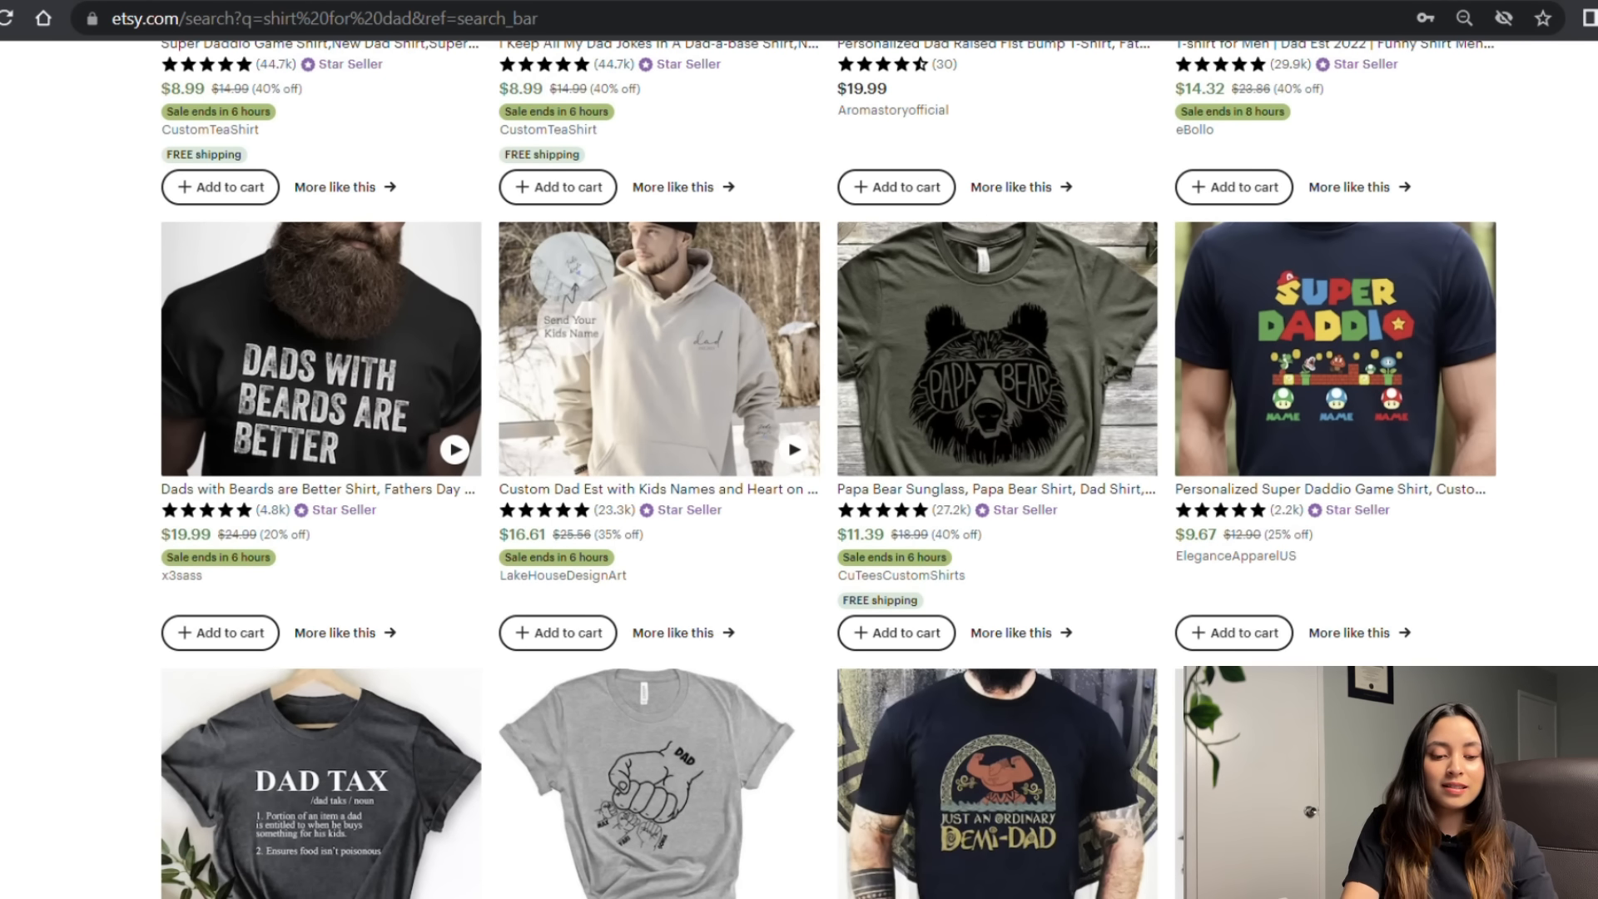
- Open etsy.com in a new tab and search it for "gift for dad"
key("ctrl+t")
type("etsy.com")
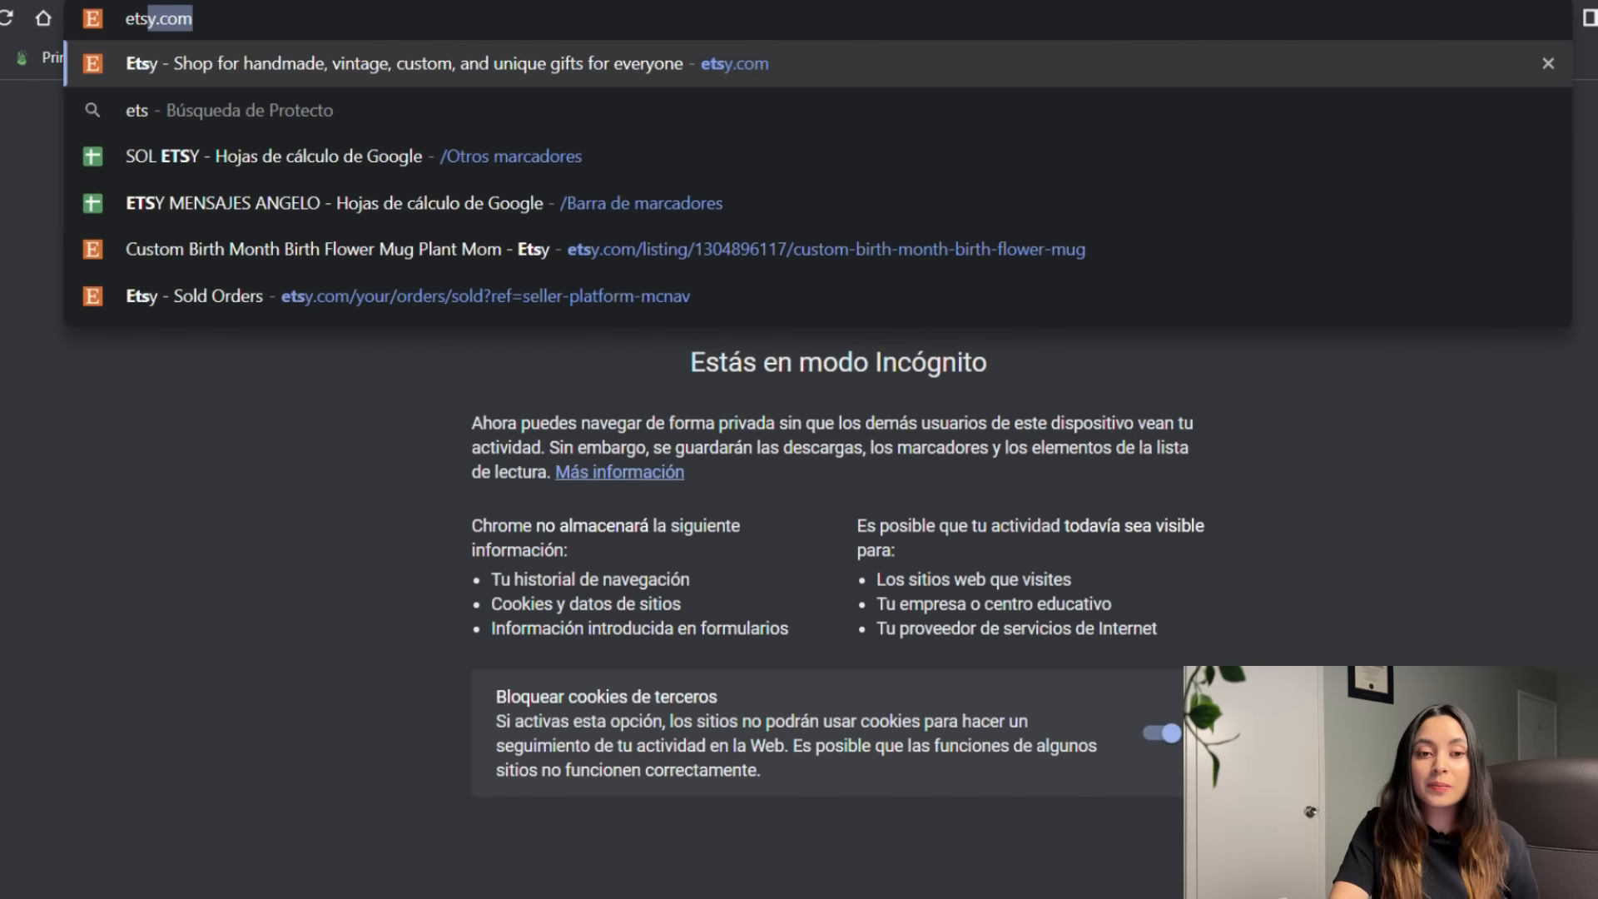
key("Return")
left_click(635, 80)
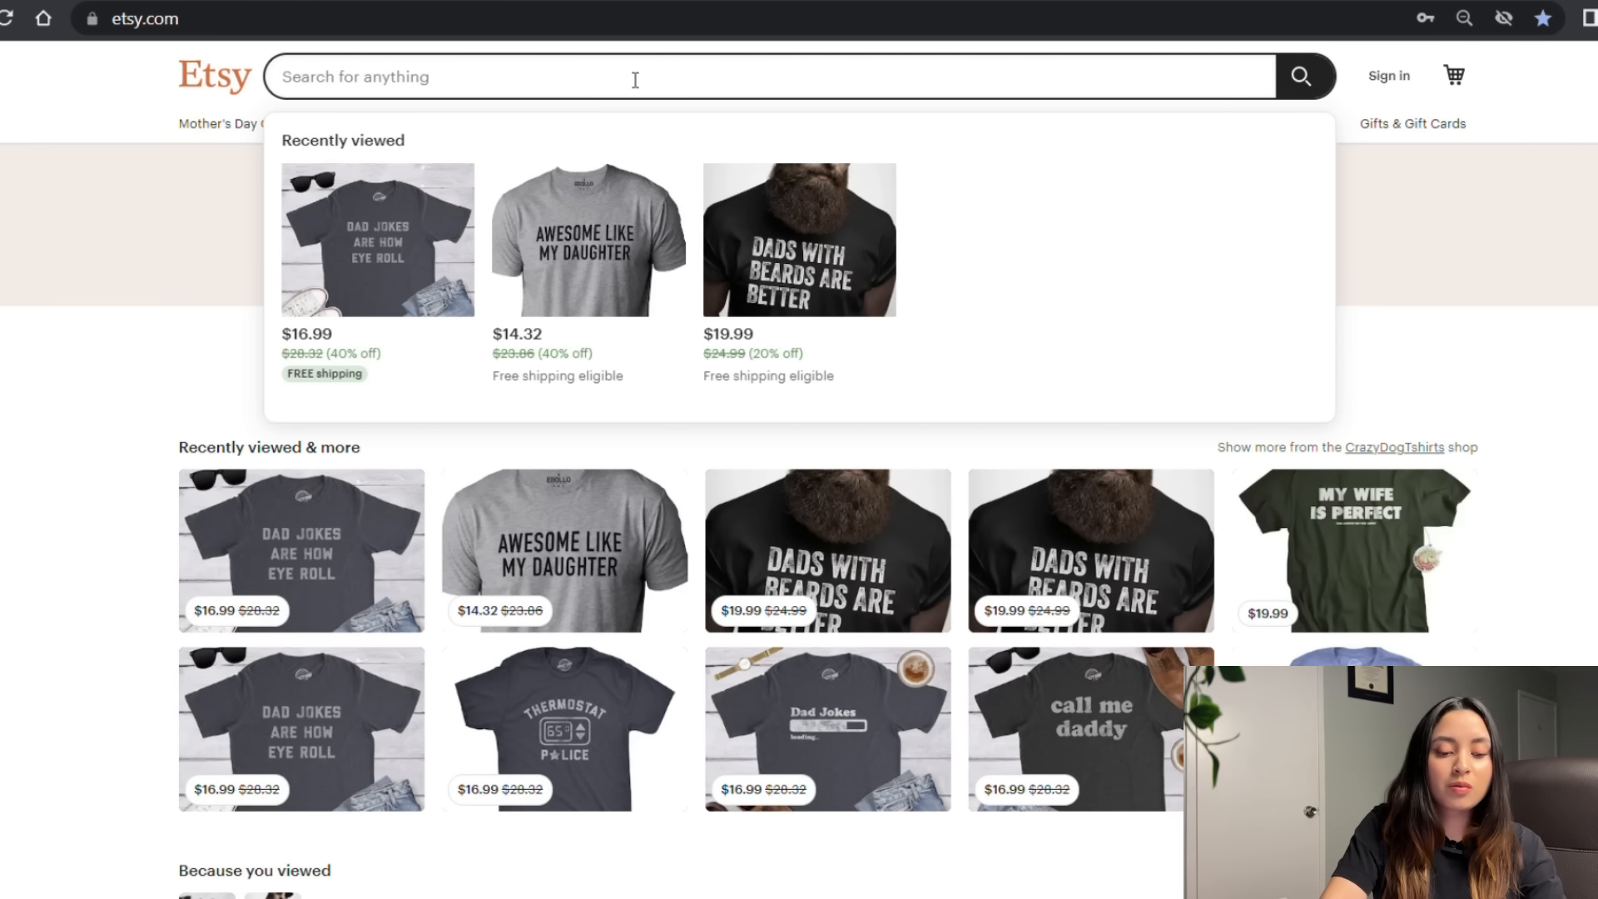
type("gift for dad")
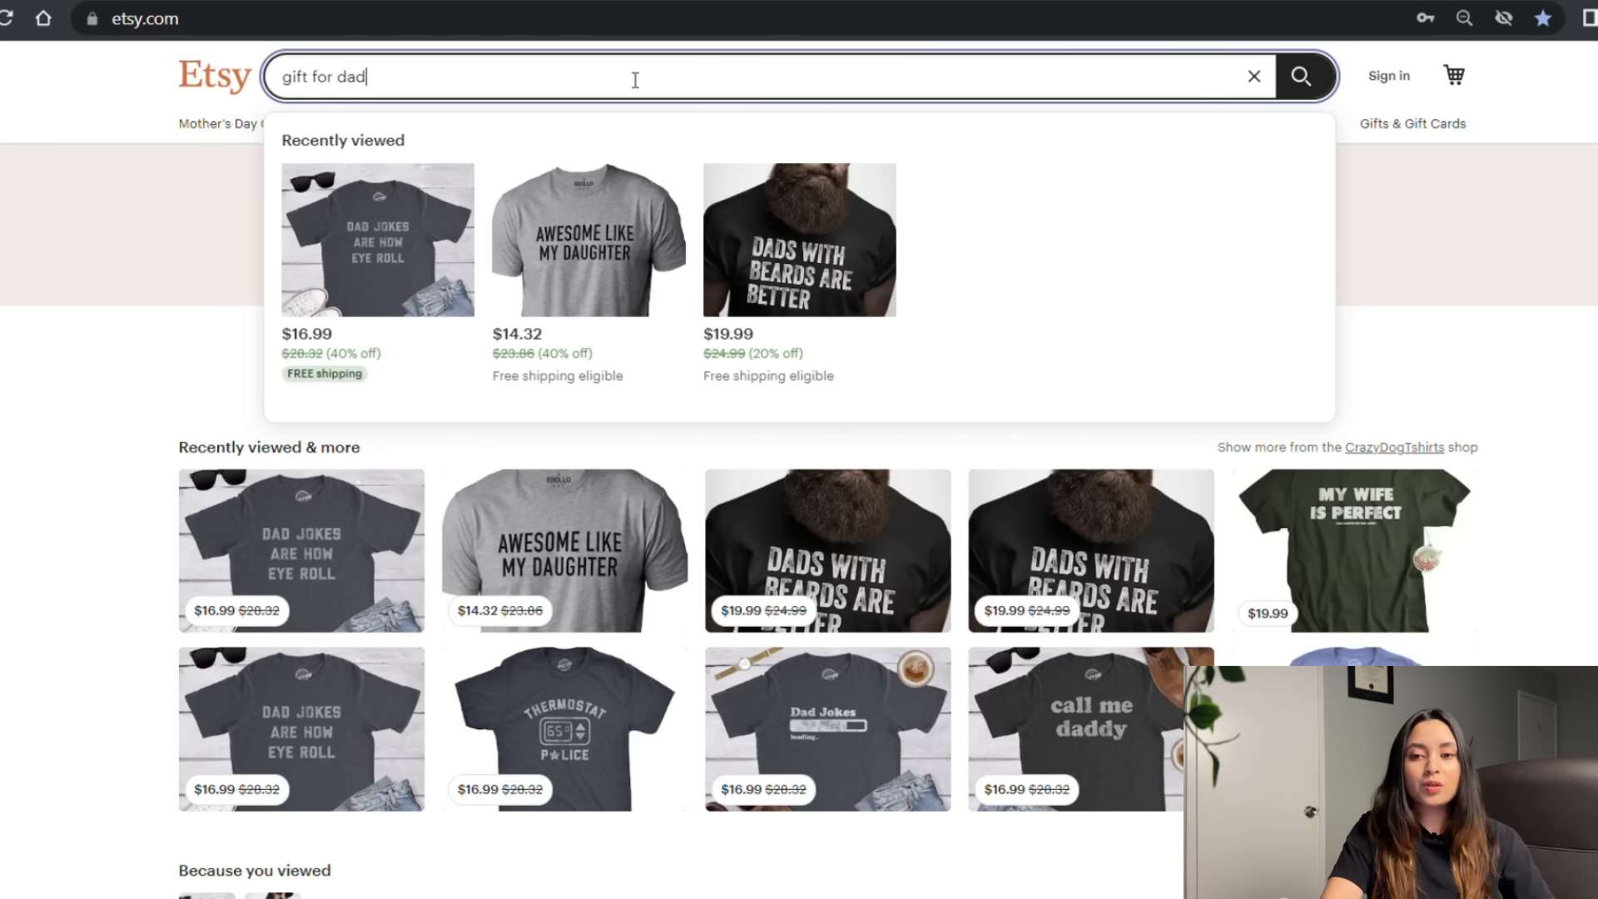
key("Return")
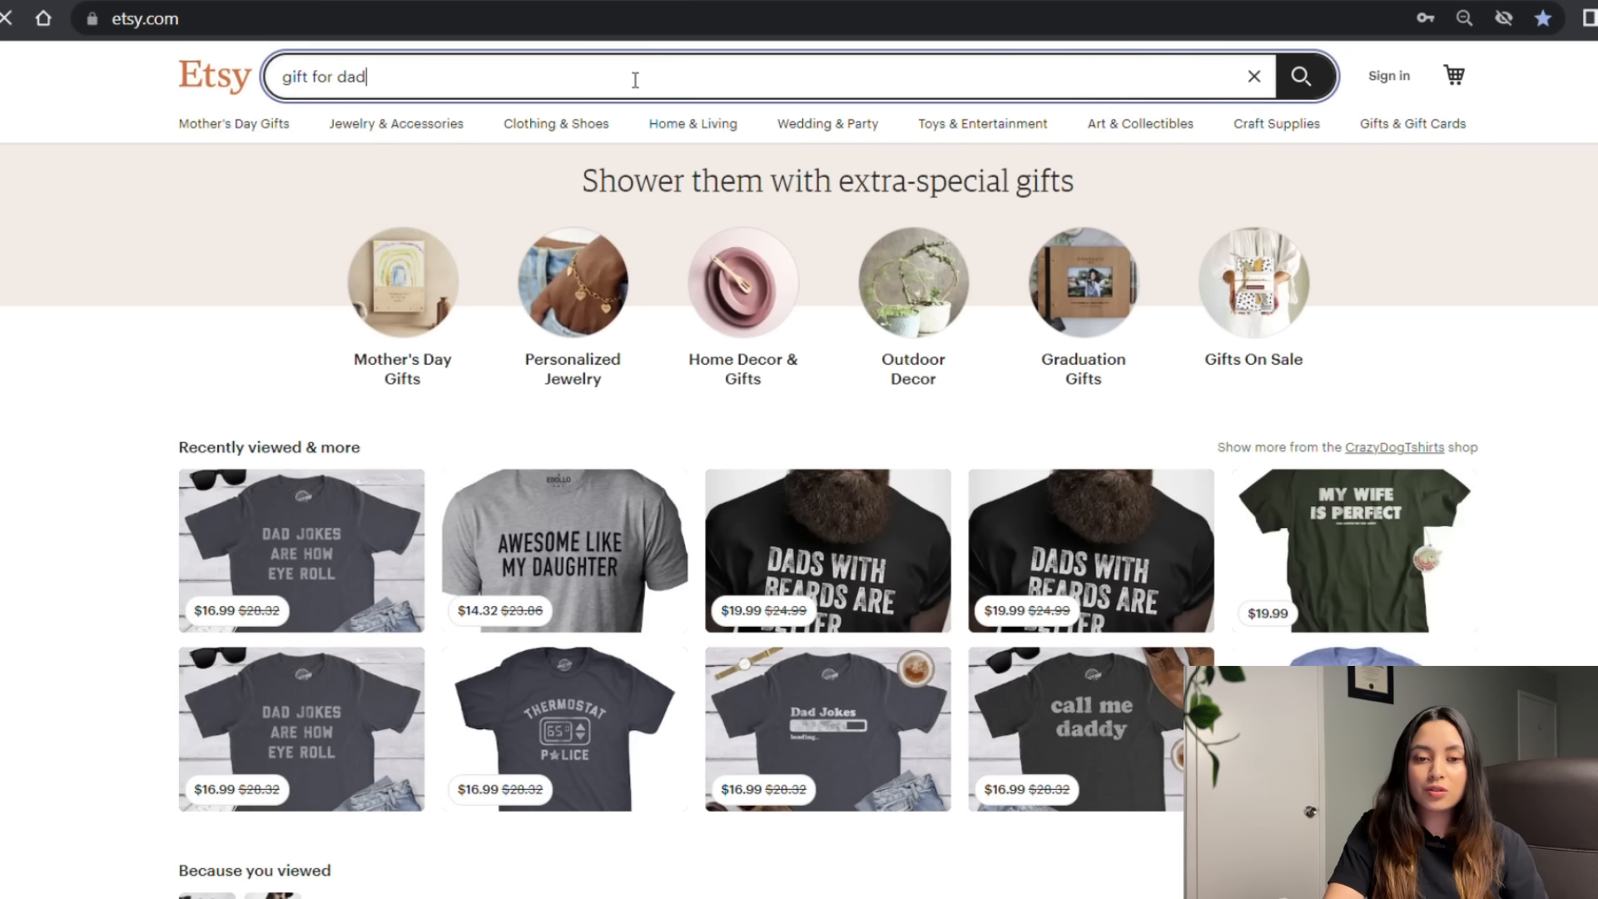
- Browse the "gift for dad" results for product types other than shirts, such as signs, record displays and docking stations
scroll(799, 466, "down", 7)
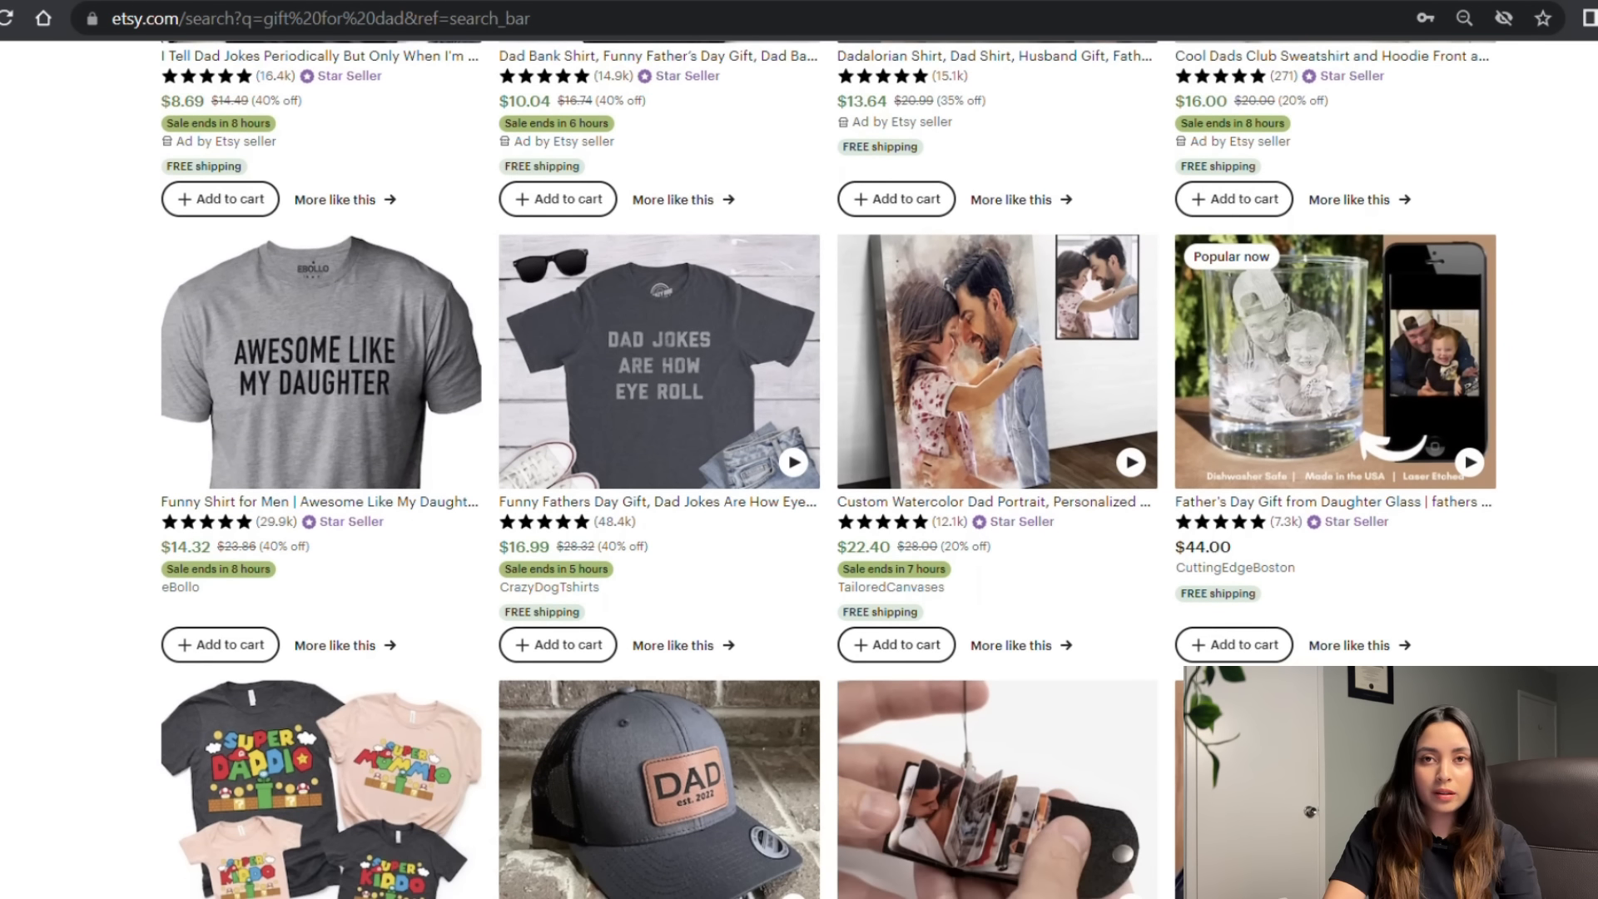
scroll(799, 466, "up", 3)
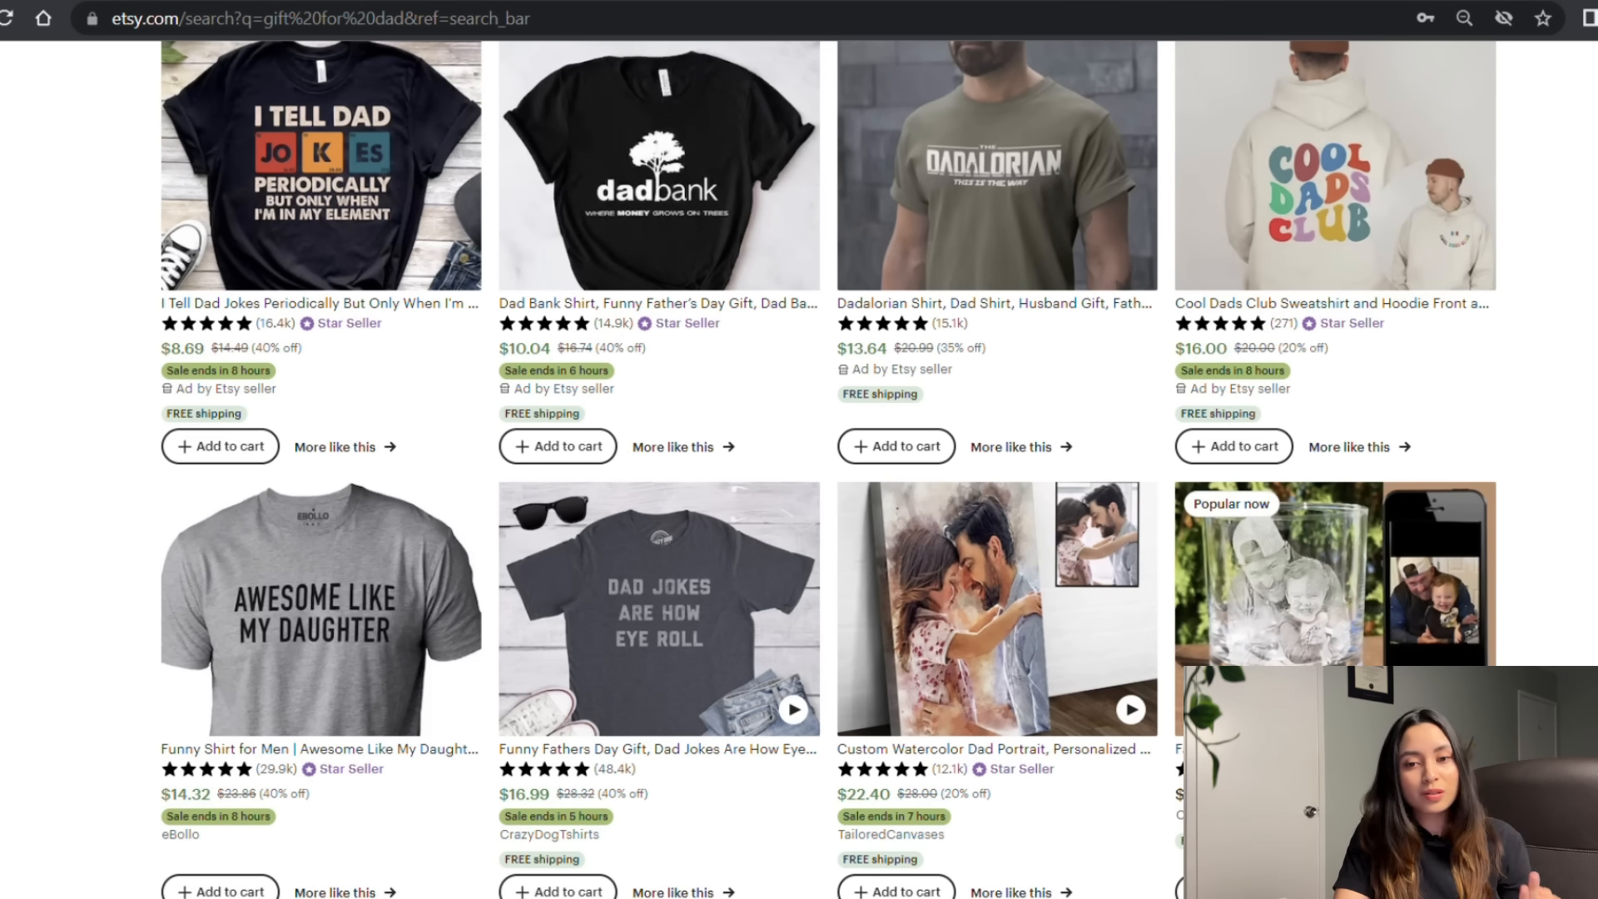
scroll(799, 466, "down", 7)
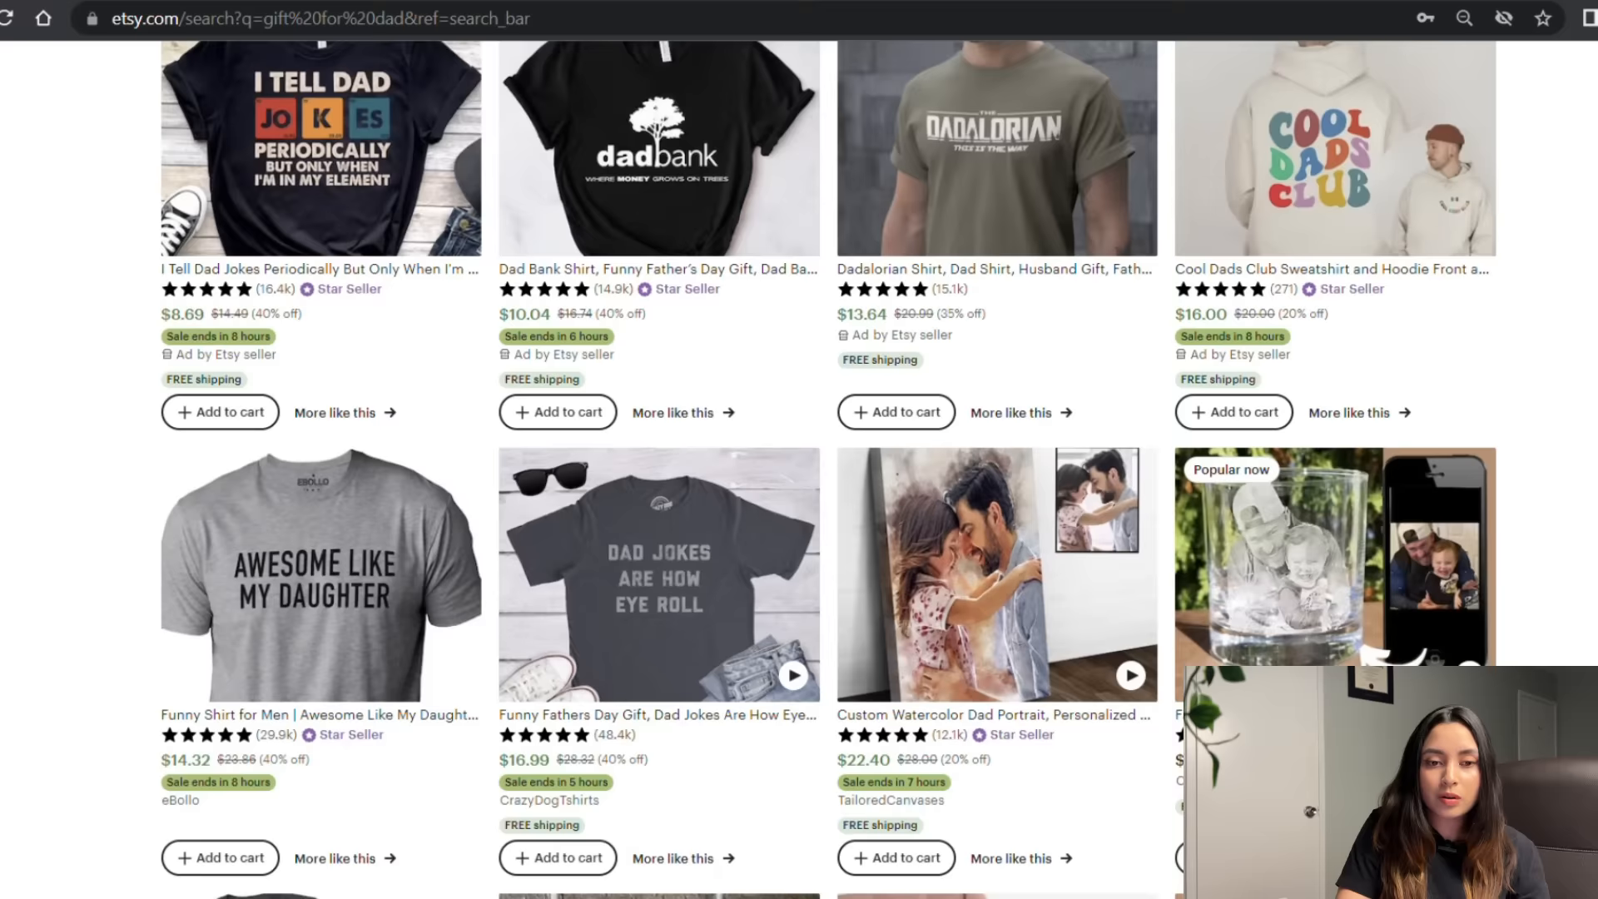
scroll(799, 466, "up", 8)
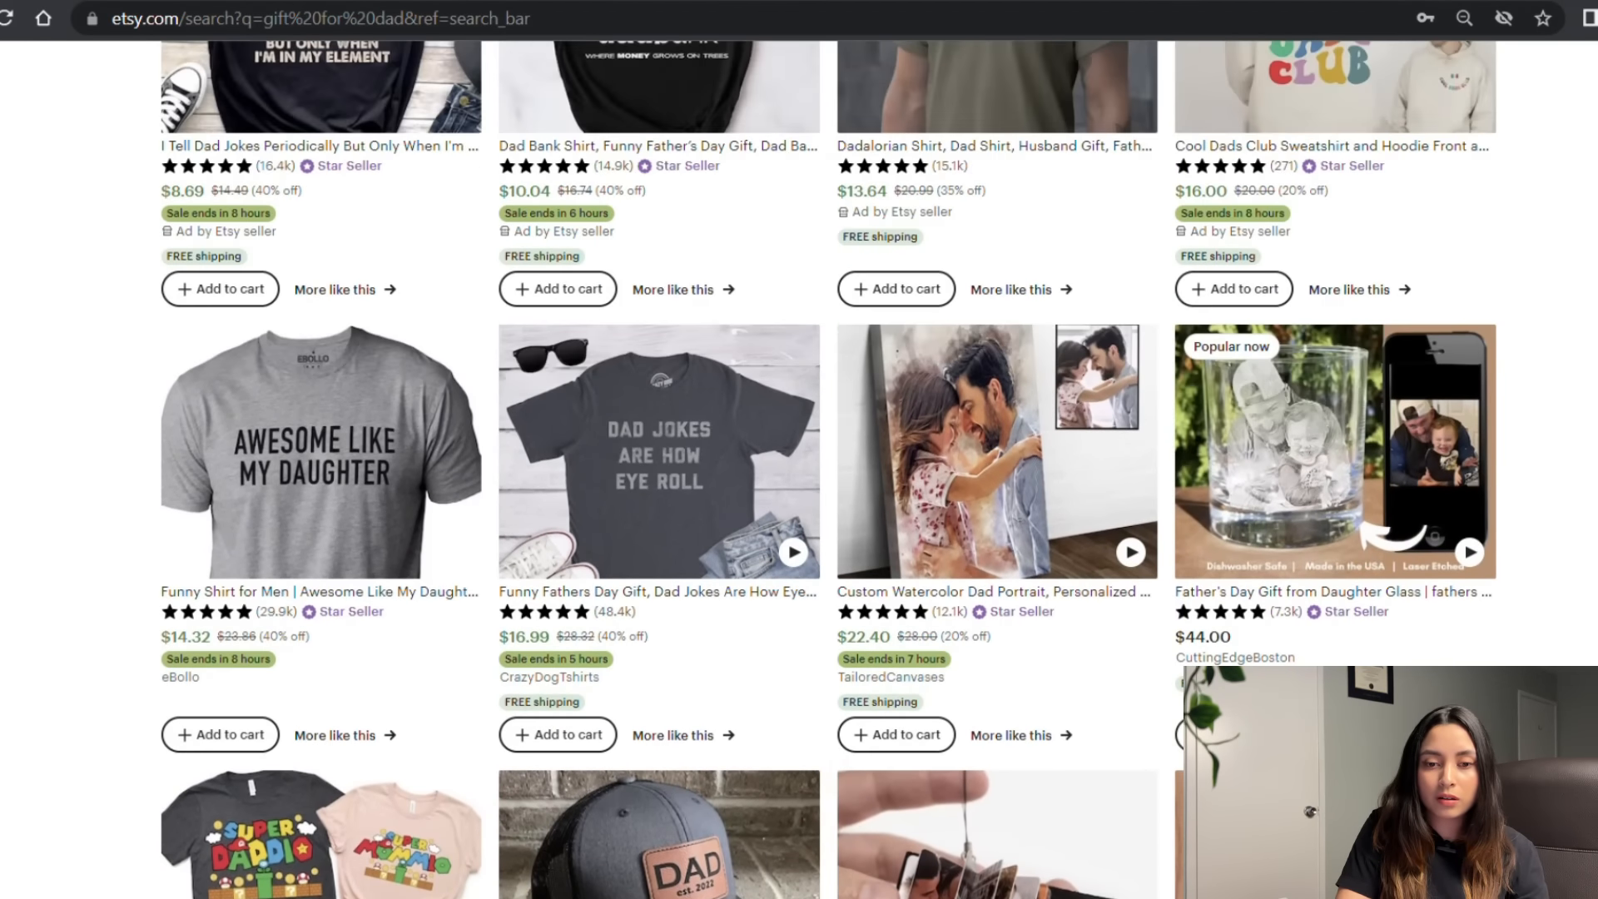
scroll(799, 466, "down", 2)
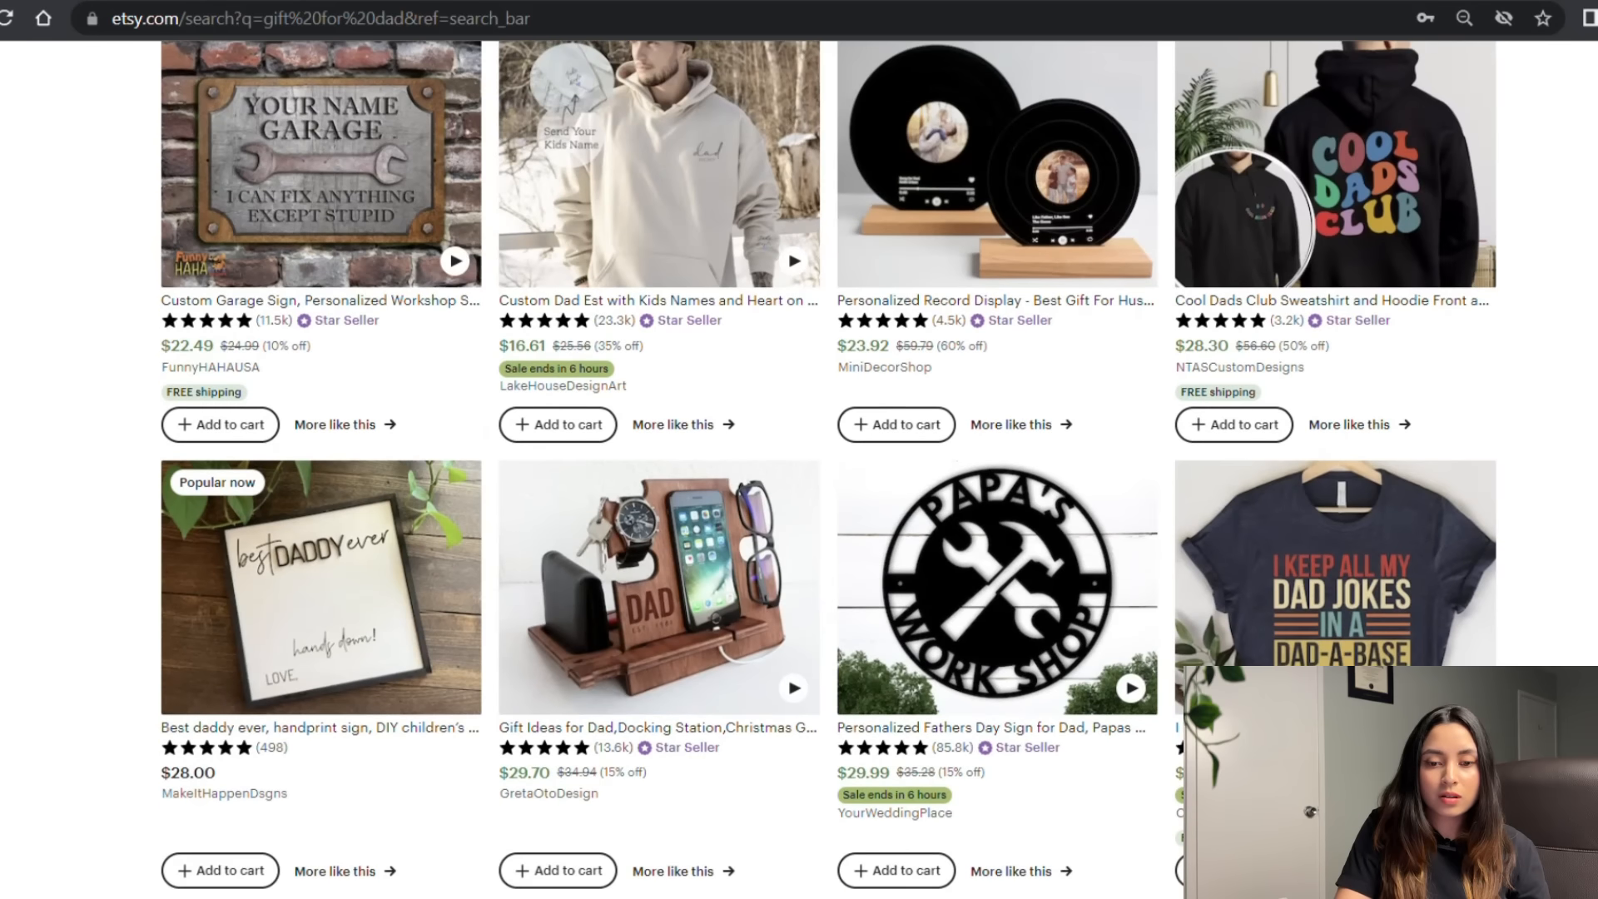
scroll(934, 594, "down", 1)
scroll(934, 594, "up", 1)
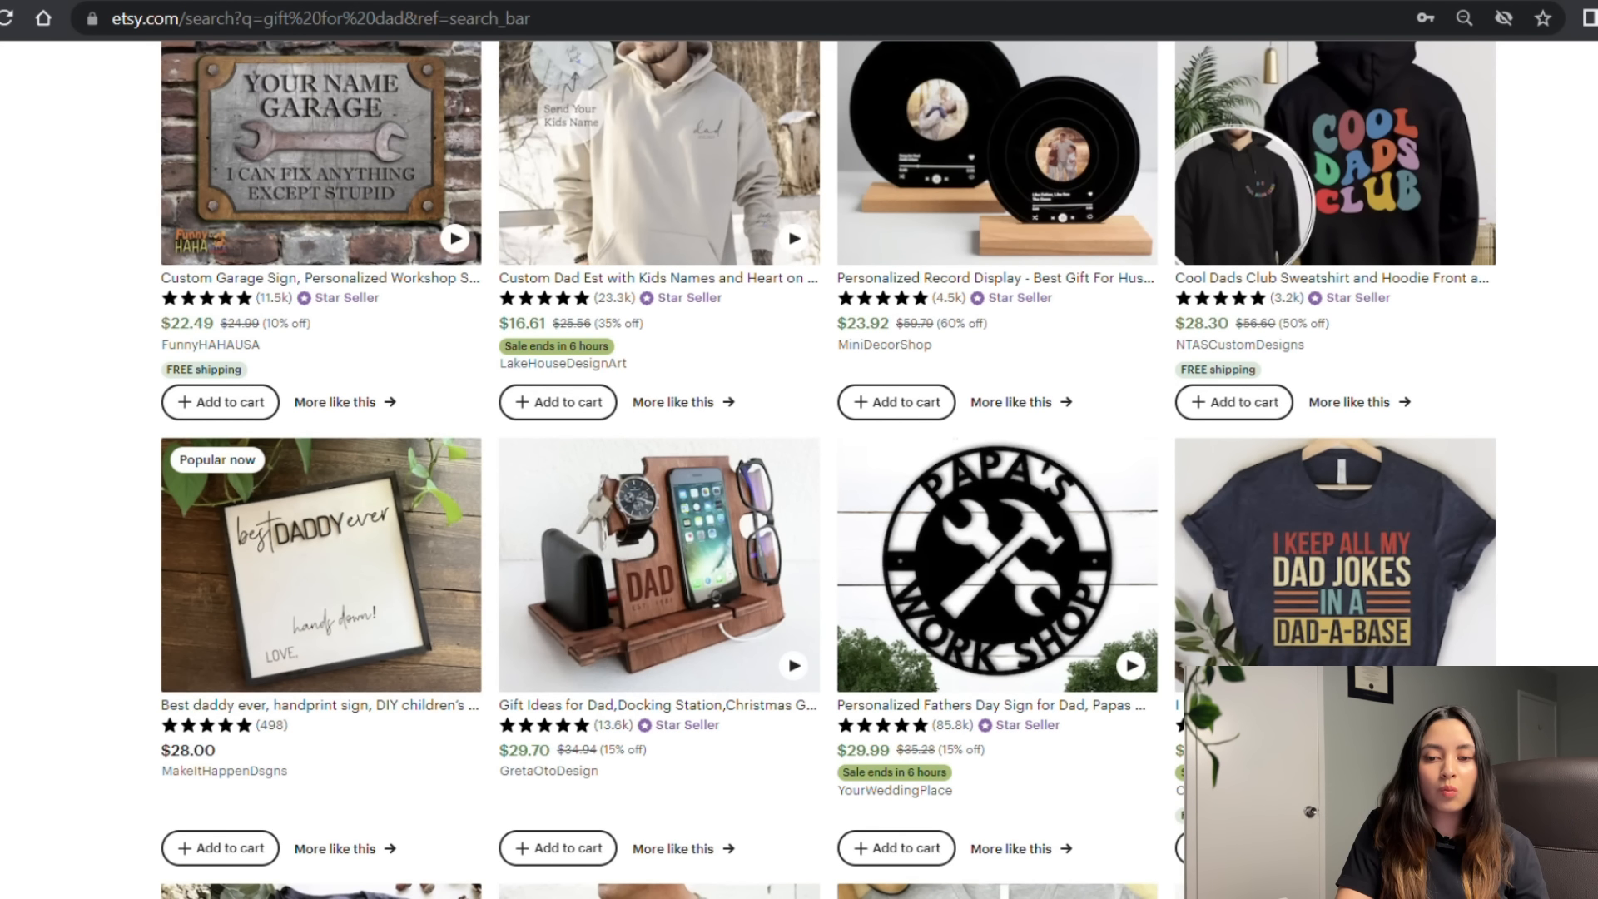
scroll(829, 469, "up", 3)
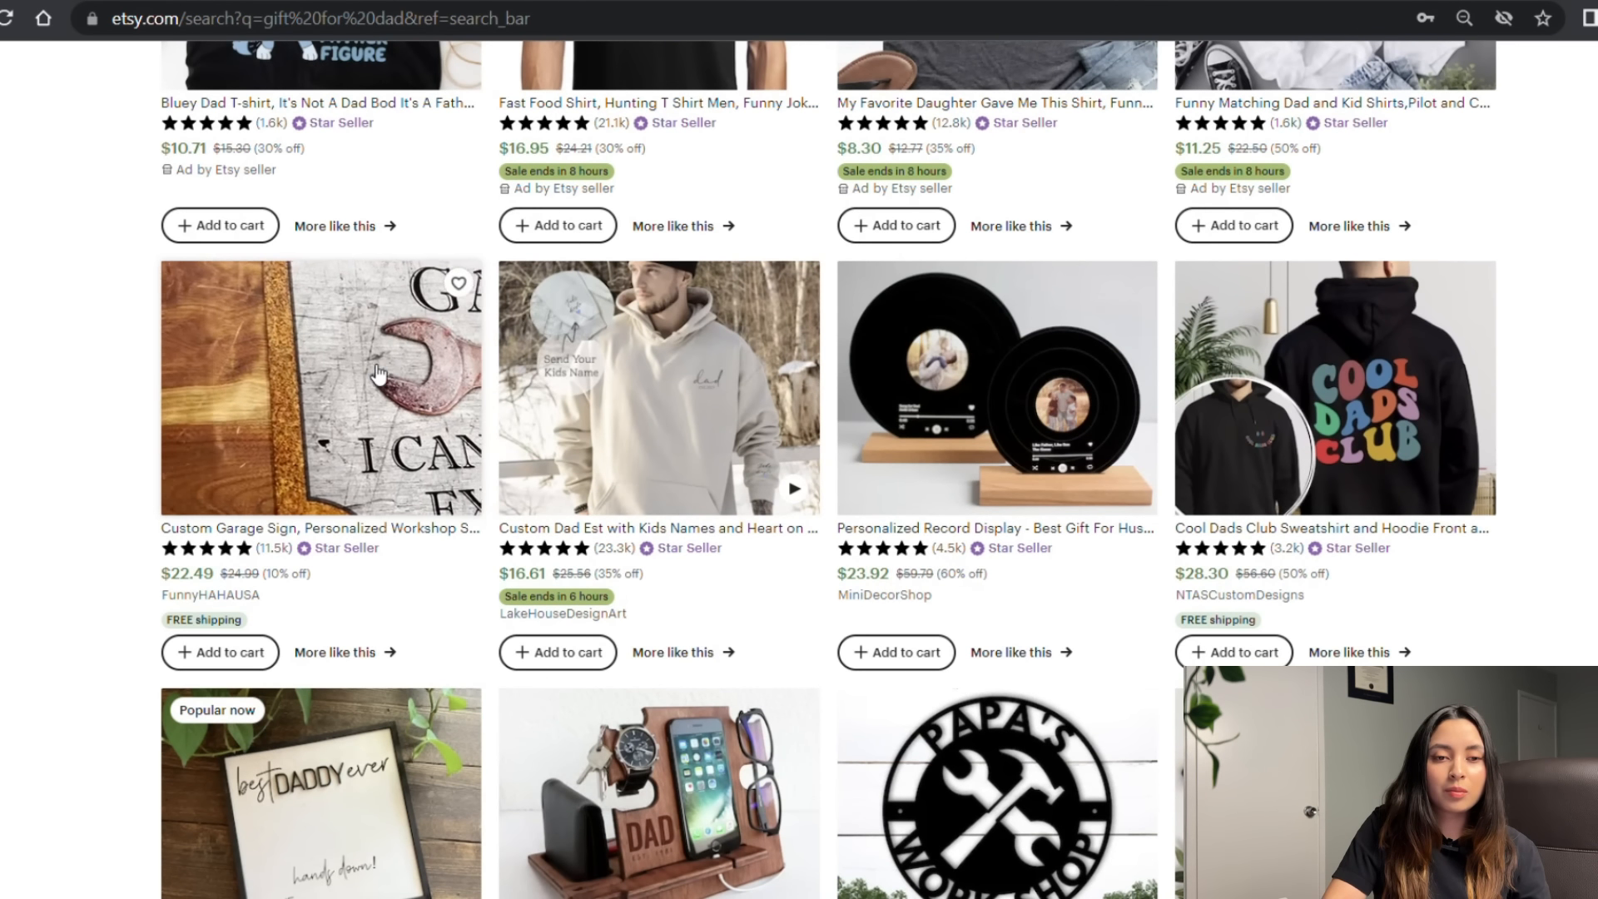
- Open the Custom Garage Sign listing and examine its price, shop sales, personalization options and reviews
left_click(371, 362)
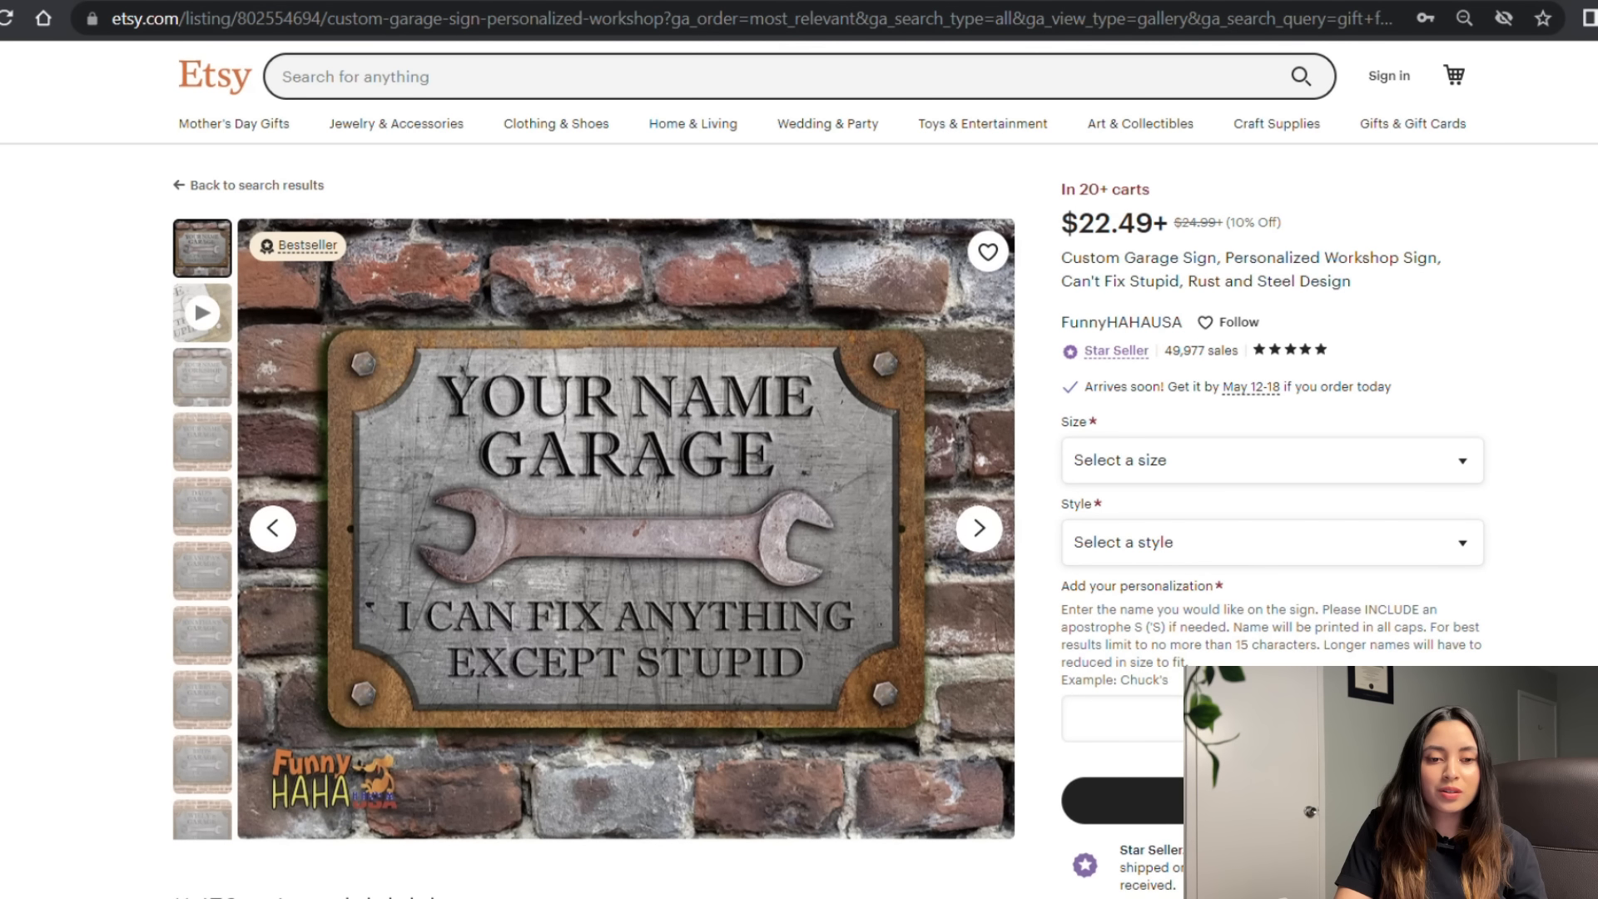
scroll(799, 466, "down", 1)
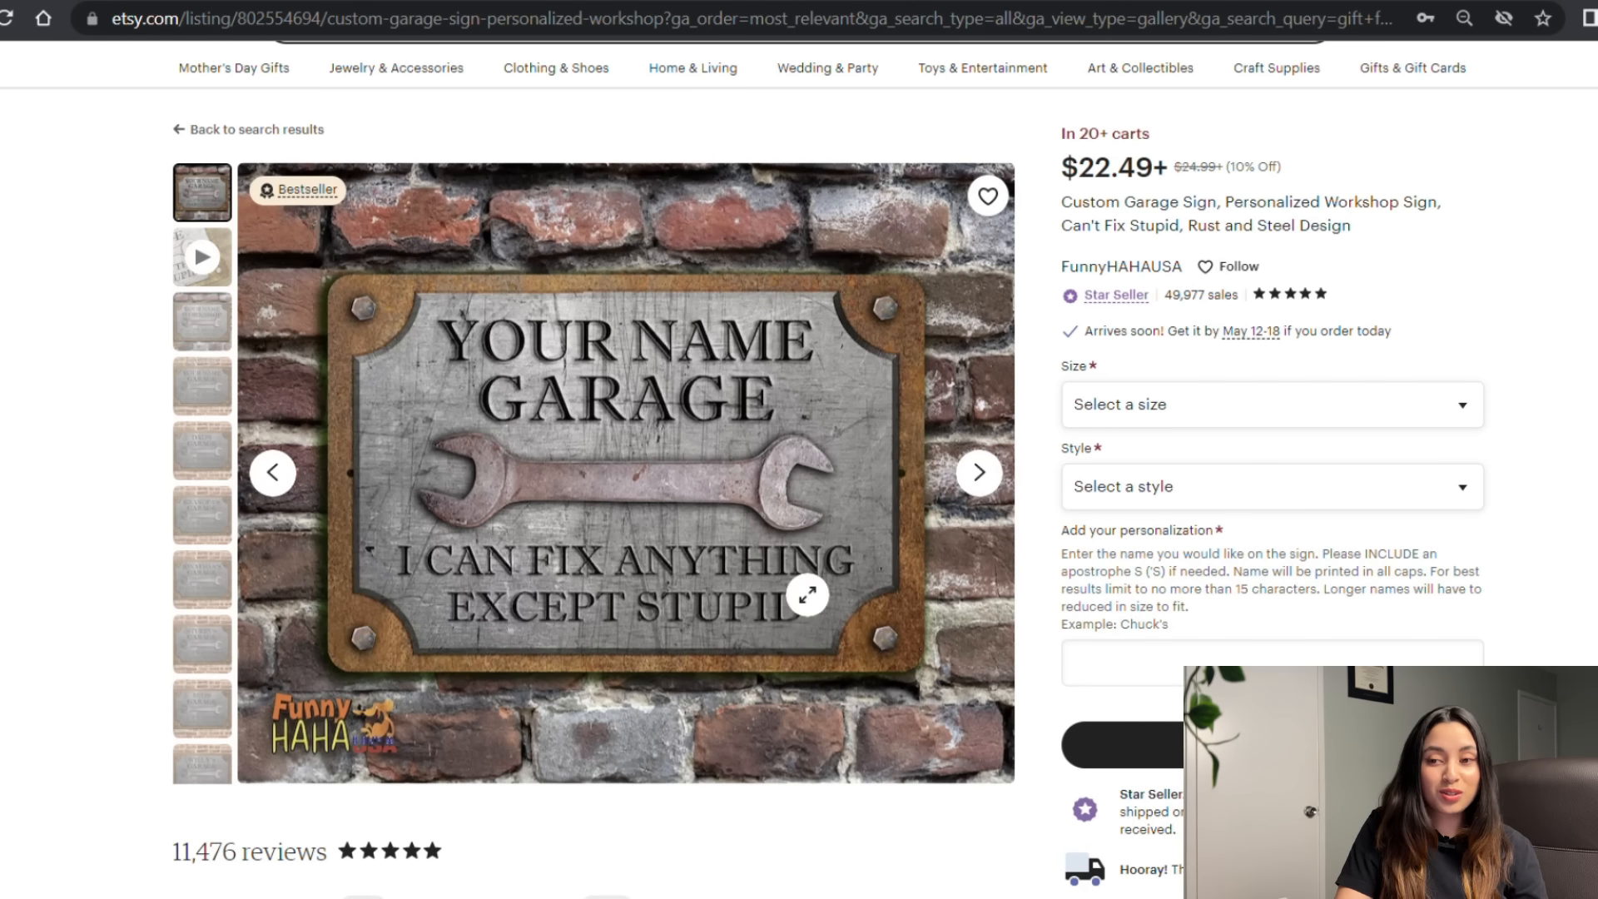
scroll(1115, 612, "down", 3)
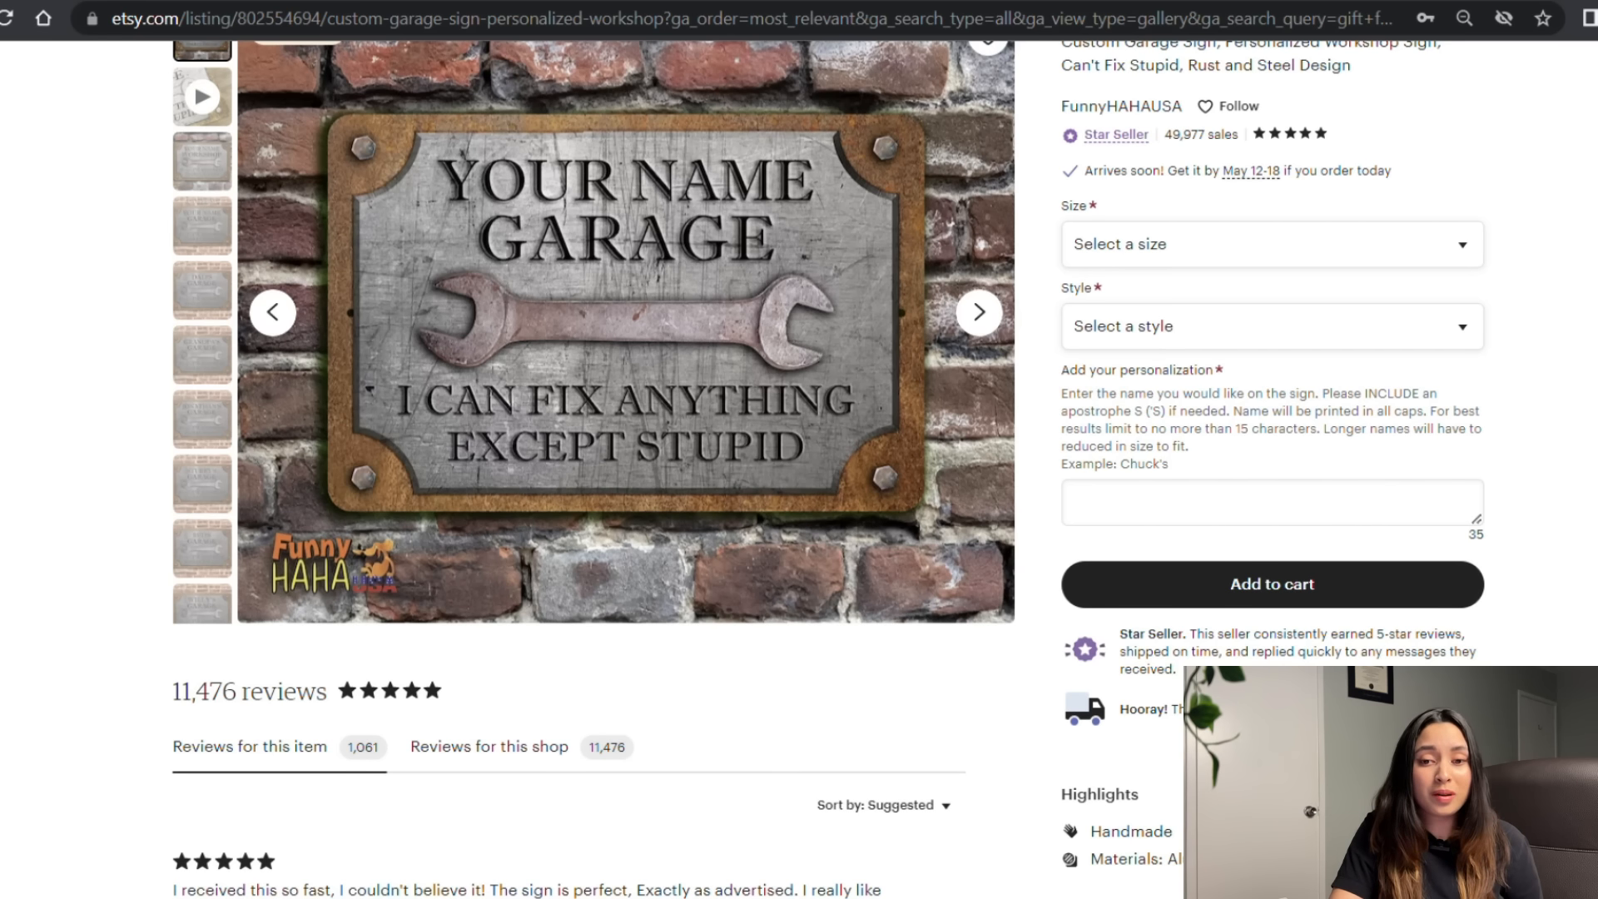
scroll(632, 416, "up", 2)
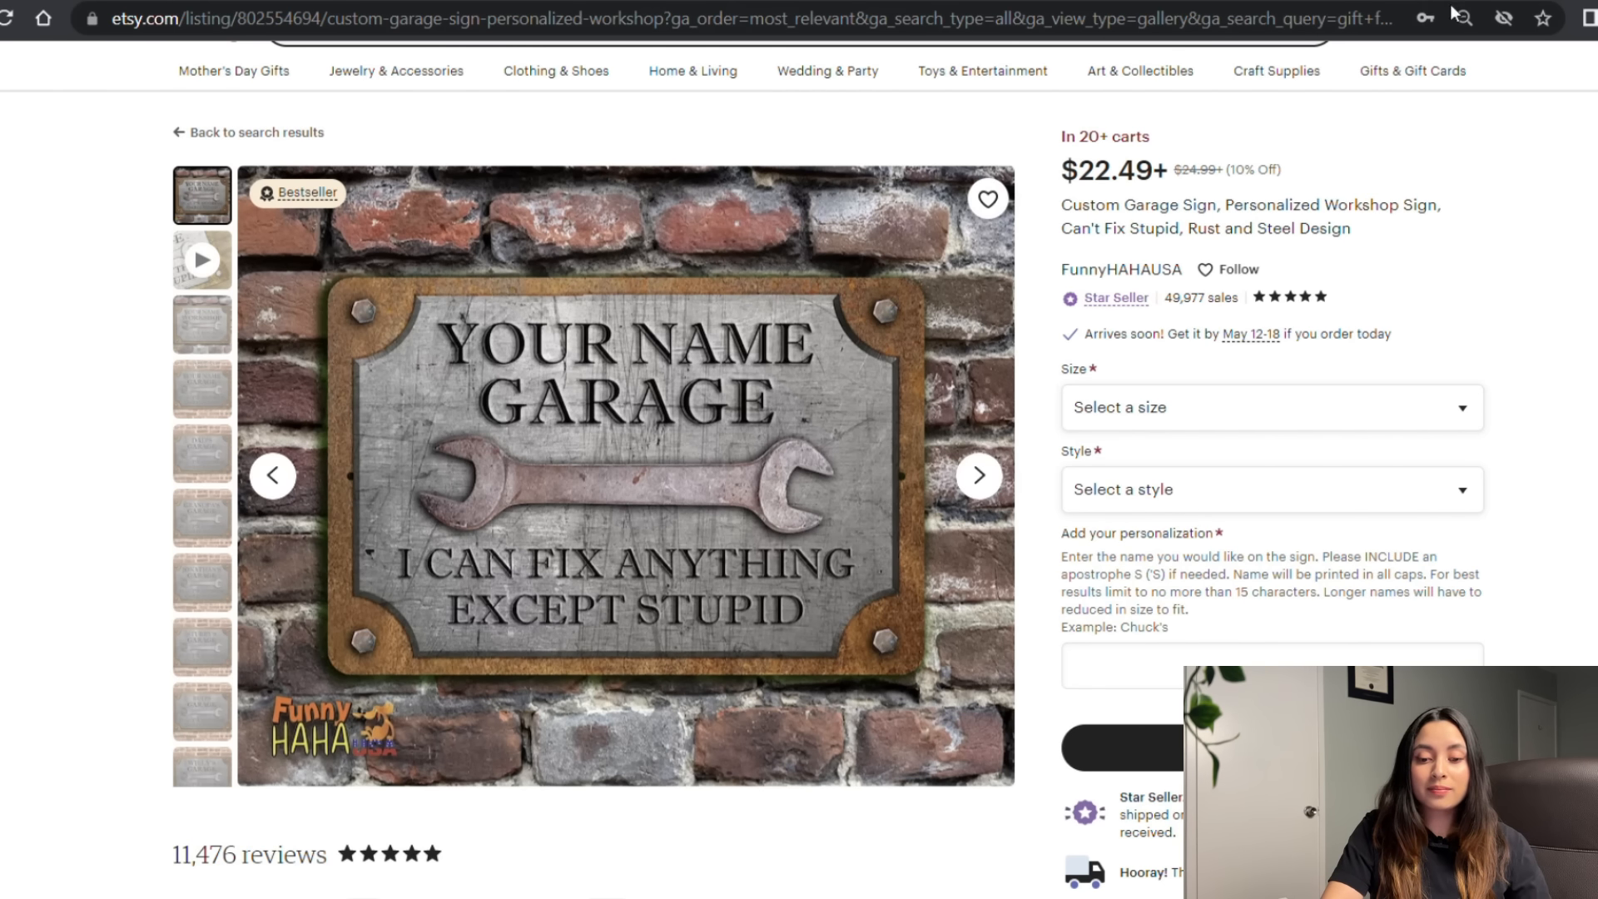
- Open tmsearch.uspto.gov in a new page and bring up the Basic Word Mark Search (New User) form
key("ctrl+shift+n")
type("tmsearch.uspto.gov")
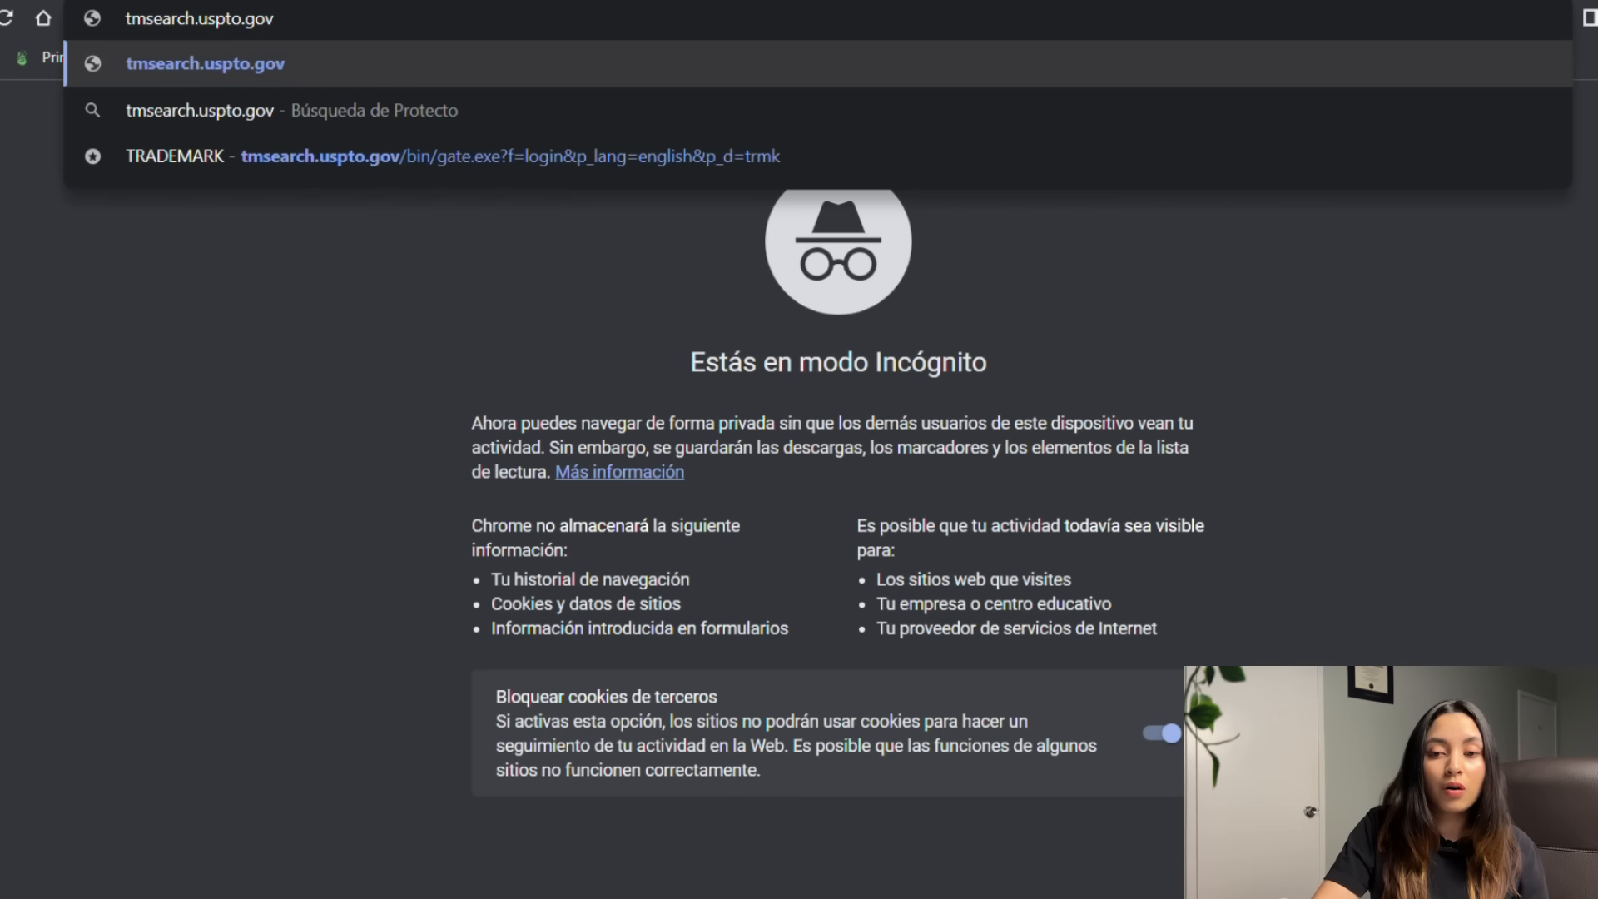
key("Return")
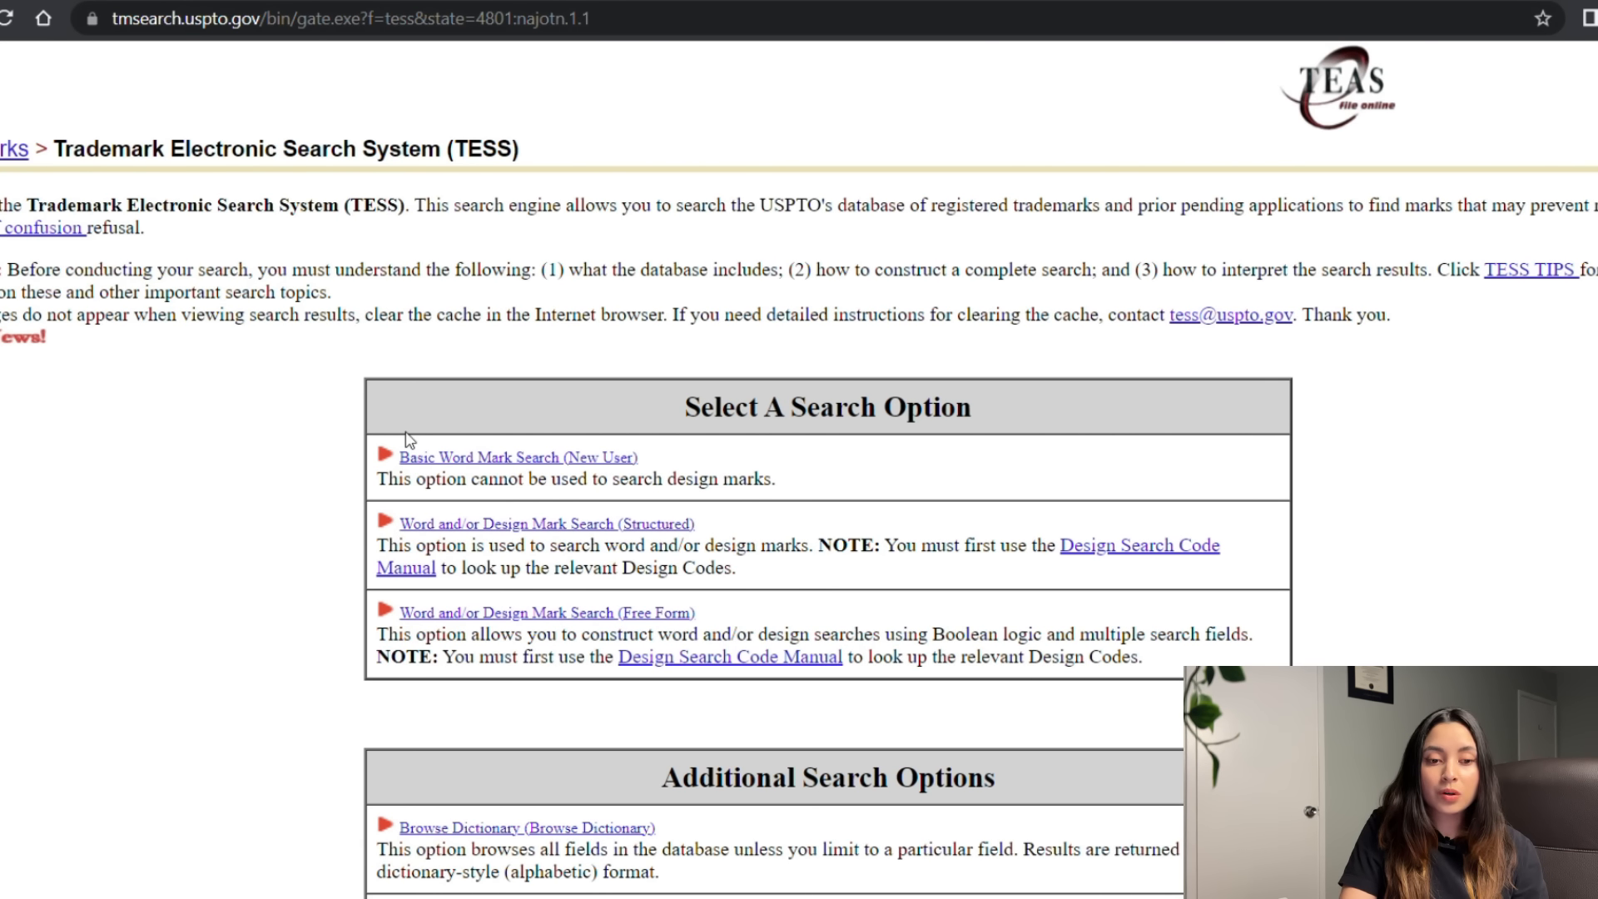
left_click(514, 460)
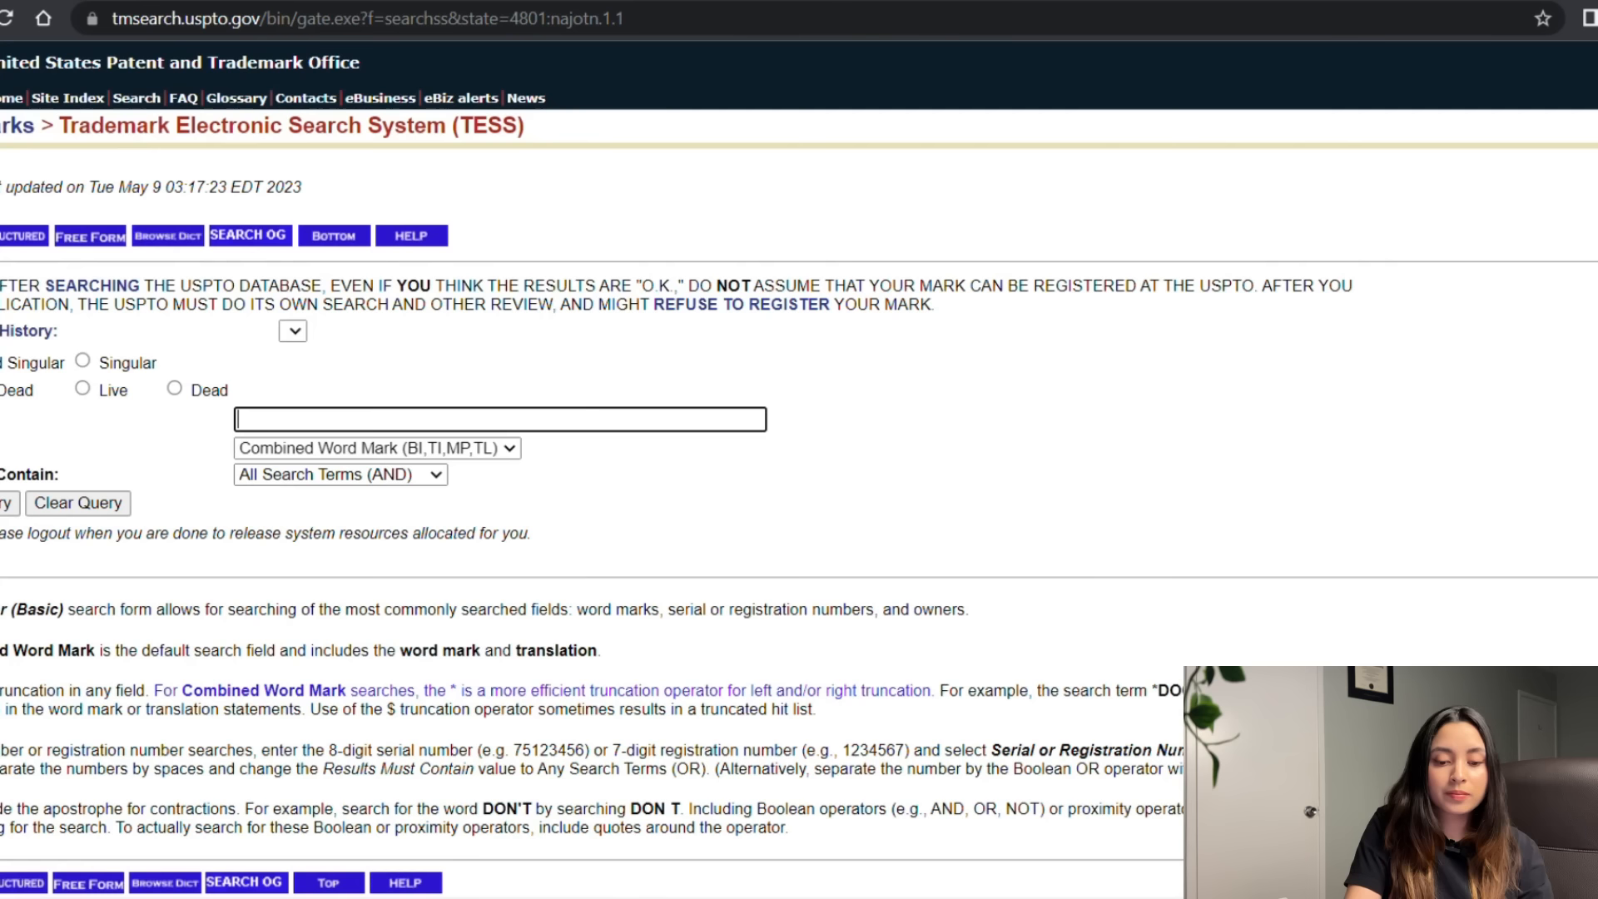
- Search the word marks for "i can fix anything except stupid" and dismiss the feedback request
type("i can f")
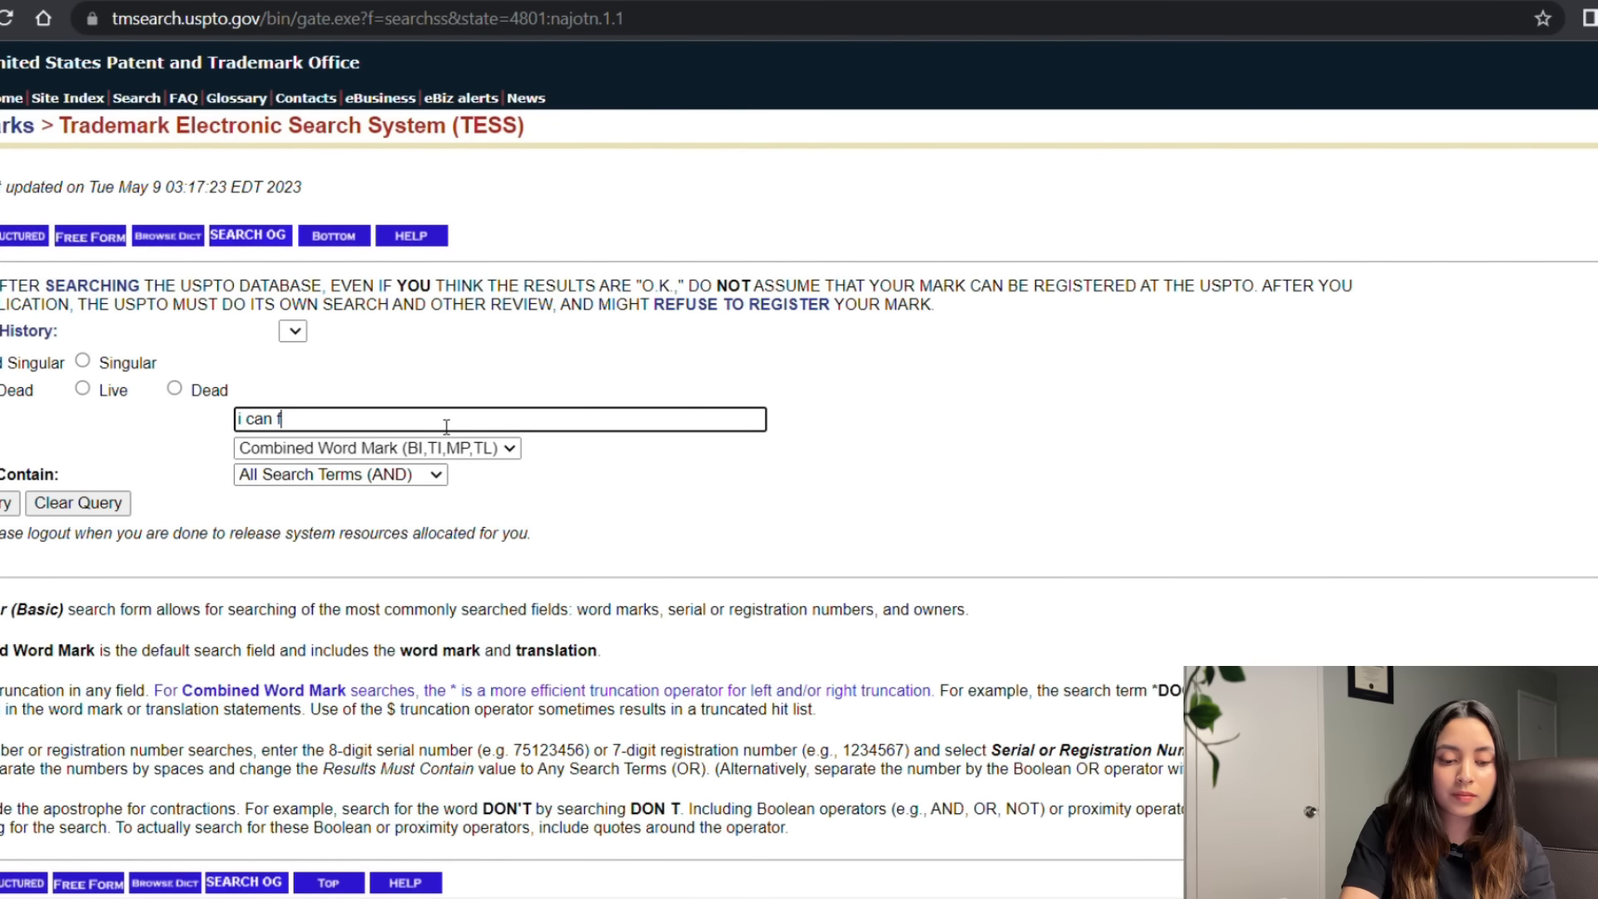
type("ix anything execept ")
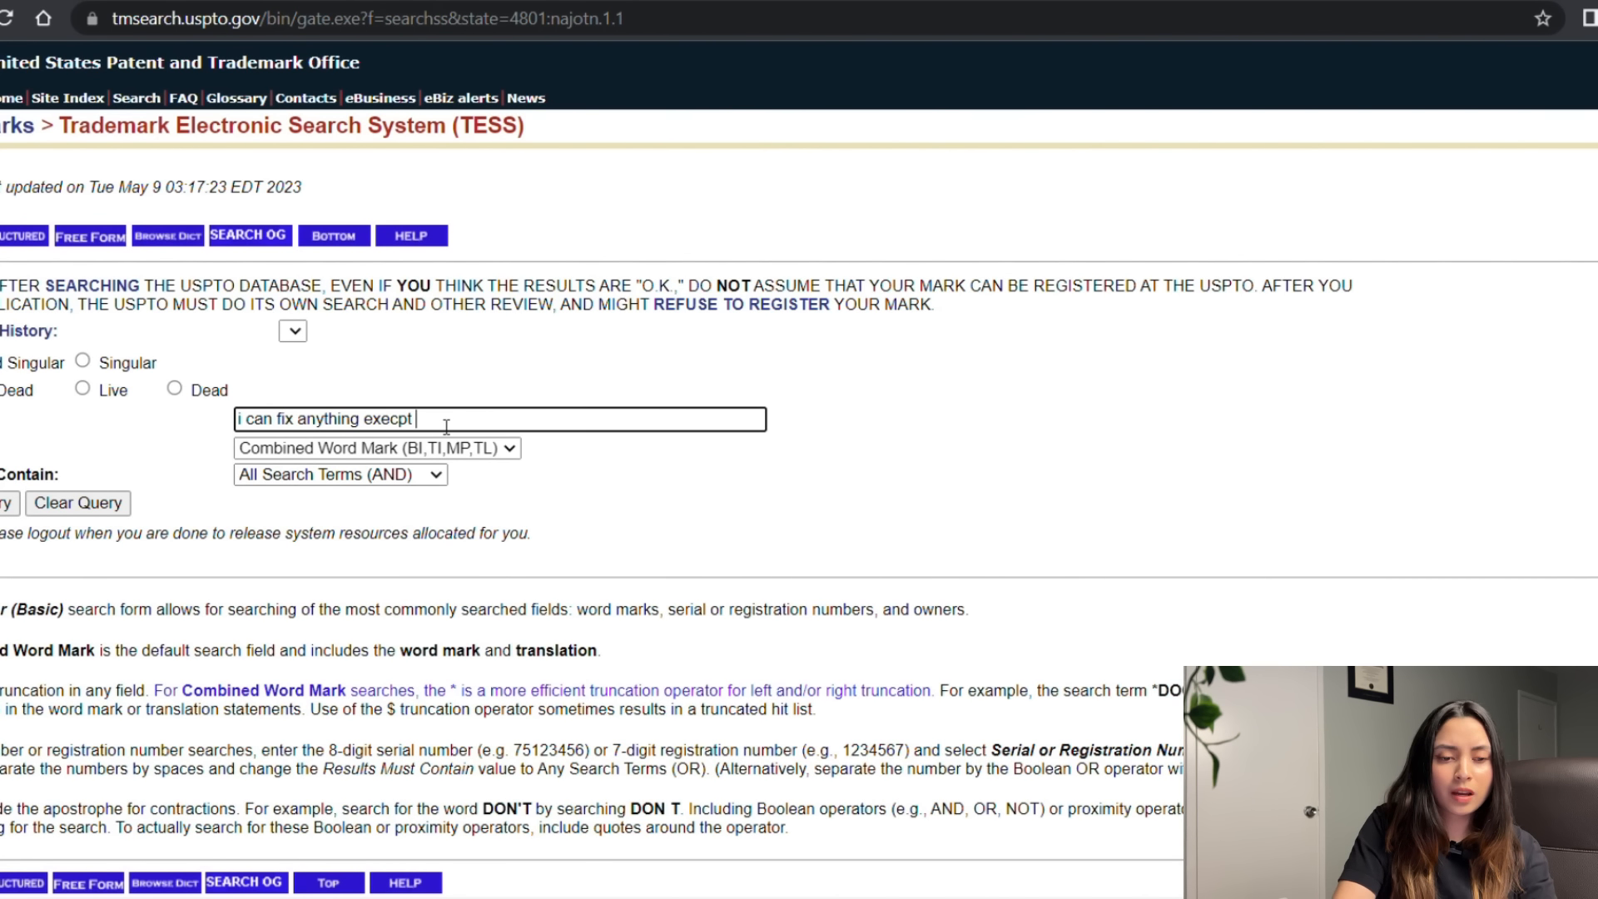
type("stupid")
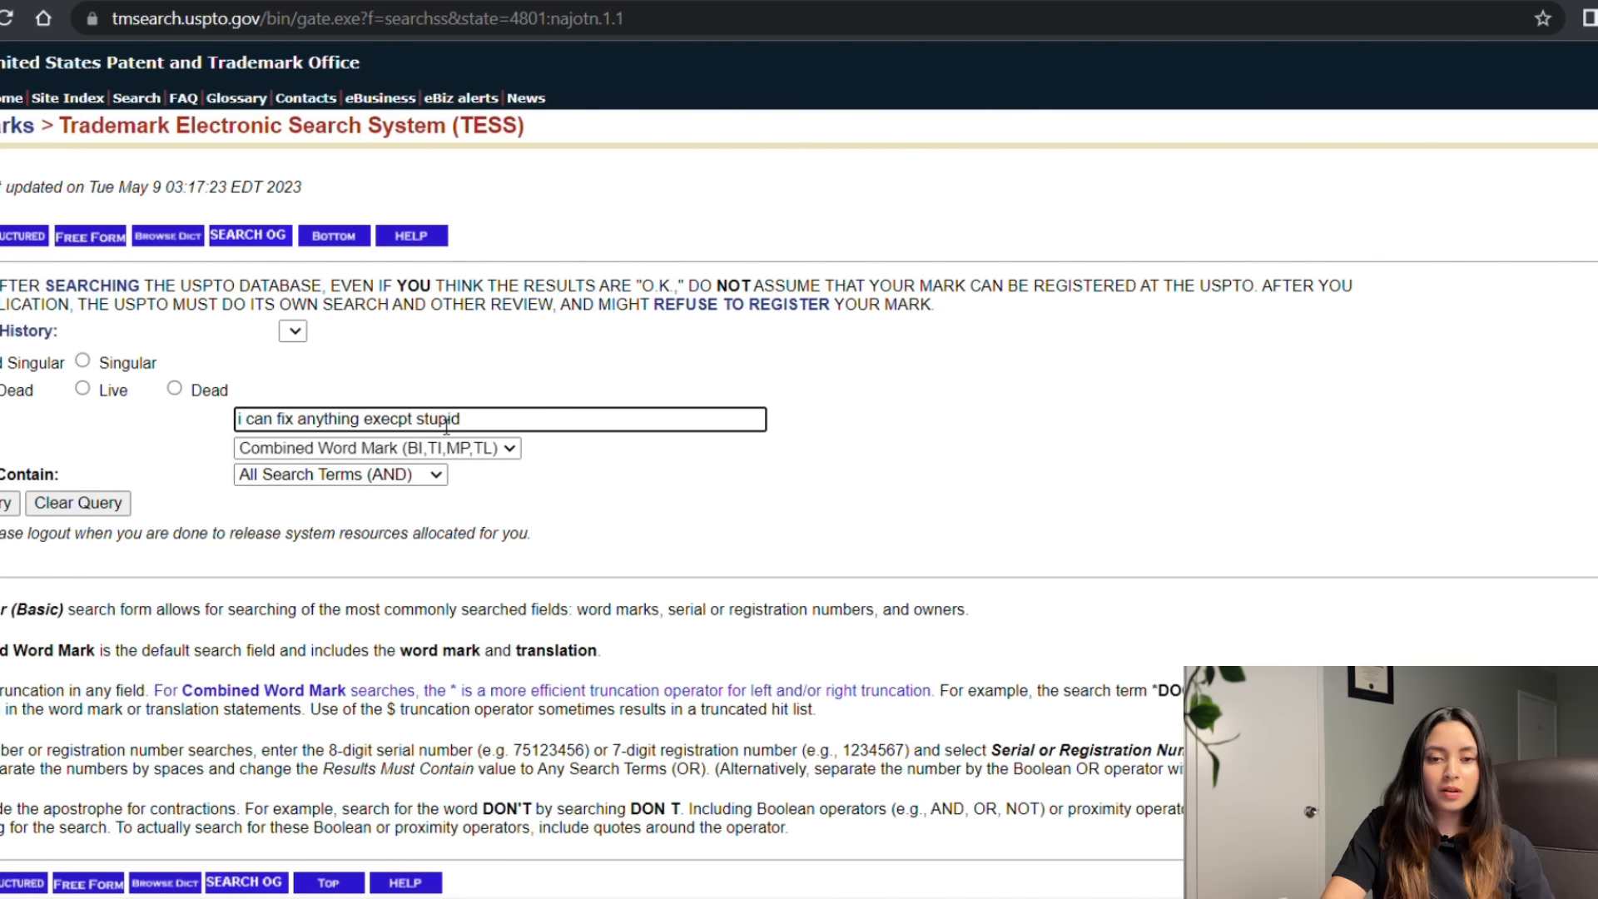
left_click(396, 420)
key("BackSpace")
key("BackSpace")
type("ce")
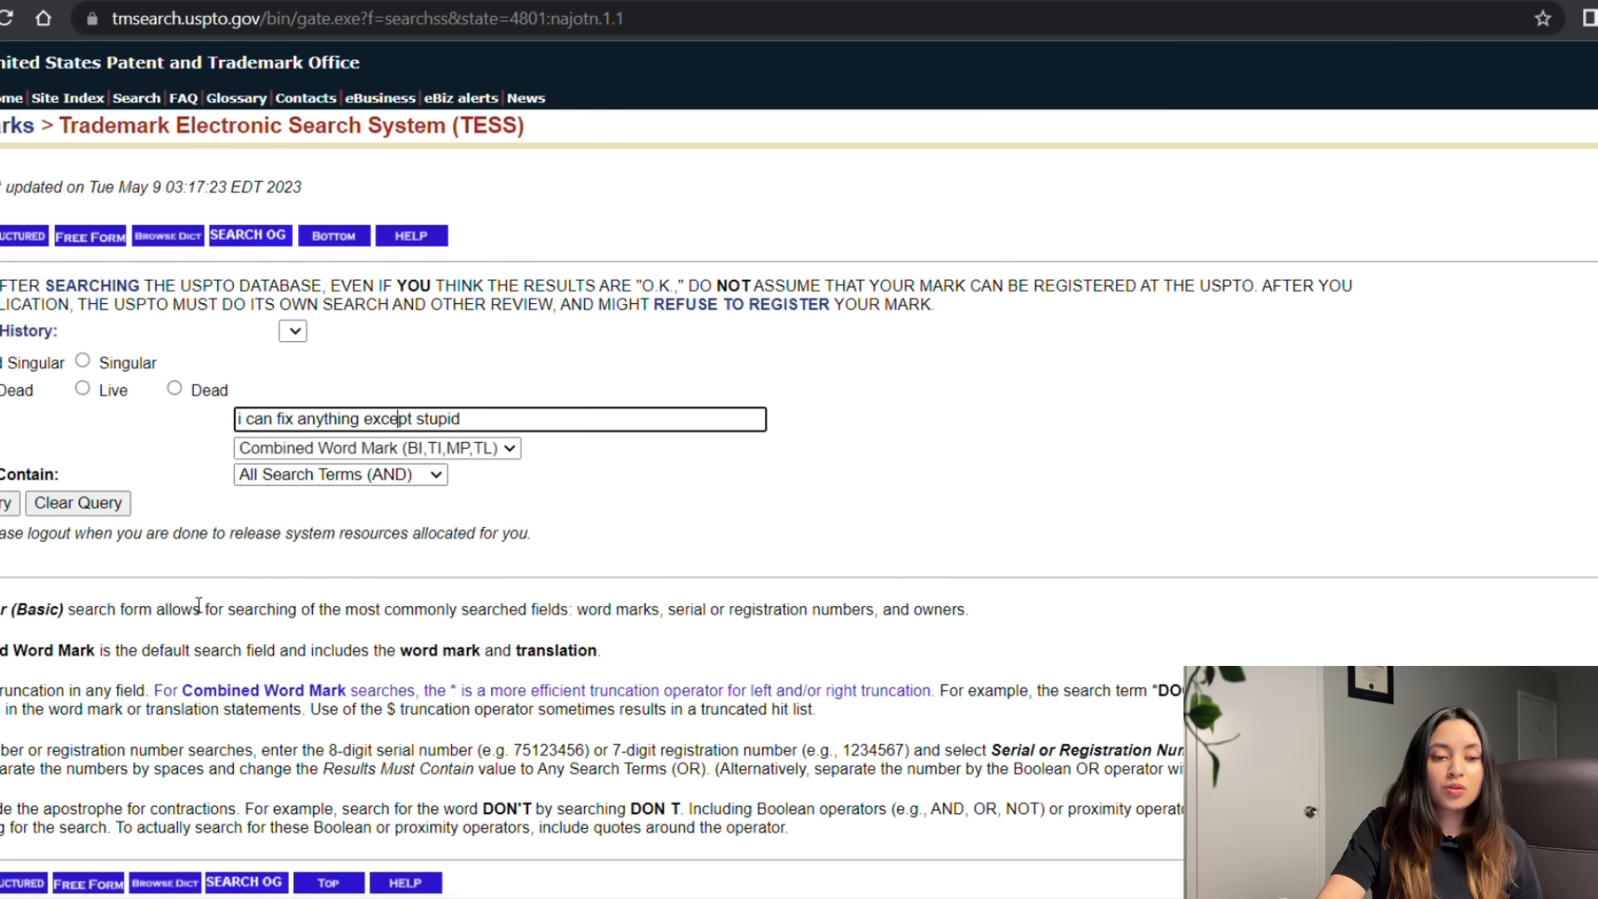
key("Return")
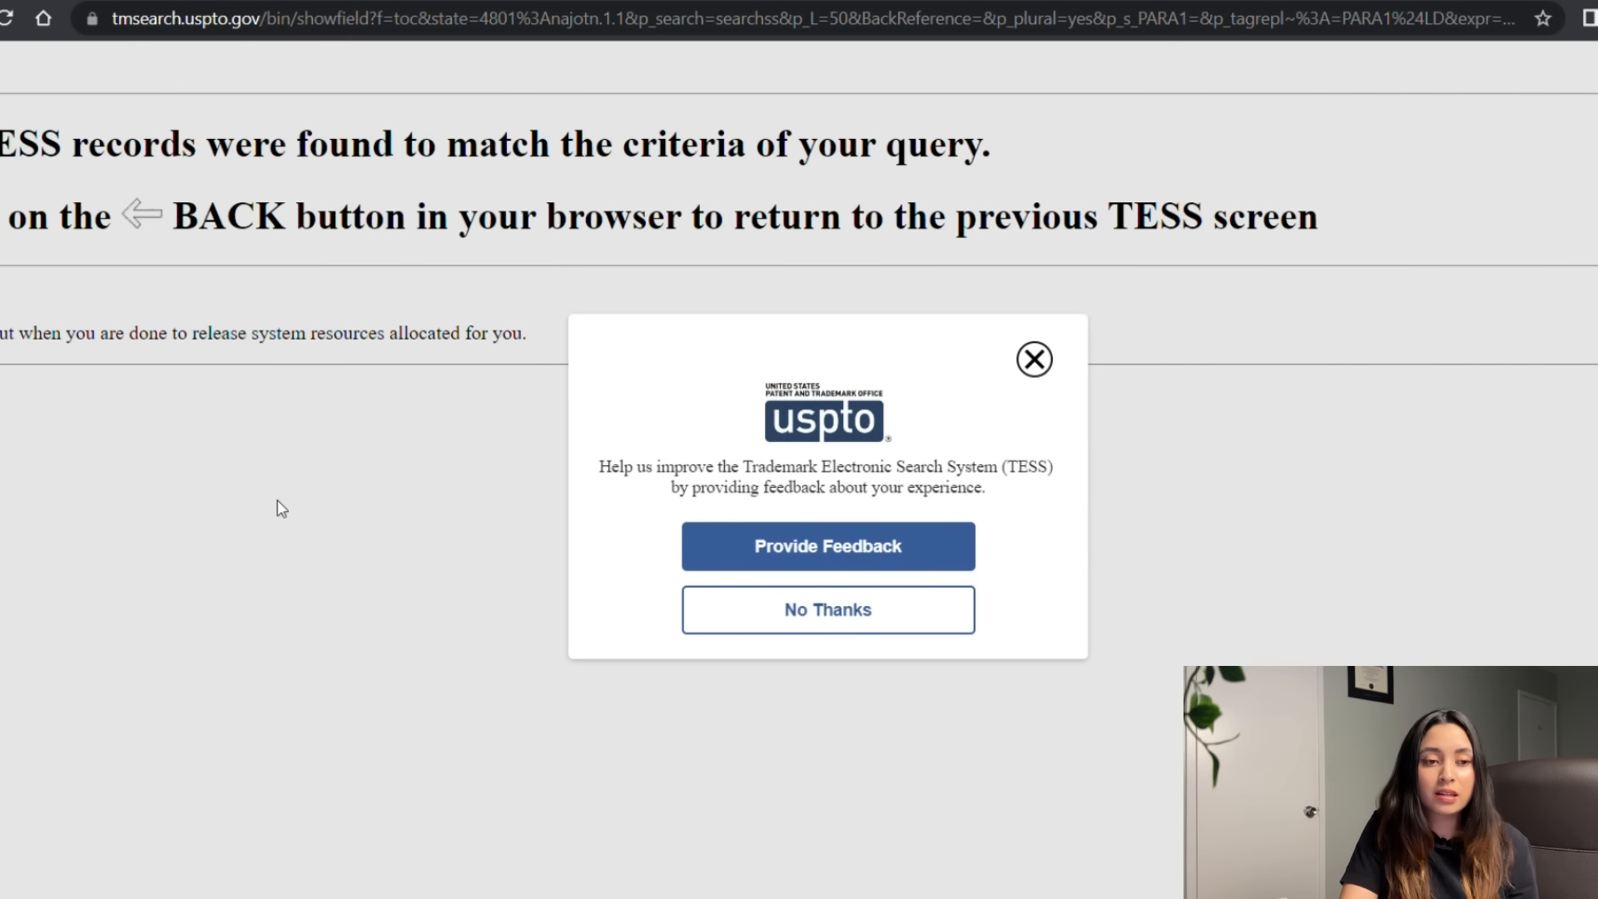
left_click(1034, 360)
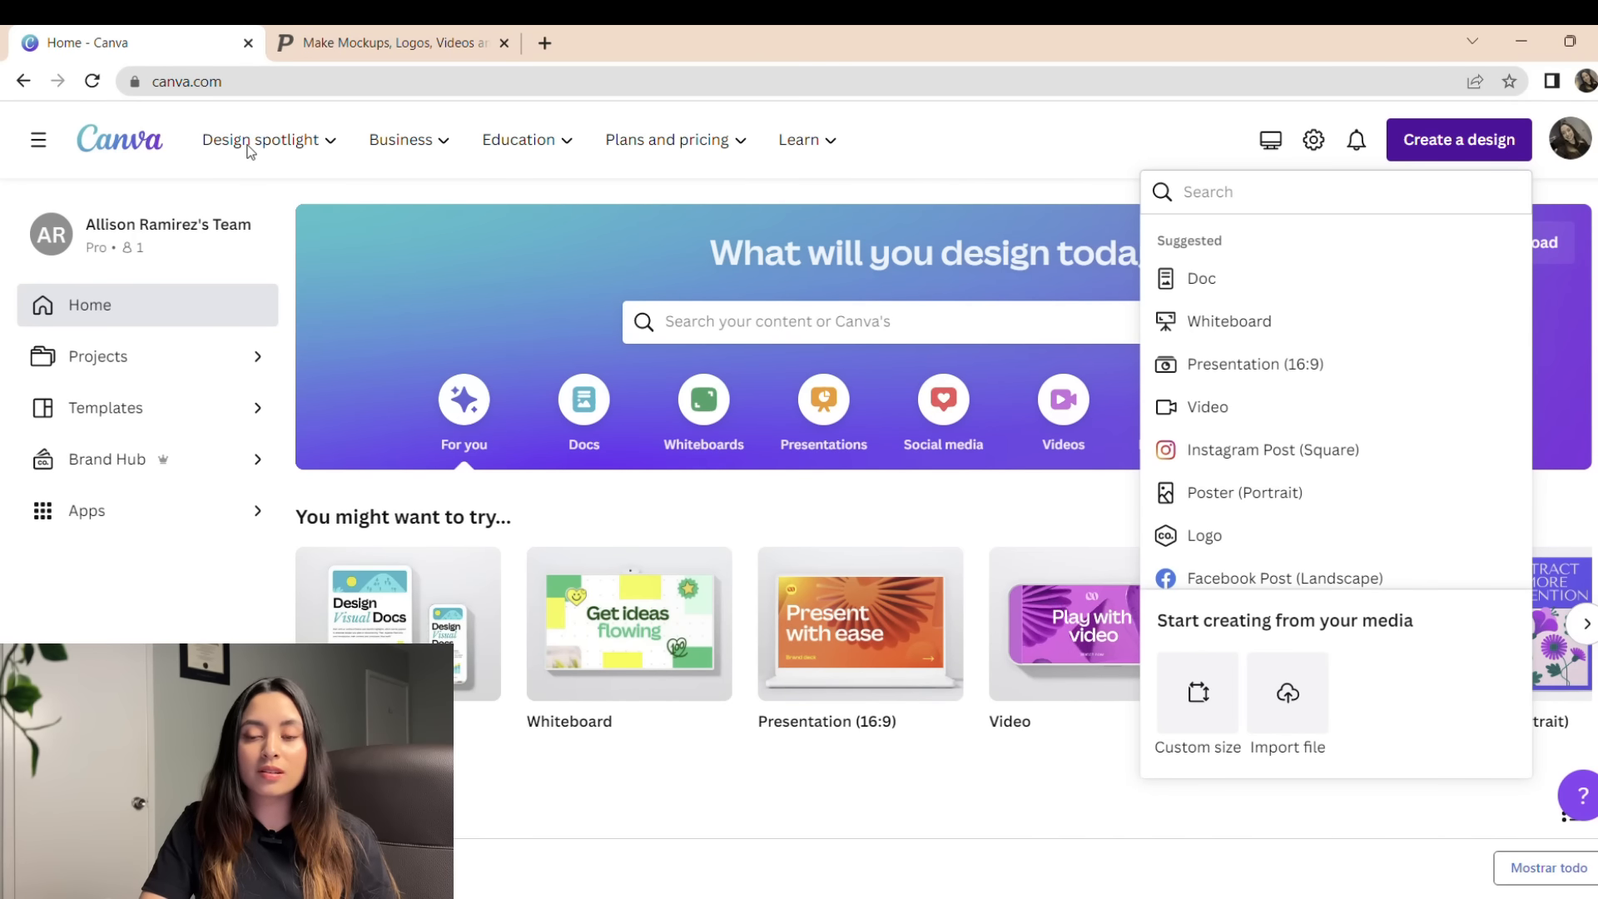
- Switch to Canva and create a new custom-size design of 4500 × 5100 px
left_click(1199, 692)
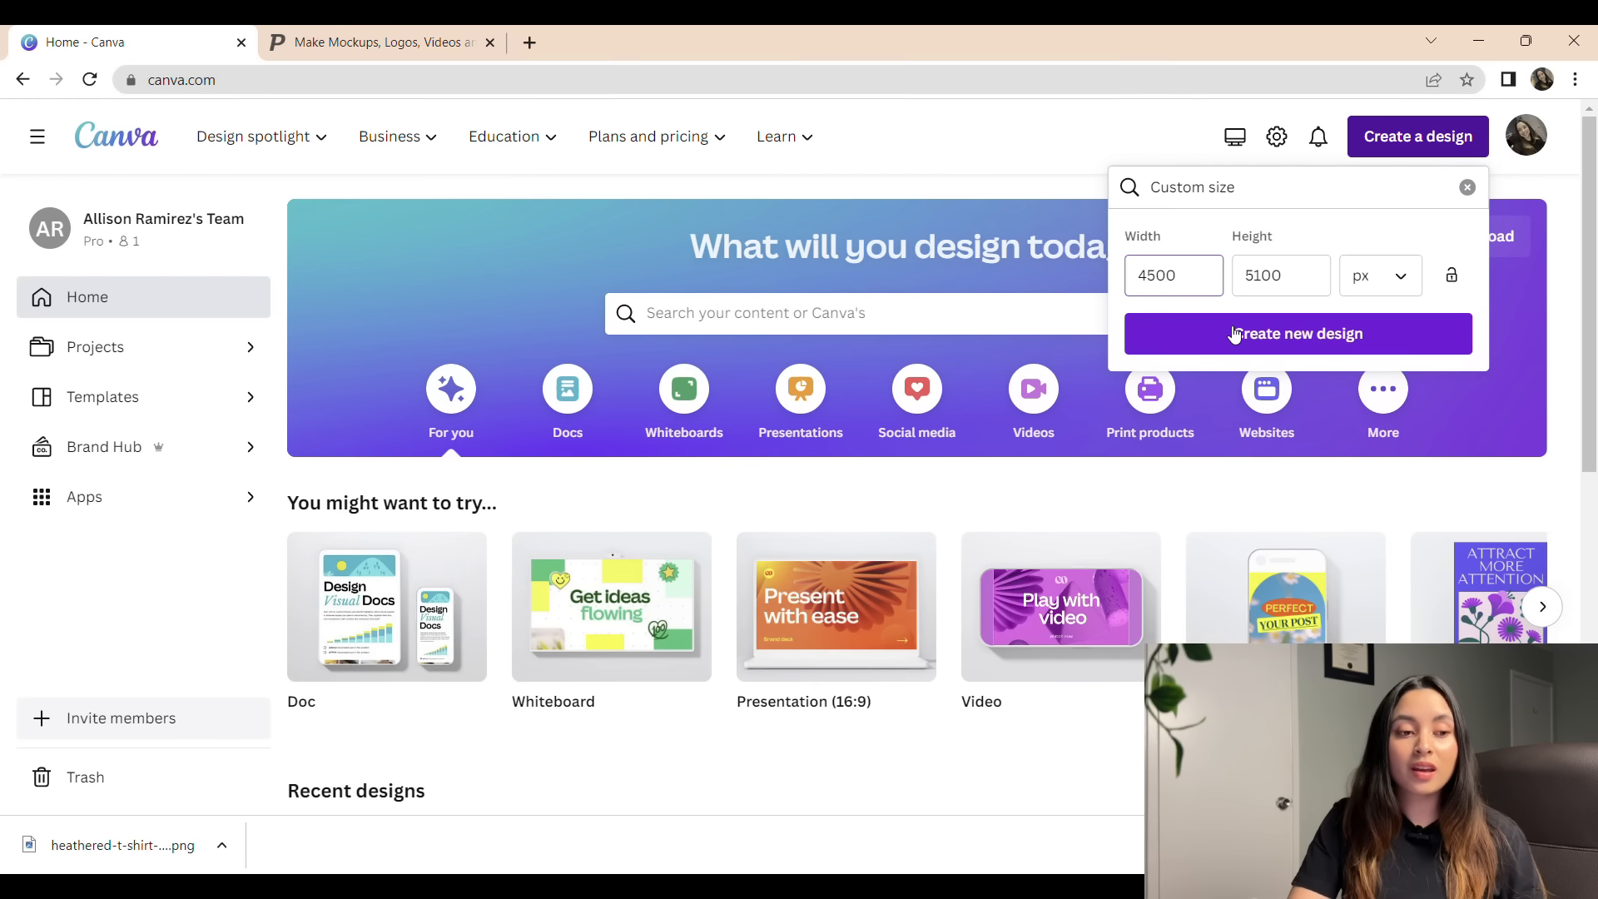
left_click(1234, 332)
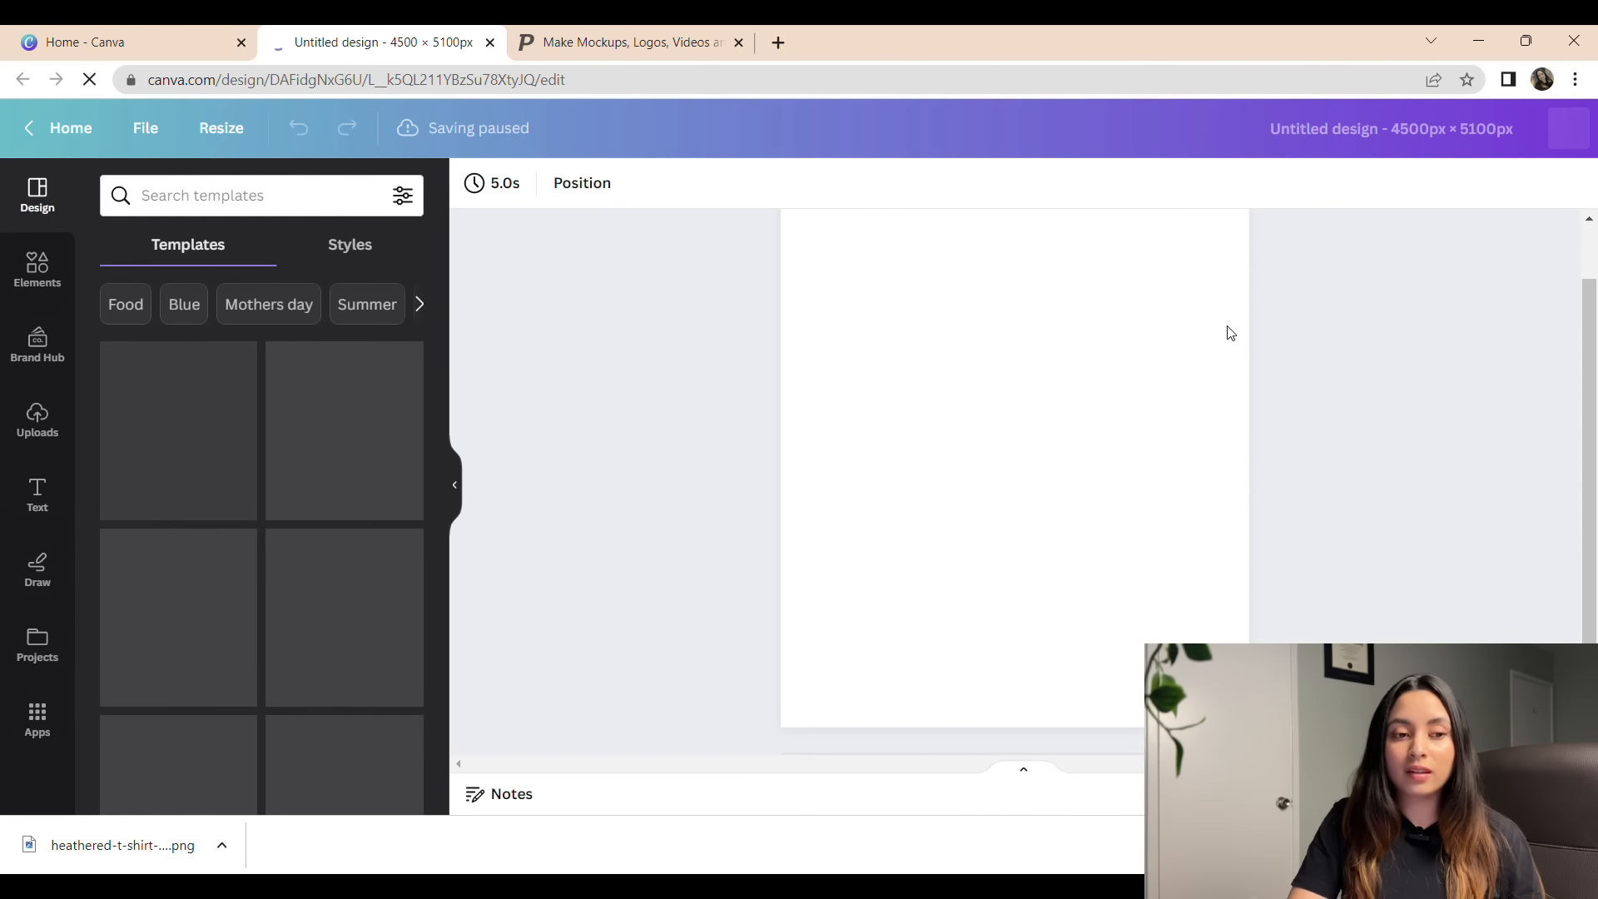
- Add a text box to the blank page with the phrase "I CAN FIX ANYTHING EXCEPT STUPID"
left_click(37, 483)
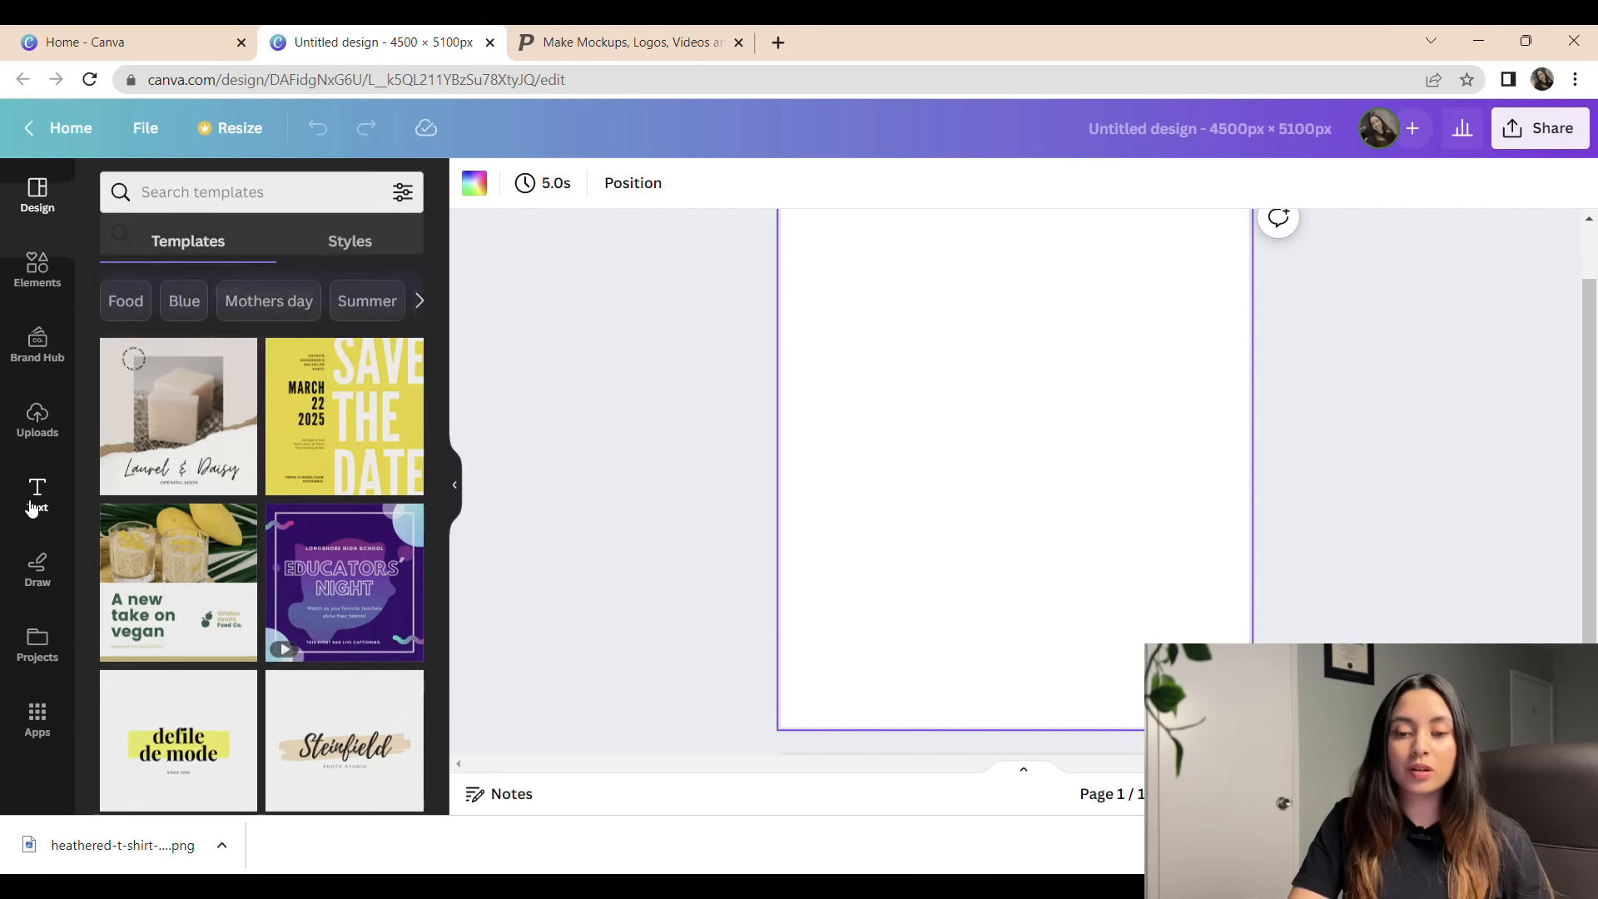
left_click(278, 256)
type("I CAN FI")
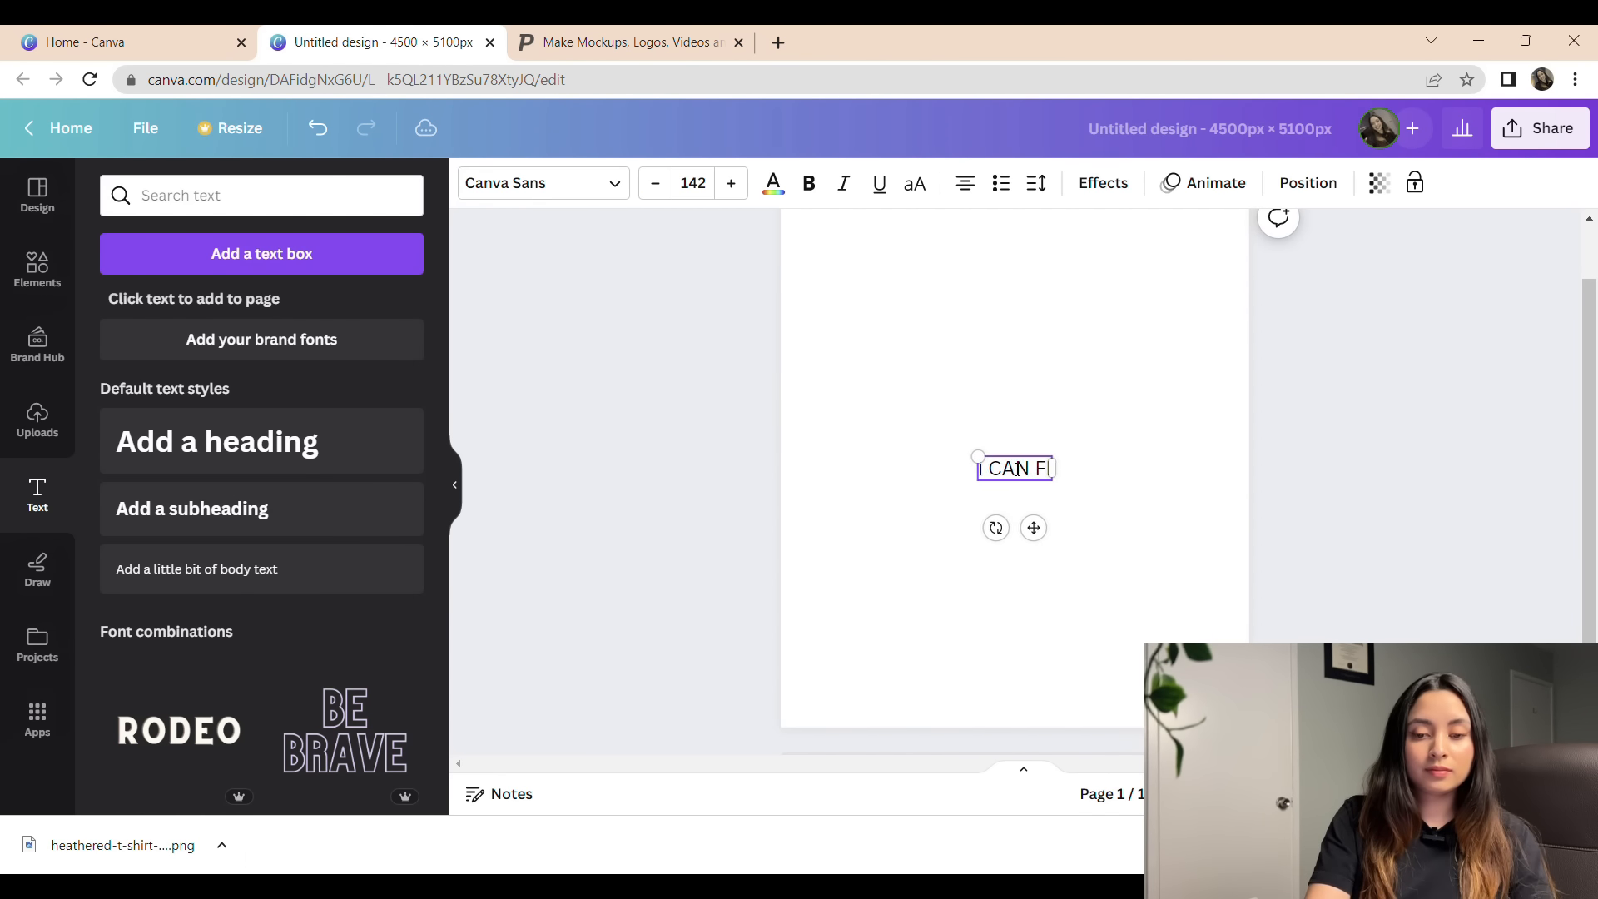
type("X ANYTHING EXE")
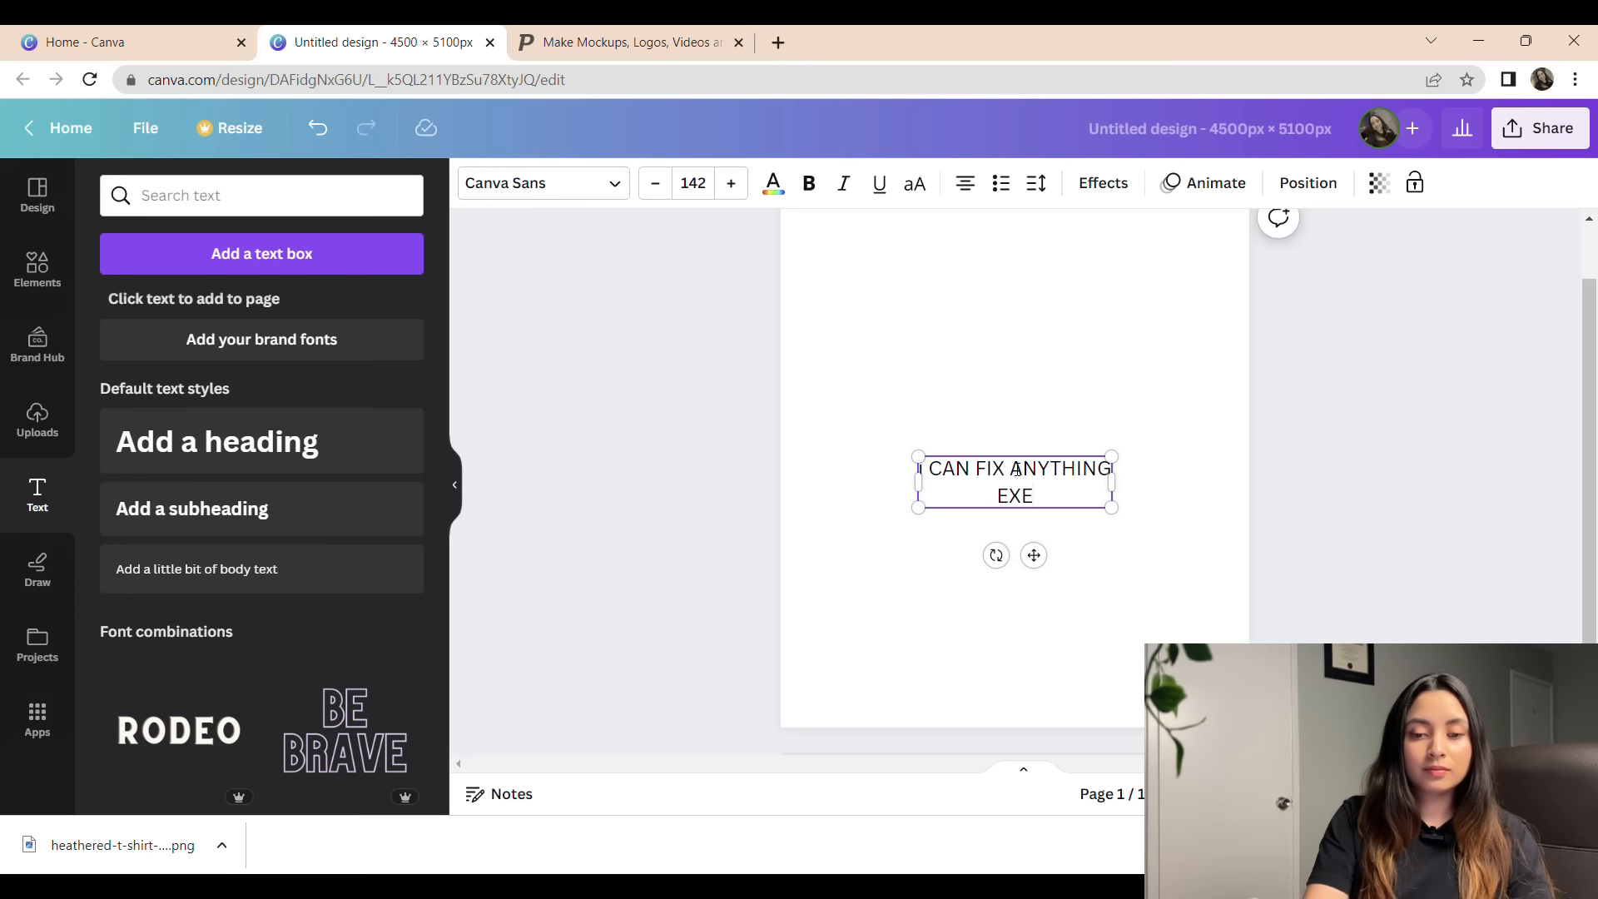
key("BackSpace")
type("CEPT ")
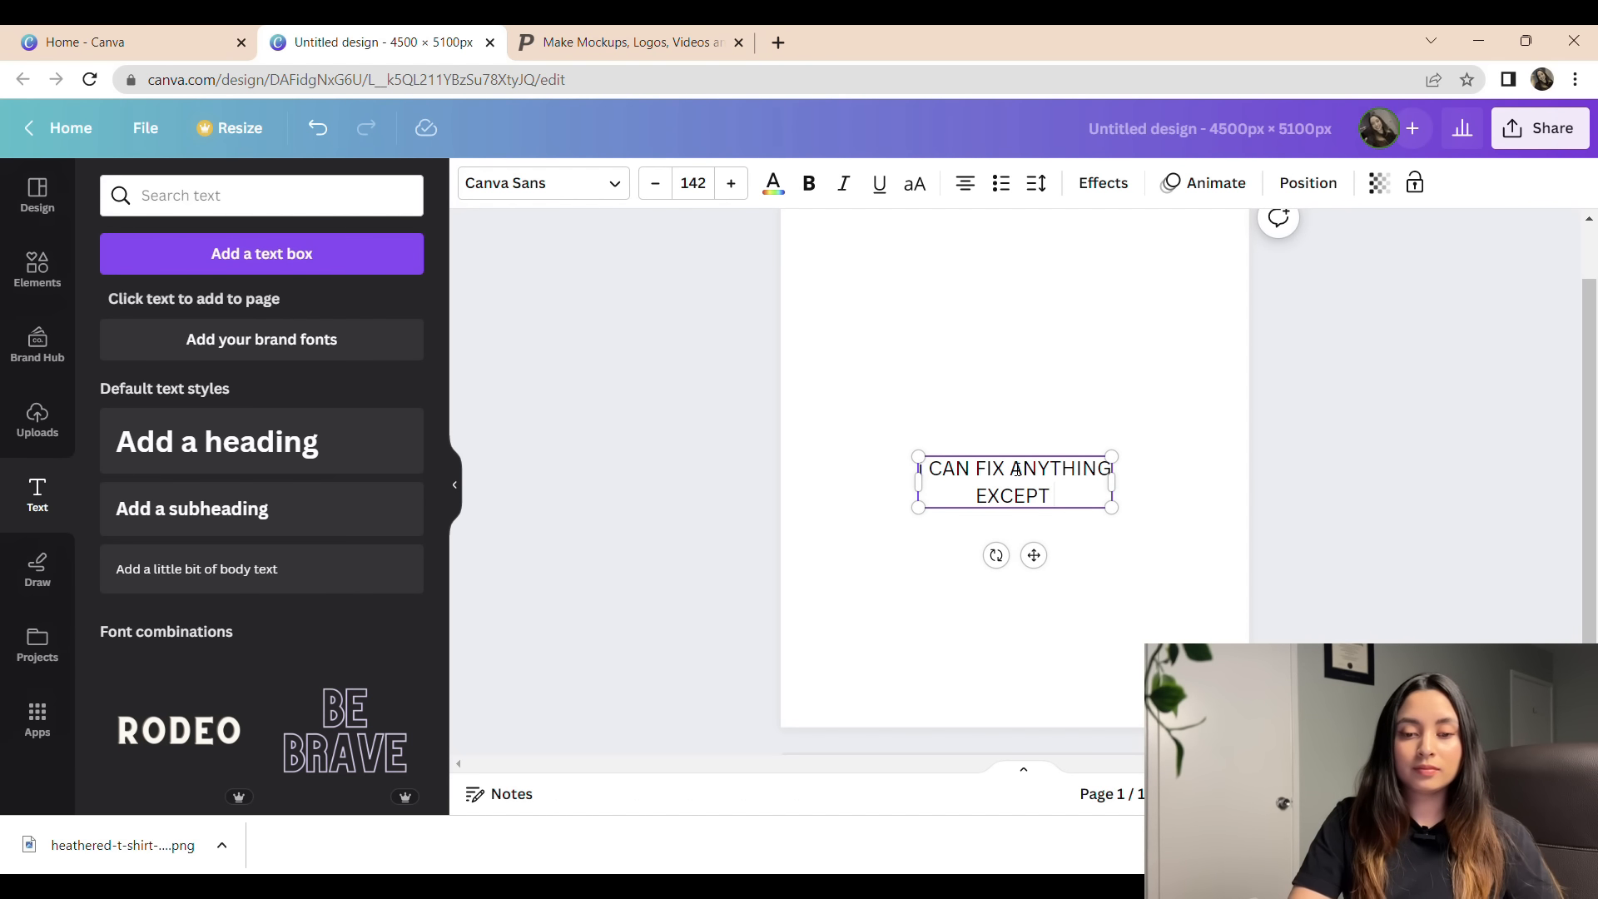
type("STUPI")
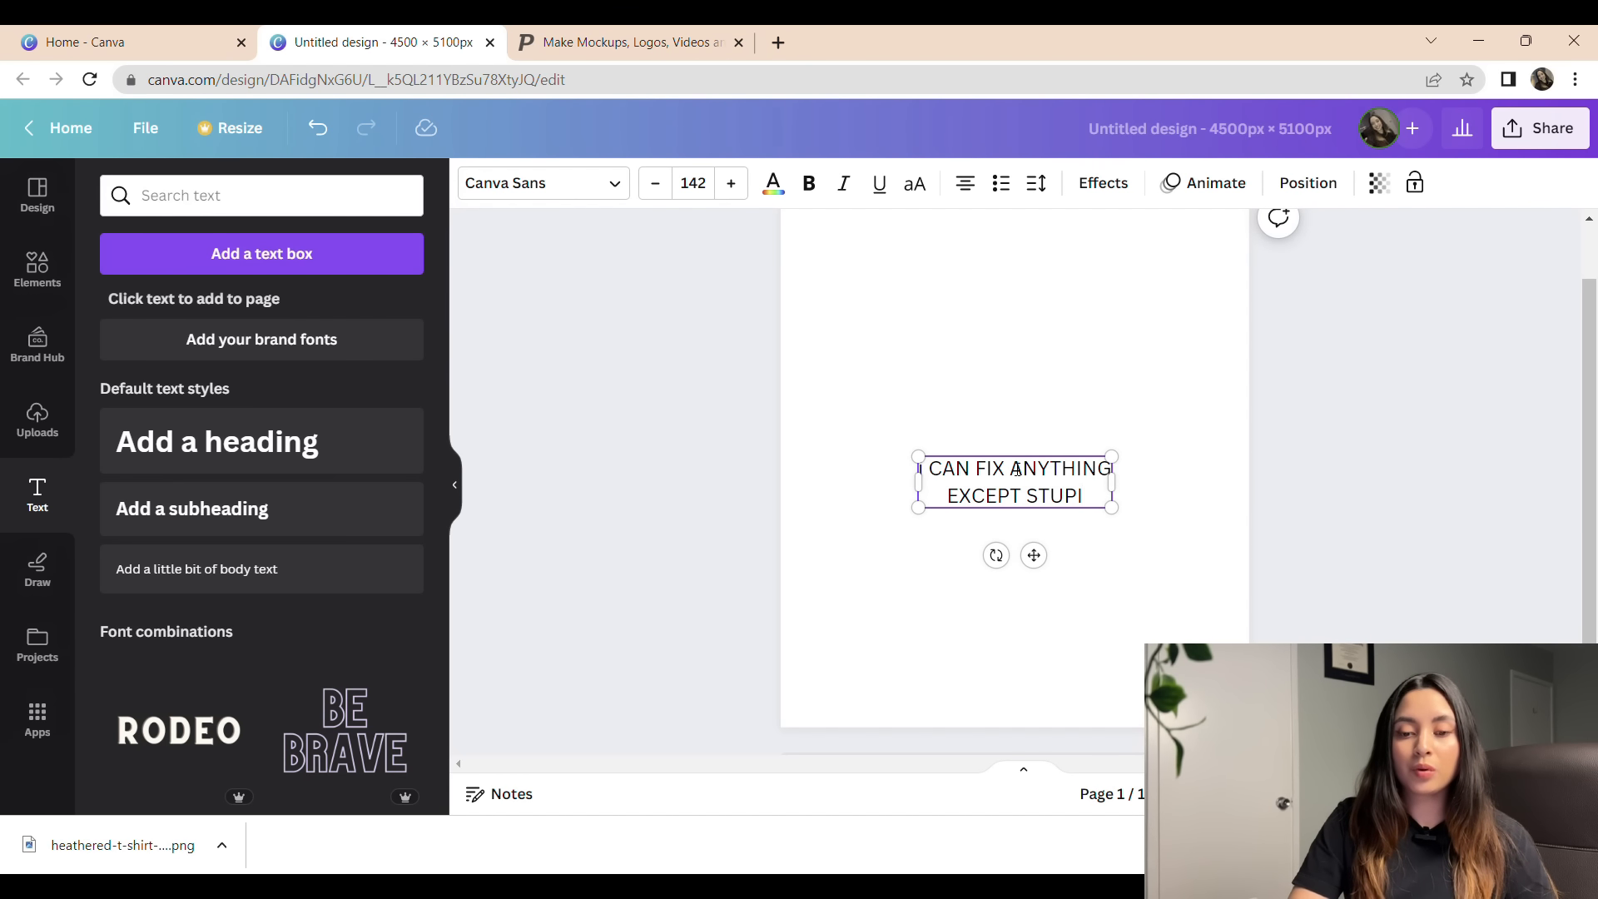
type("D")
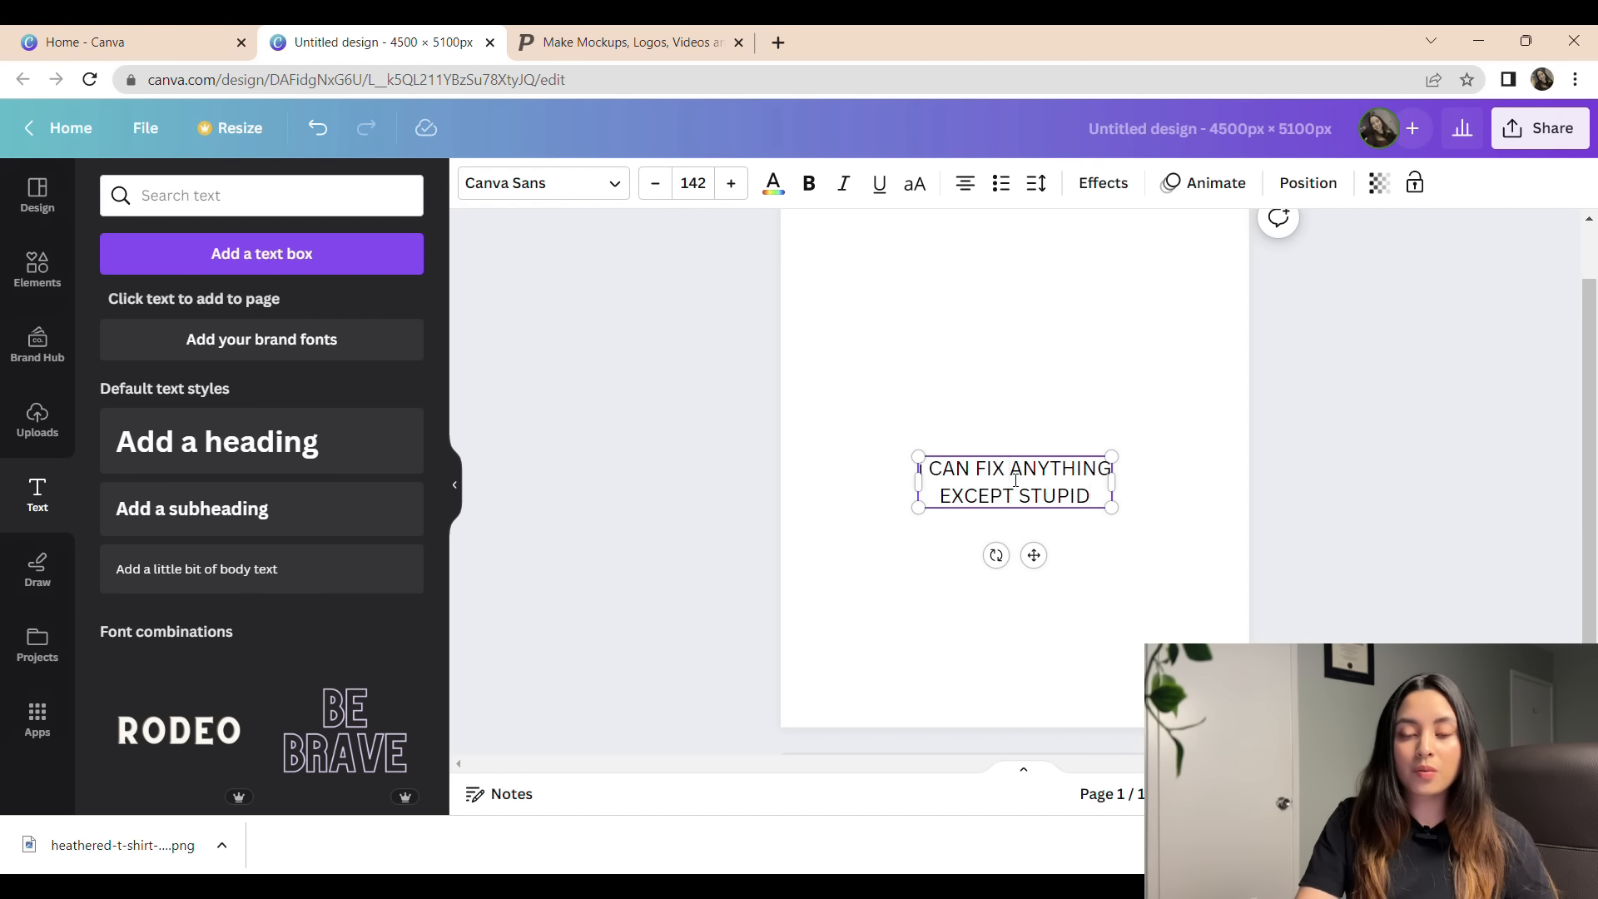
- Arrange the phrase on four lines: "i CAN FIX", "ANYTHING", "EXCEPT" and "STUPID"
key("ctrl+Home")
type("i")
left_click(1027, 528)
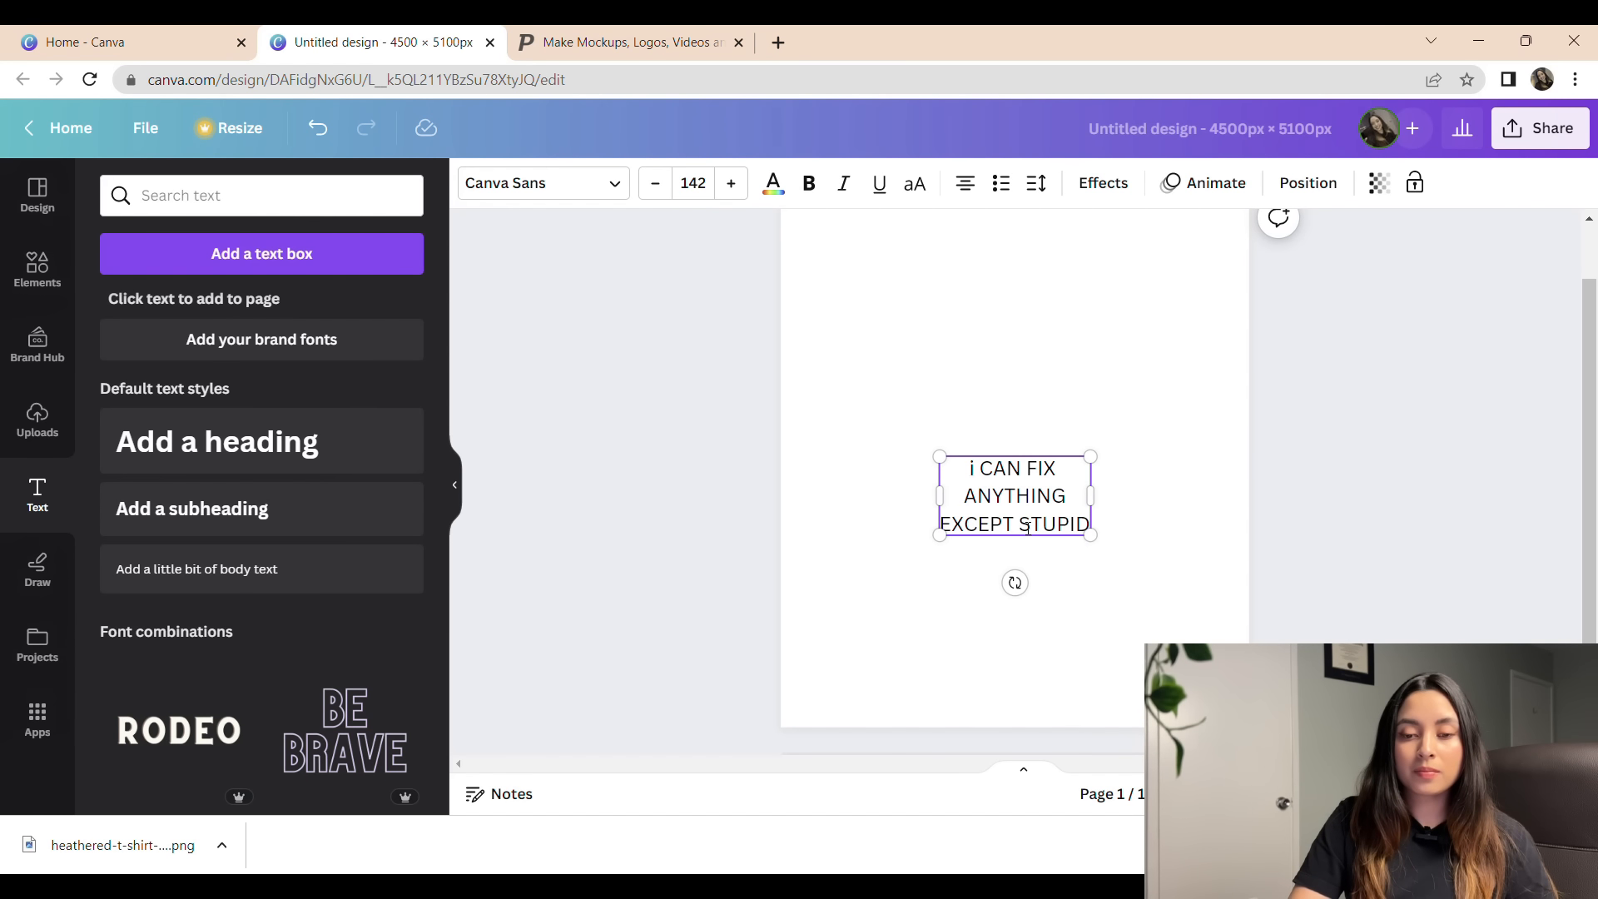
key("Return")
left_click(1068, 480)
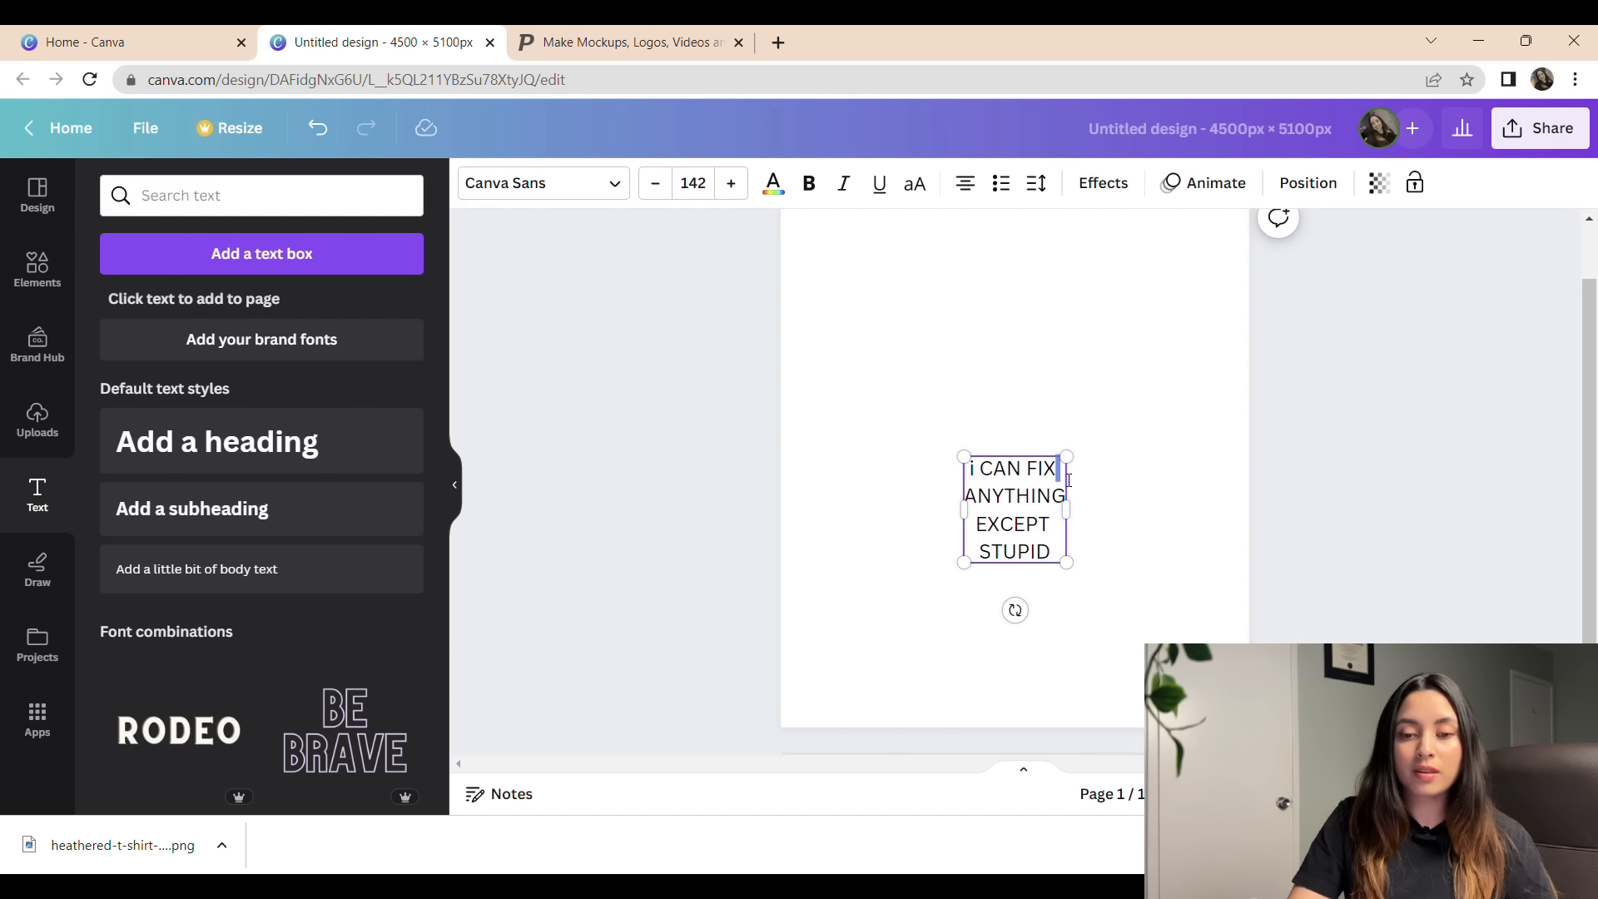
key("BackSpace")
- Enlarge the four-line phrase to font size 313 and place it in the middle of the page's width
left_click_drag(1068, 459, 1189, 328)
left_click(815, 539)
left_click_drag(1074, 466, 1011, 462)
left_click(558, 497)
left_click(995, 434)
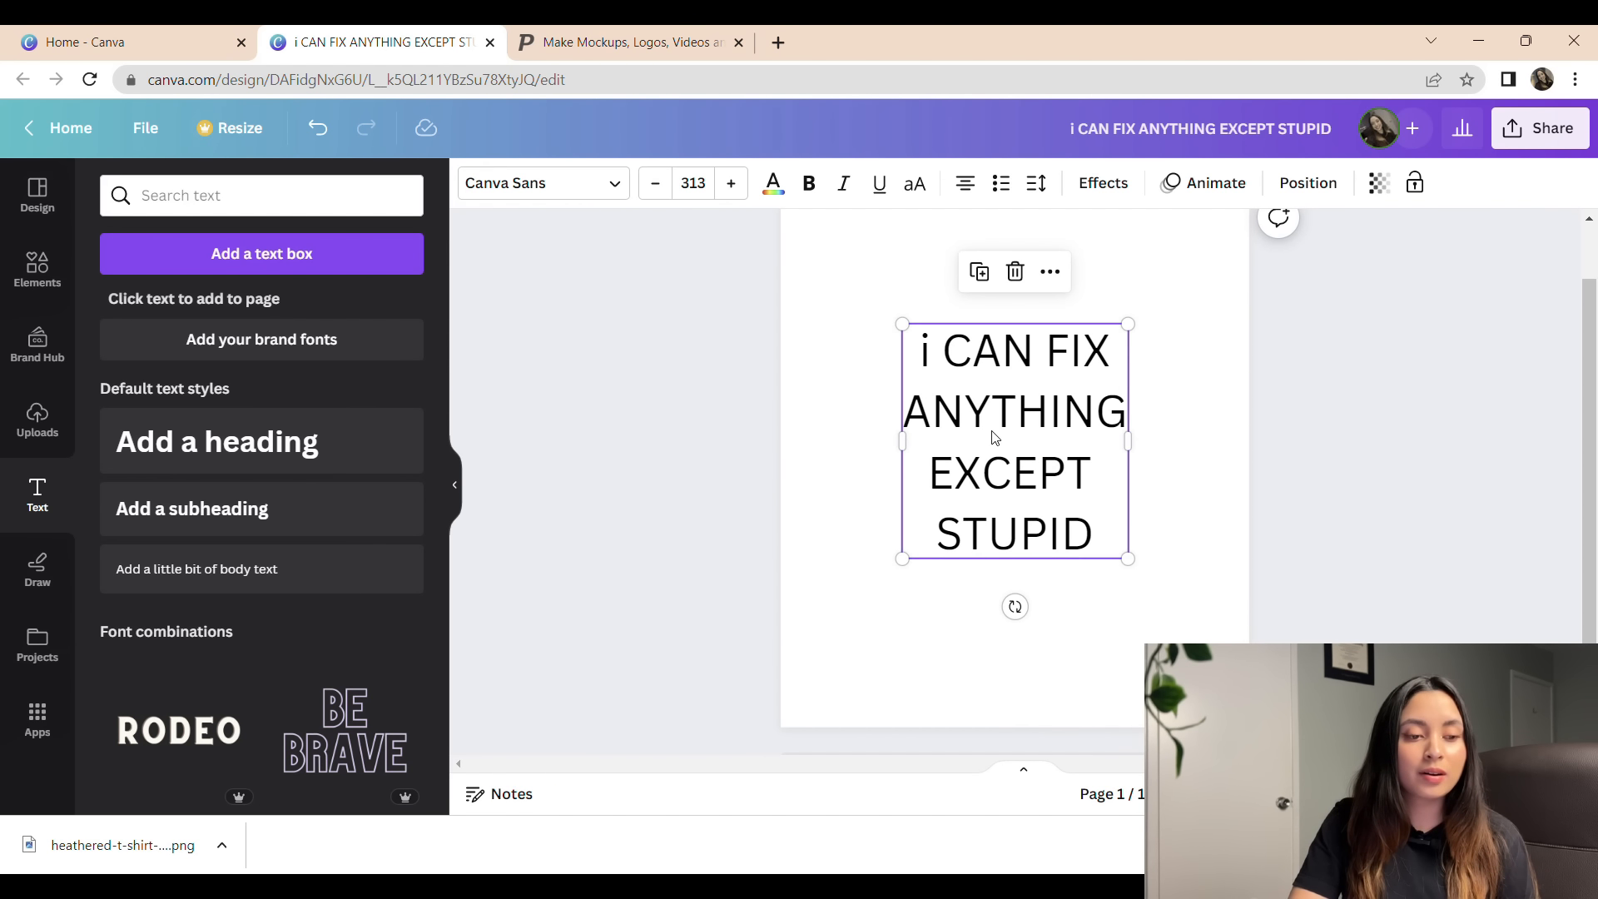
- Try fonts such as Archivo Black and Architype Bayer-Type on the phrase and set it to Anton
left_click(550, 198)
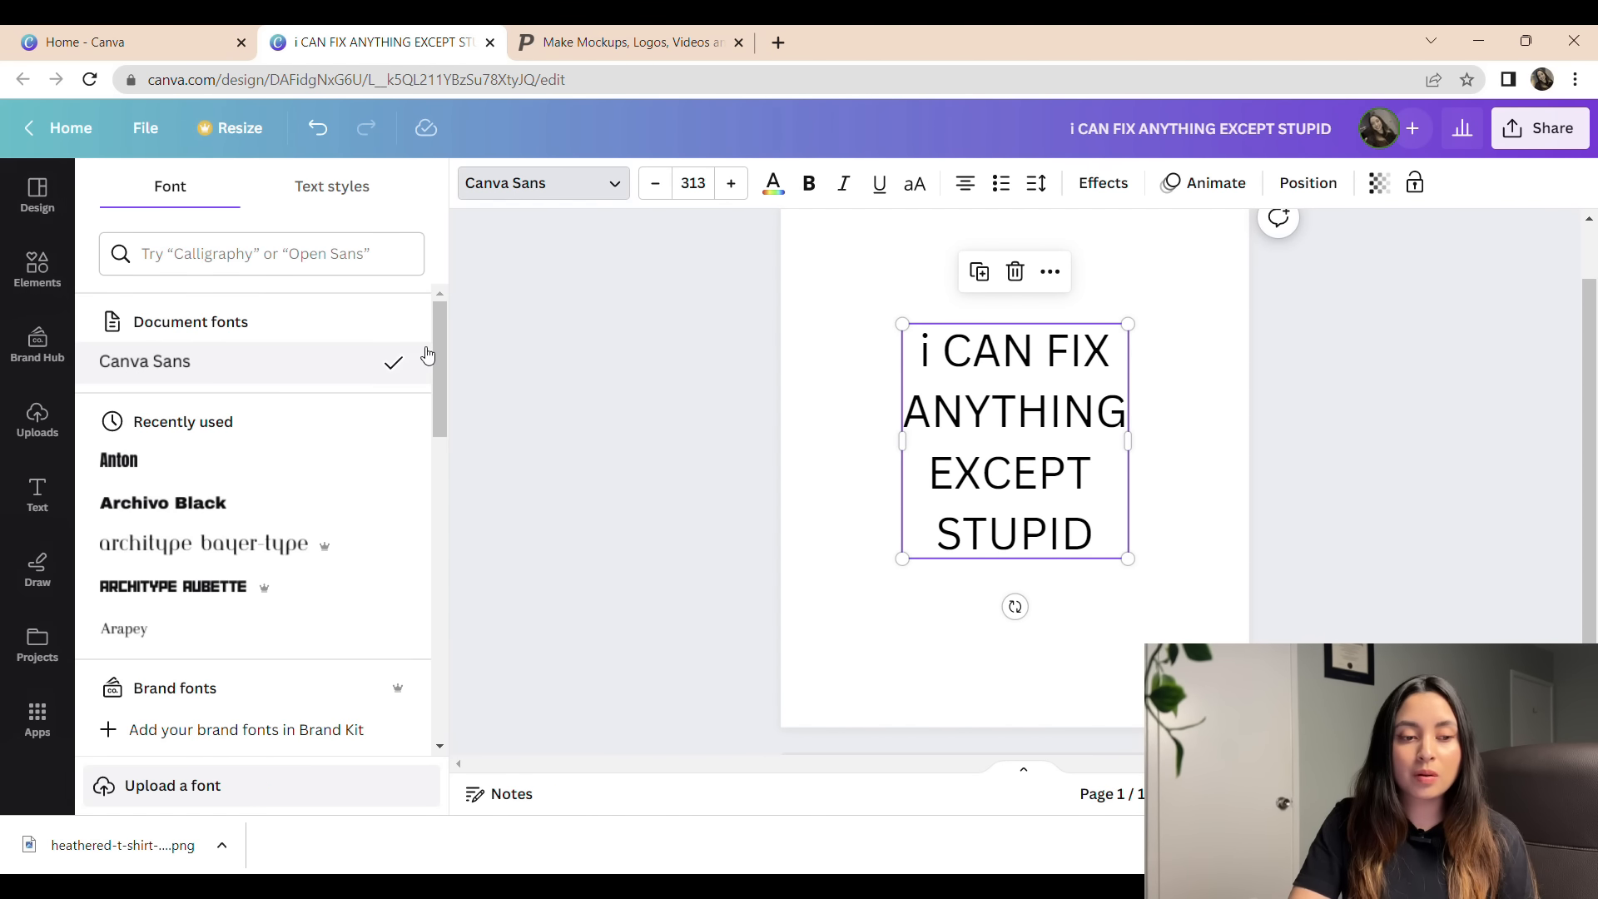
left_click_drag(436, 350, 440, 397)
left_click(288, 389)
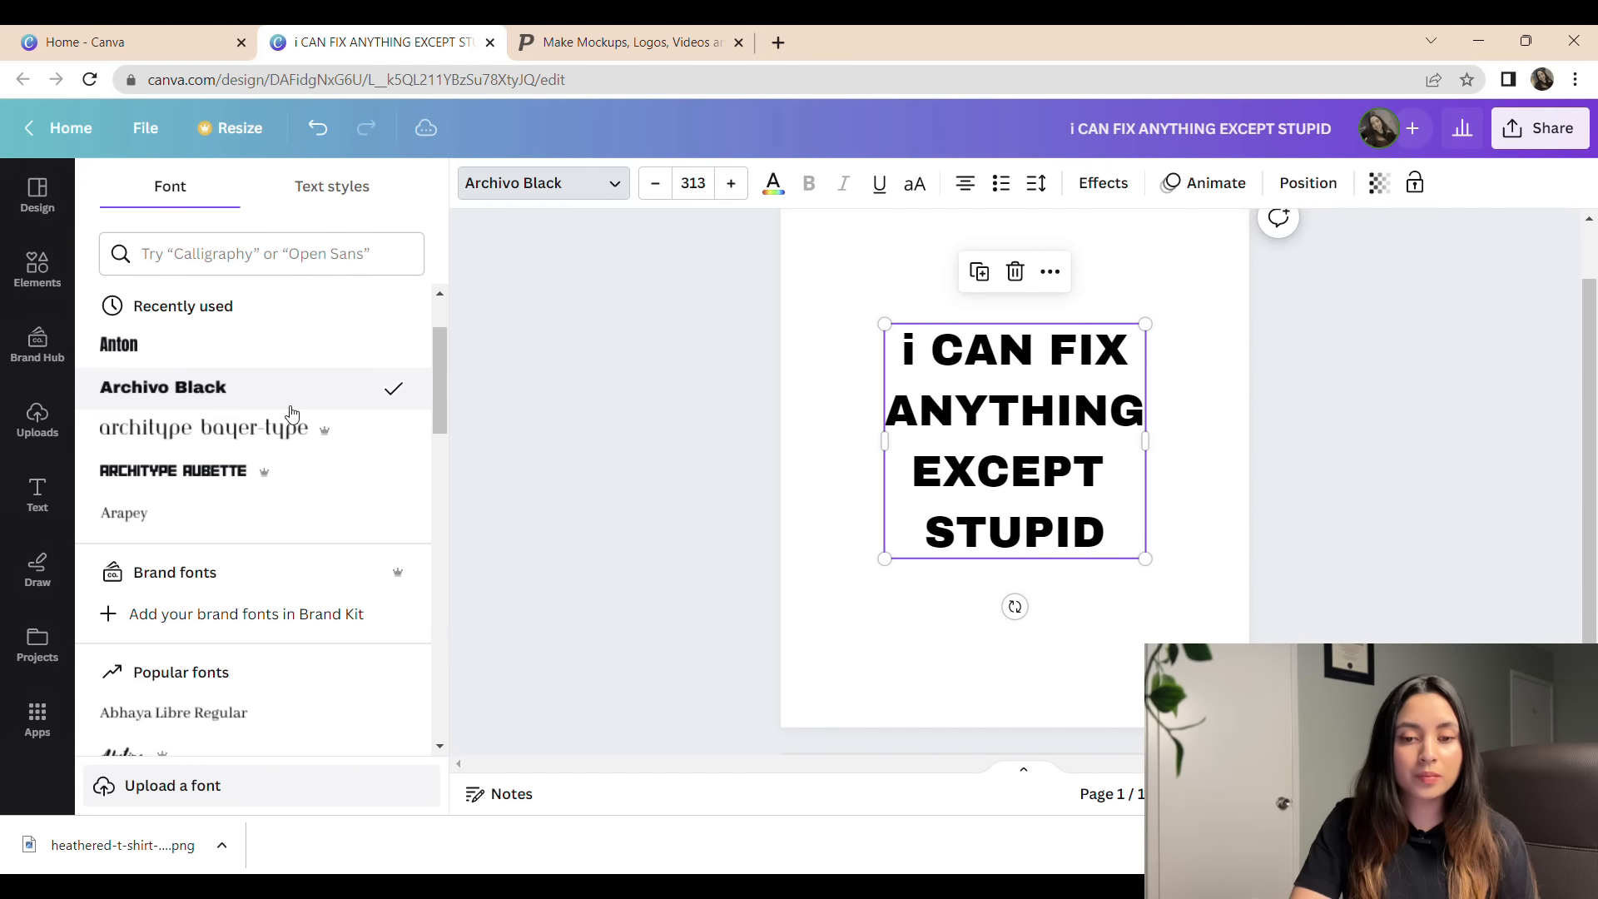
left_click(283, 429)
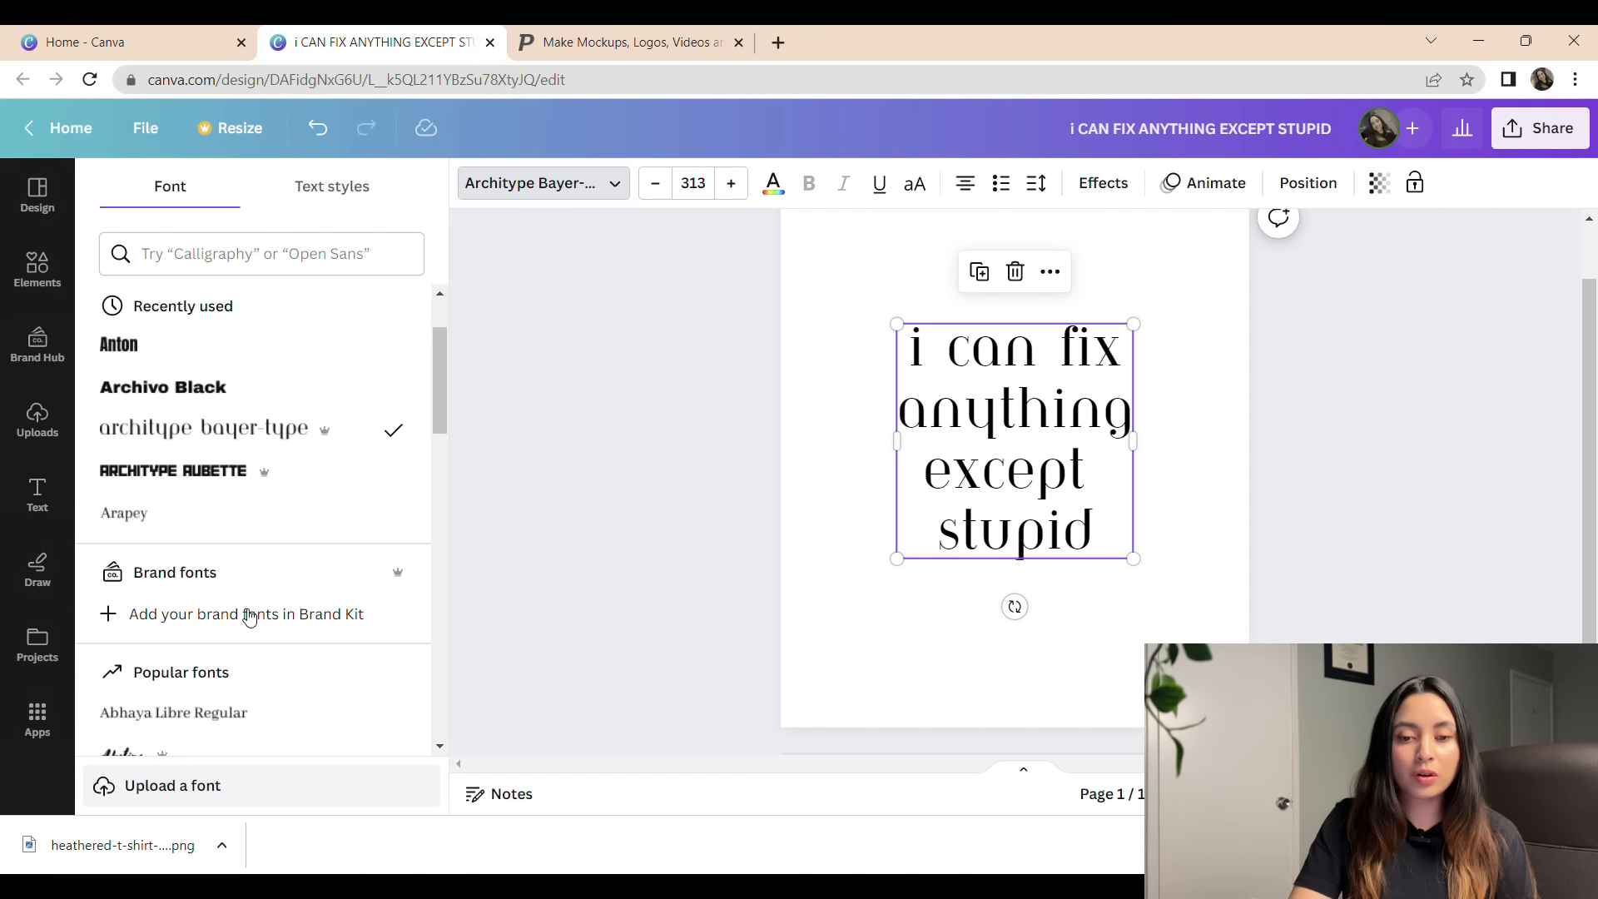
left_click(262, 357)
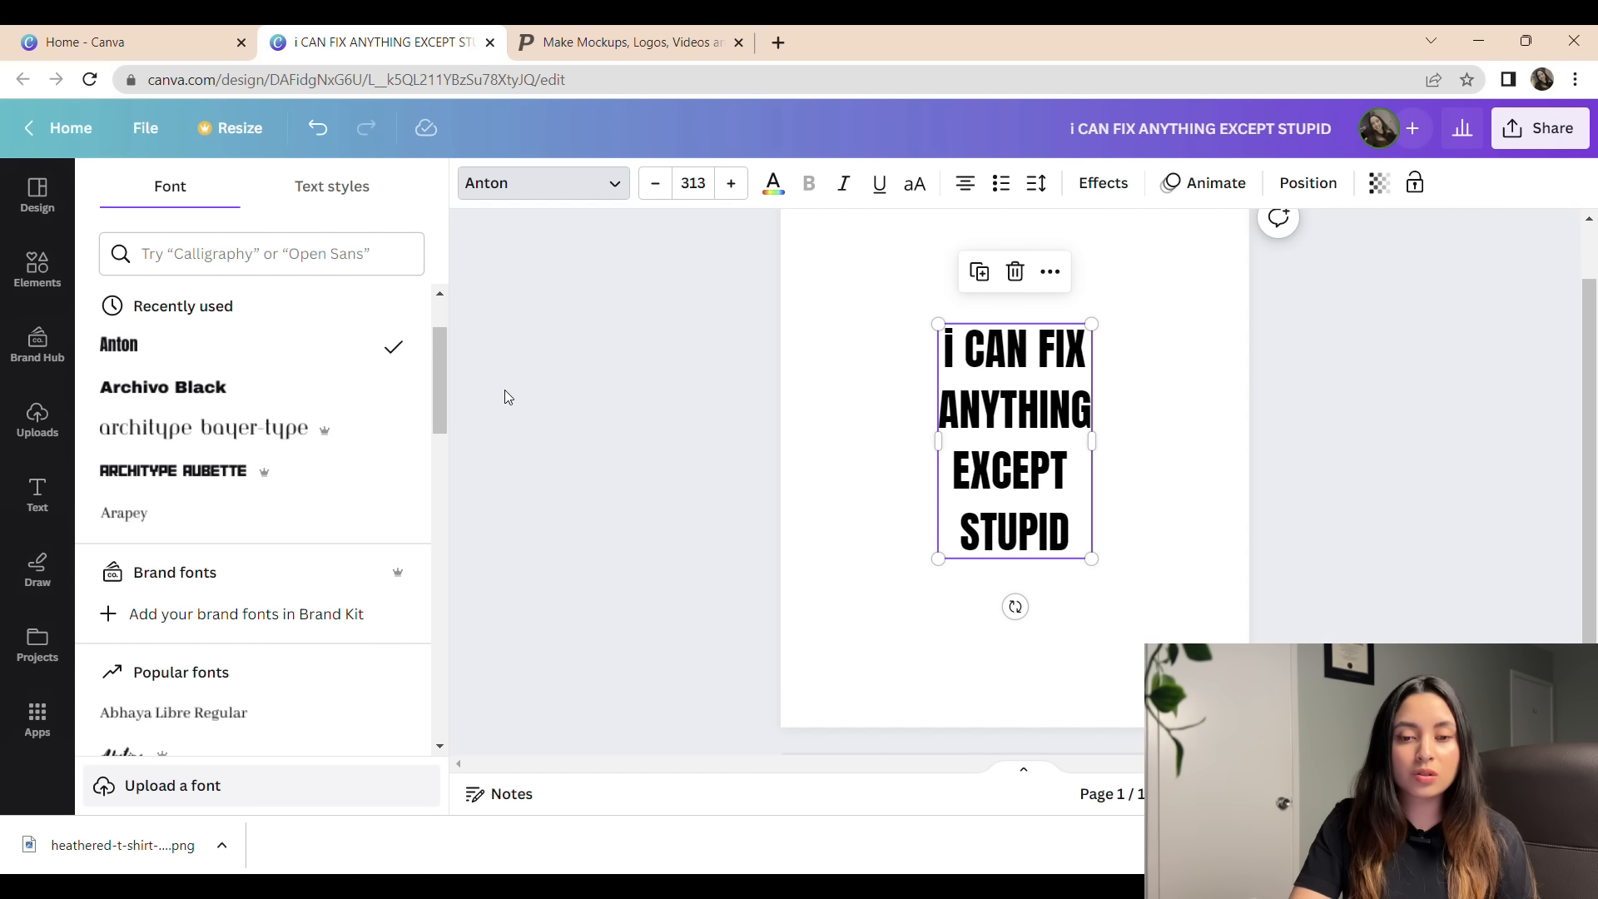
left_click_drag(441, 359, 443, 441)
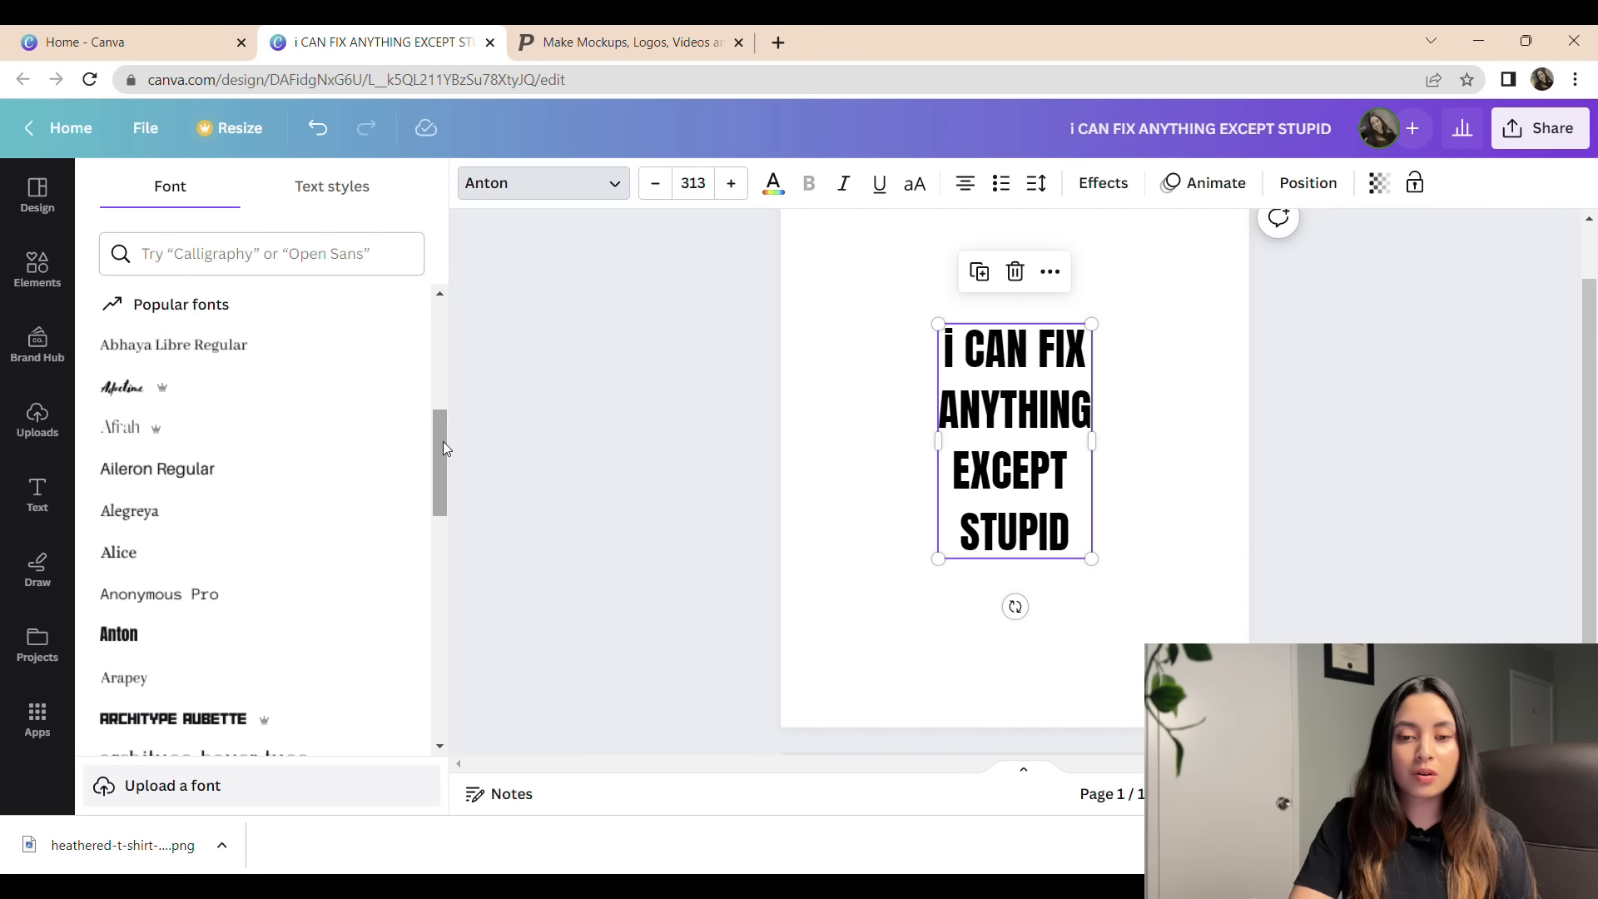
left_click(243, 469)
left_click(243, 512)
left_click(232, 640)
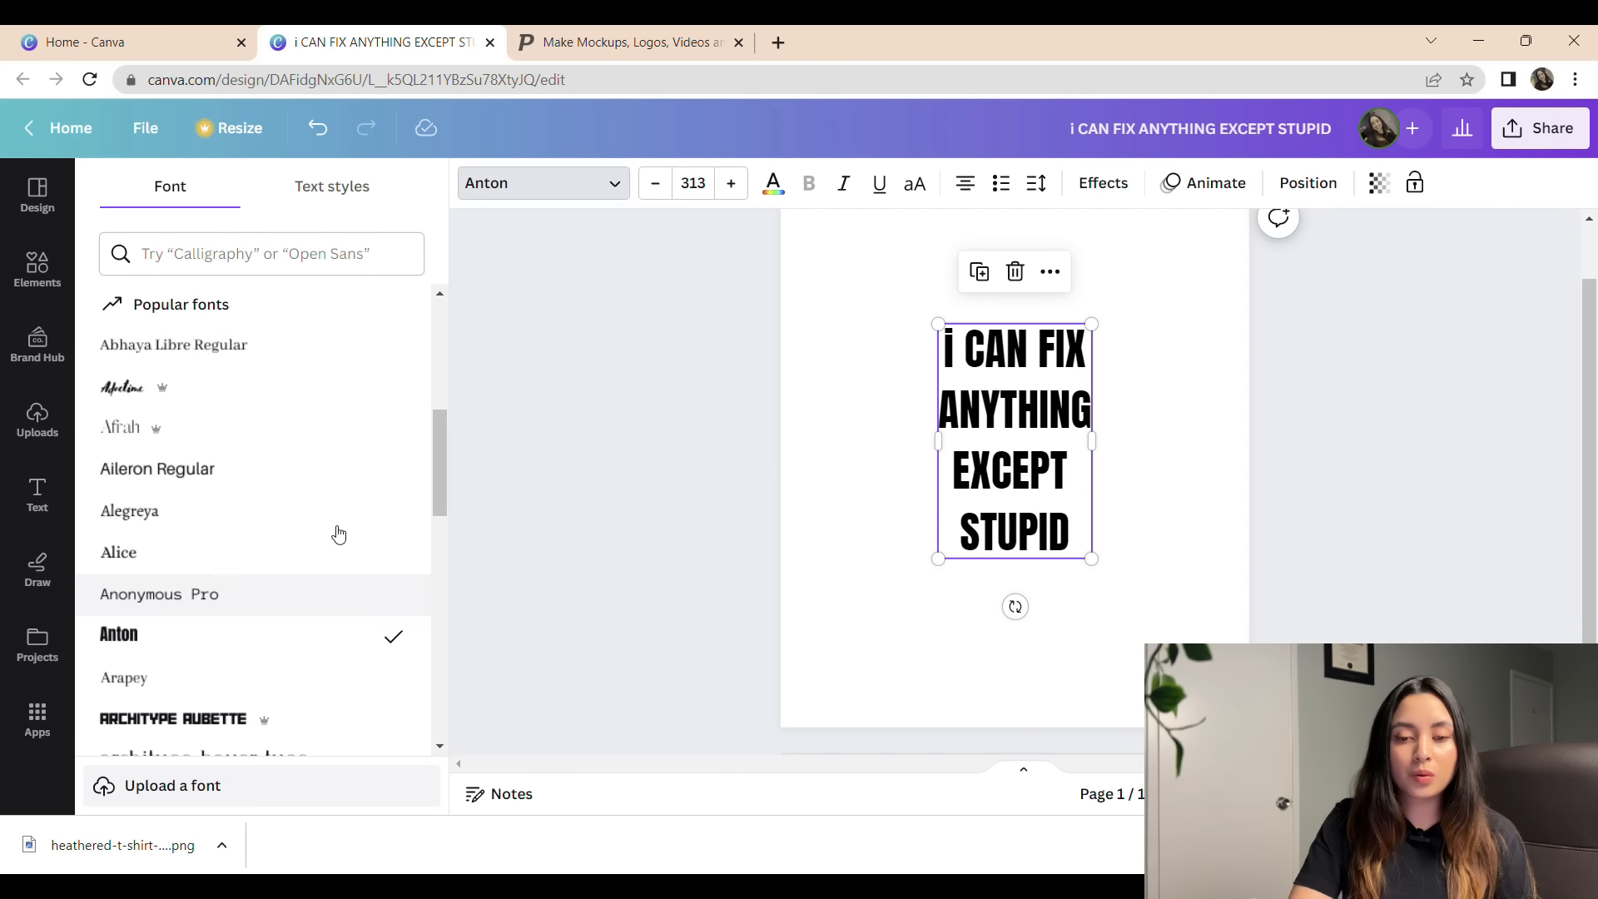
- Convert the whole phrase to uppercase and left-align its lines
left_click(914, 184)
left_click(762, 446)
left_click(949, 367)
left_click(966, 185)
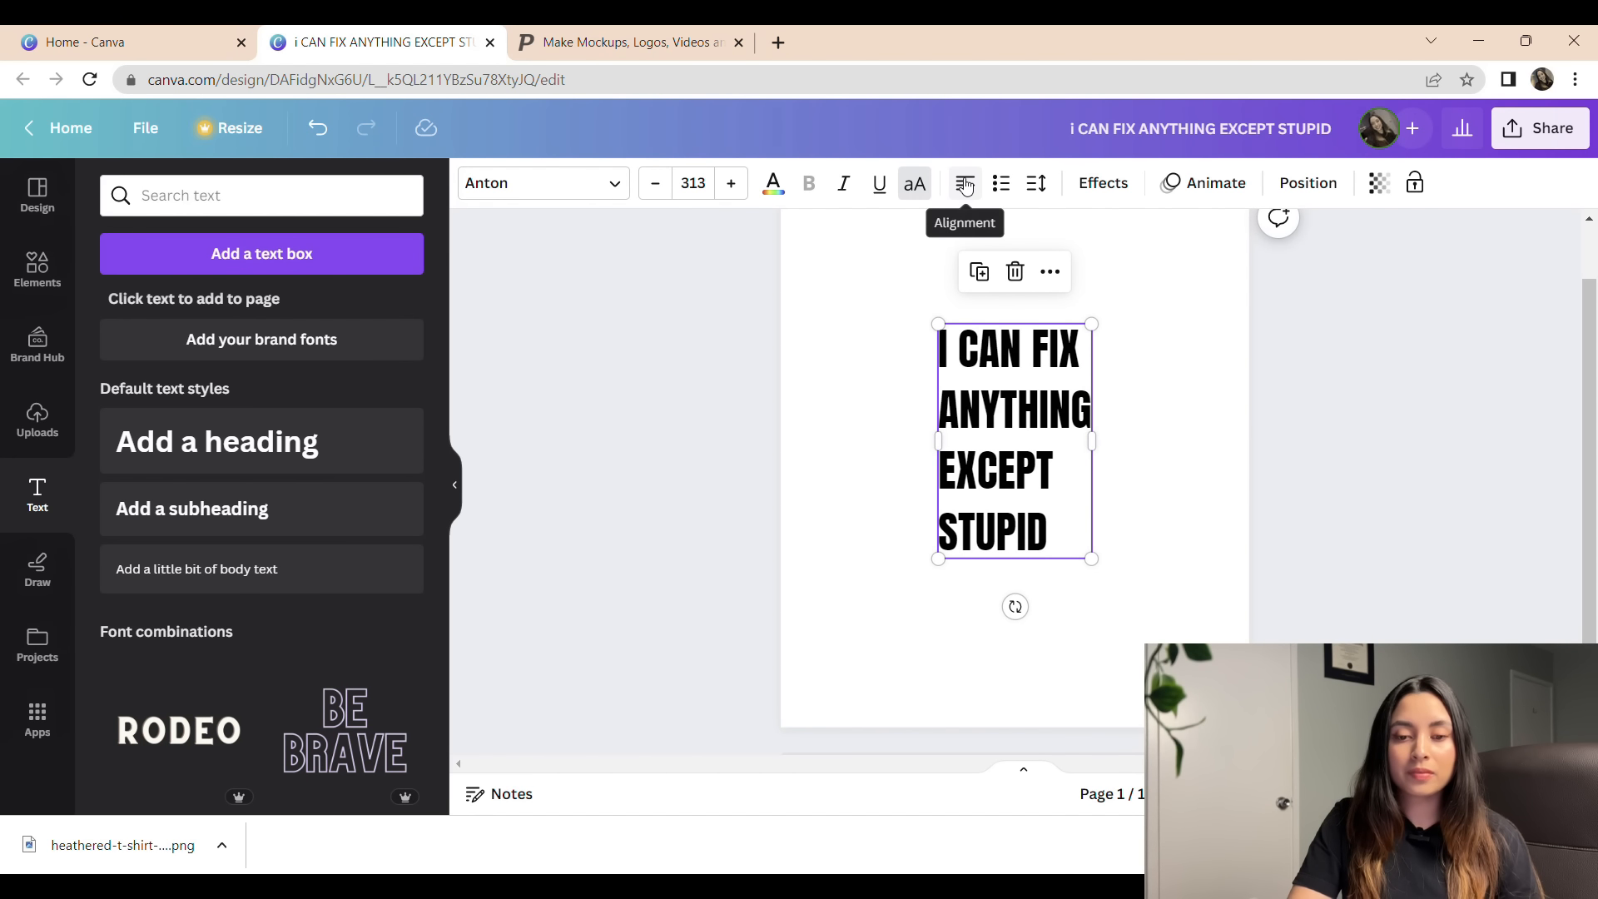
- Enlarge the phrase to font size 528 and centre its text box on the page
left_click_drag(1092, 324, 1170, 267)
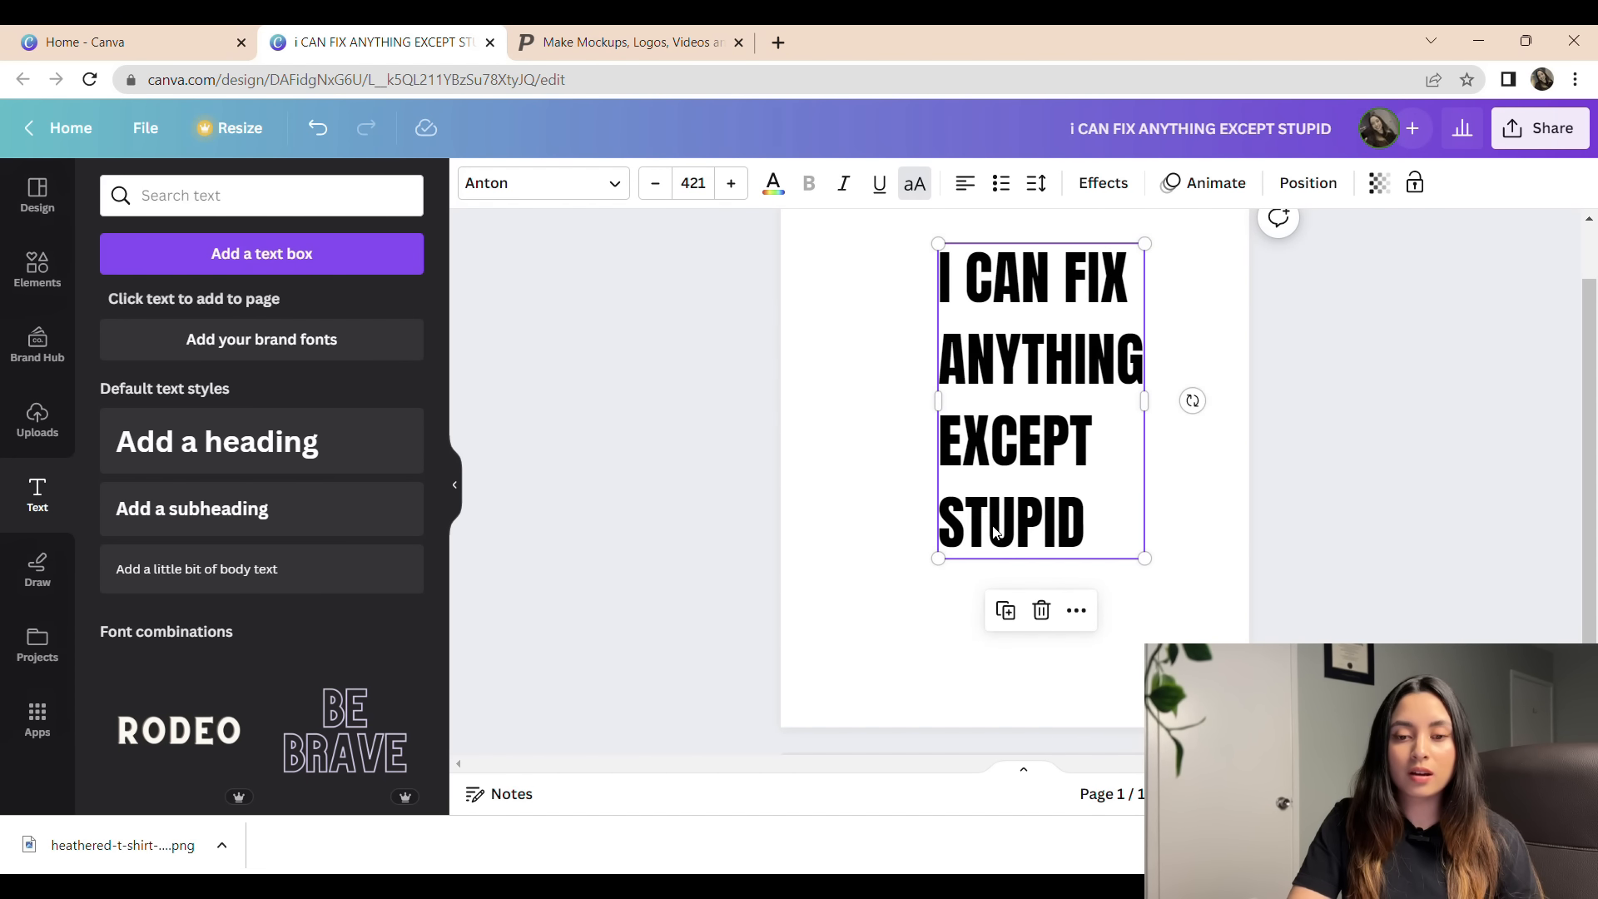
left_click_drag(940, 559, 907, 656)
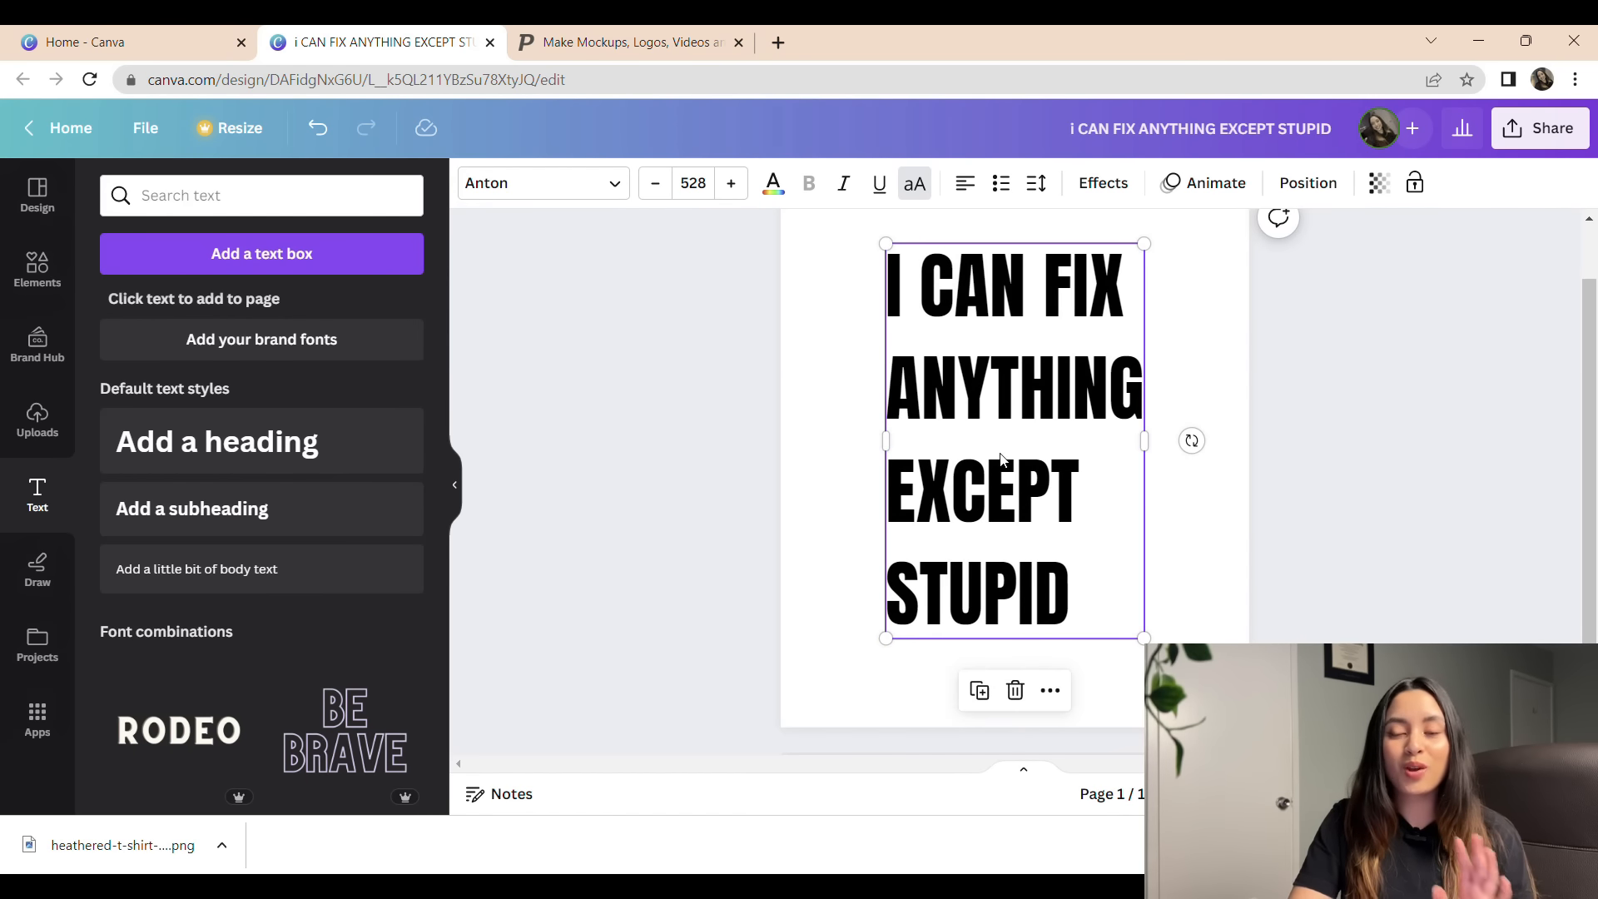
left_click_drag(1005, 460, 1010, 459)
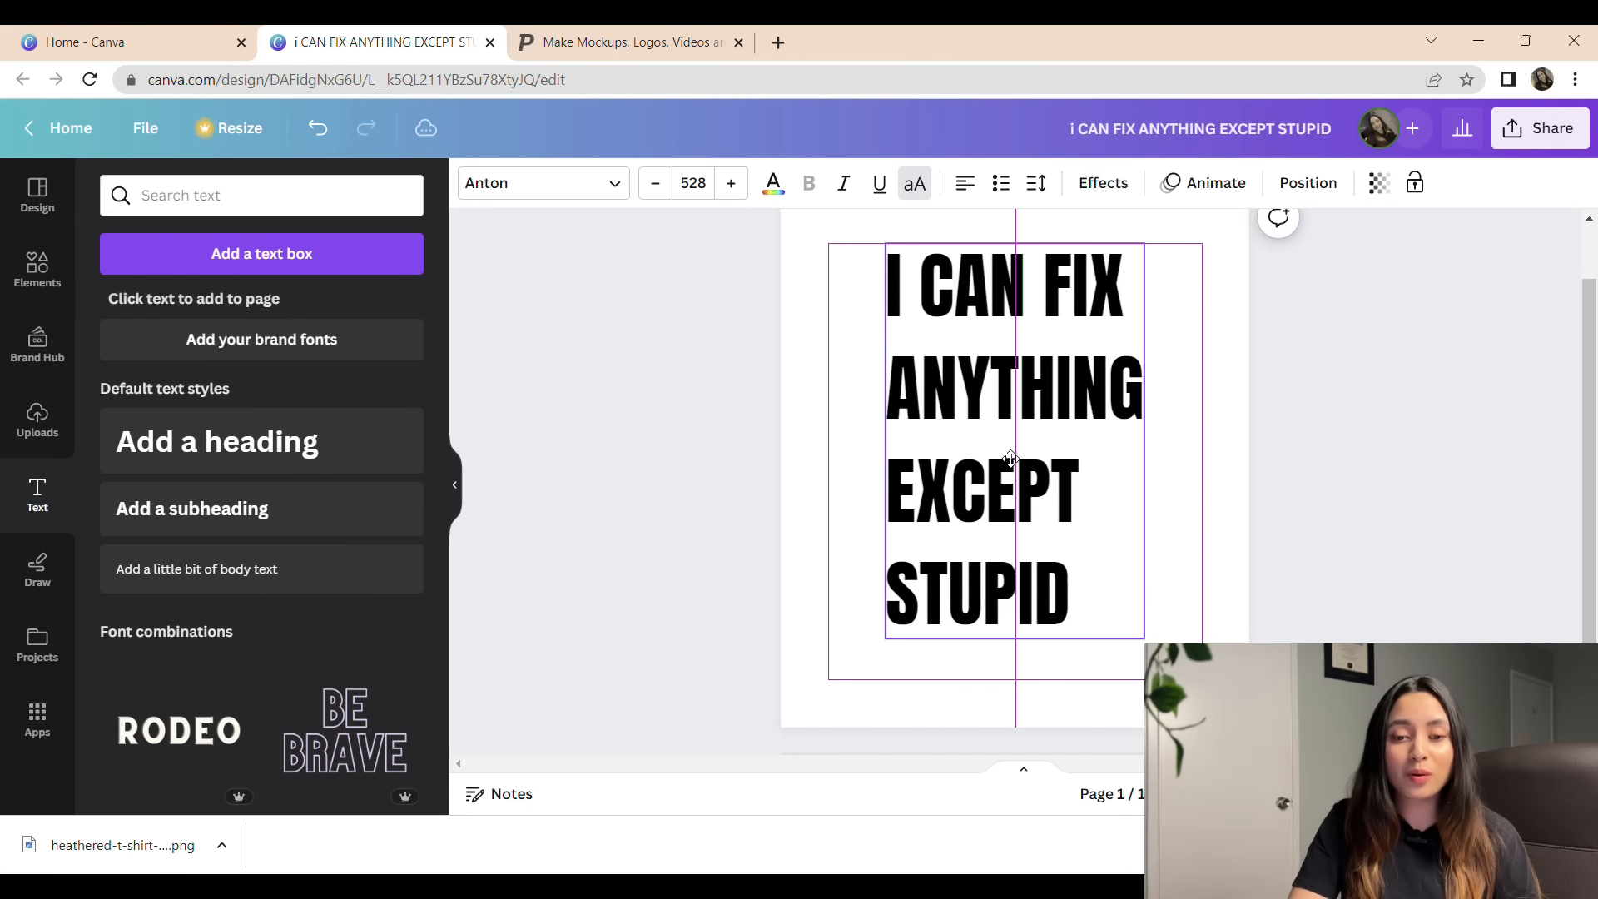
left_click(771, 462)
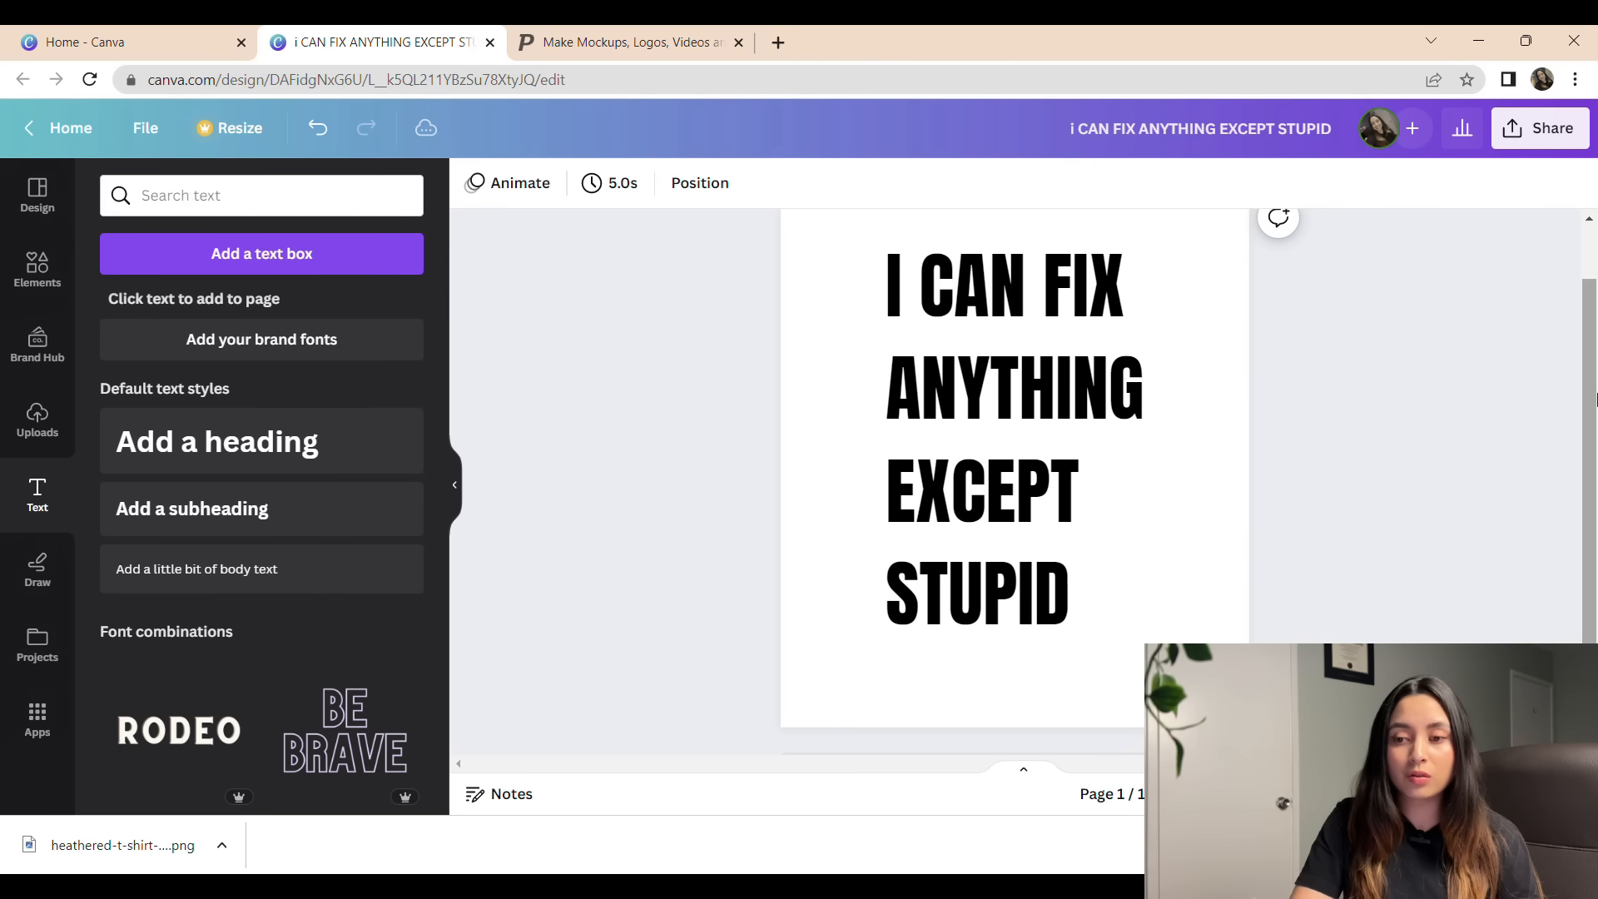
mouse_move(1587, 396)
left_mouse_down()
mouse_move(1587, 361)
mouse_move(1583, 381)
left_mouse_up()
left_click_drag(1055, 455, 1057, 477)
left_click(1353, 420)
mouse_move(1588, 389)
left_mouse_down()
mouse_move(1588, 349)
mouse_move(1587, 382)
left_mouse_up()
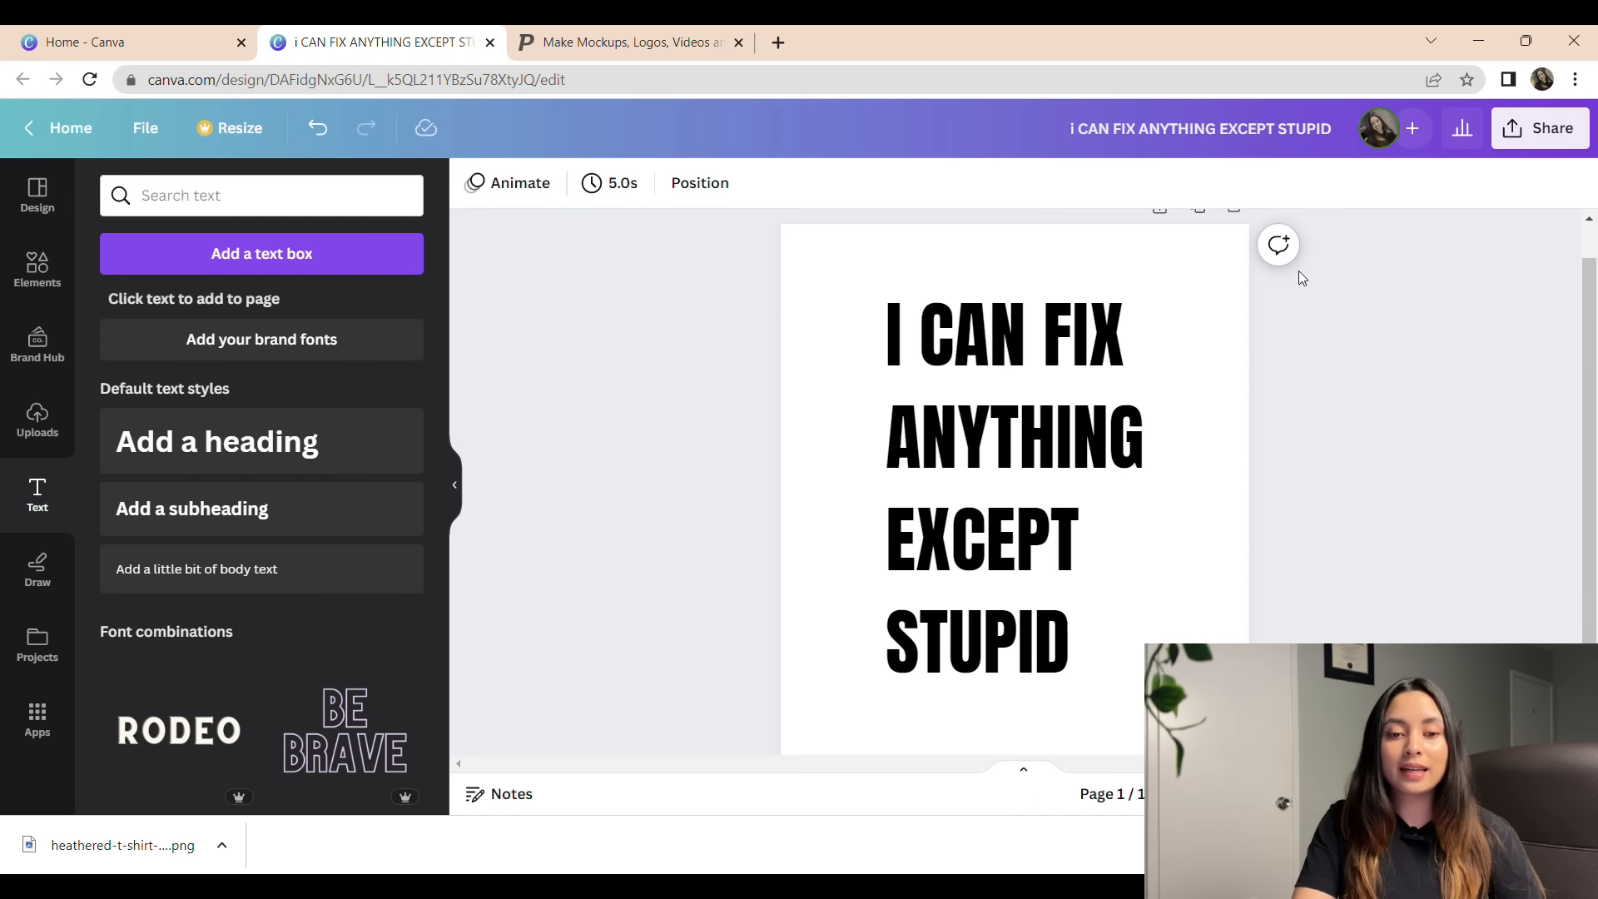
- Duplicate the page and set the copy's background colour to black
left_click(1208, 218)
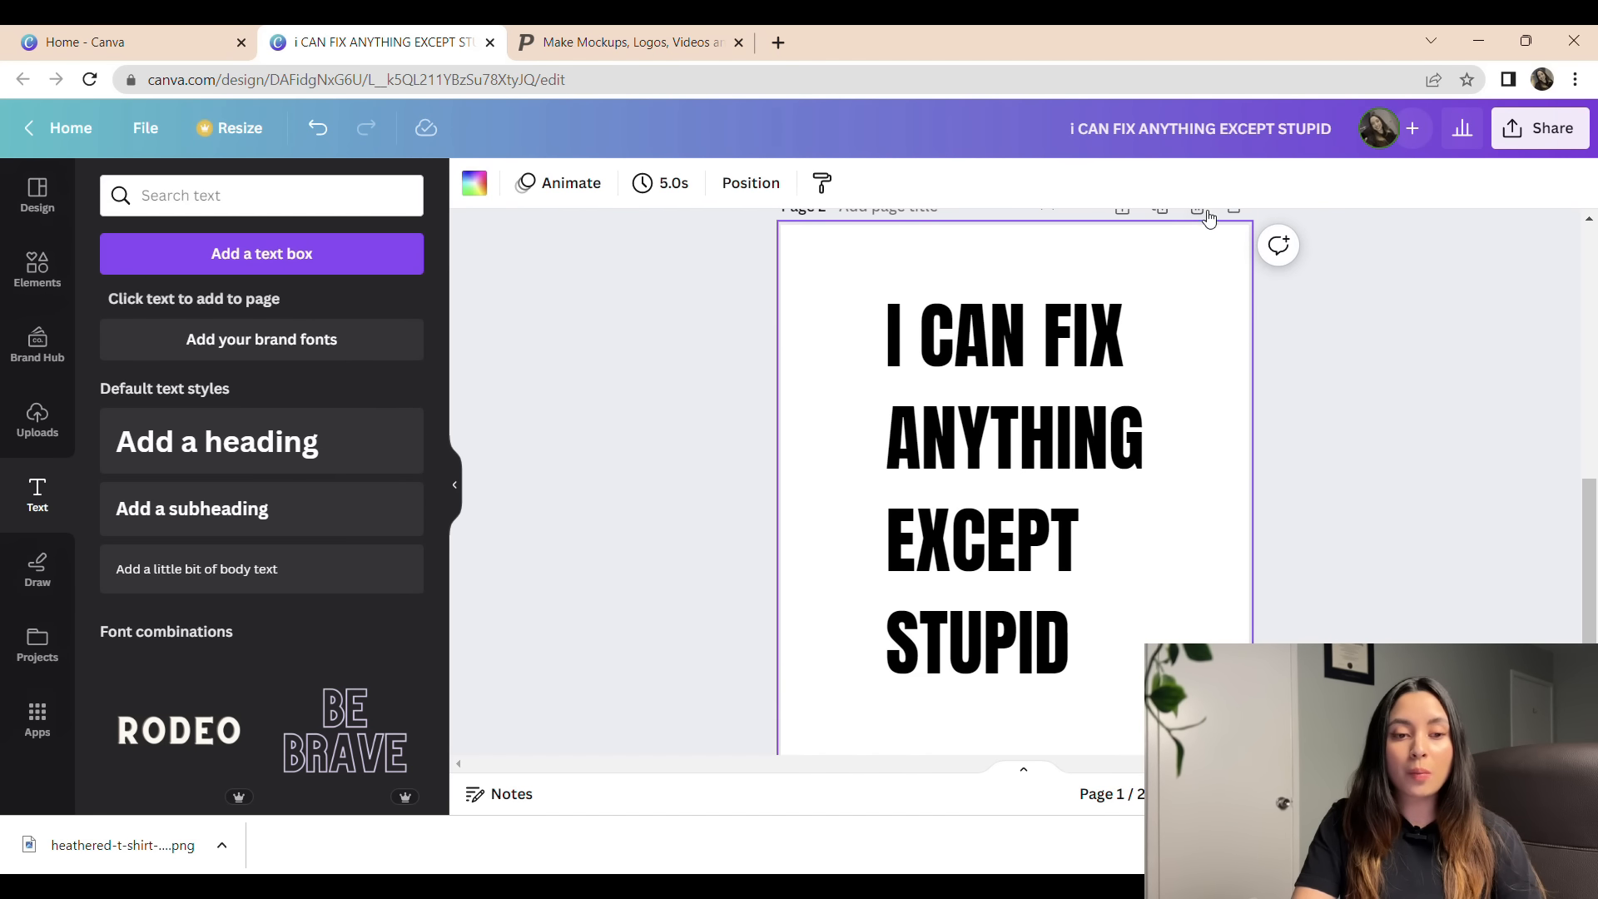
left_click(475, 183)
left_click(234, 309)
left_click(241, 313)
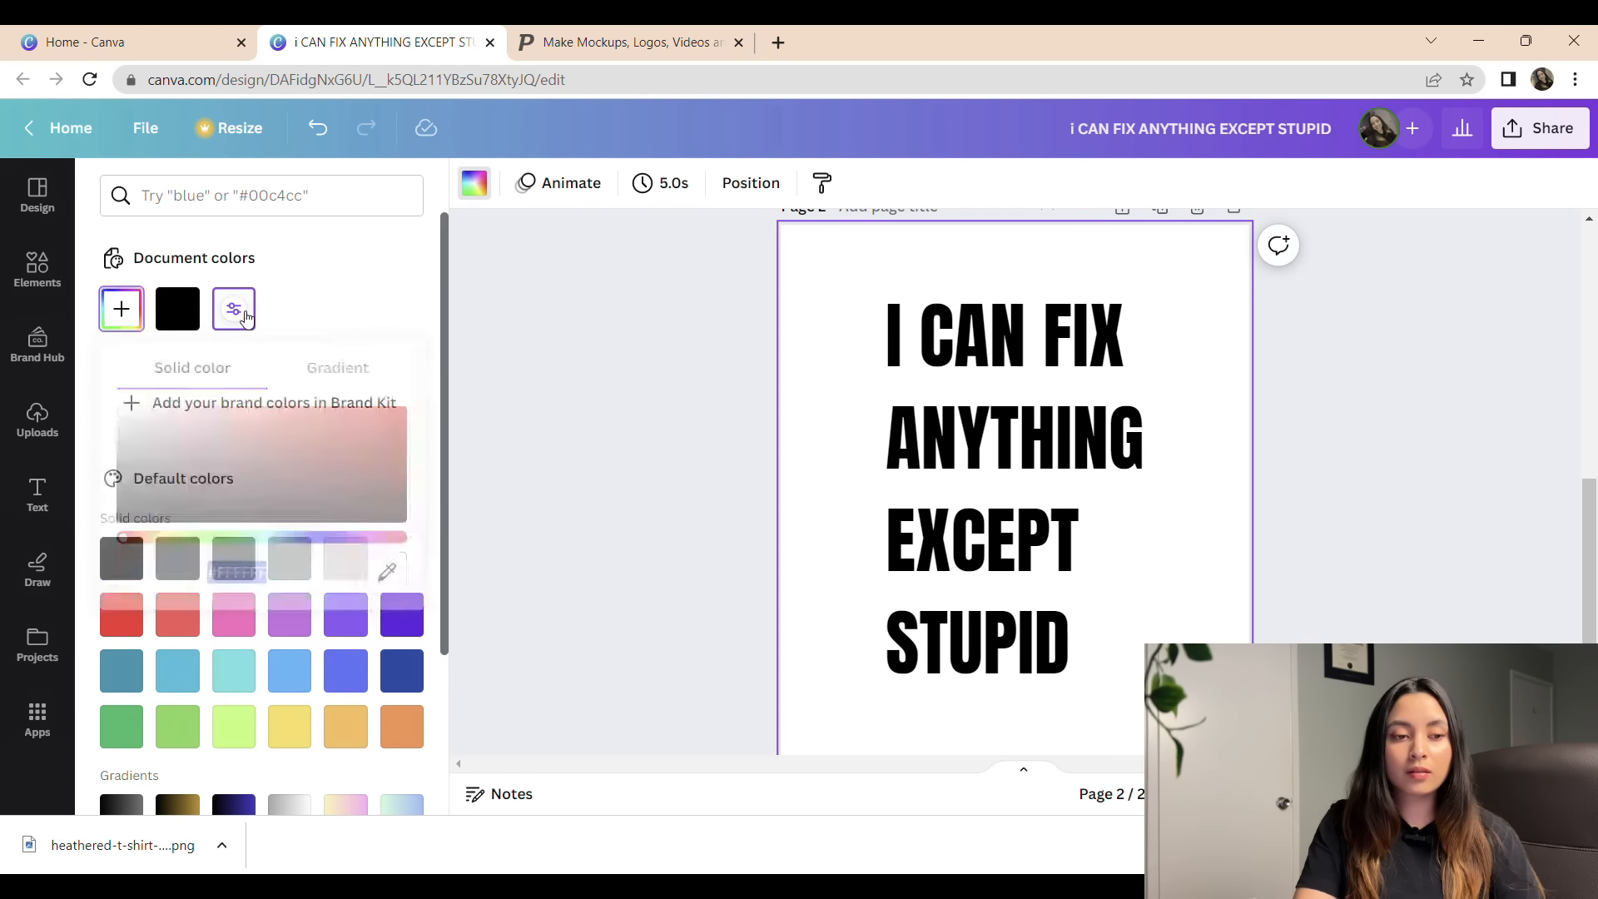
left_click(426, 322)
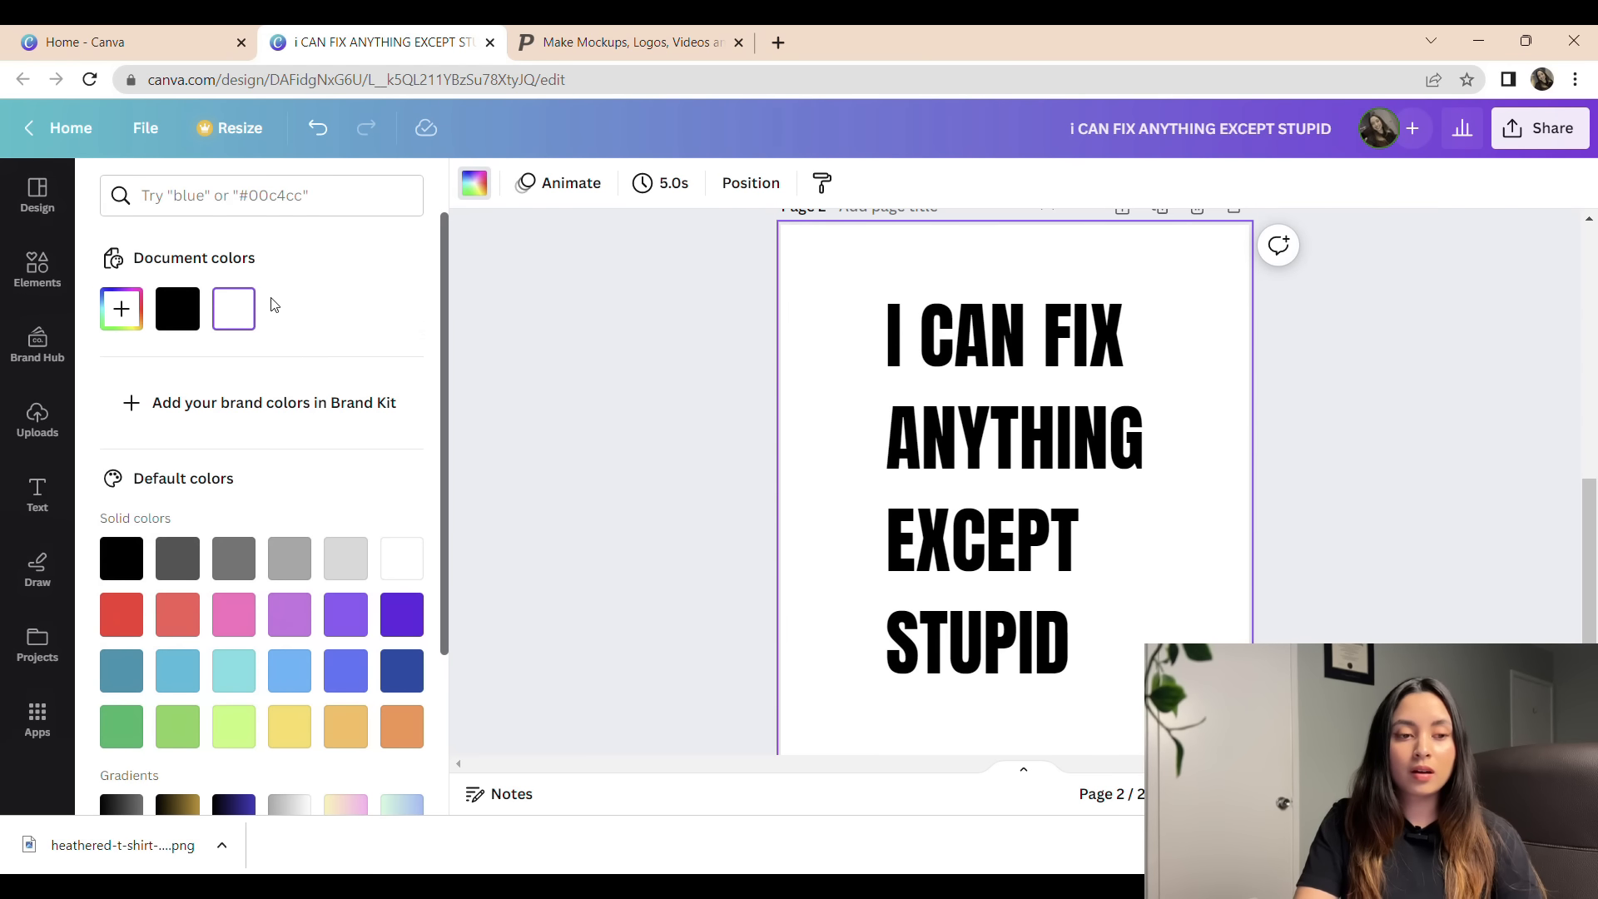
left_click(236, 309)
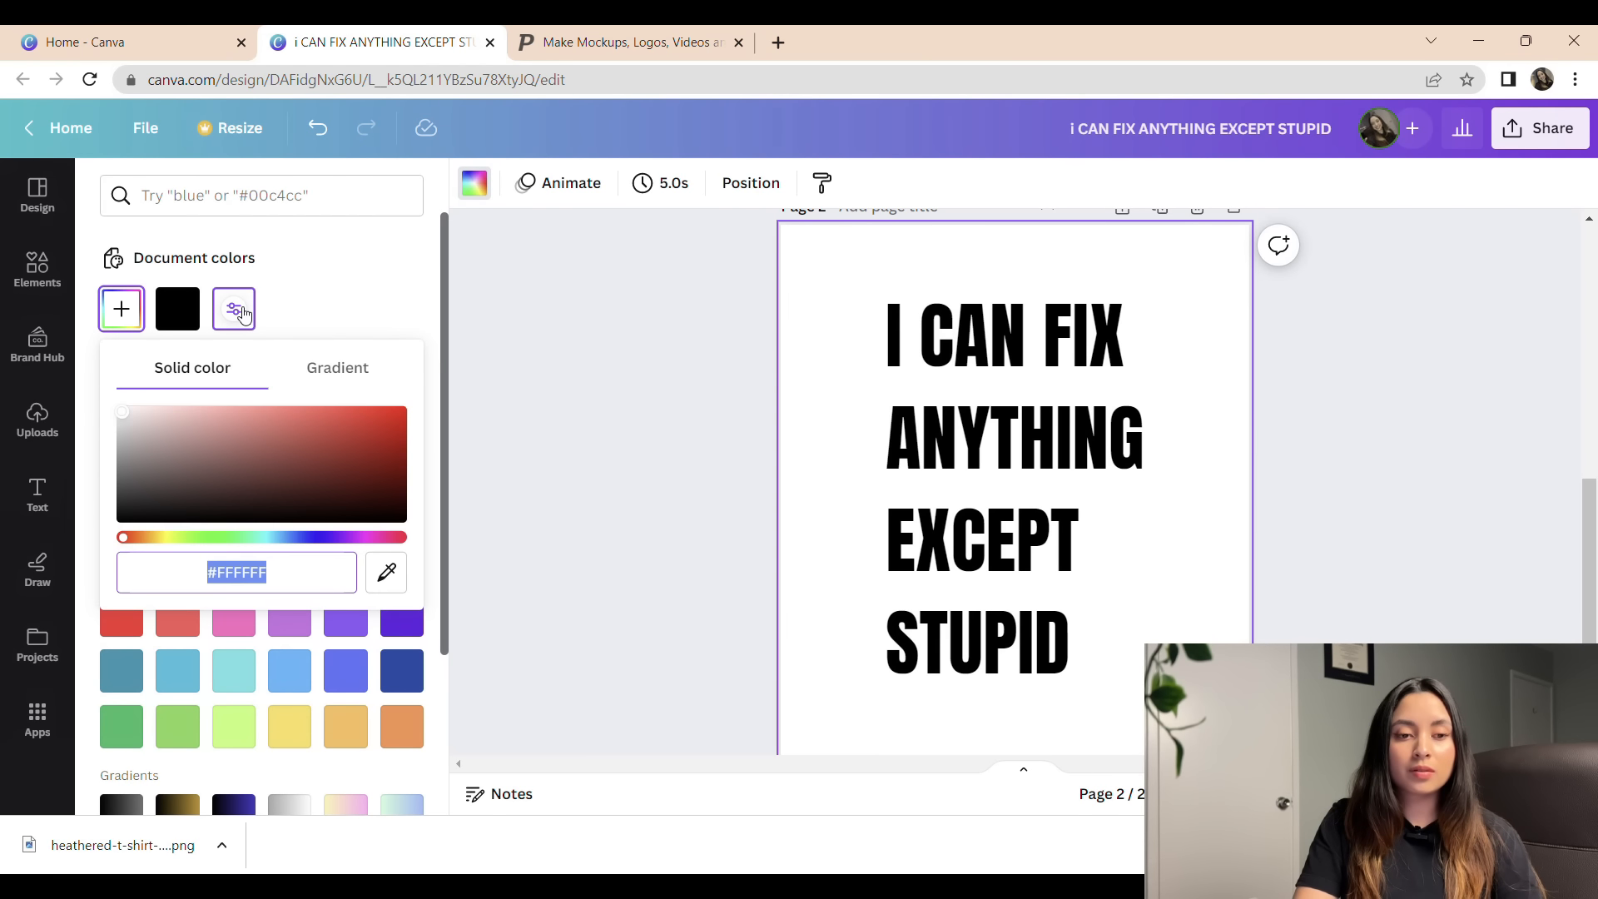
left_click(482, 190)
left_click(489, 189)
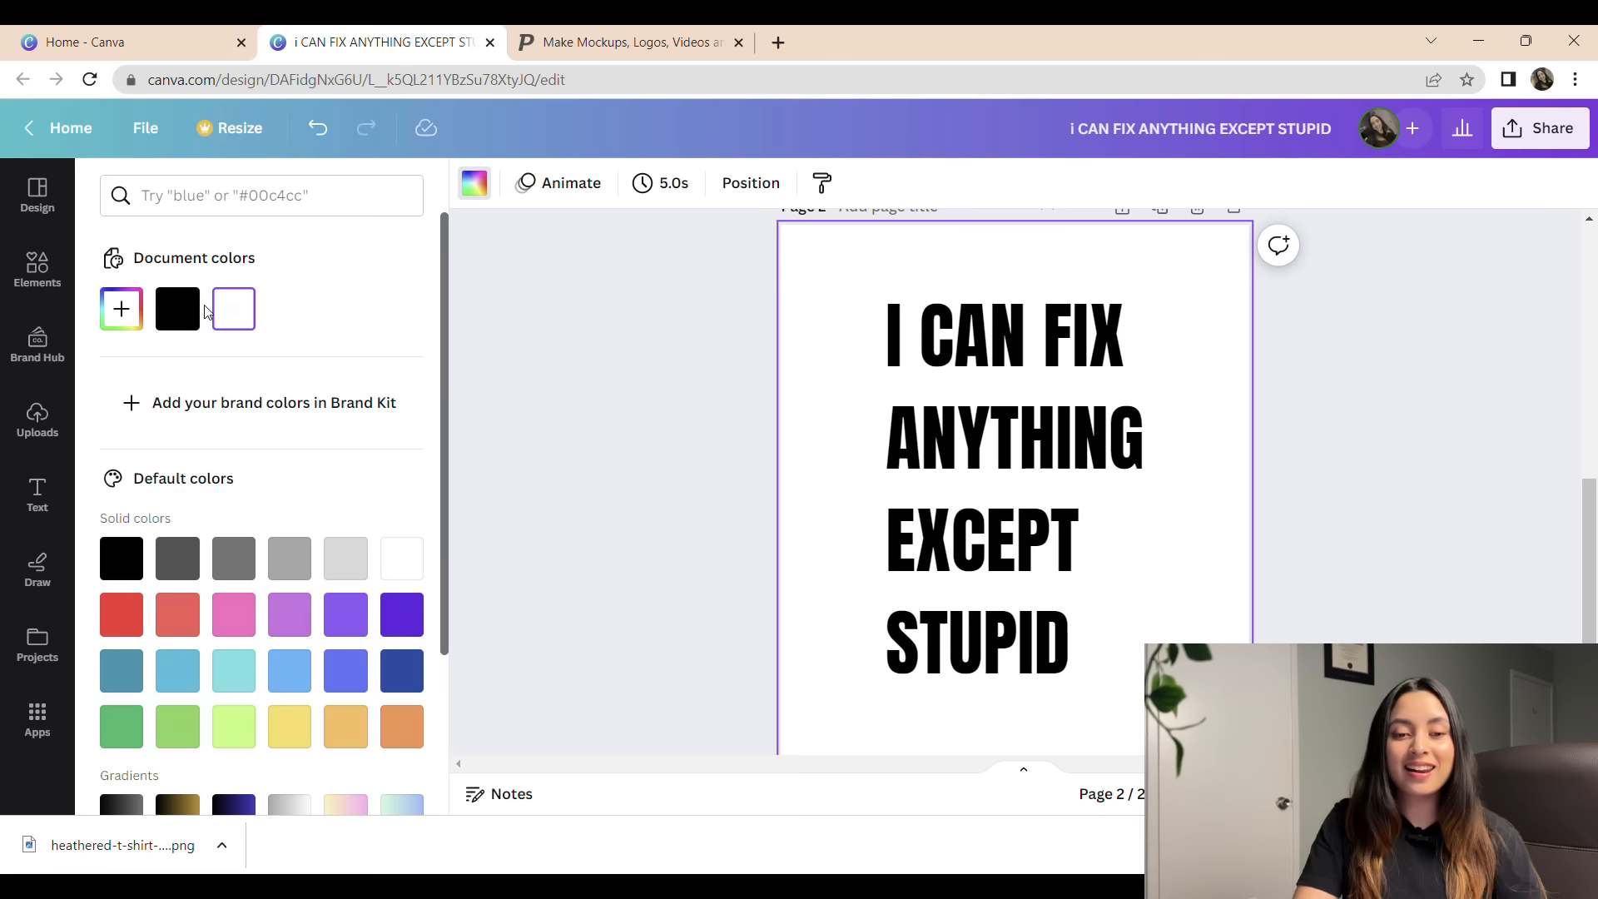
left_click(177, 320)
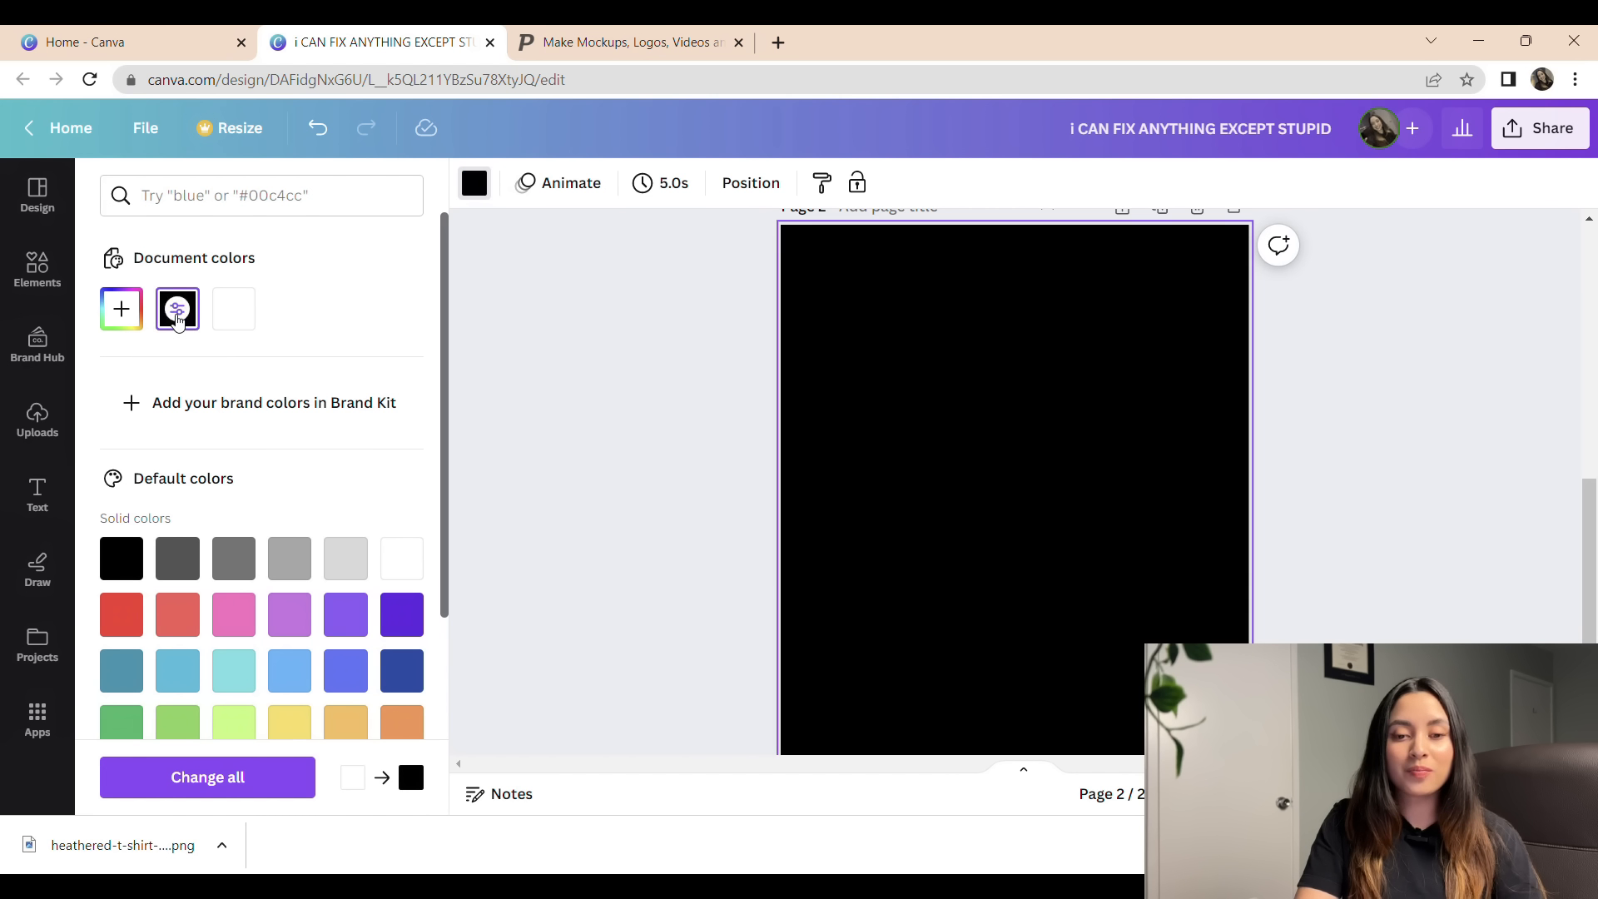
- Set the phrase's text colour to white on the black page
left_click(966, 526)
left_click(771, 181)
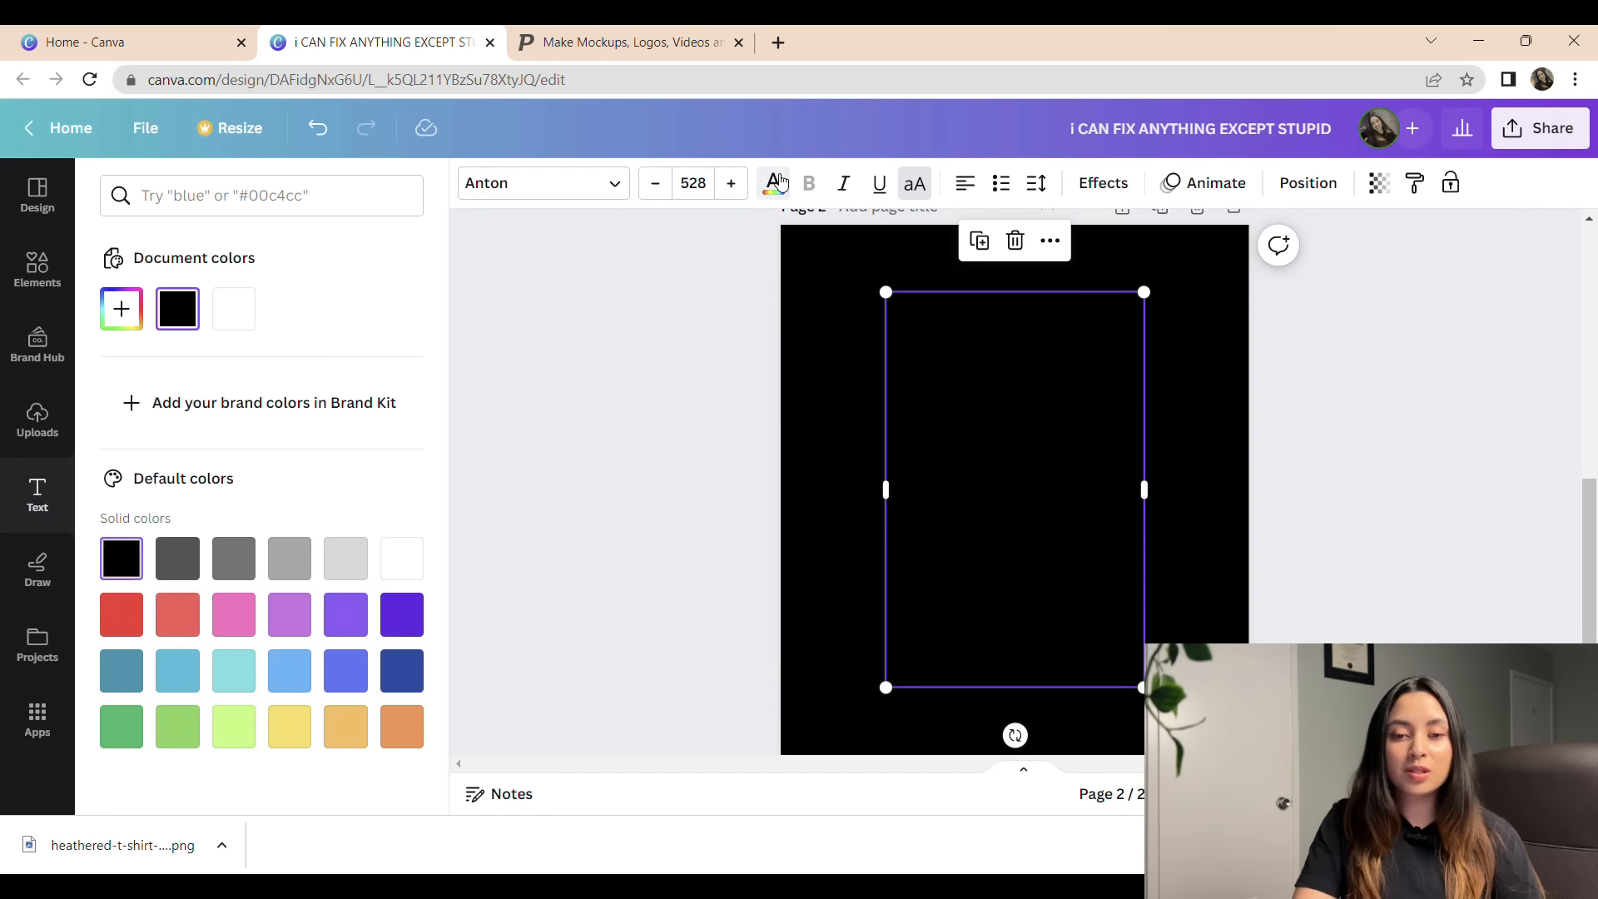
left_click(232, 307)
left_click(819, 488)
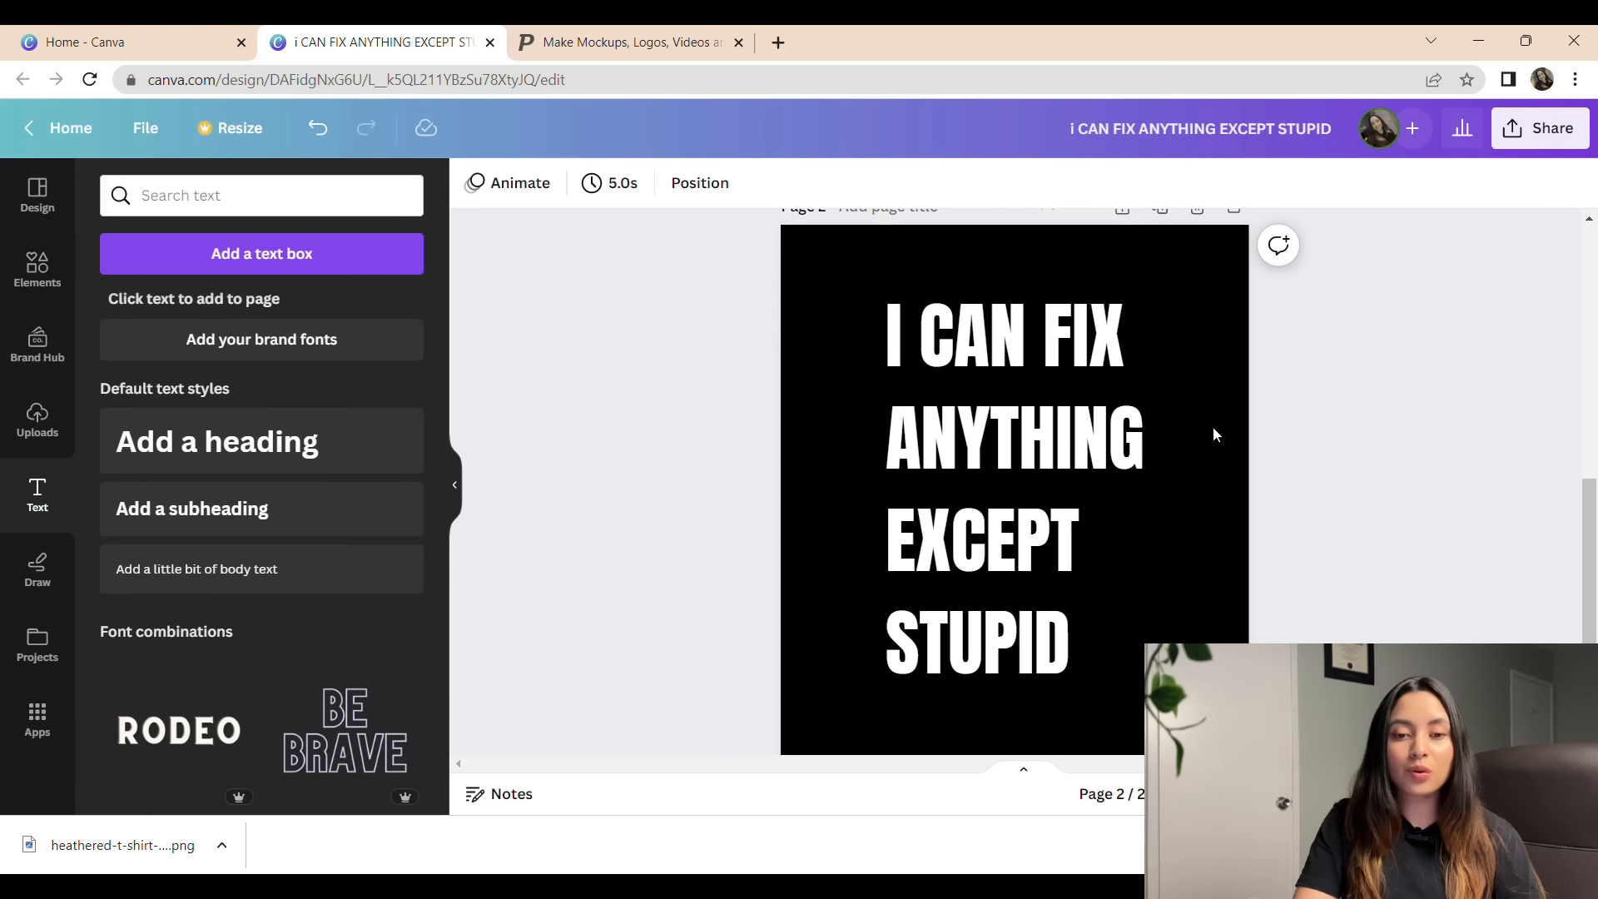
- Download only page 1, the black-text version, as a PNG with a transparent background
left_click_drag(1590, 499, 1574, 291)
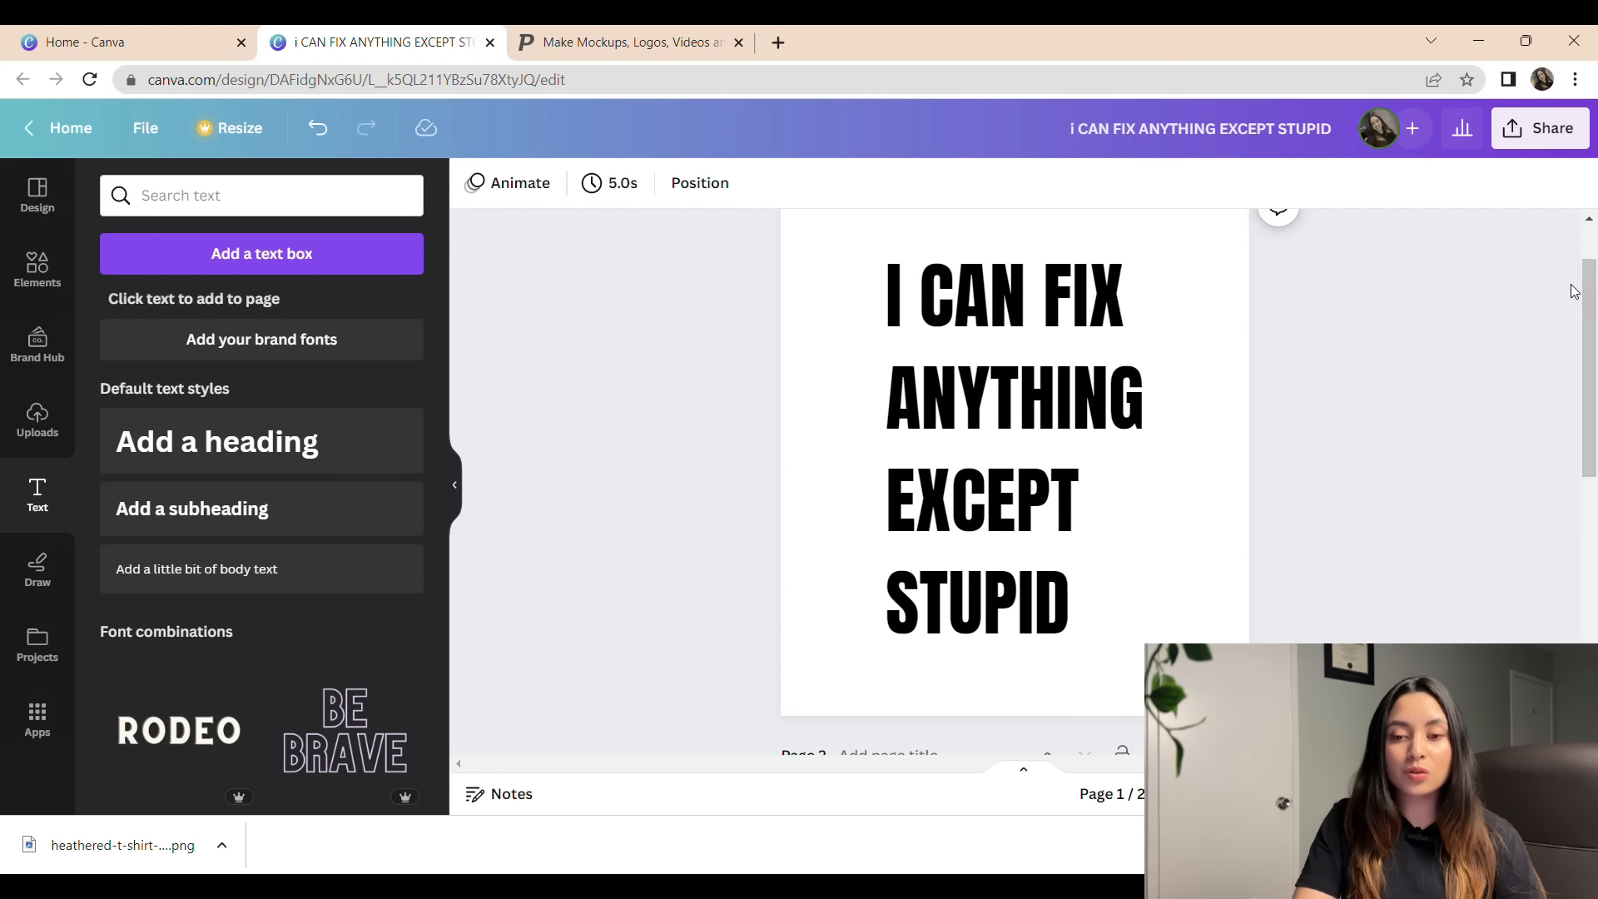
left_click(143, 140)
left_click(203, 556)
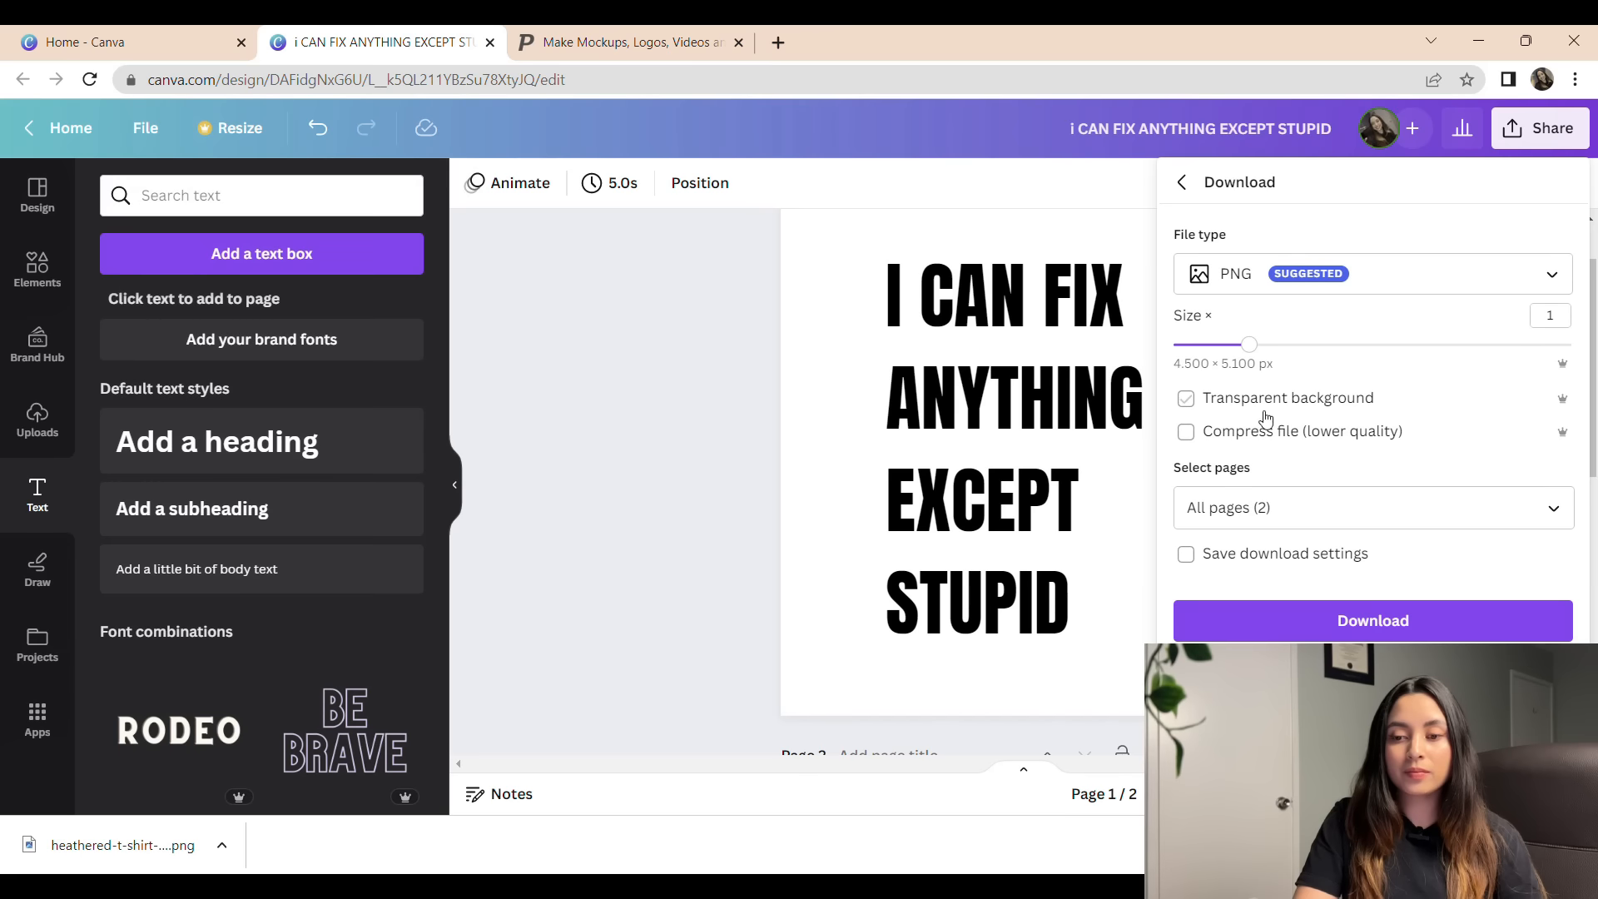
left_click(1559, 514)
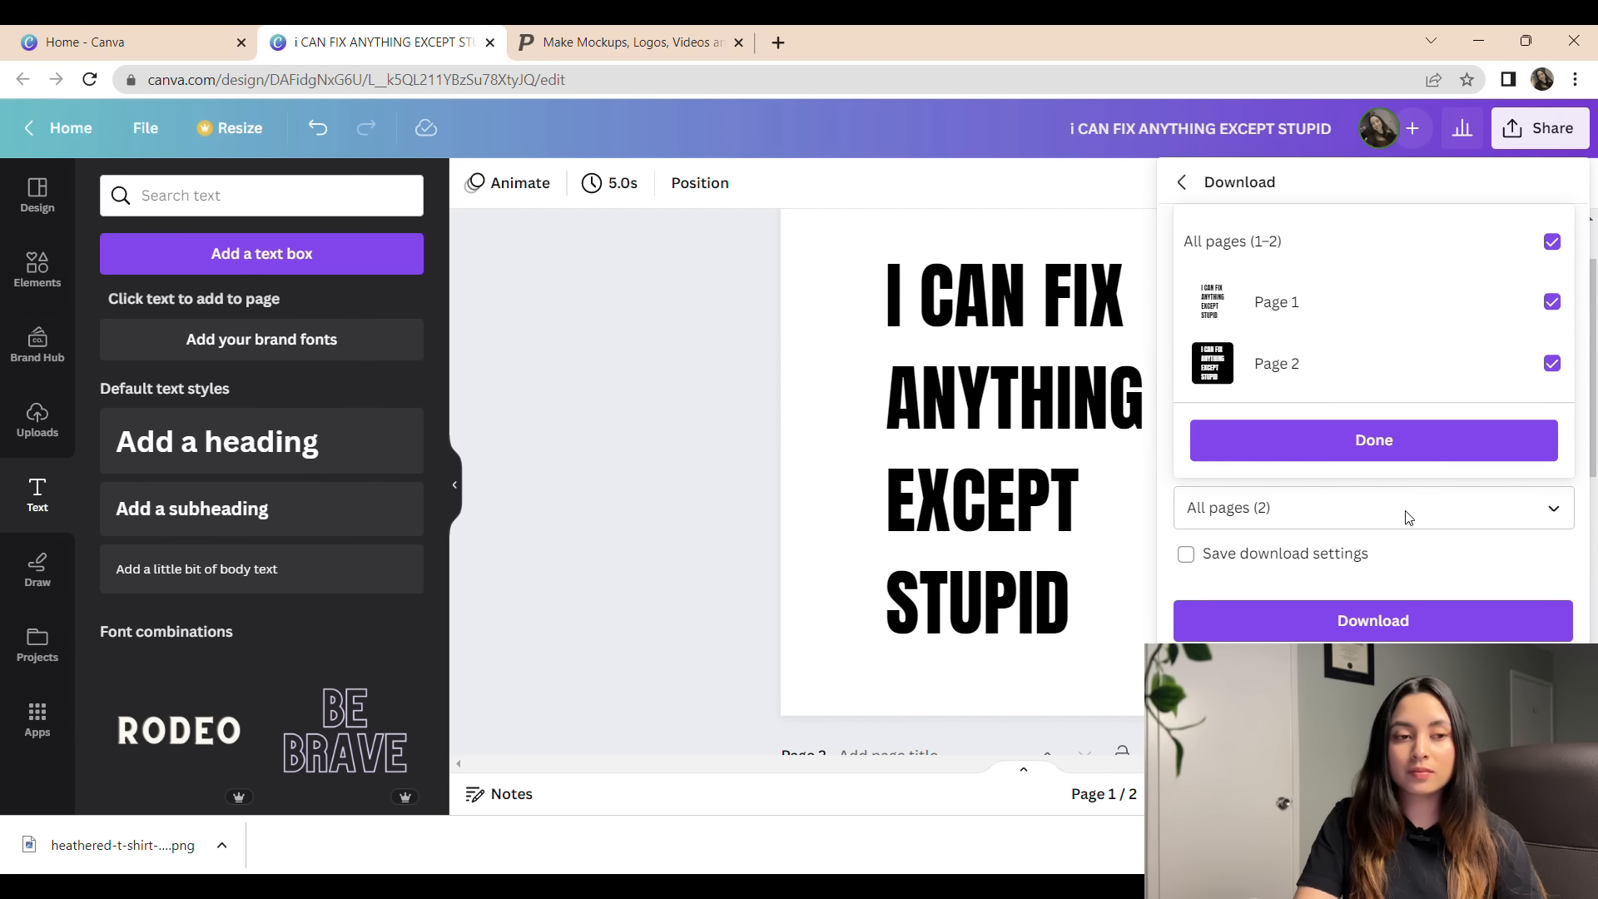
left_click(1416, 361)
left_click(1395, 442)
left_click(1365, 612)
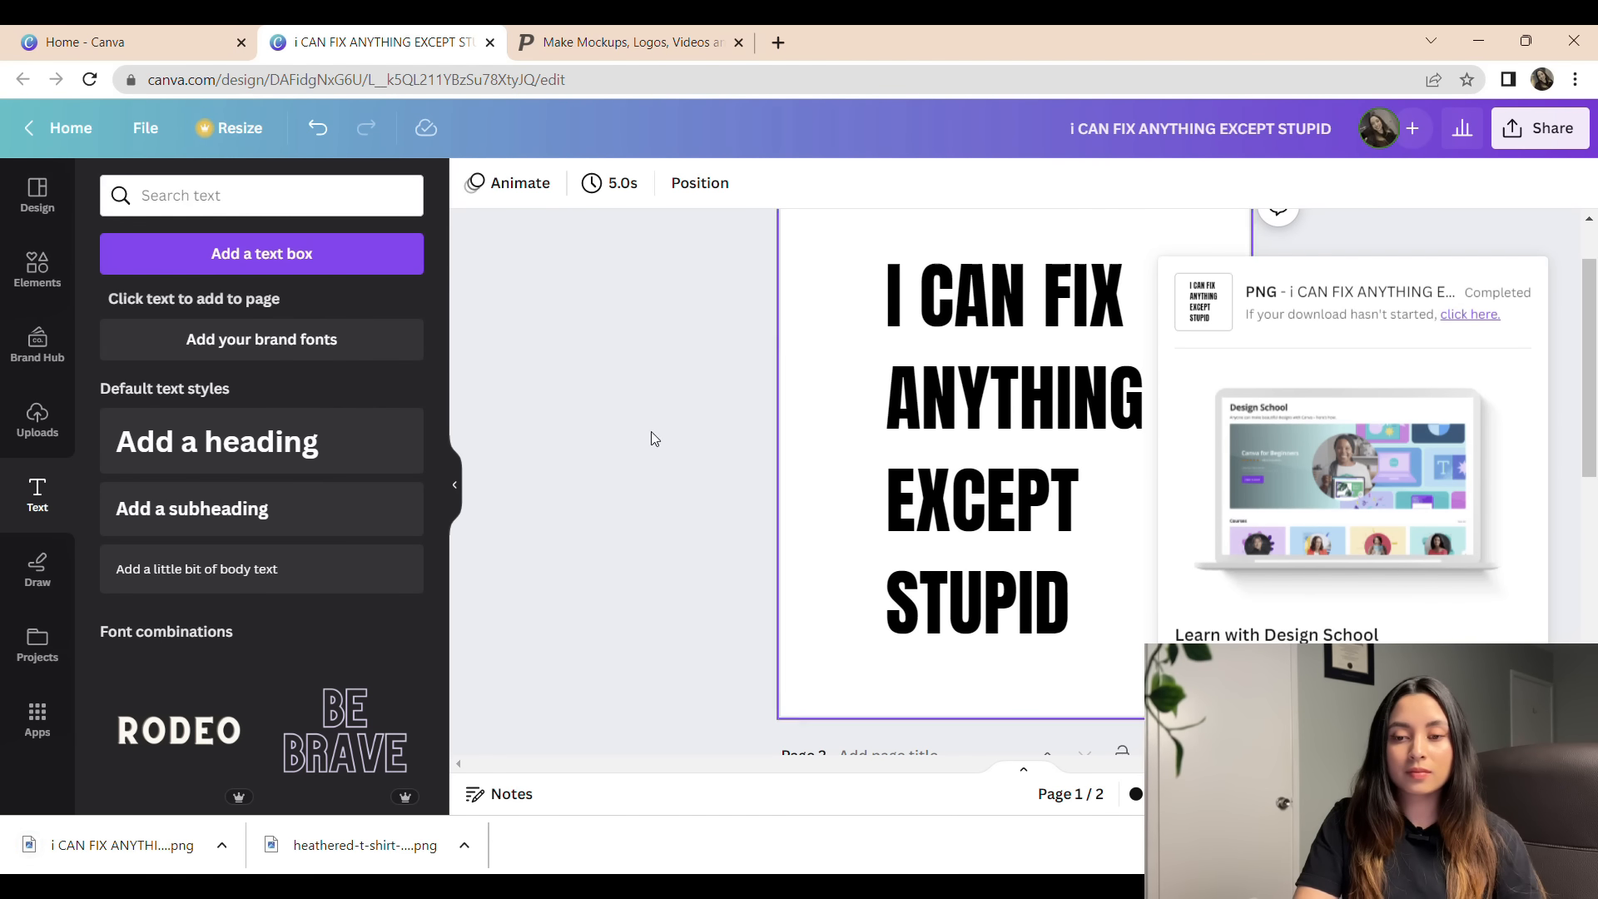
- Download only page 2, the white-text version, as a PNG with a transparent background
left_click(145, 127)
left_click(202, 557)
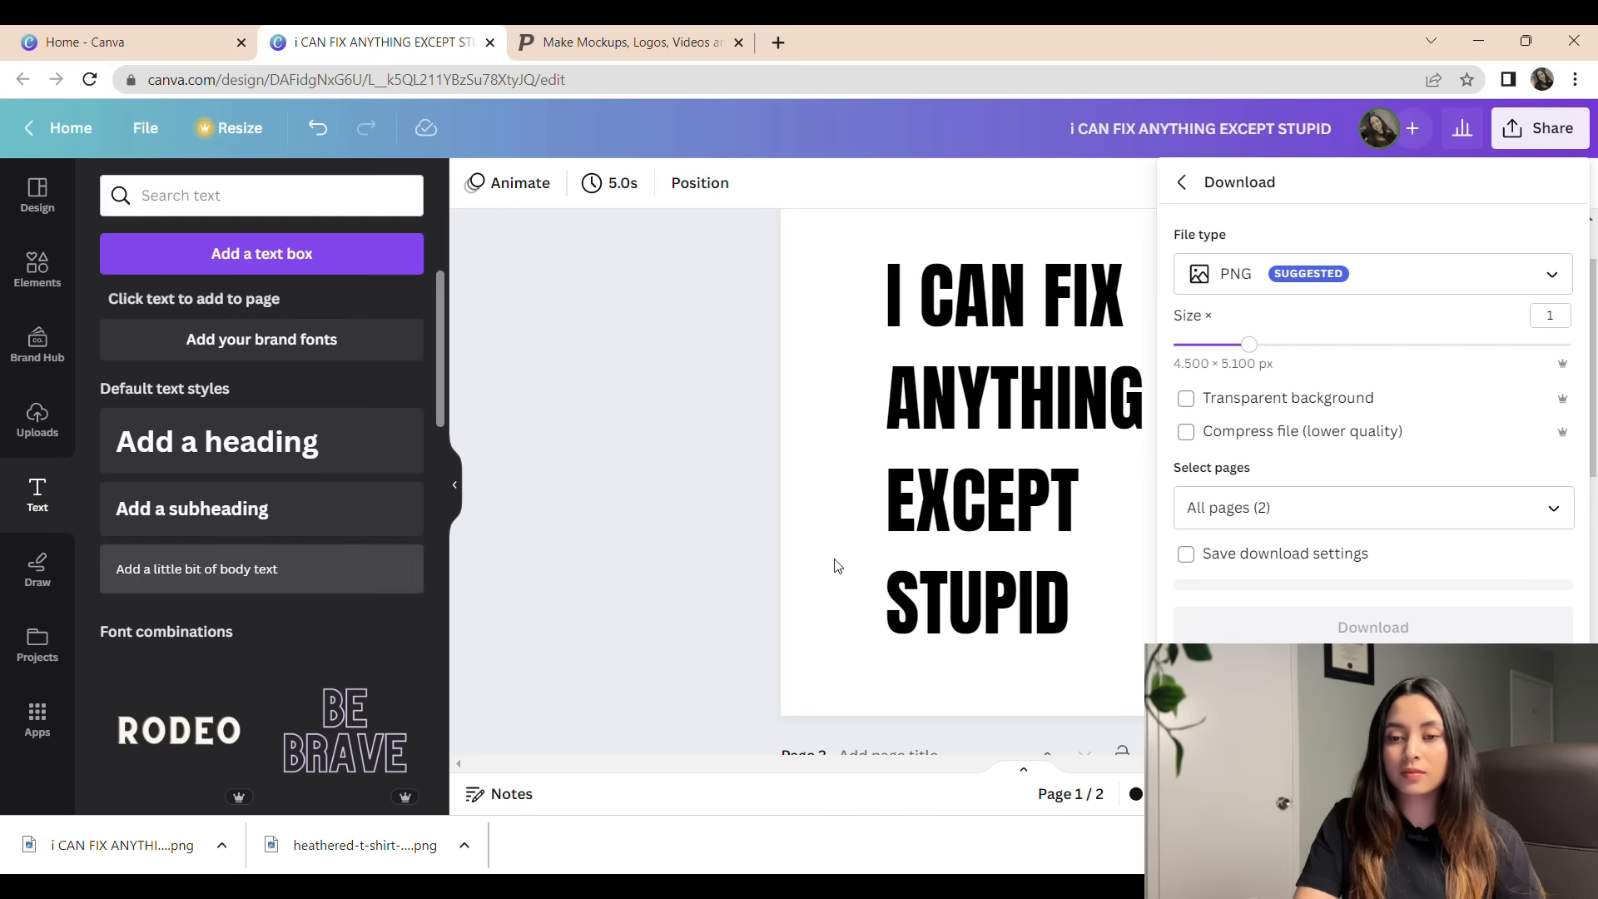
left_click(1273, 407)
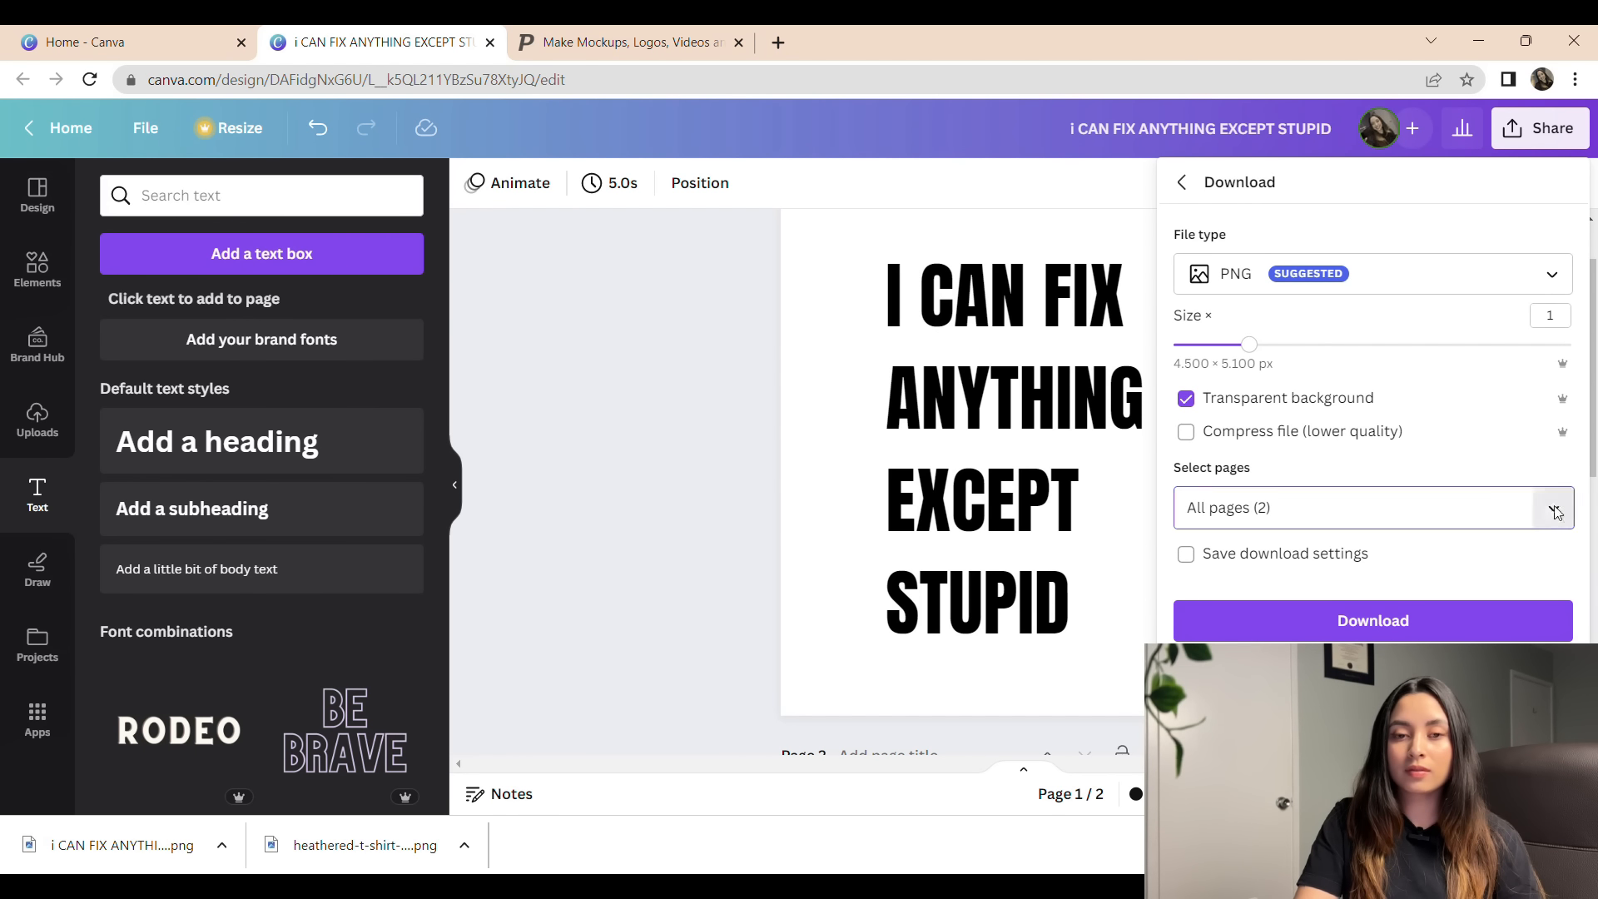
left_click(1552, 510)
left_click(1312, 310)
left_click(1330, 433)
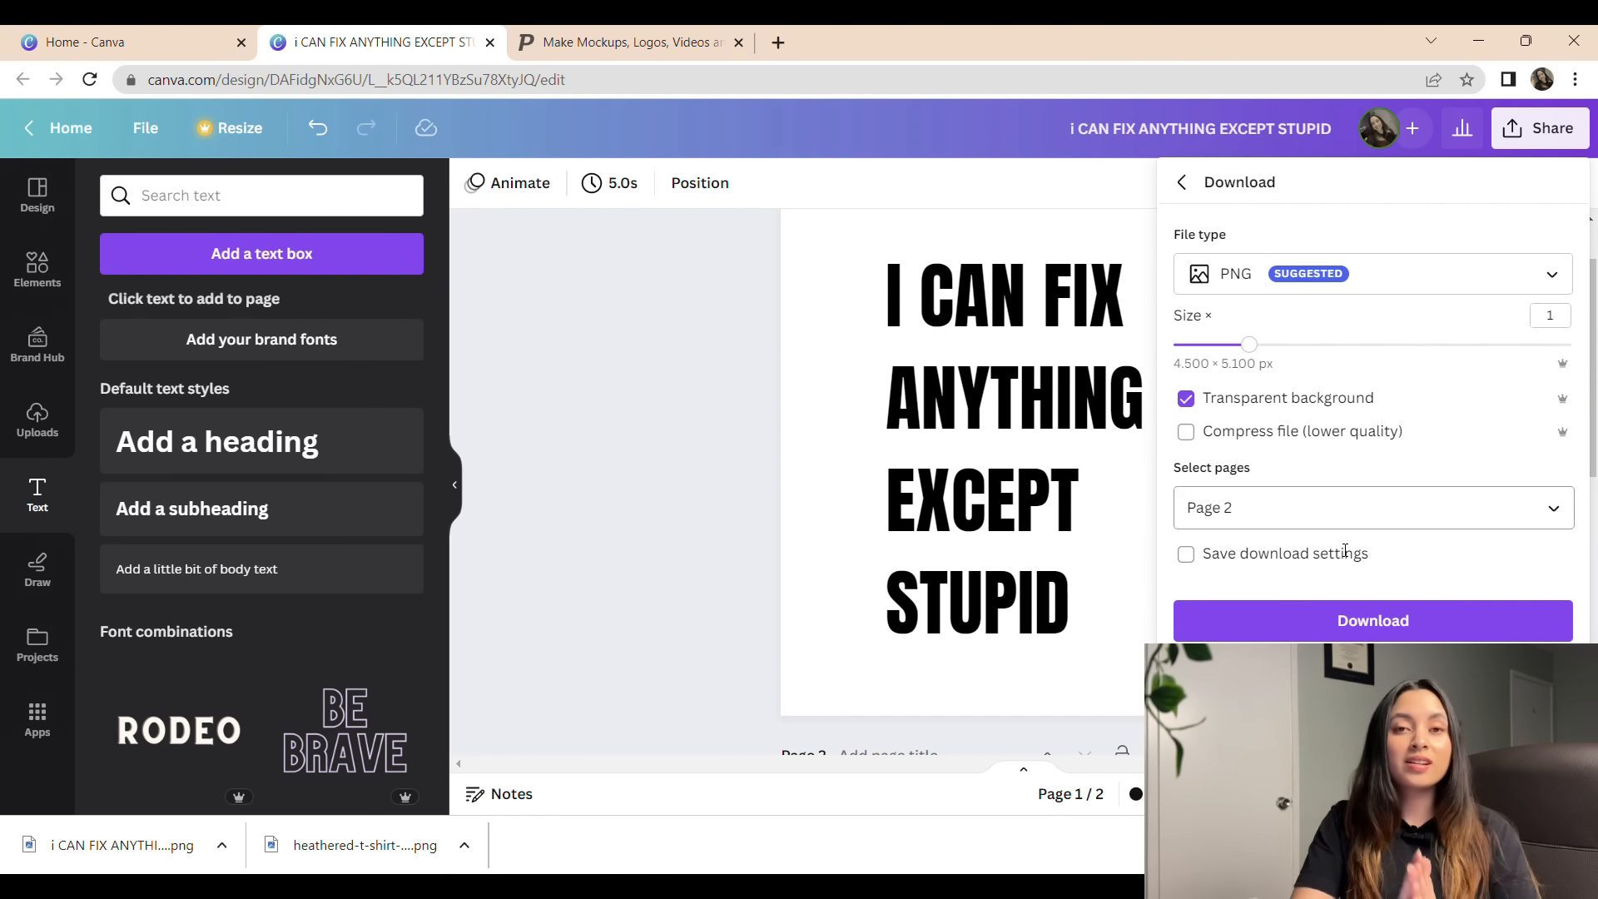
left_click(1348, 620)
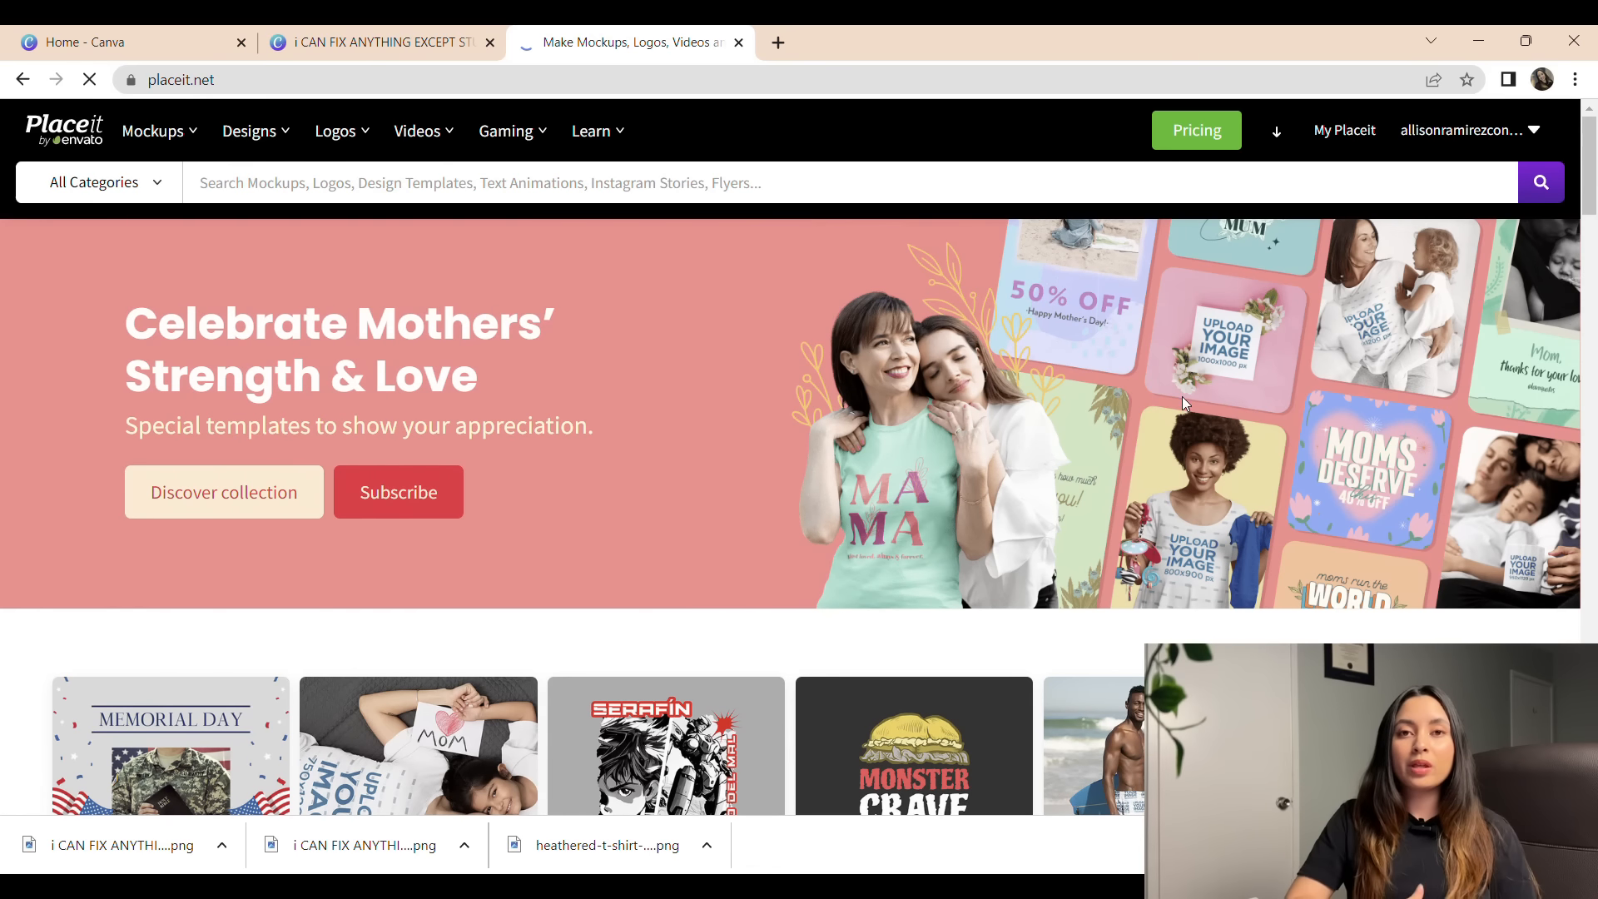
- Switch to Placeit, search for "FREE SHIRT" and open the free heathered T-shirt mockup featuring a man with a tattooed arm
scroll(926, 414, "up", 1)
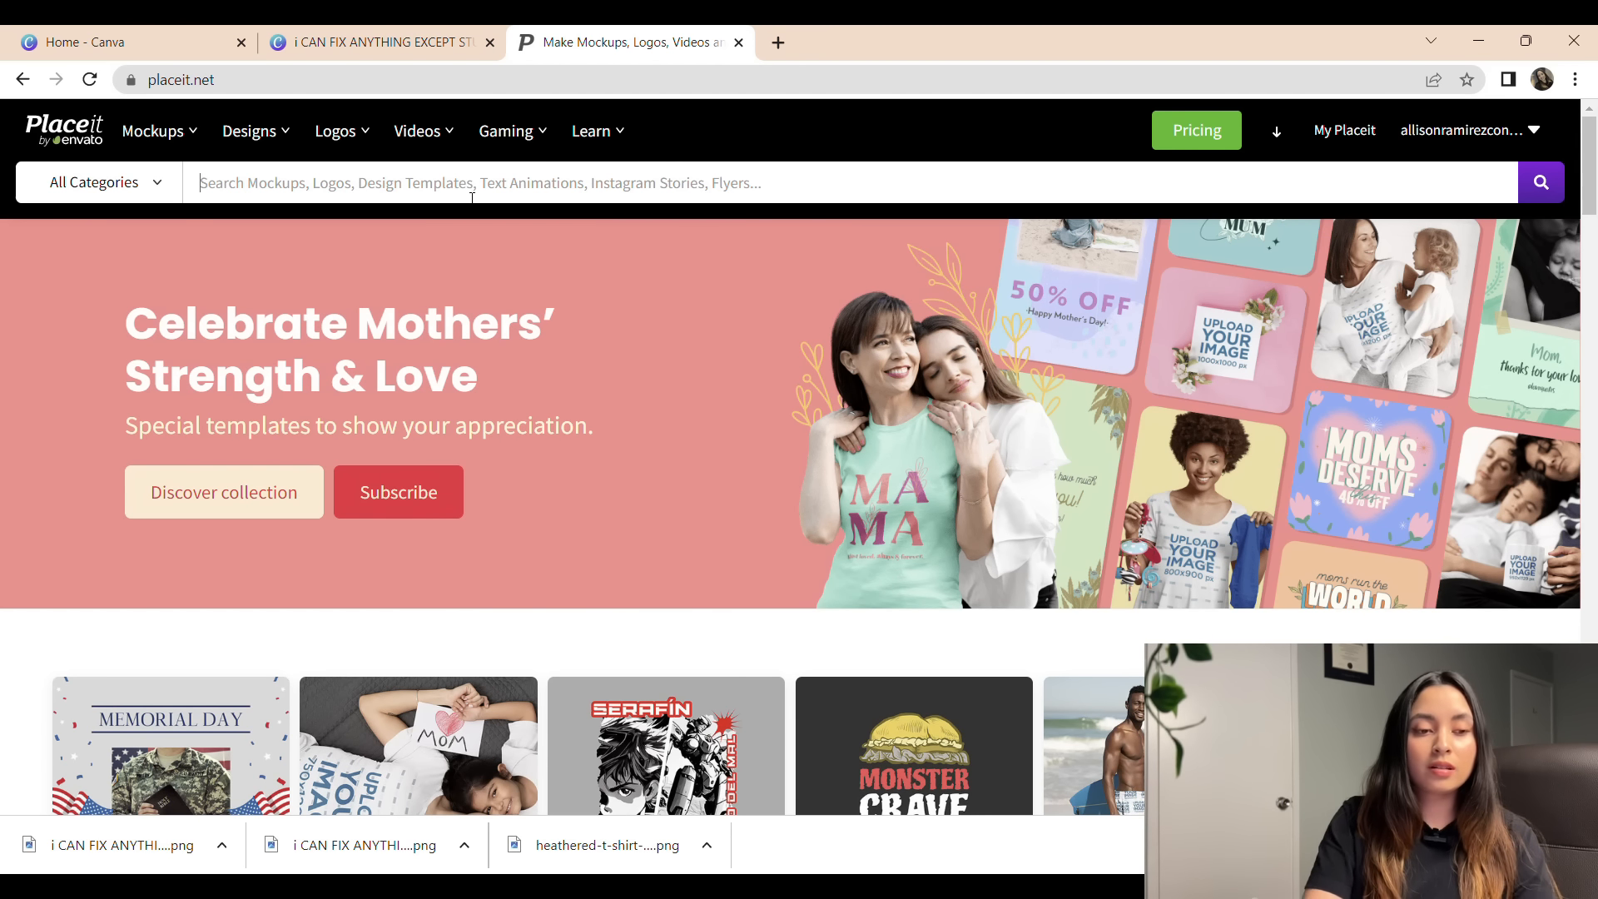
left_click(472, 198)
type("FREE SHIRT")
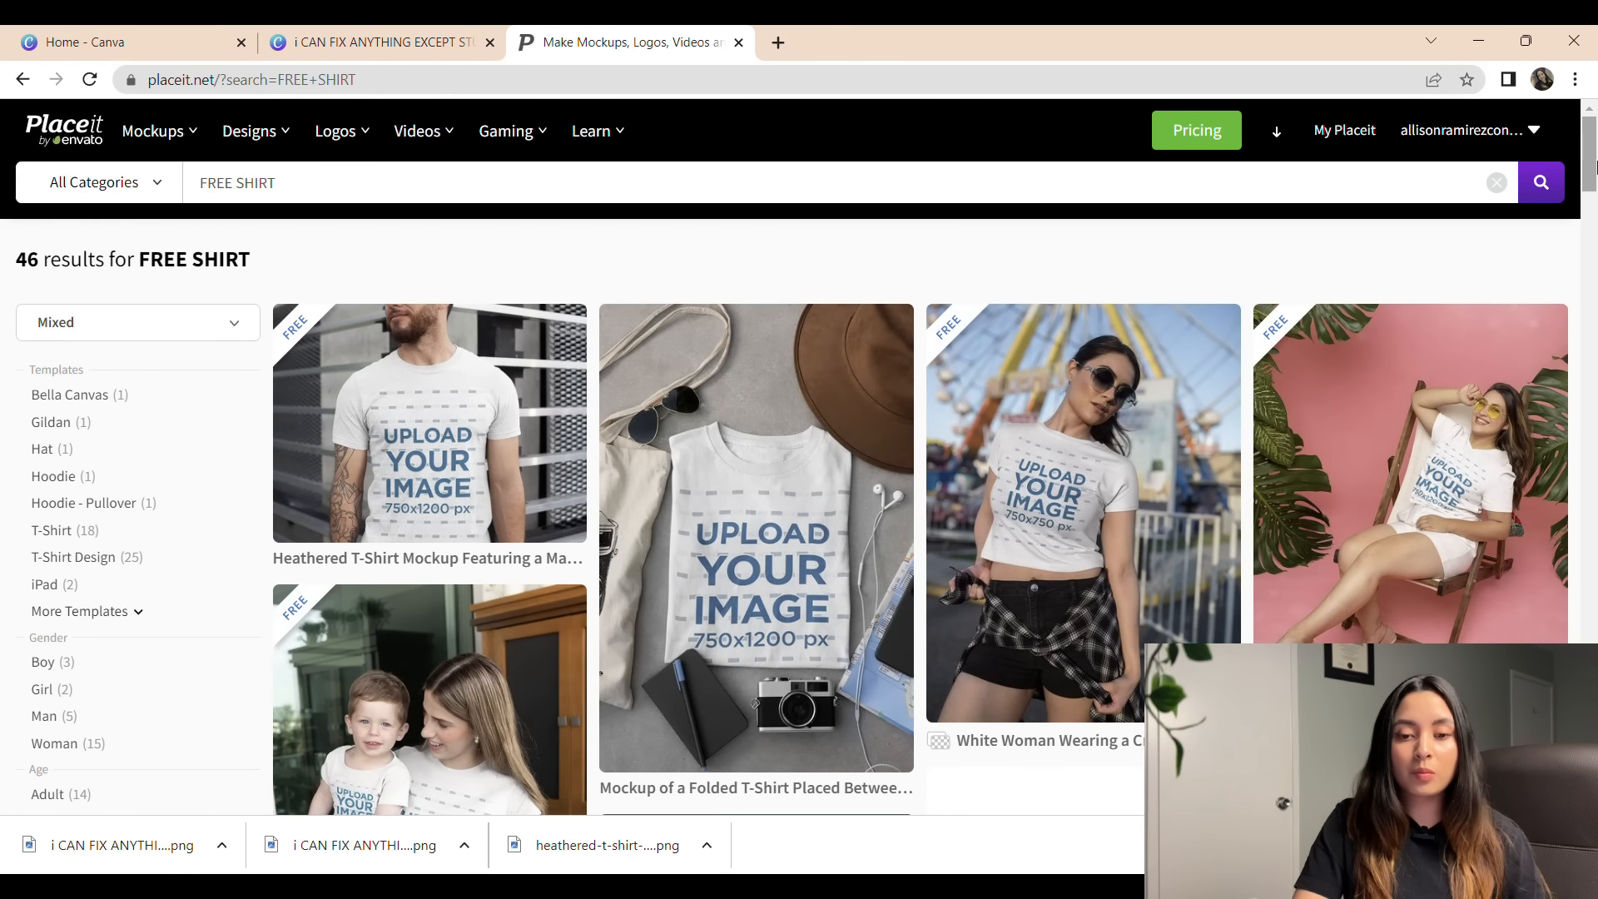
scroll(1596, 167, "down", 1)
scroll(494, 470, "up", 1)
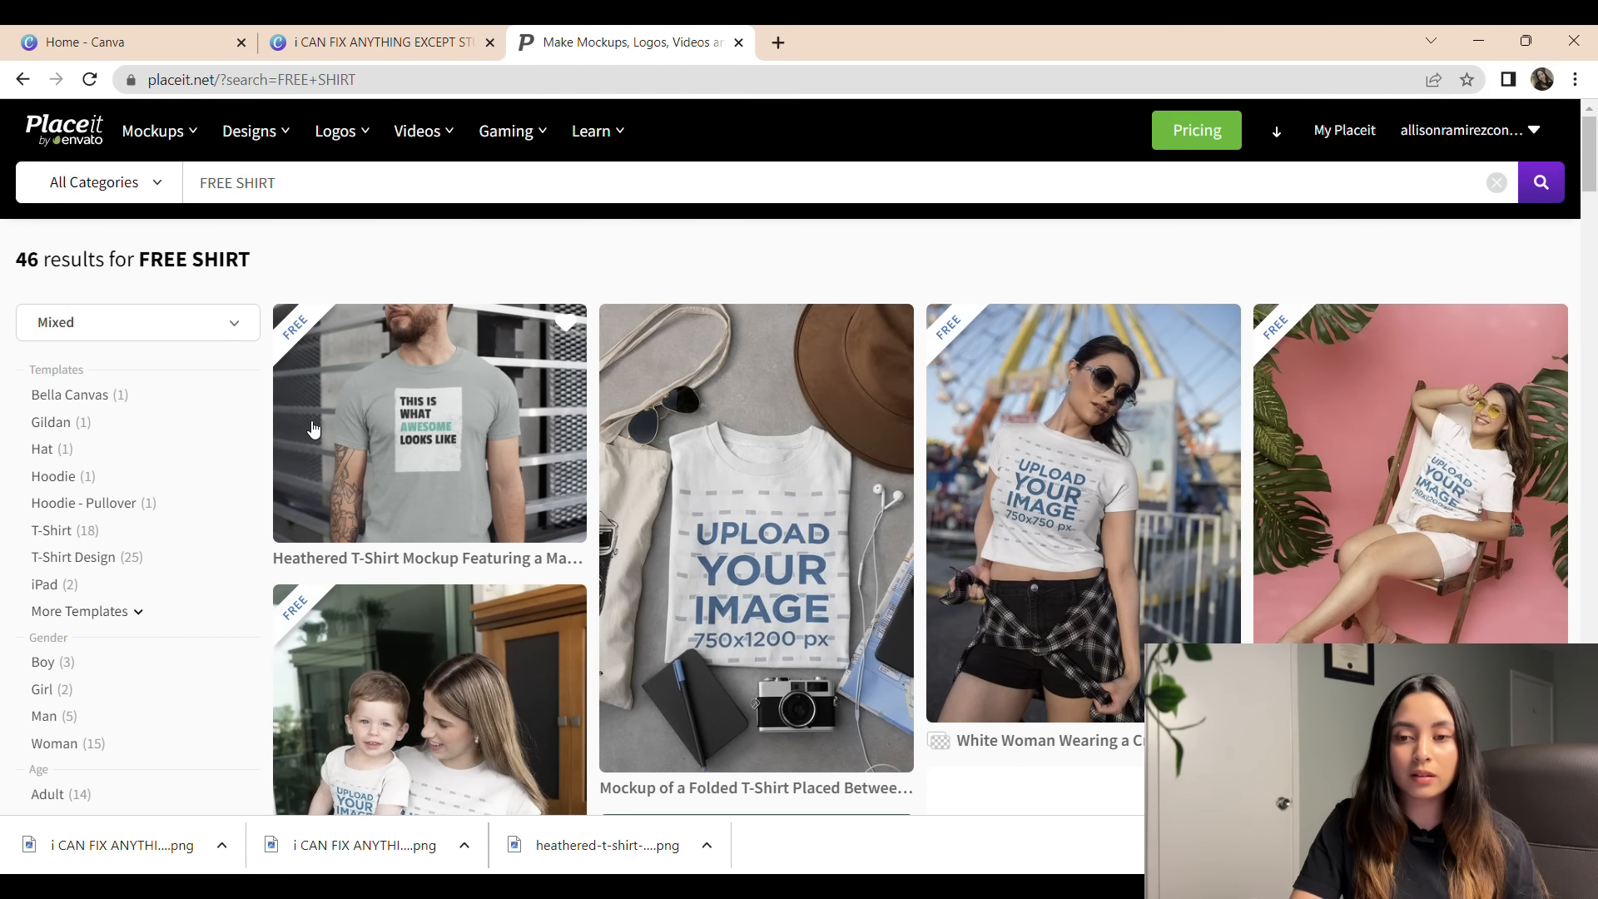
scroll(1594, 171, "down", 1)
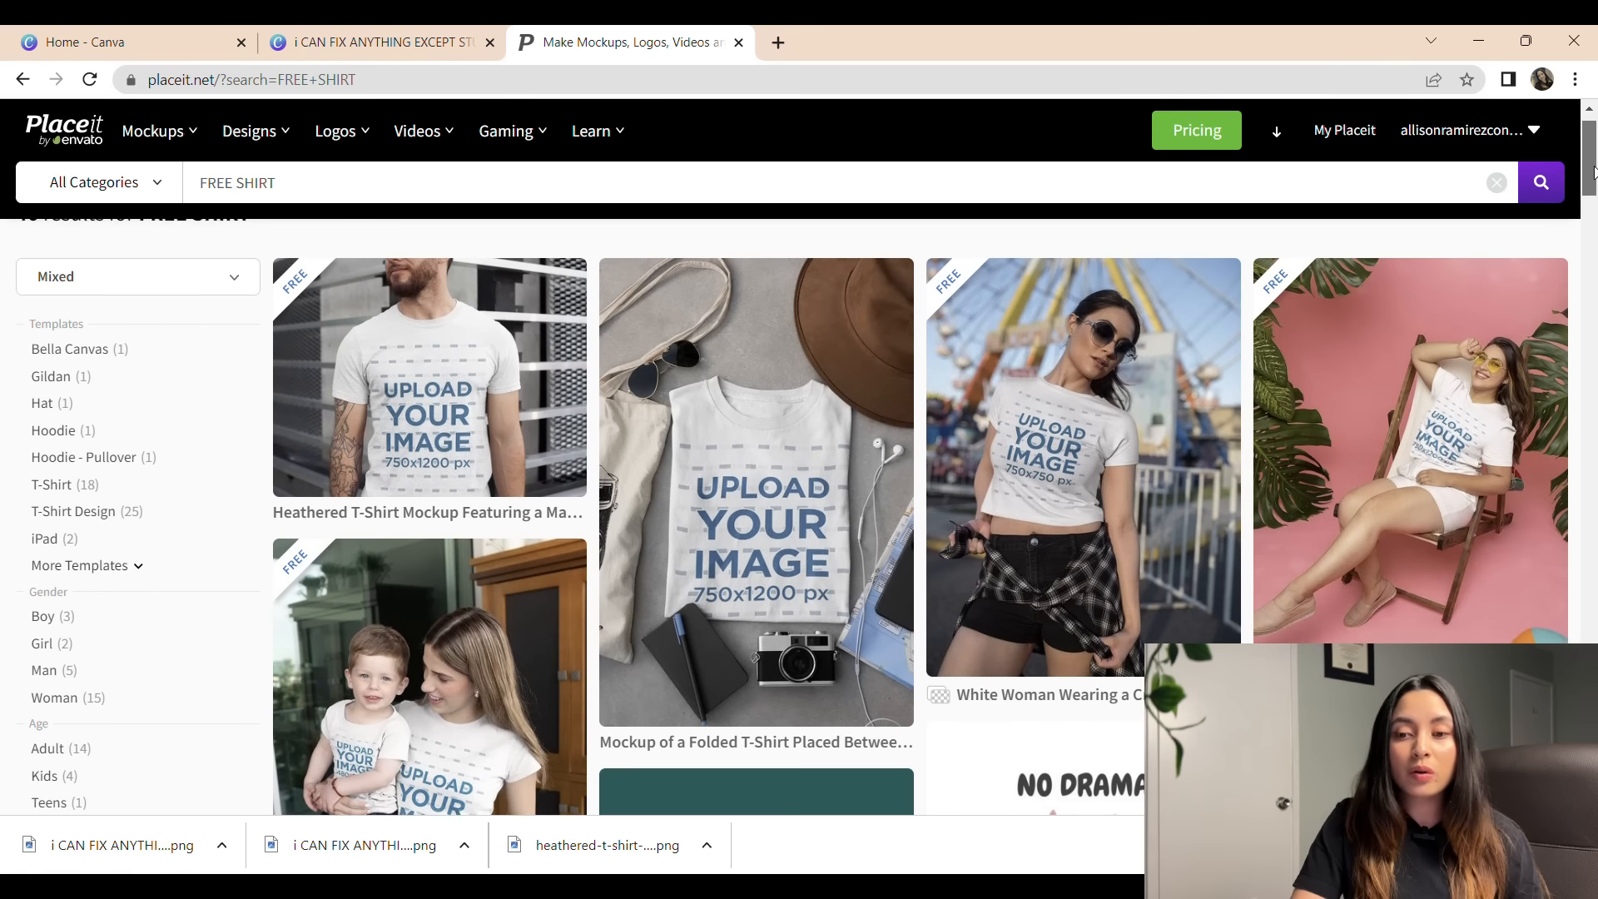
mouse_move(1594, 170)
left_mouse_down()
mouse_move(1596, 285)
mouse_move(1596, 158)
left_mouse_up()
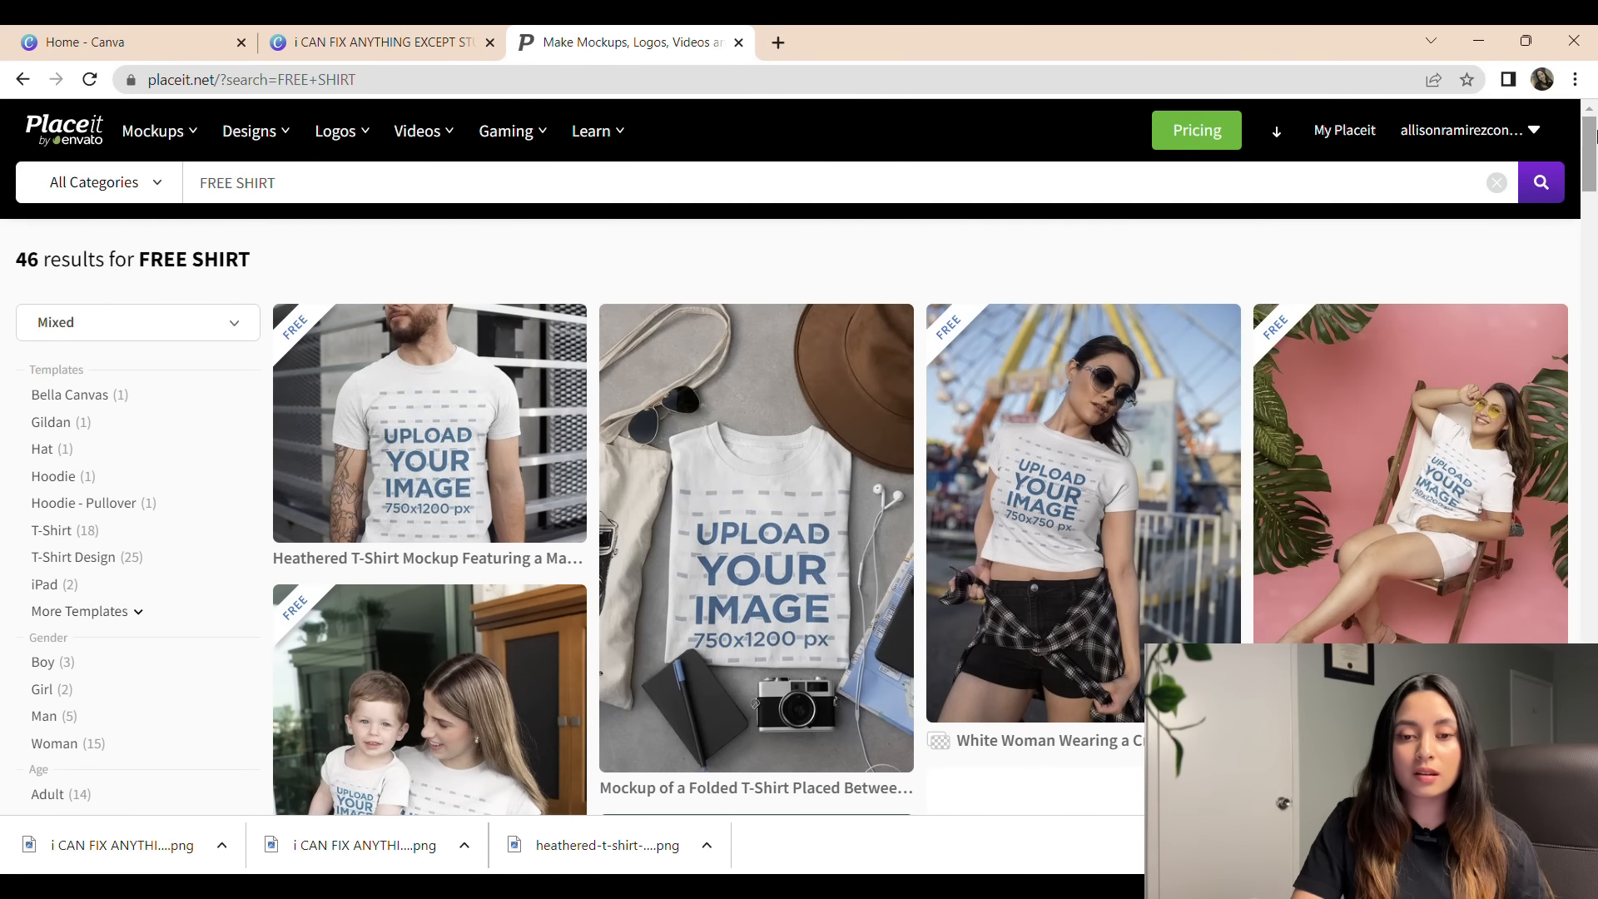
left_click(383, 456)
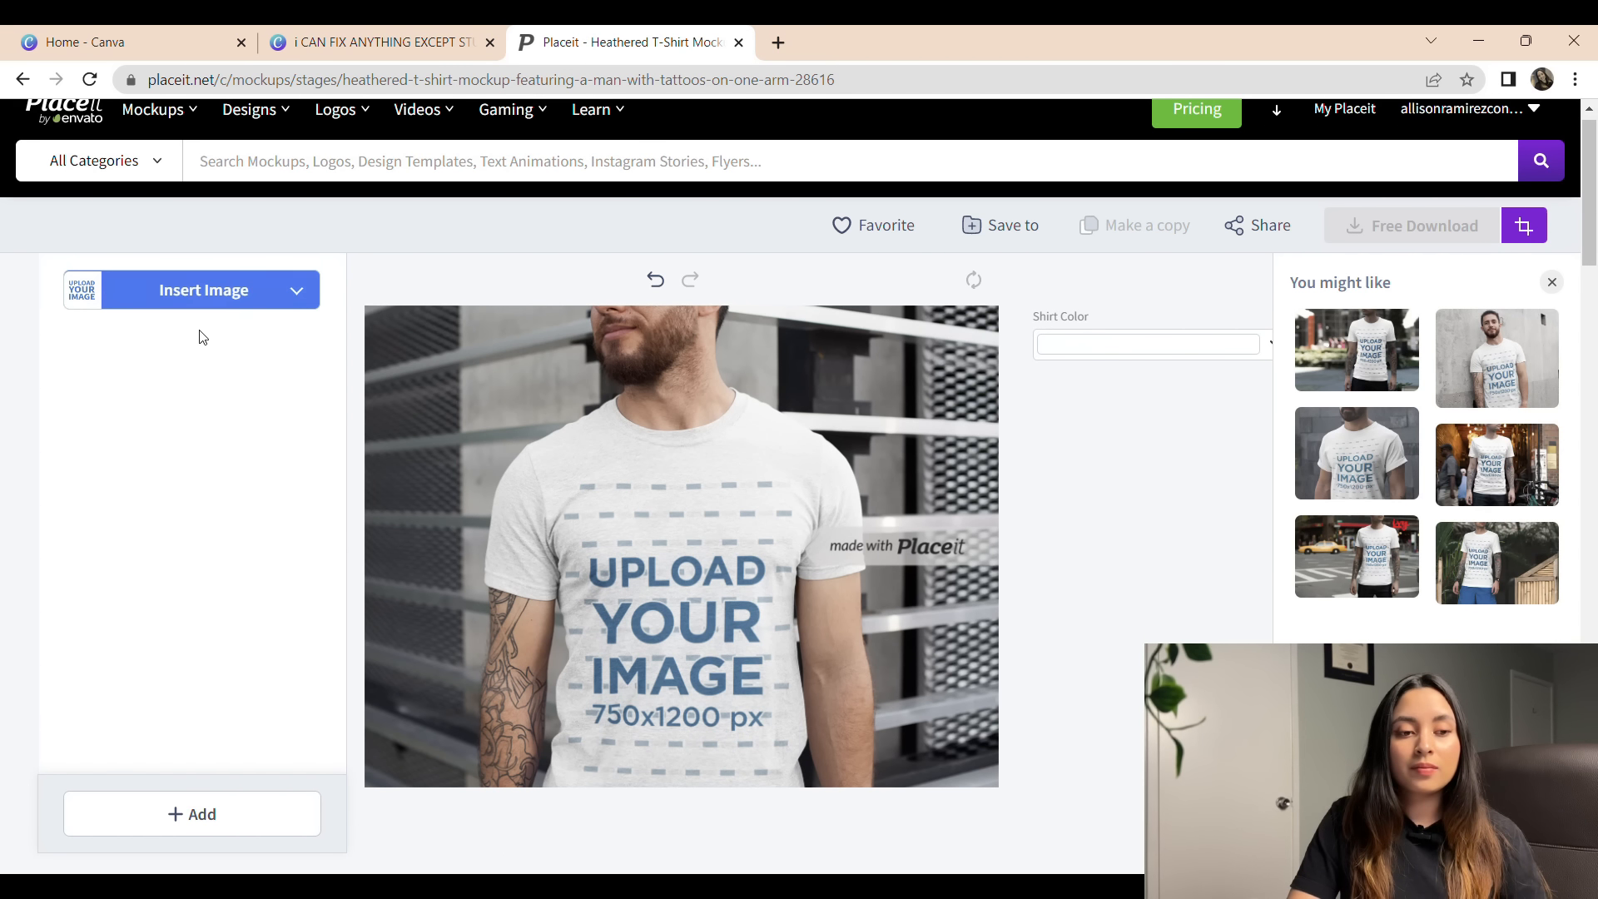
- Insert the black-text design into the shirt mockup, scale it to 114%, move it higher on the chest and apply the crop
left_click(270, 296)
left_click(234, 374)
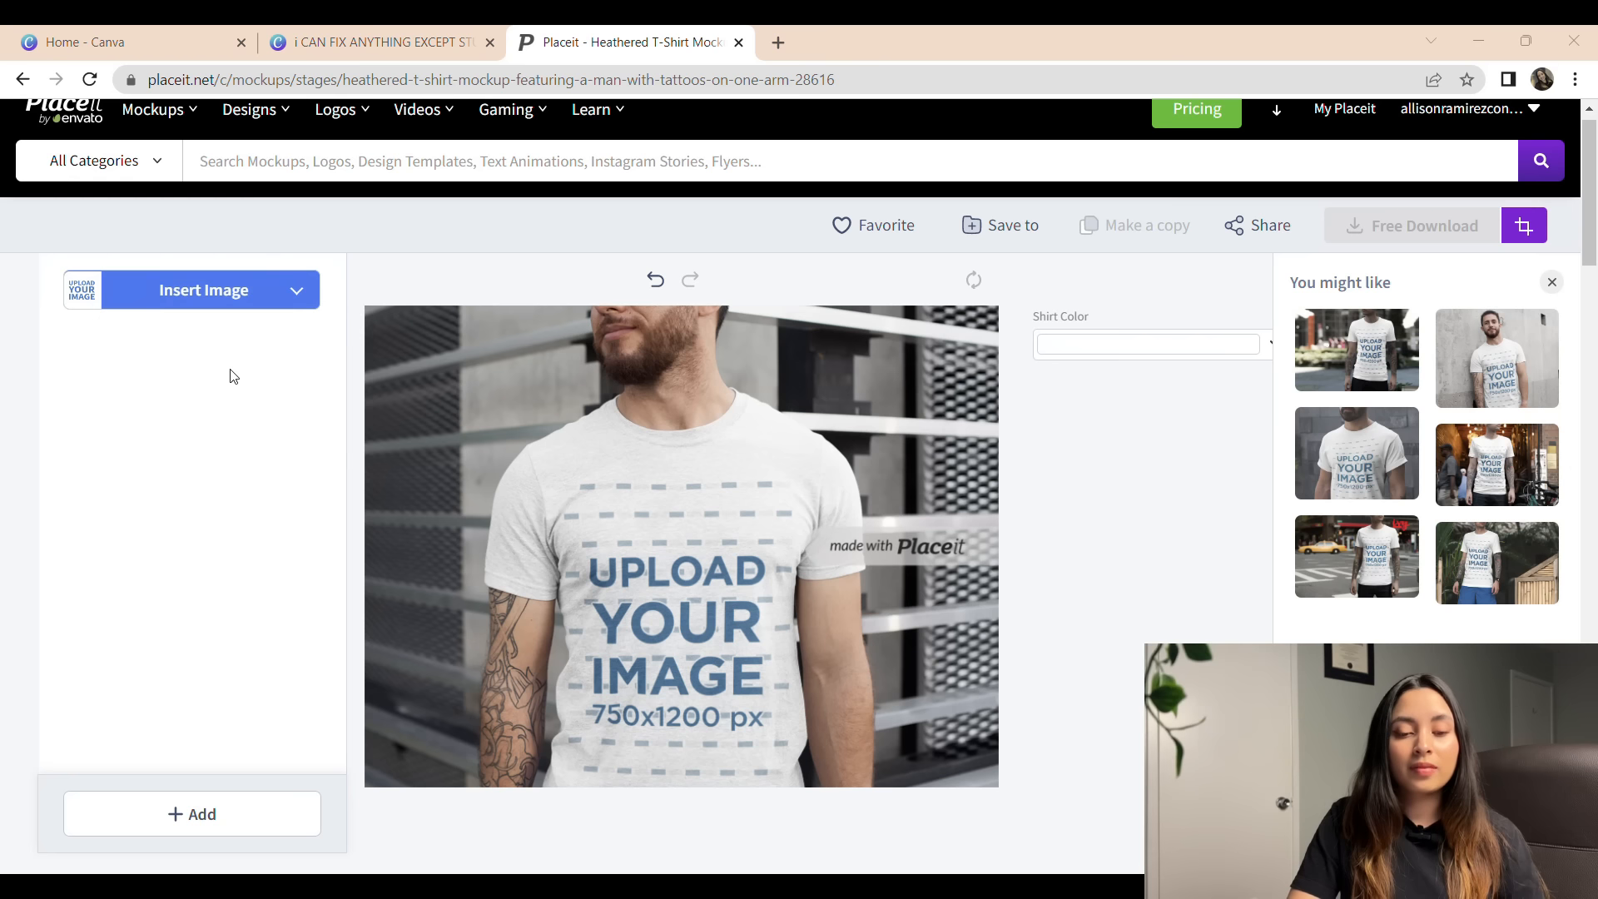
double_click(540, 271)
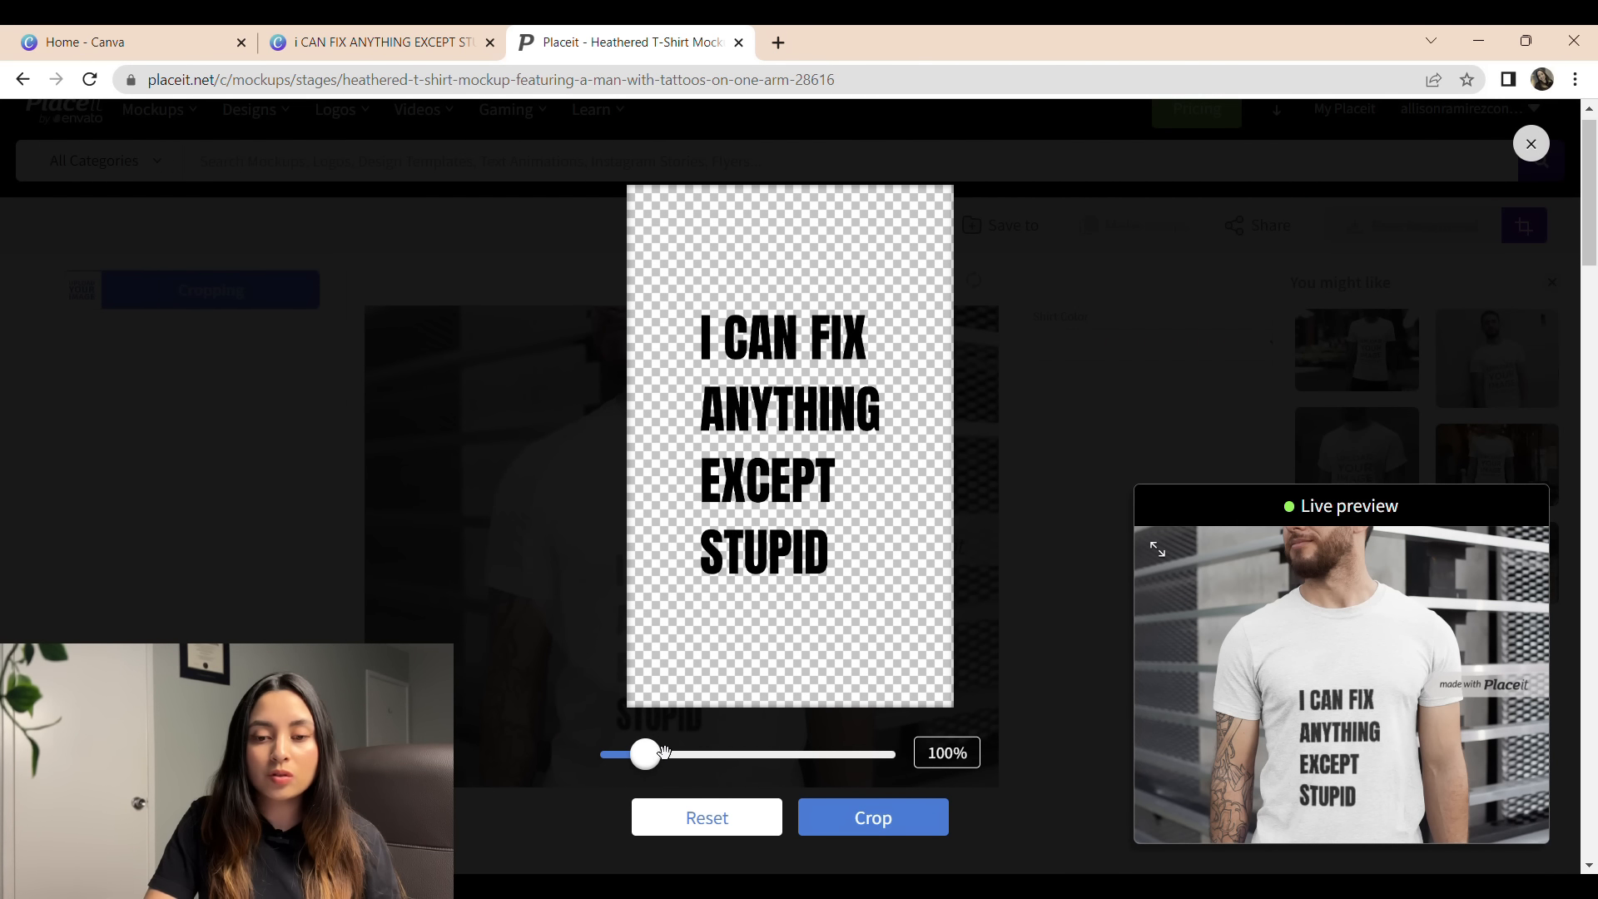
scroll(776, 521, "up", 1)
left_click_drag(778, 516, 791, 447)
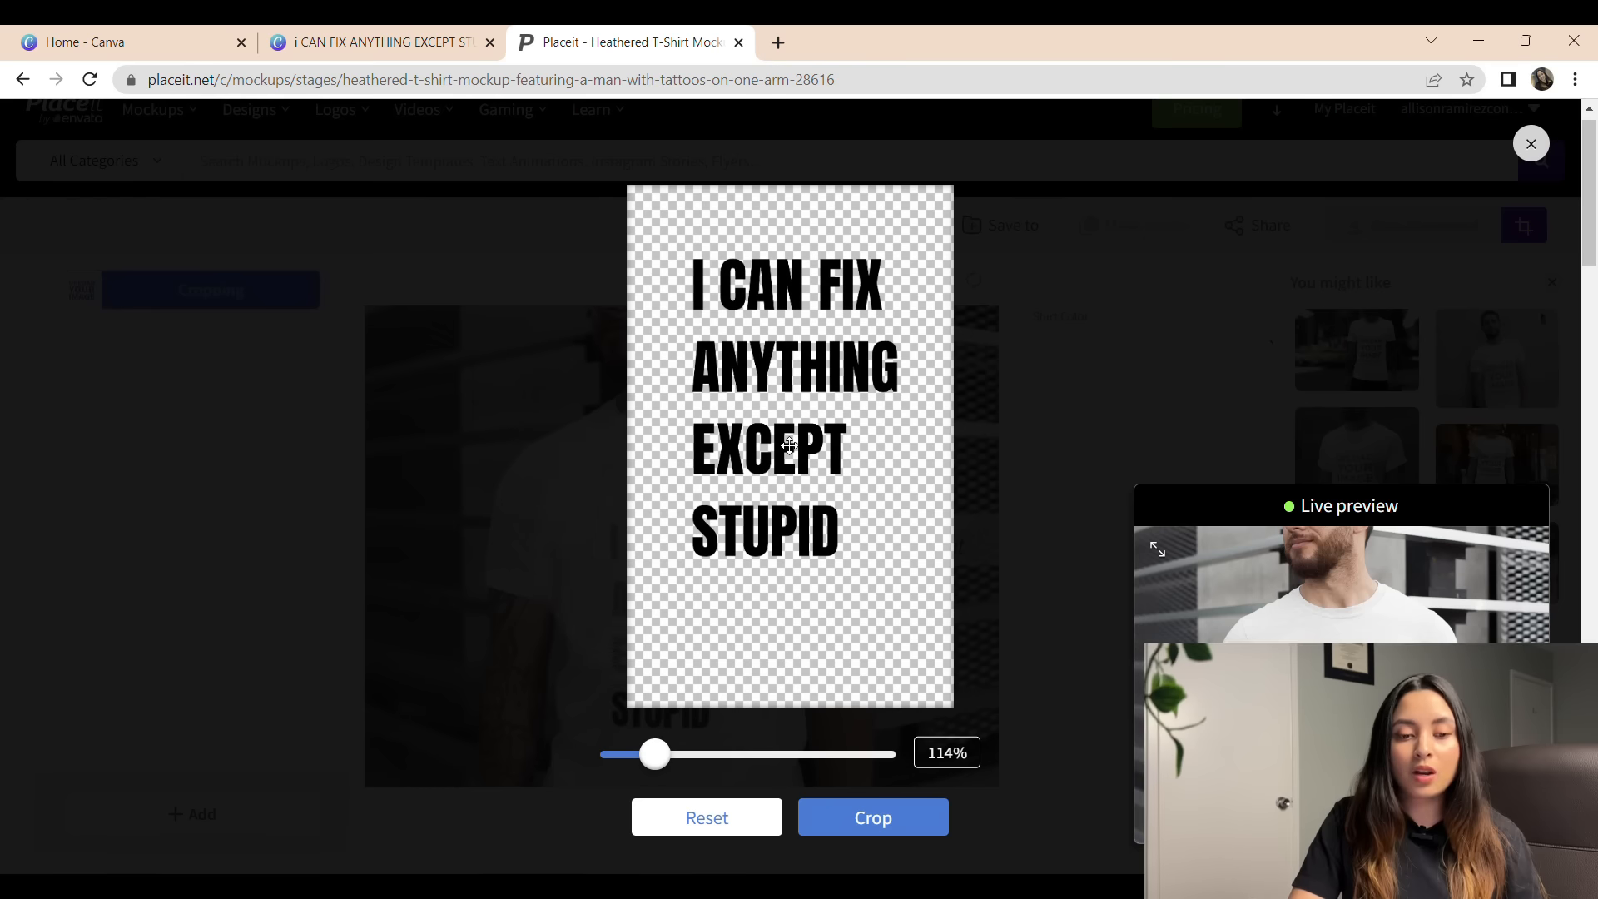
left_click(899, 821)
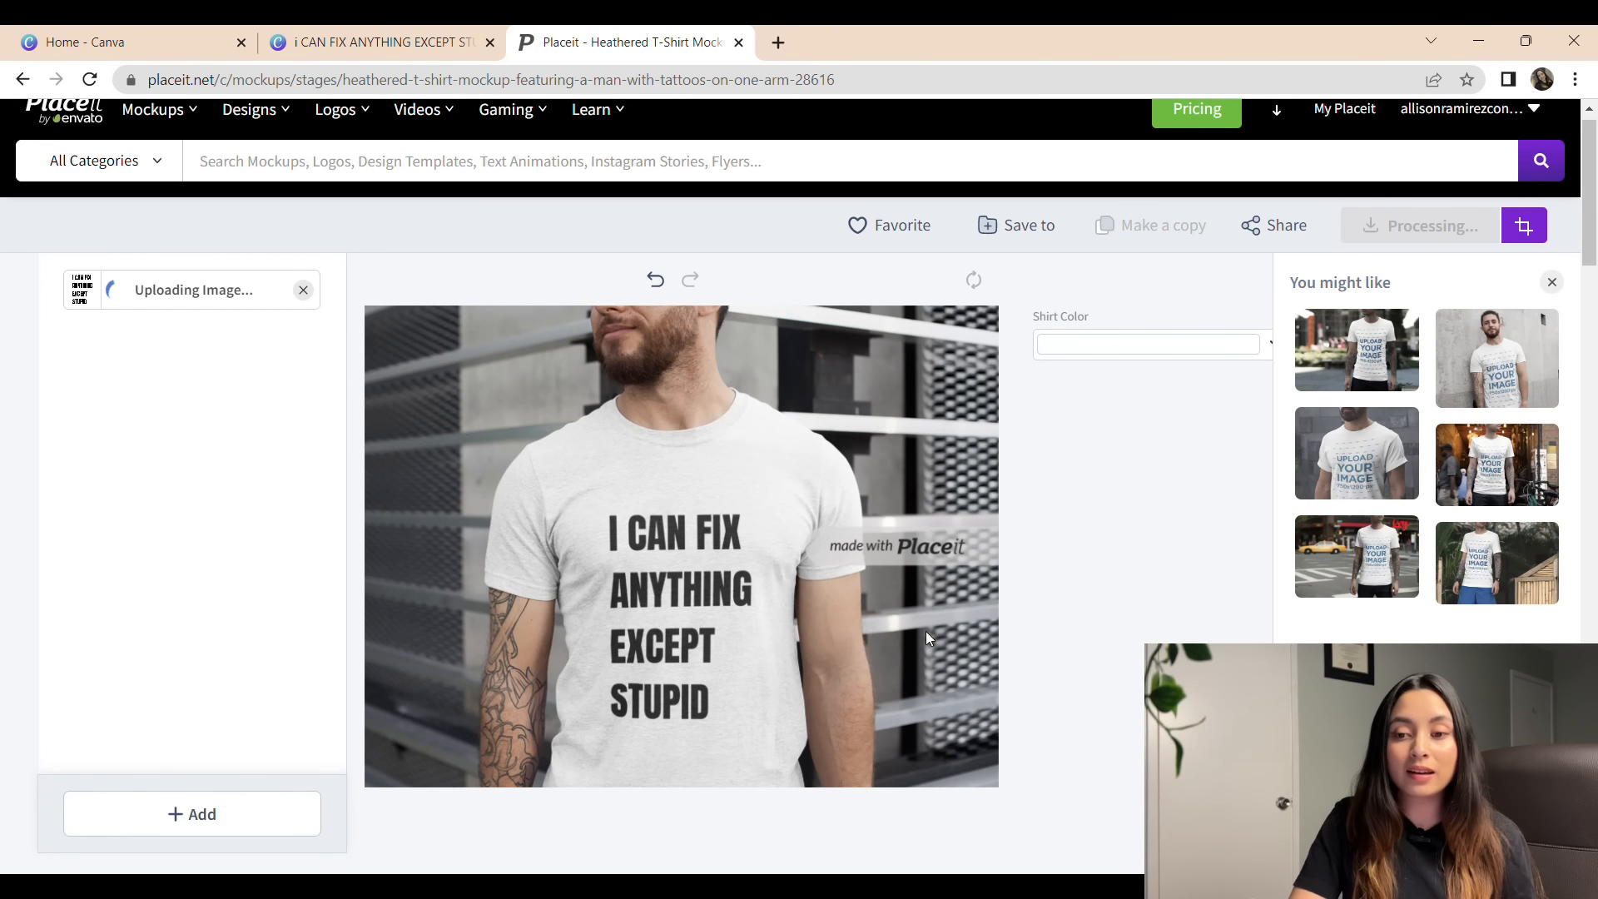
- Download the white shirt mockup with the free download option and save its PNG
mouse_move(1594, 218)
left_mouse_down()
mouse_move(1596, 242)
mouse_move(1596, 222)
left_mouse_up()
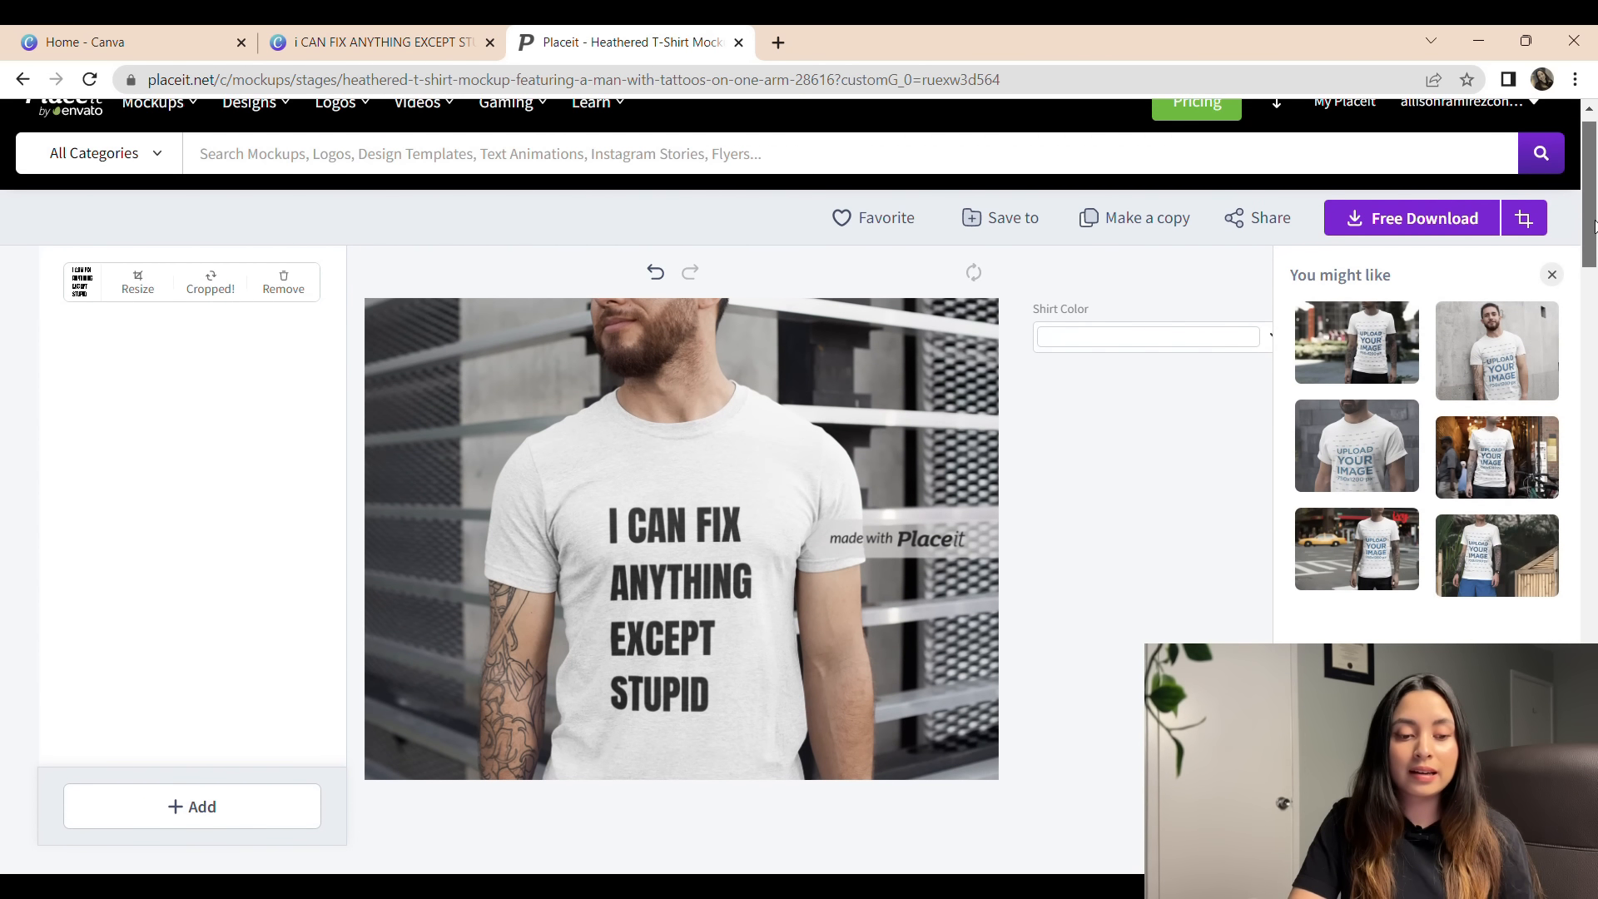
left_click(1413, 226)
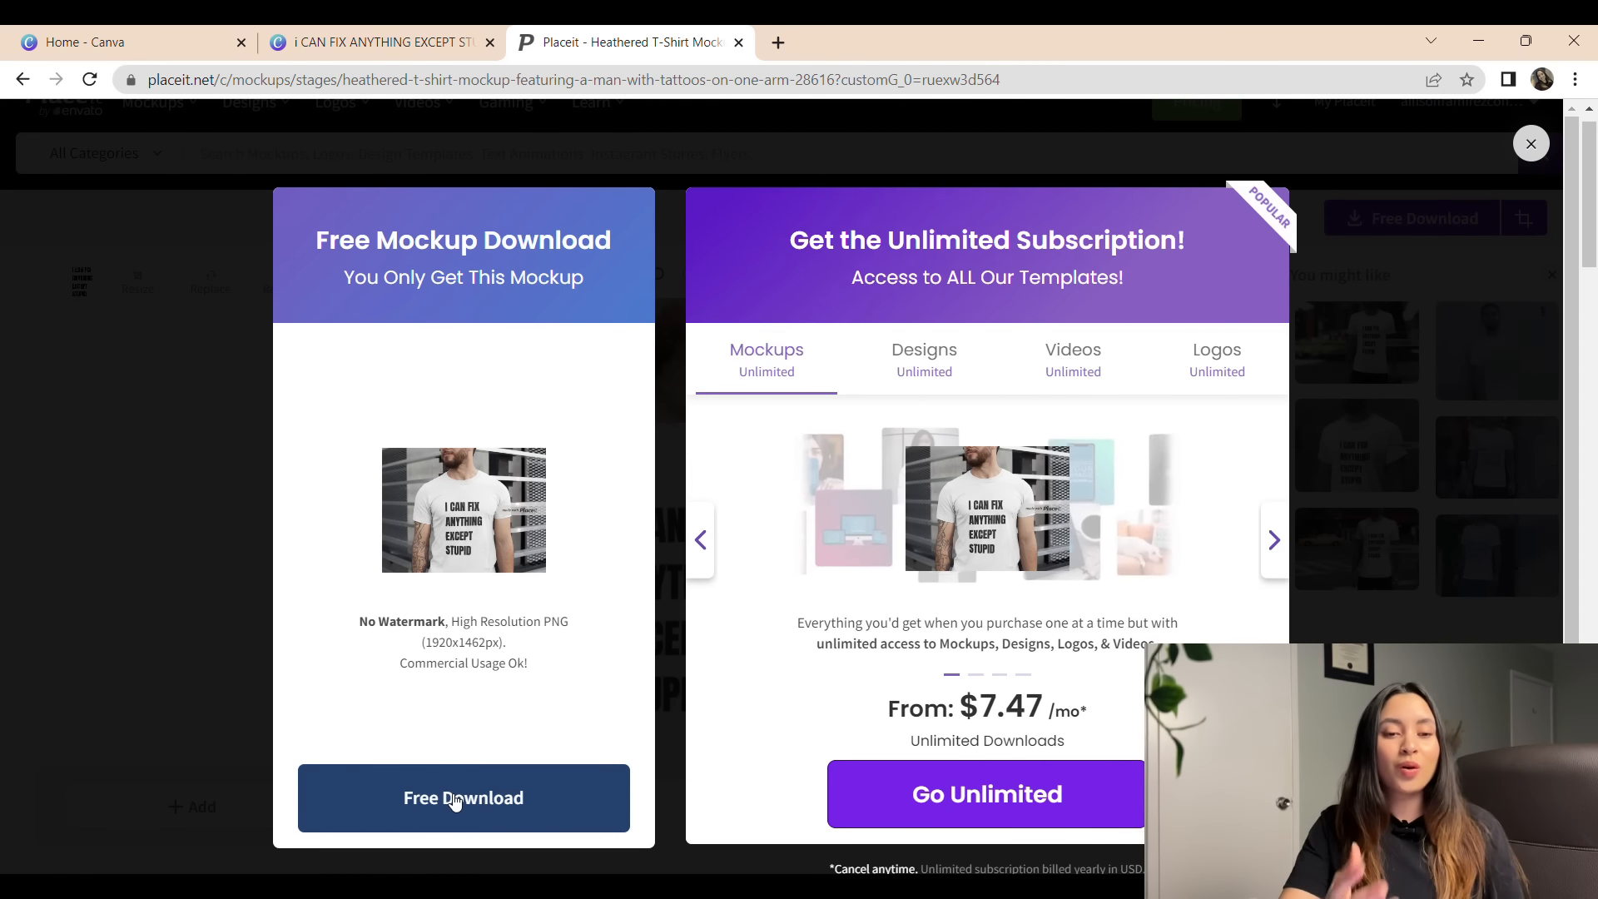
left_click(450, 797)
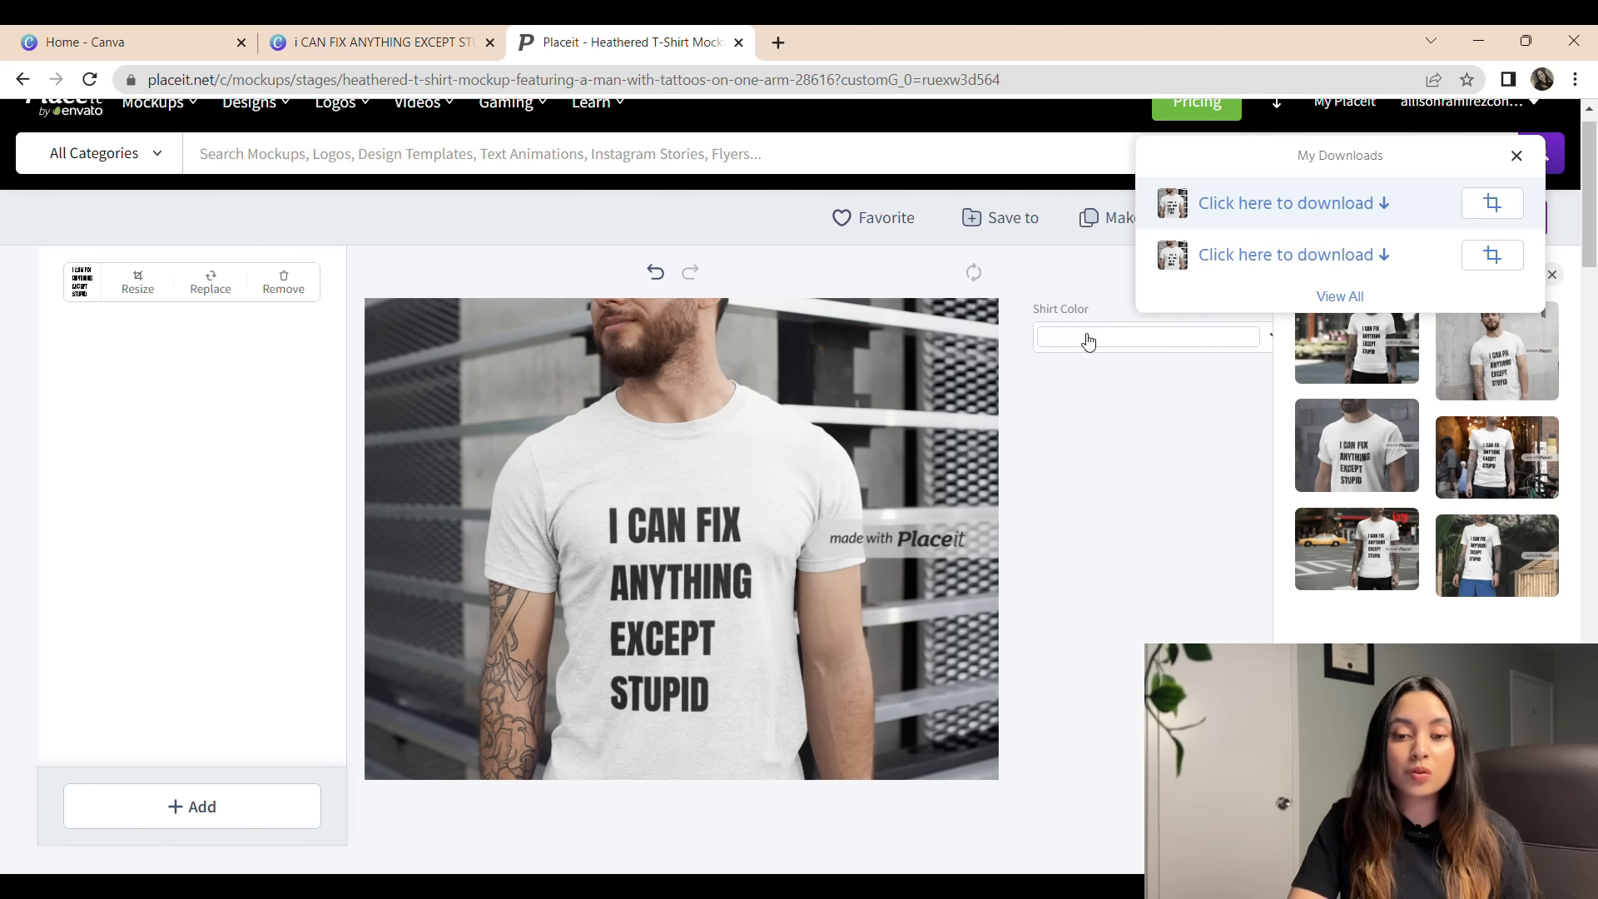
left_click(1257, 208)
- Set the shirt colour to black and replace its artwork with the white-text design, scaled to 107% and moved up slightly
left_click(1107, 337)
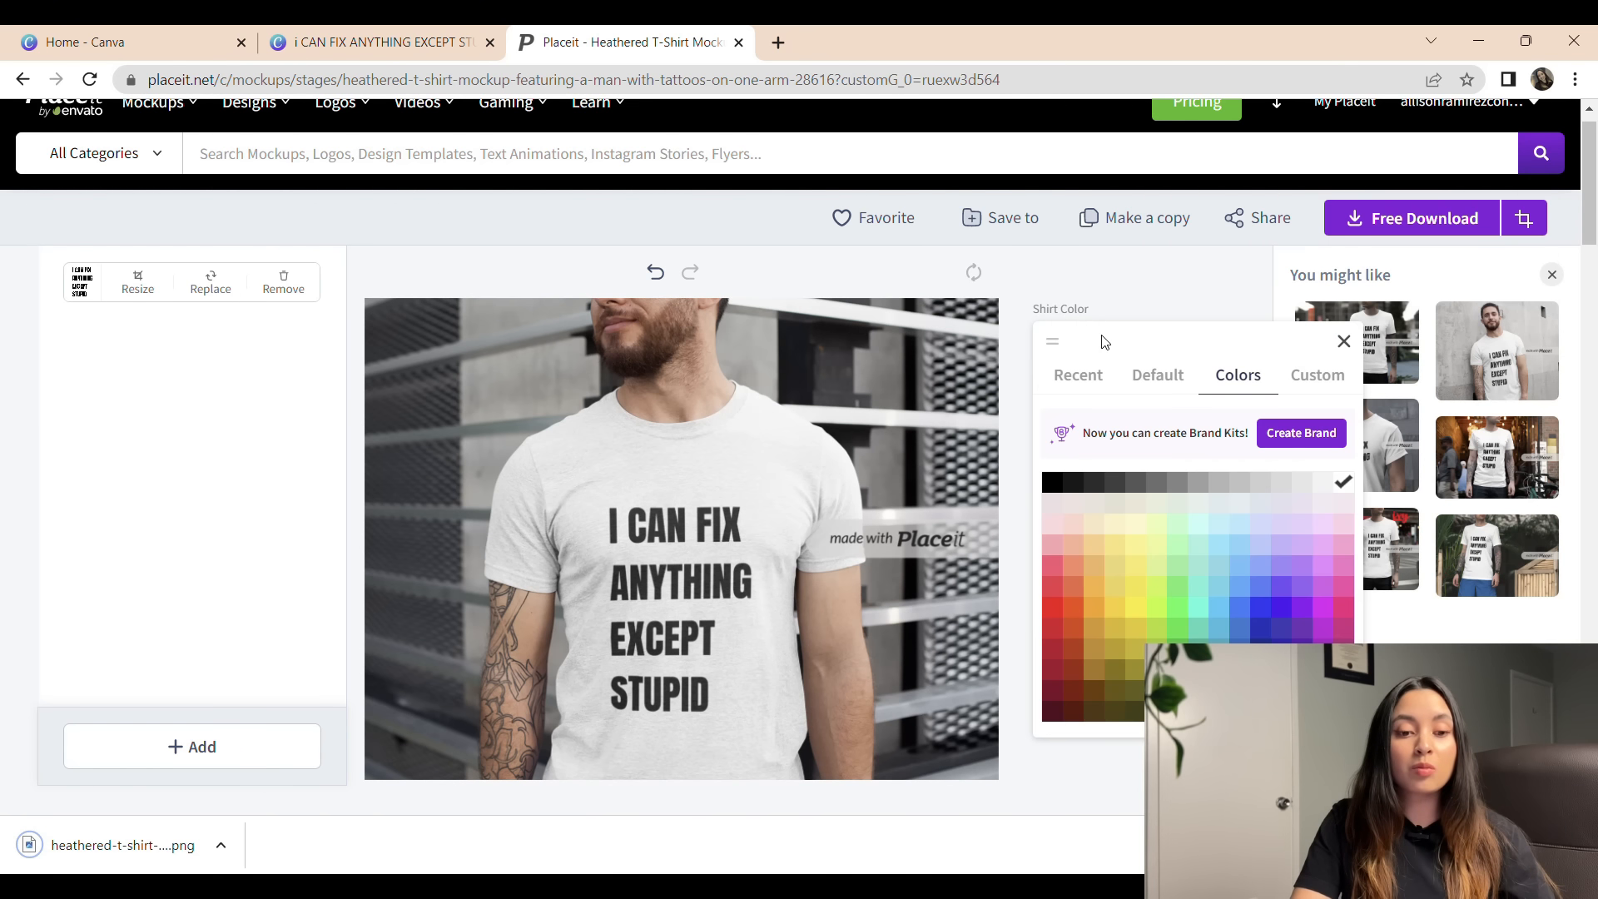
left_click(1054, 483)
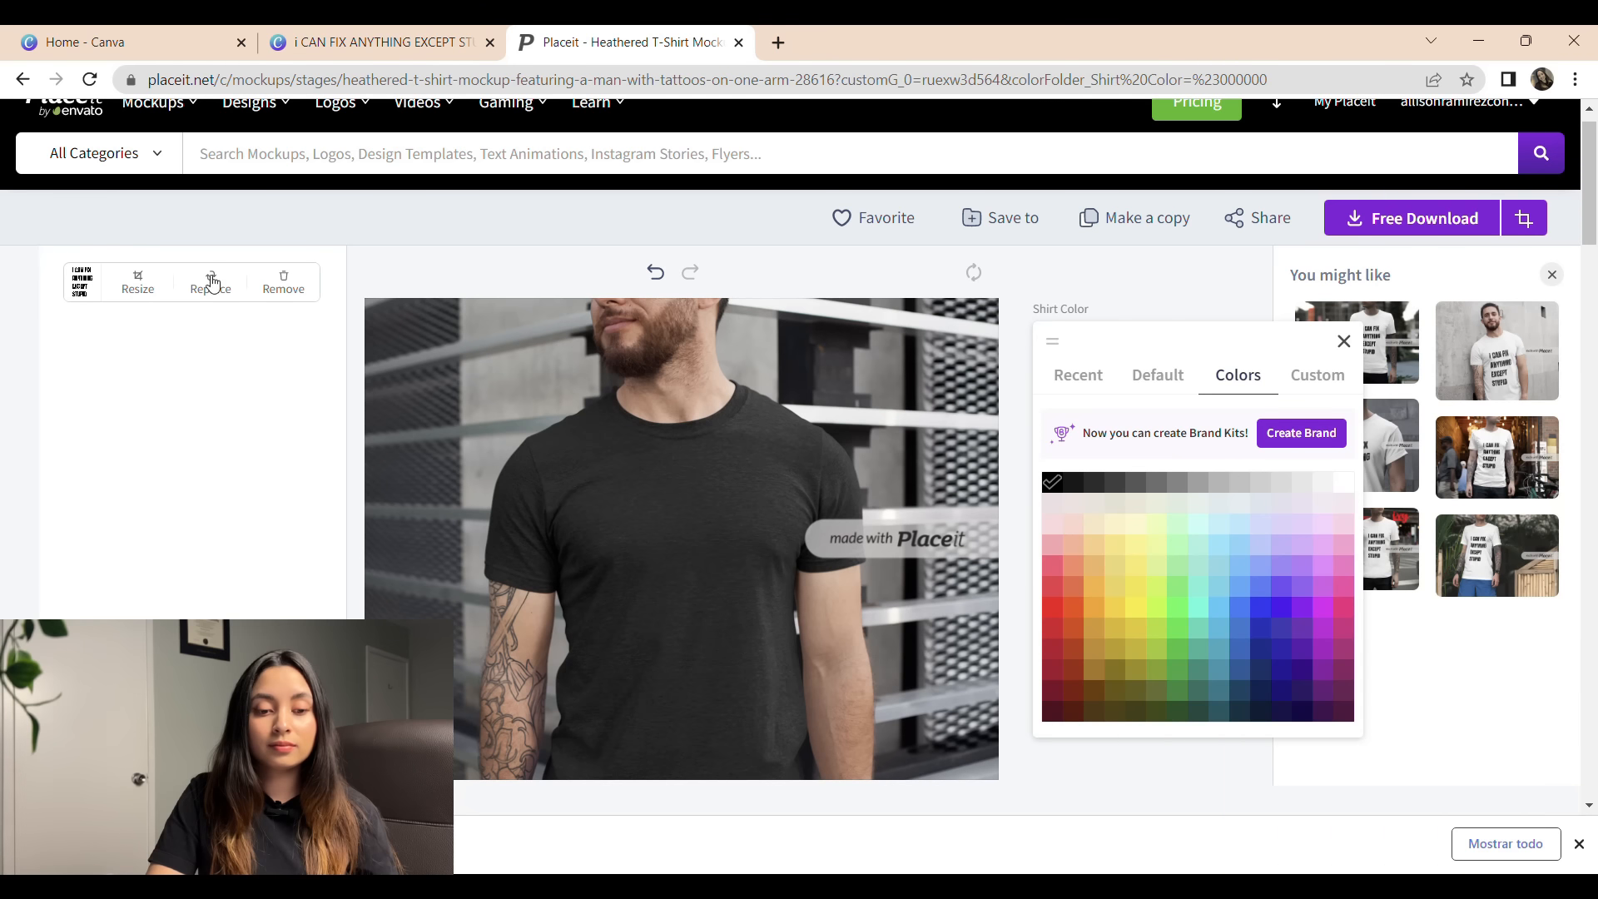
left_click(212, 283)
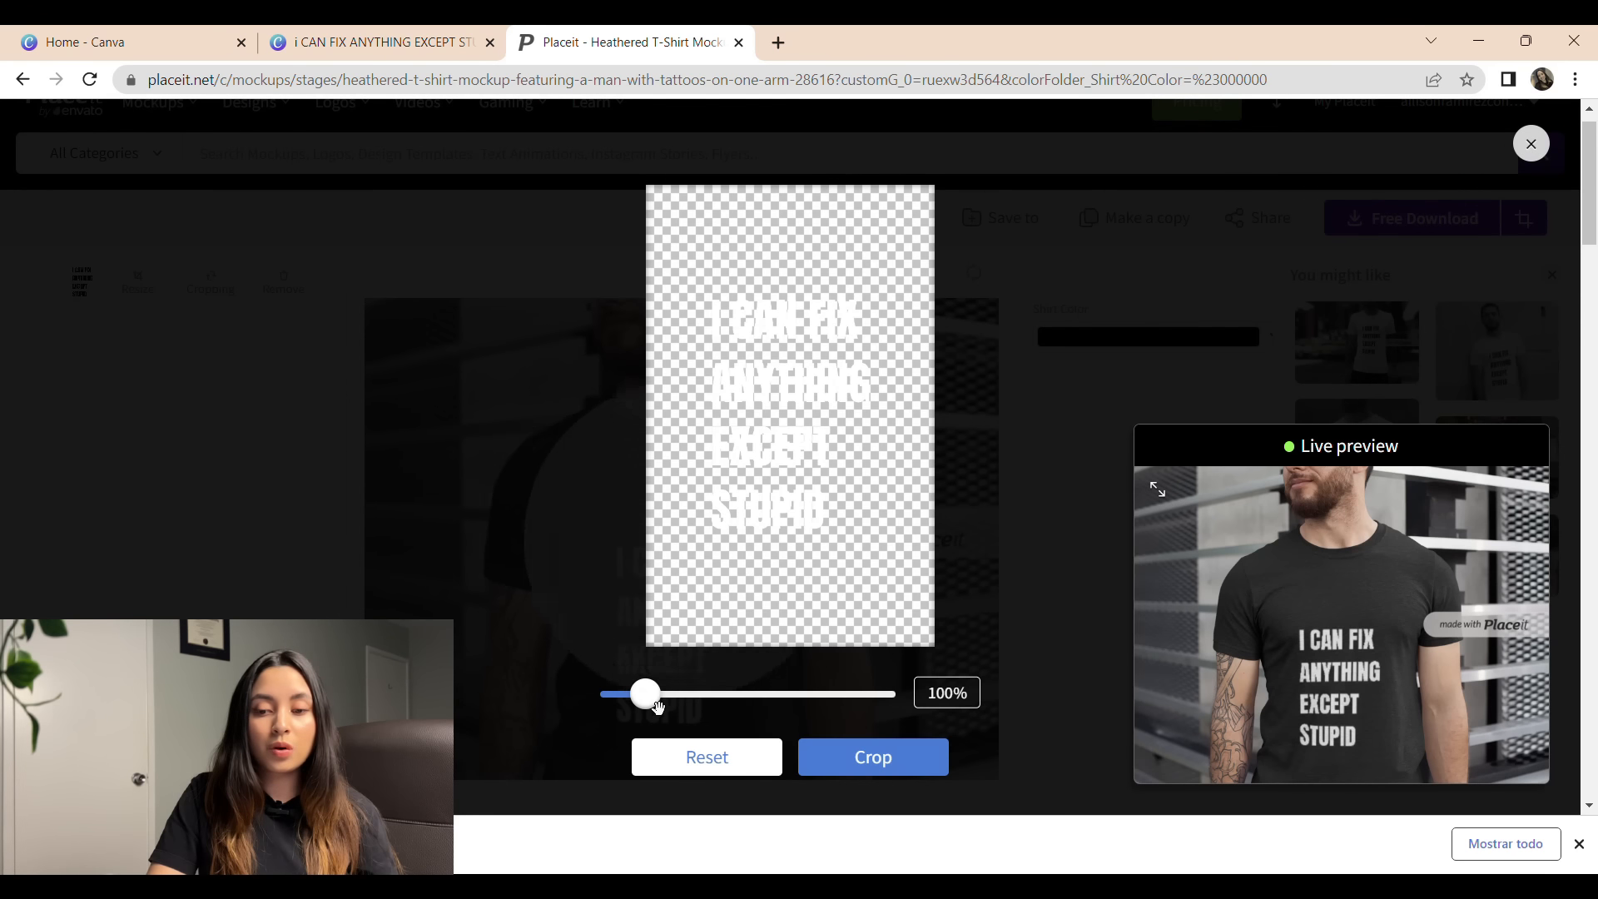
left_click_drag(658, 707, 663, 707)
left_click_drag(753, 429, 753, 418)
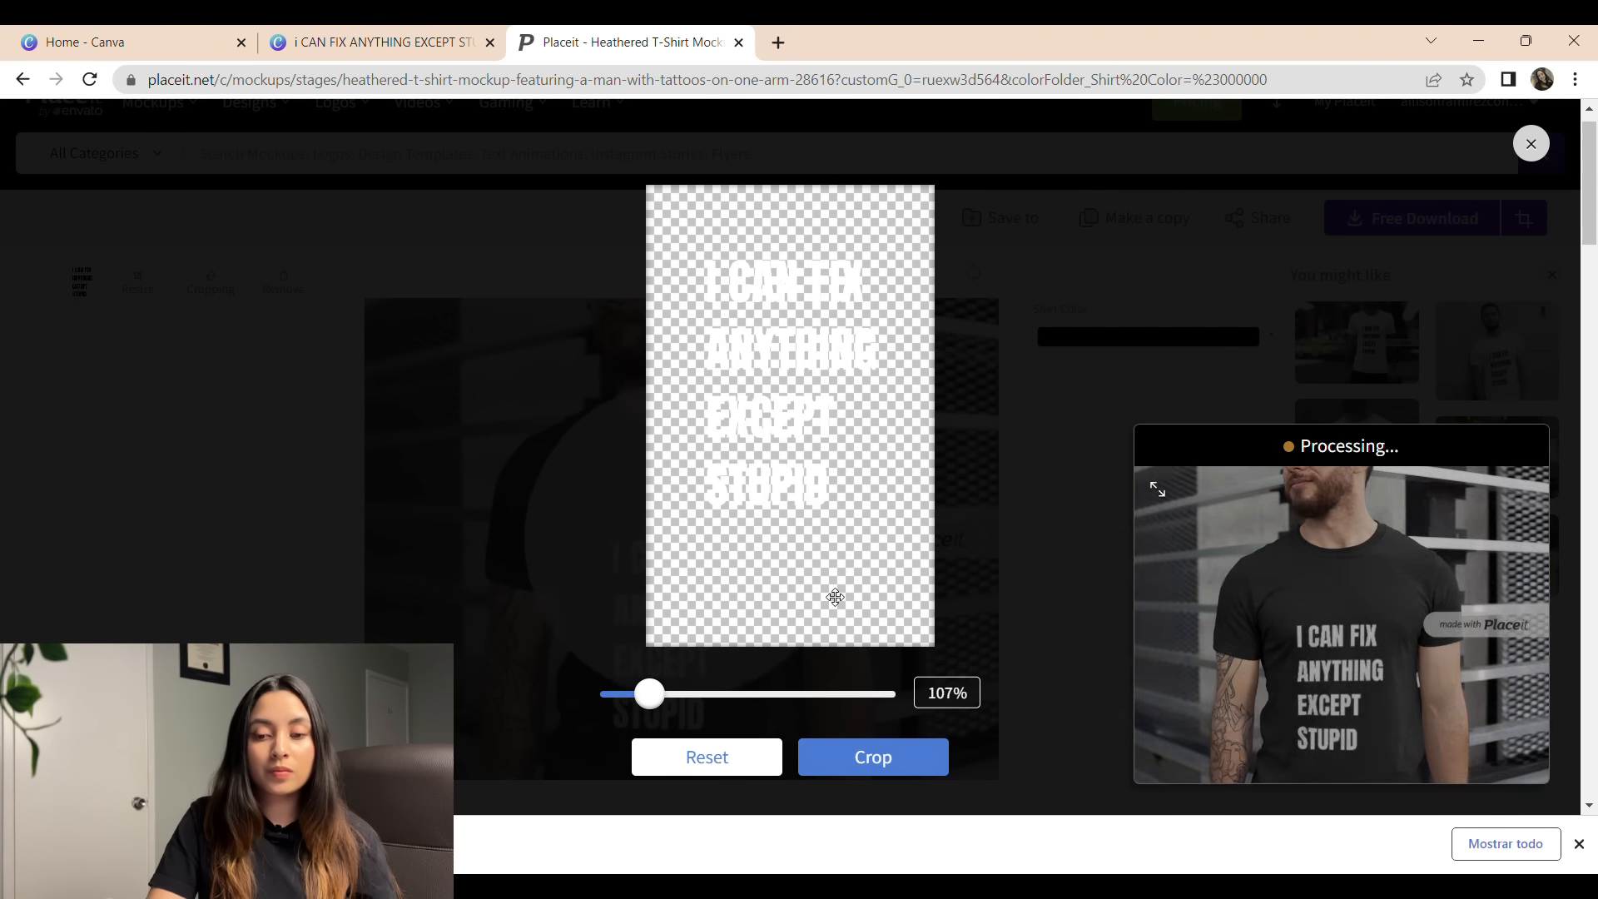
left_click_drag(847, 441, 852, 441)
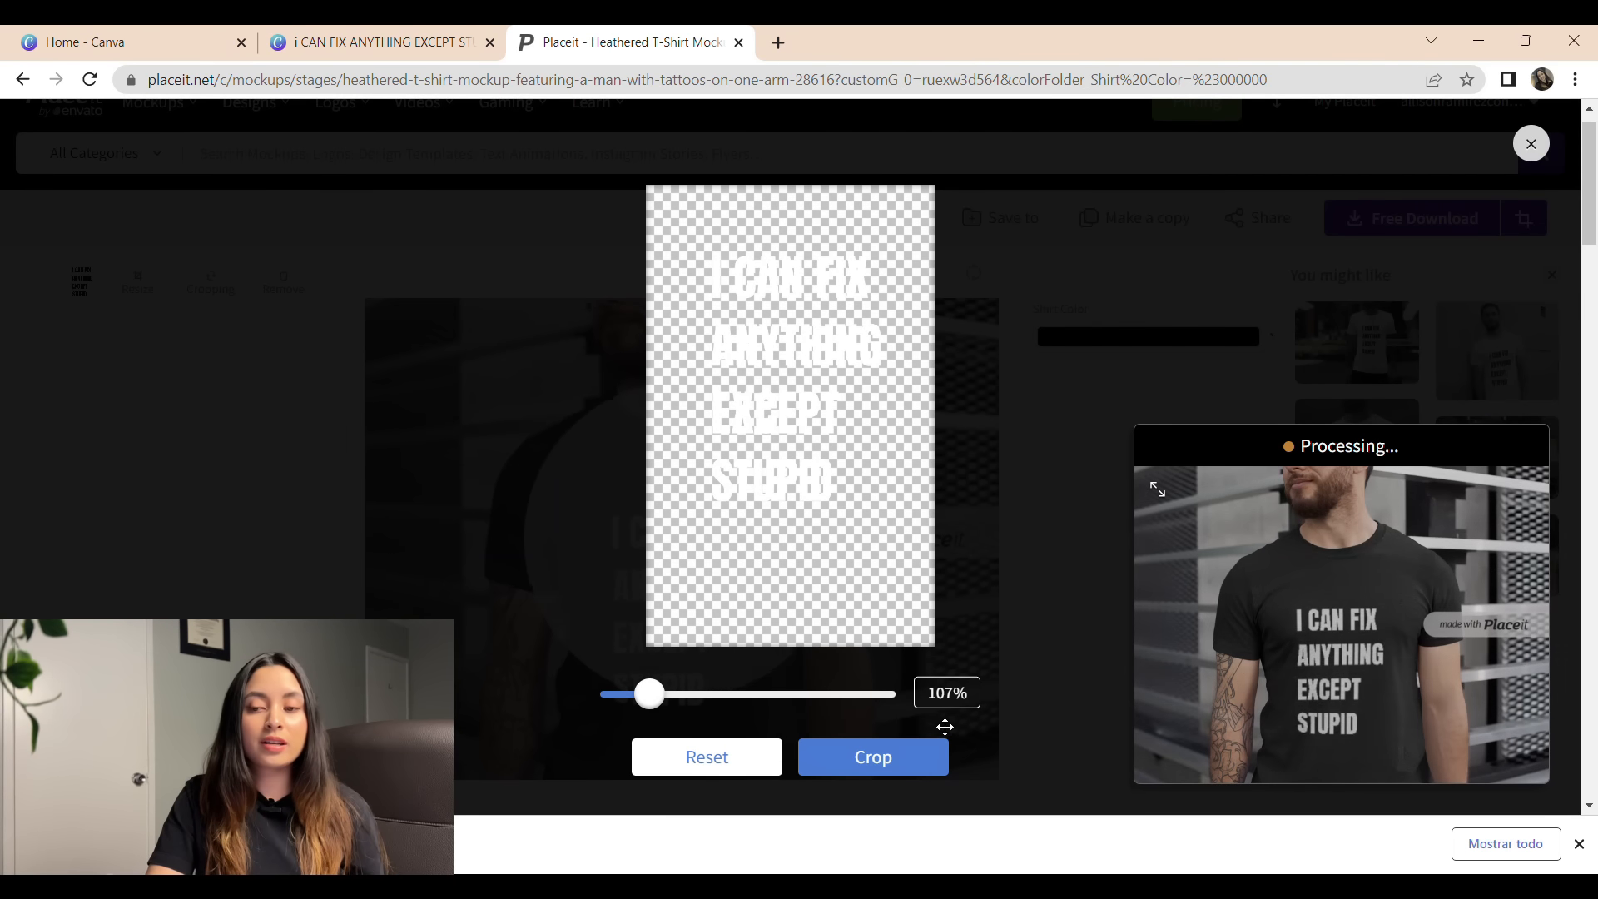
left_click(904, 765)
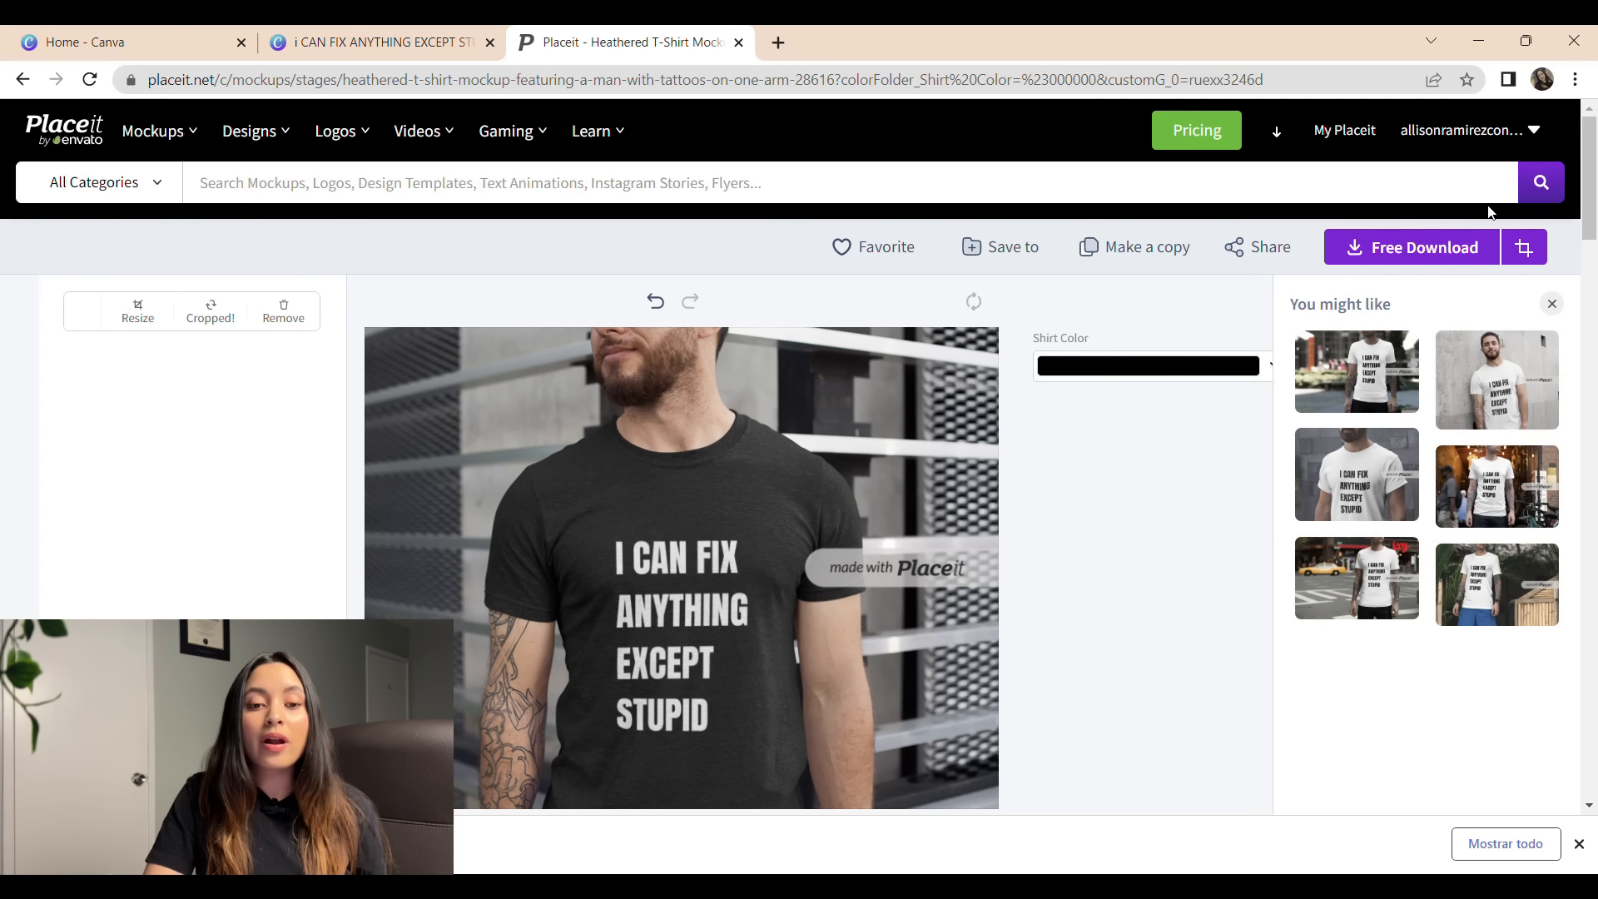
- Download the black shirt mockup with the free download option and save its PNG
left_click(1420, 248)
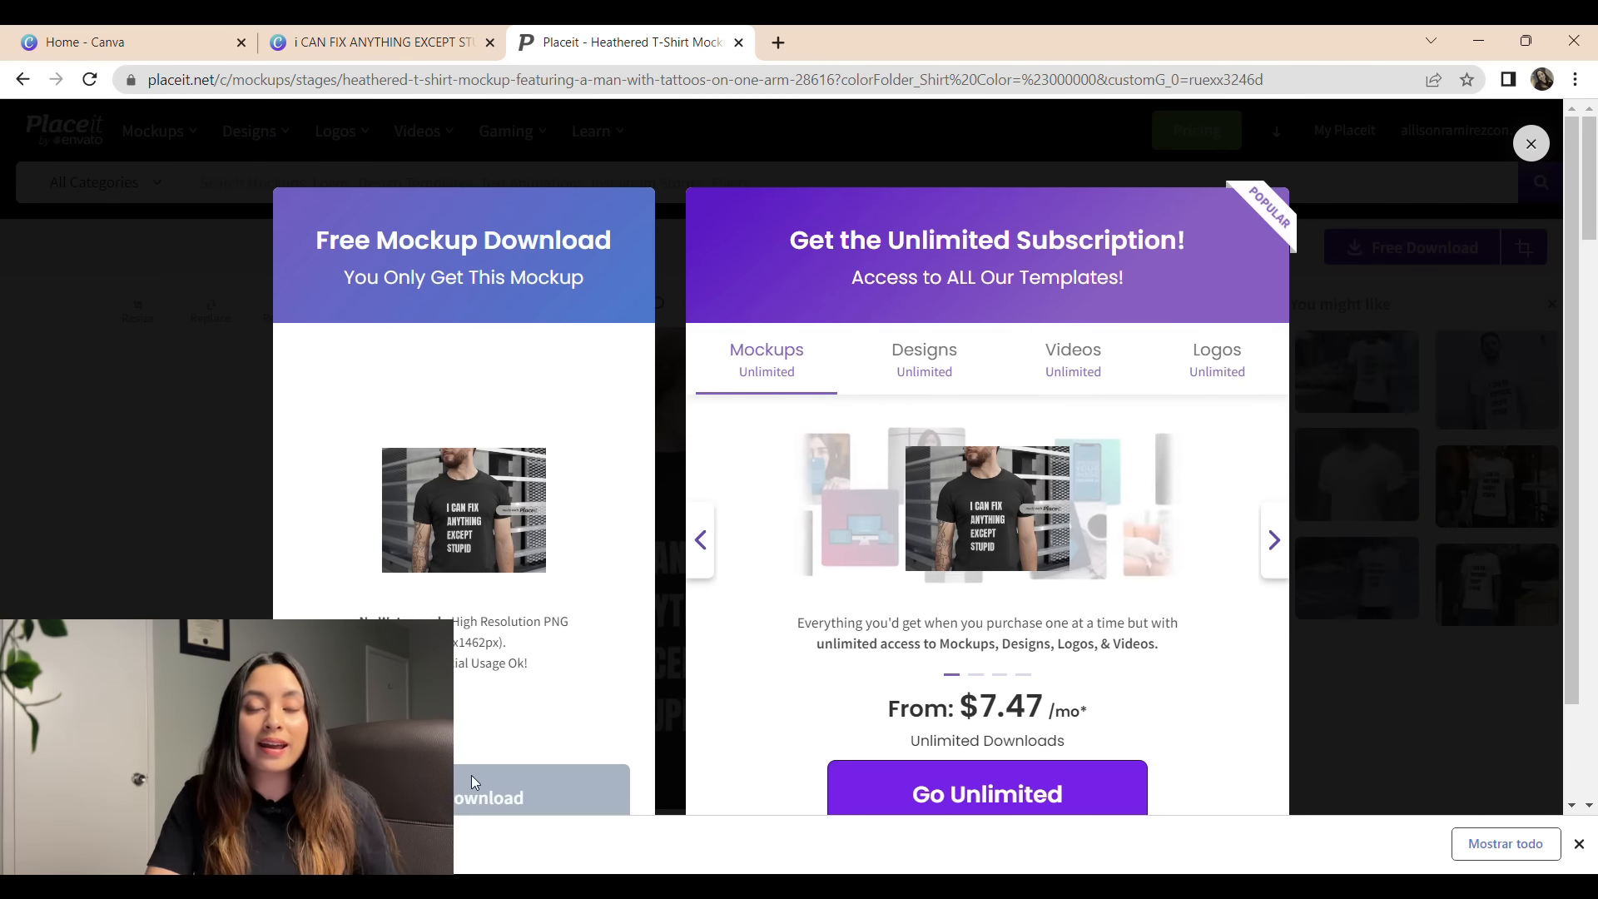
left_click(475, 778)
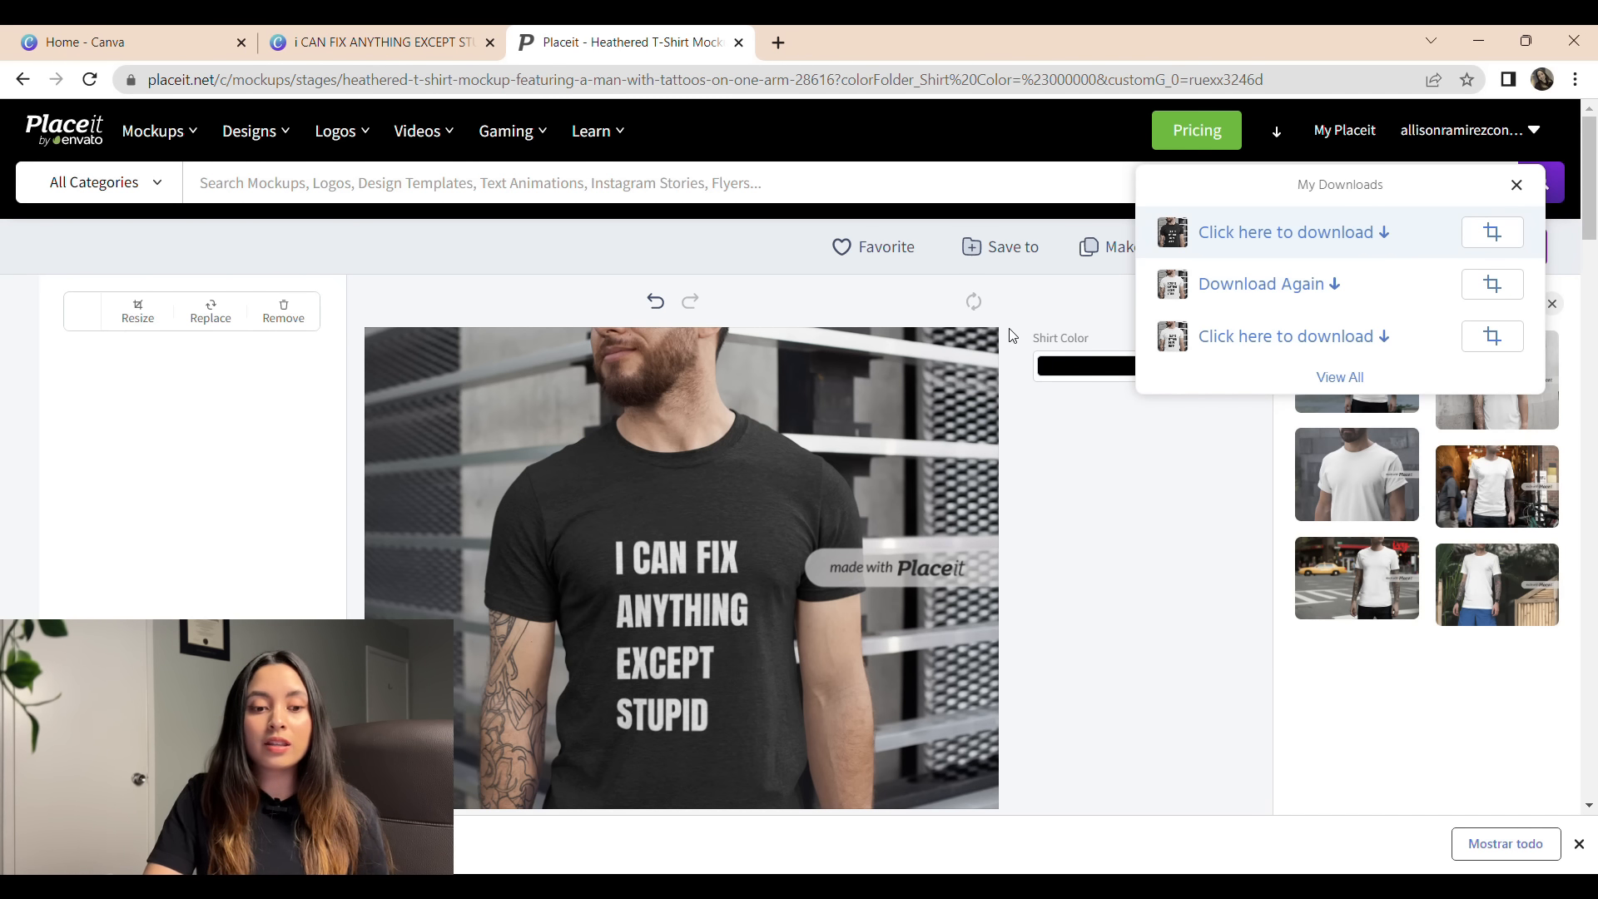
left_click(1297, 243)
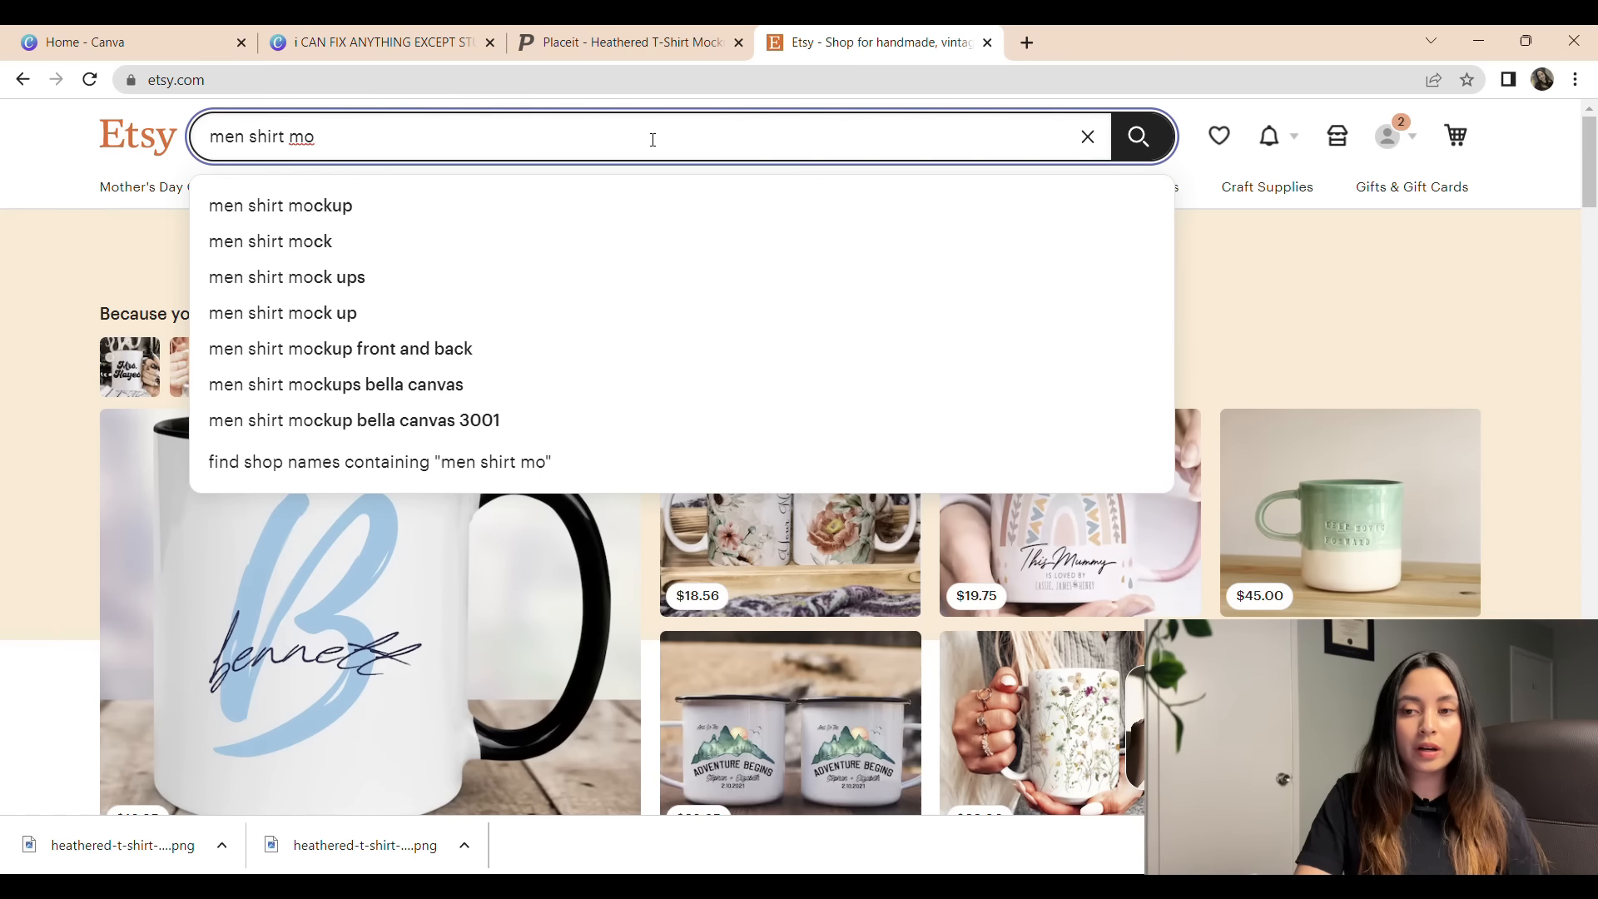
- Search Etsy for "men shirt mockup" and browse the mockup listings
key("Down")
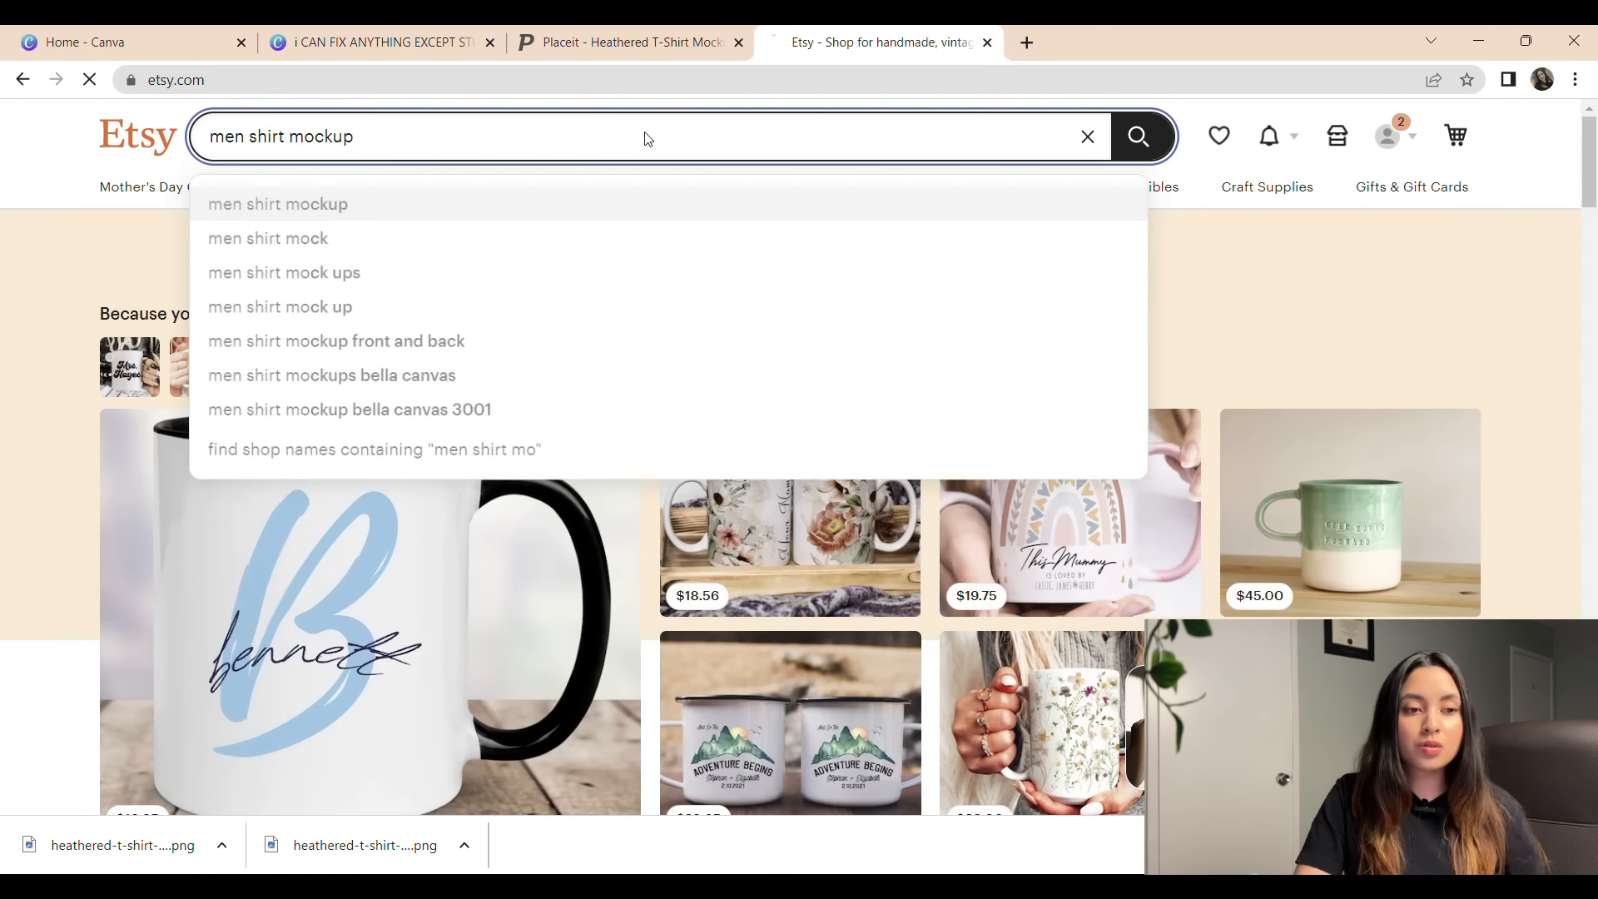
key("Return")
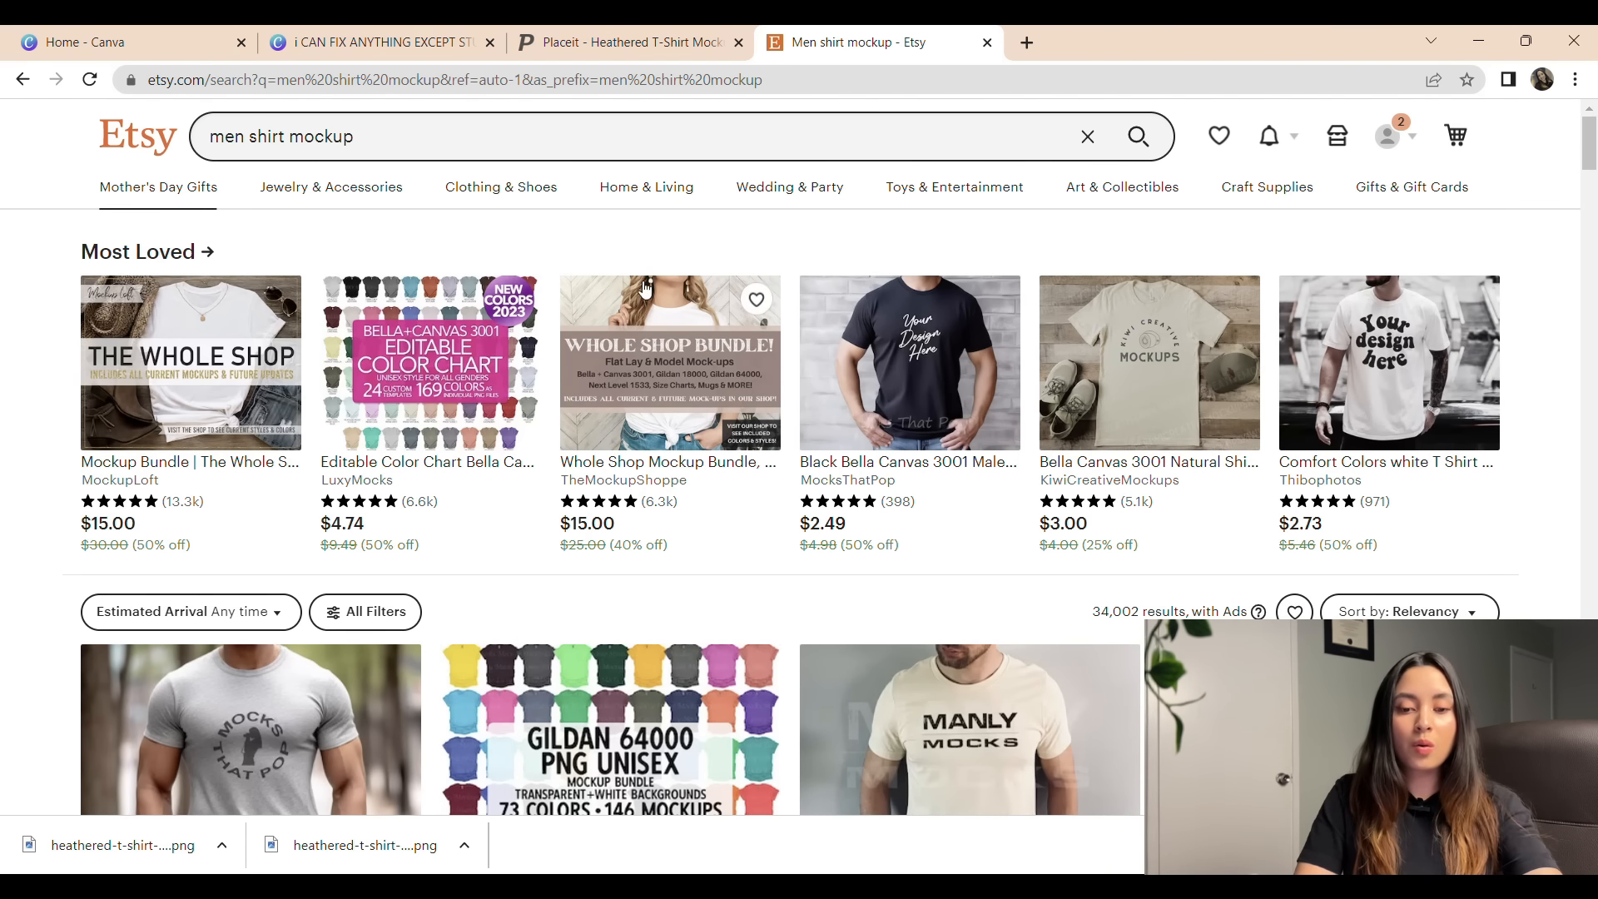
left_click_drag(1592, 162, 1592, 225)
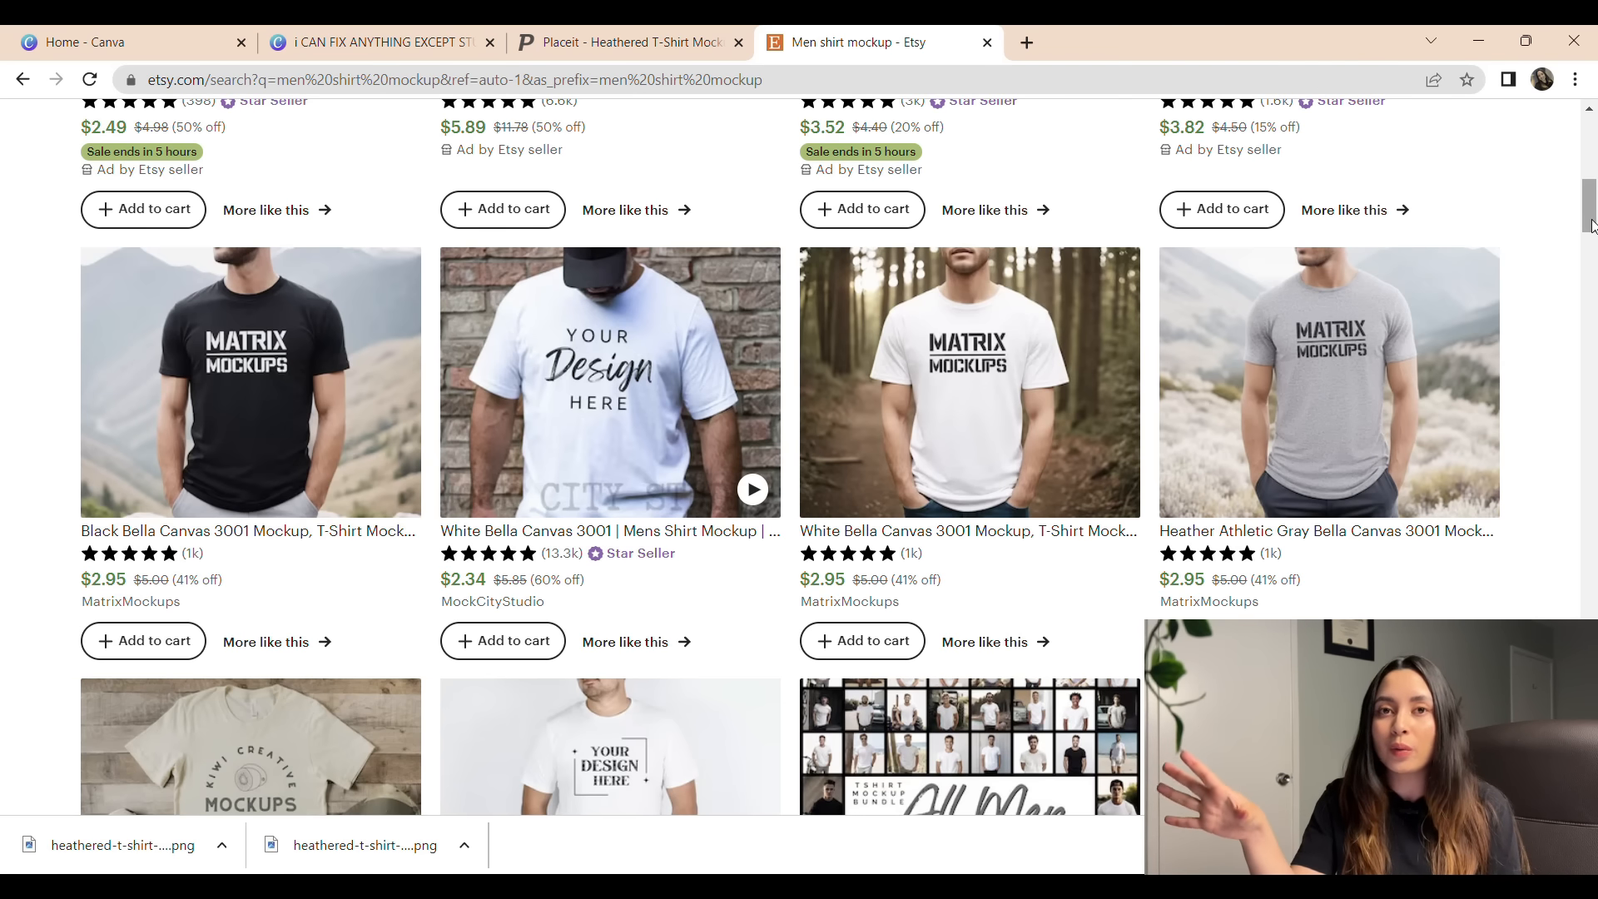
- Look through further men's shirt mockup listings on Etsy, comparing shirt colours, backgrounds and bundles
left_click_drag(1594, 193, 1593, 207)
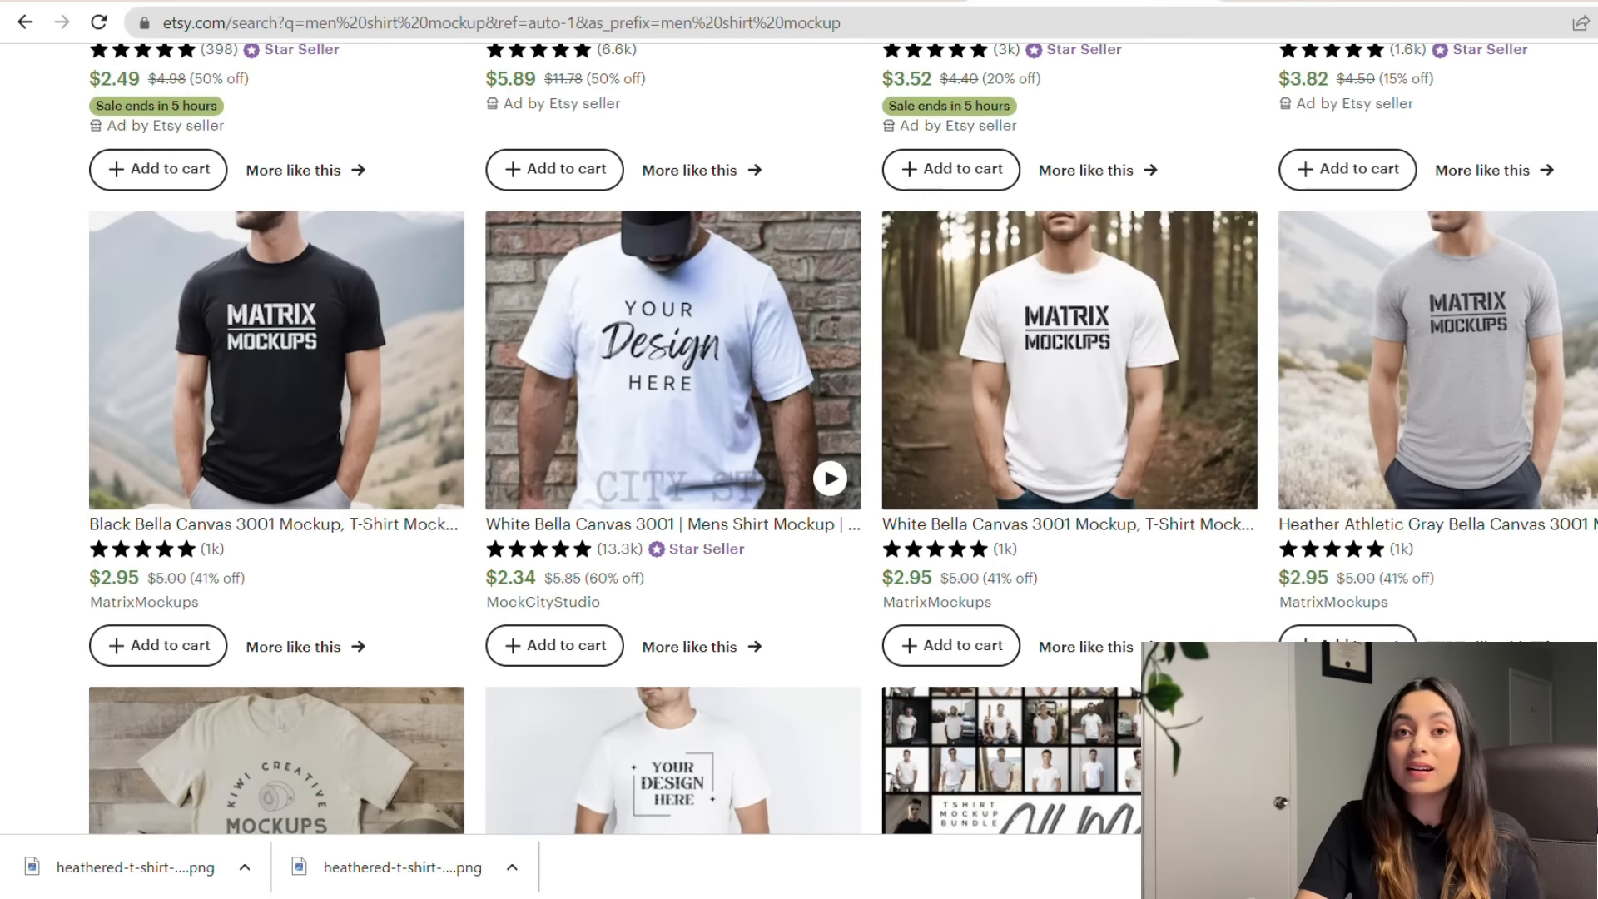
scroll(1593, 207, "down", 2)
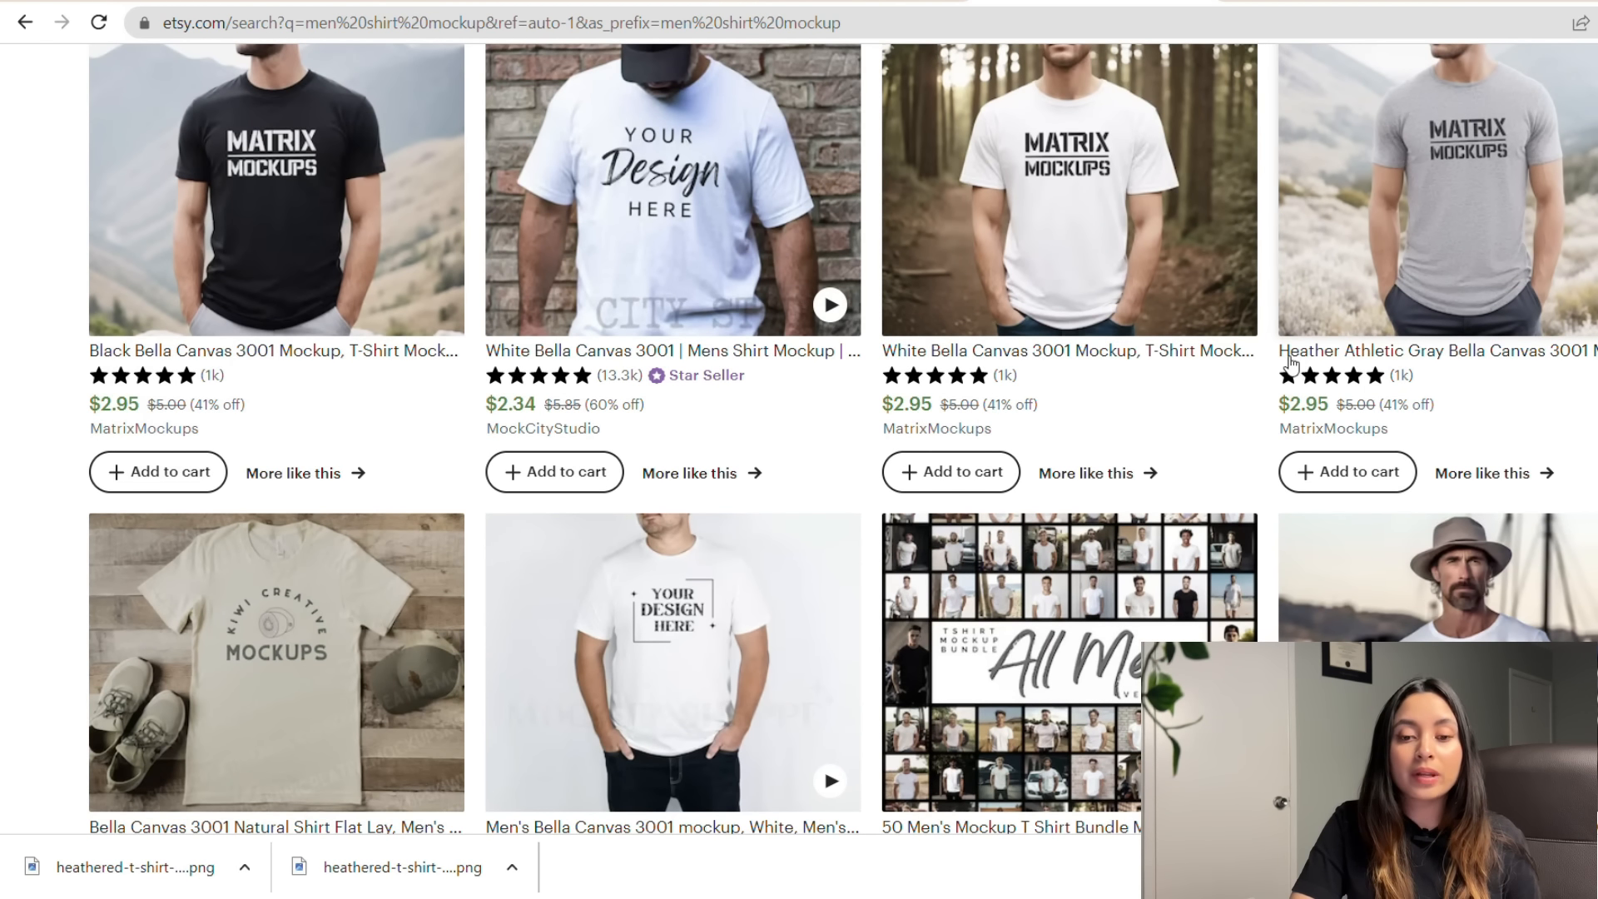
scroll(799, 438, "down", 10)
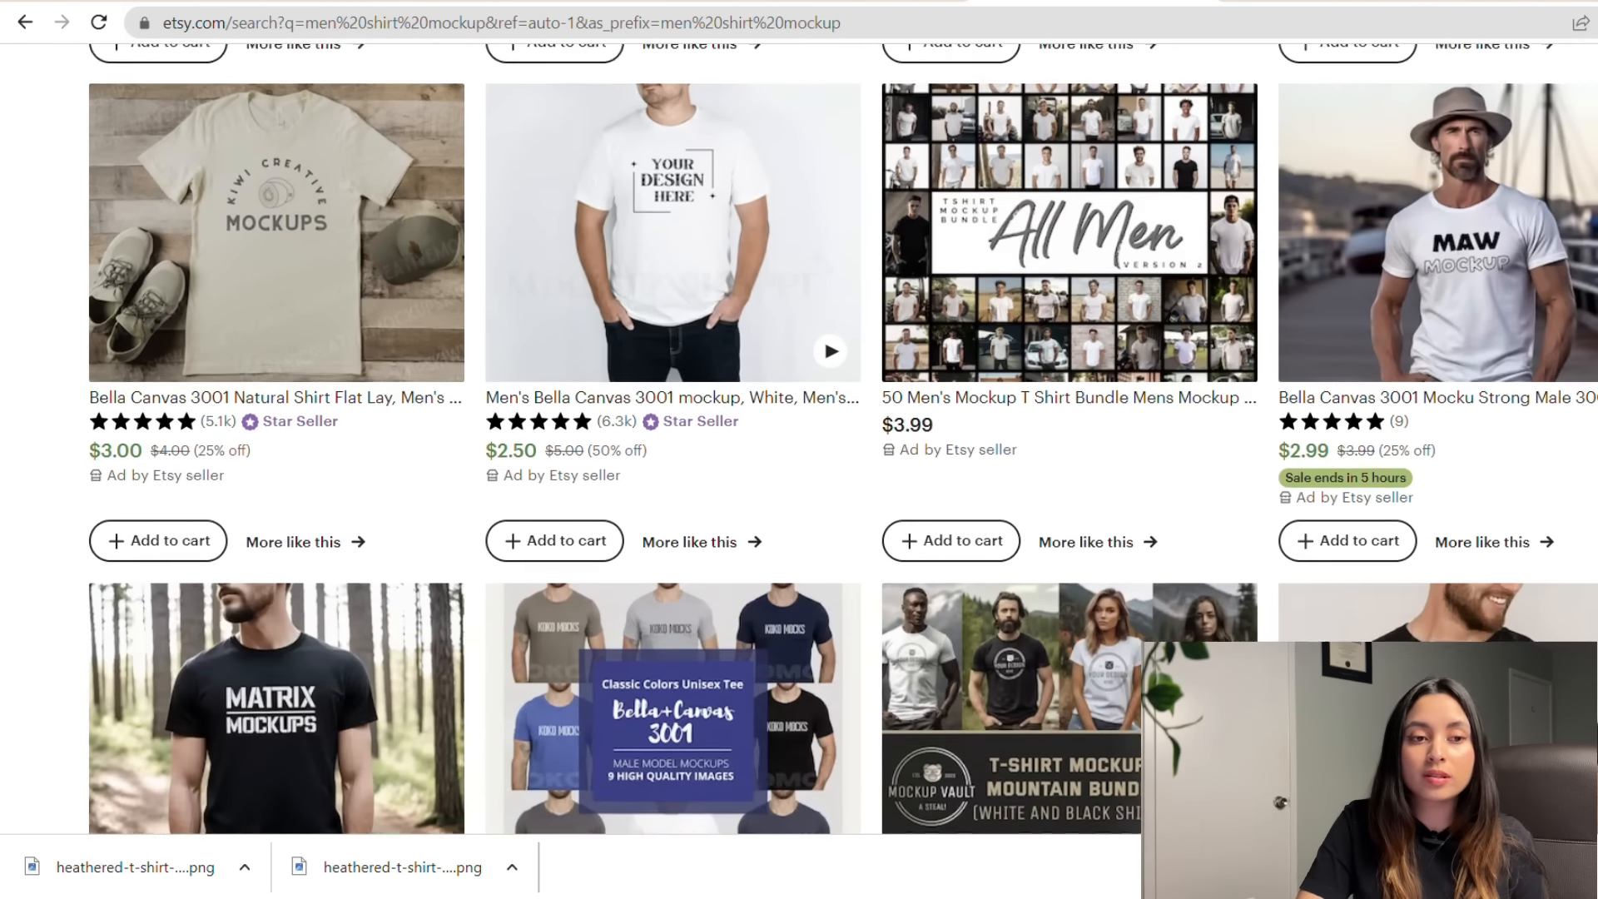
scroll(799, 438, "down", 5)
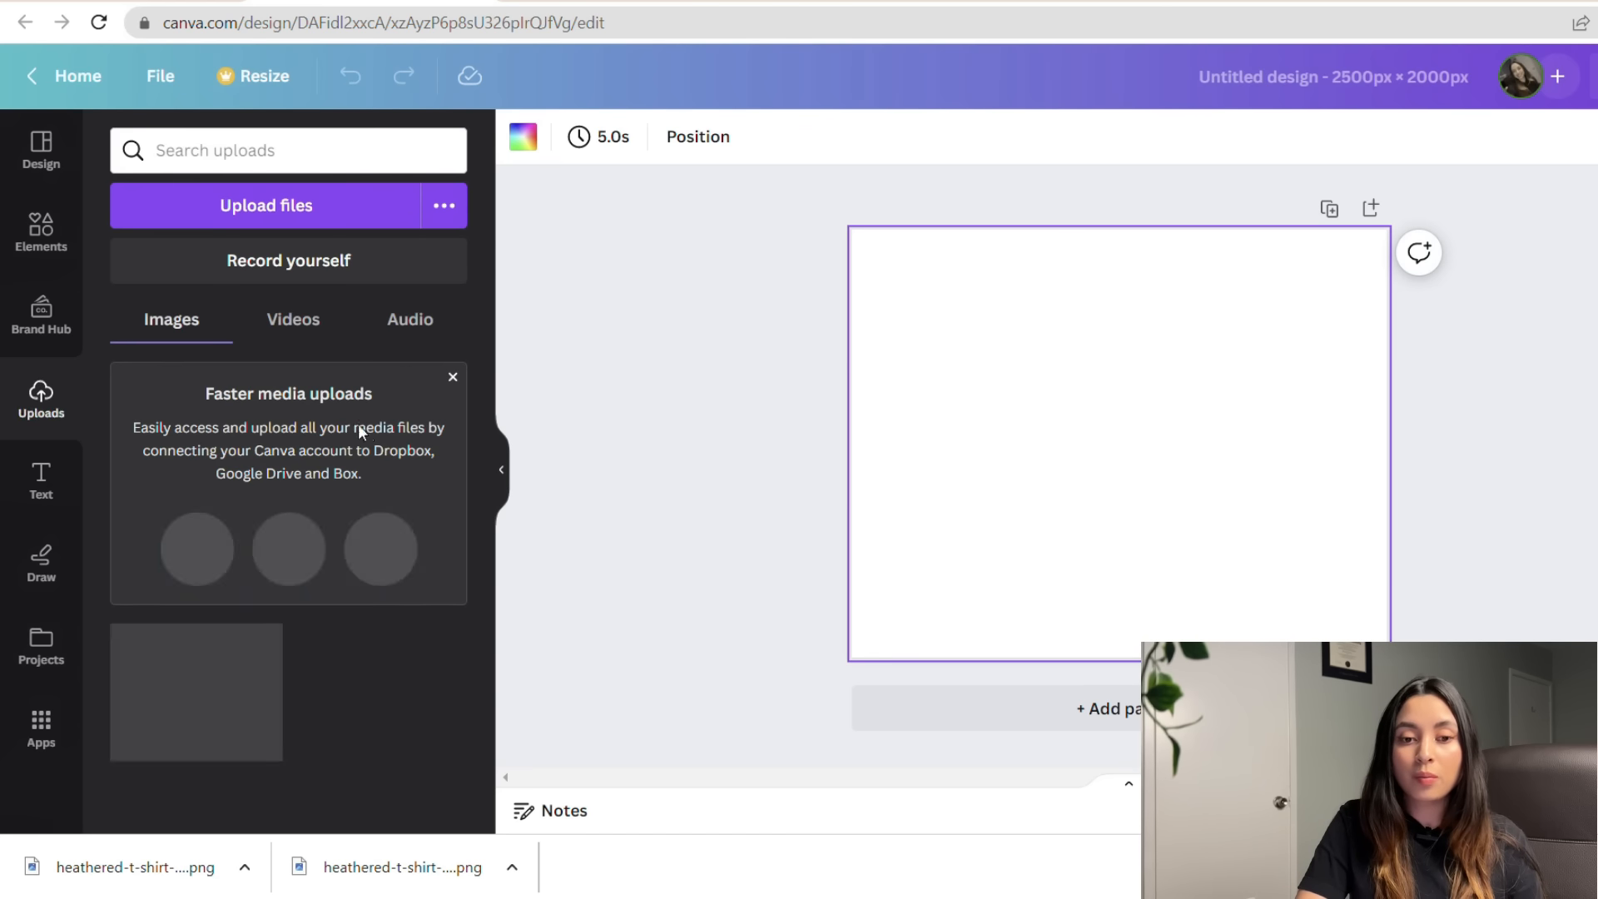
- In the blank 2500 × 2000 px Canva design, place the uploaded olive-green shirt photo and enlarge it to fill the page
left_click_drag(217, 687, 1070, 385)
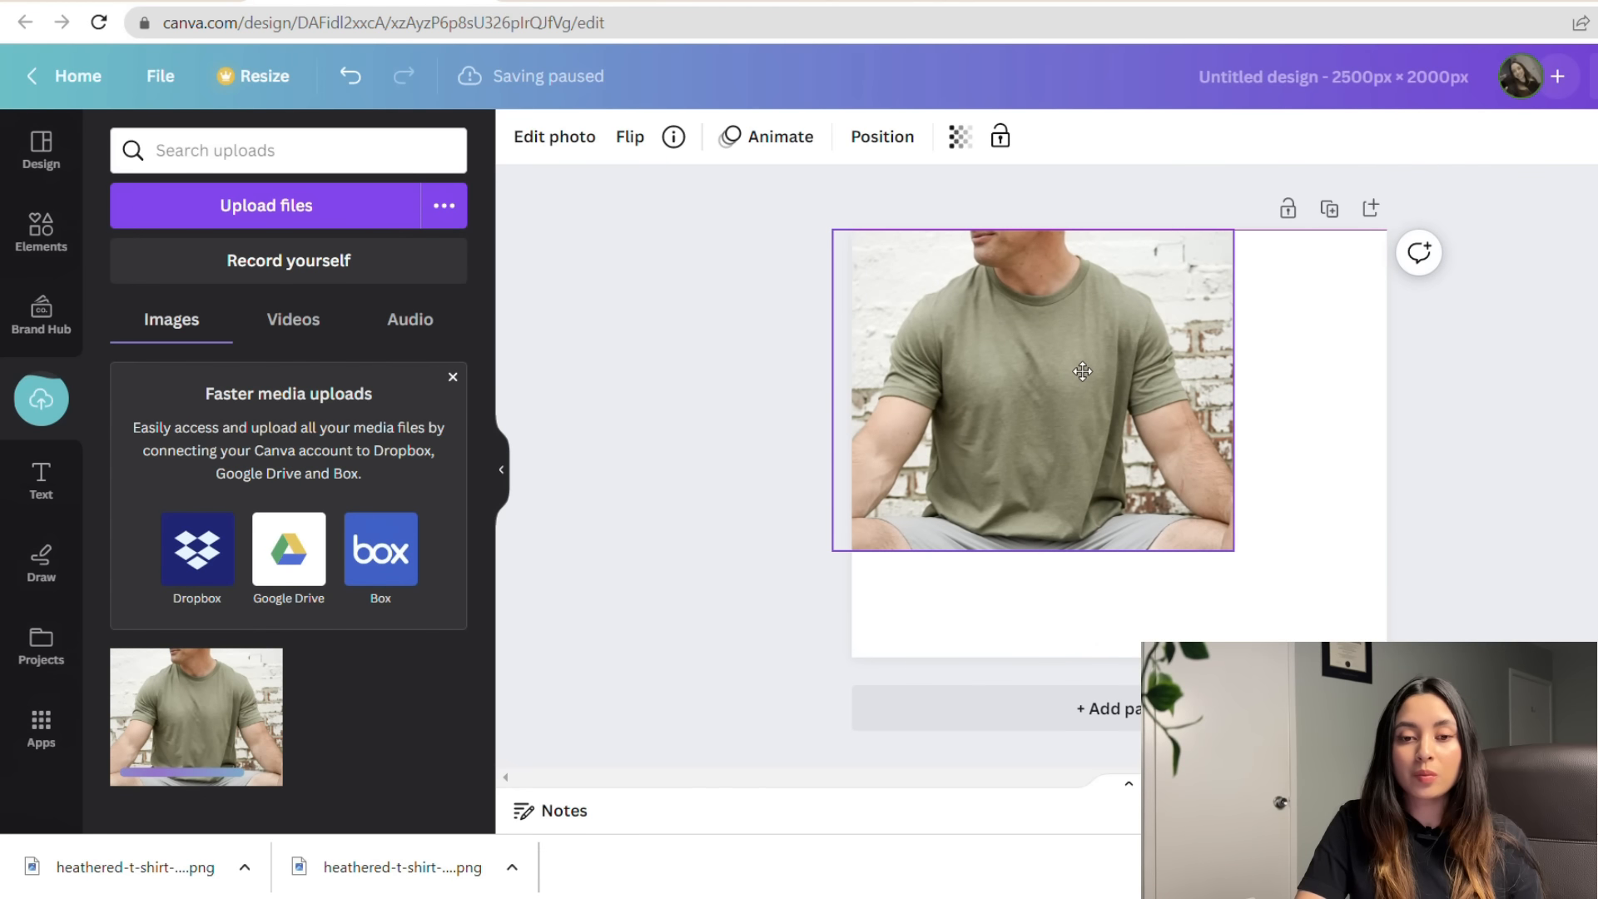
left_click_drag(1303, 578, 1445, 627)
left_click_drag(1176, 461, 1182, 459)
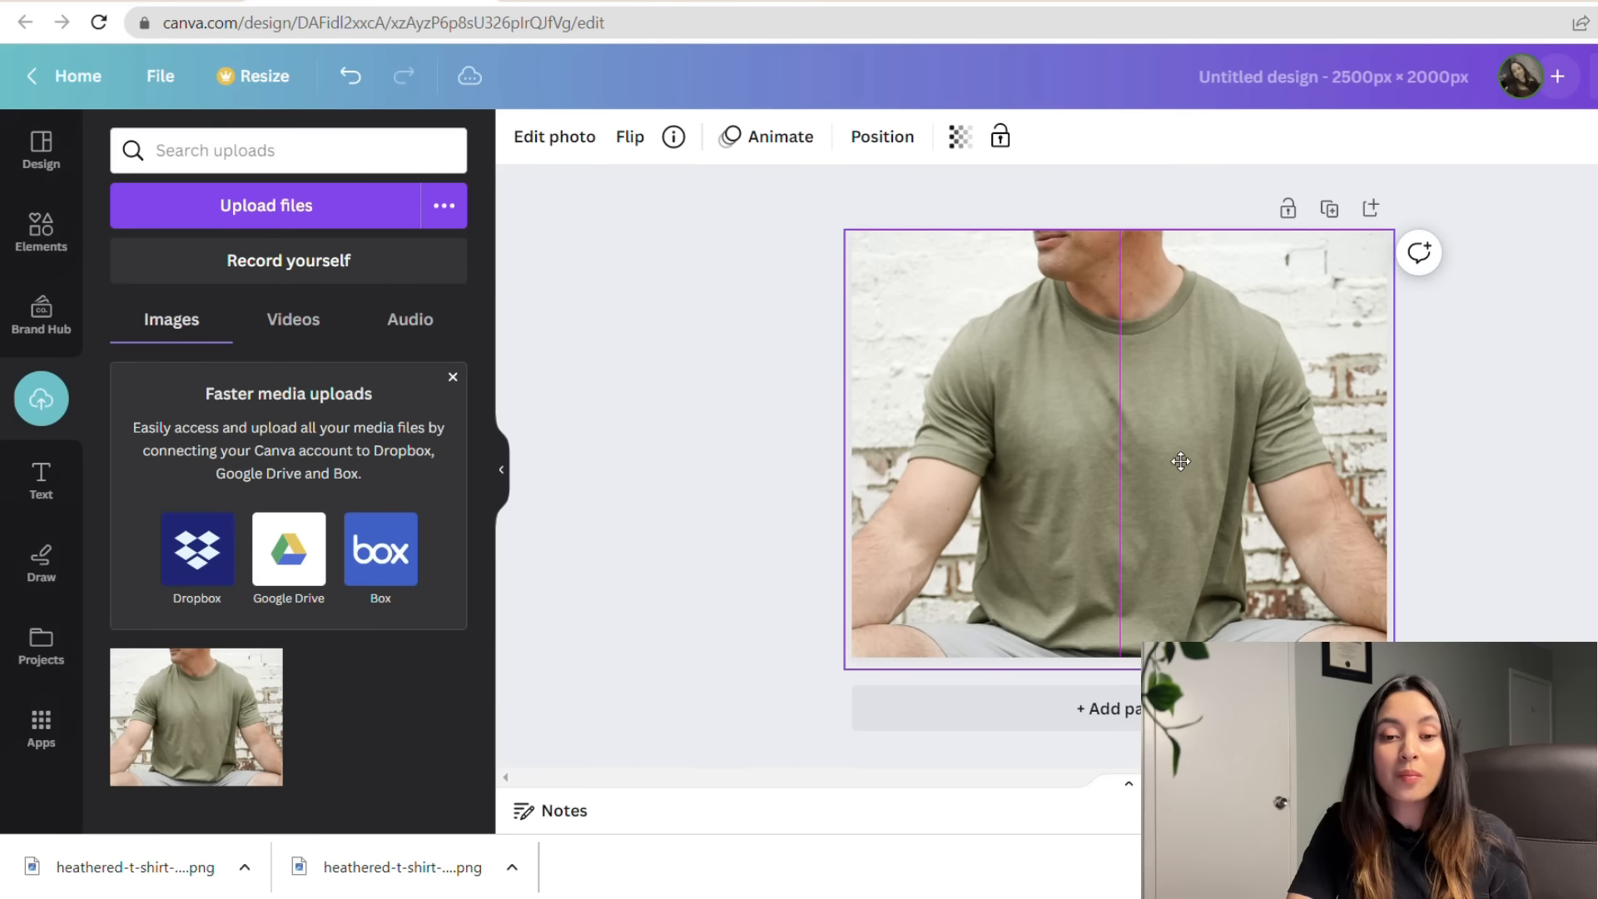
left_click(657, 449)
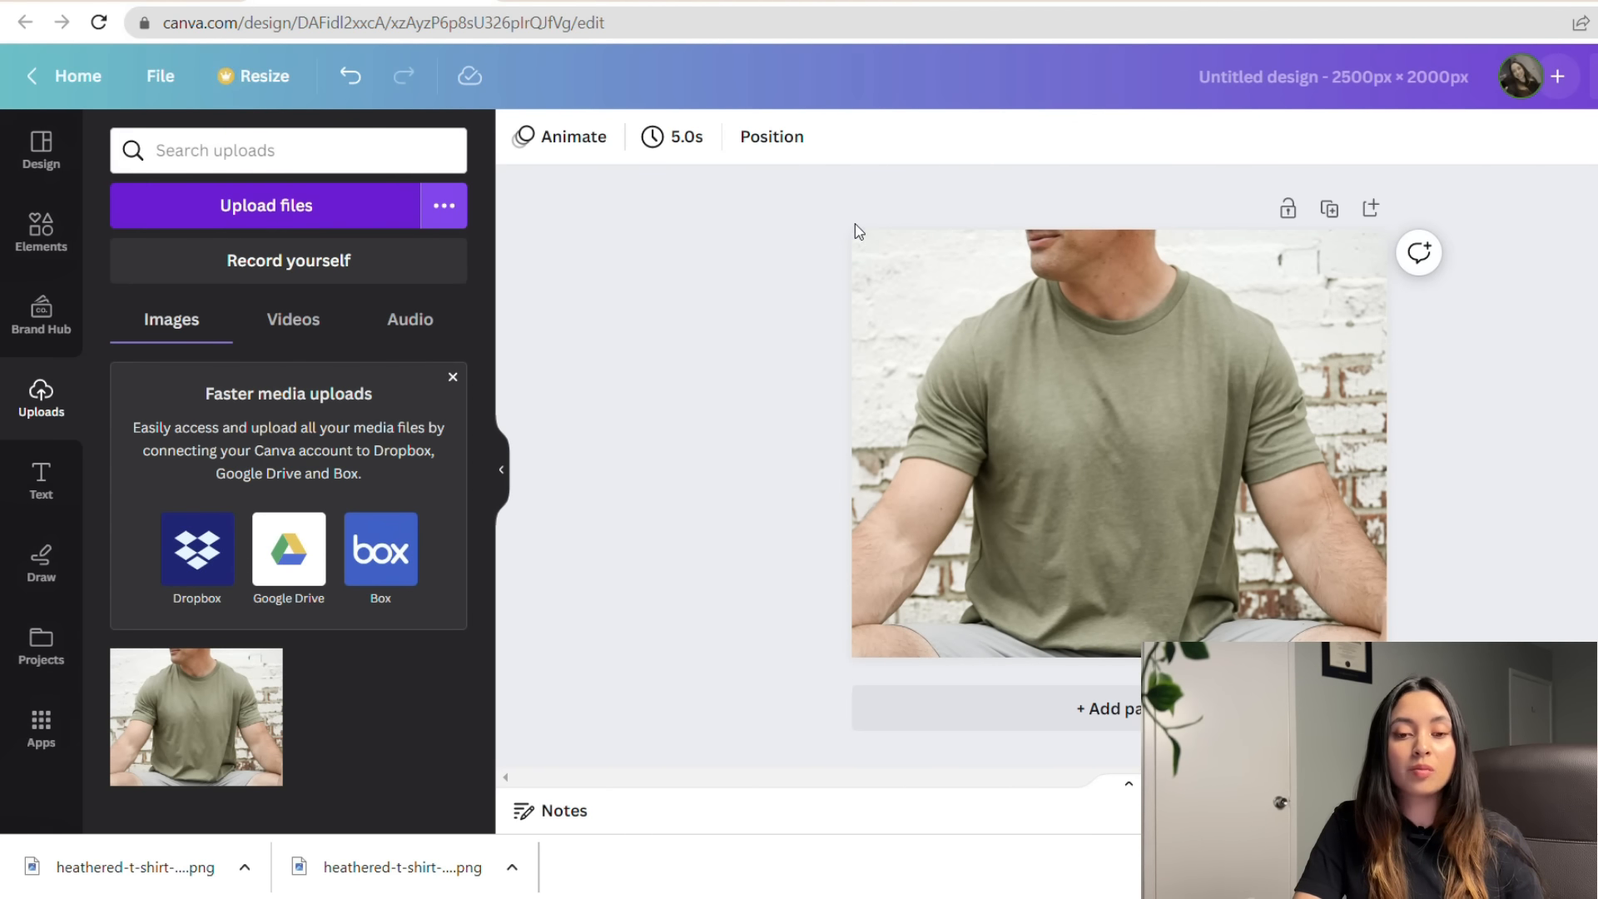
- Upload the black-text "I CAN FIX ANYTHING EXCEPT STUPID" design, place it on the green shirt, and scale it down on the chest
double_click(1037, 256)
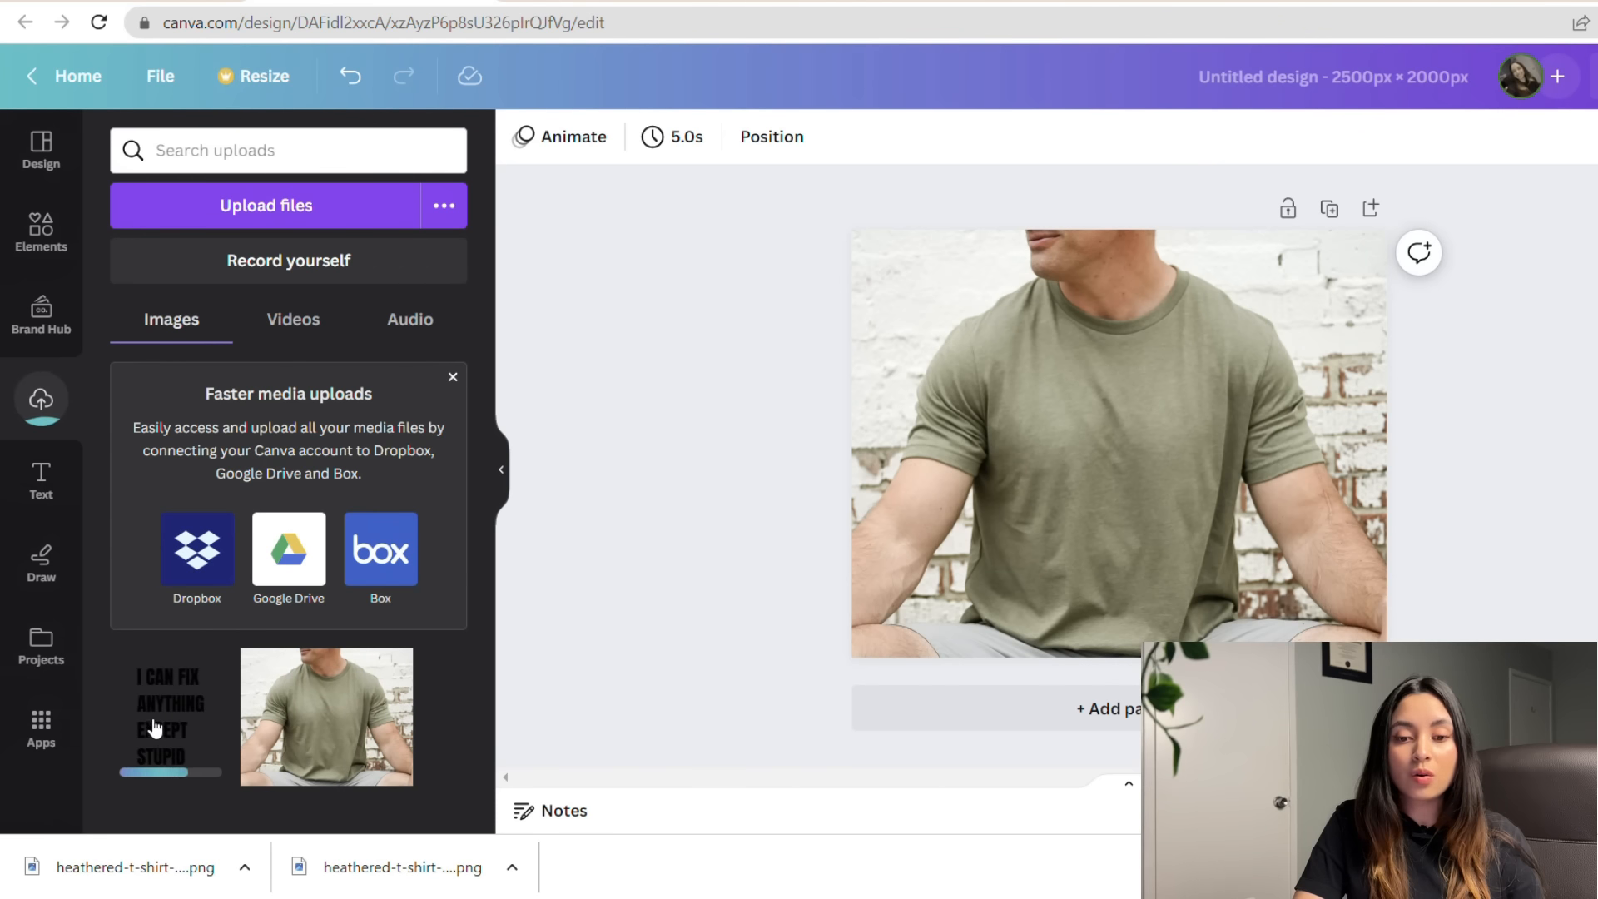
left_click(154, 728)
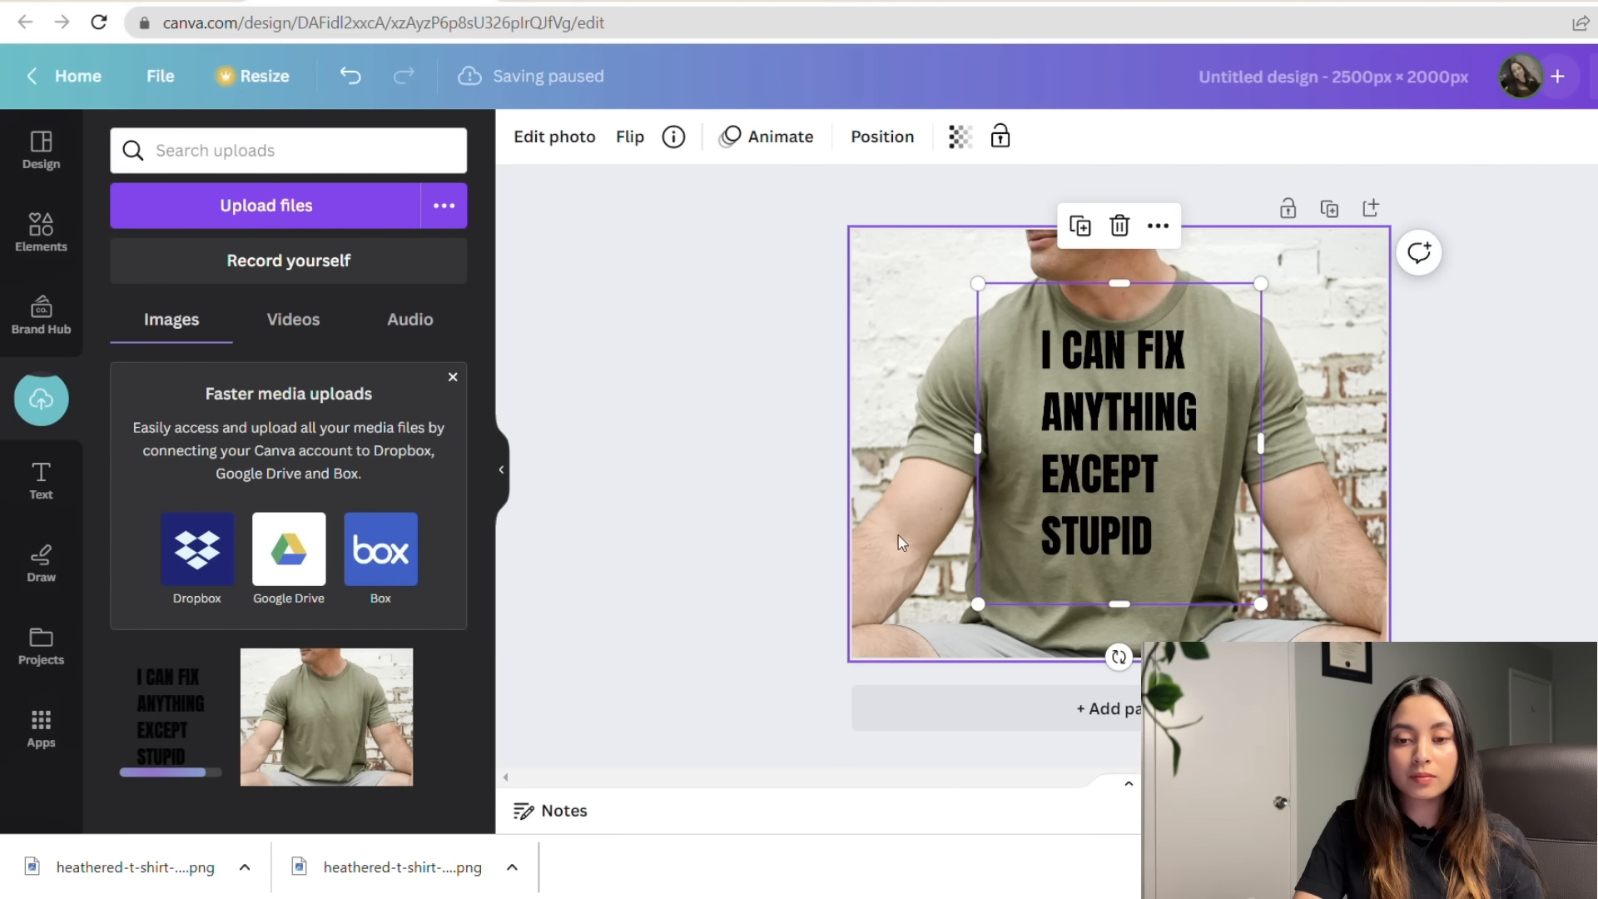
left_click_drag(1194, 366, 1216, 389)
left_click_drag(1121, 478, 1128, 457)
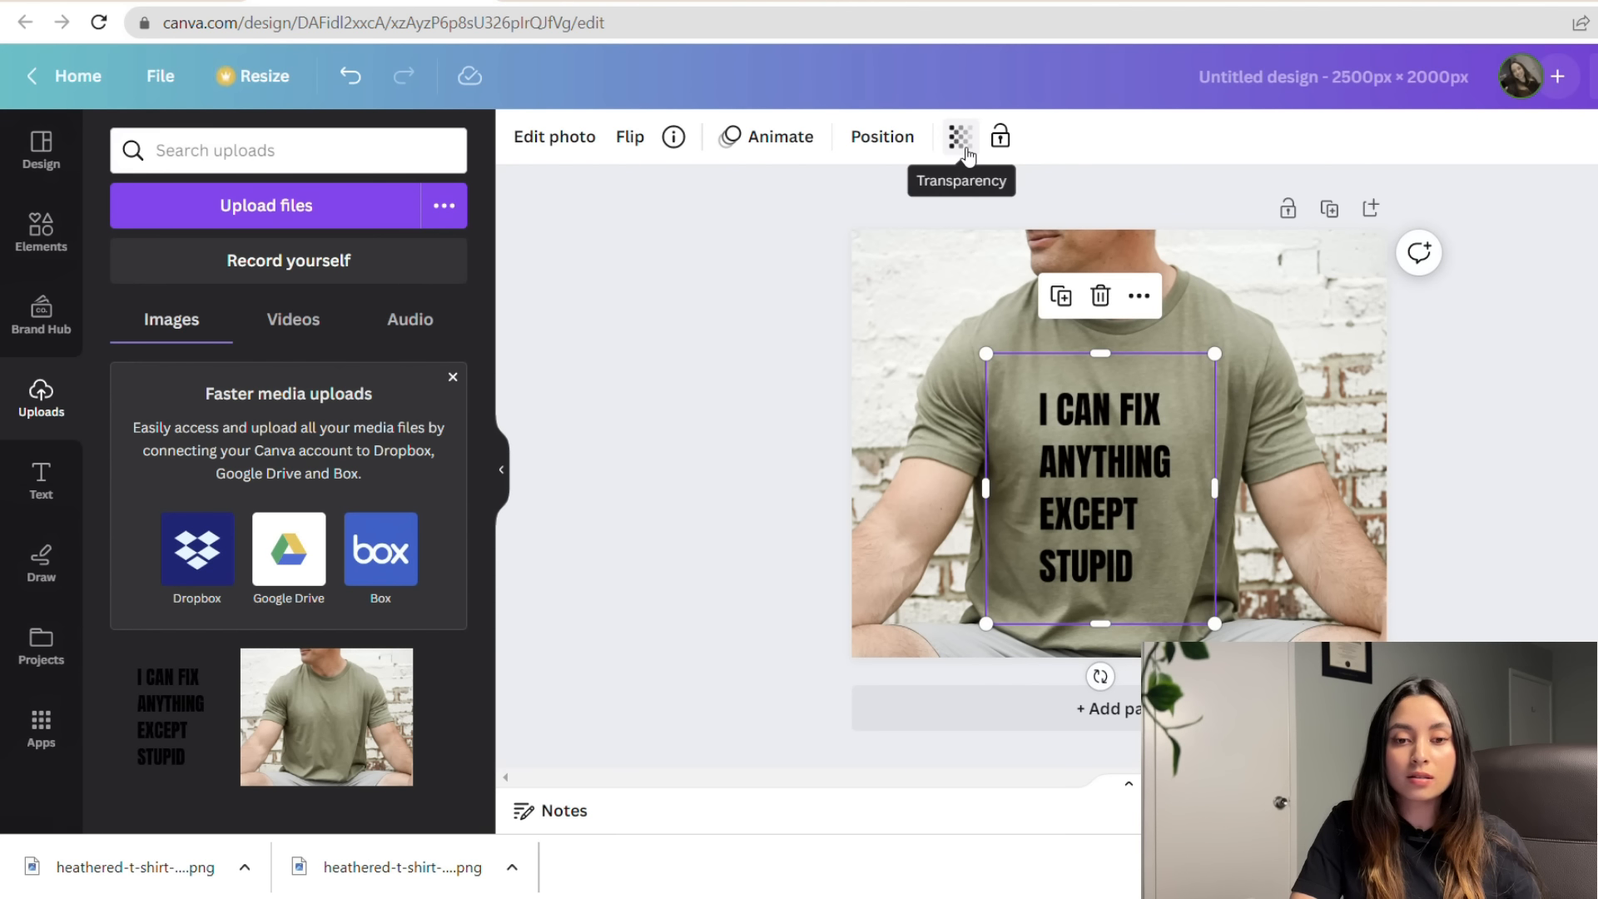
- Lower the shirt text's opacity slightly so it blends with the fabric, and open the download options for the mockup
left_click(963, 143)
left_click_drag(962, 234, 949, 233)
left_click(811, 469)
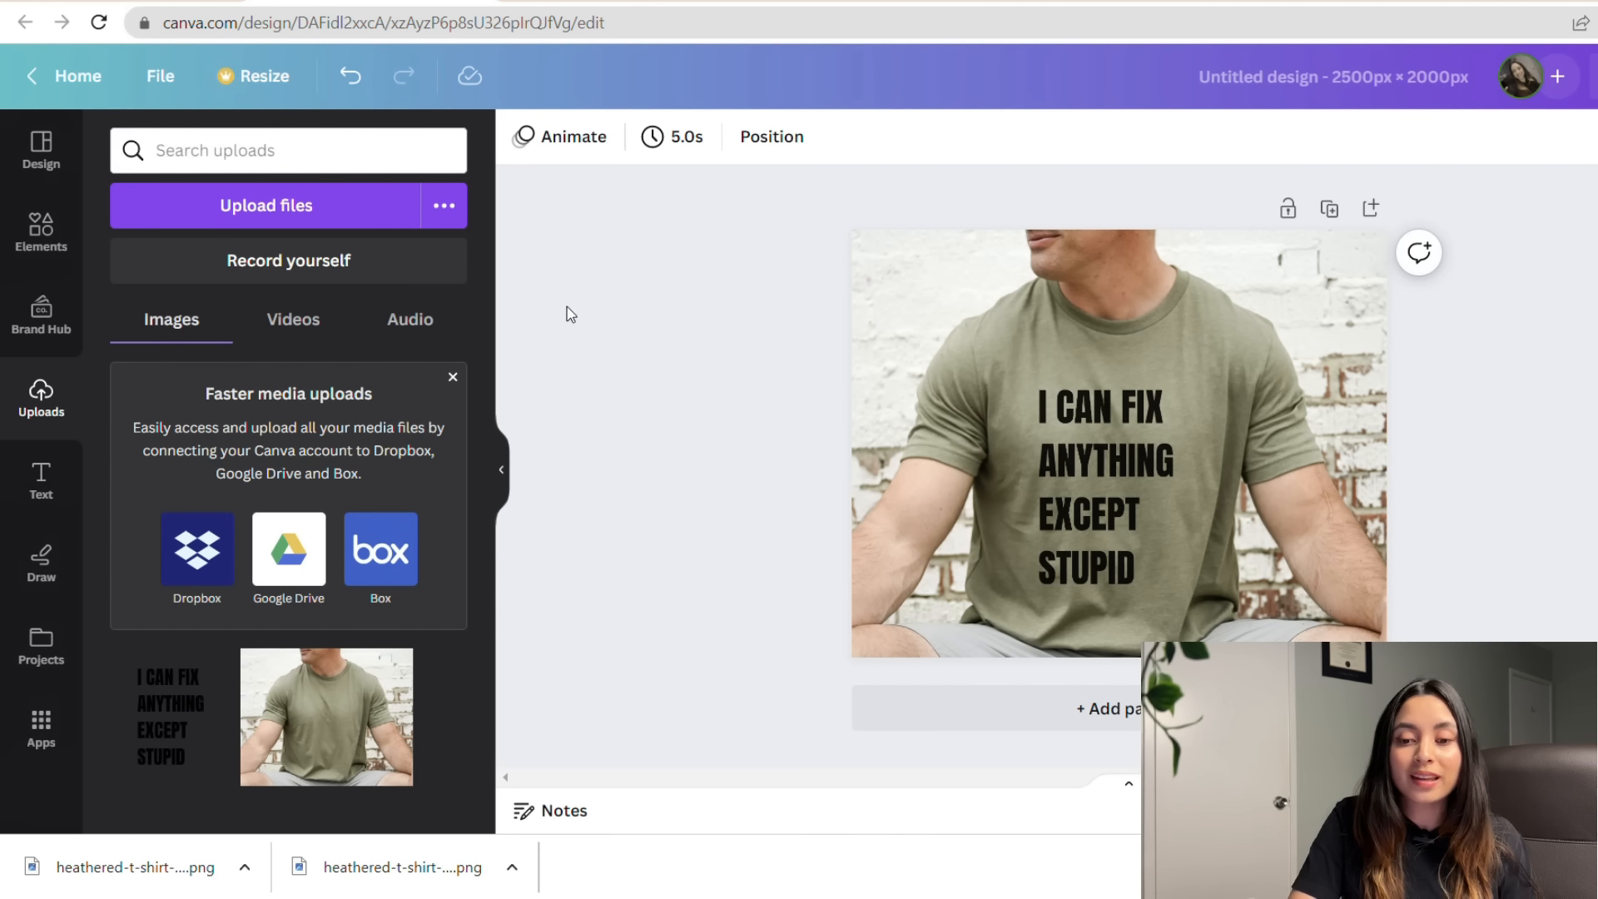
left_click(160, 76)
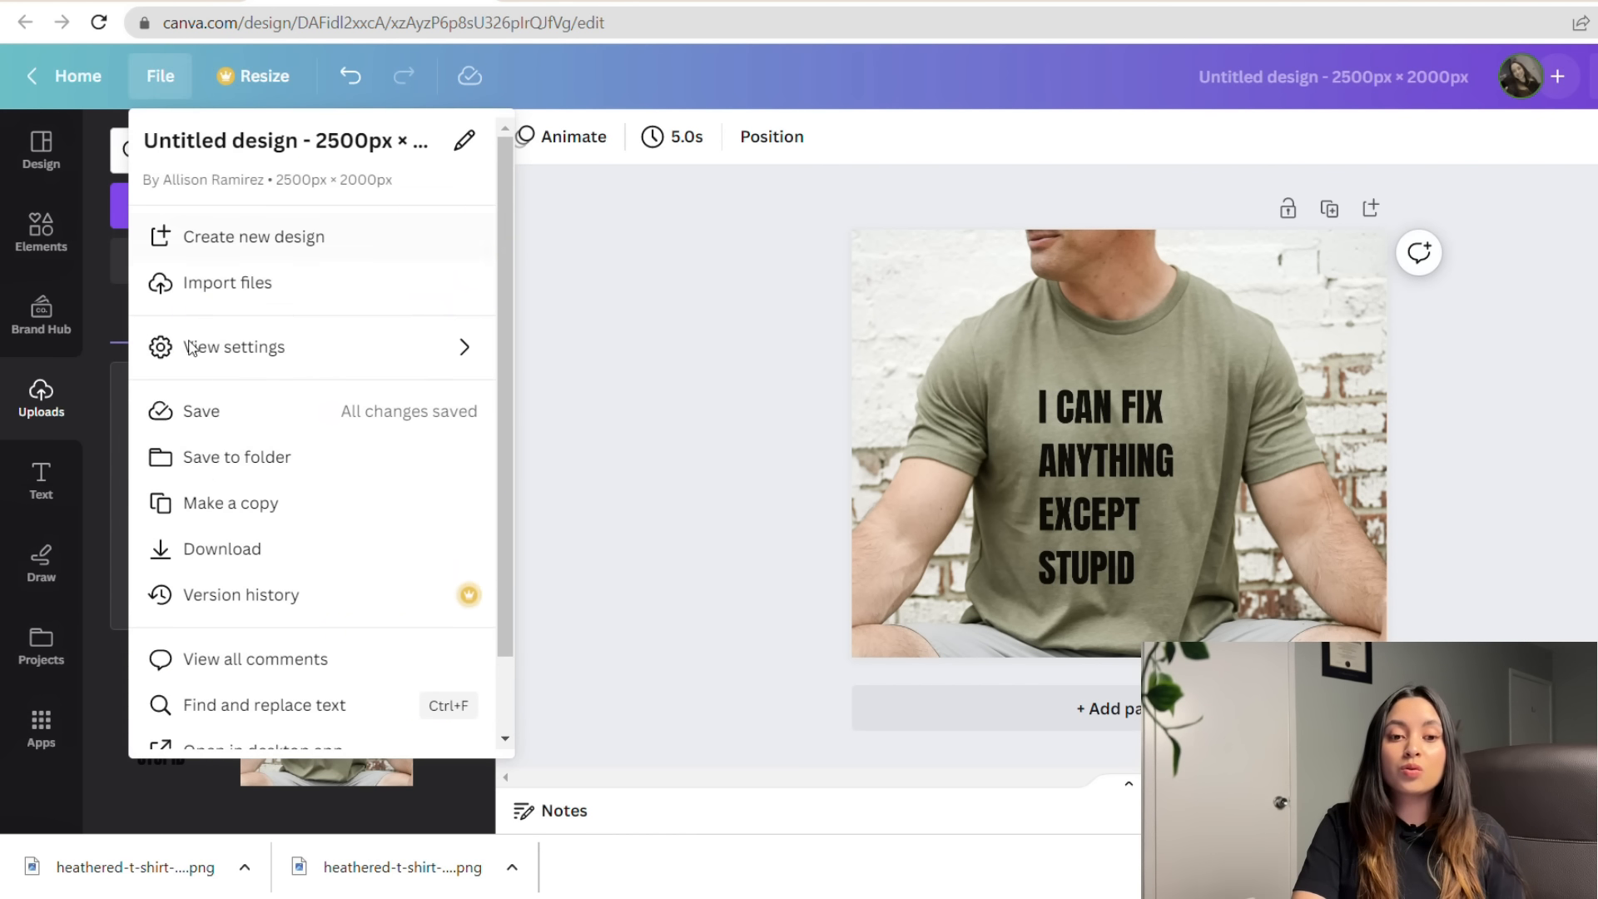
left_click(246, 545)
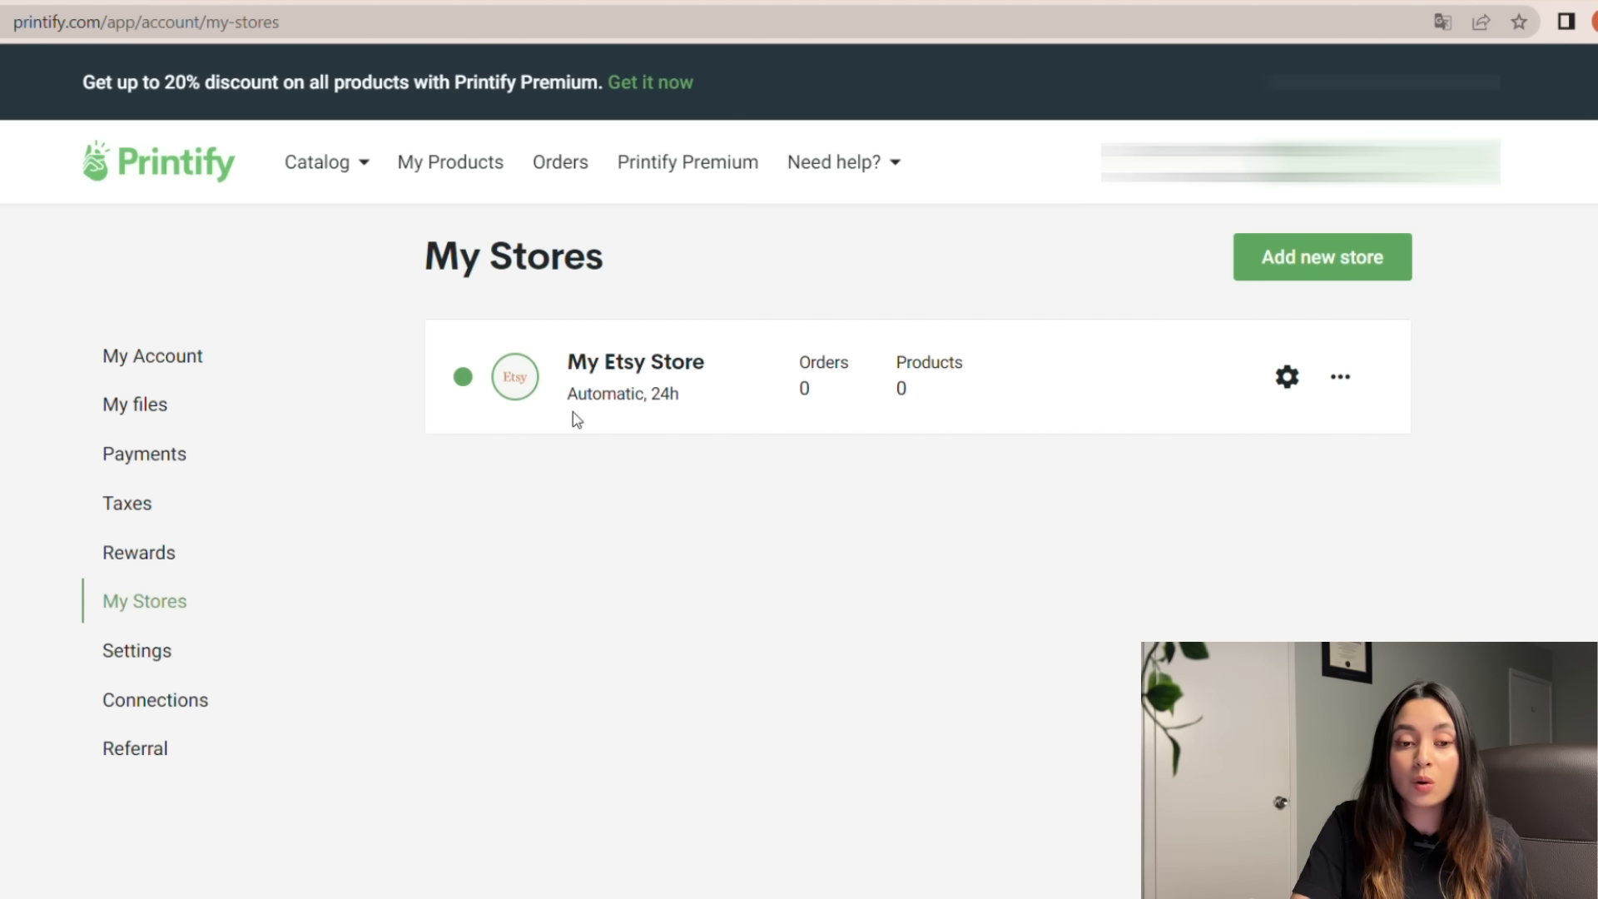
- In Printify, browse the men's T-shirts, add the Bella+Canvas 3001 Unisex Jersey Short Sleeve Tee to favourites and open its product page
mouse_move(336, 167)
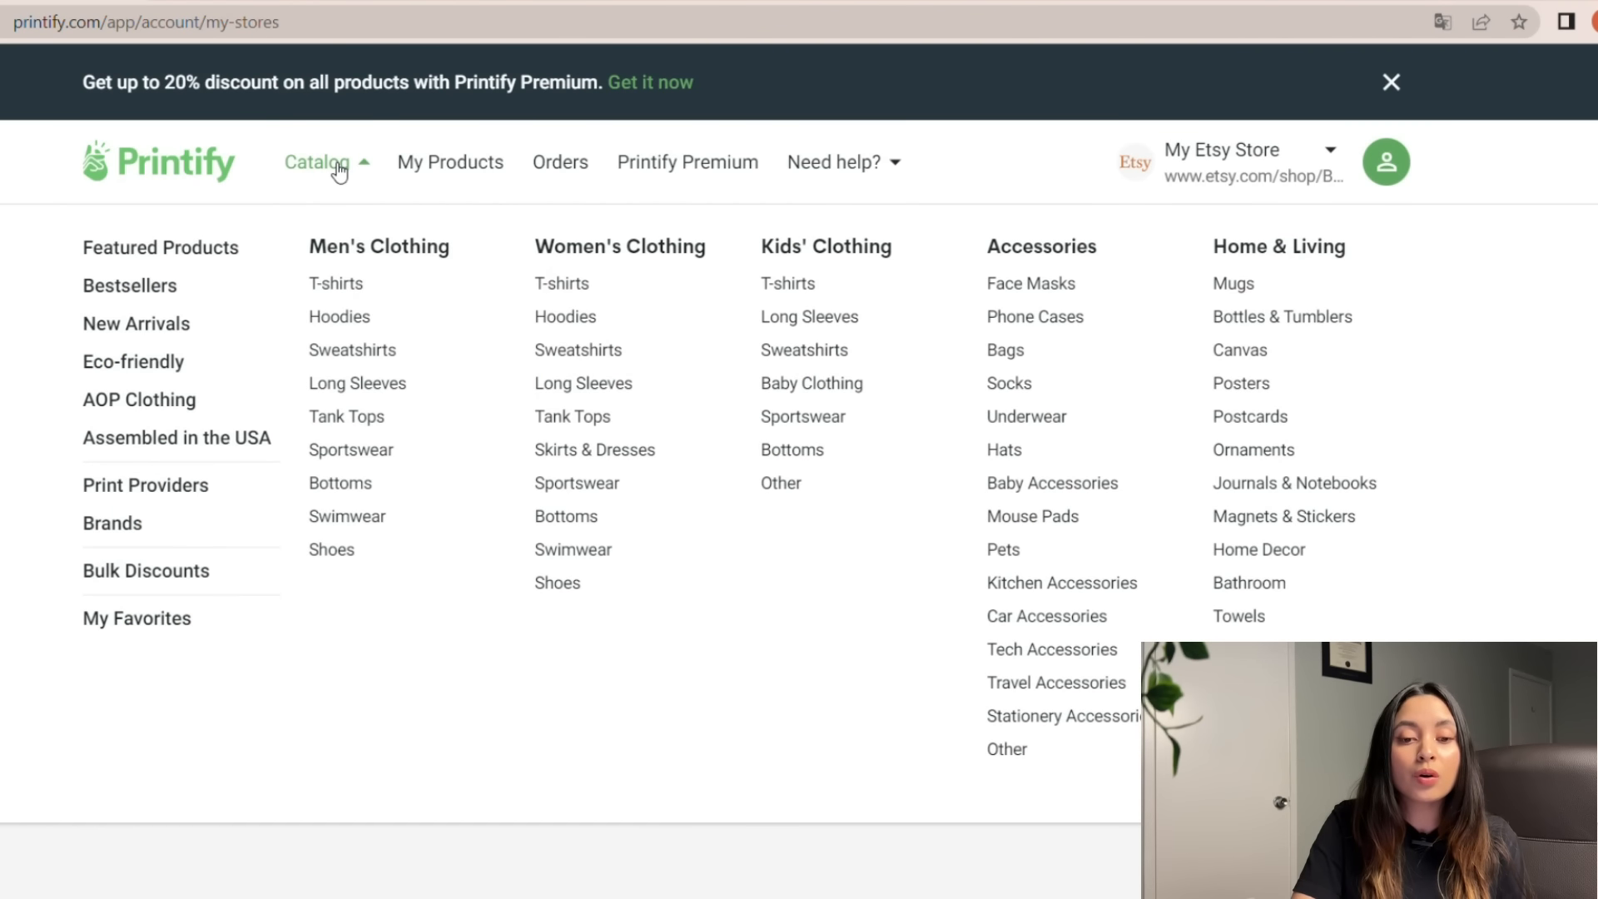
left_click(353, 287)
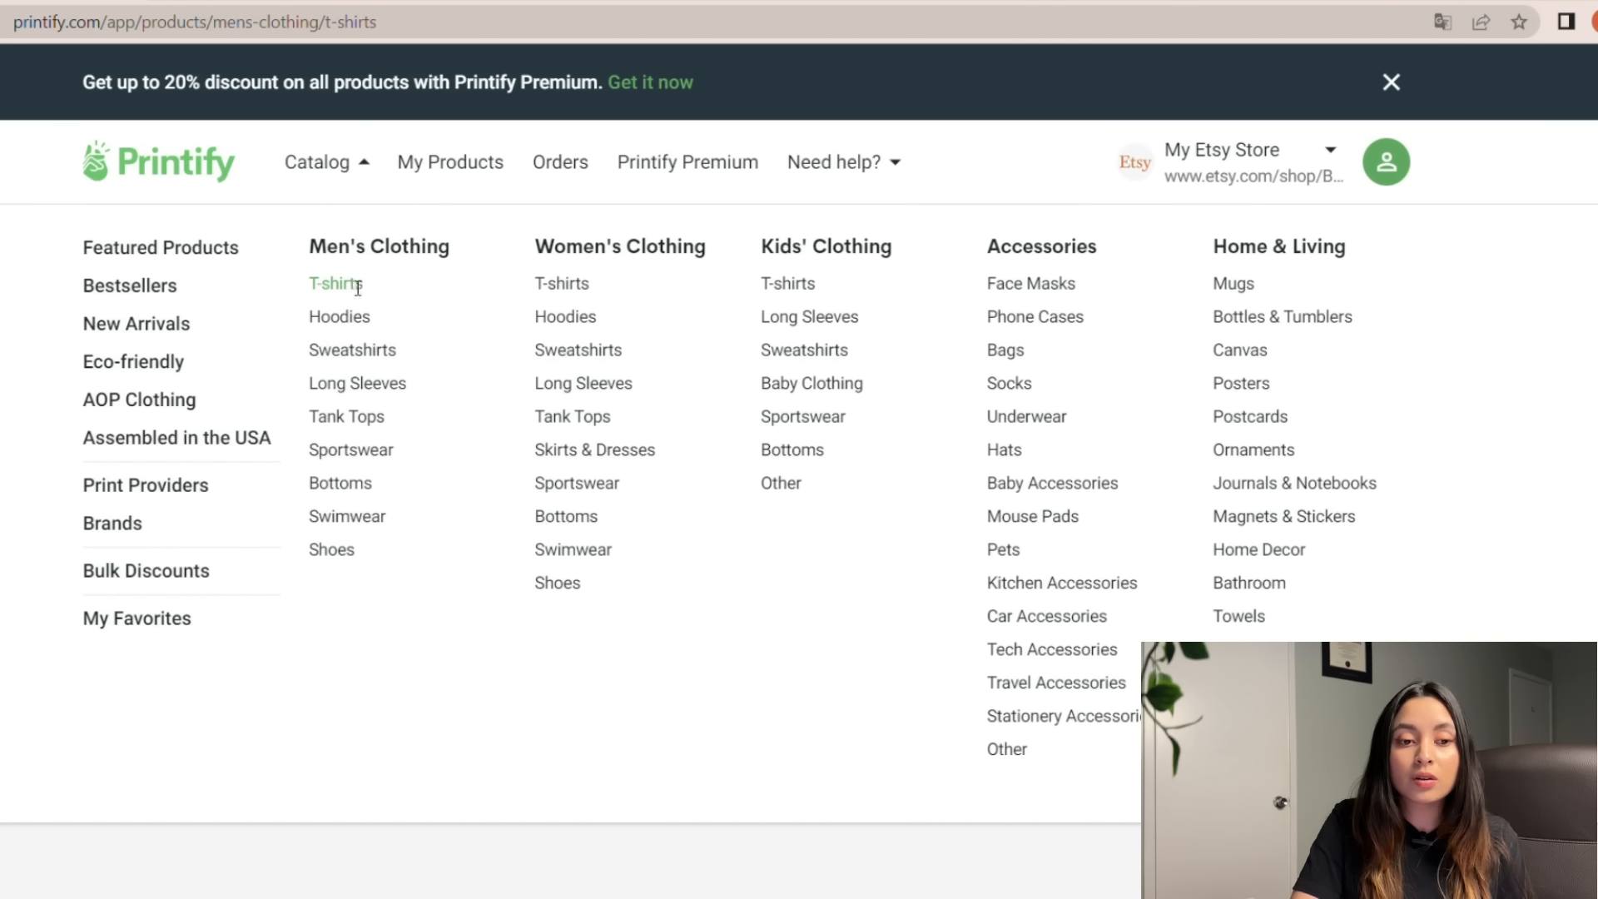
scroll(745, 550, "down", 10)
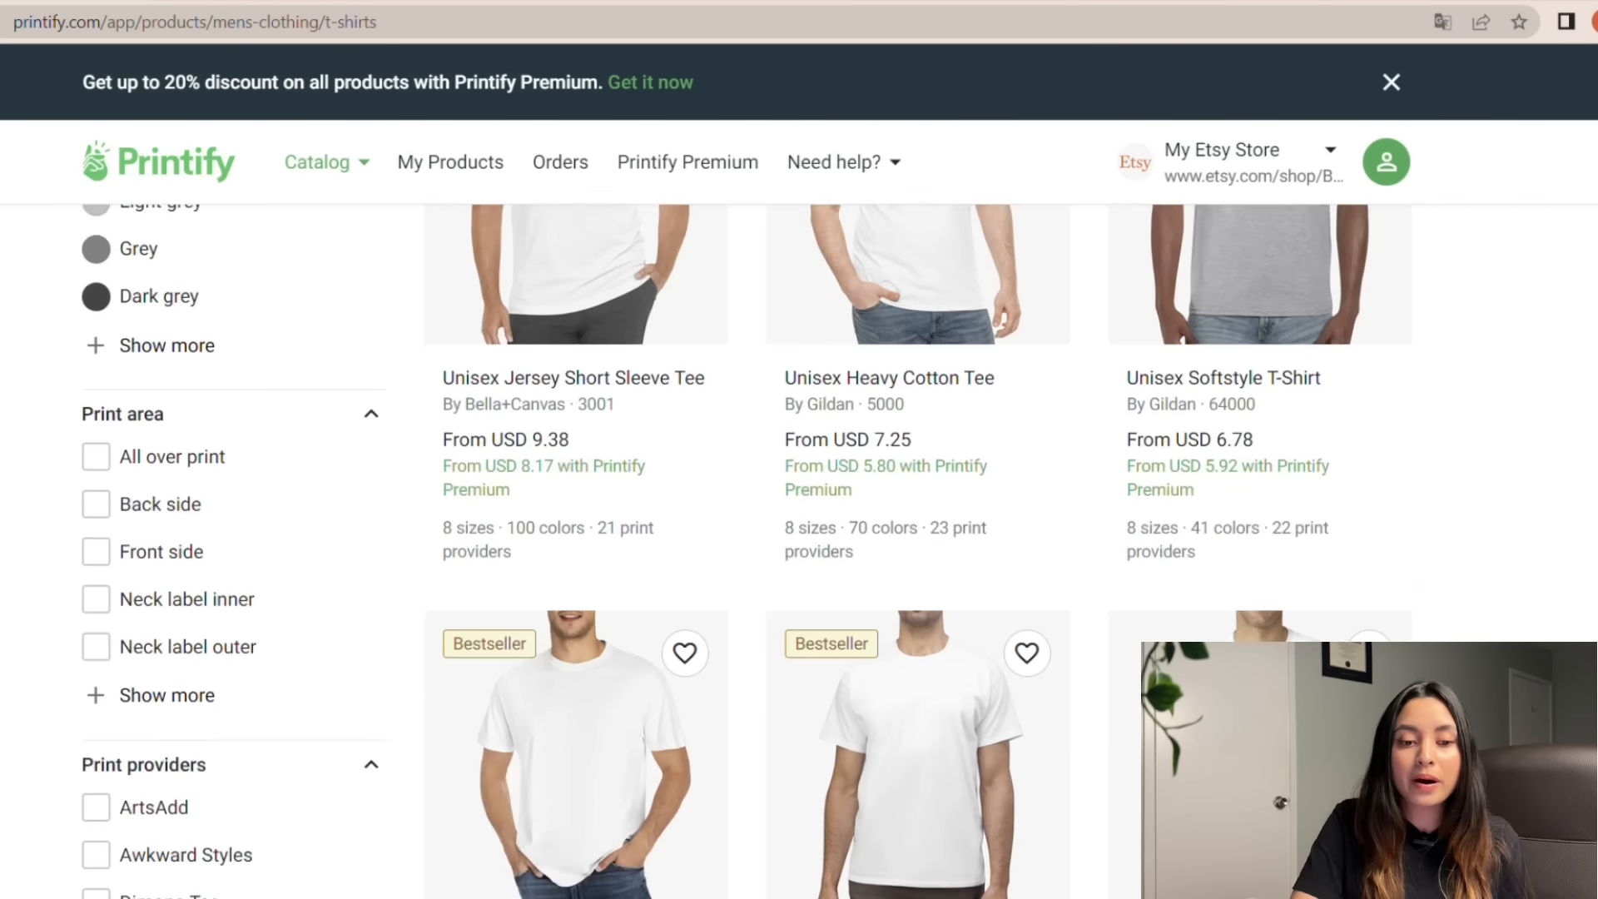
scroll(745, 550, "up", 8)
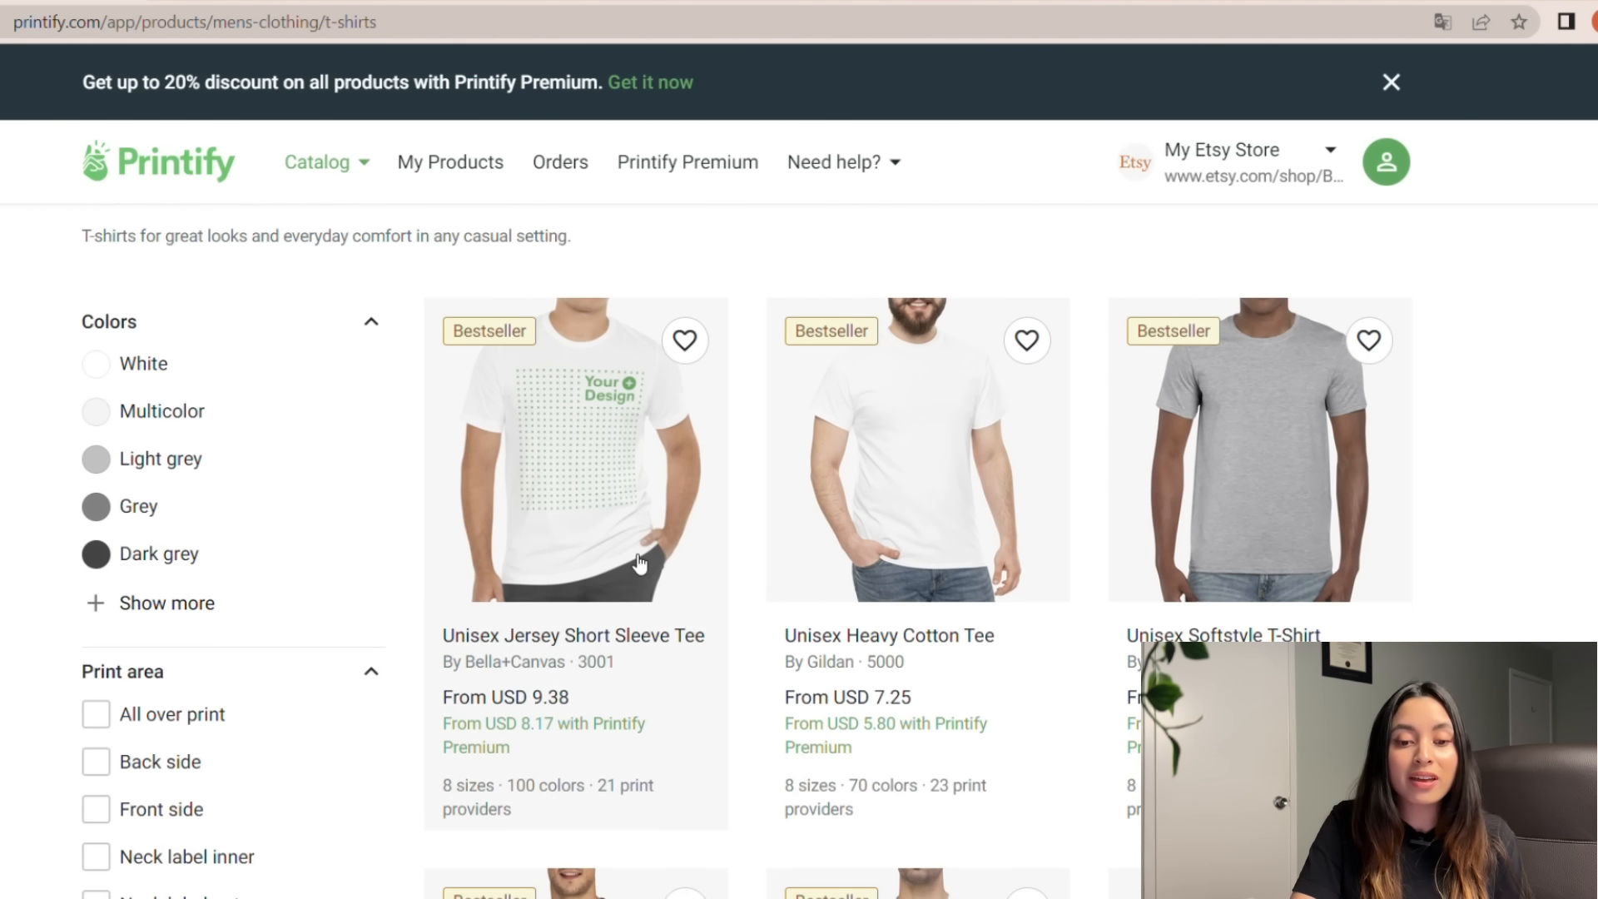
left_click(685, 345)
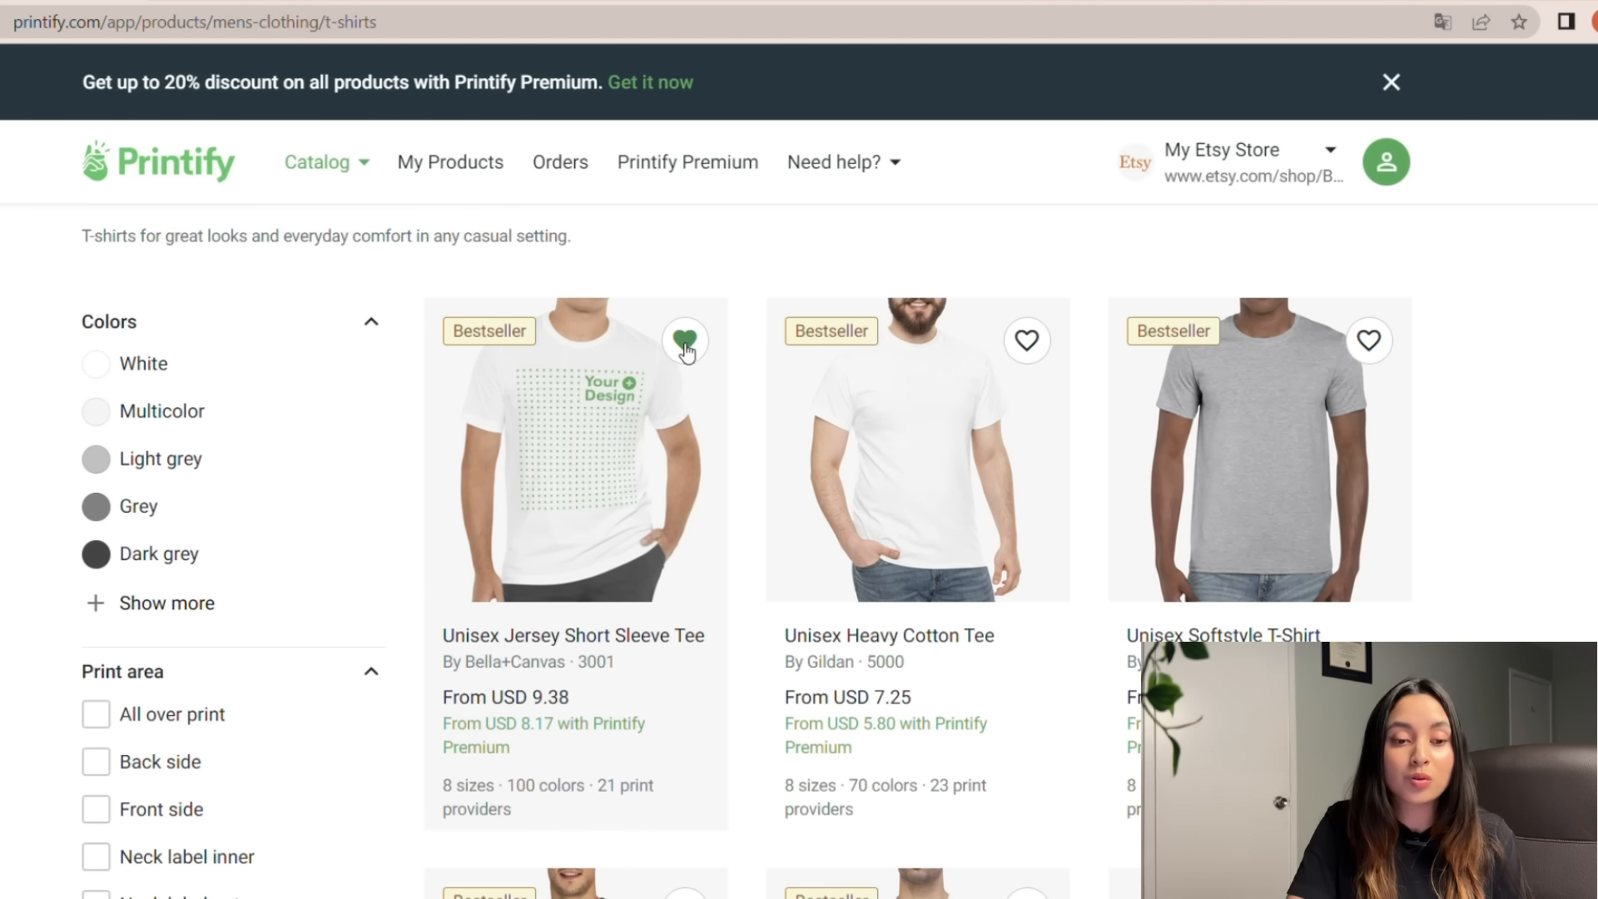
left_click(596, 542)
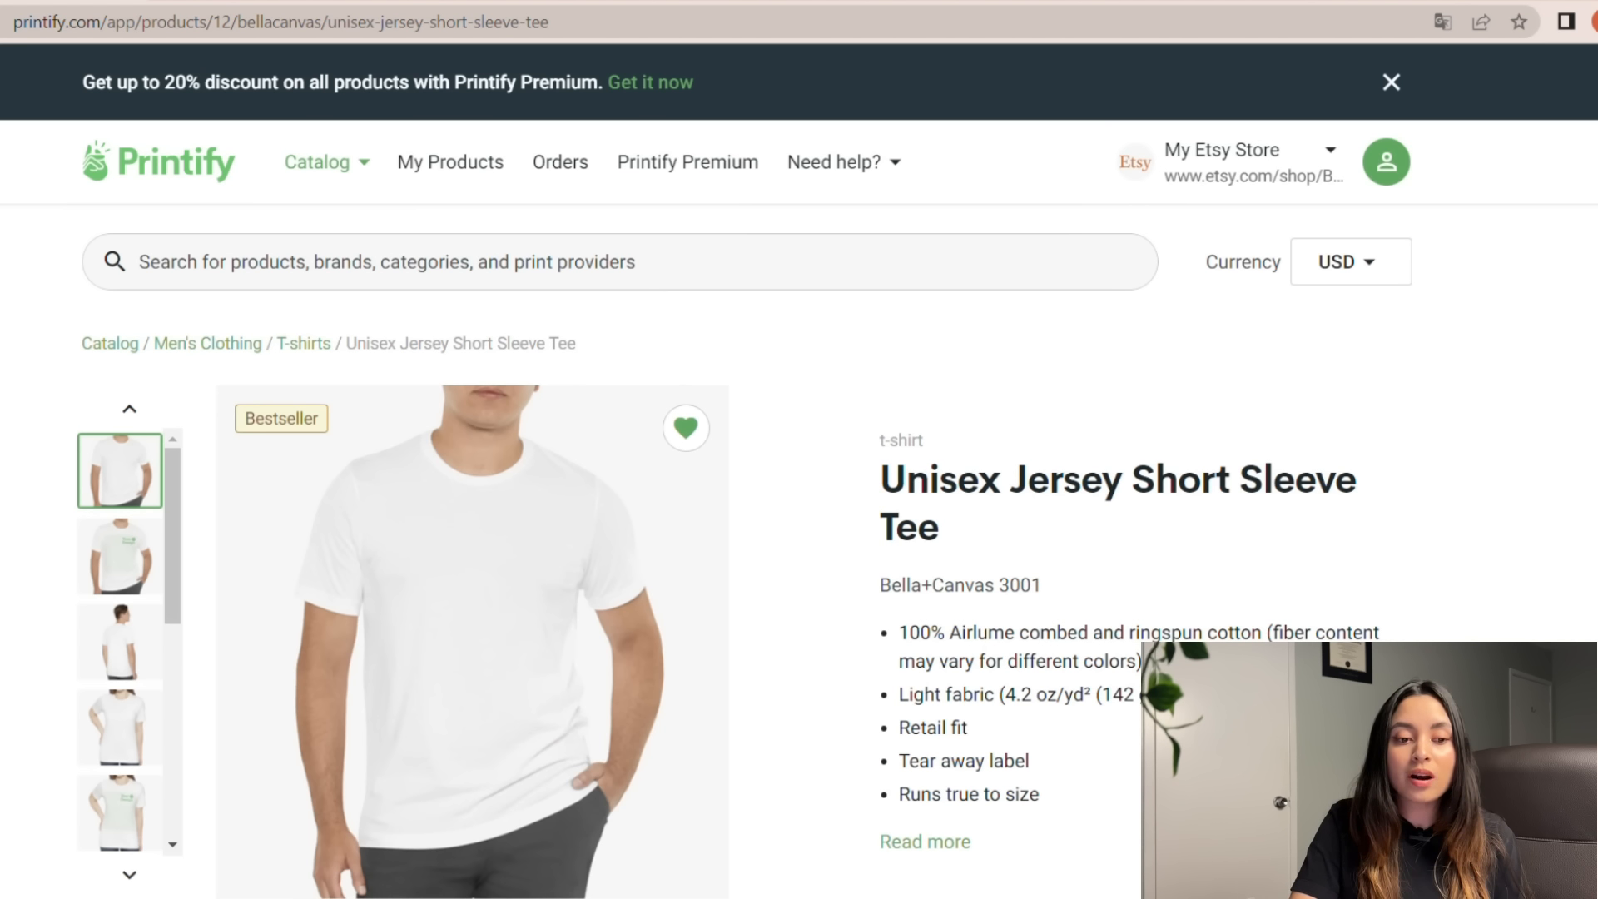
- Compare the tee's available print providers by rating, location, price and shipping, and start designing with Monster Digital
scroll(744, 552, "down", 7)
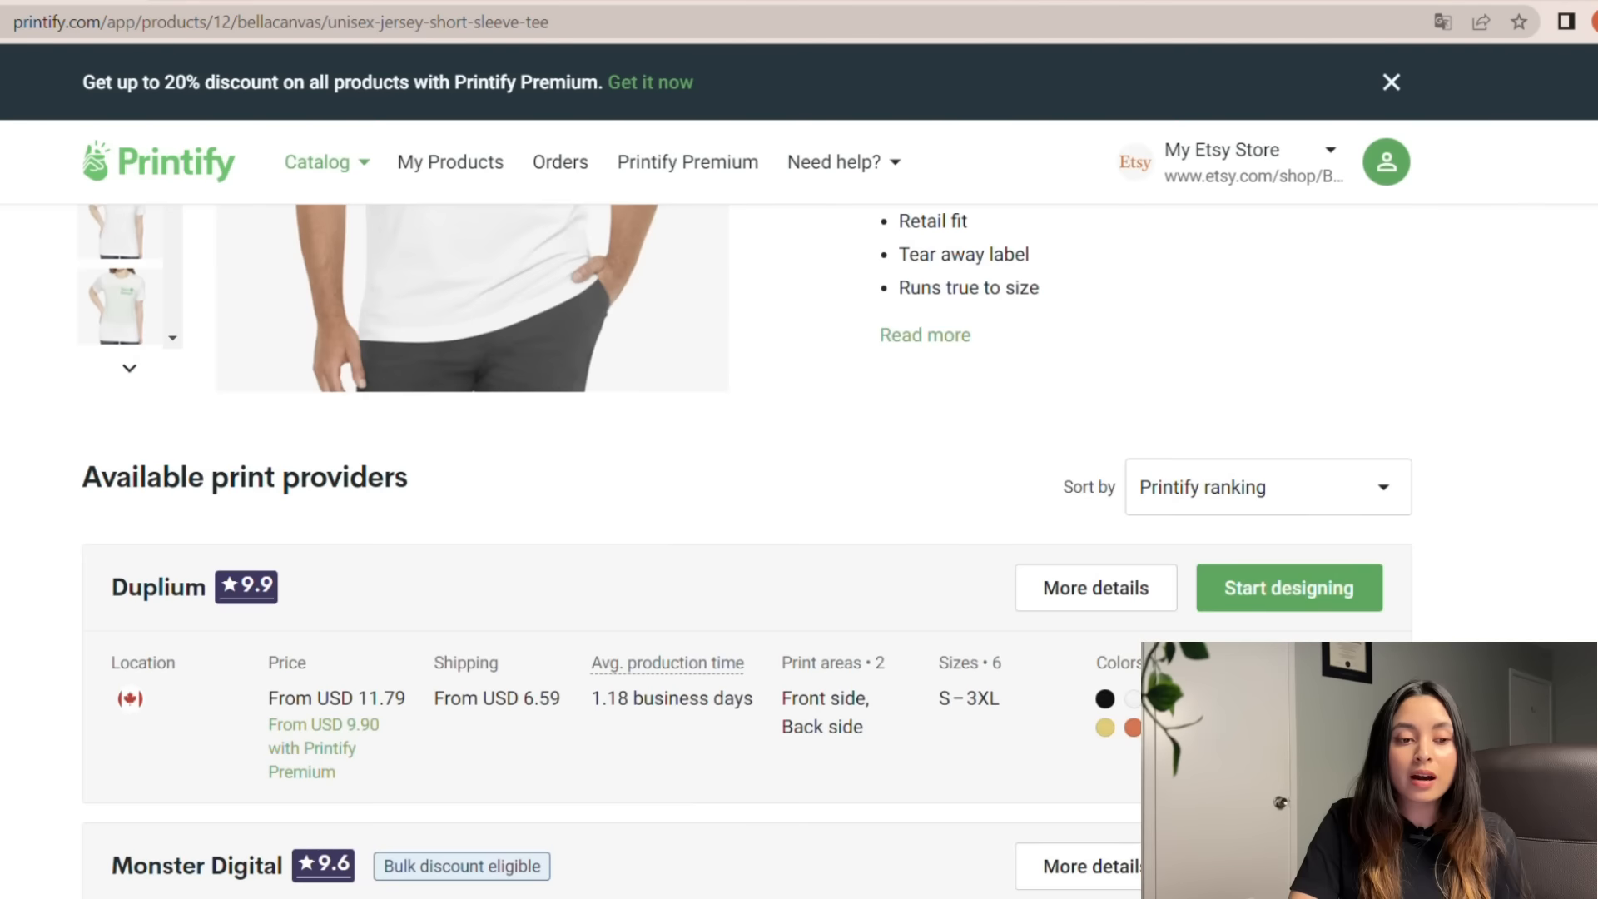
scroll(747, 547, "down", 5)
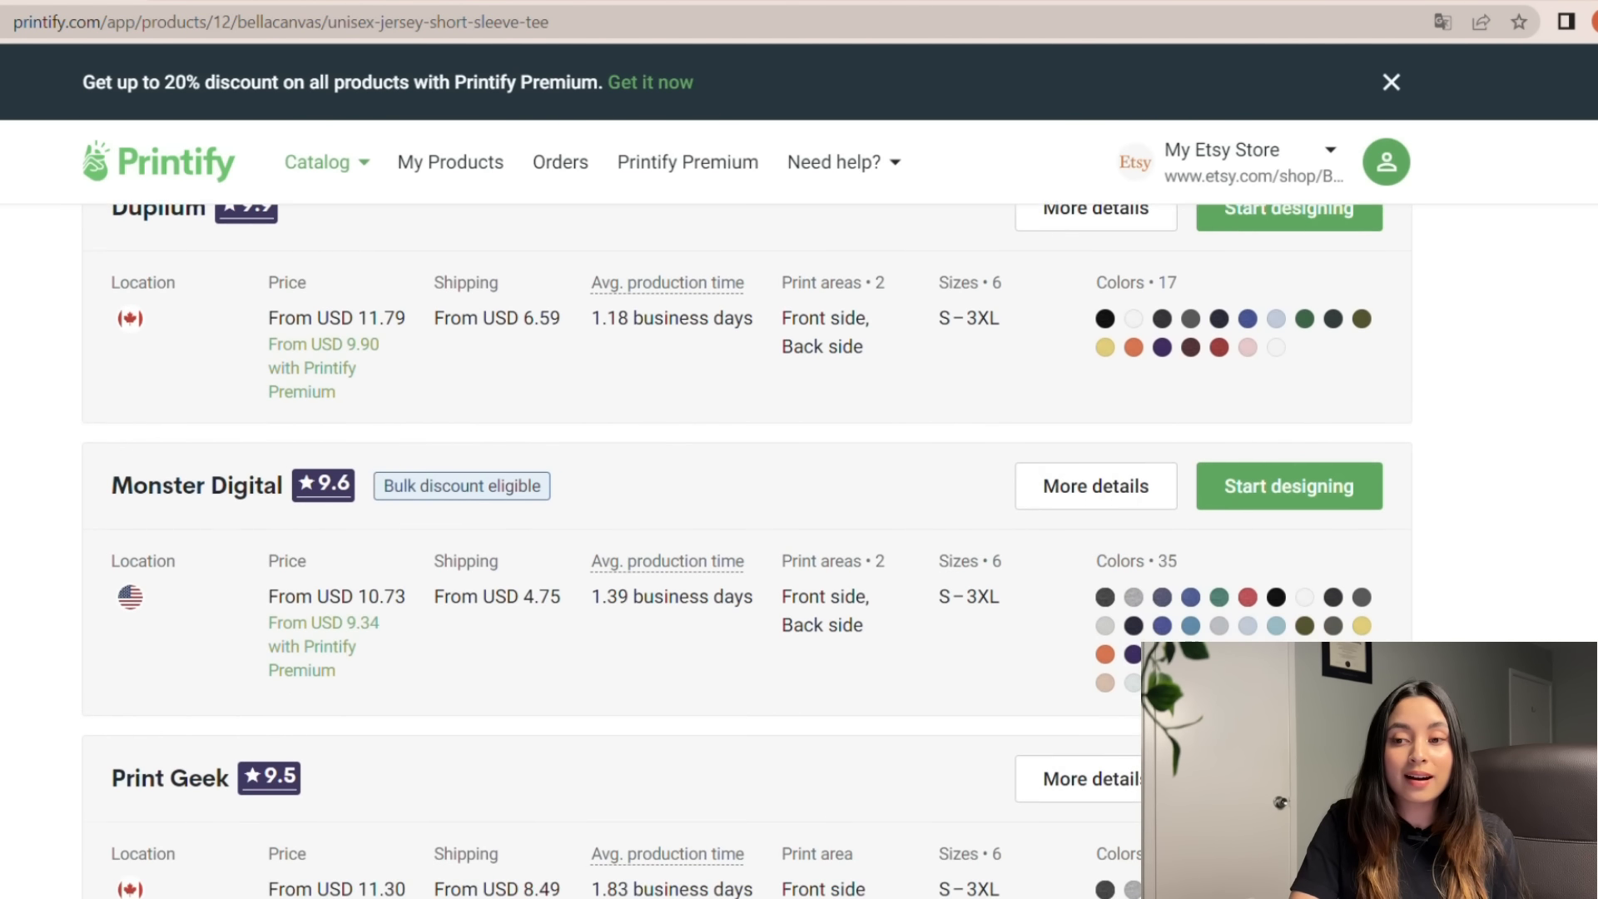
scroll(746, 546, "down", 3)
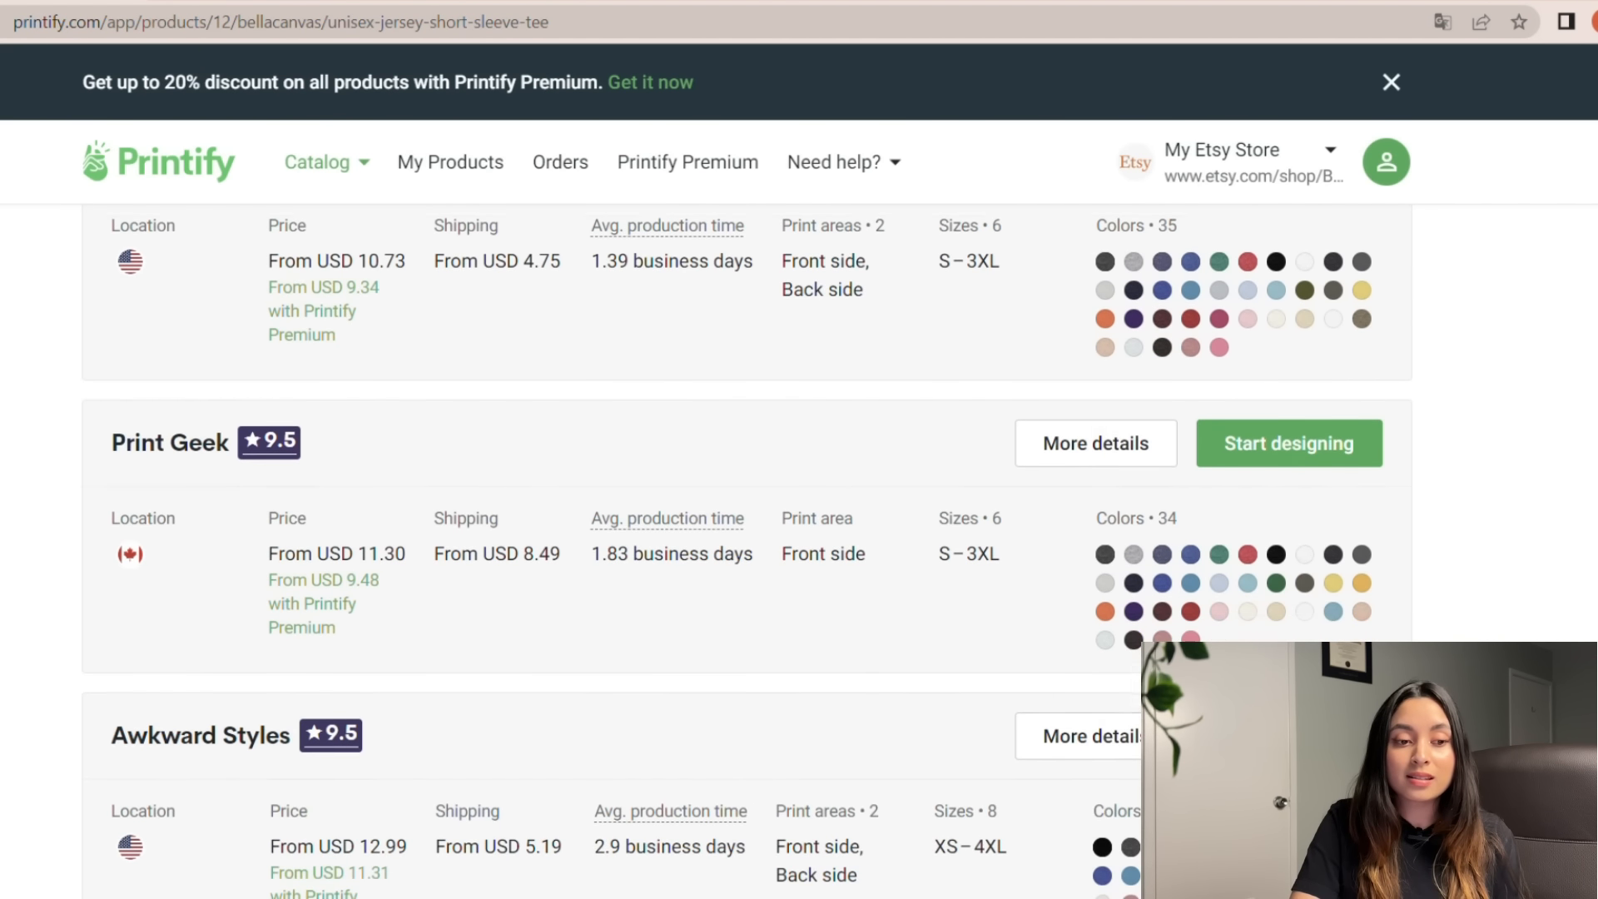
scroll(747, 547, "down", 8)
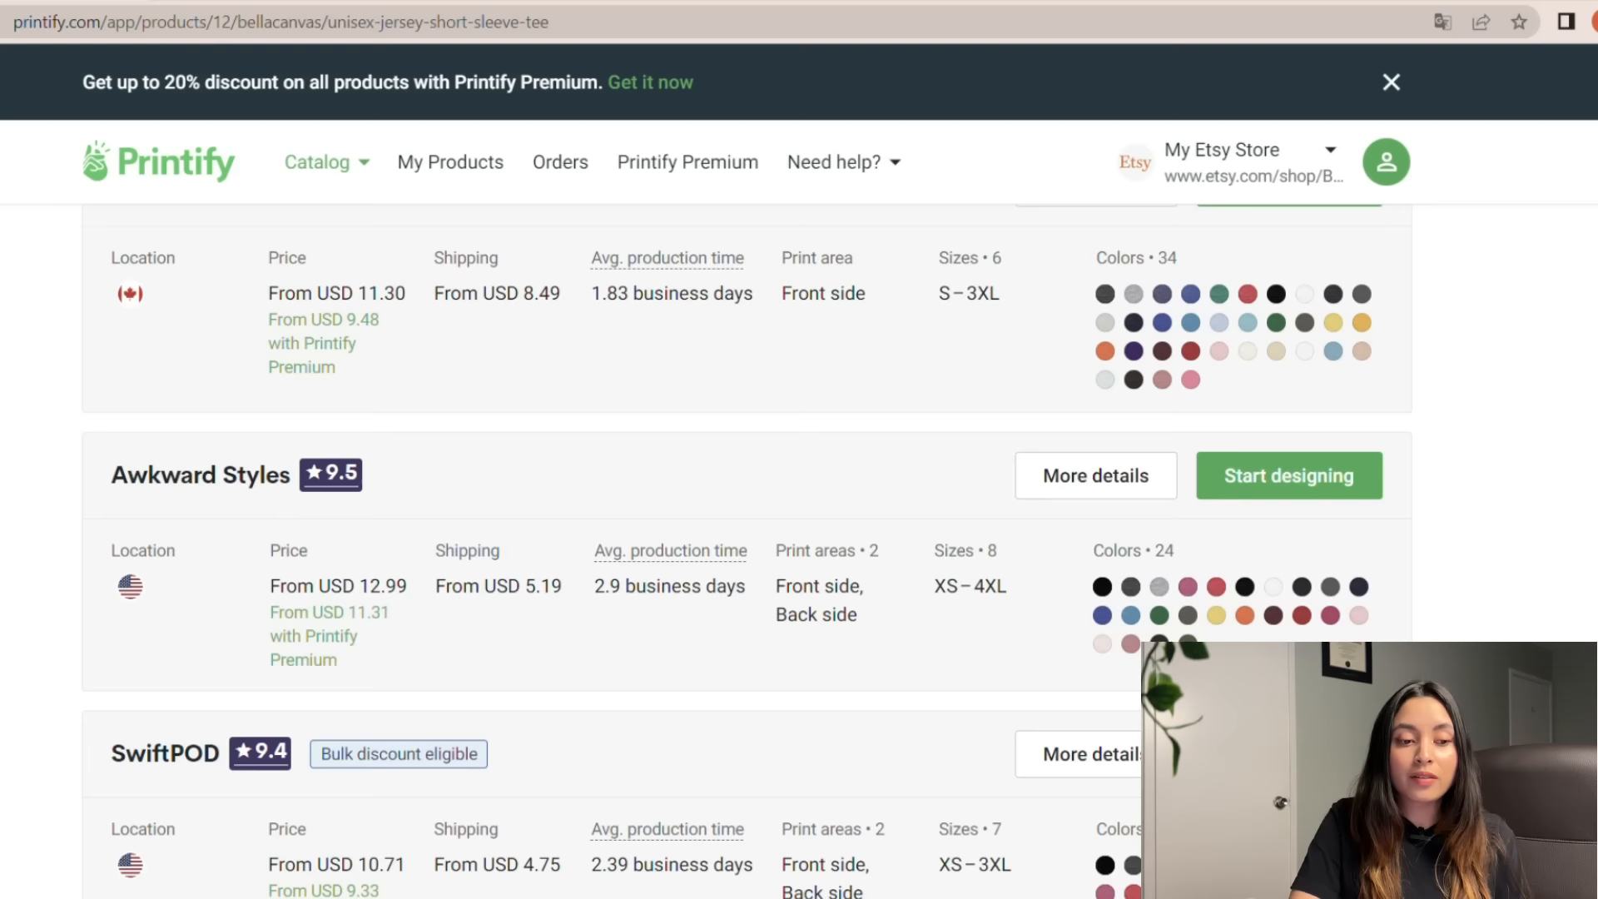
scroll(747, 547, "down", 3)
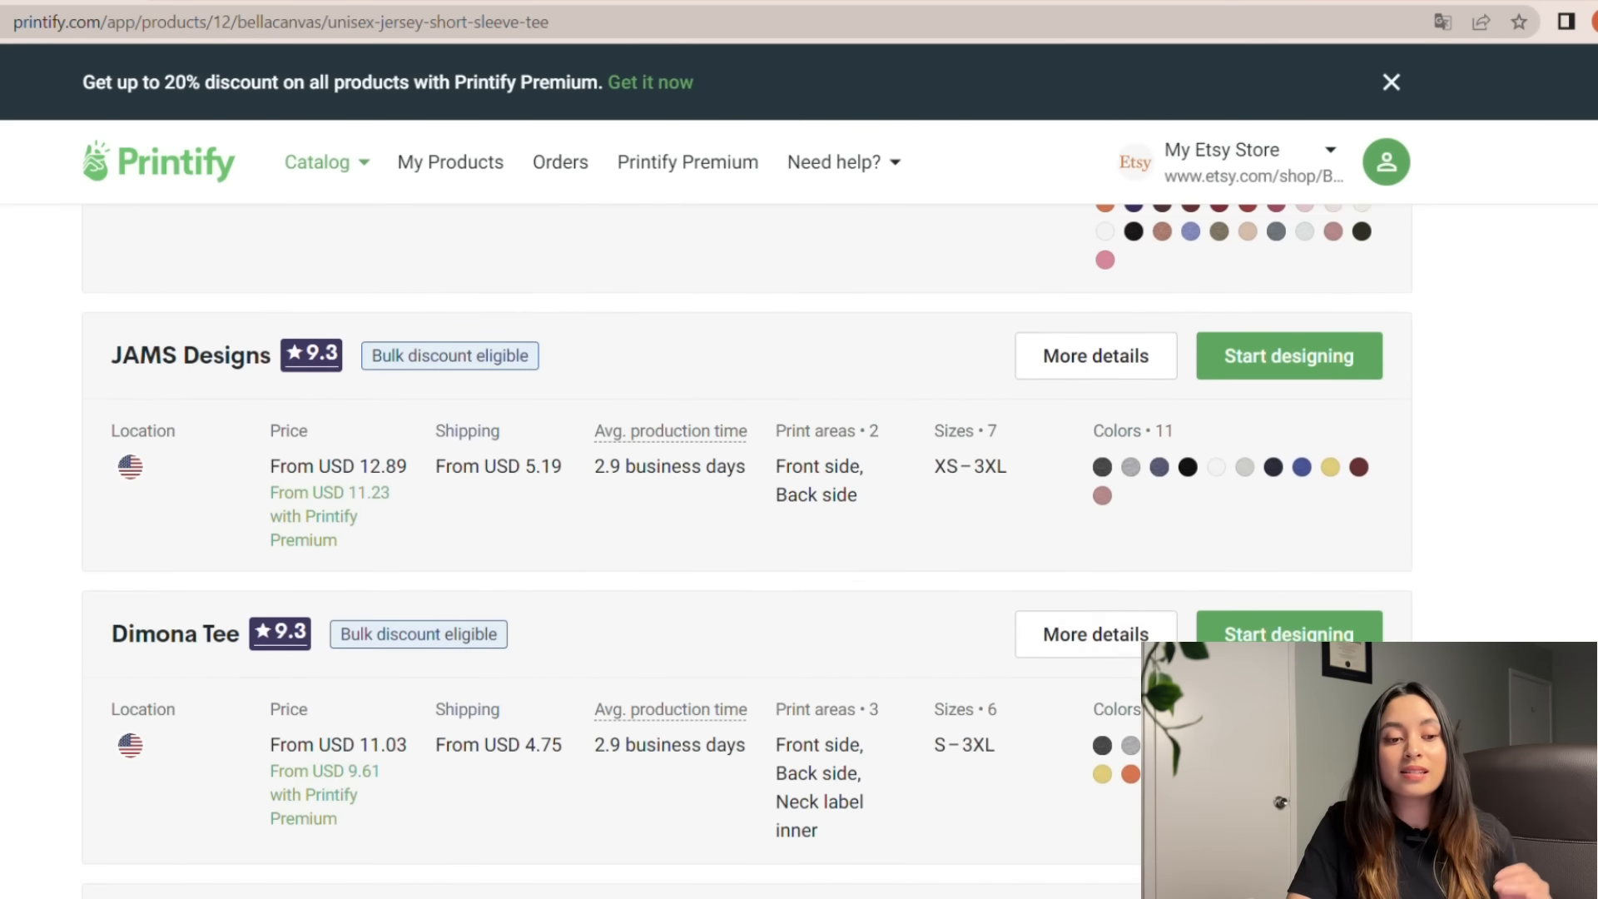
scroll(746, 547, "up", 9)
scroll(746, 547, "up", 5)
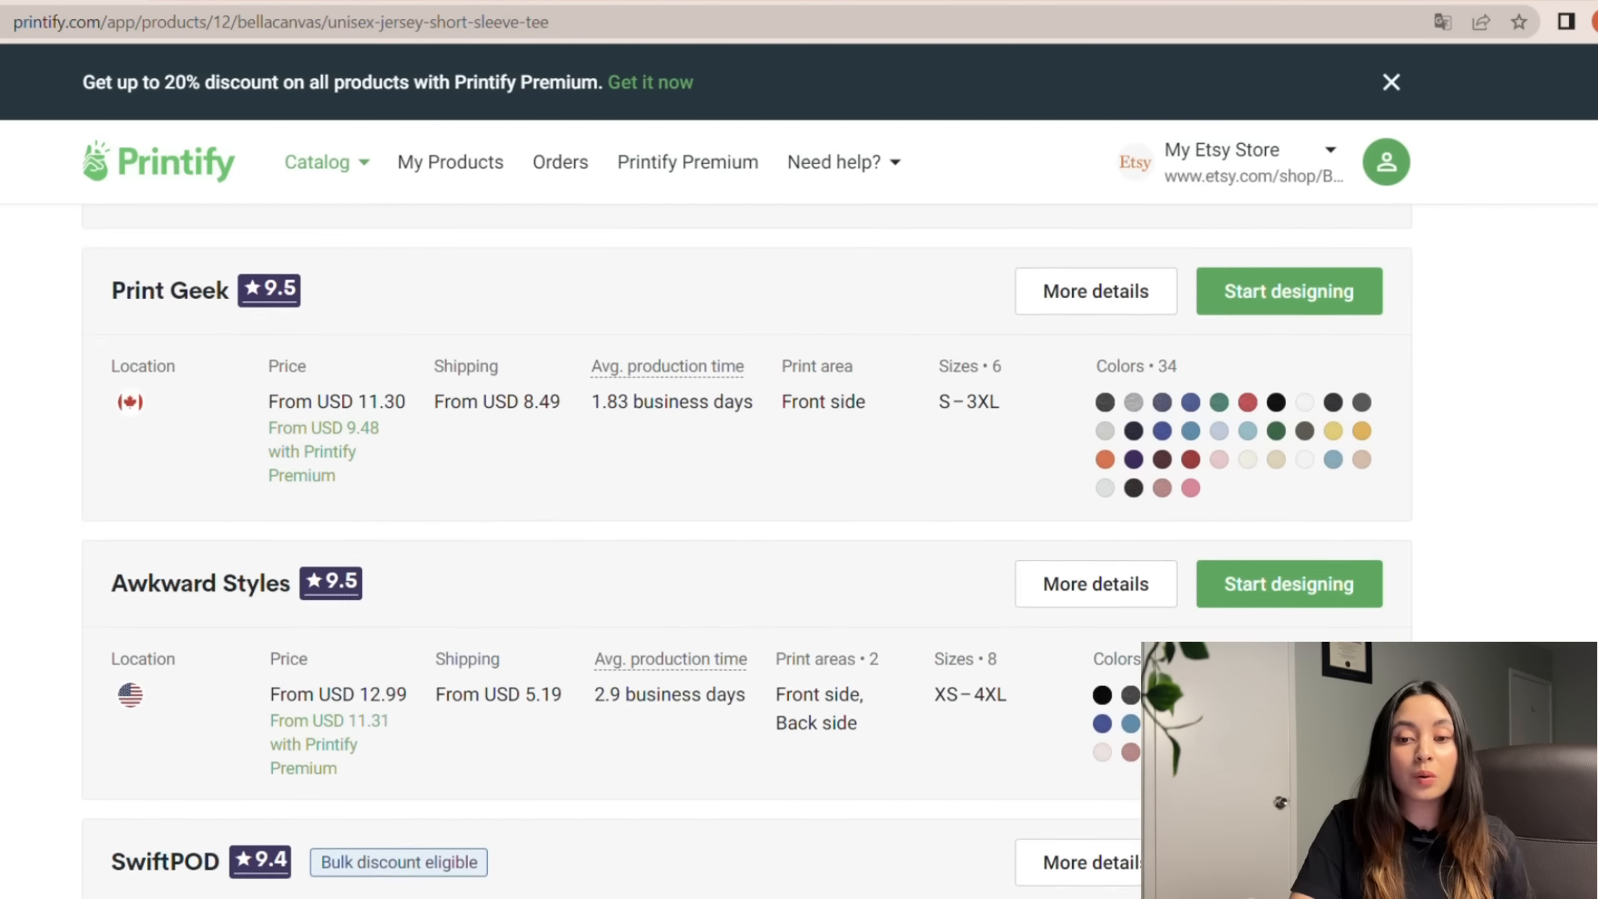
scroll(746, 547, "up", 1)
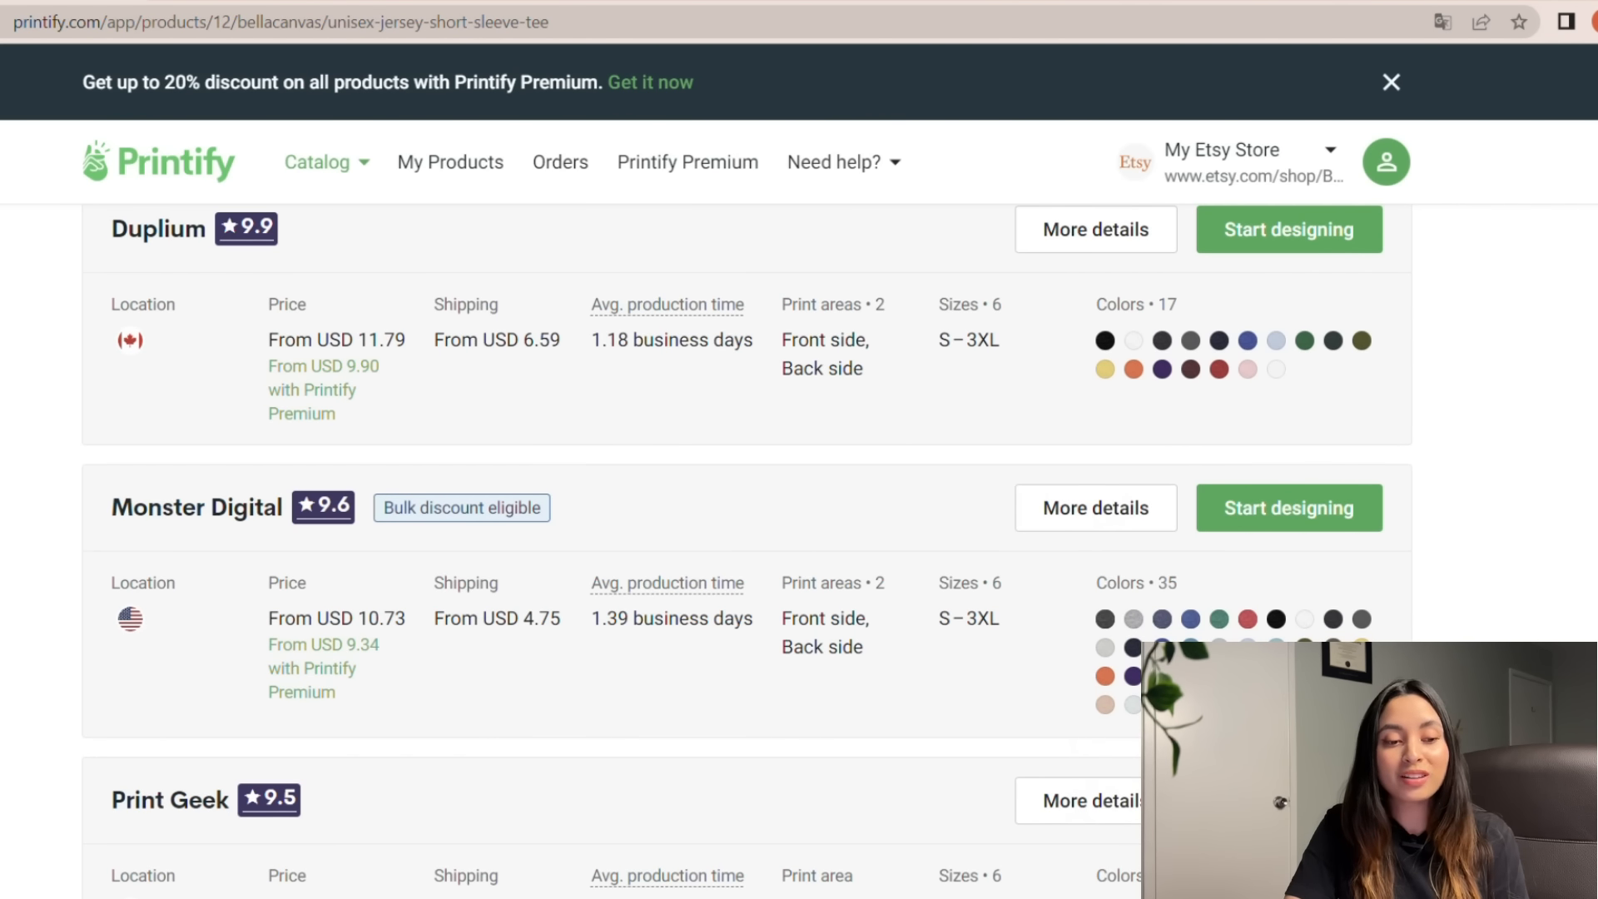
left_click(1279, 510)
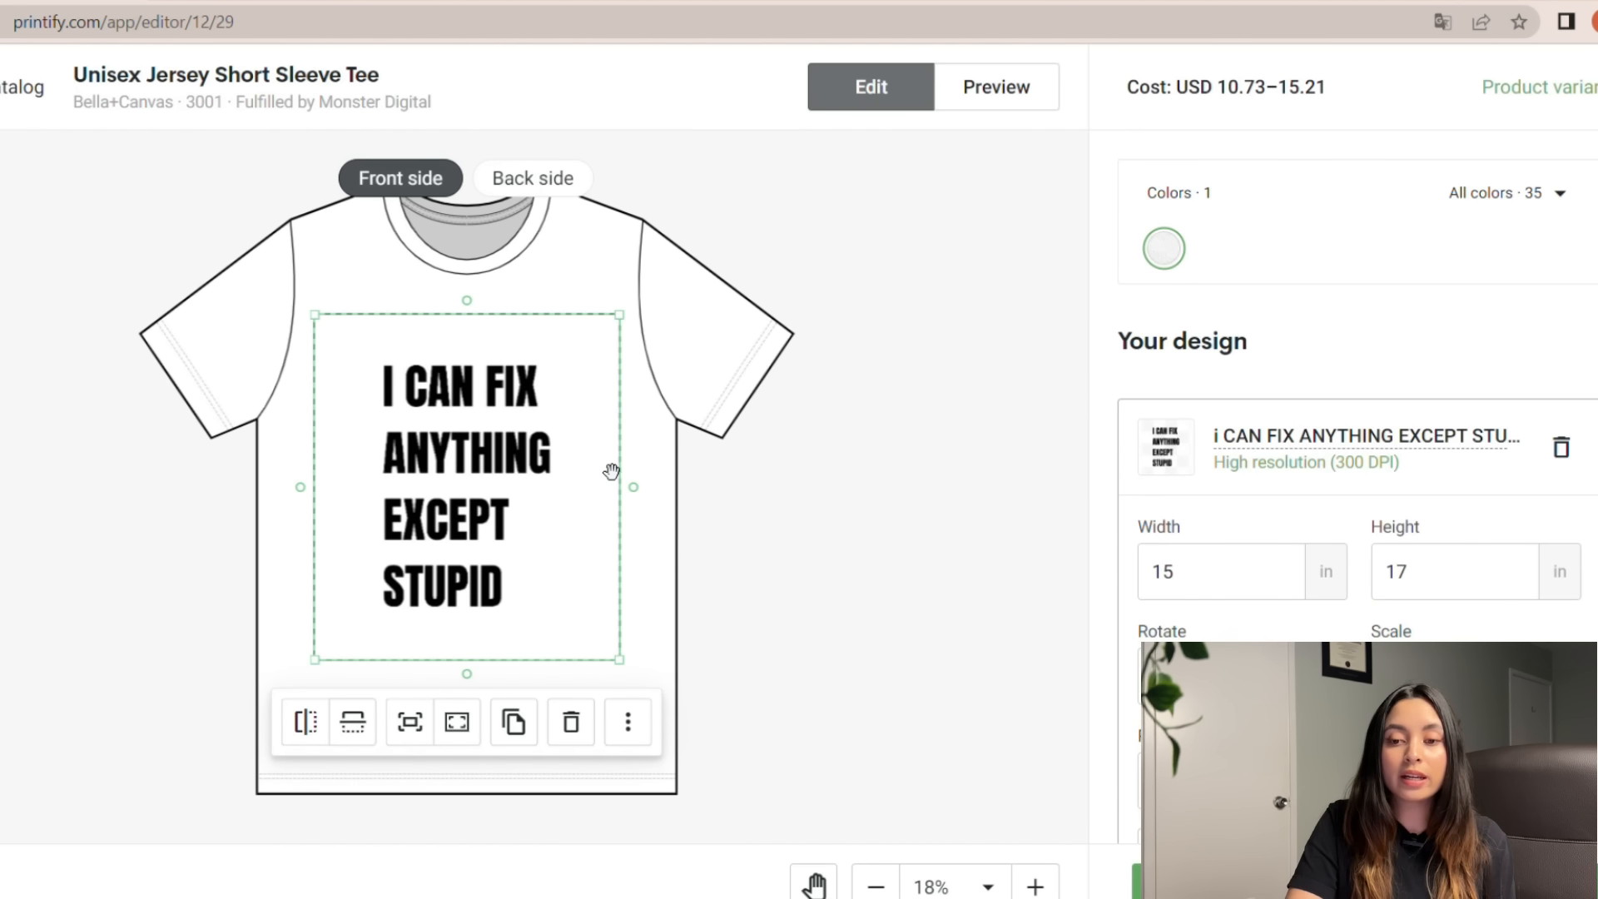
- Move the front design up closer to the collar and add black and heather grey as shirt colours
left_click_drag(520, 472, 516, 435)
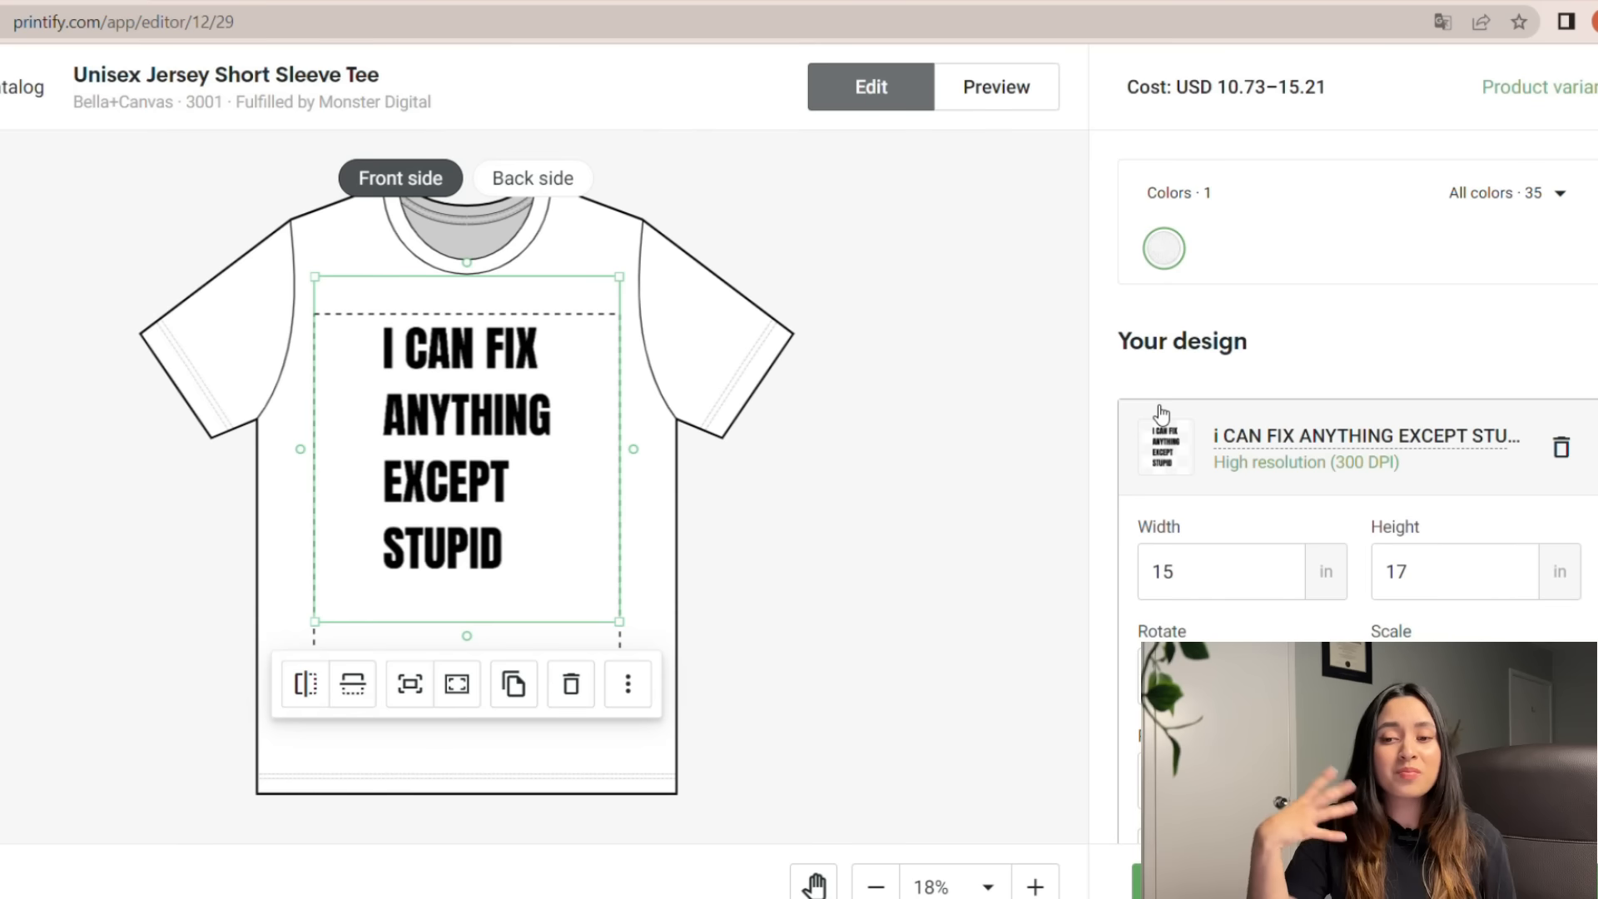
left_click(1560, 195)
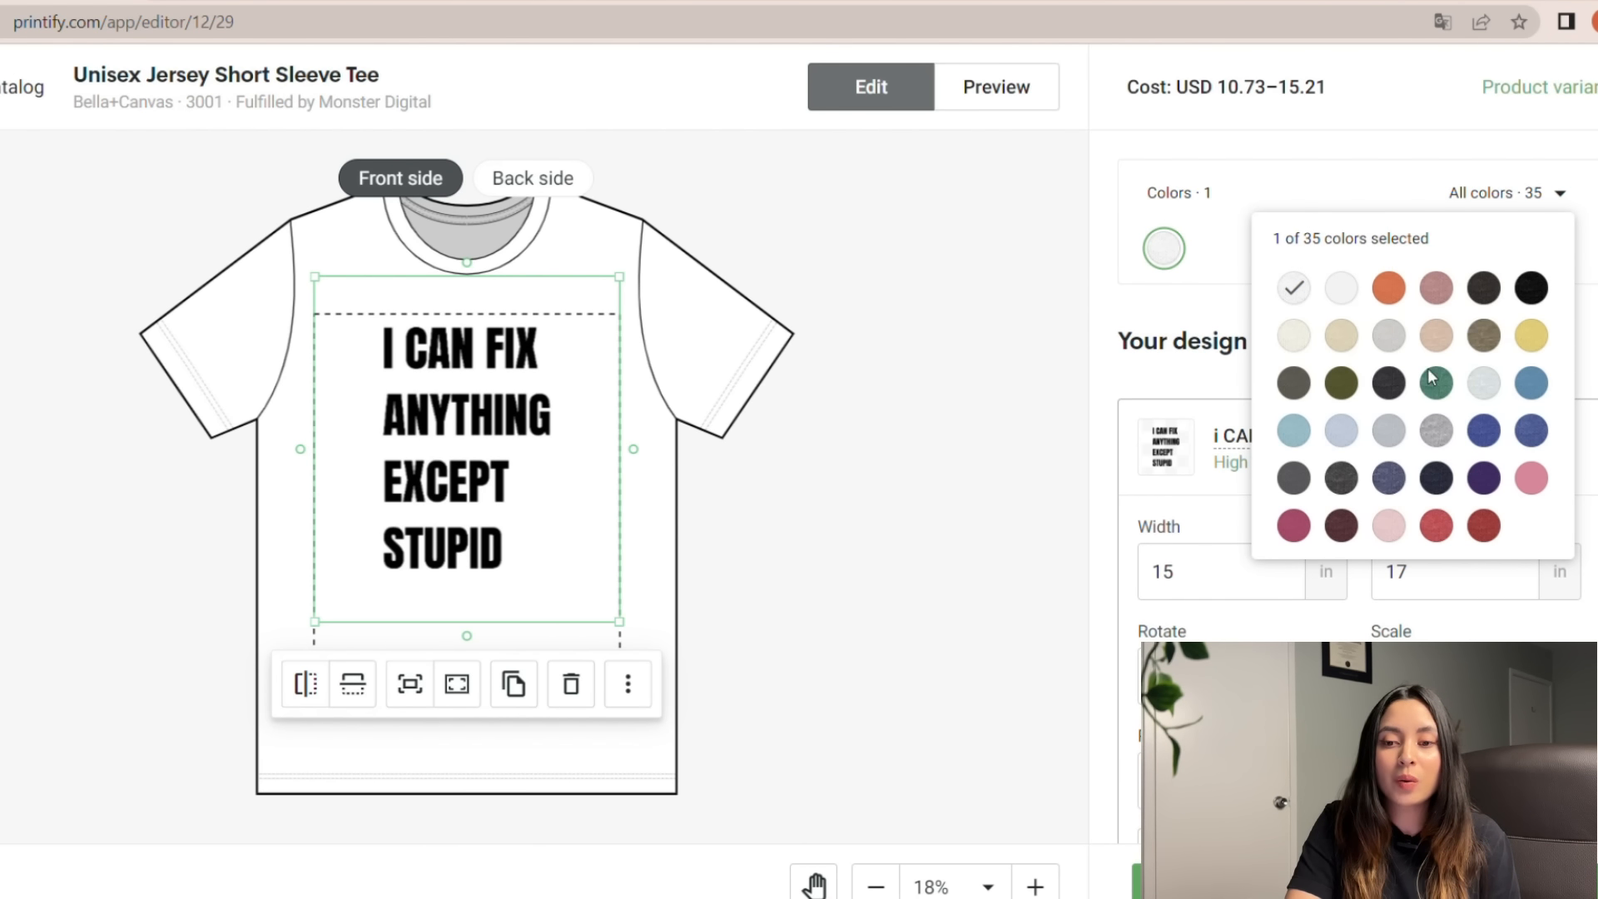
left_click(1551, 288)
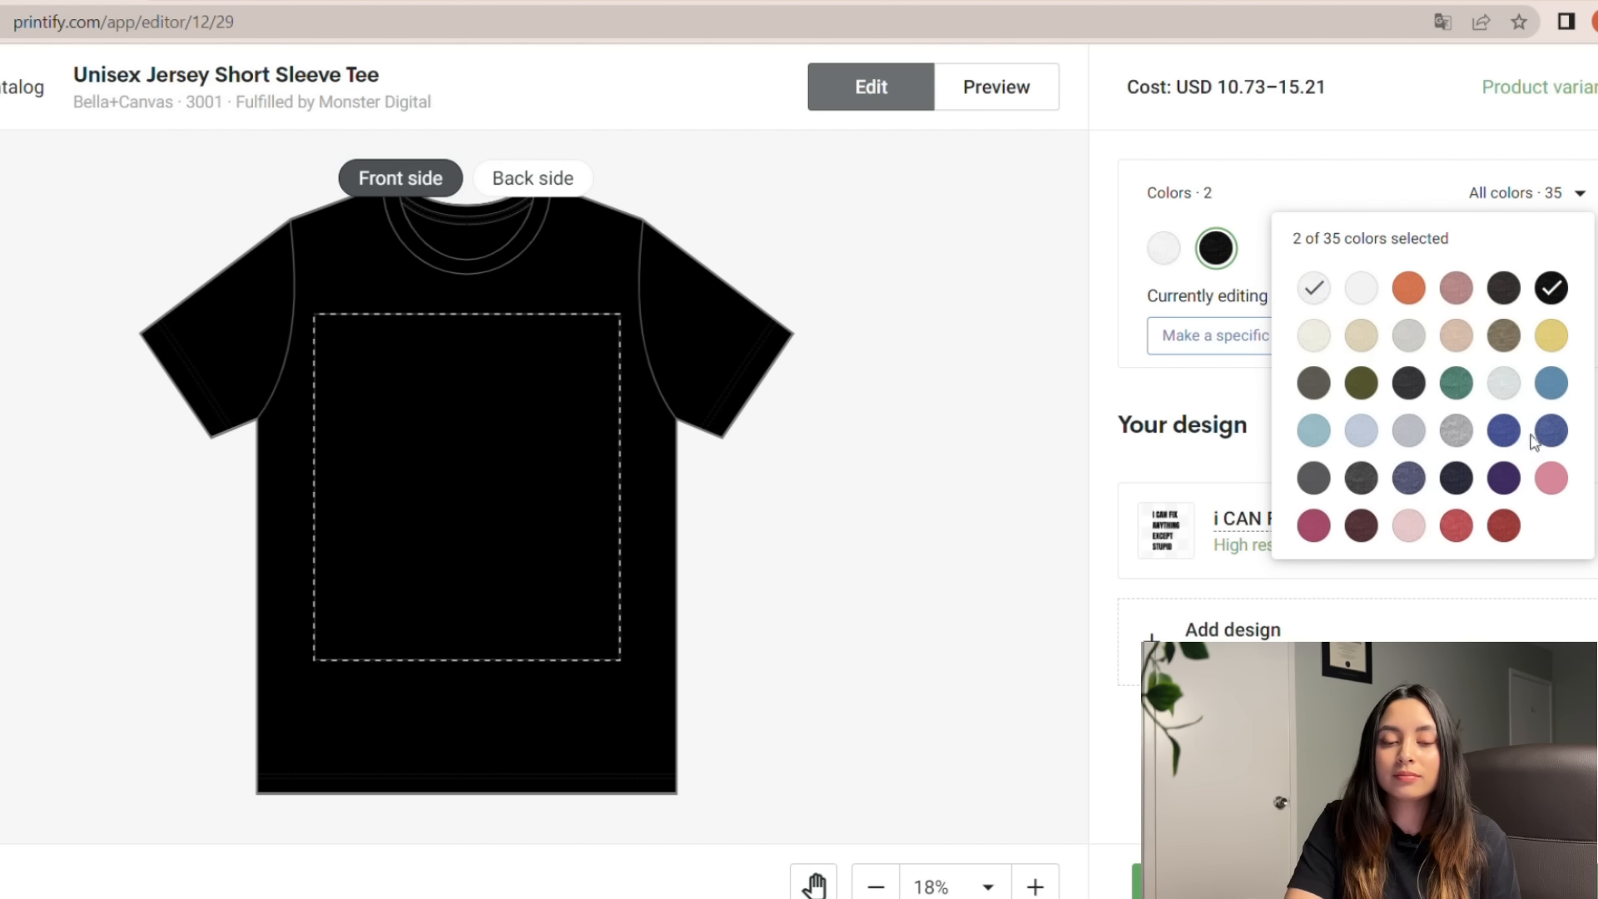
left_click(1457, 431)
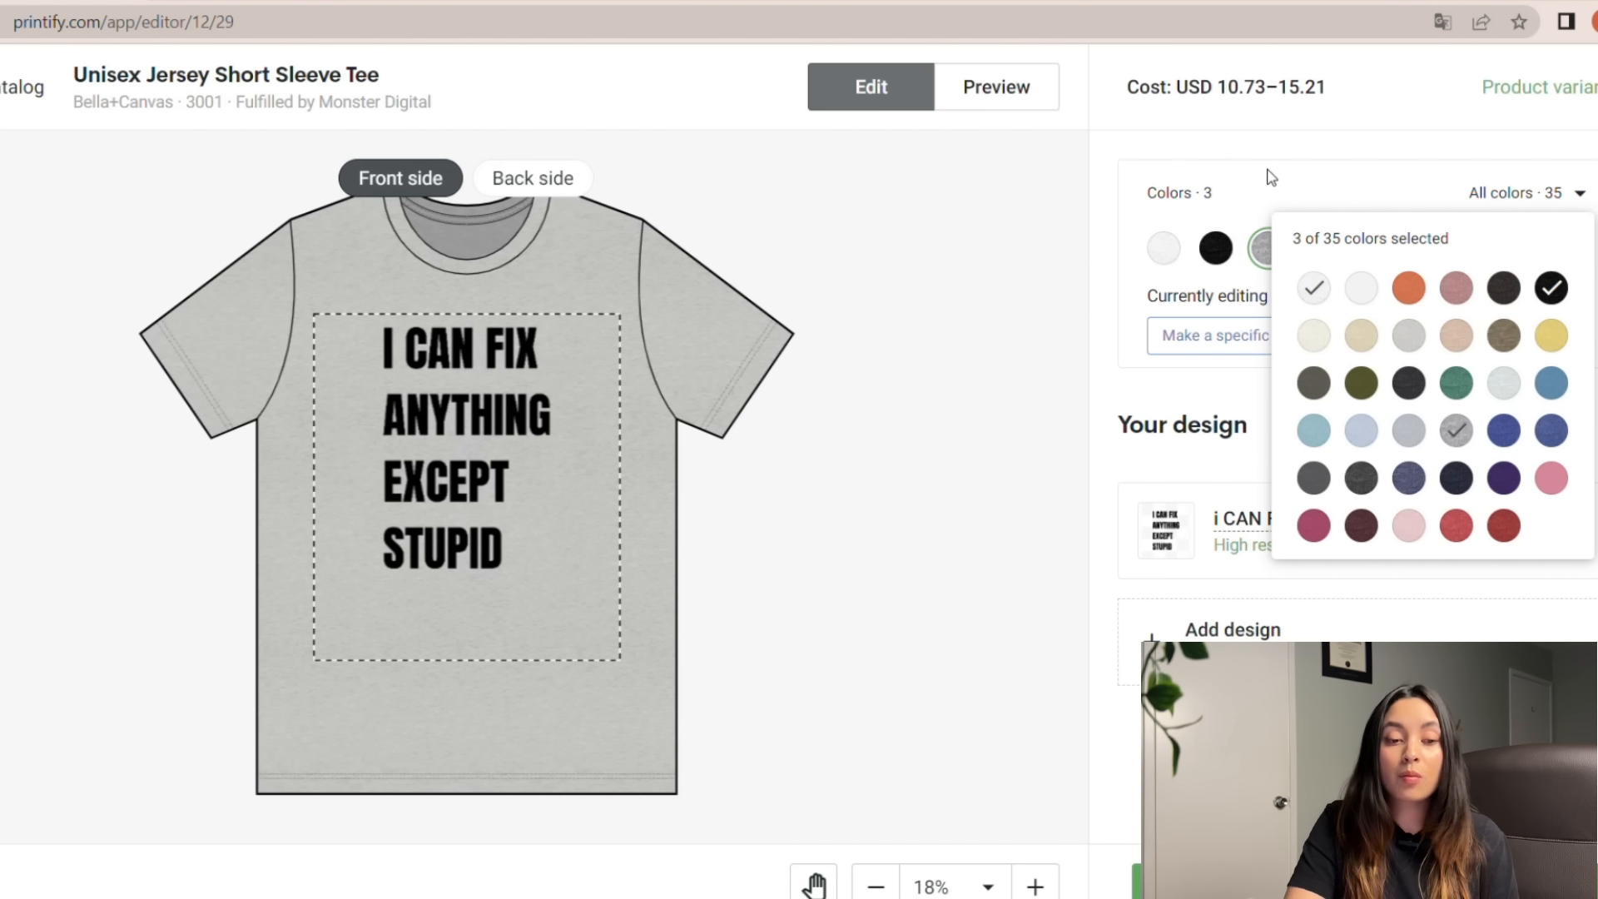
- Preview the product mockup views with the design on the grey shirt and on the white shirt
left_click(1004, 88)
scroll(1130, 218, "down", 3)
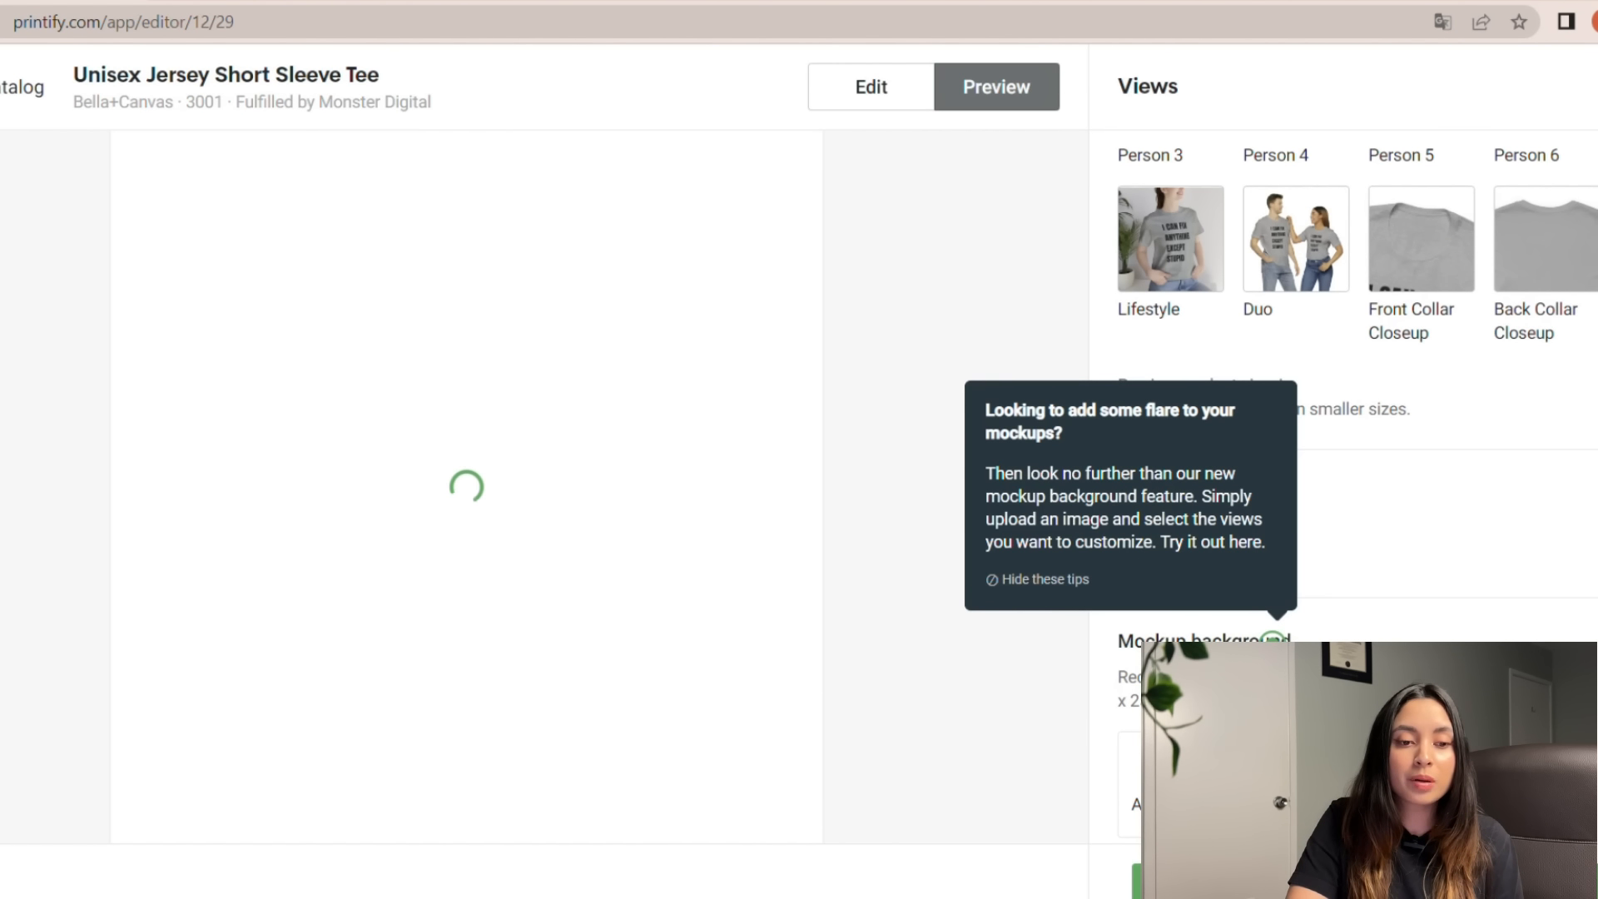
scroll(1356, 375, "up", 3)
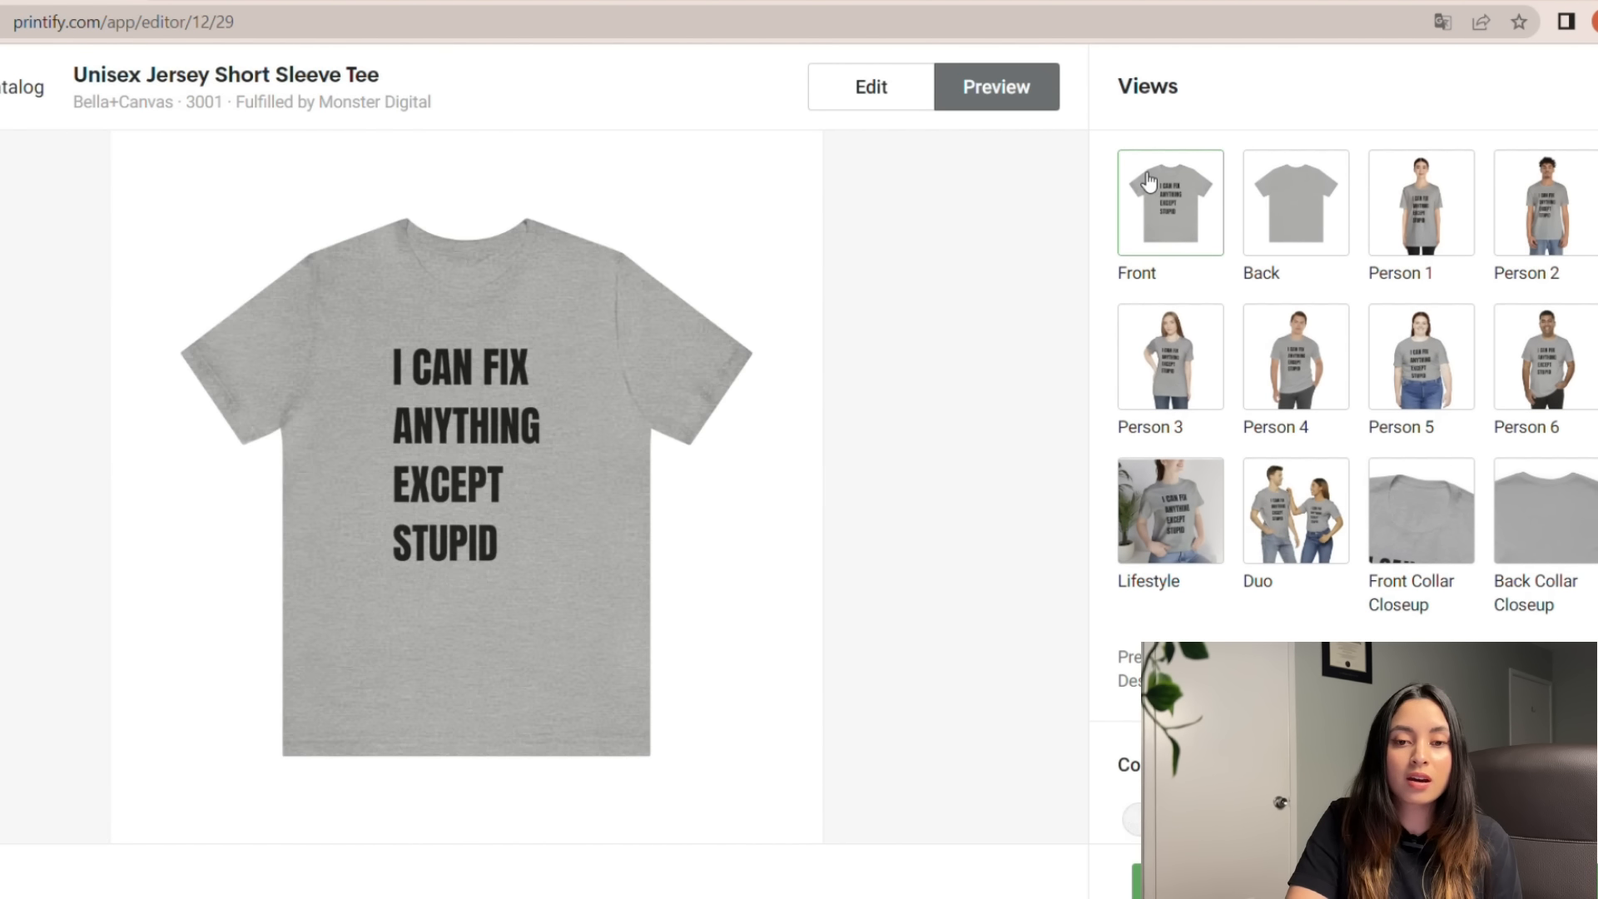
left_click(880, 94)
left_click(1170, 250)
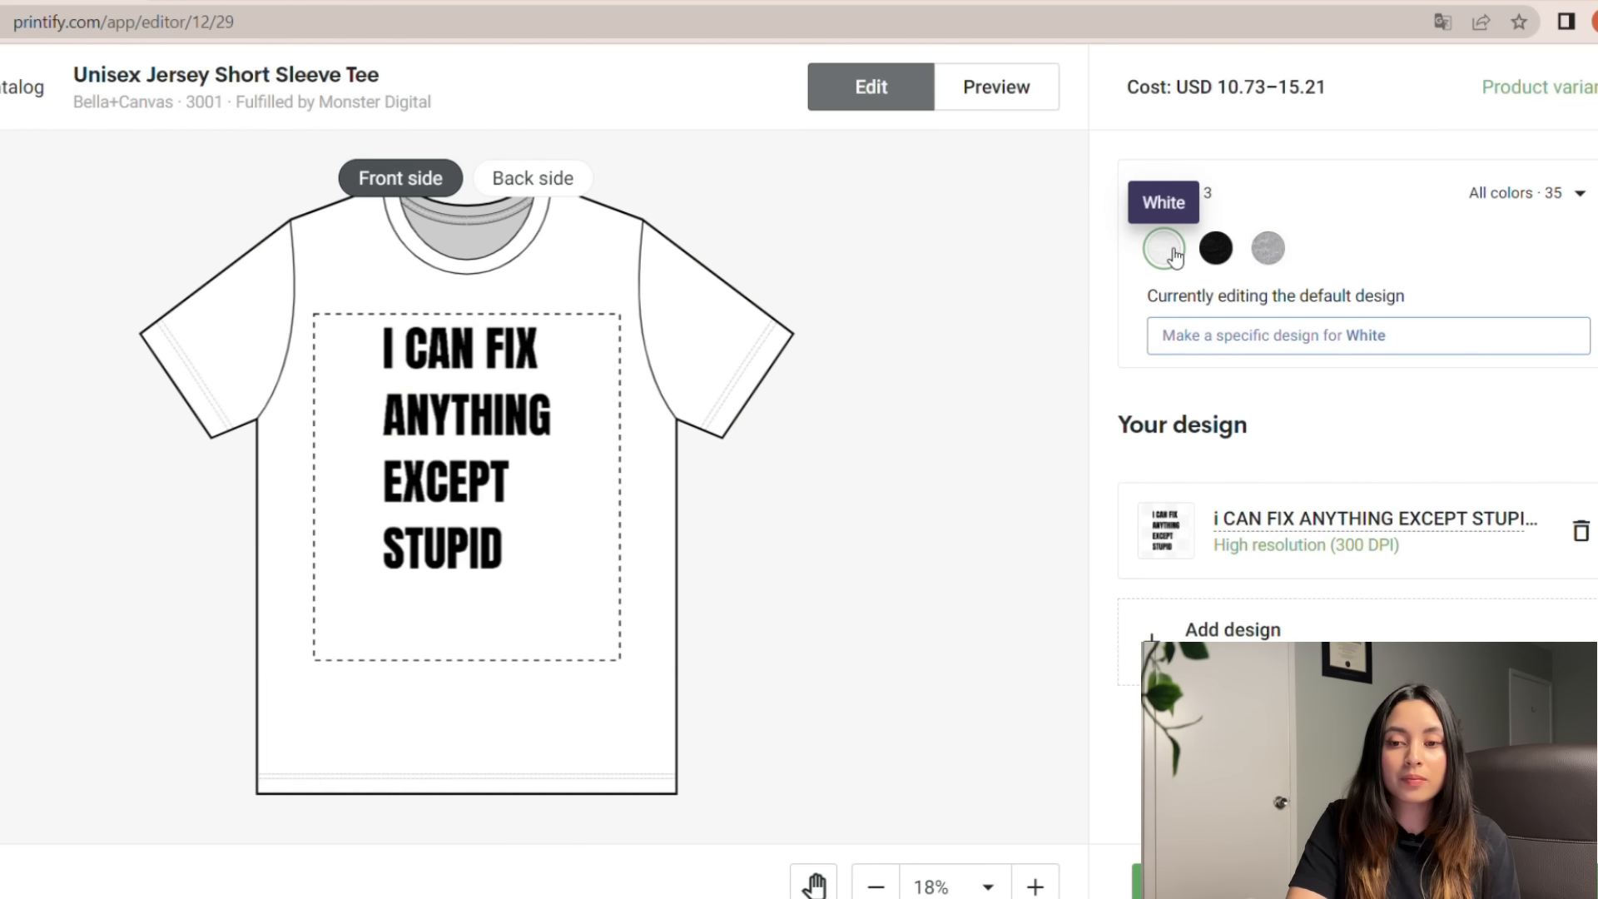
left_click(991, 87)
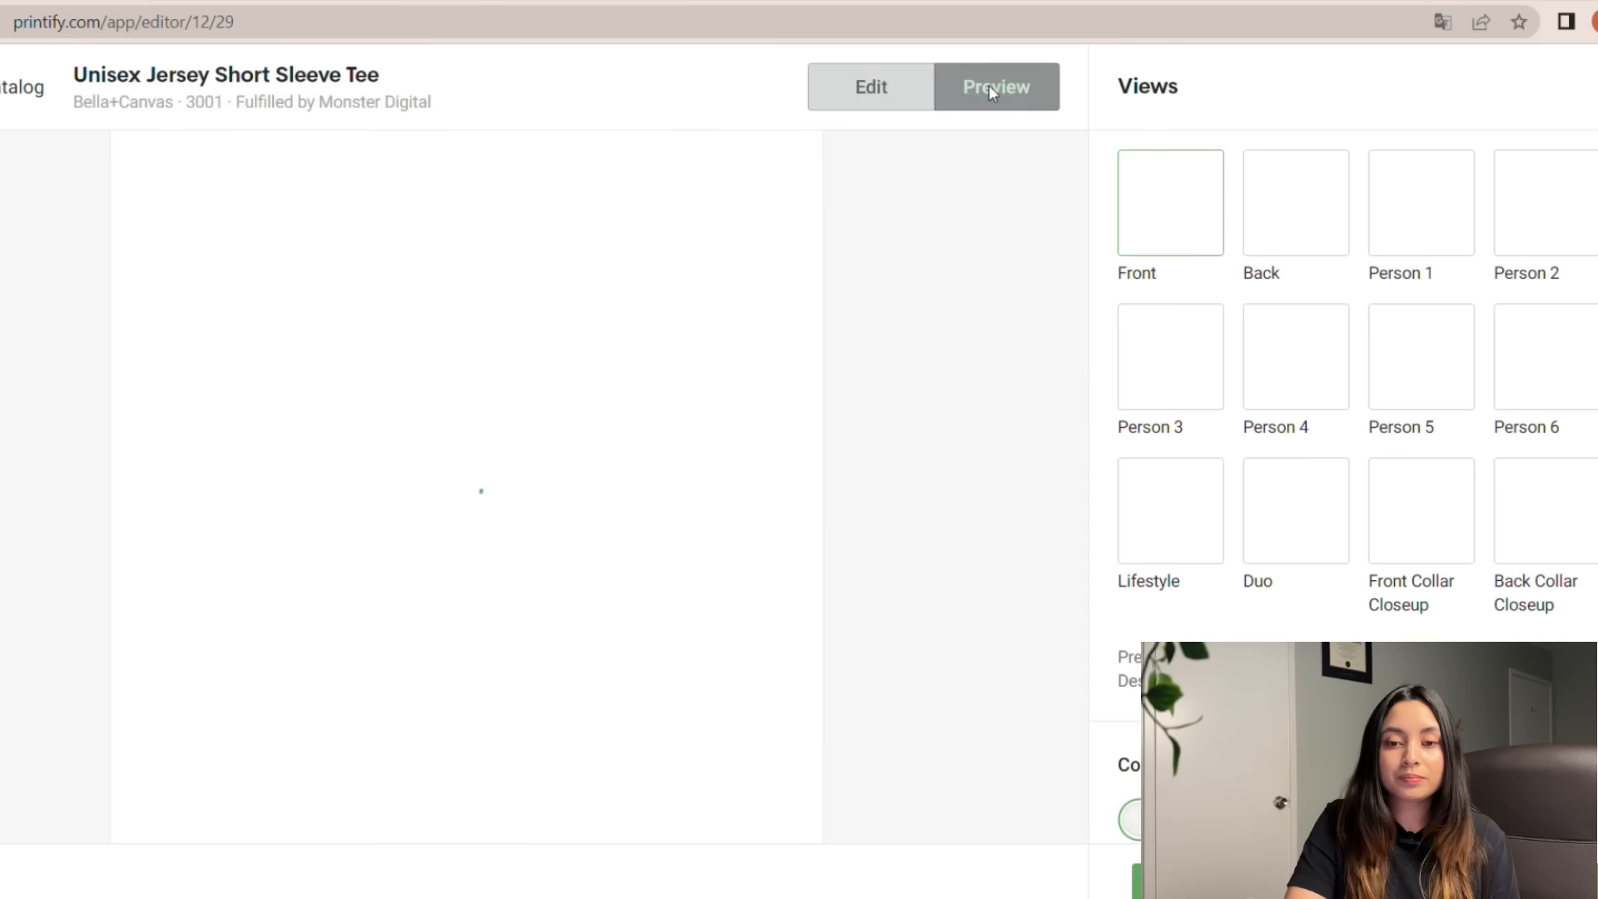
- Return to editing, give the black shirt its own variant-specific design and remove the dark-text artwork from it
left_click(887, 90)
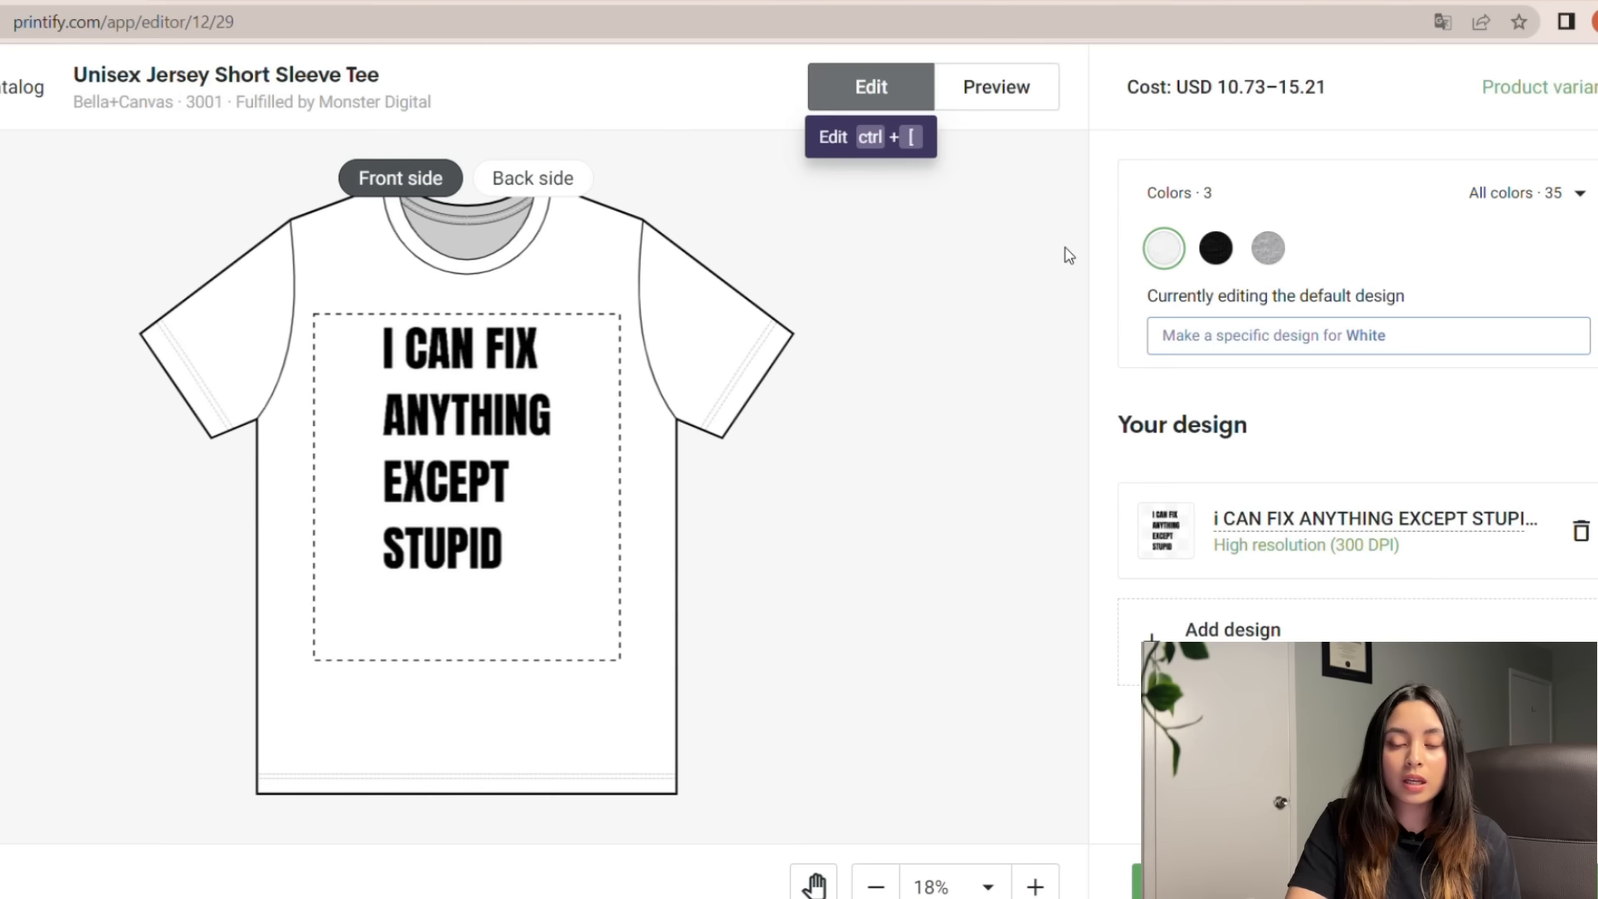
left_click(1217, 248)
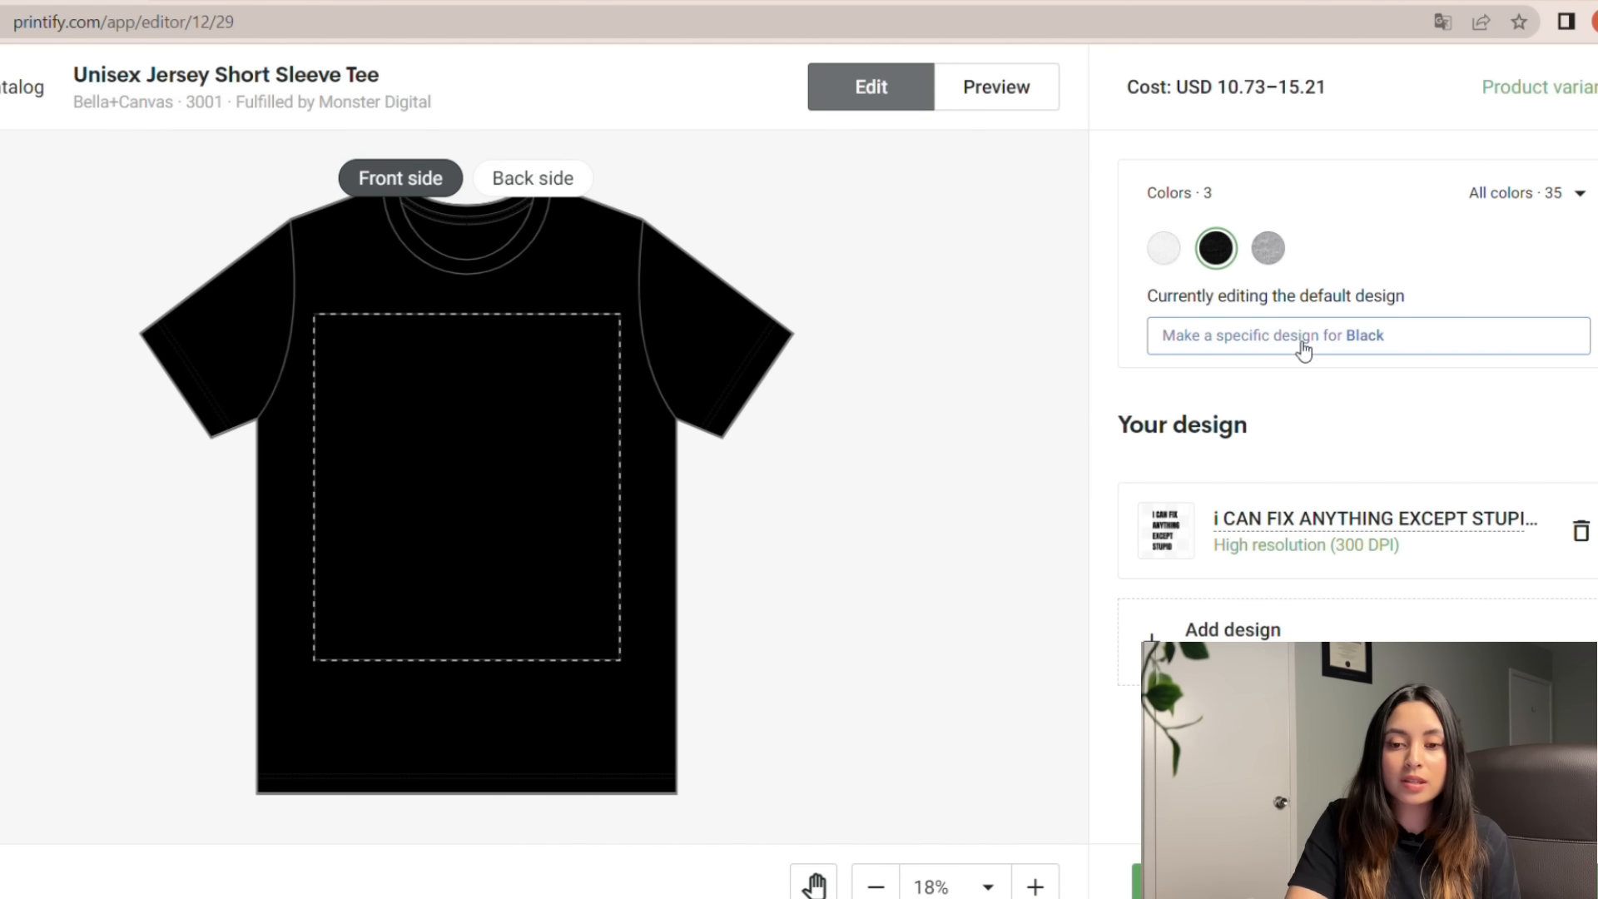
left_click(1361, 340)
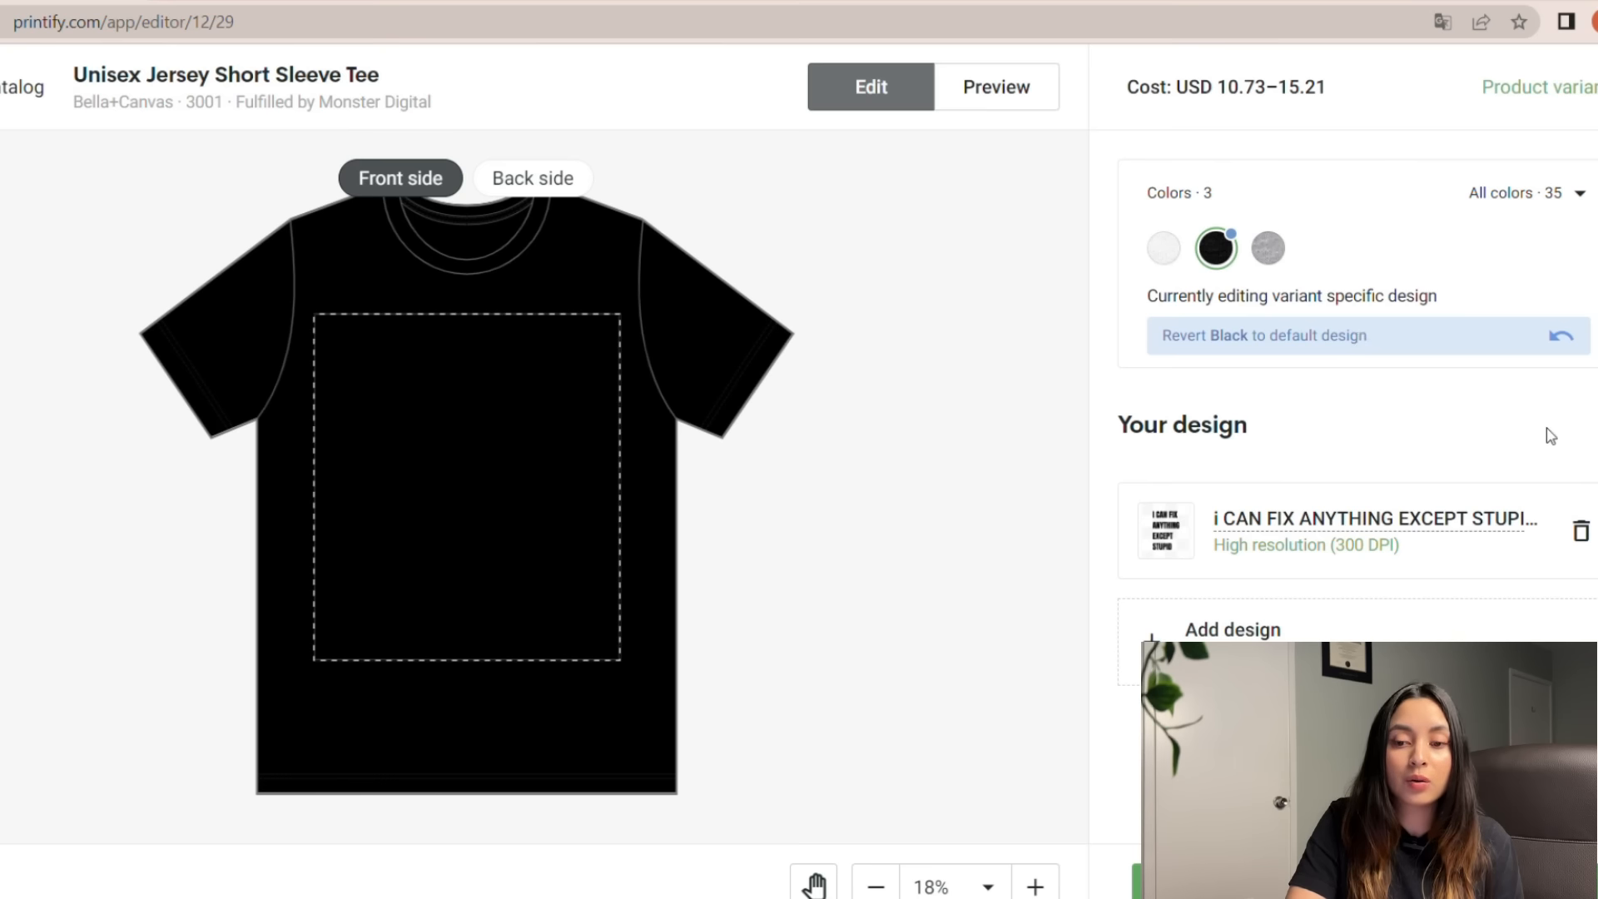
left_click(1579, 530)
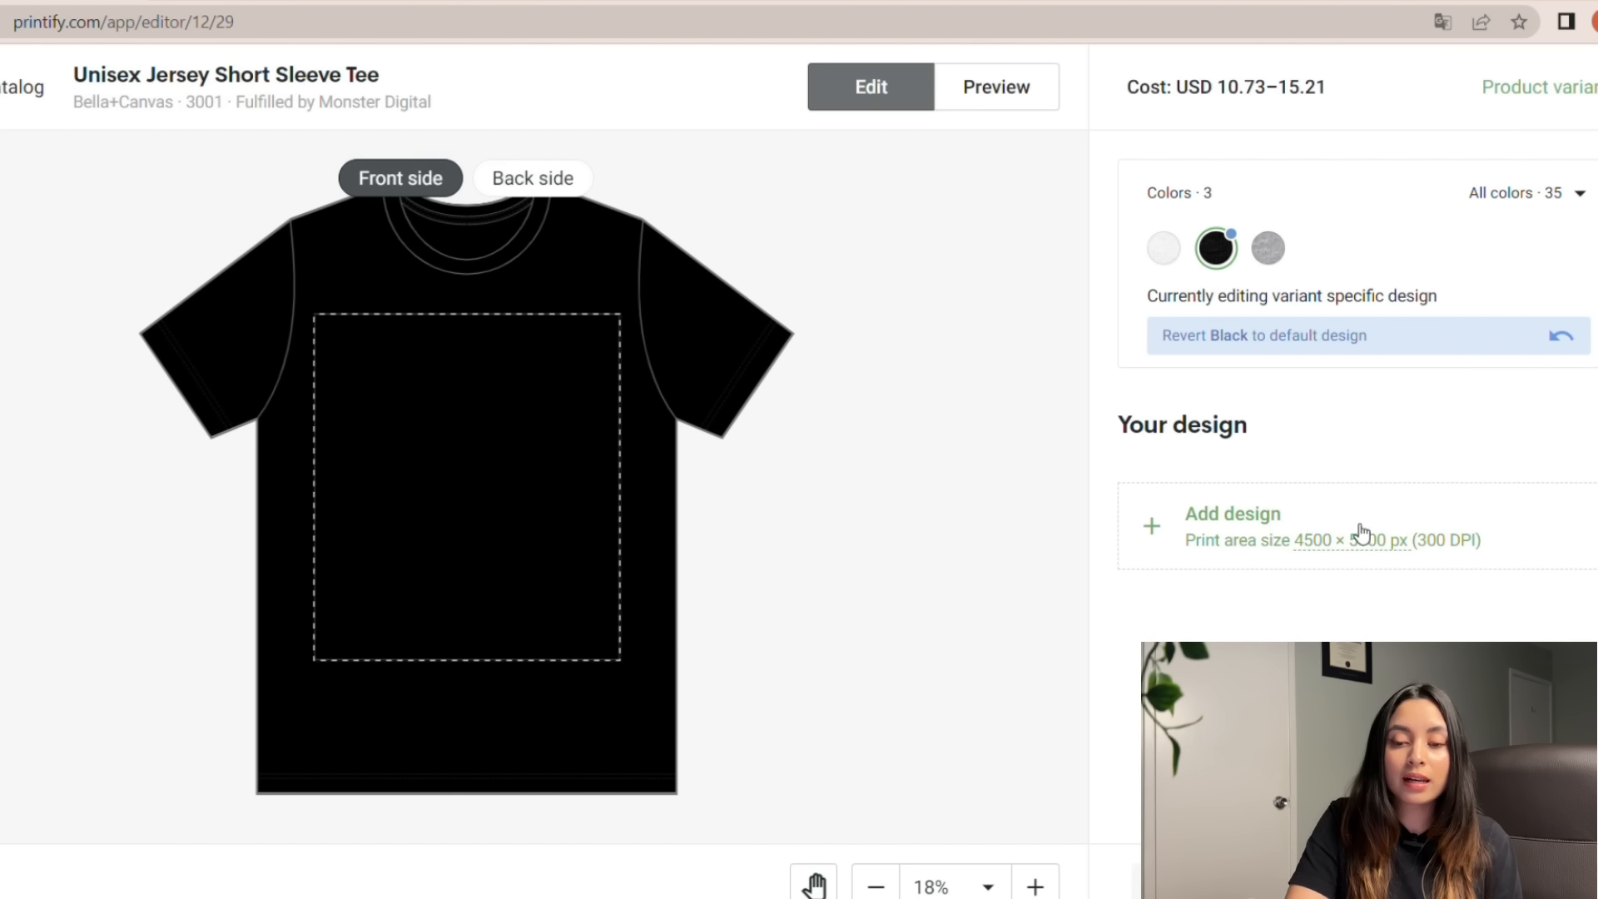
- Place the white-text version of the design from the device high on the black shirt's front and preview the mockup
left_click(1332, 521)
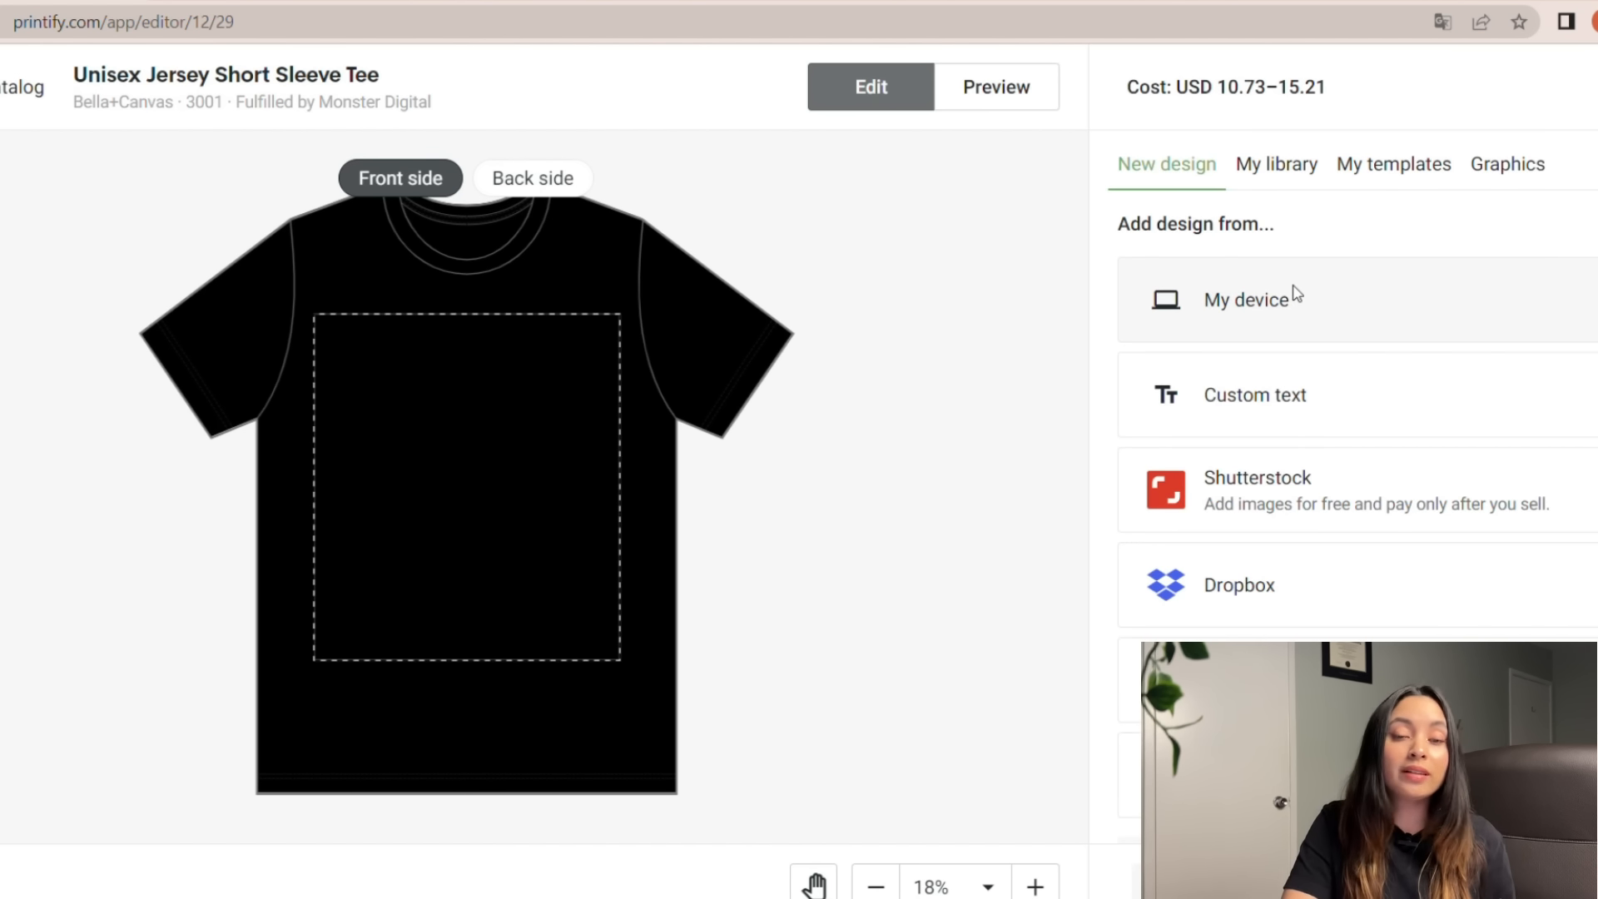
left_click(1178, 308)
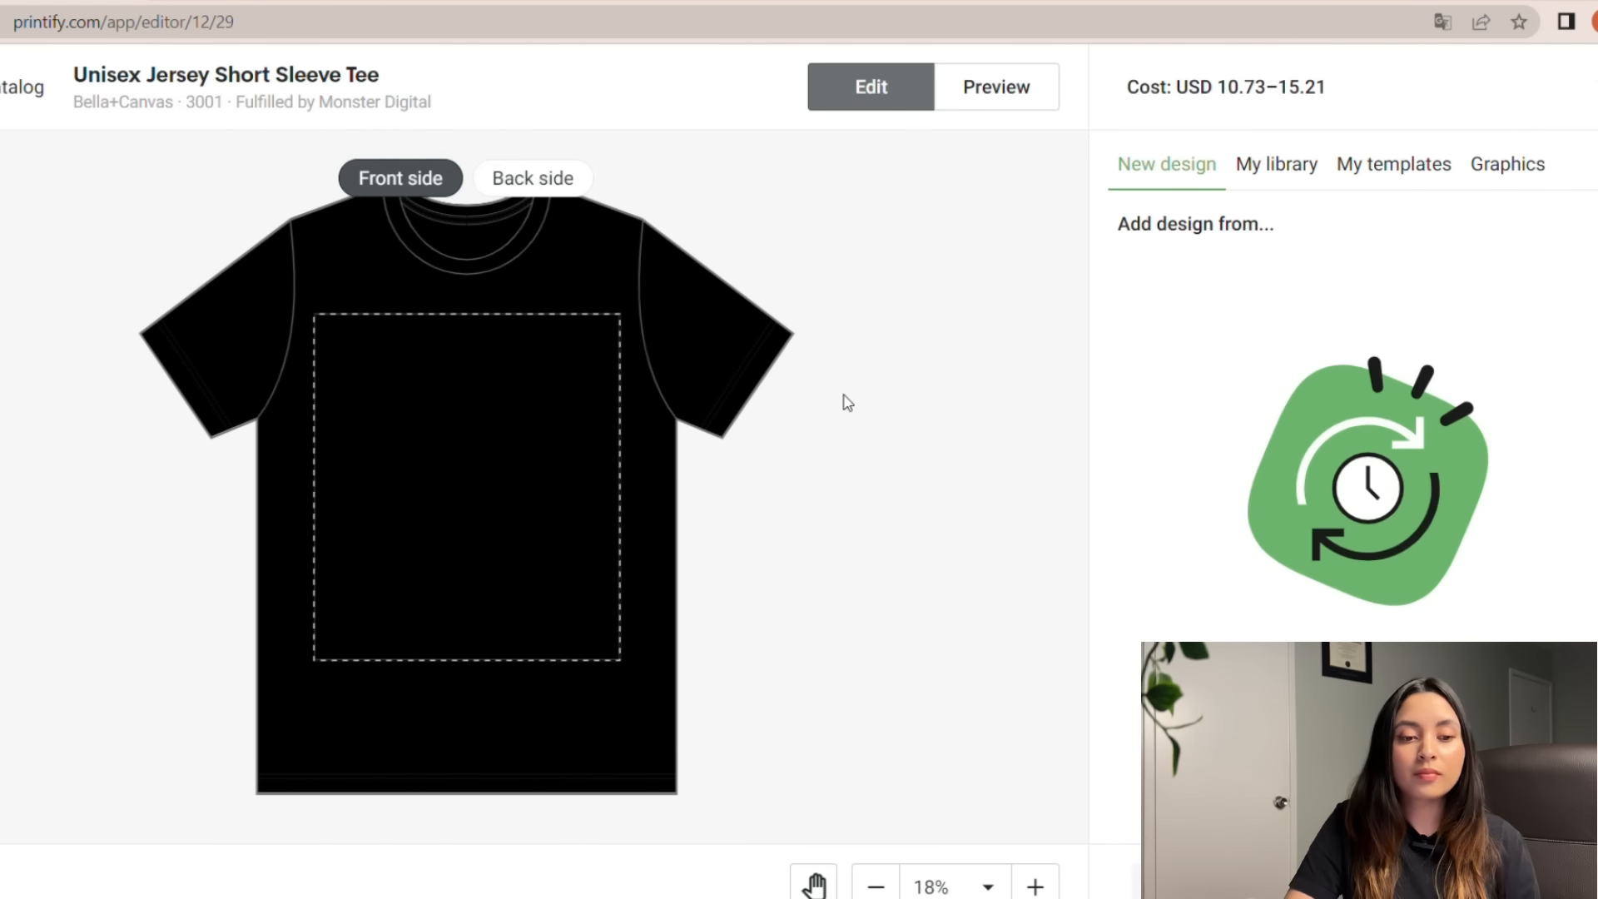
left_click_drag(485, 455, 478, 408)
left_click(1002, 95)
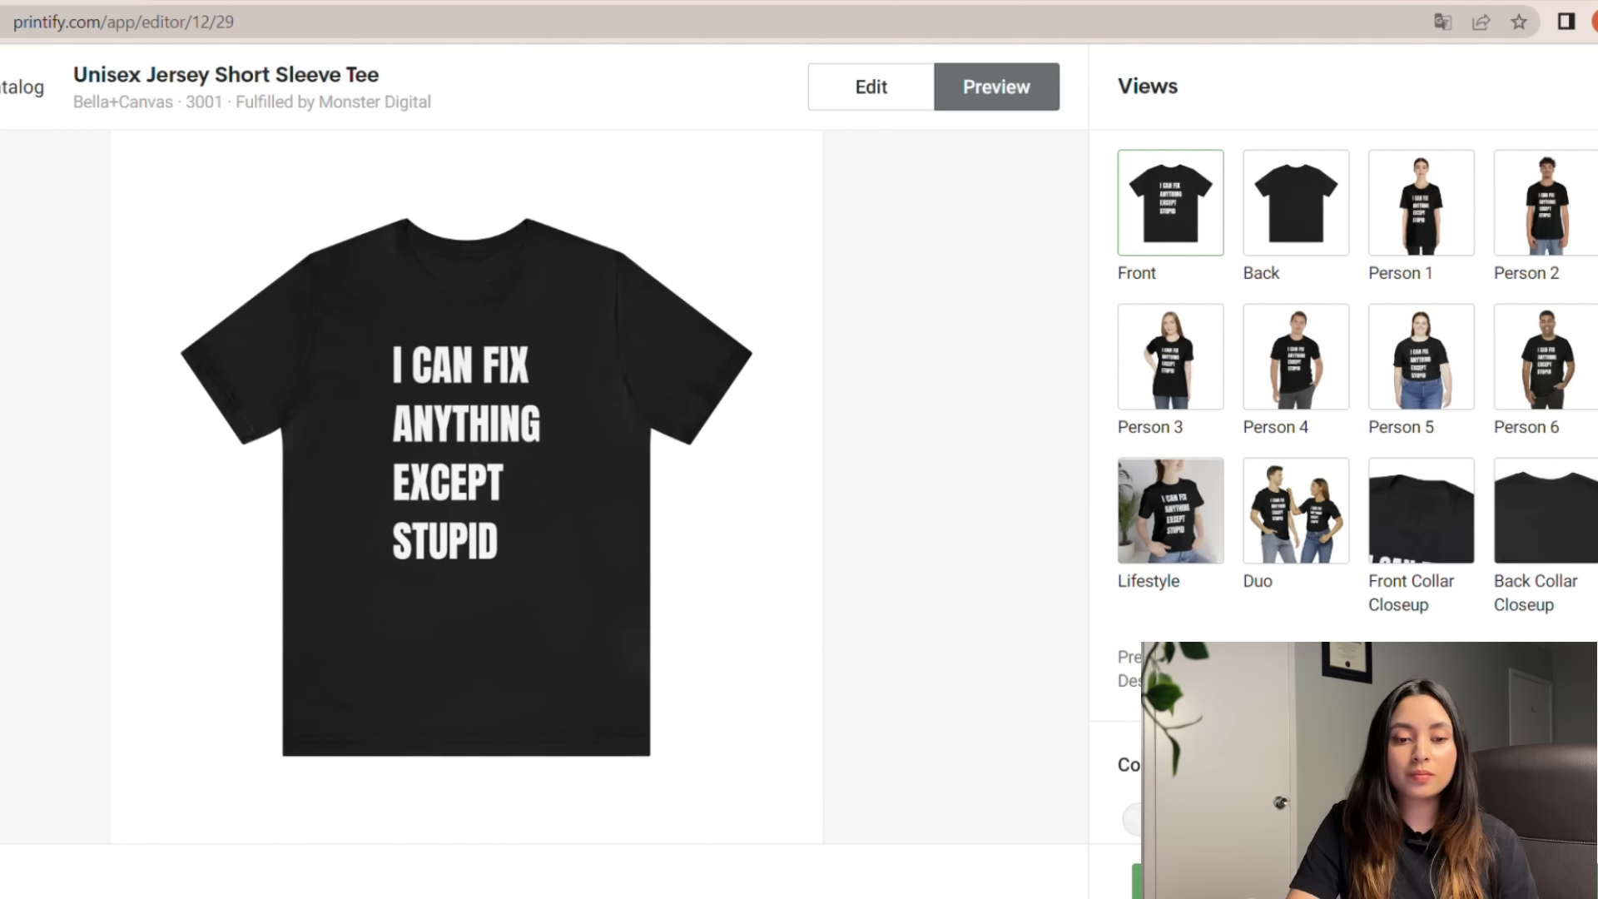
- Review the product details page: mockup views, title image colour, description, shipping profile, variant pricing and publishing settings
scroll(747, 525, "down", 3)
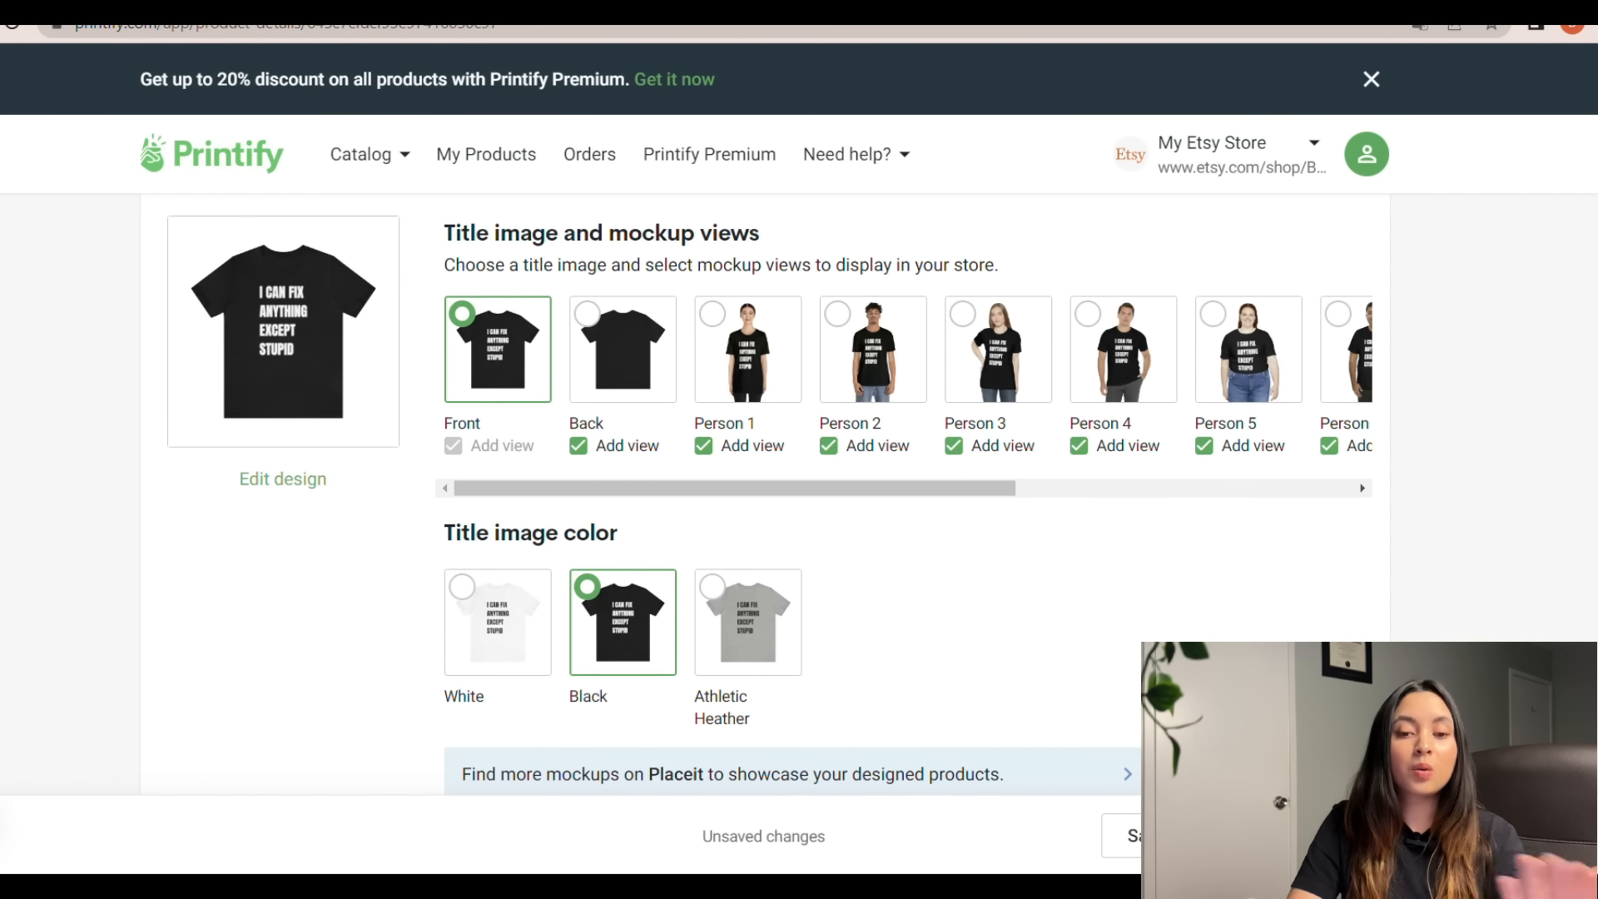
scroll(766, 499, "down", 9)
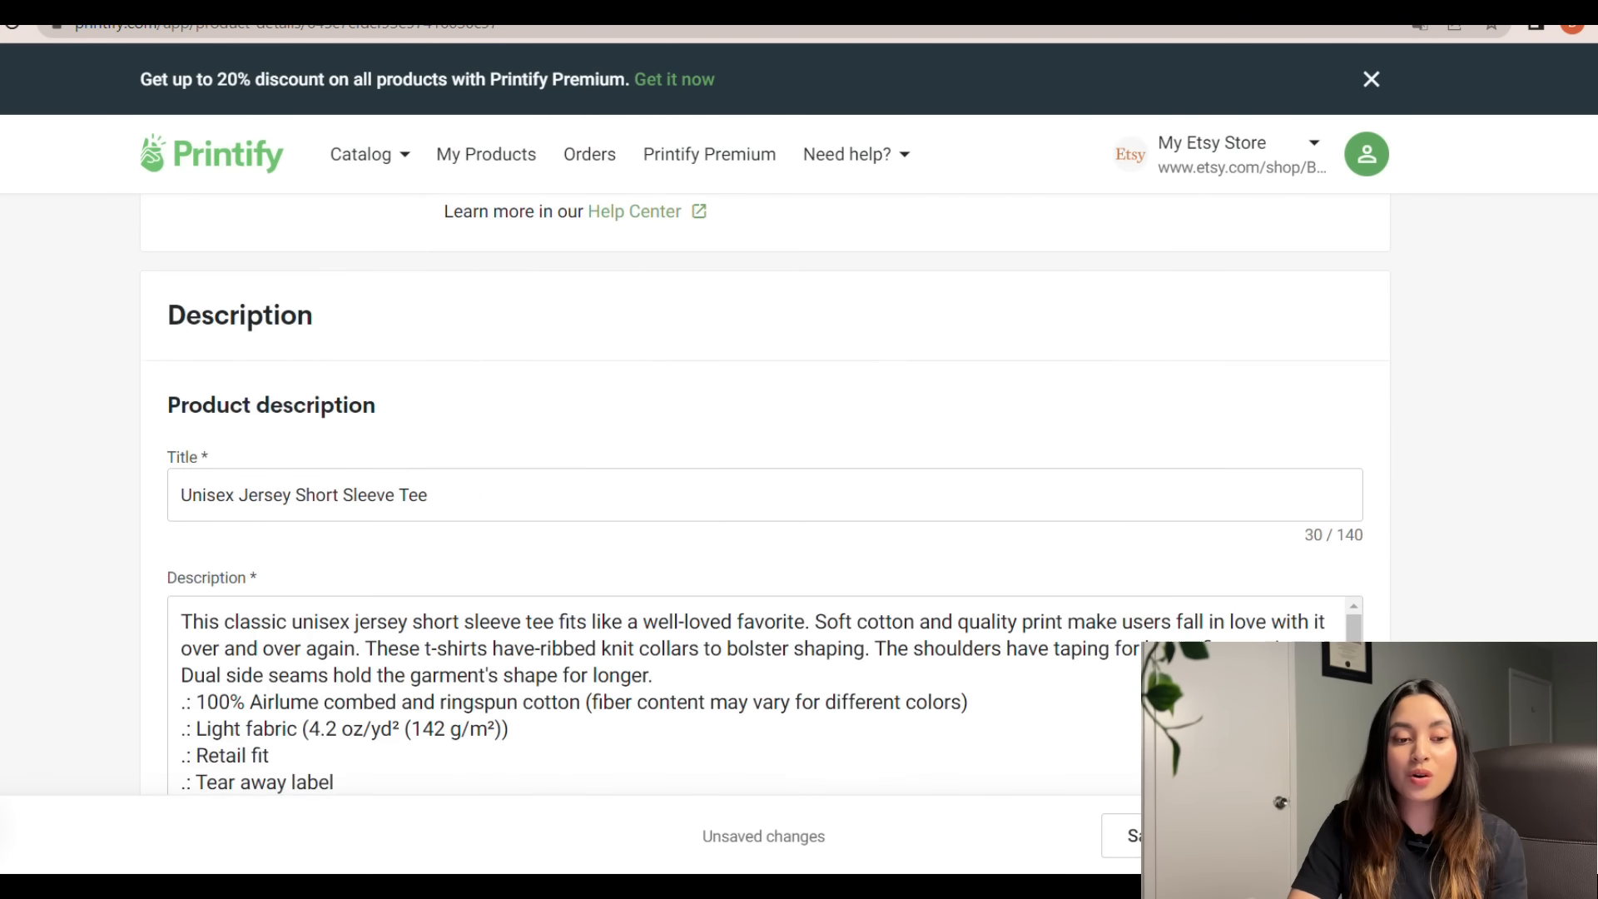
scroll(766, 500, "down", 4)
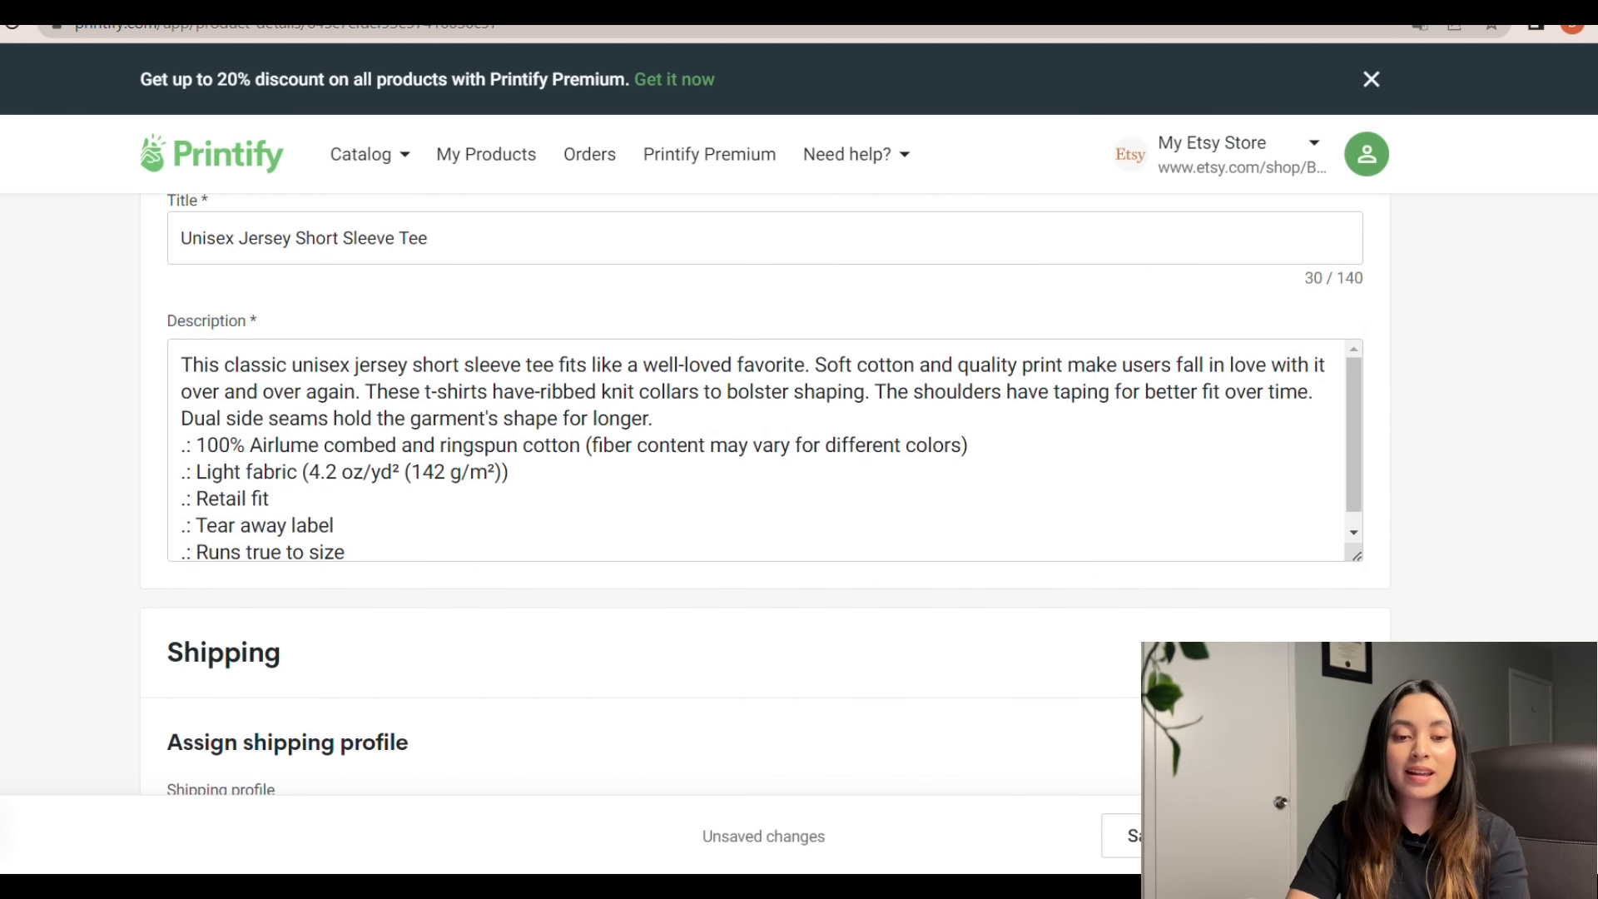
scroll(766, 499, "down", 3)
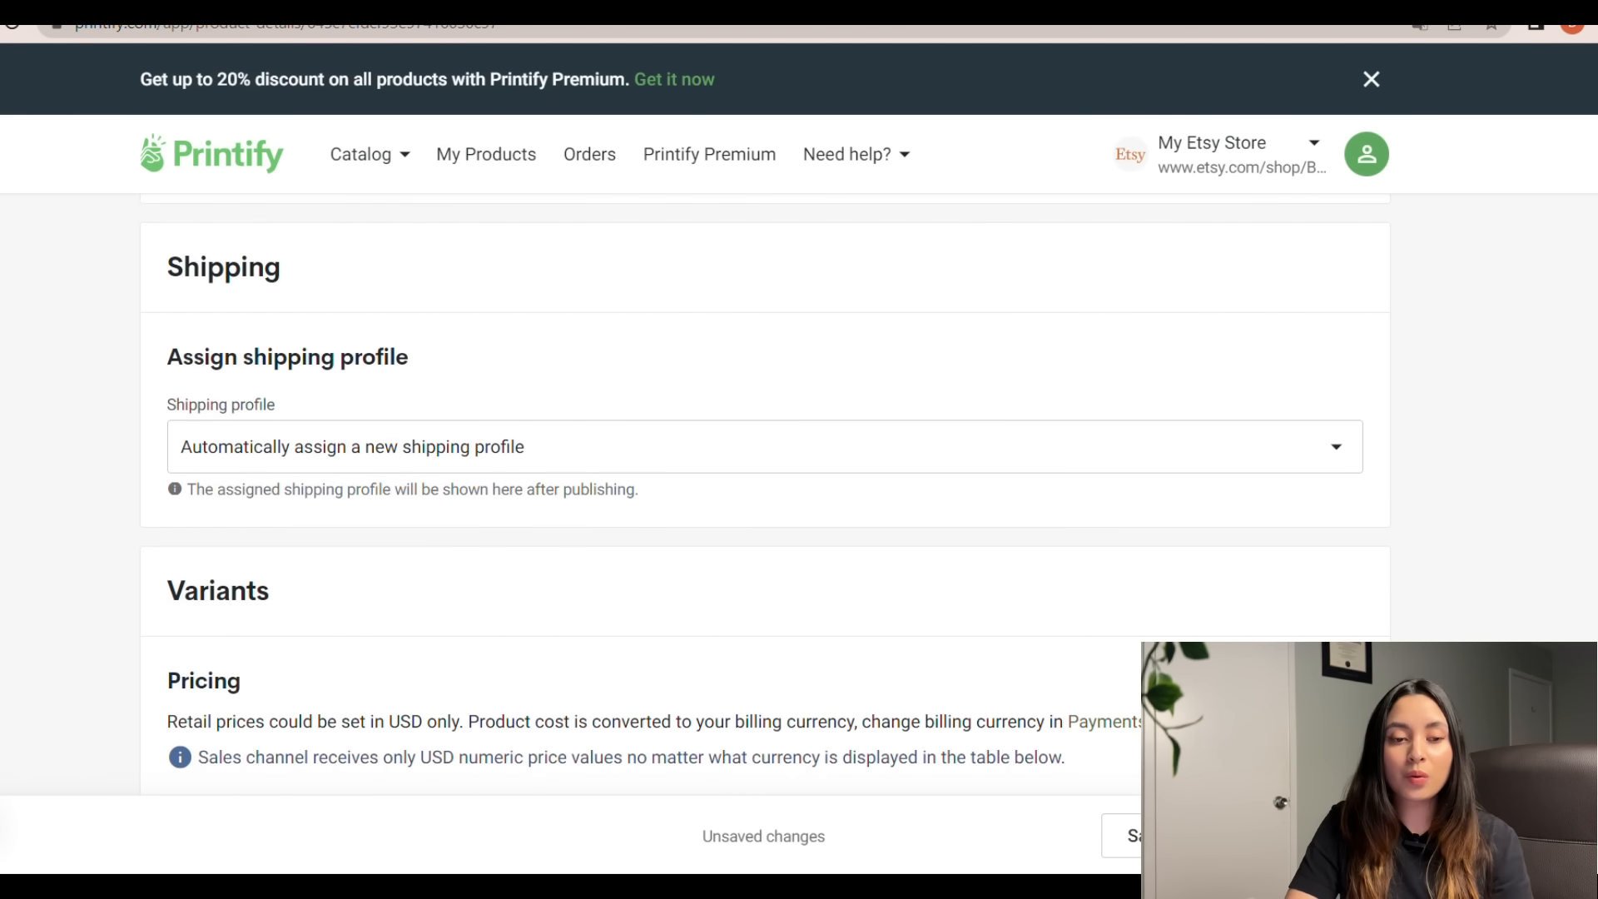
scroll(765, 499, "down", 5)
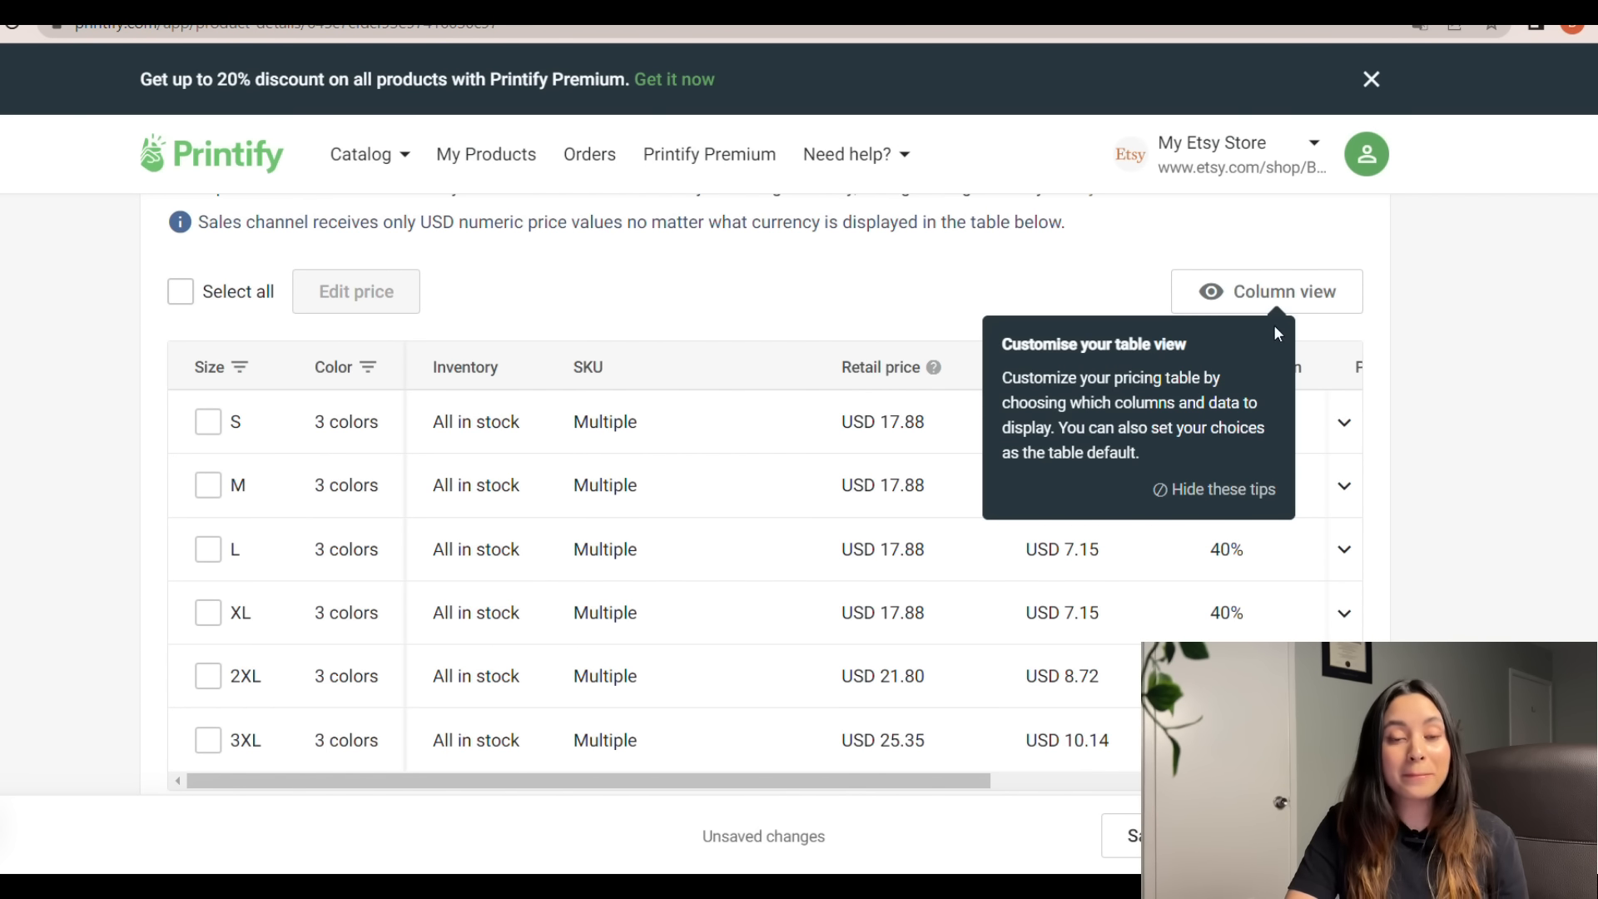
scroll(1428, 356, "down", 3)
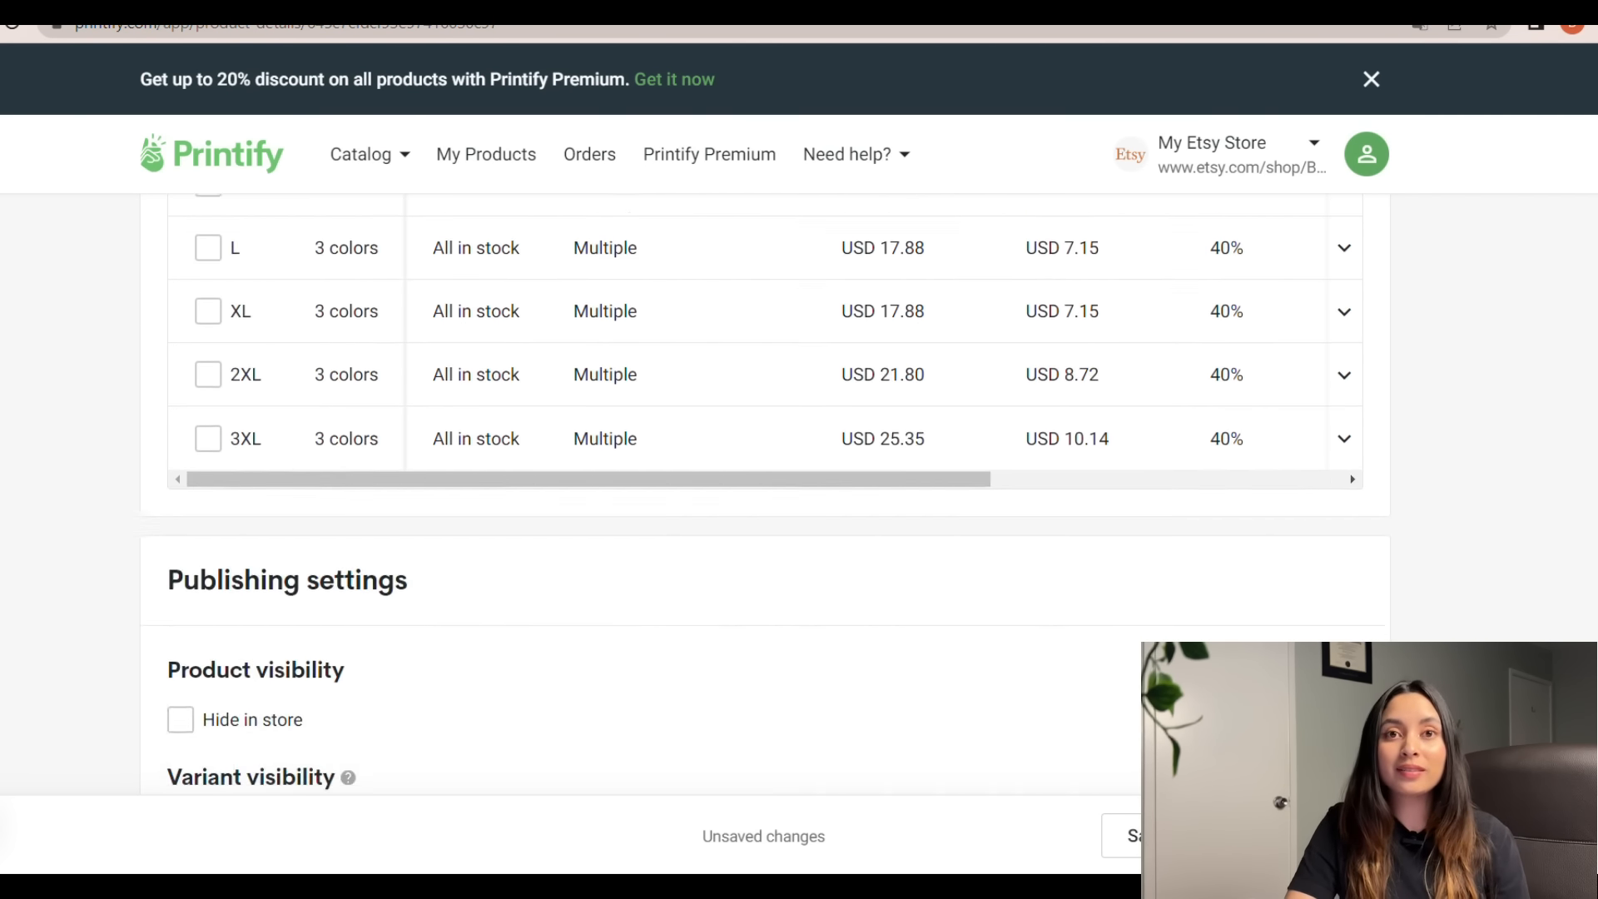
scroll(1428, 356, "up", 10)
scroll(1592, 356, "up", 4)
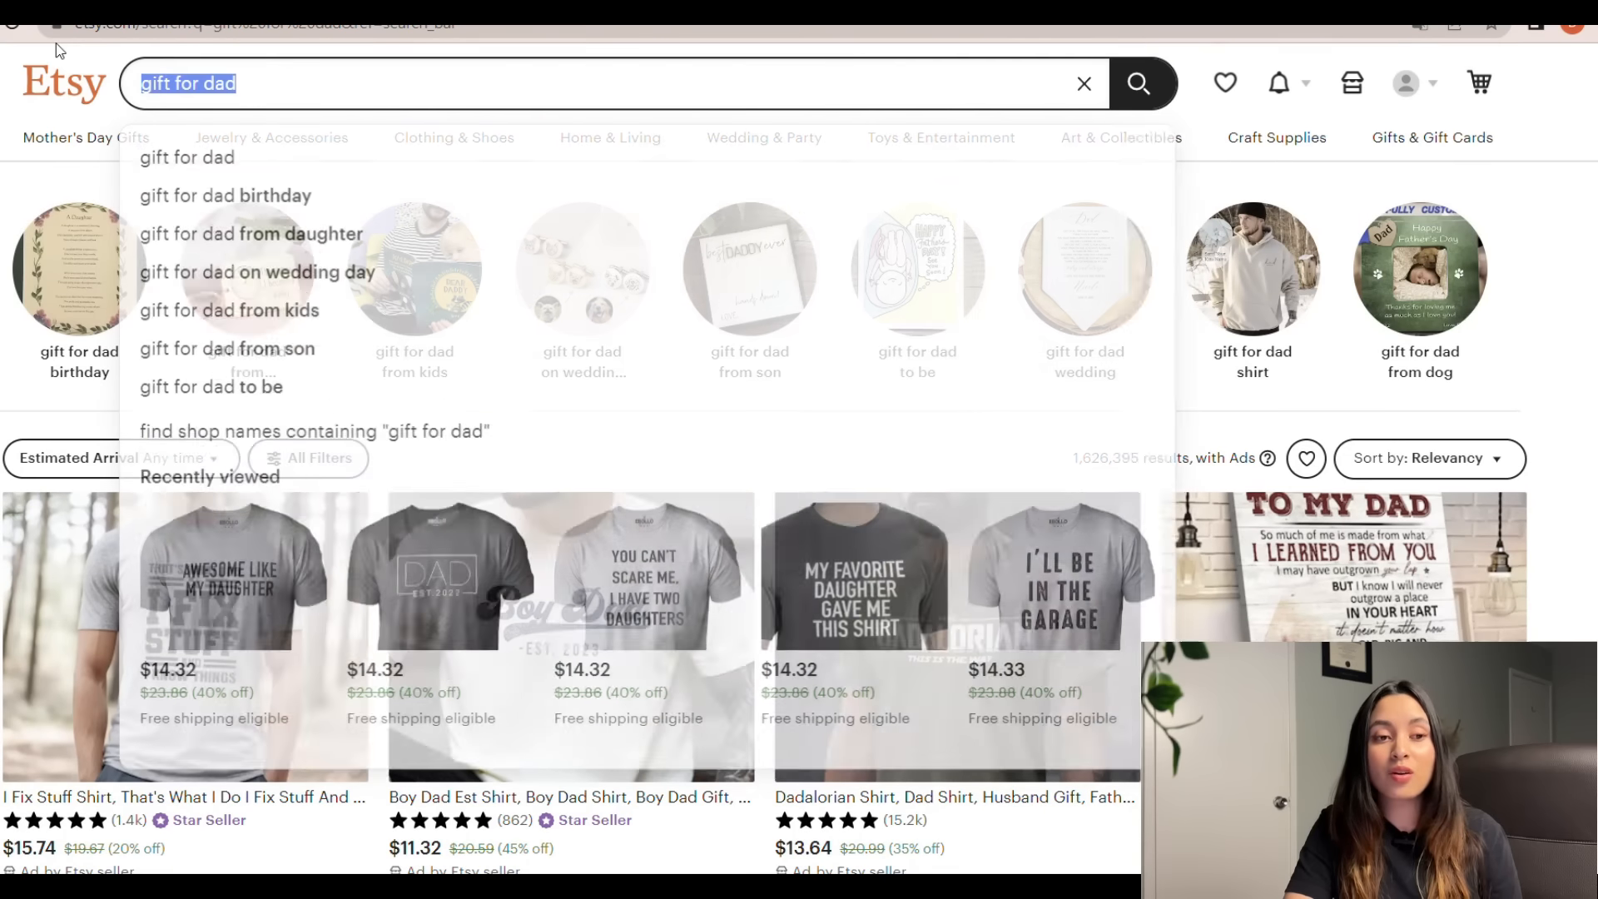
- Search Etsy for "shirt for dad"
type("shirt for f")
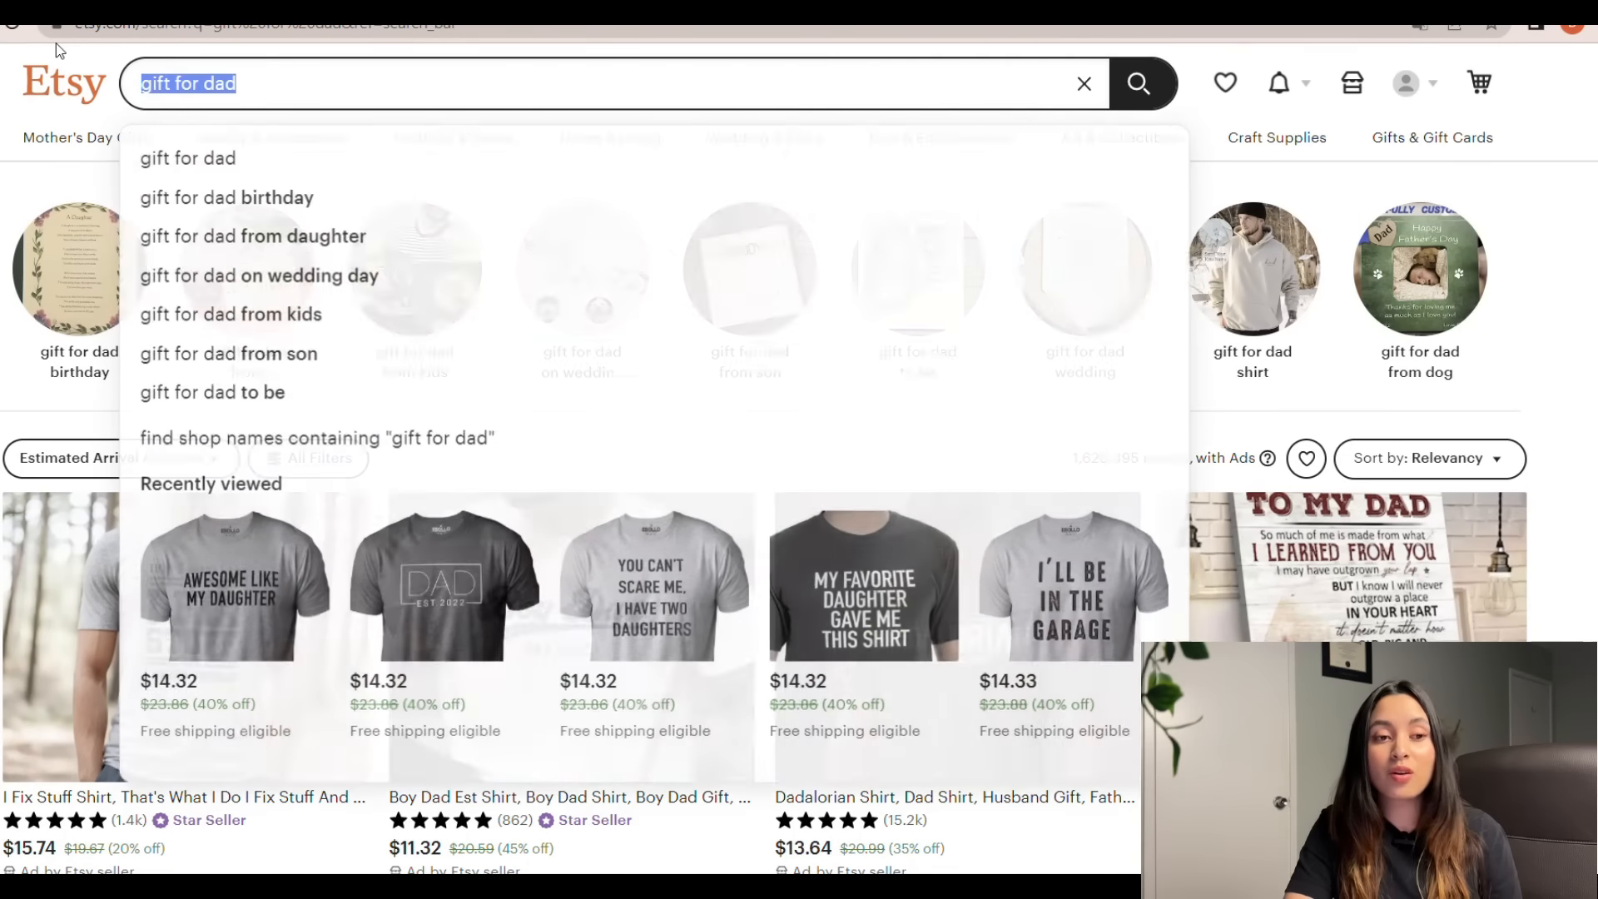
type("sf")
key("Return")
key("BackSpace")
key("BackSpace")
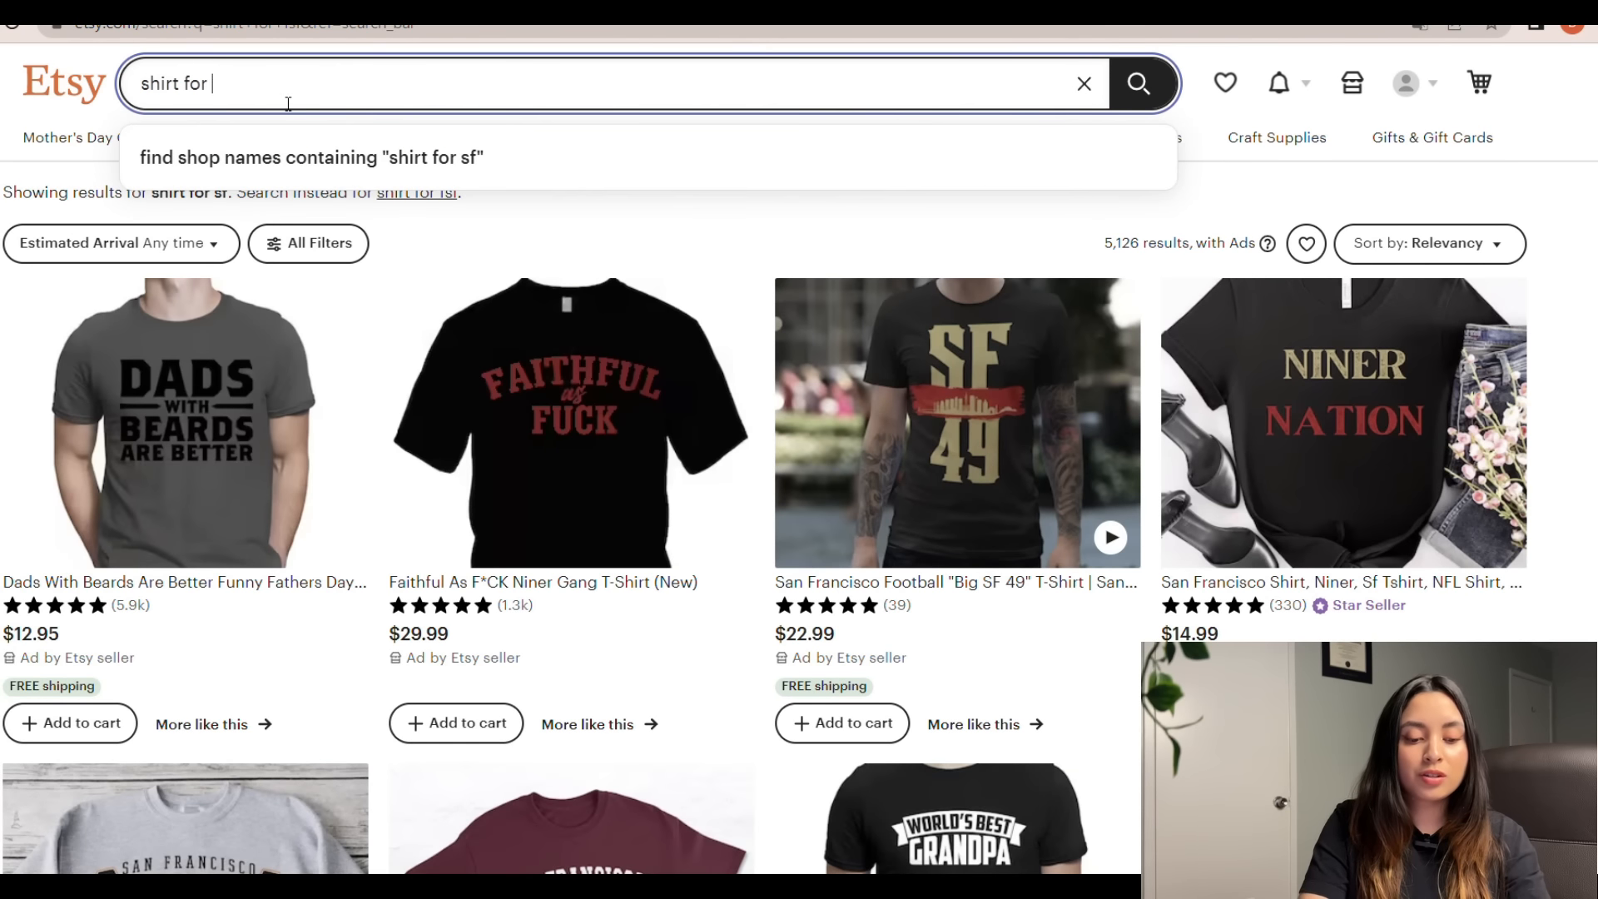
type("dad")
key("Return")
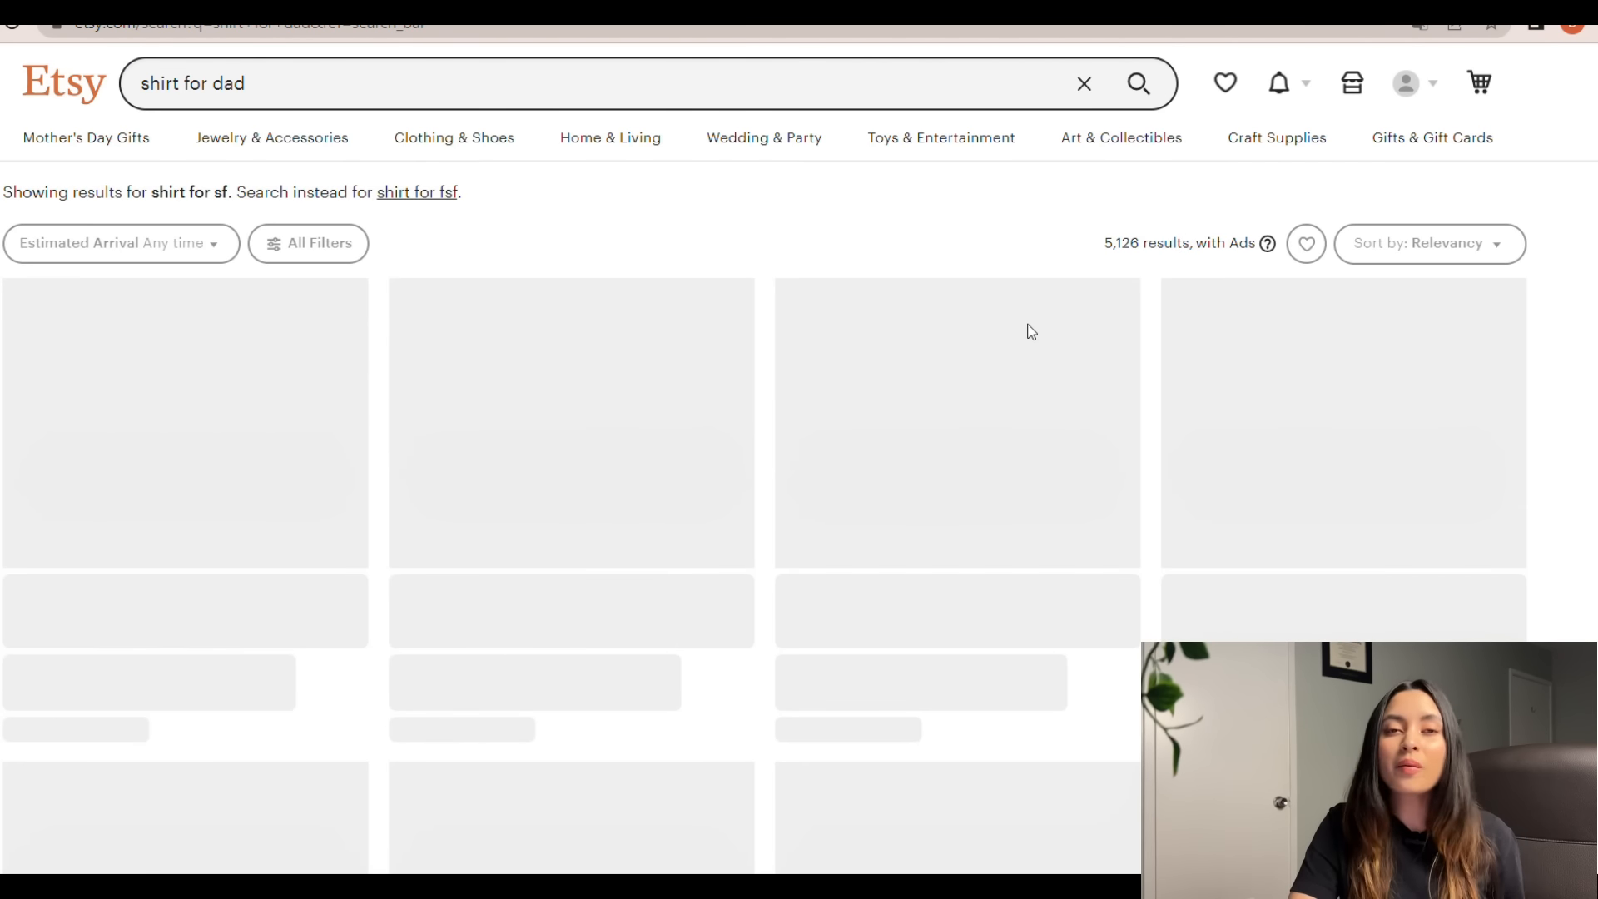
- Browse the dad shirt results and open the grey "Awesome Like My Daughter" shirt listing by eBollo
scroll(1027, 328, "down", 8)
scroll(799, 458, "up", 2)
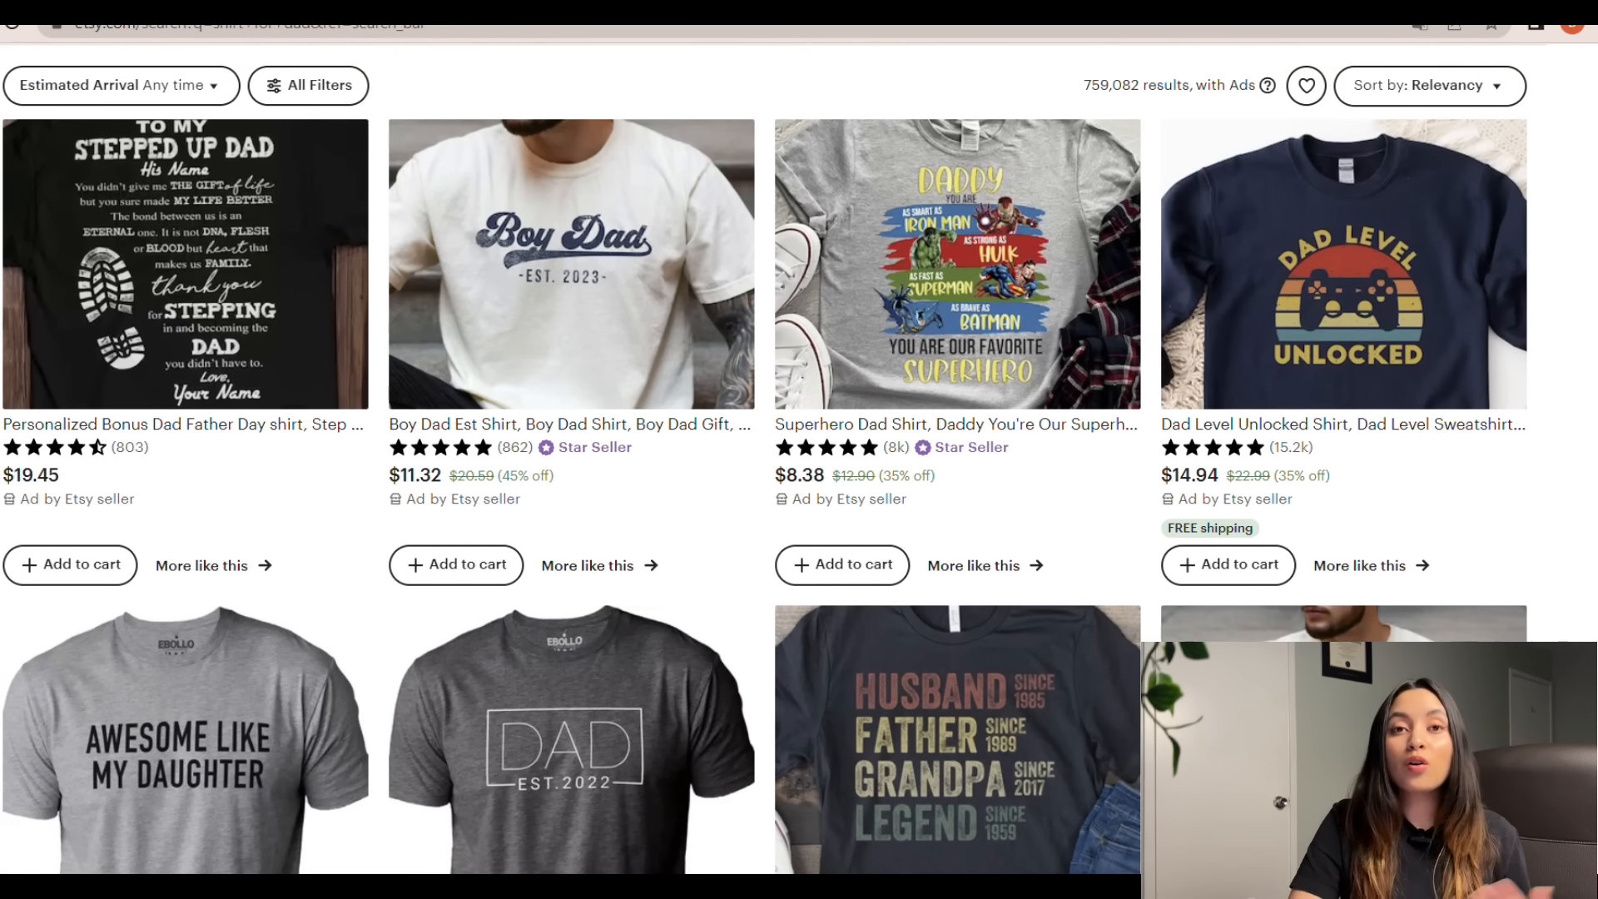
scroll(799, 458, "down", 5)
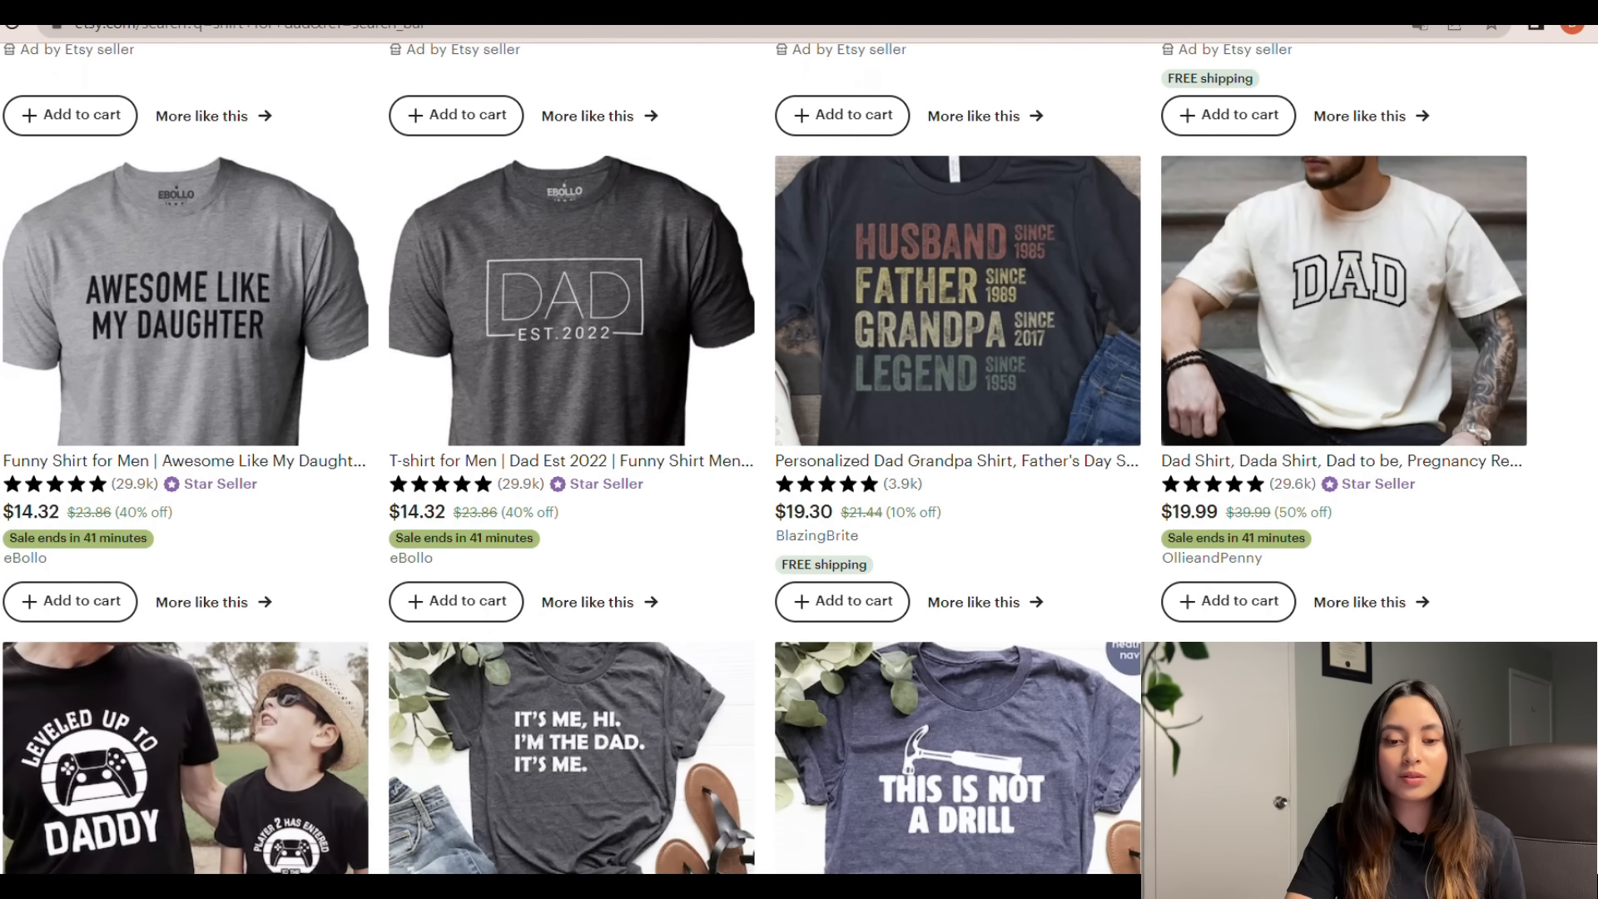
left_click(273, 337)
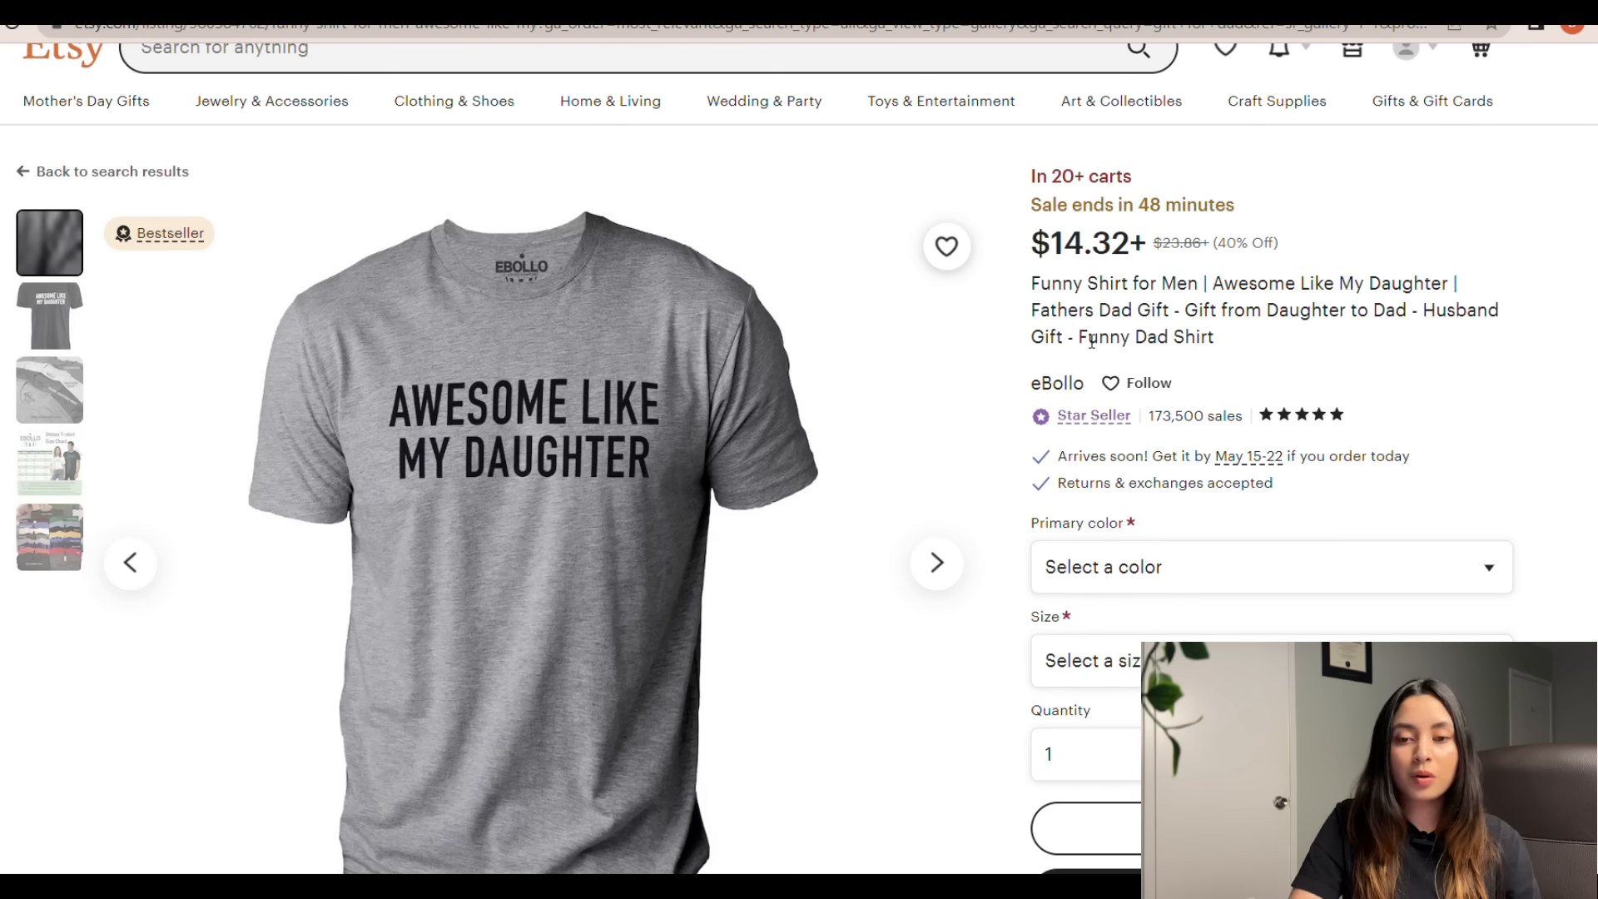
- Examine the "Awesome Like My Daughter" listing title for keywords, highlighting "Funny Shirt for Men" and "Funny Dad Shirt"
scroll(1586, 192, "down", 1)
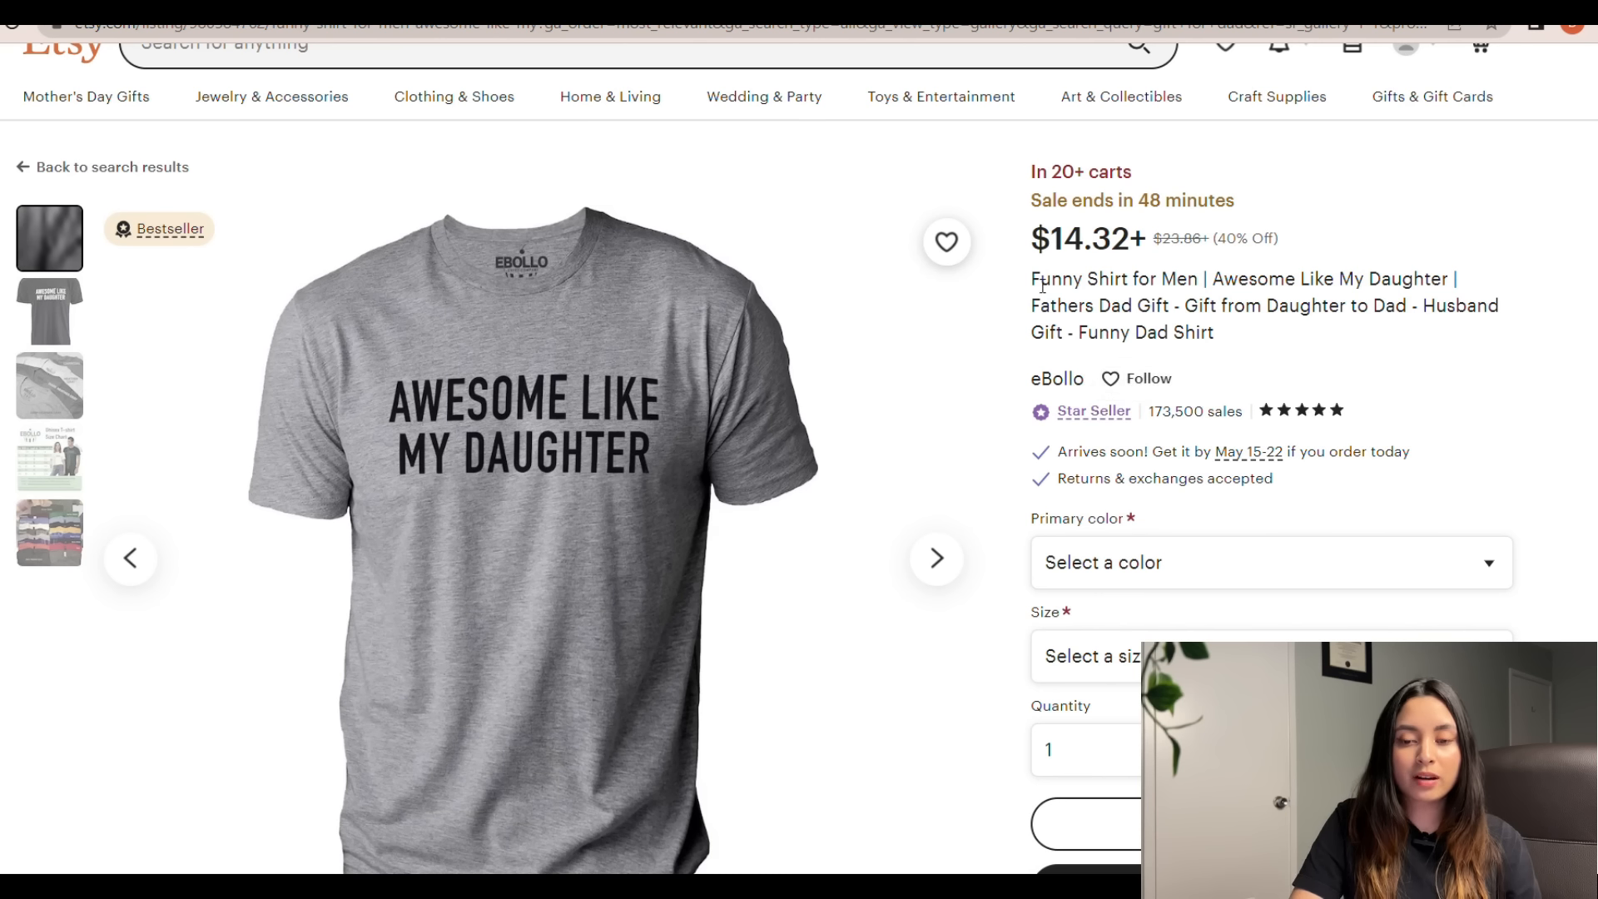
left_click_drag(1032, 284, 1204, 283)
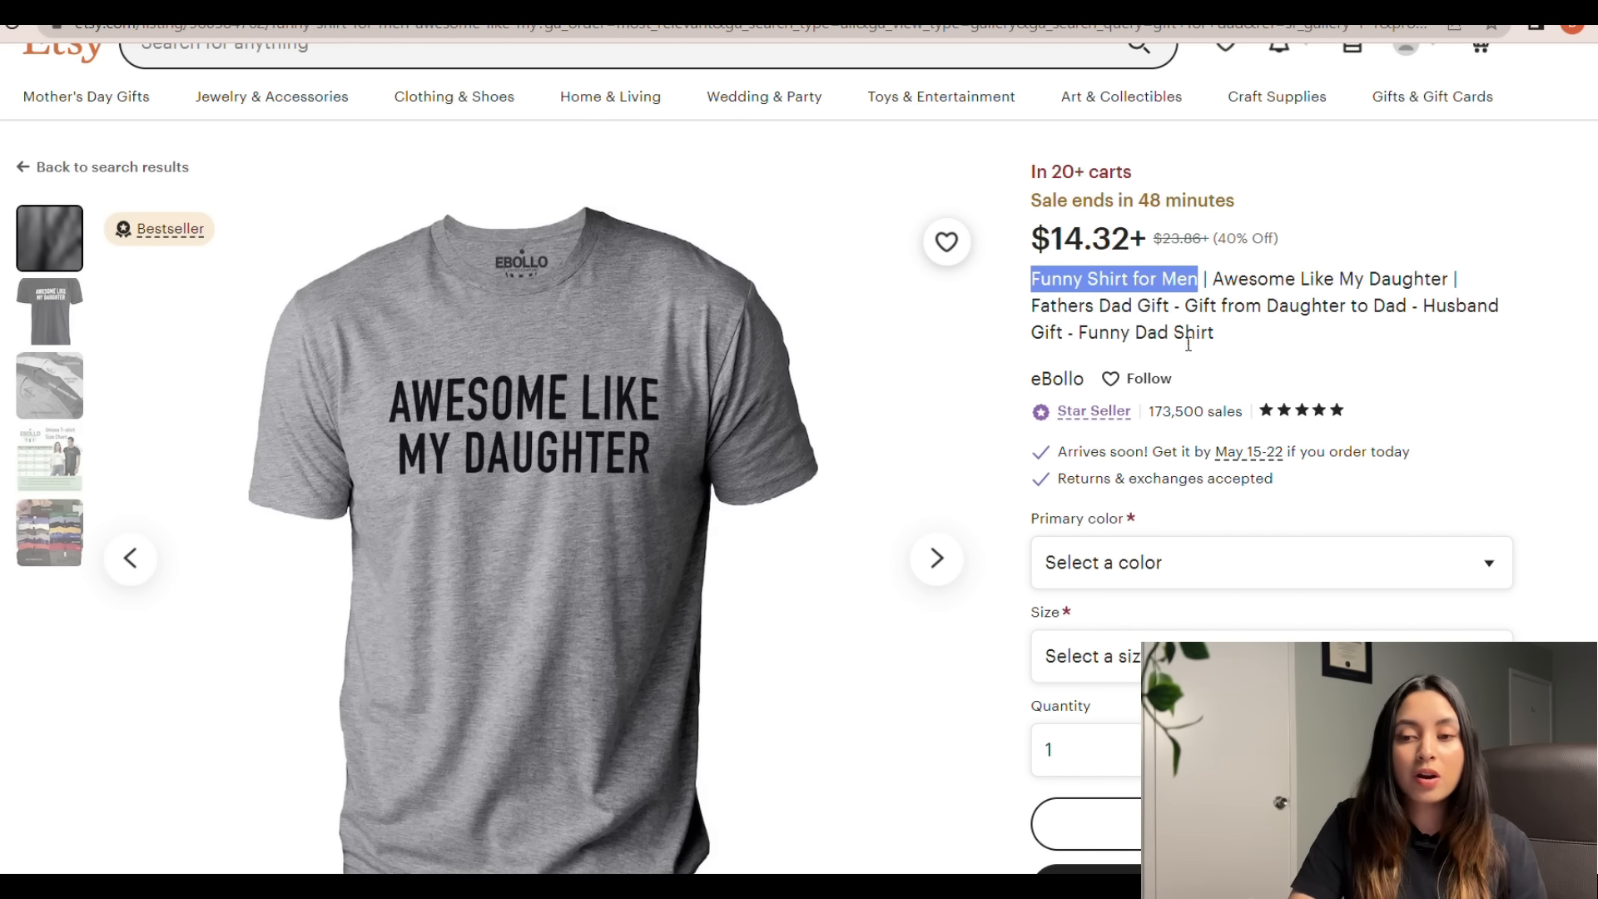
left_click(1327, 350)
scroll(1327, 350, "down", 1)
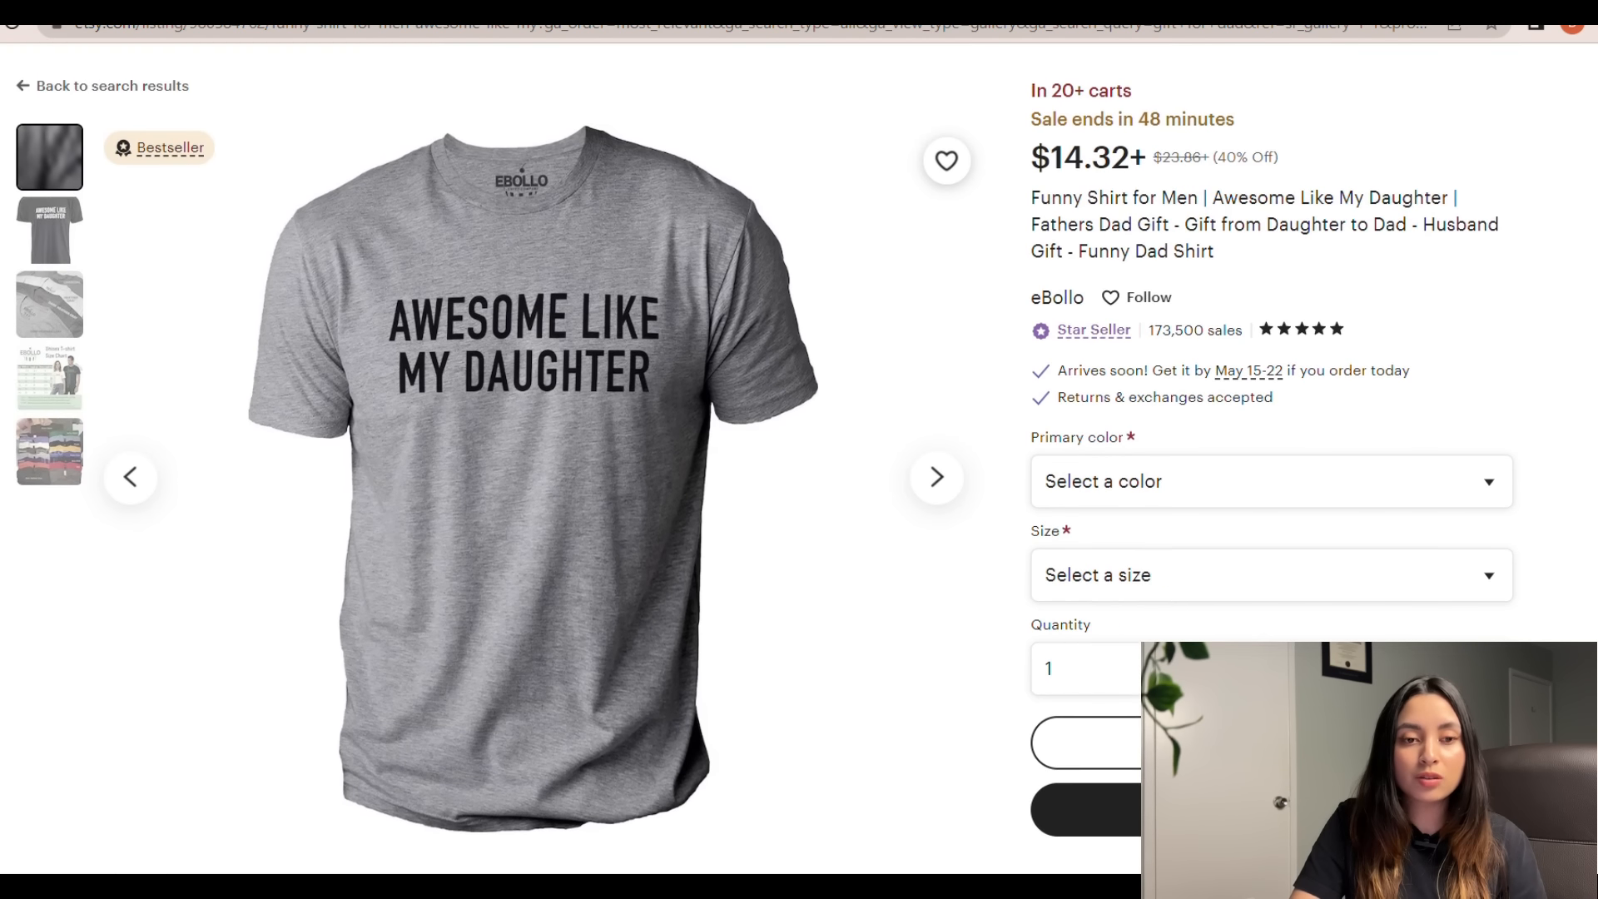
scroll(1391, 203, "up", 1)
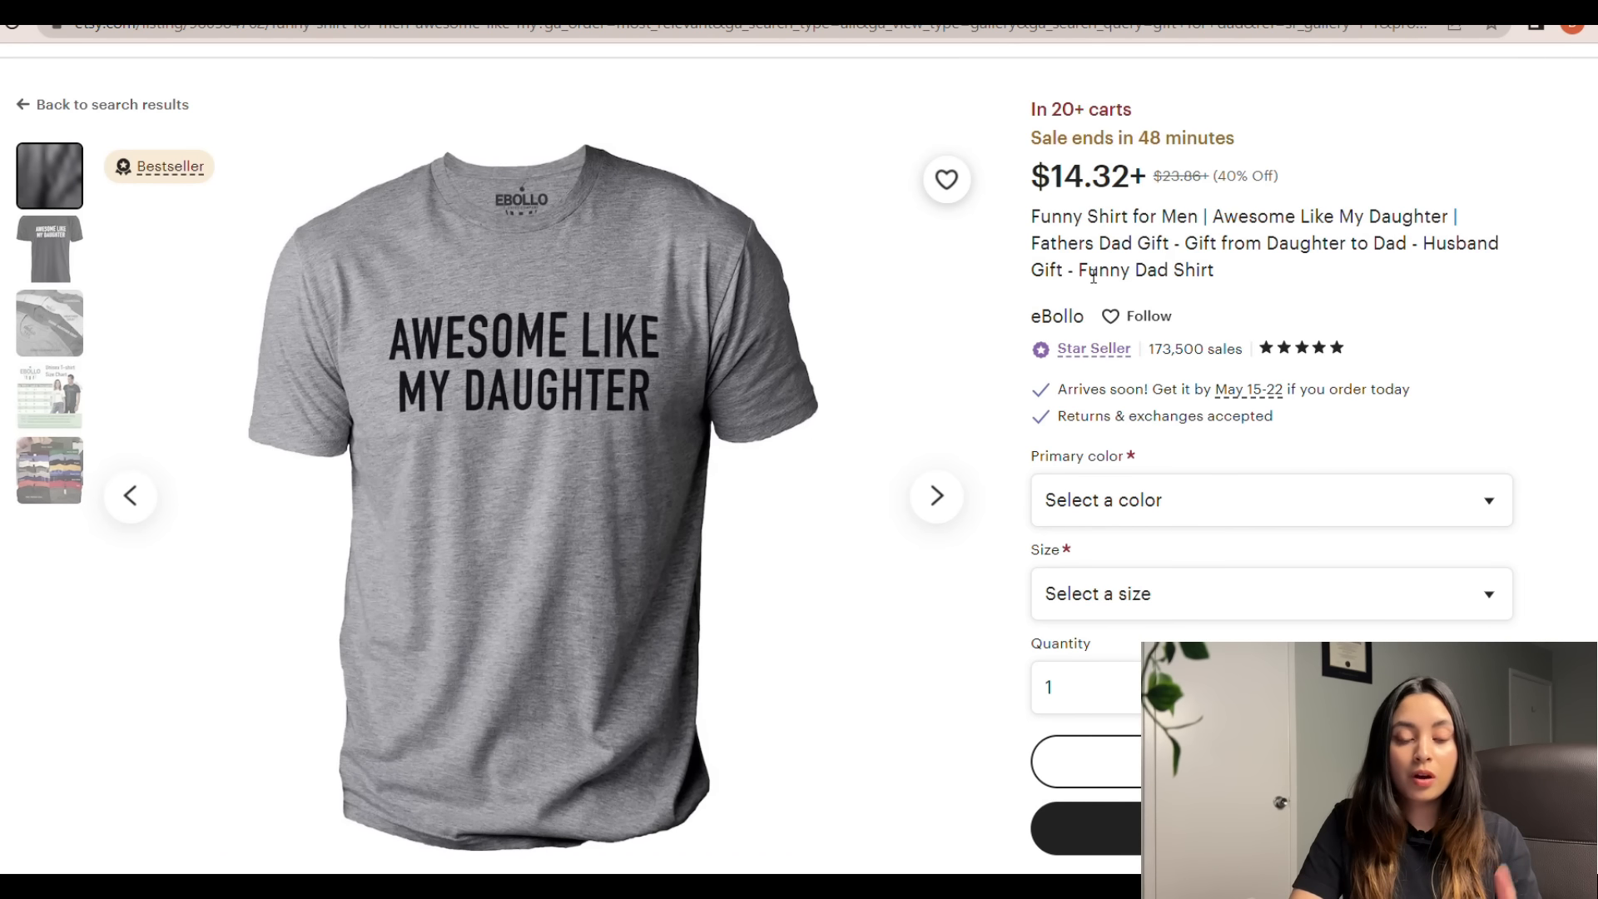
left_click_drag(1079, 273, 1230, 270)
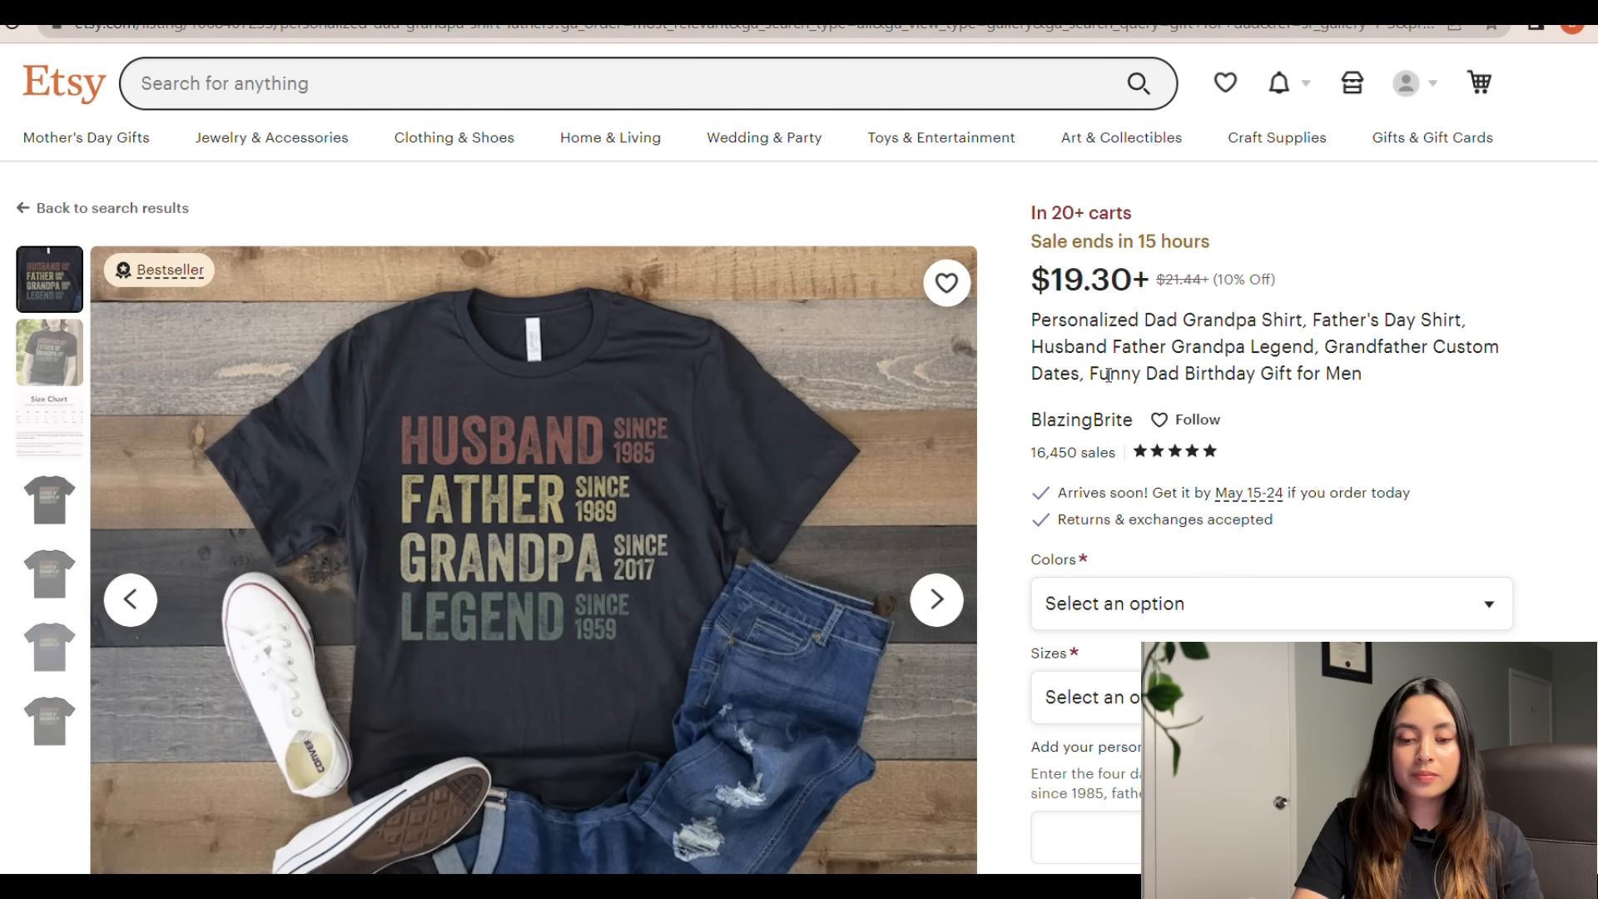
- Examine the titles of the grandpa shirt and garage sign listings for keywords, highlighting "Can't Fix Stupid" and "Funny Dad Birthday"
left_click_drag(1089, 374, 1174, 377)
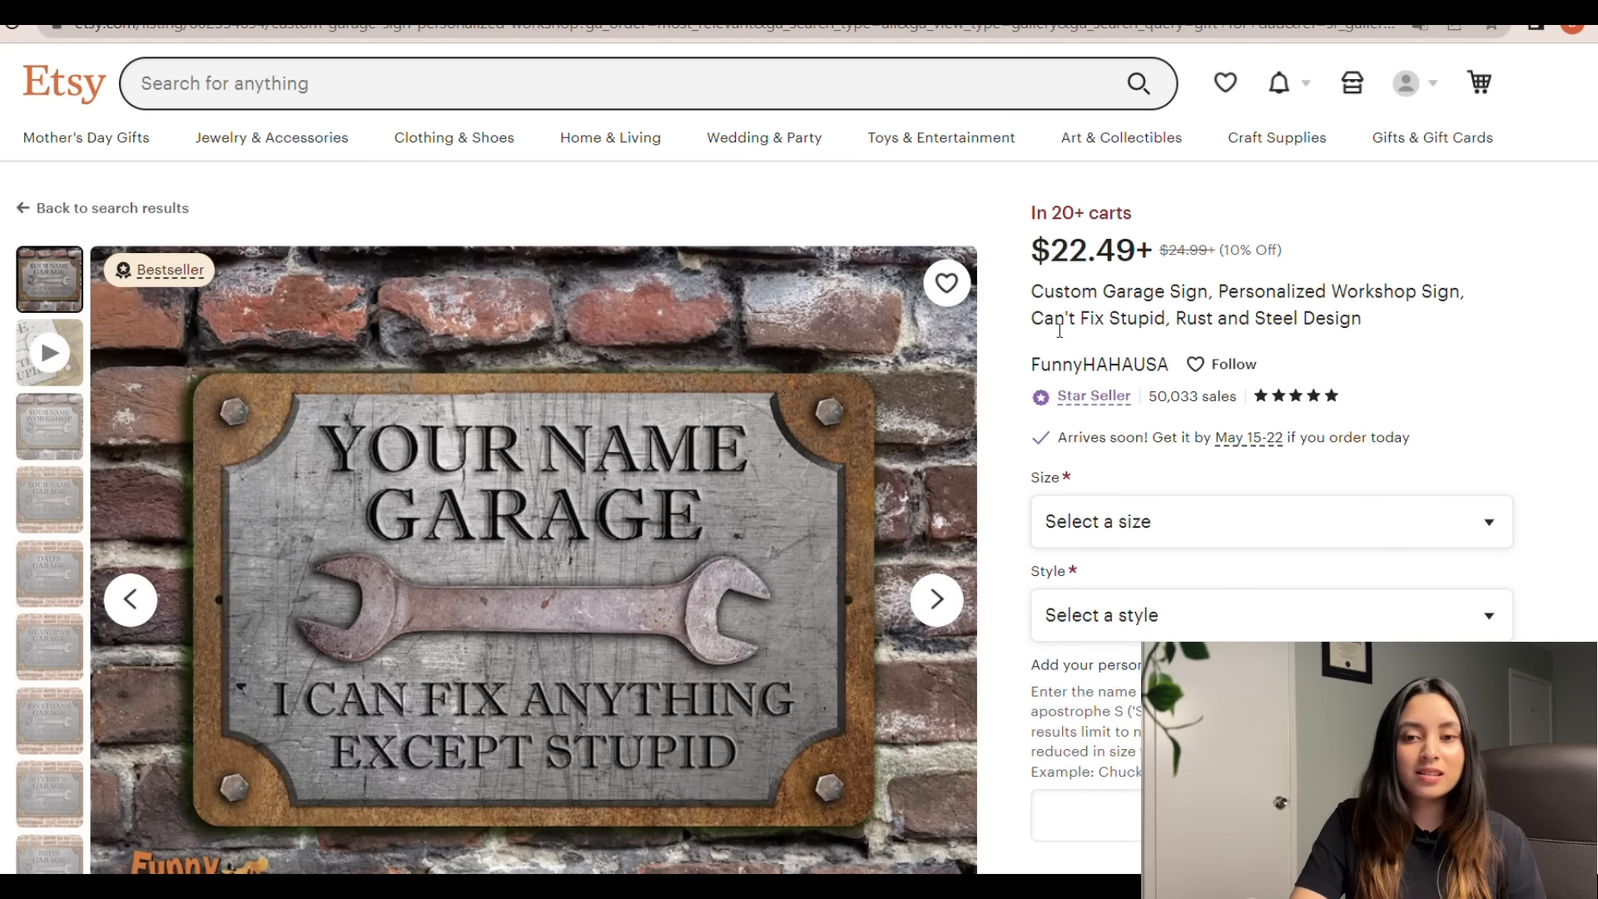
left_click_drag(1032, 321, 1175, 323)
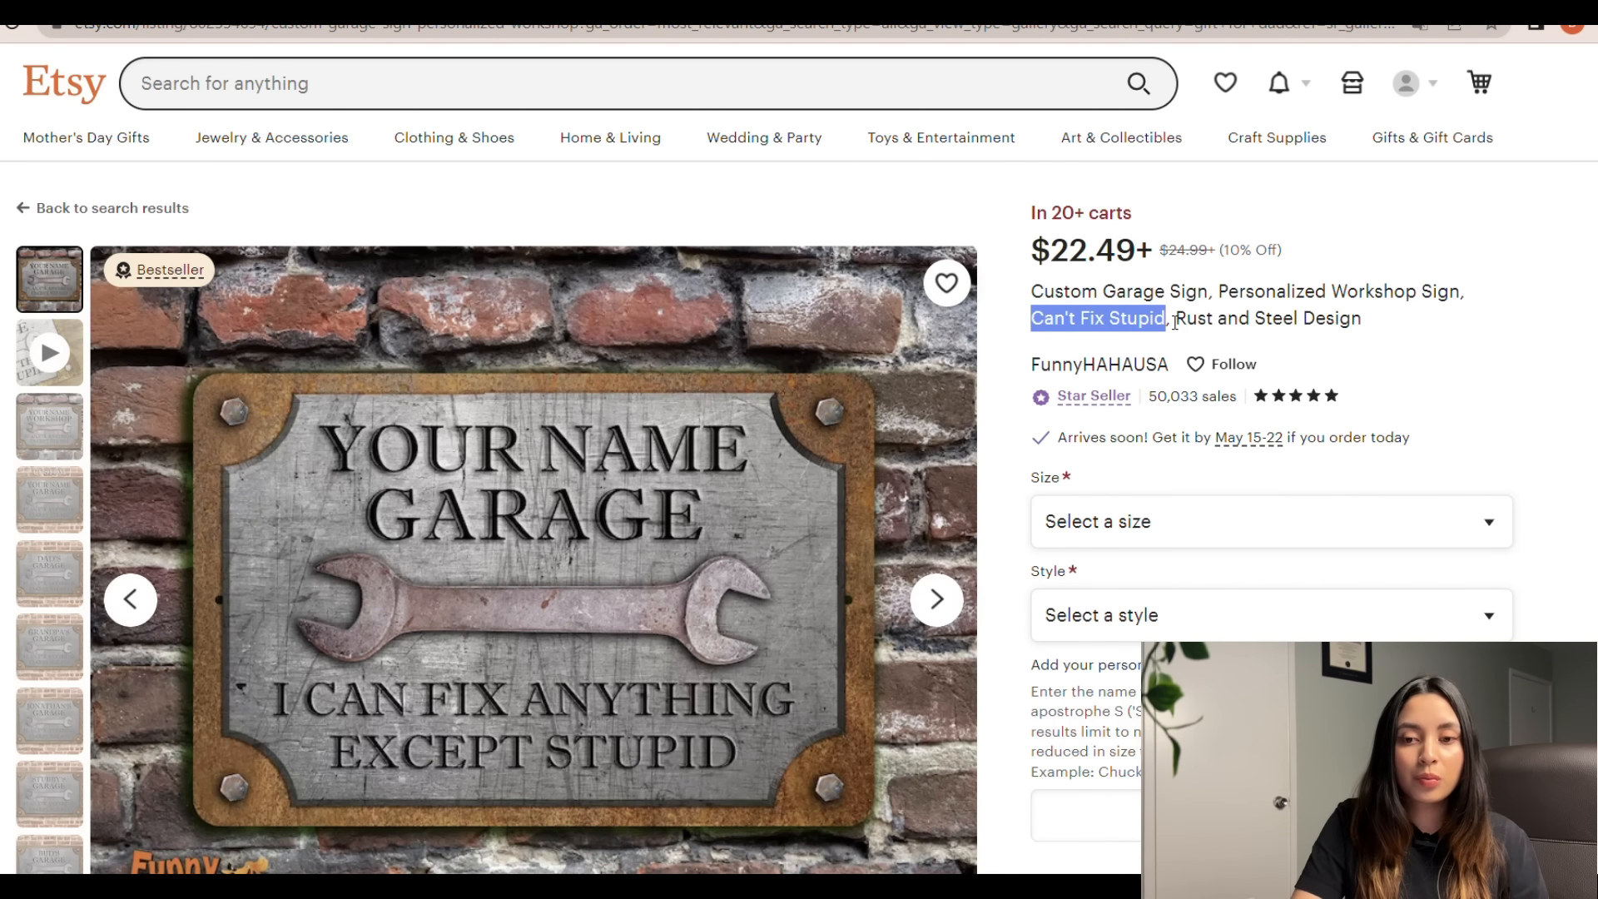
left_click(1024, 889)
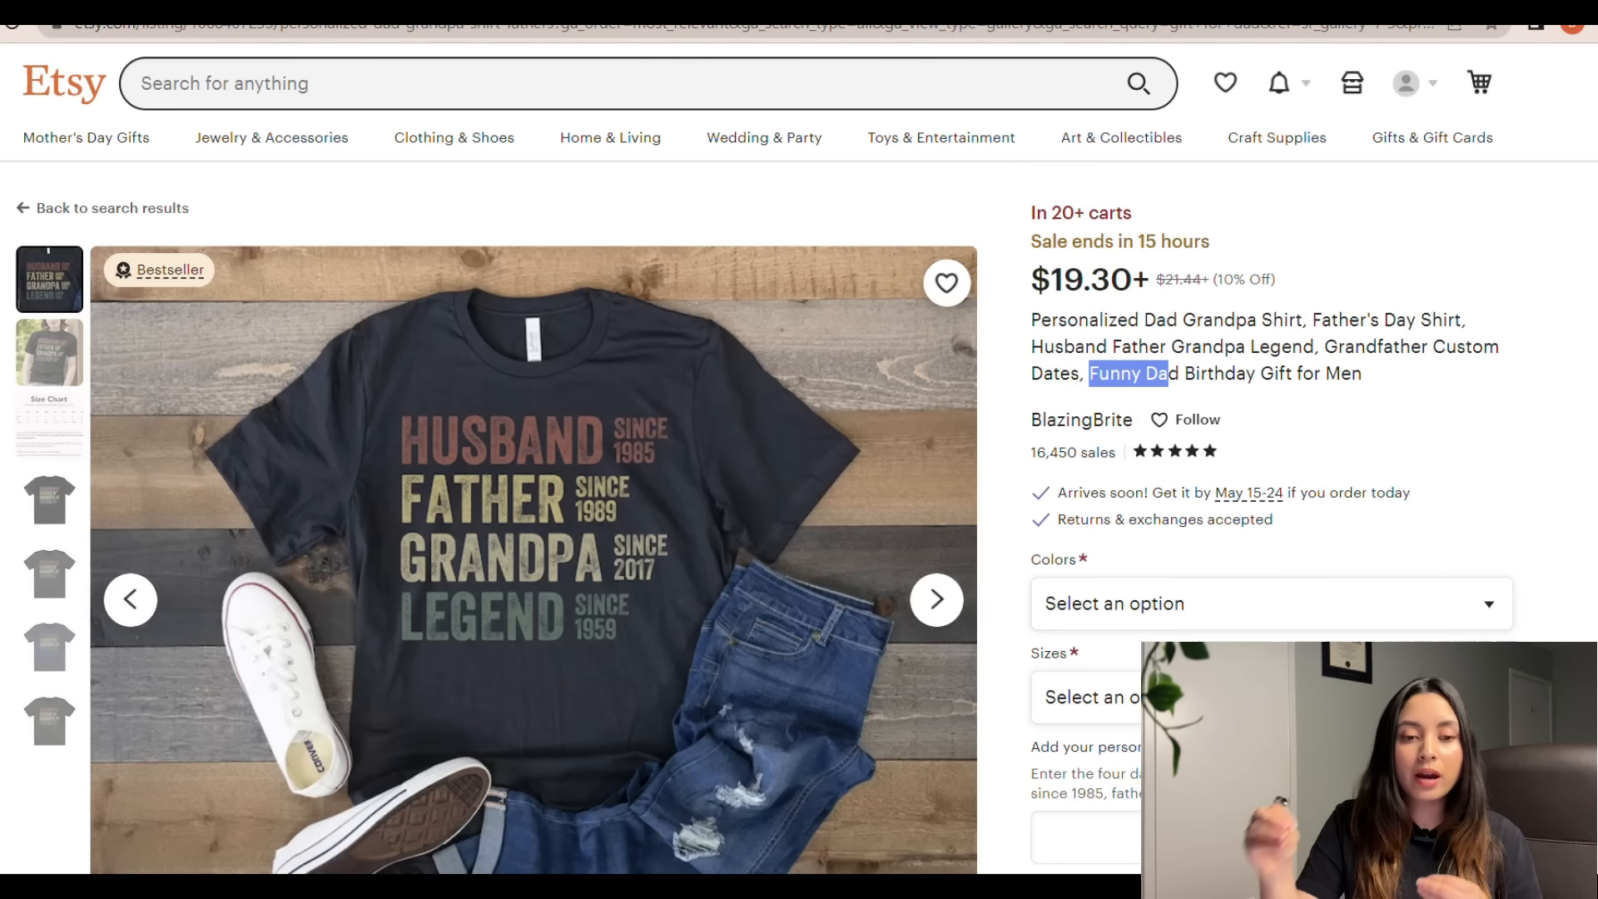
left_click(1167, 342)
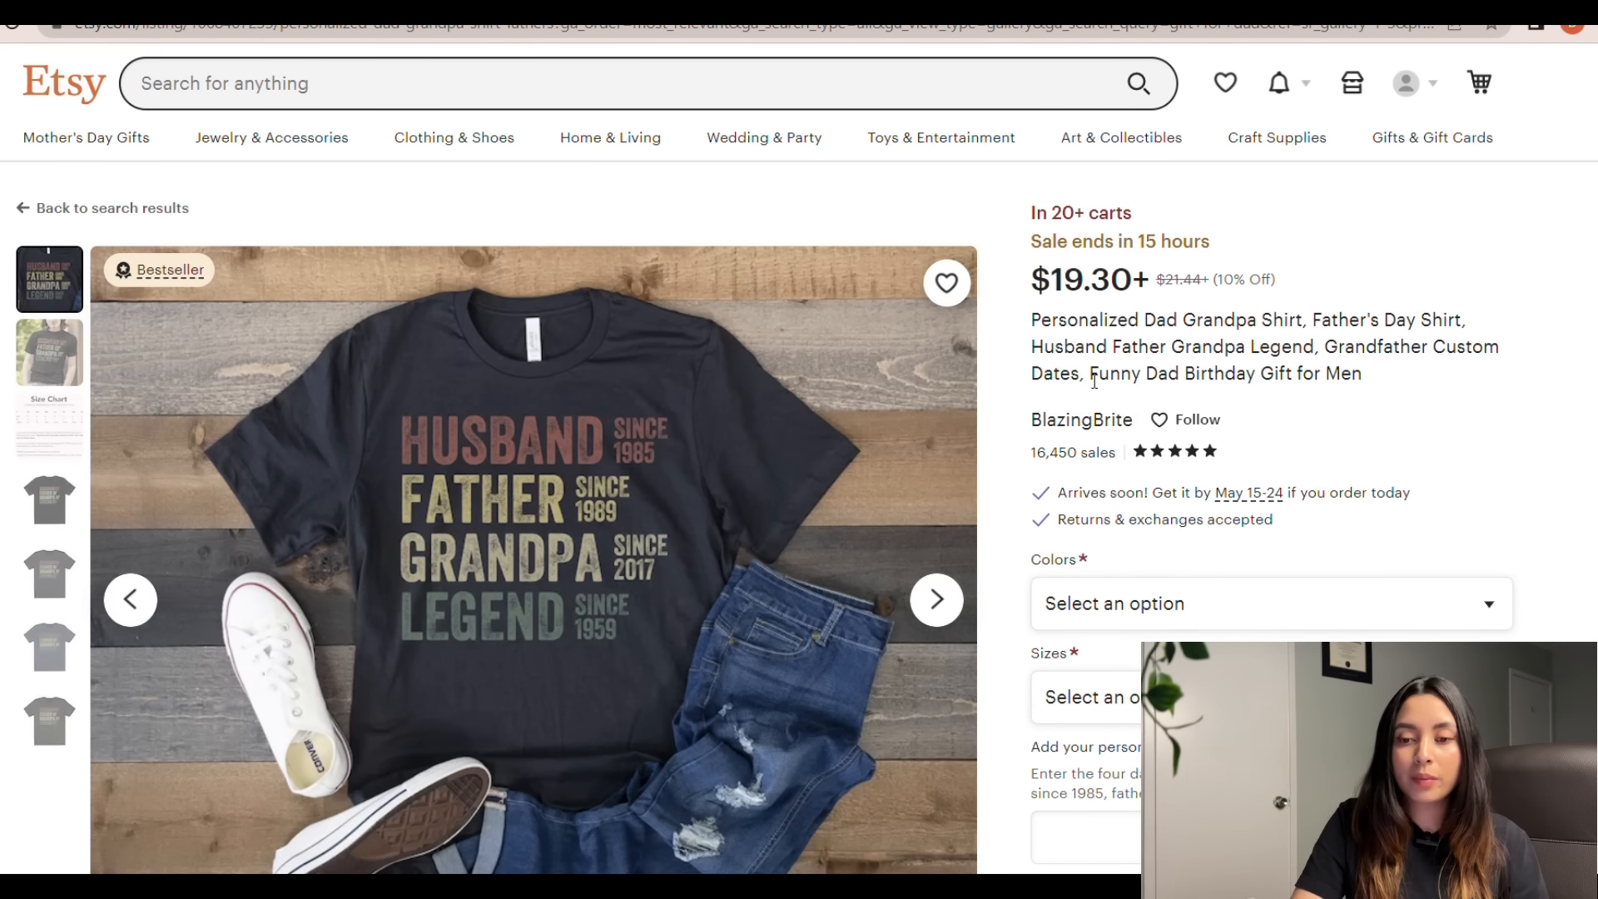
left_click_drag(1092, 376, 1259, 379)
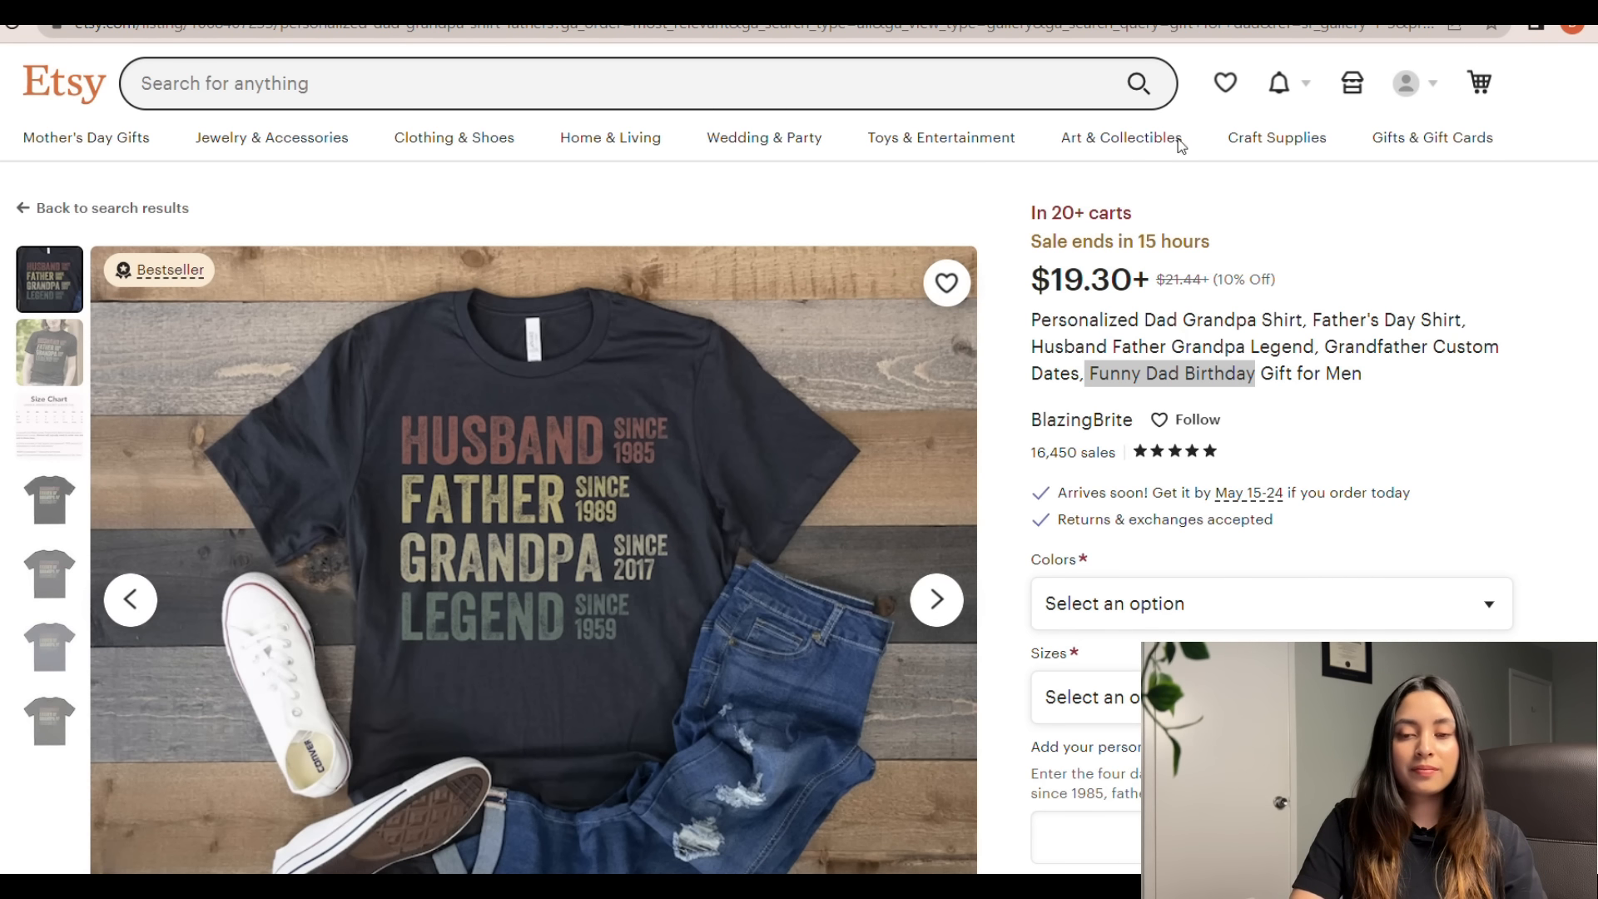
left_click(1199, 133)
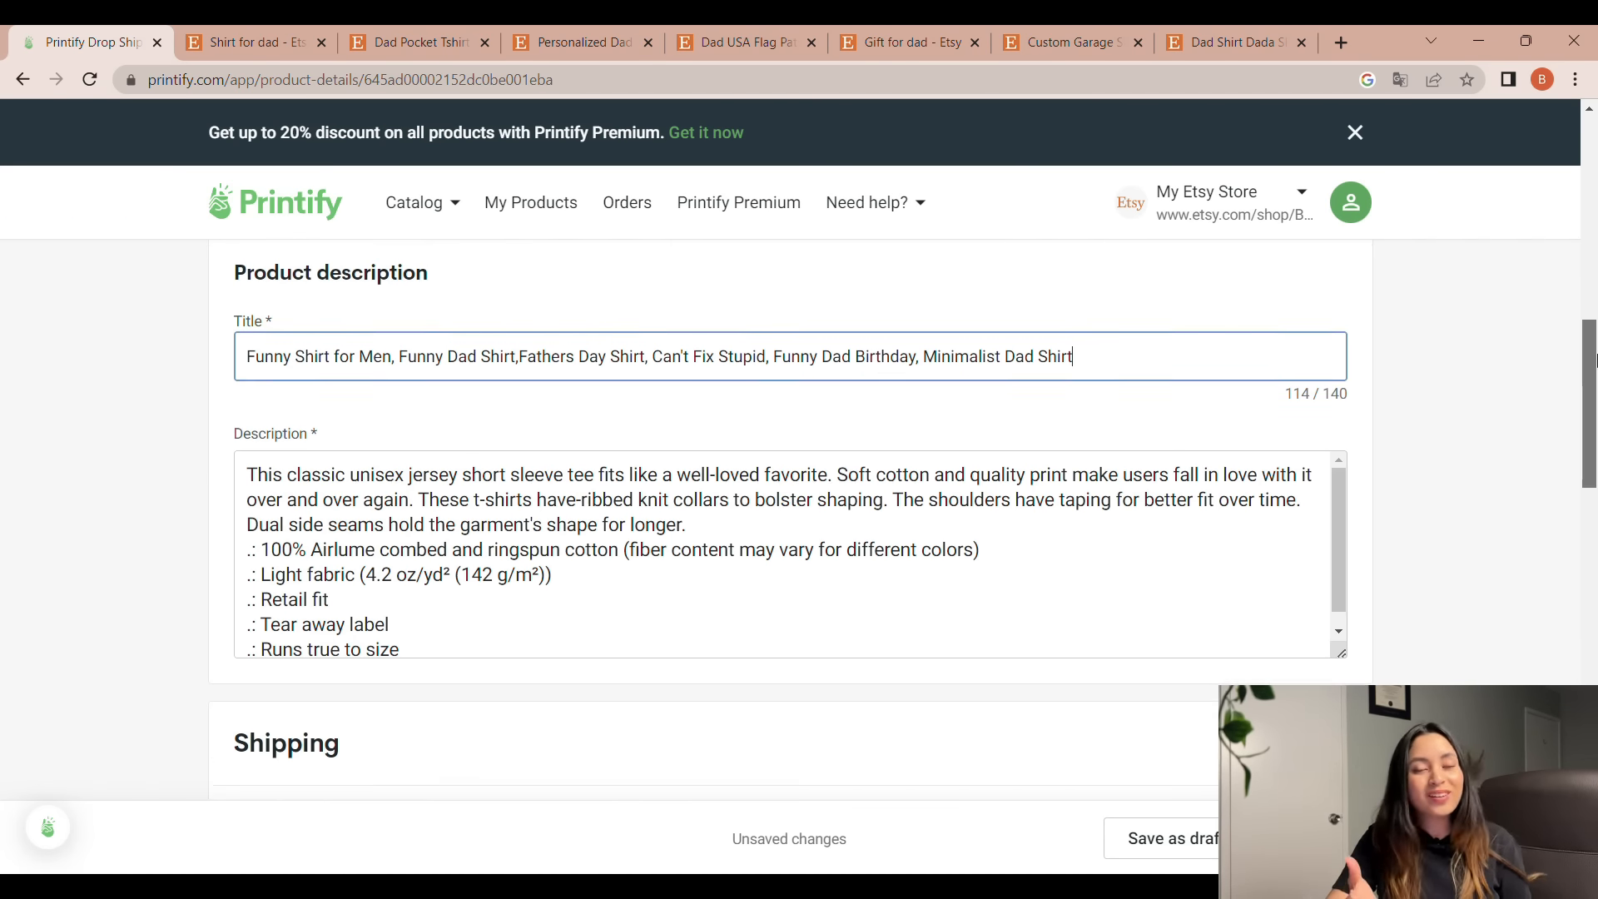
- Replace the default Printify product description with the prepared listing text containing ordering instructions and the sizing note
scroll(968, 400, "up", 1)
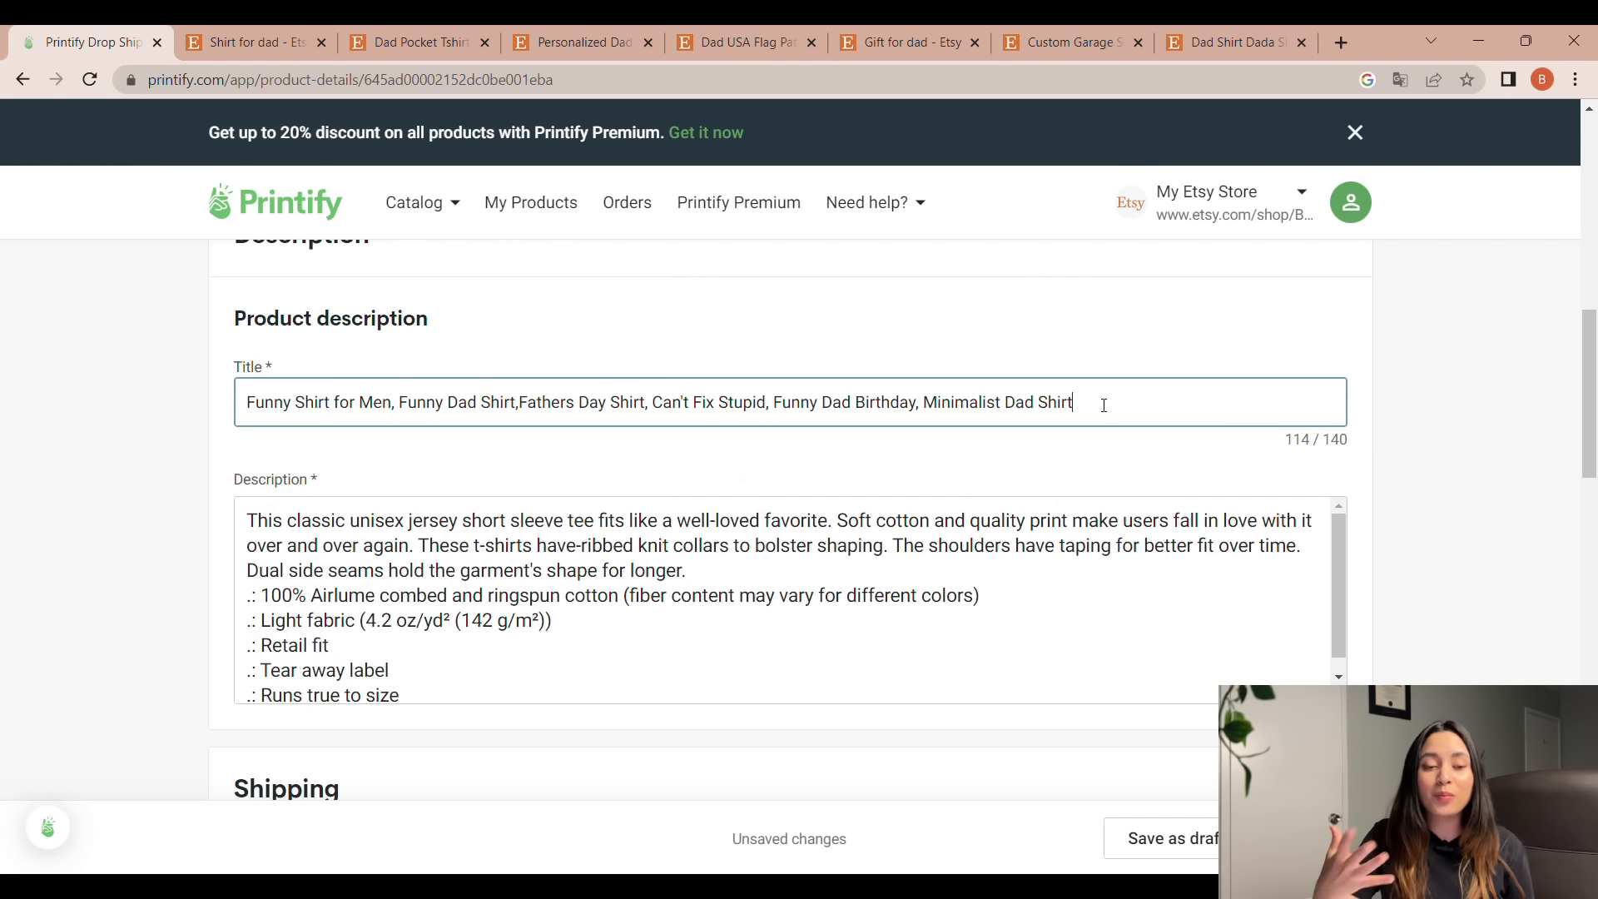
left_click(926, 887)
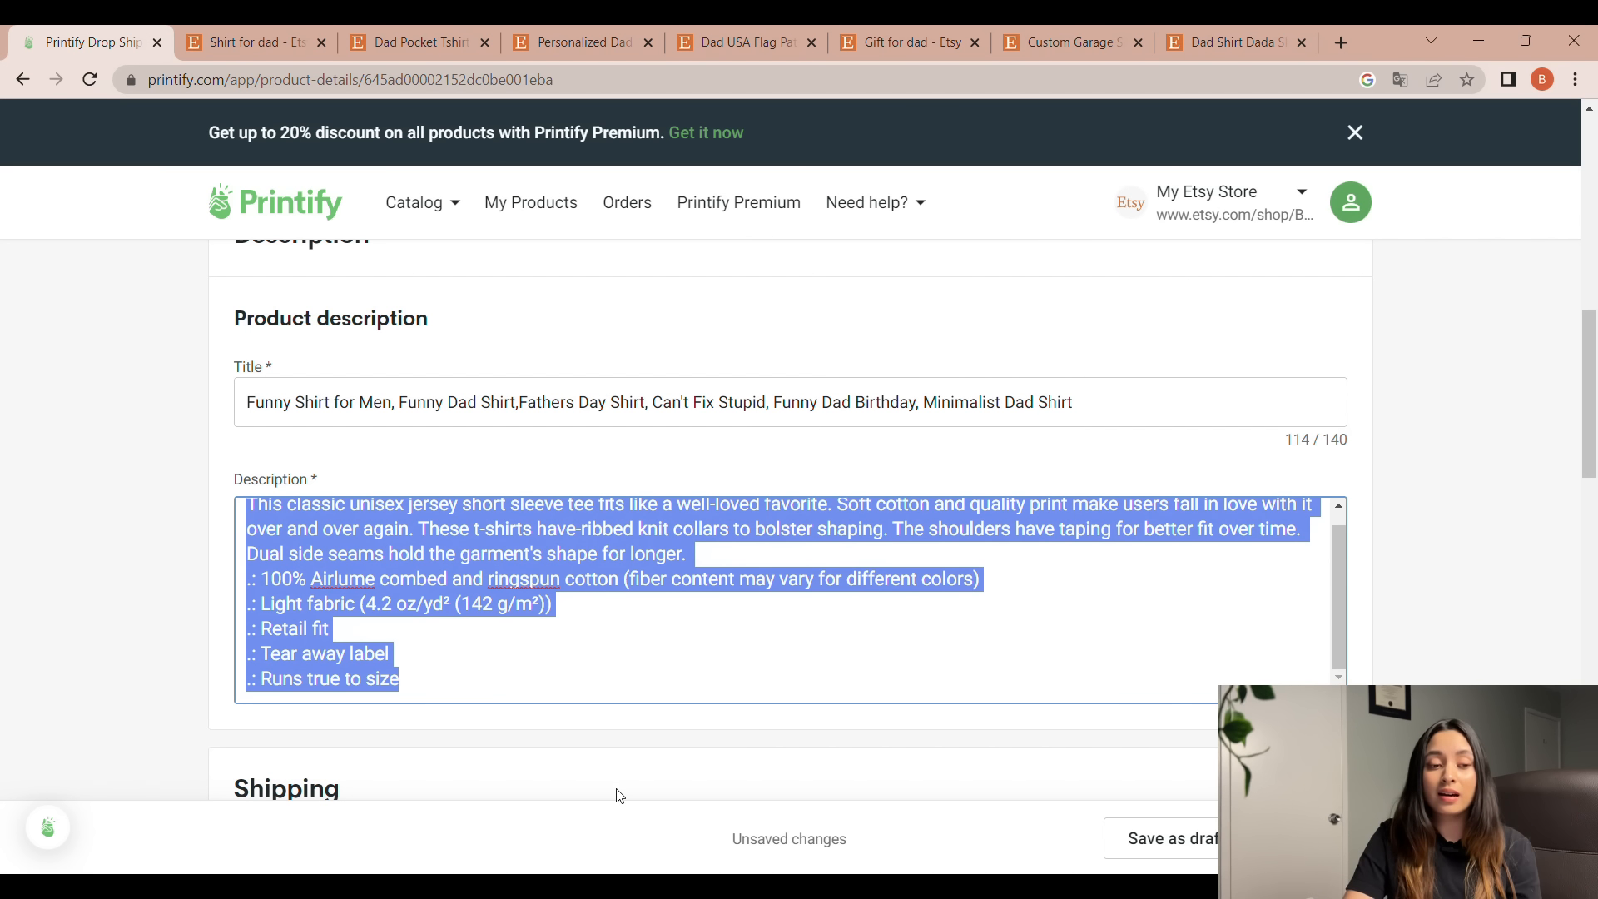
key("ctrl+v")
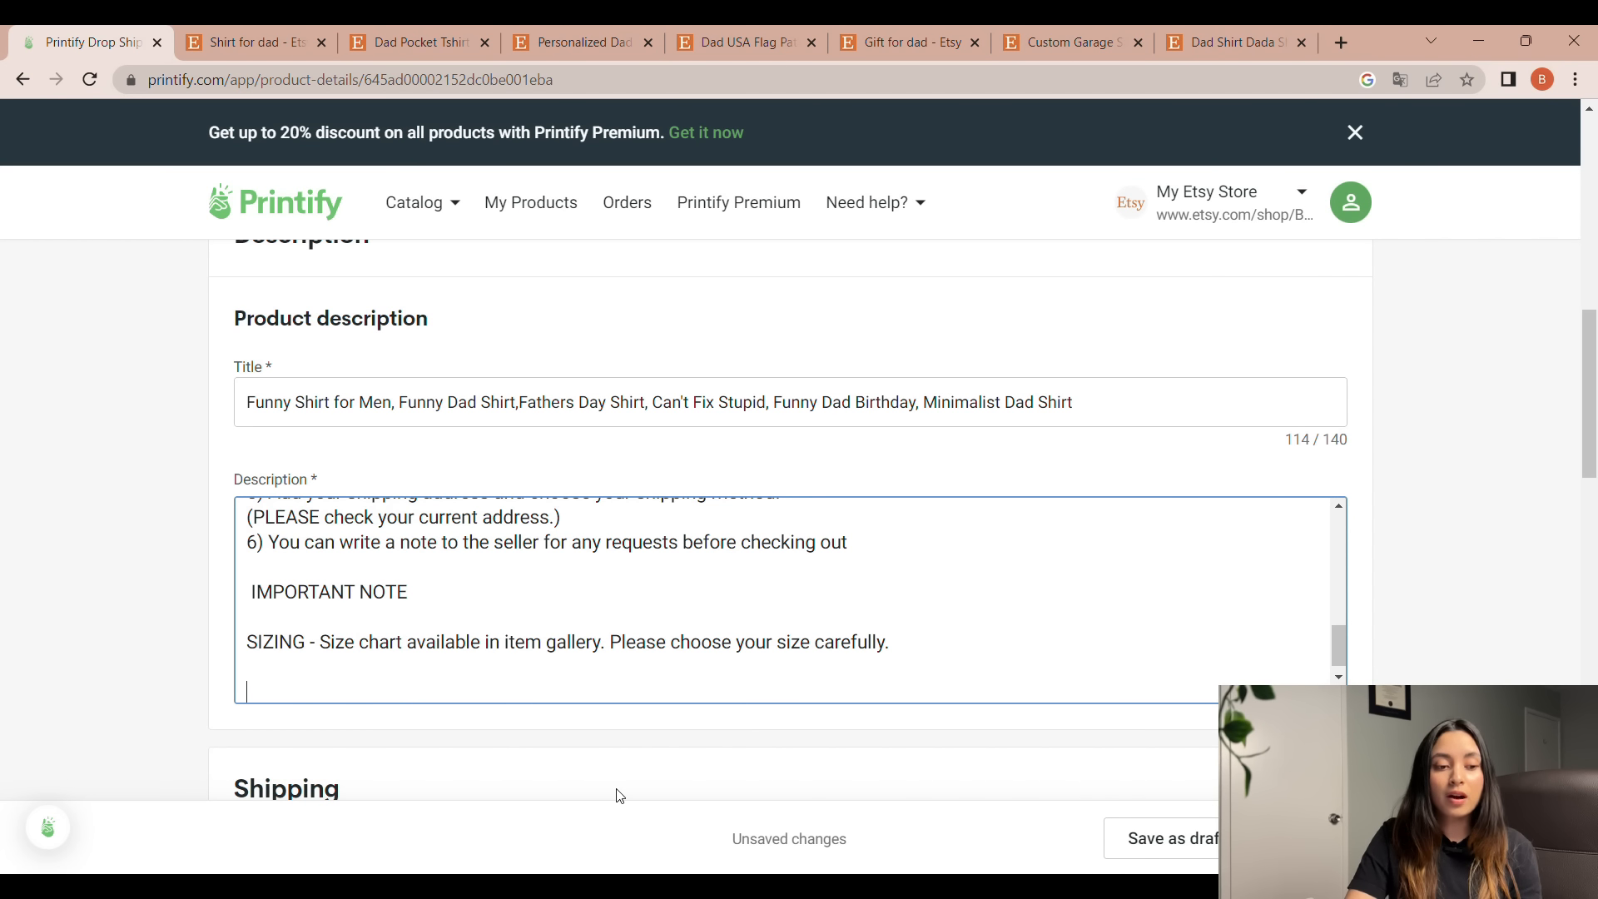
left_click(572, 633)
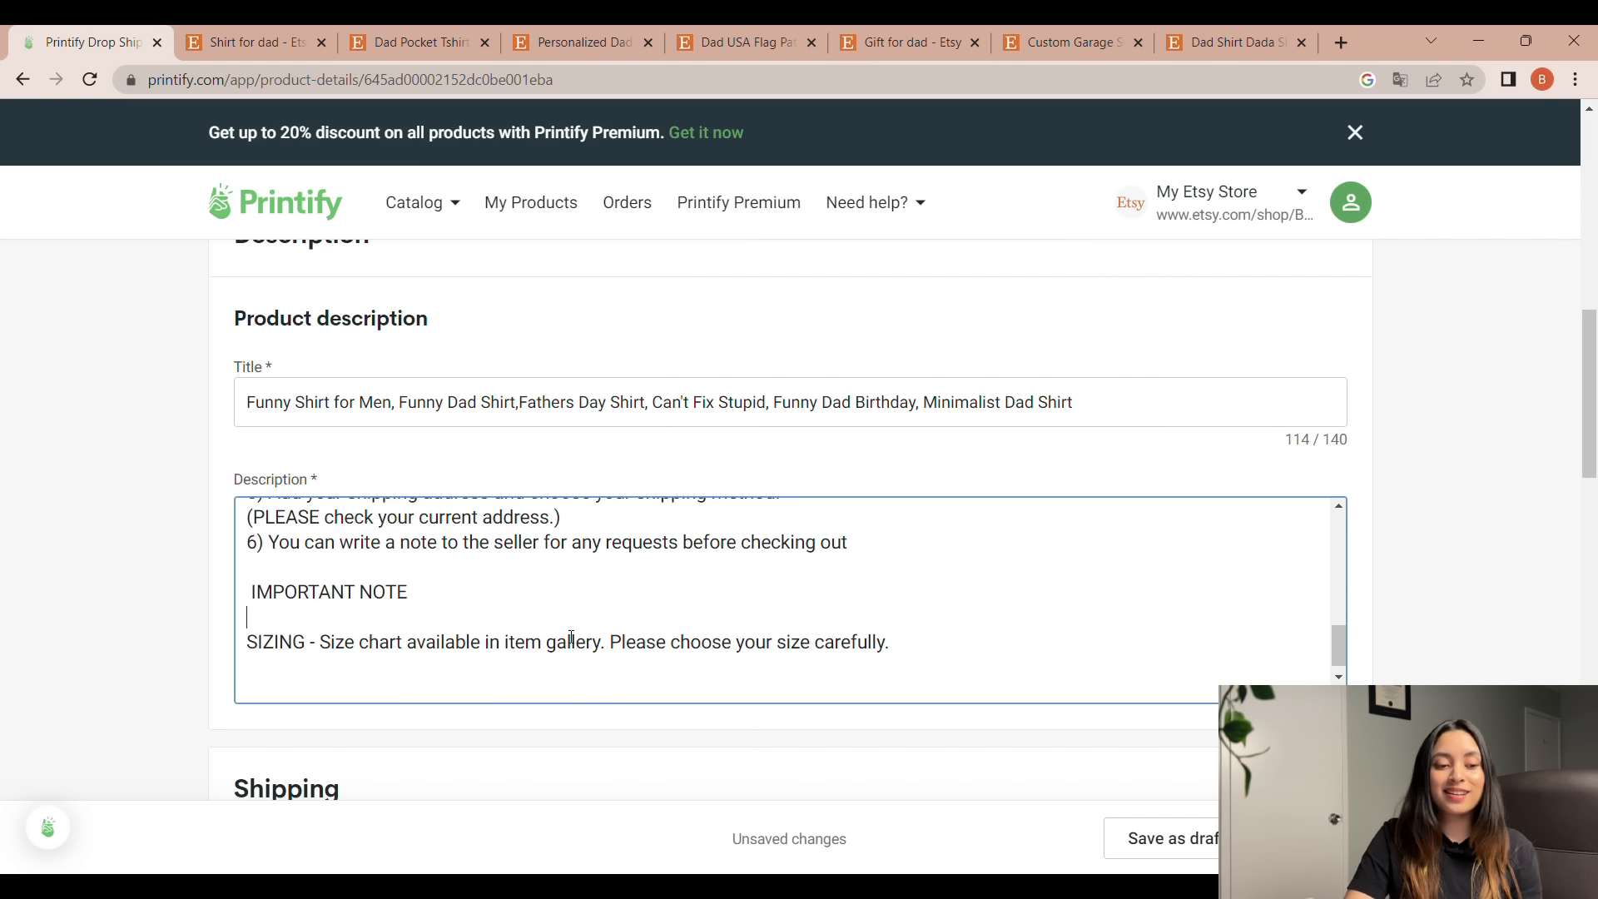
- Copy the keyword "Funny Shirt for Men" from the title and insert it after "ABOUT OUR" at the start of the description
key("Up")
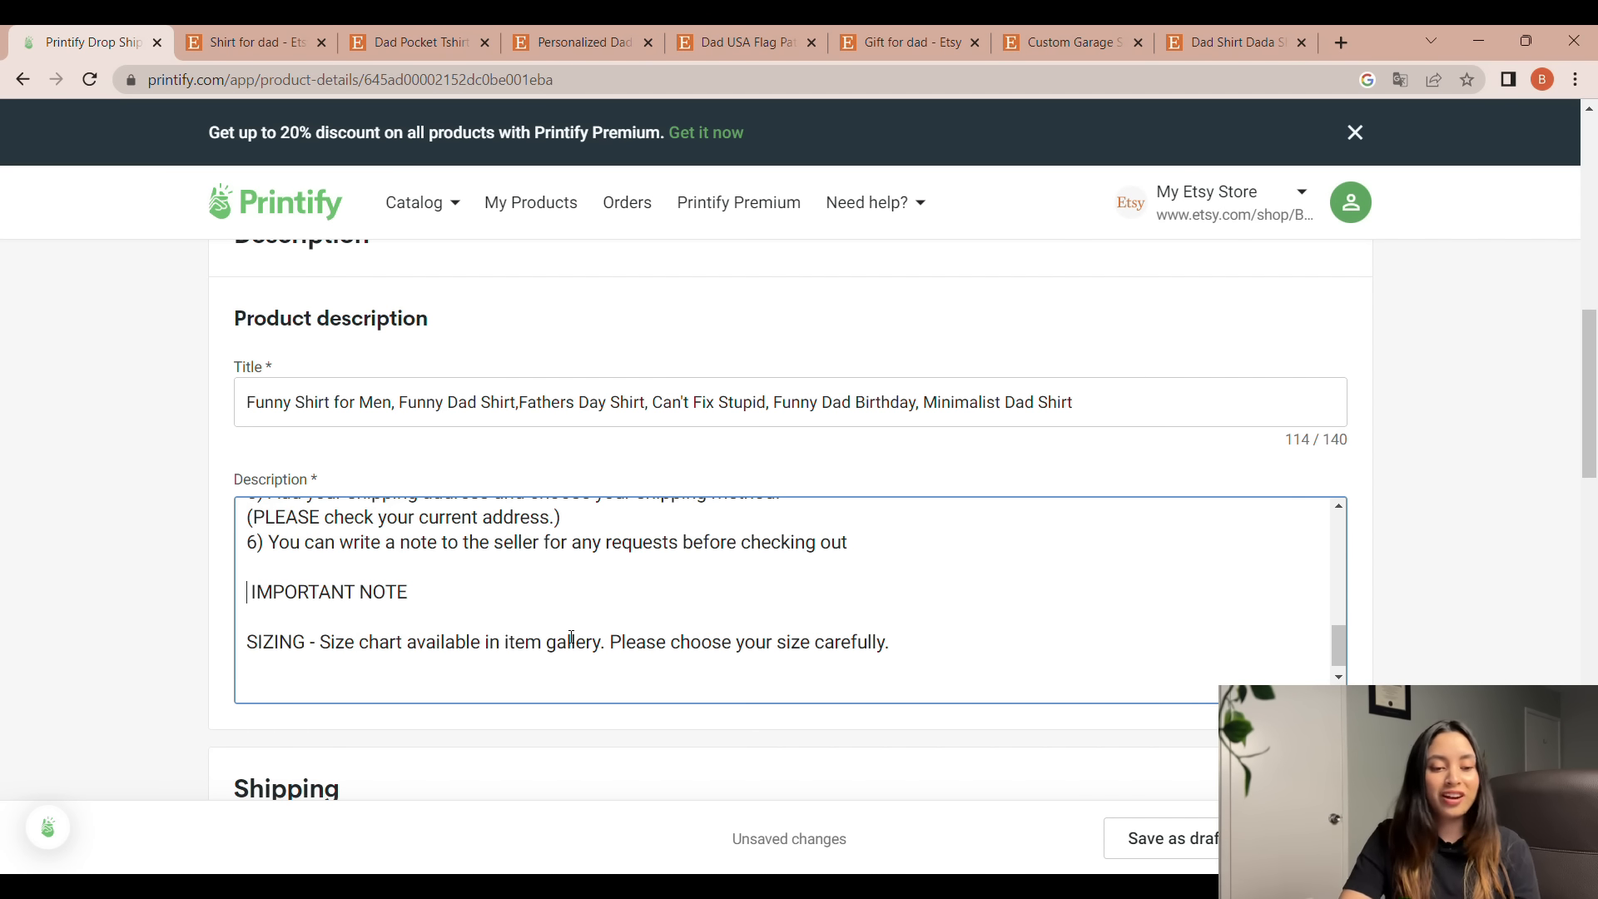
key("Up")
key("Up")
key("Up")
key("Up")
key("Up")
key("Up")
key("Up")
key("Up")
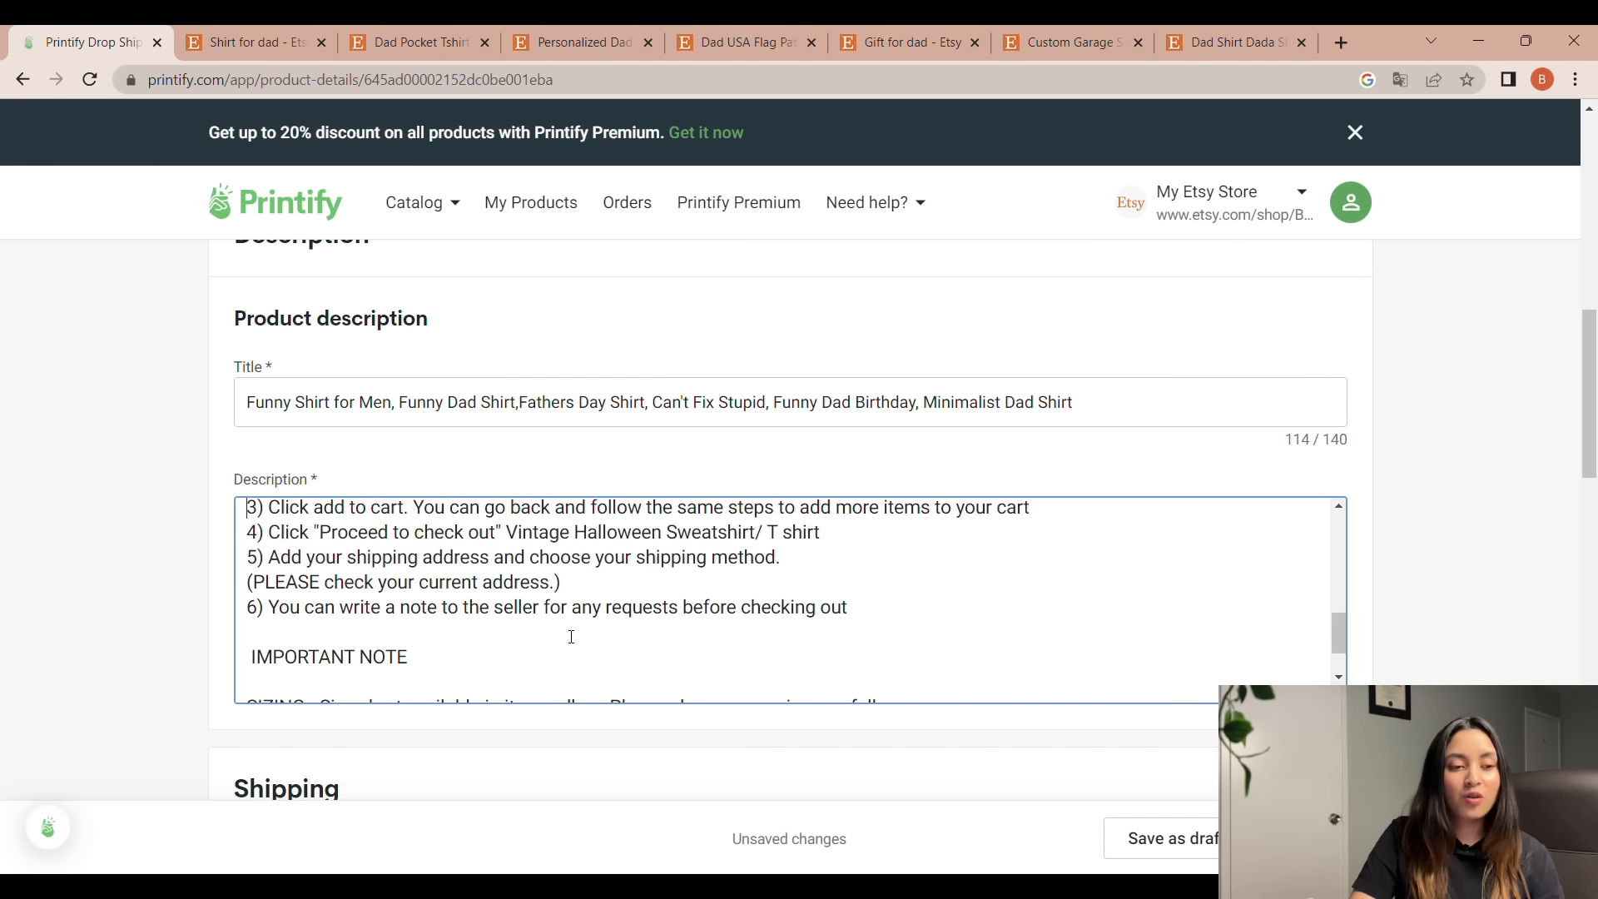
key("Up")
key("Up")
key("Up")
key("Up")
key("Up")
key("Up")
key("Up")
key("Up")
key("Up")
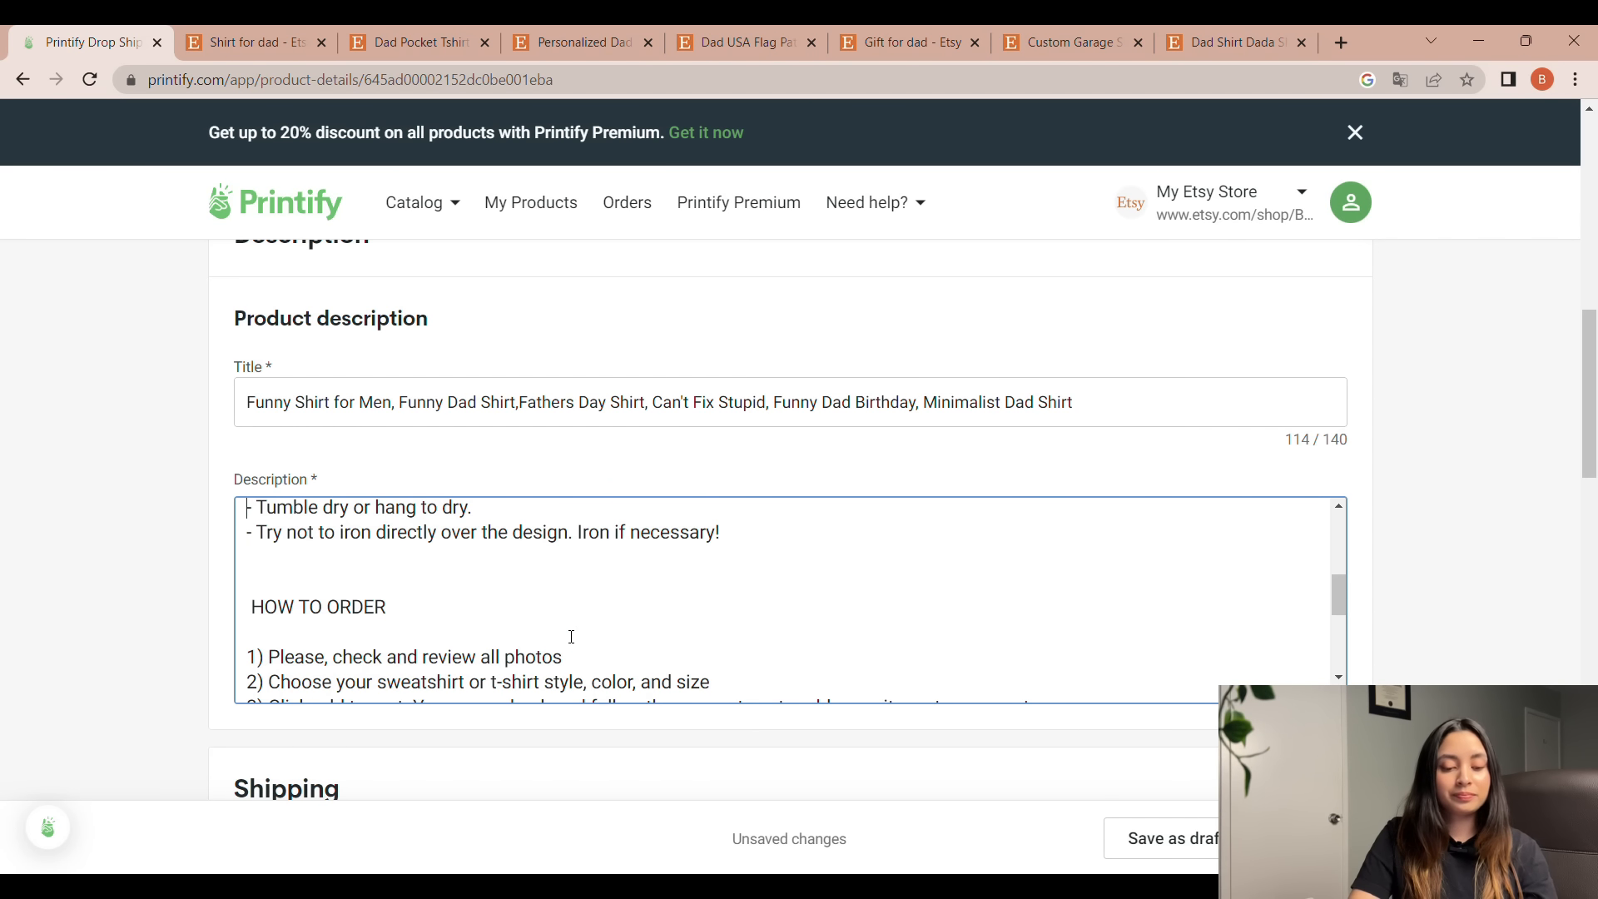
key("Up")
key("Up")
key("Up")
key("Up")
key("Up")
key("Up")
key("Up")
key("Up")
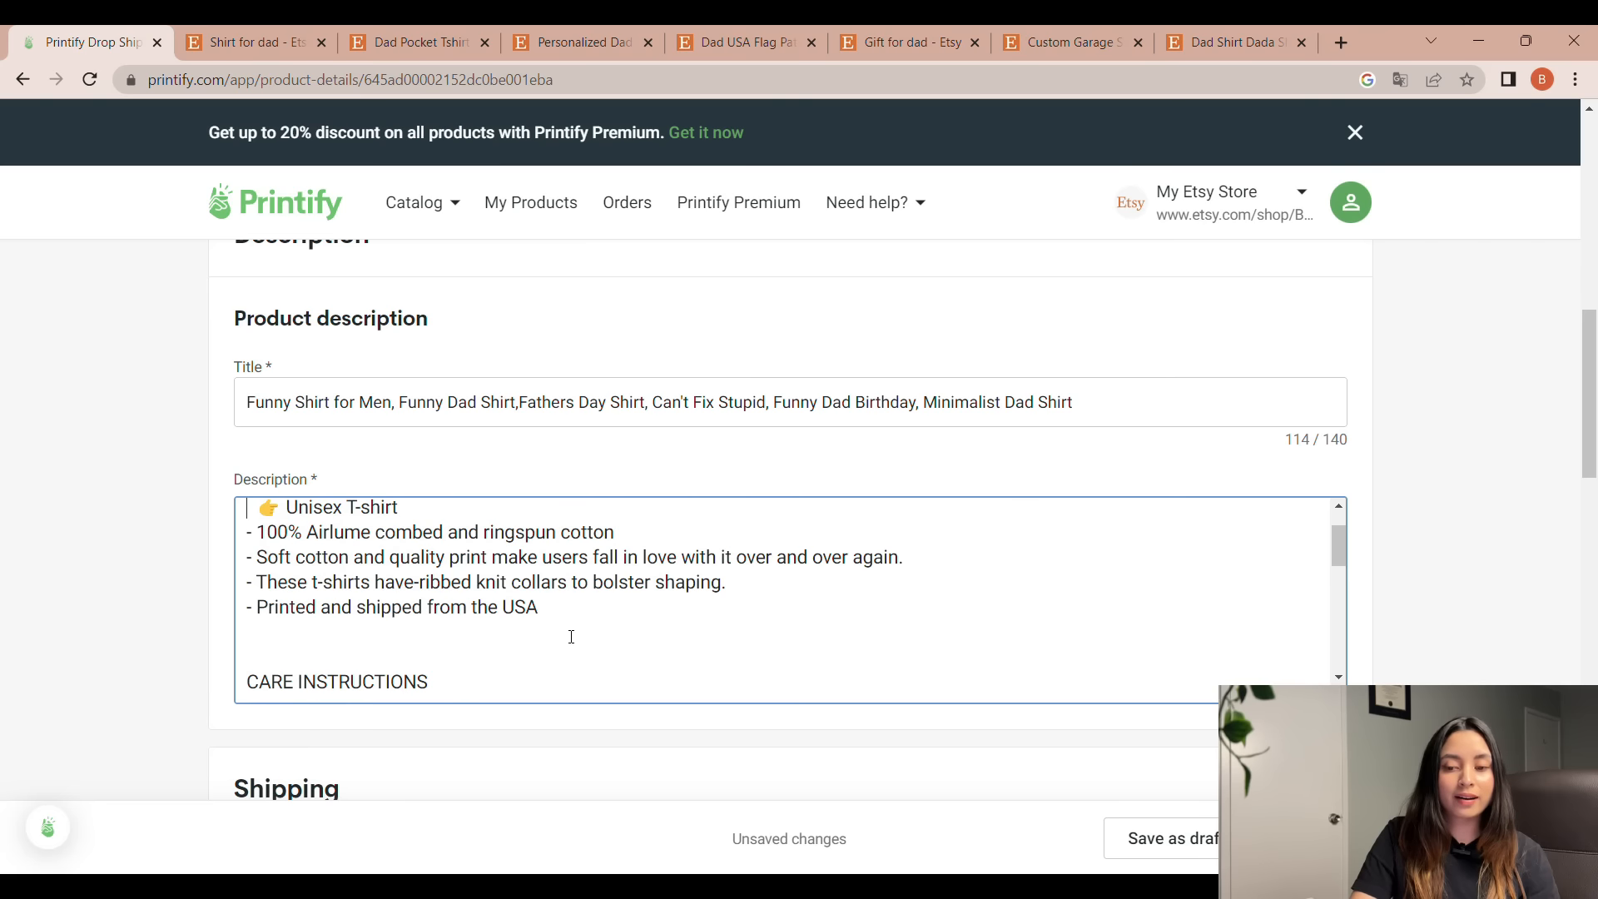
key("Up")
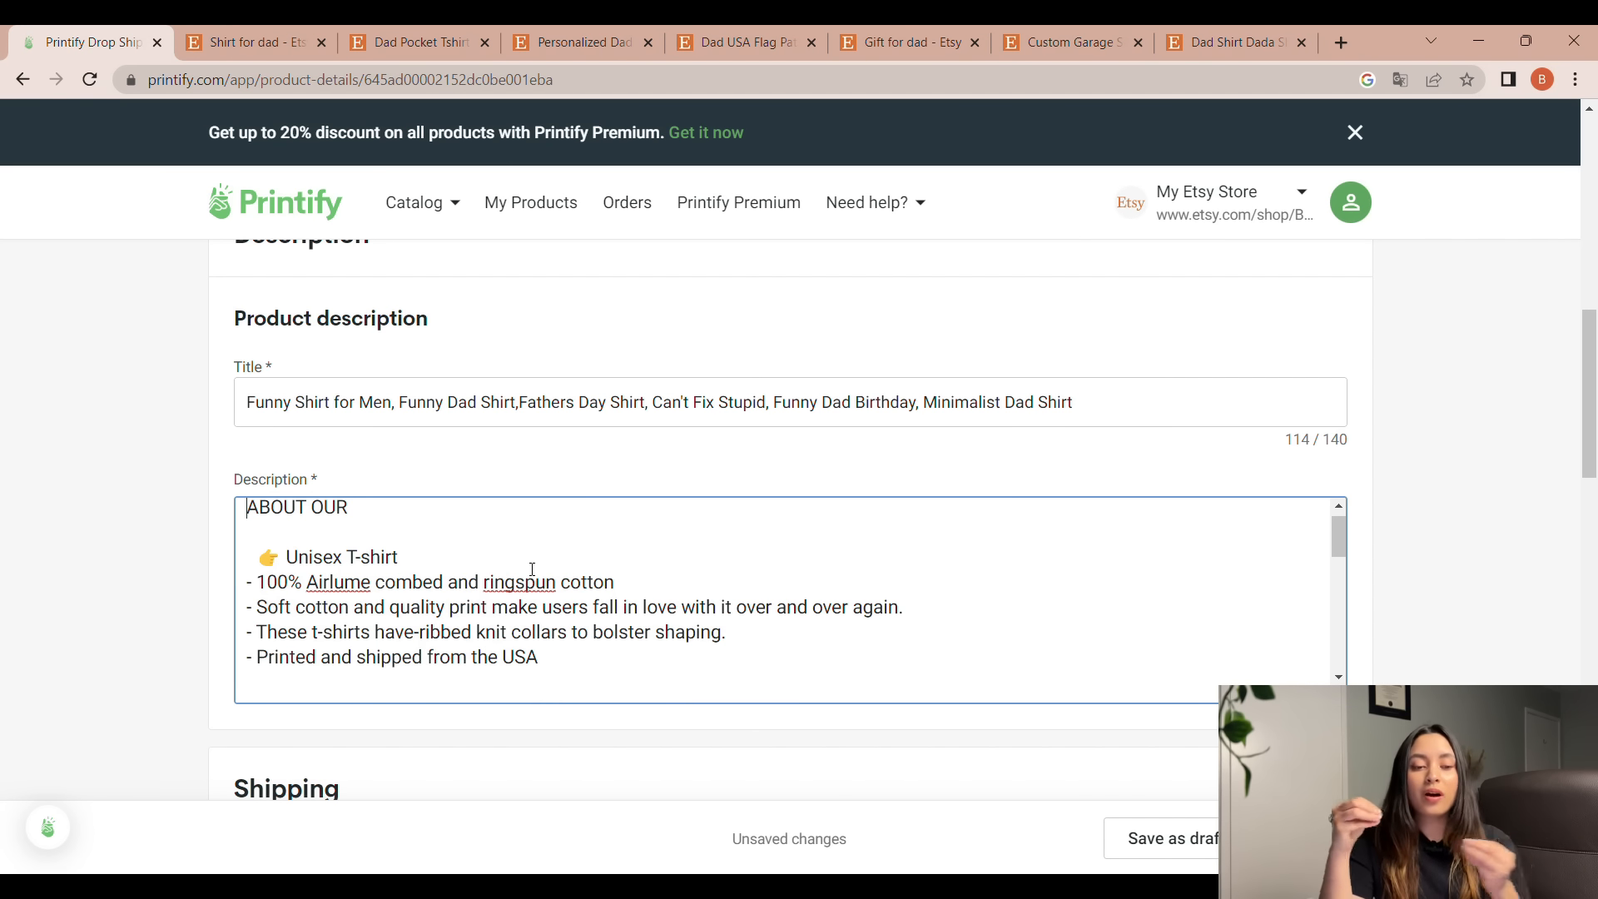
left_click(501, 531)
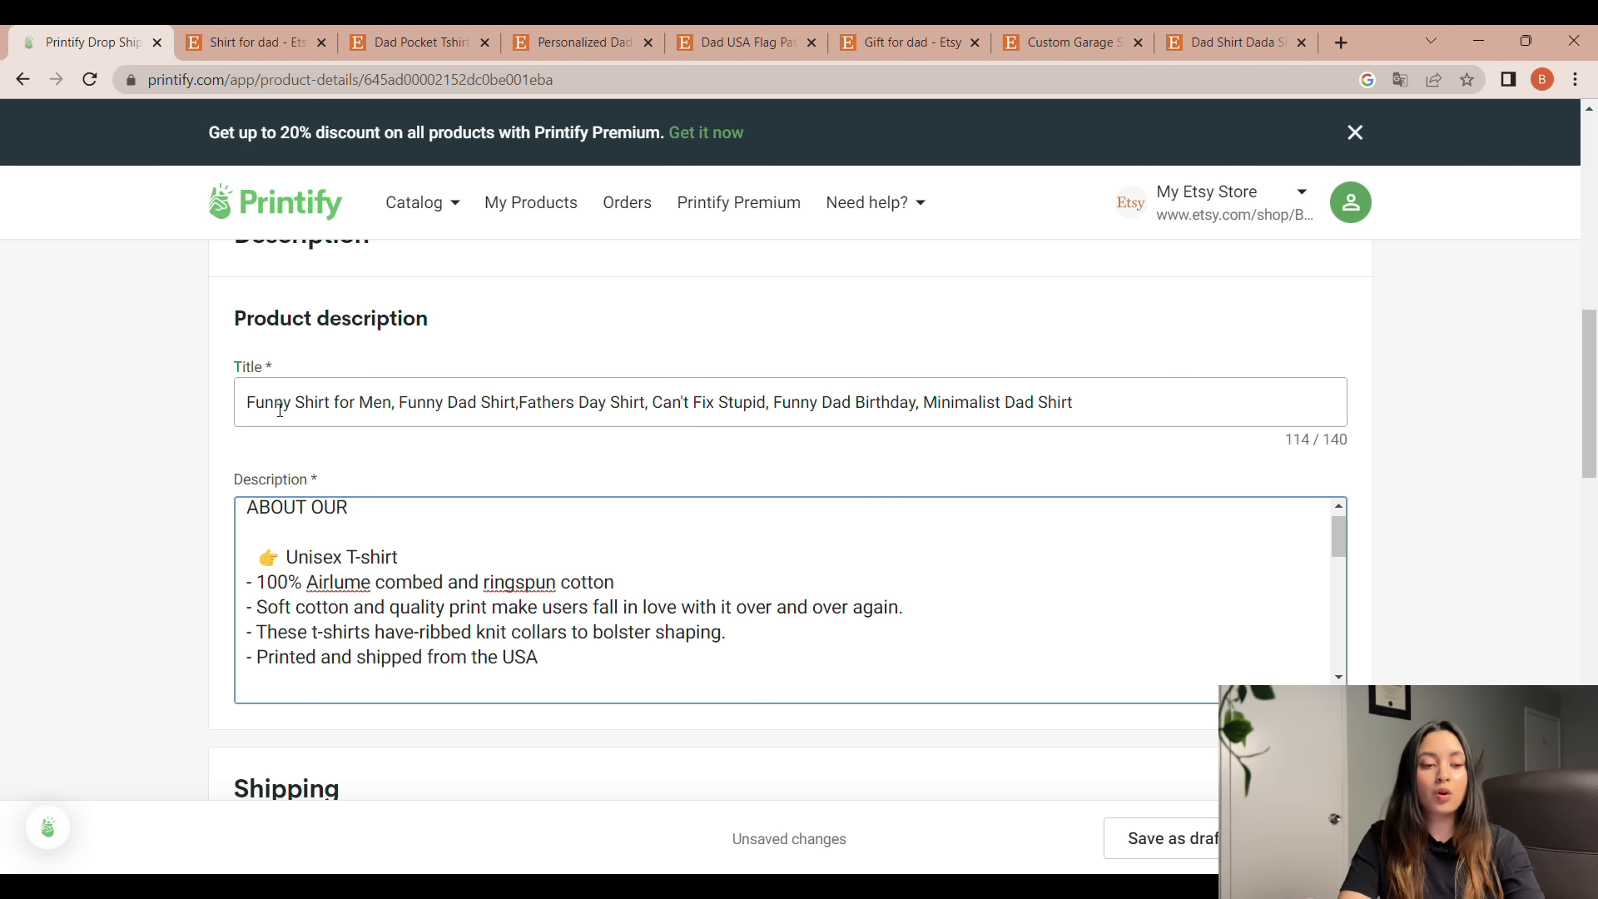
left_click_drag(251, 404, 398, 409)
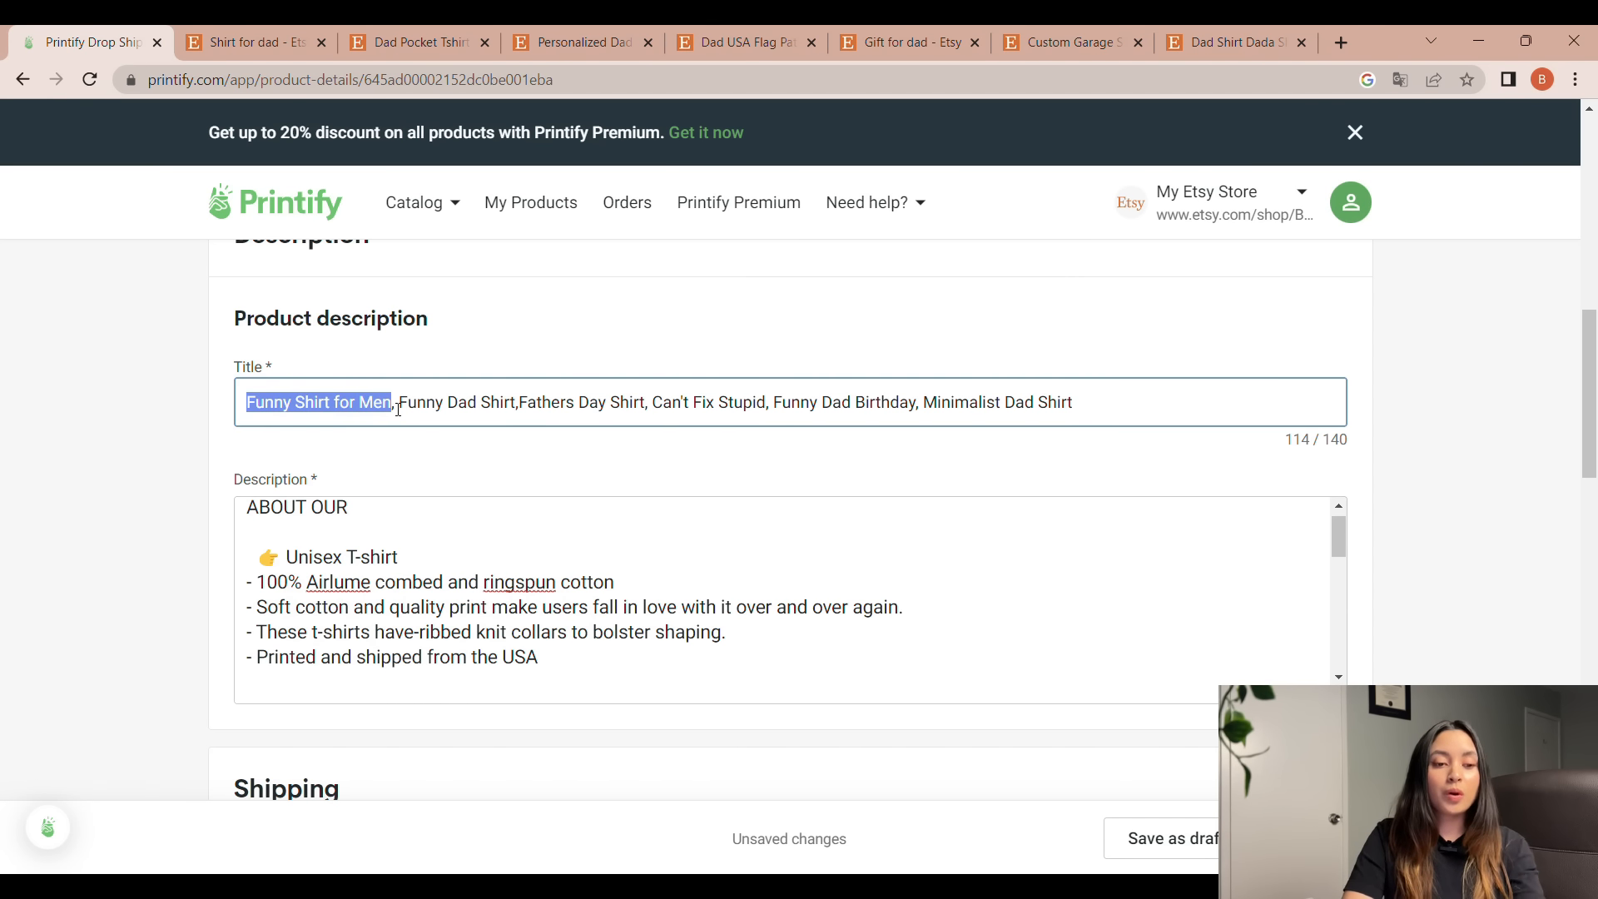
key("ctrl+c")
left_click(430, 520)
key("ctrl+v")
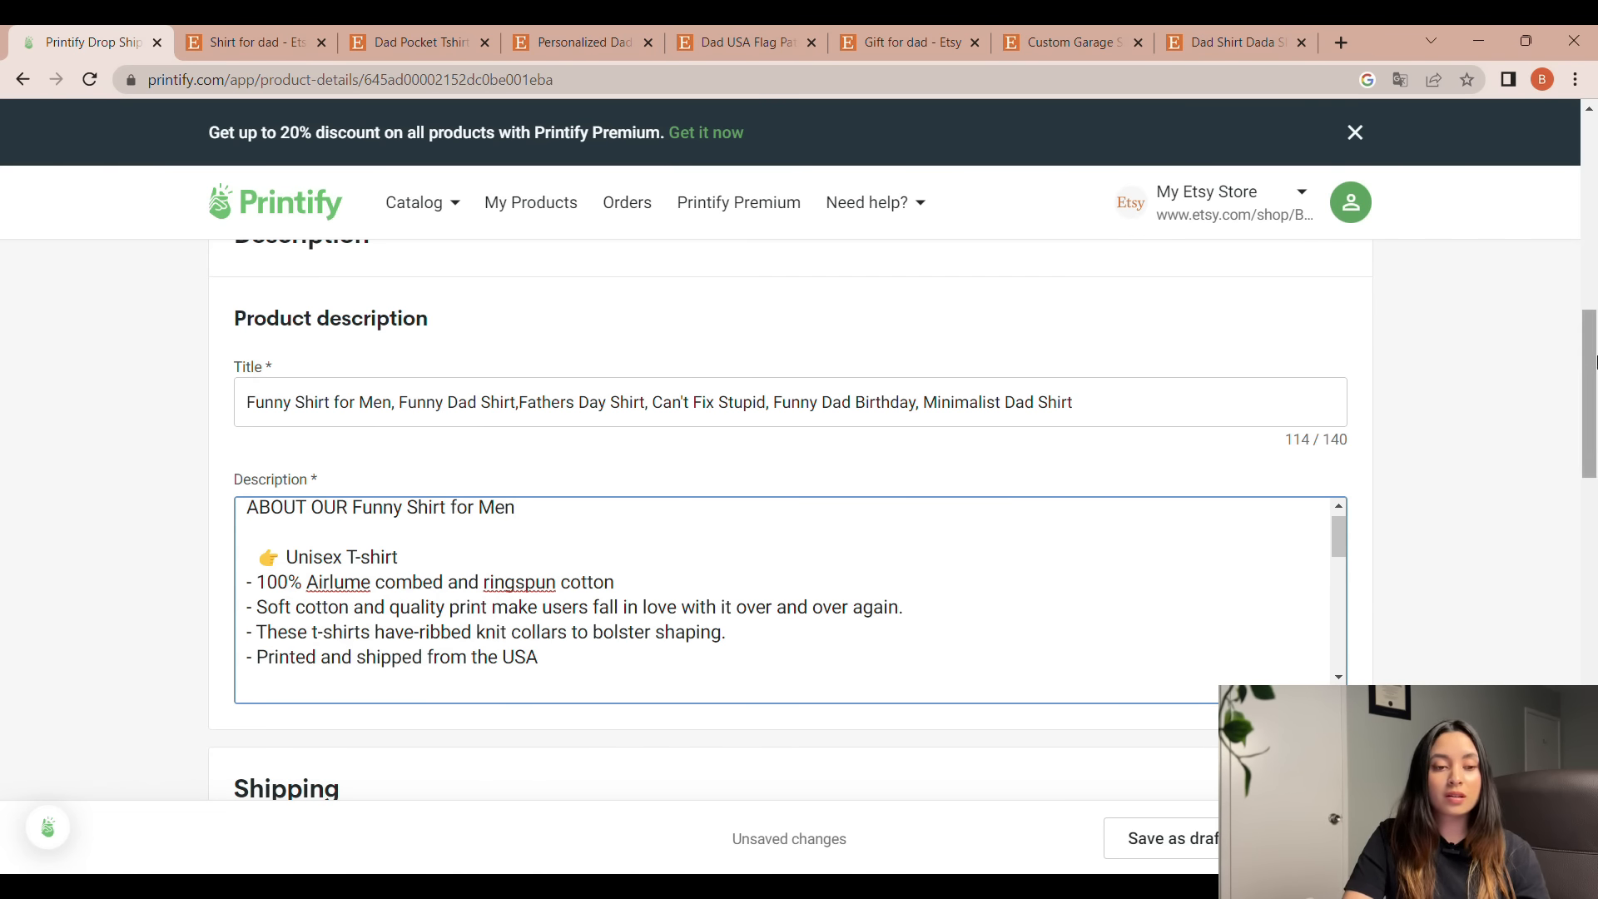
- Check the available shipping profile options, leaving "Automatically assign a new shipping profile" selected
left_click_drag(1591, 364, 1592, 485)
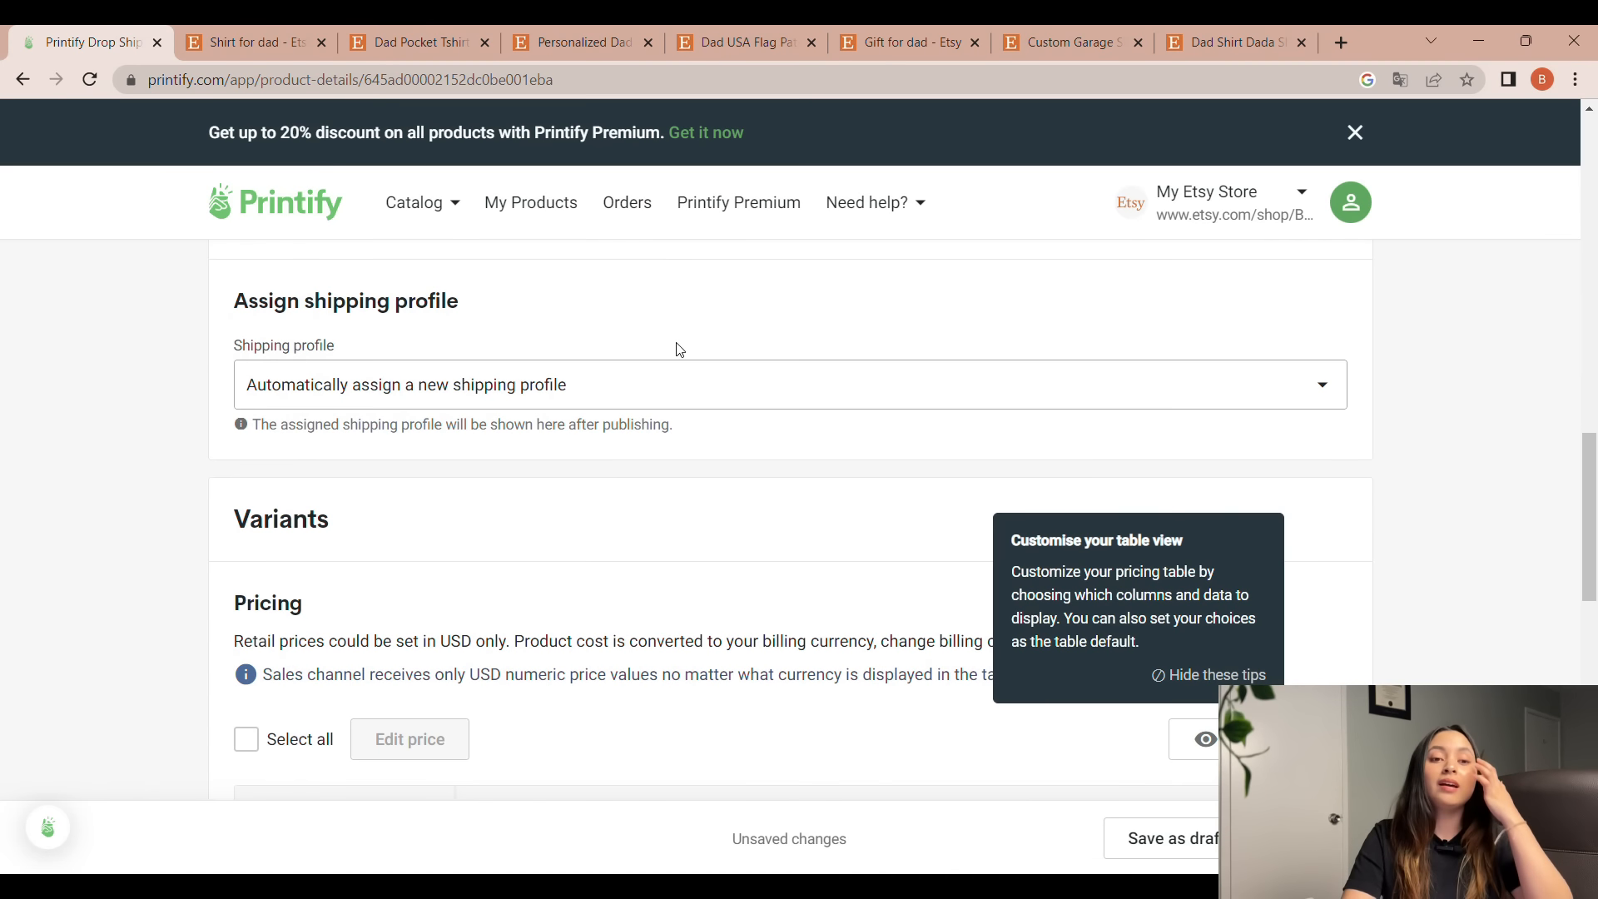
left_click(551, 383)
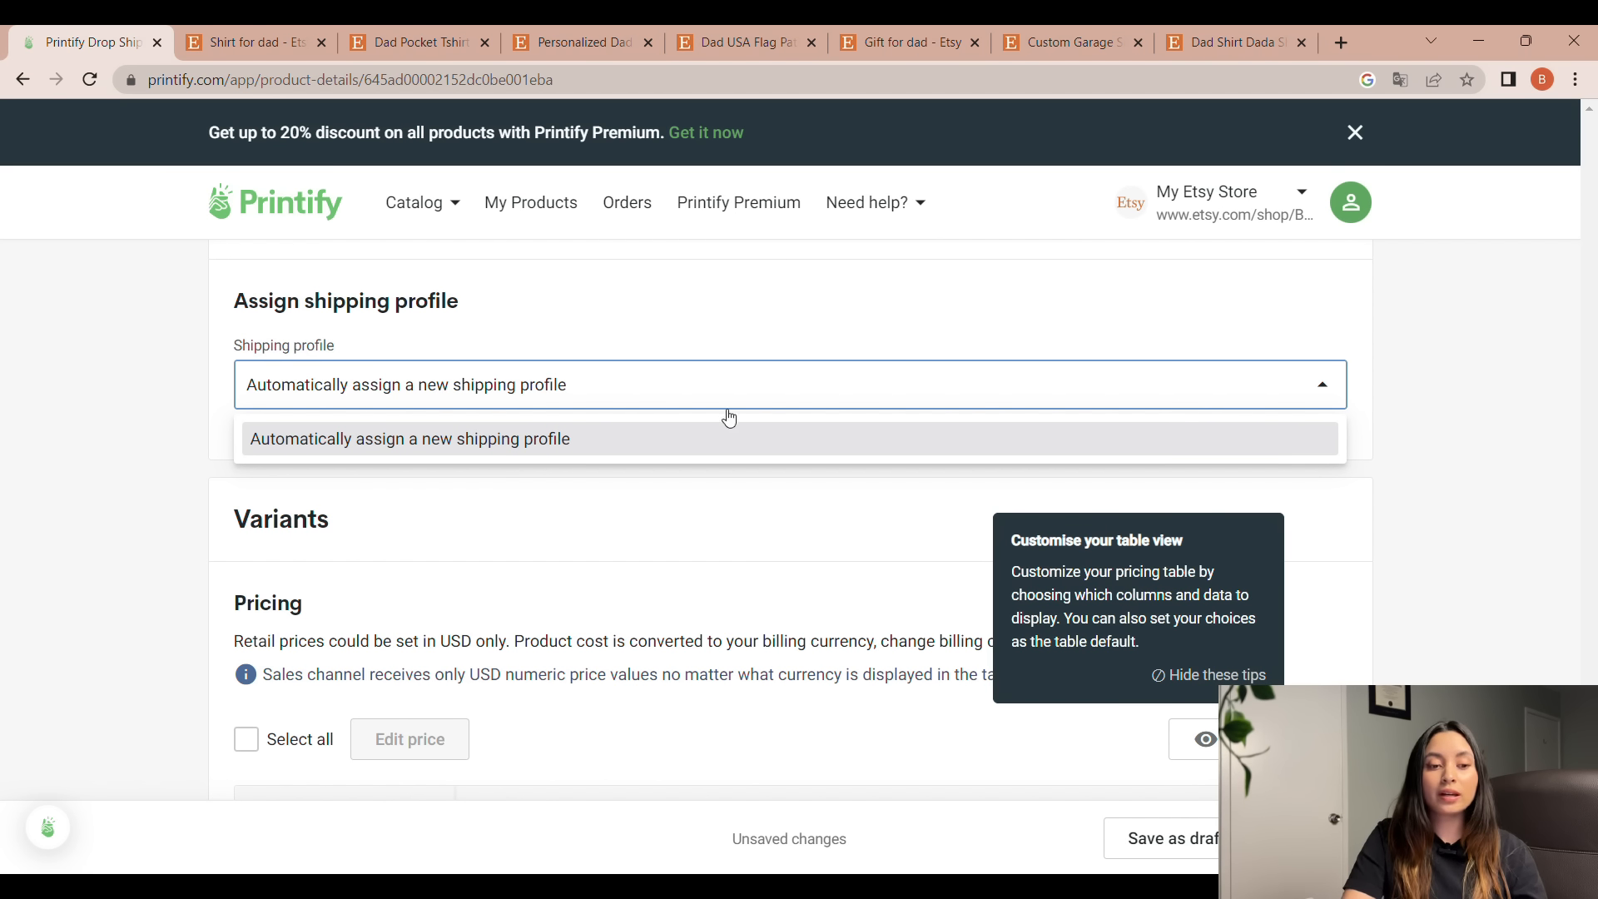
left_click(1420, 406)
- Expand the size S row in the pricing table and review the price and profit of its colour variants
left_click_drag(1594, 466, 1594, 554)
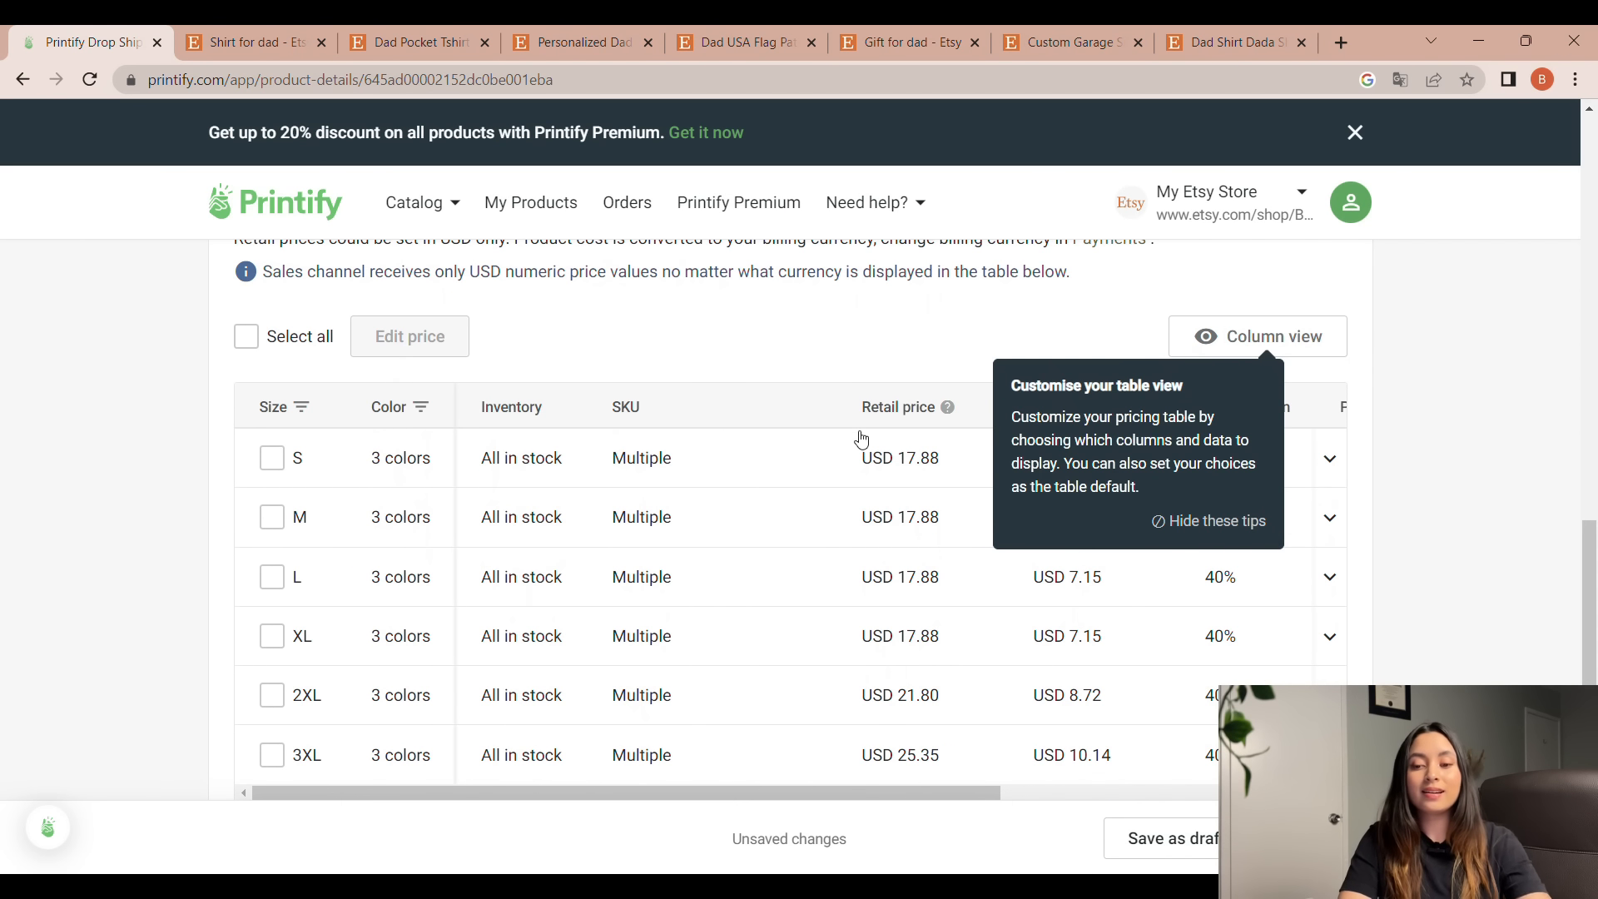
left_click(732, 458)
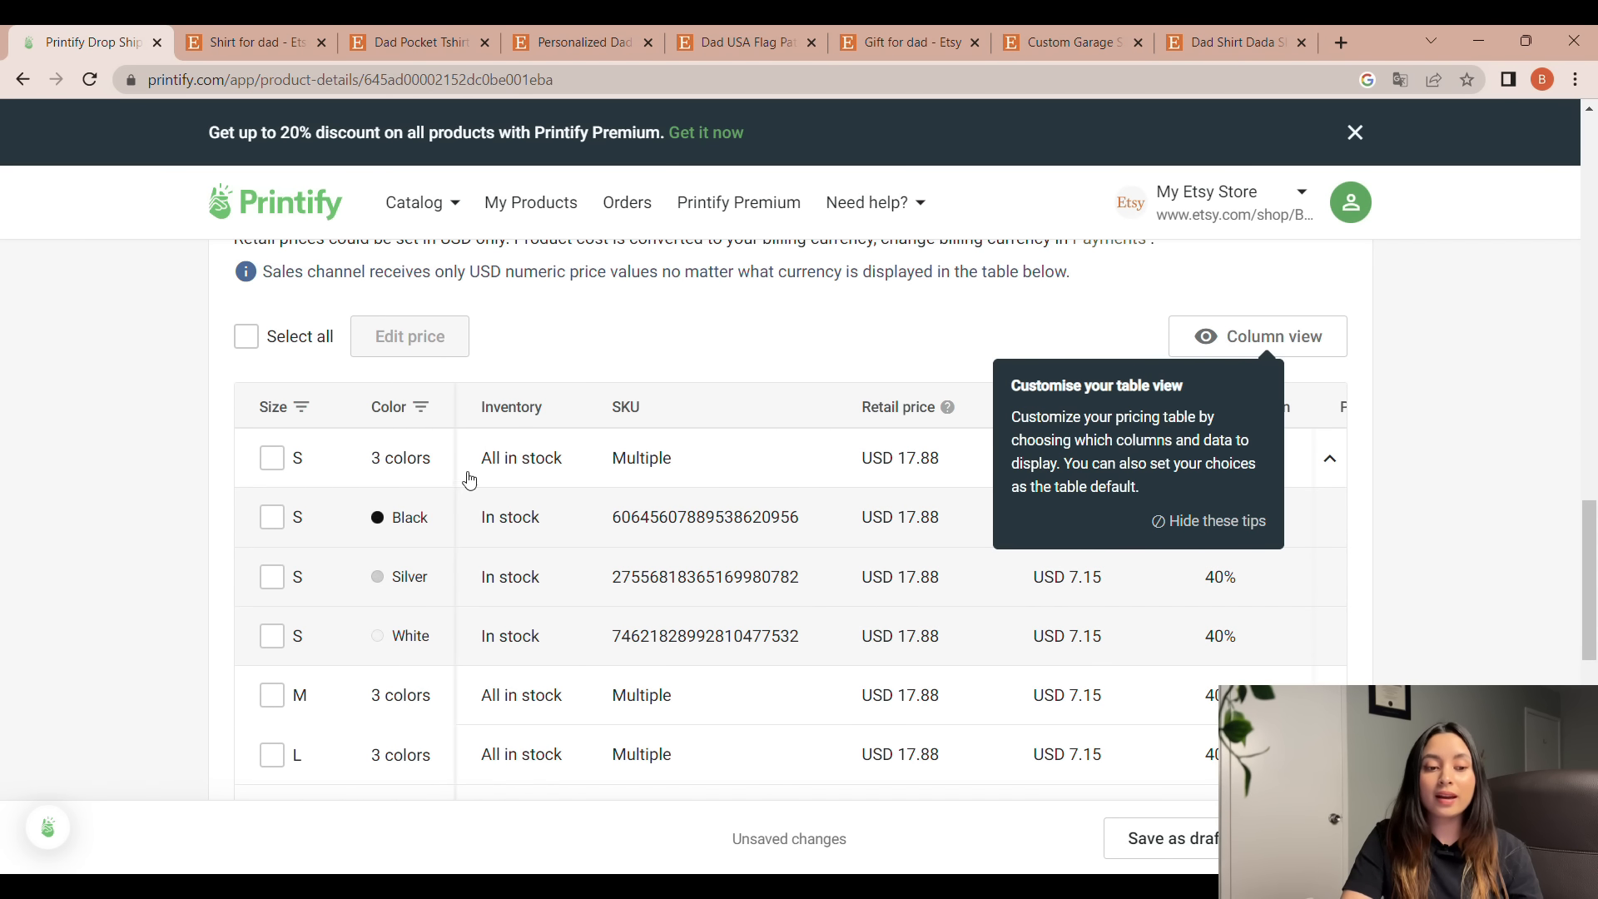
left_click_drag(1593, 537, 1582, 567)
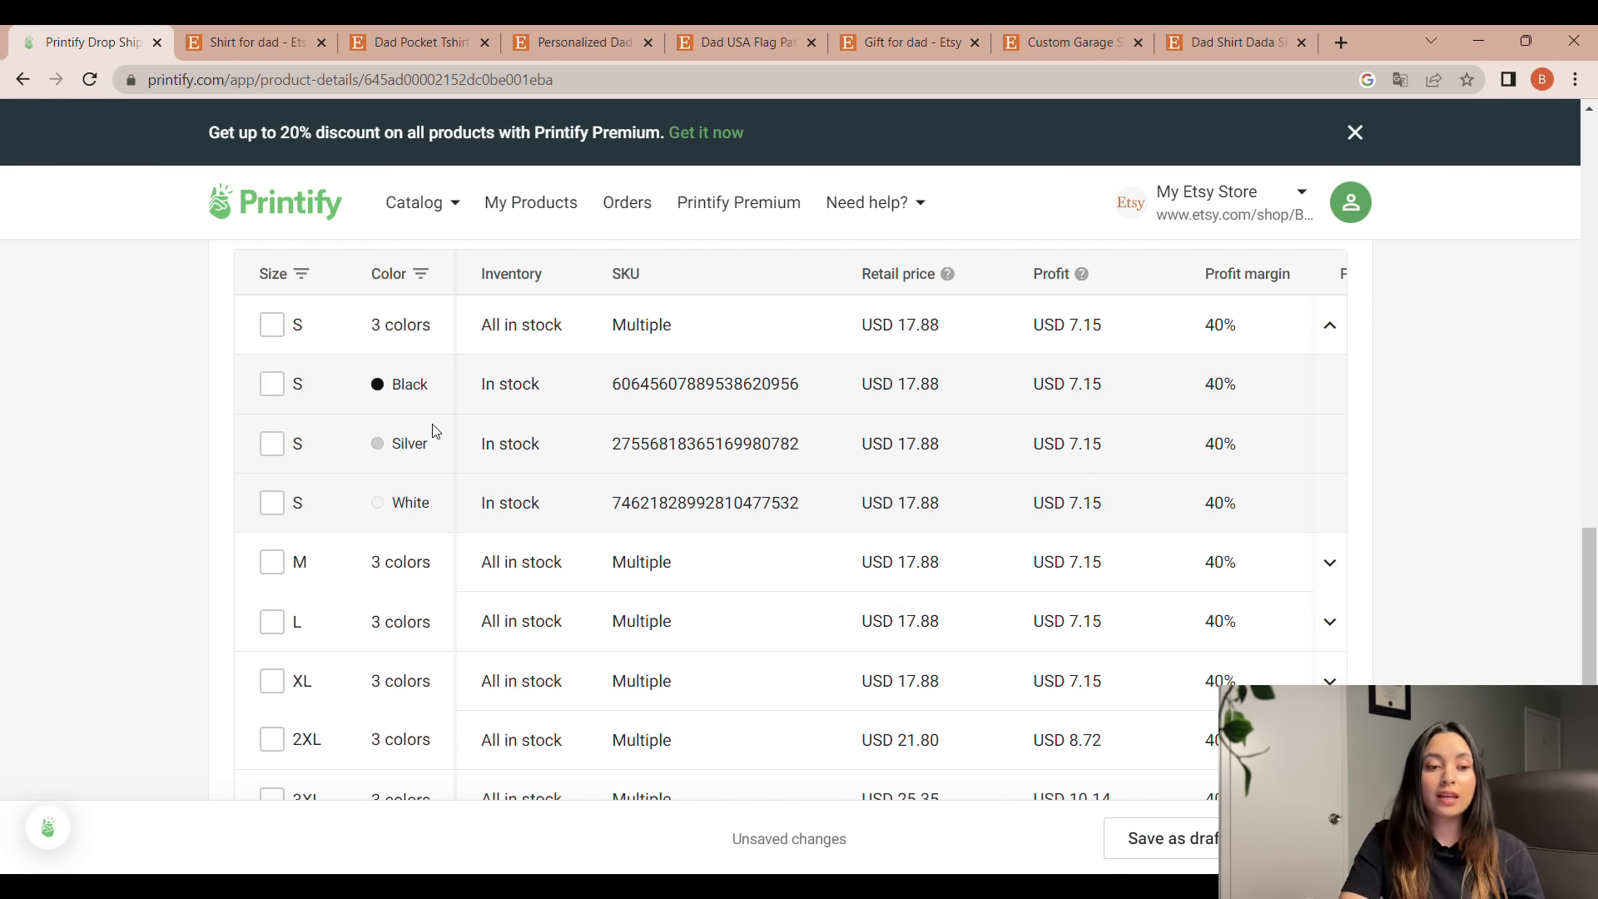
left_click_drag(1591, 633, 1593, 598)
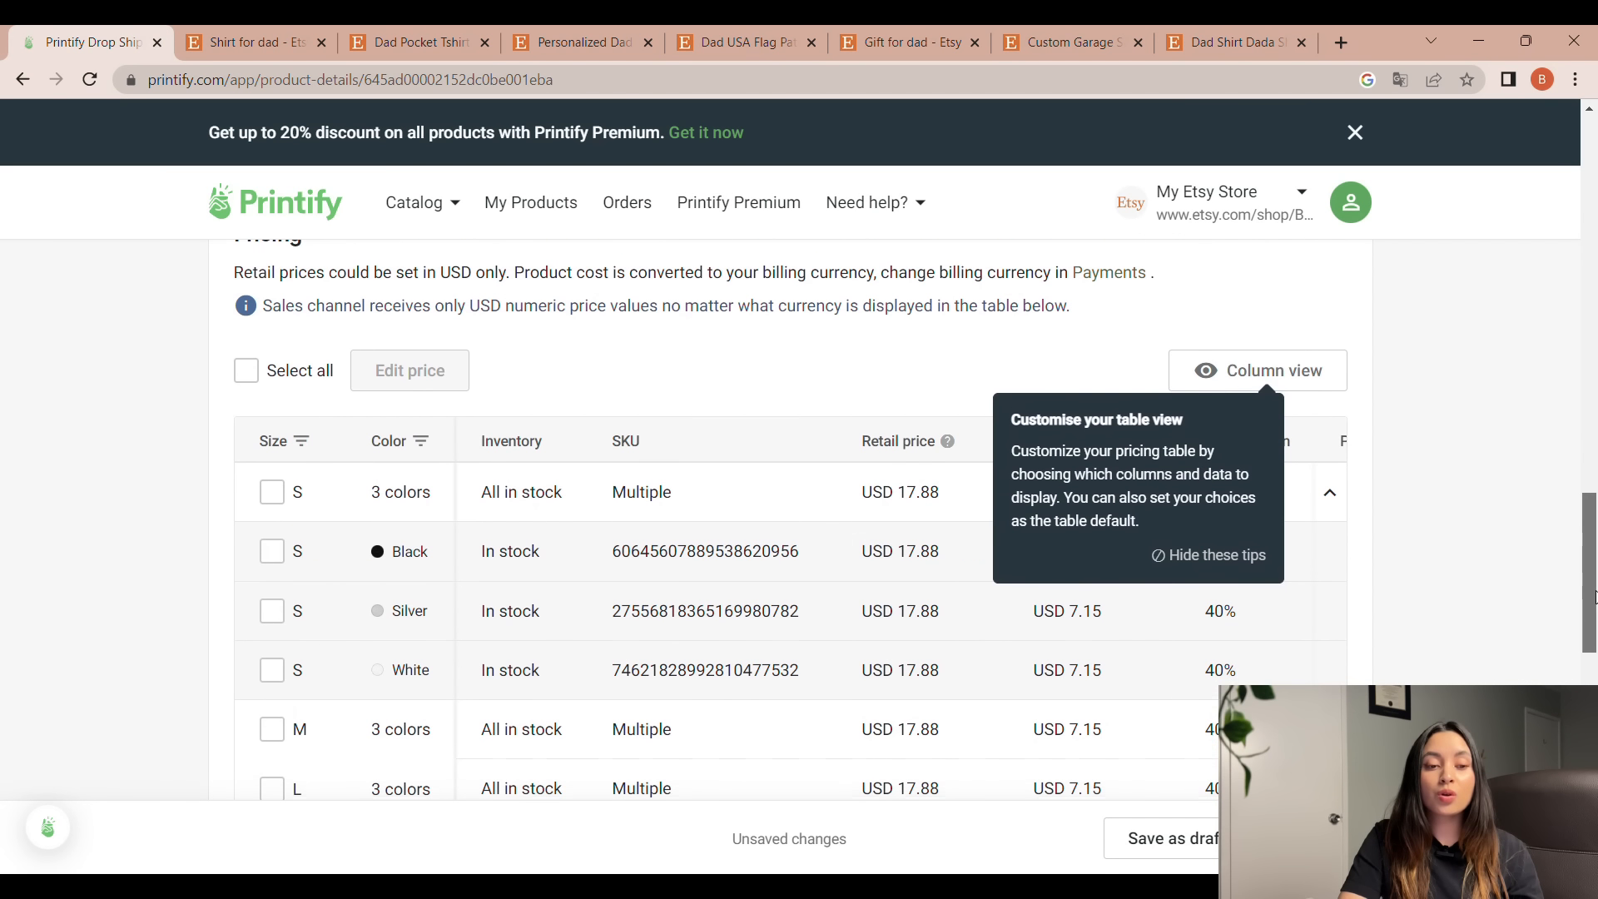
- Set the retail price of all size and colour variants to USD 25 at once, and clear the variant selection
left_click(287, 358)
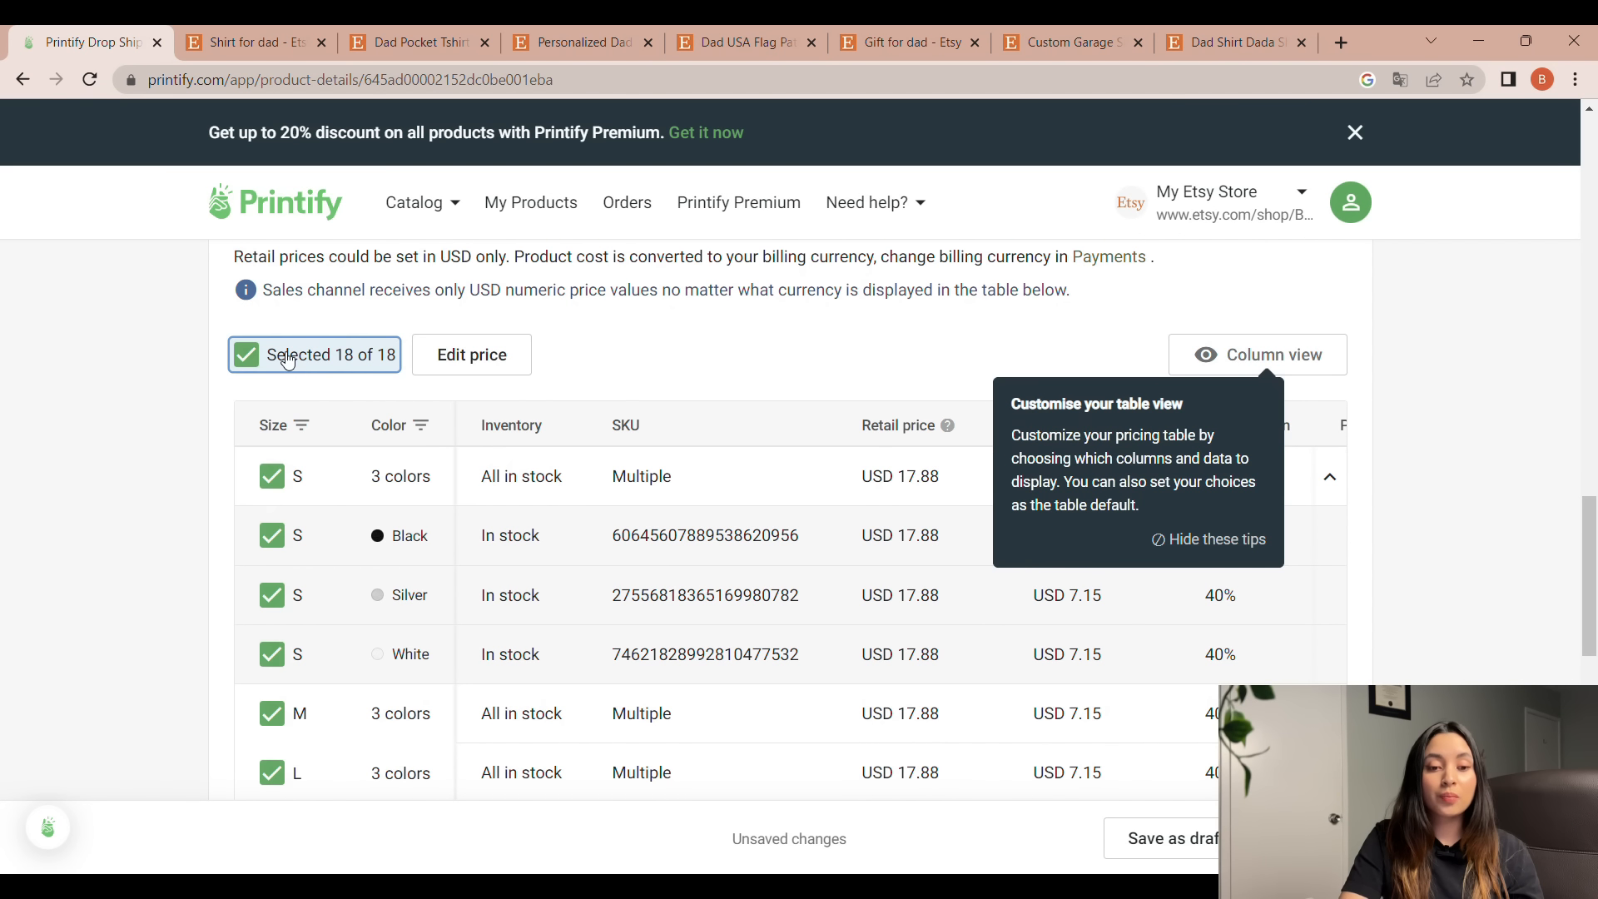
left_click(469, 356)
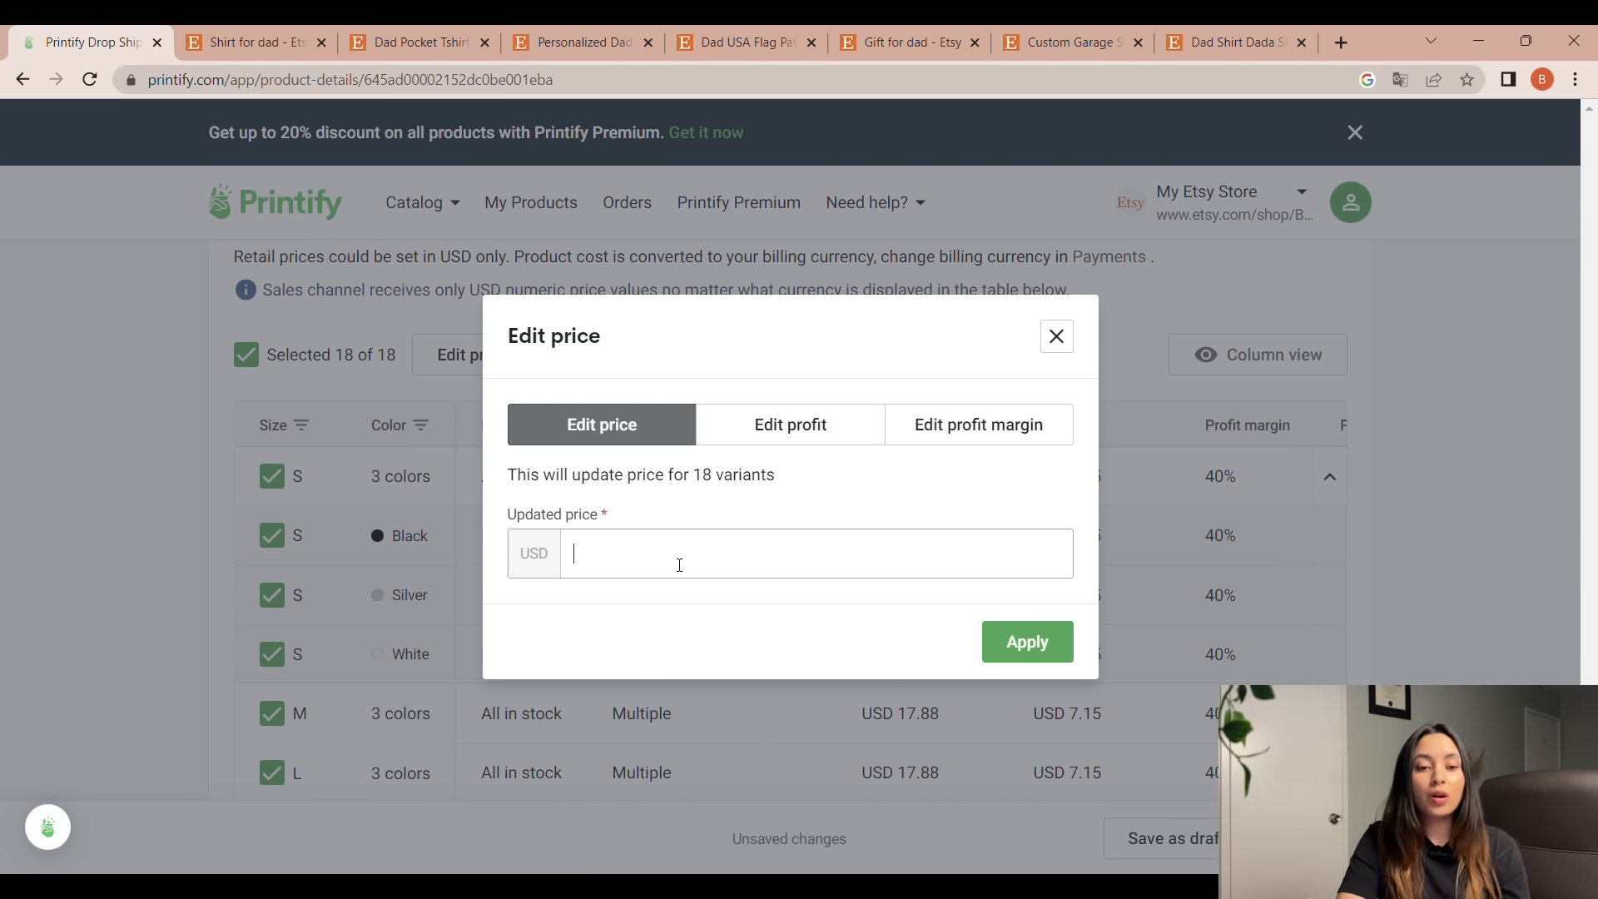
type("24.99")
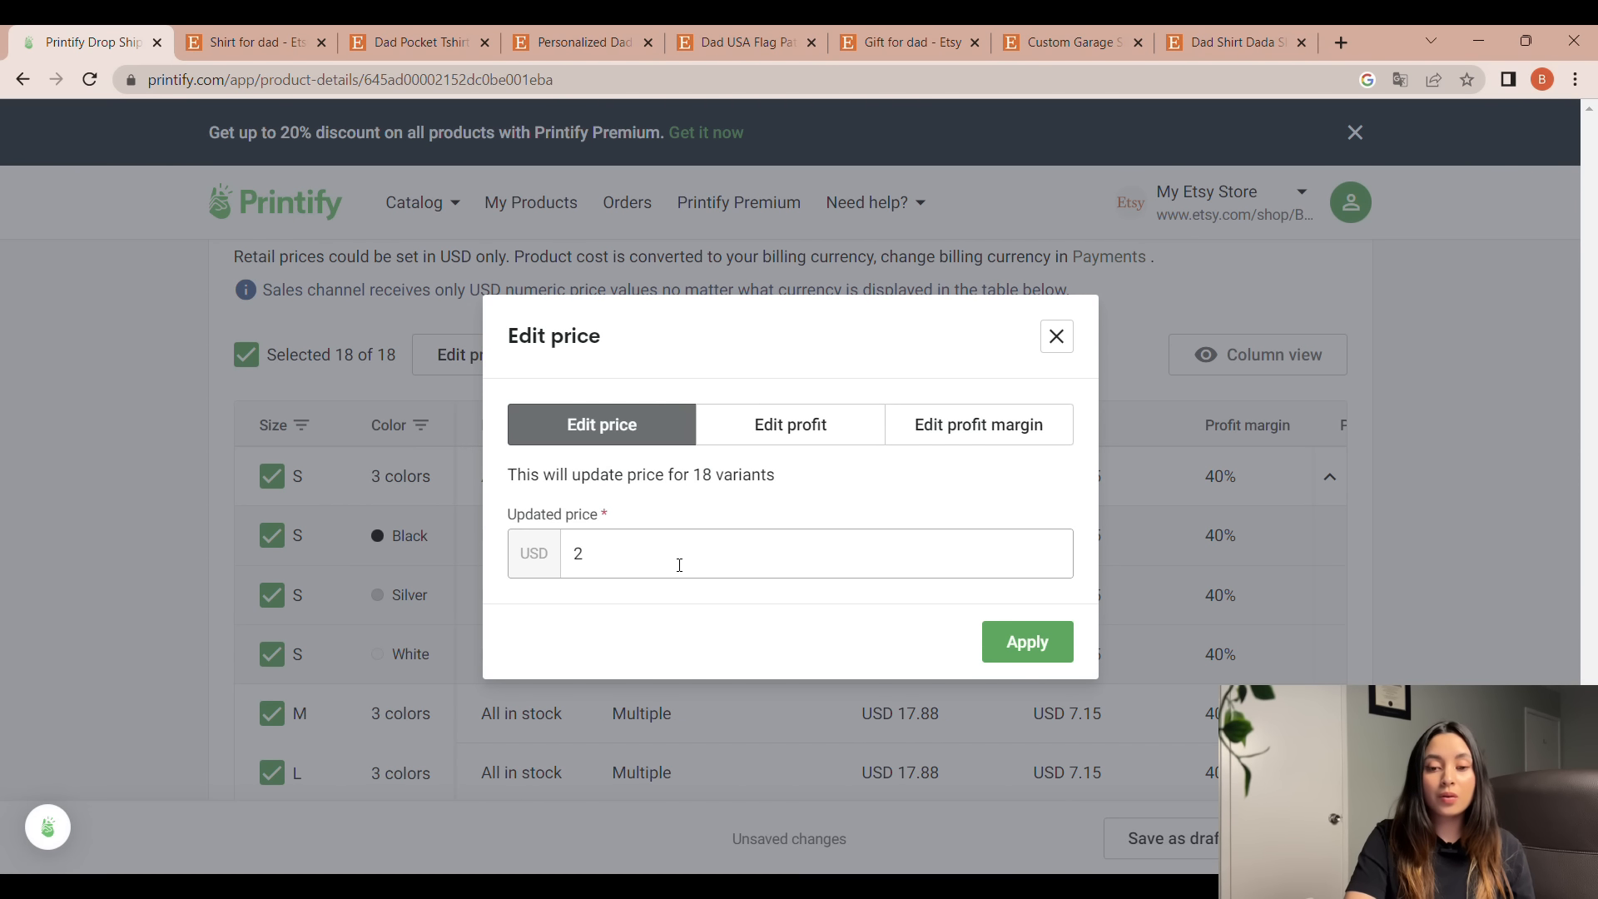
key("BackSpace")
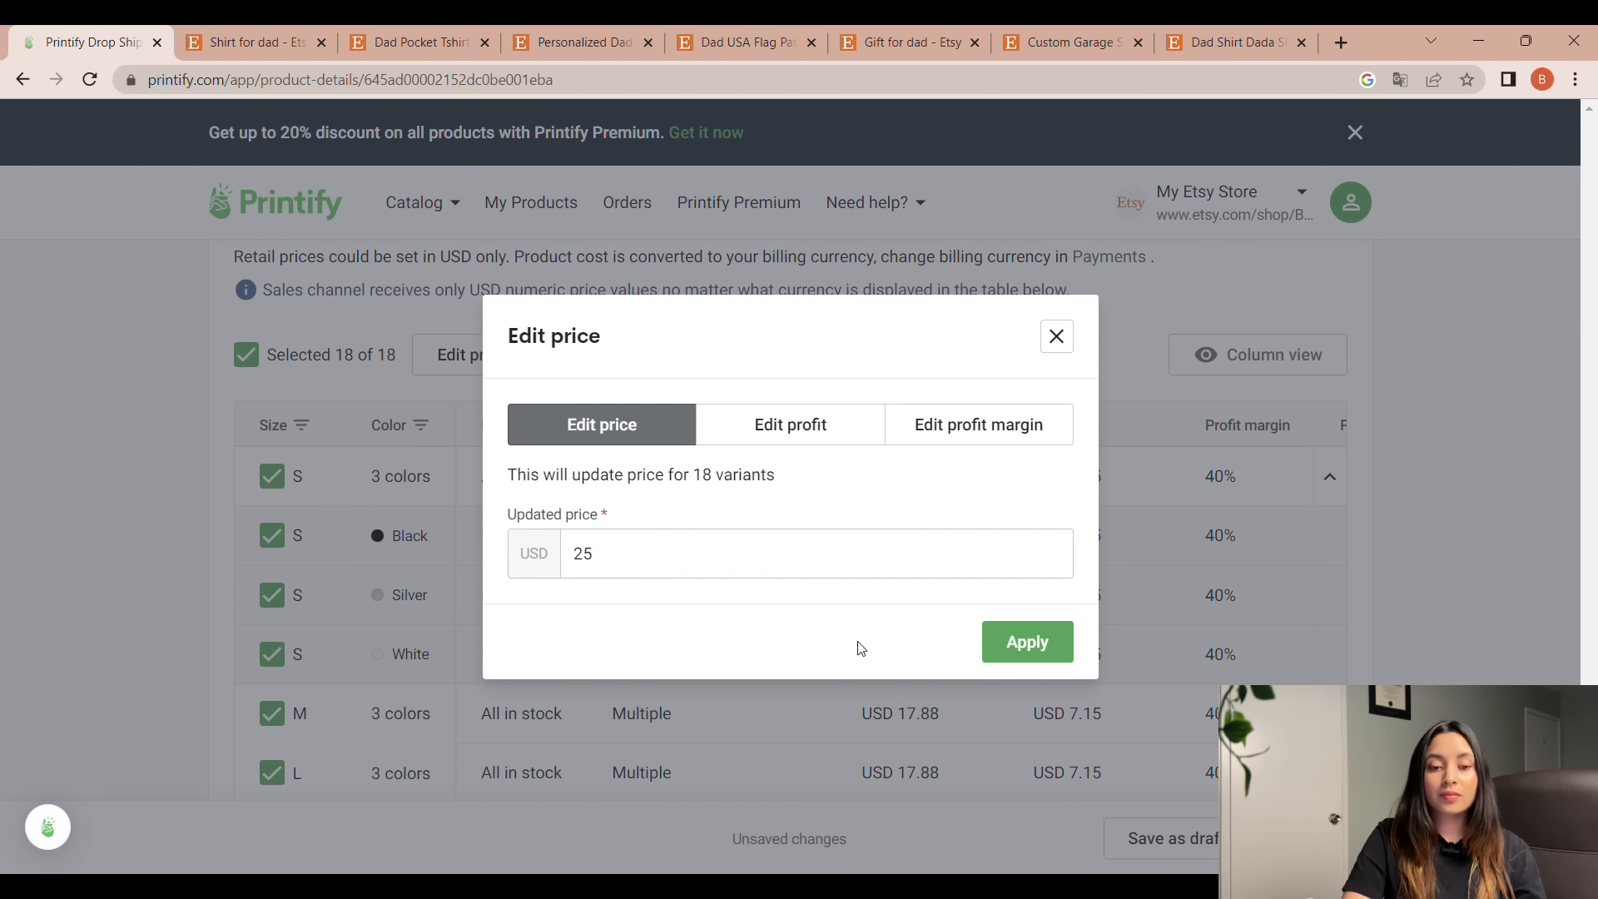
left_click(1025, 644)
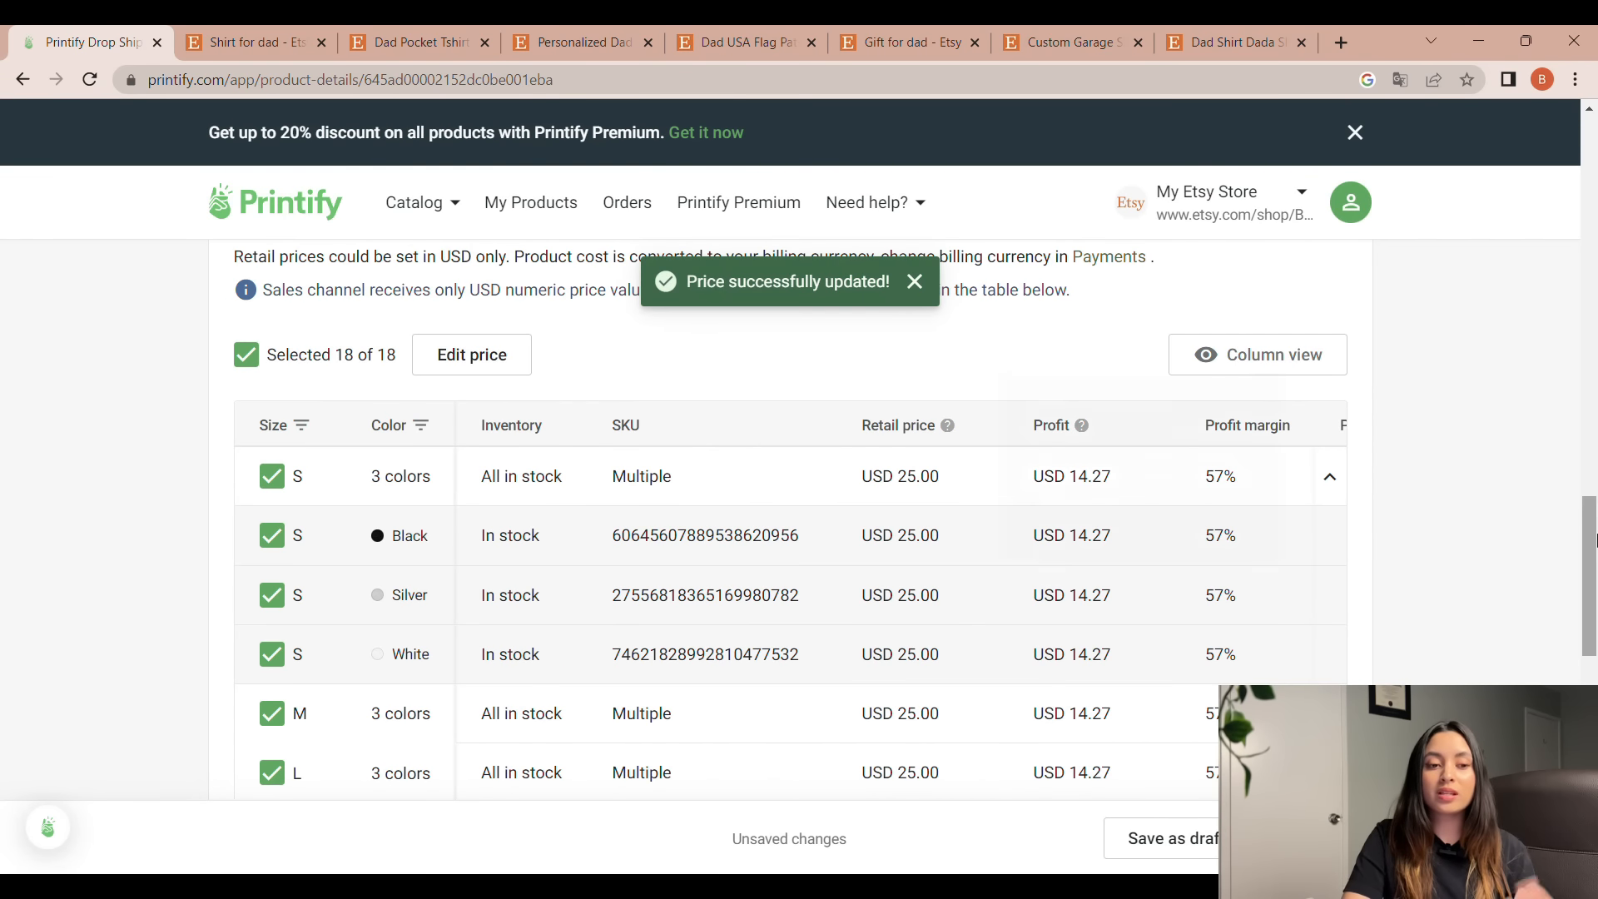
left_click_drag(1591, 538, 1594, 606)
scroll(1594, 606, "up", 3)
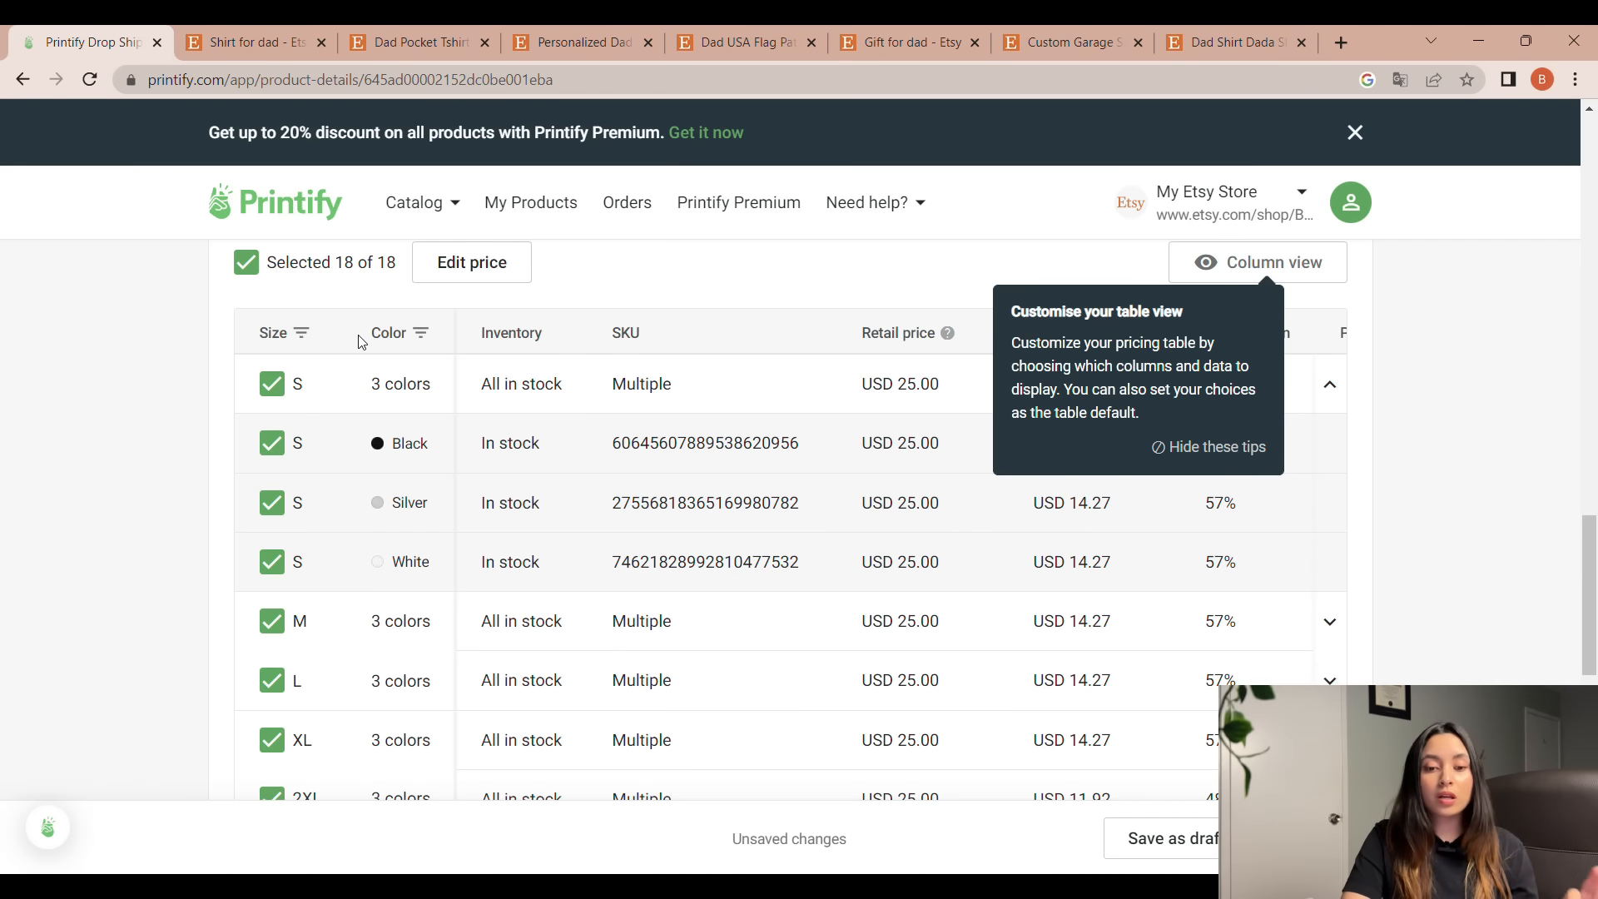
left_click(265, 272)
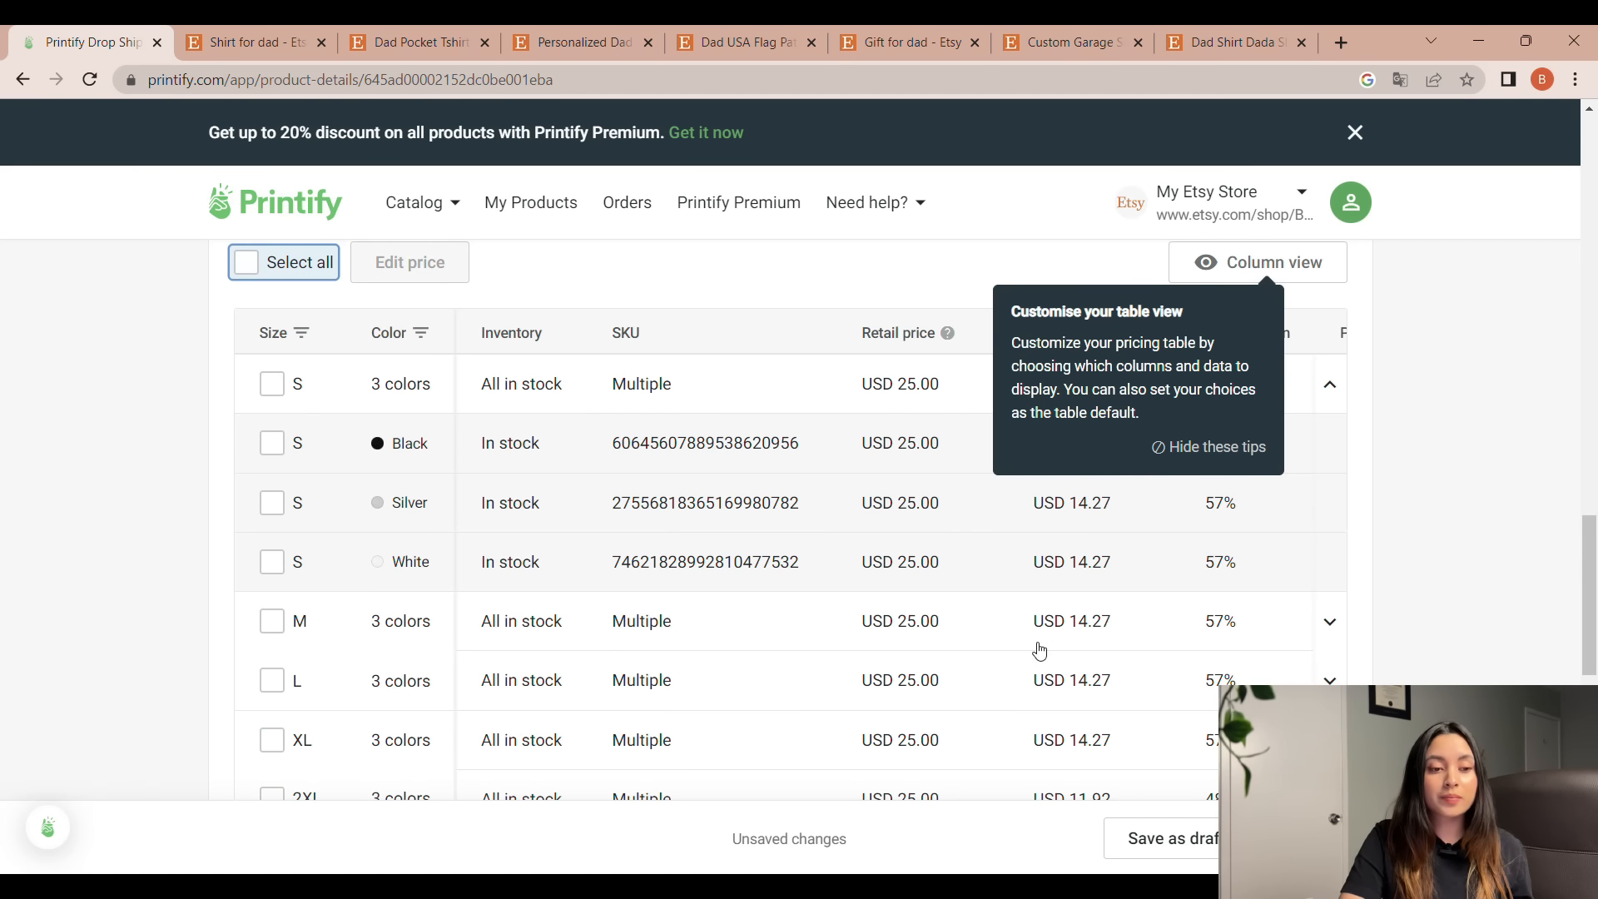
- Set the variant visibility to show all variants as available for purchase regardless of stock status
left_click_drag(1586, 612, 1586, 755)
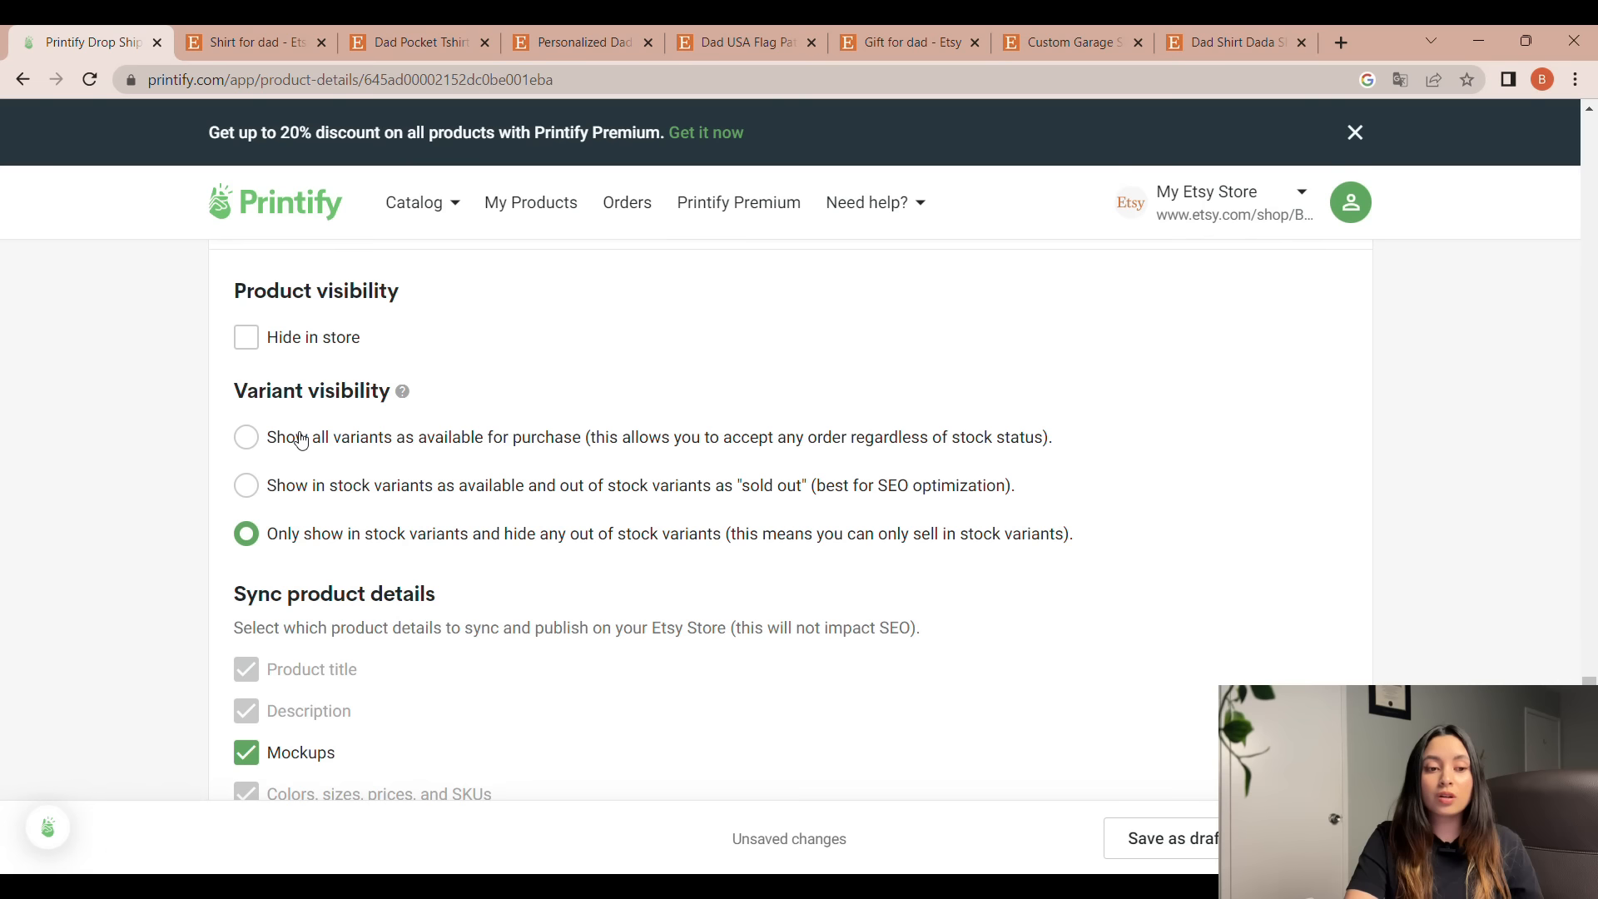
left_click(382, 439)
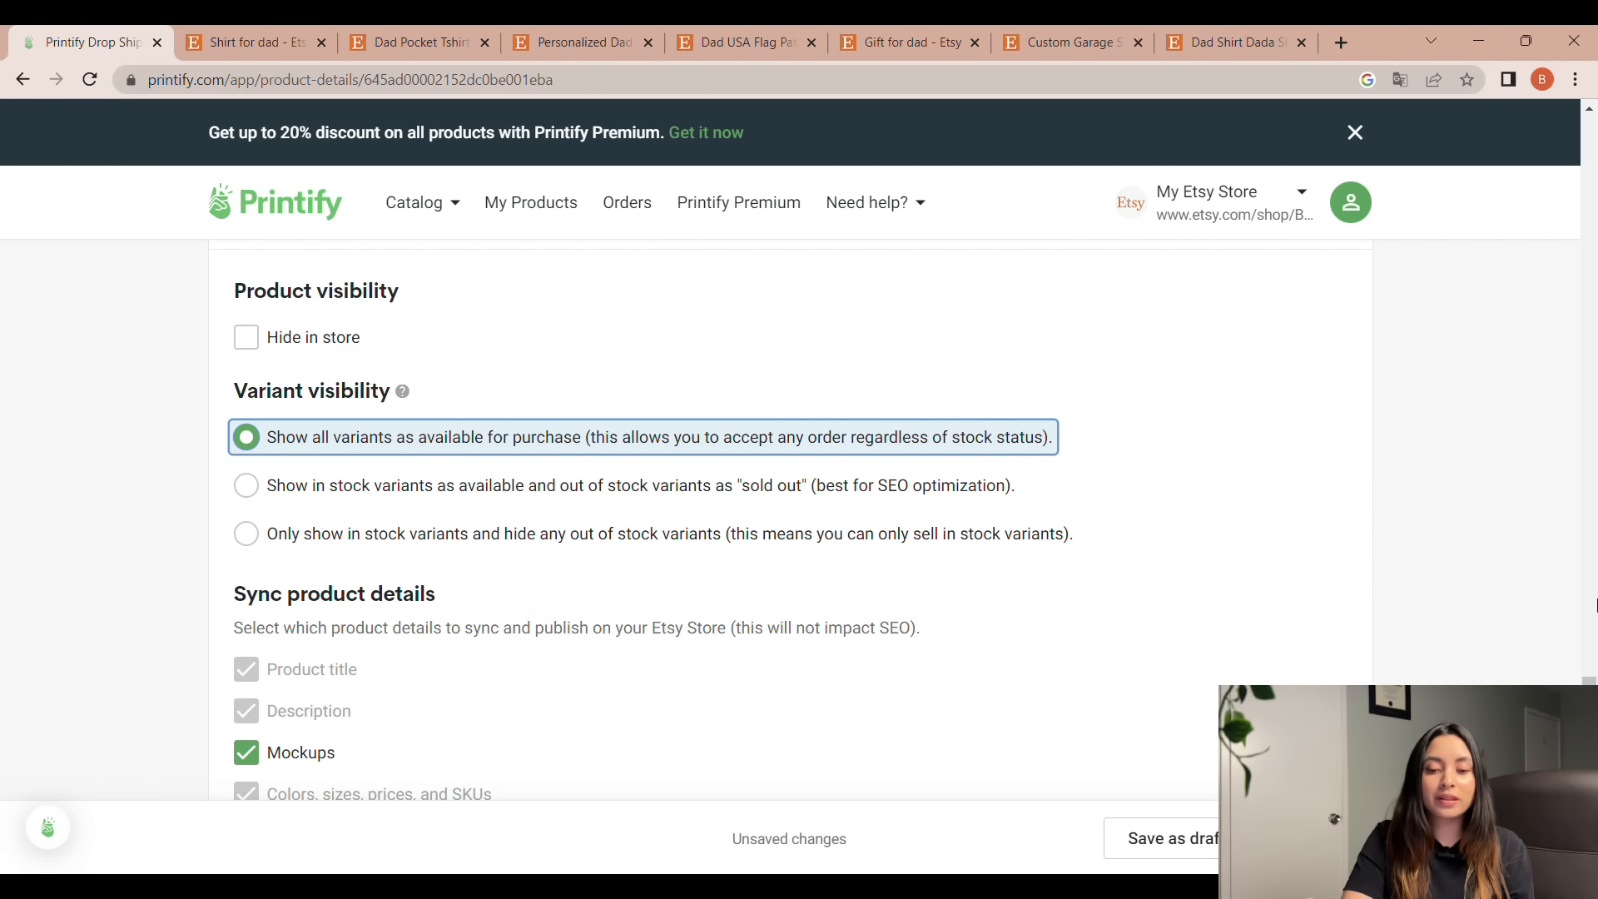
scroll(1594, 605, "down", 1)
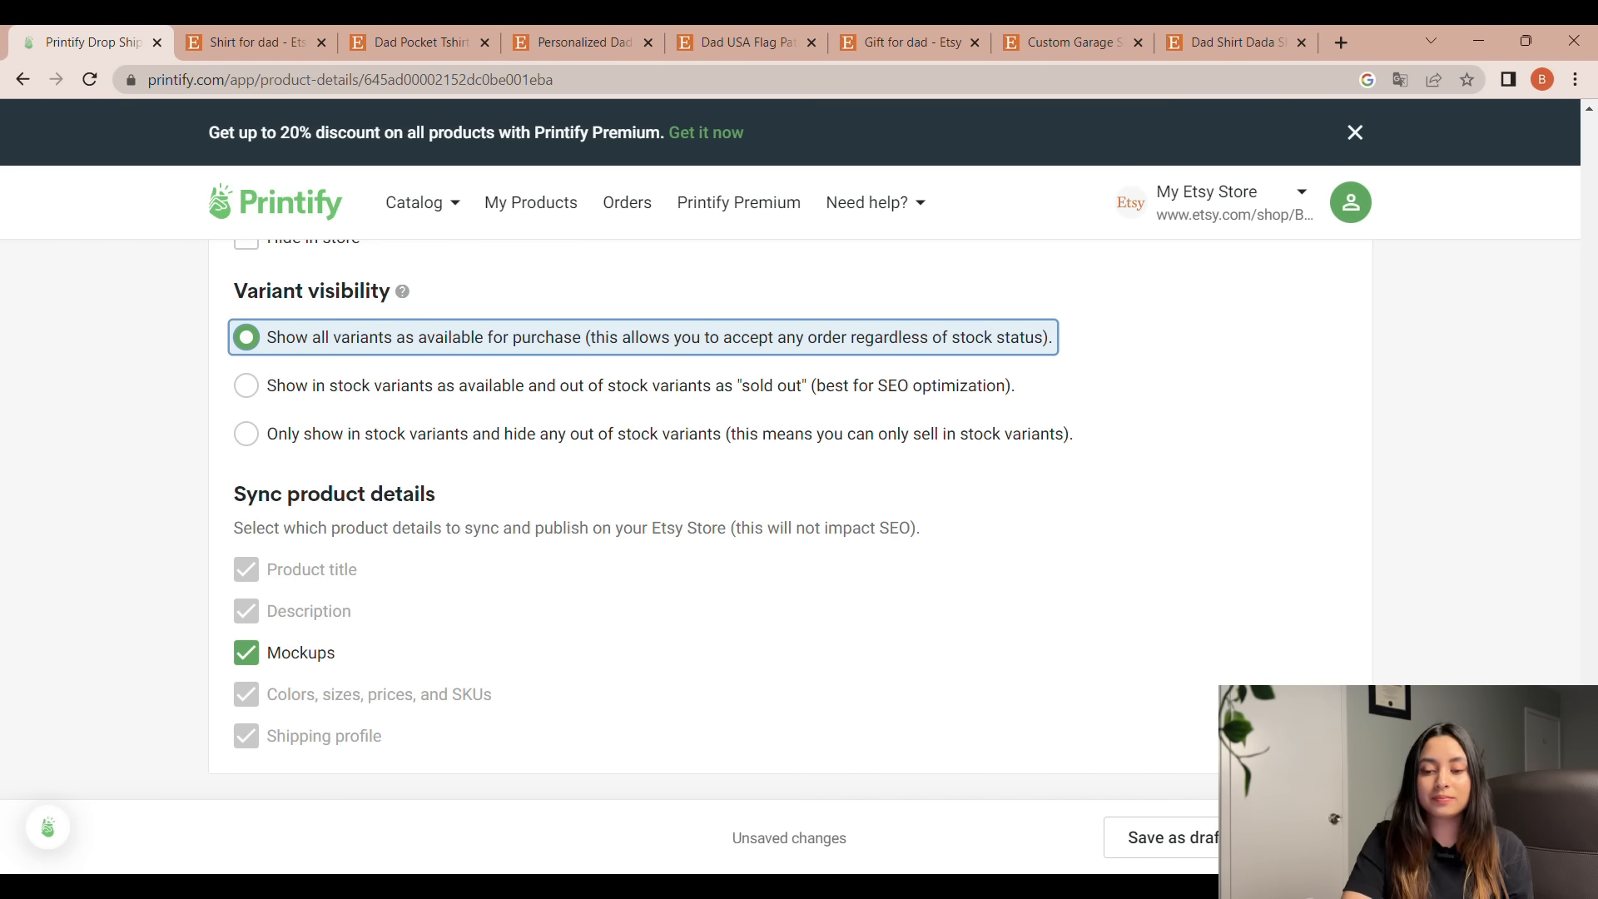
scroll(791, 516, "up", 12)
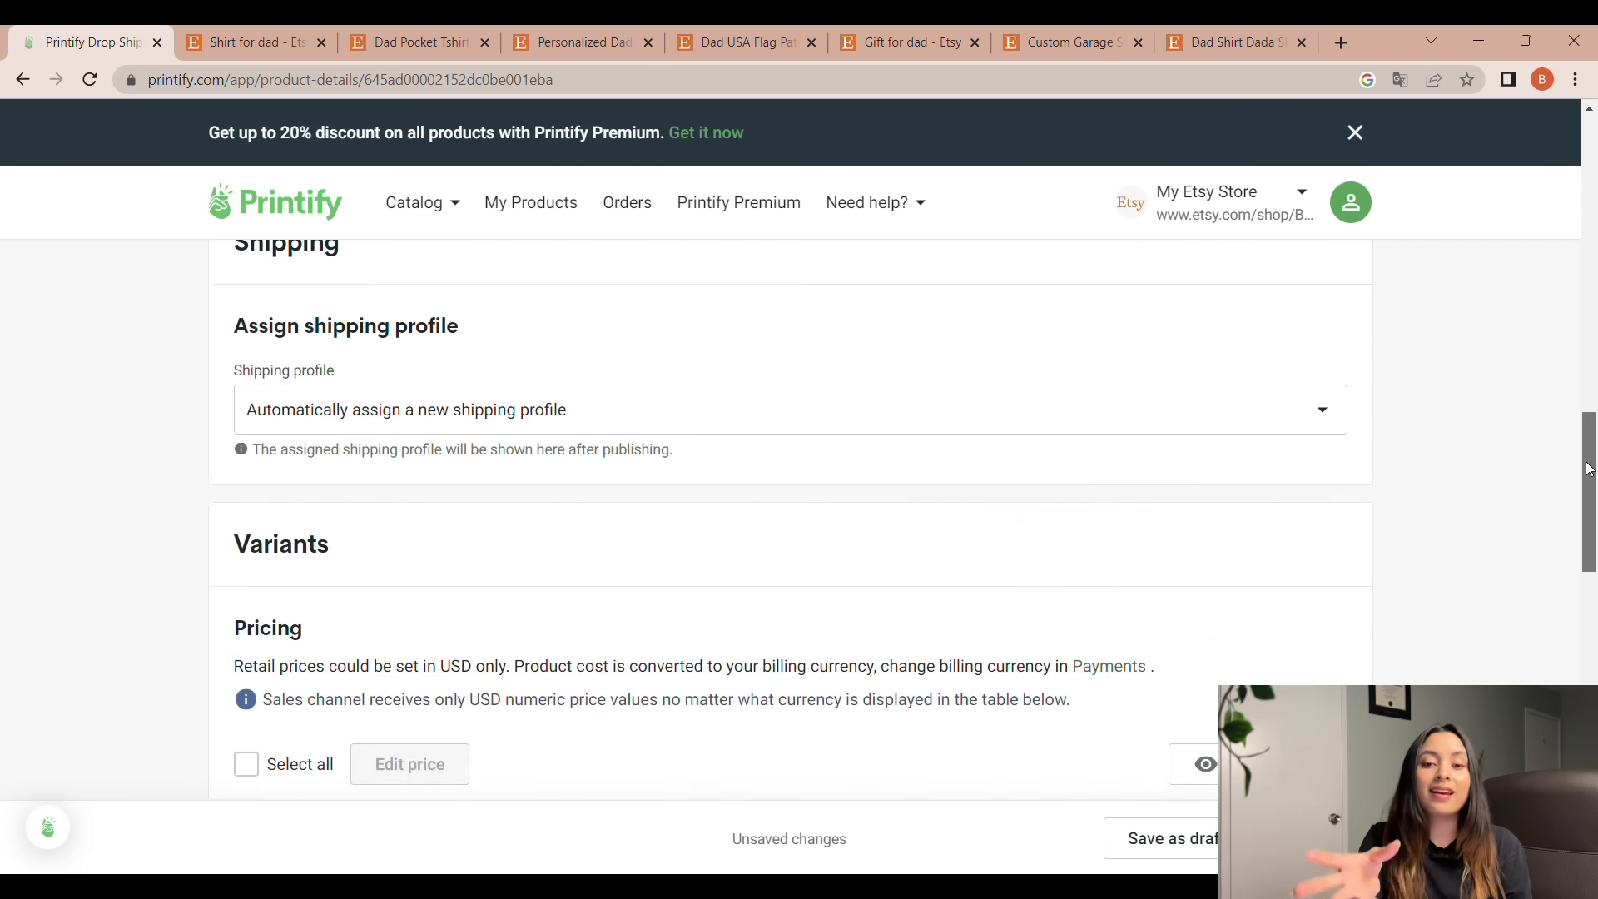
scroll(791, 516, "down", 10)
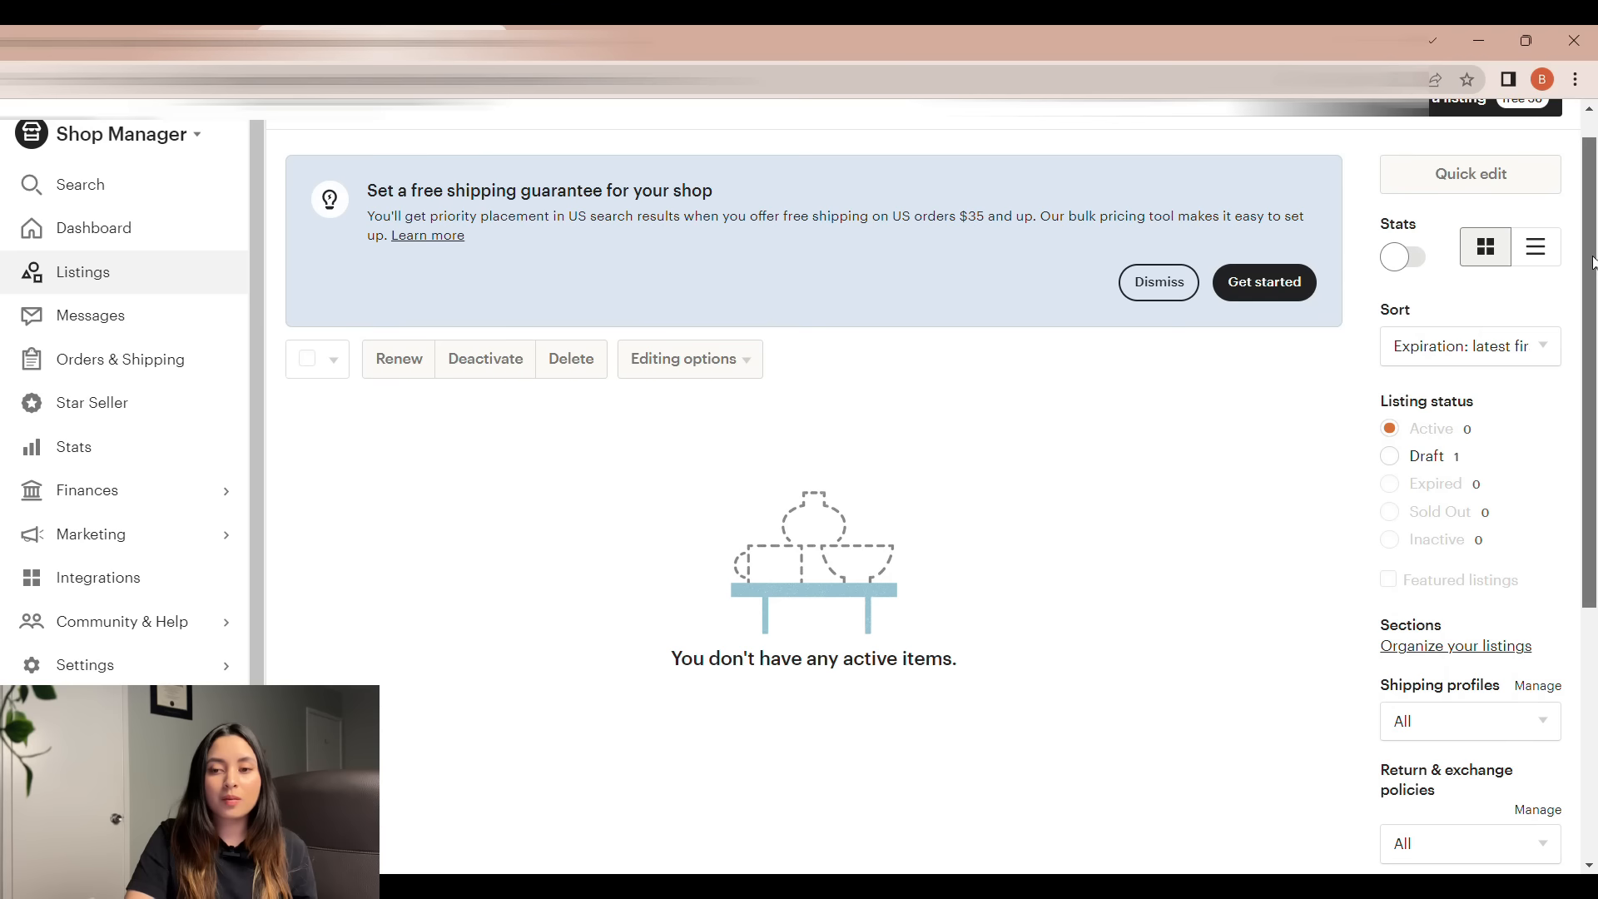
- Switch to the Etsy Shop Manager listings and open the active "Funny Shirt for Men" listing for editing
left_click_drag(1593, 251, 1594, 245)
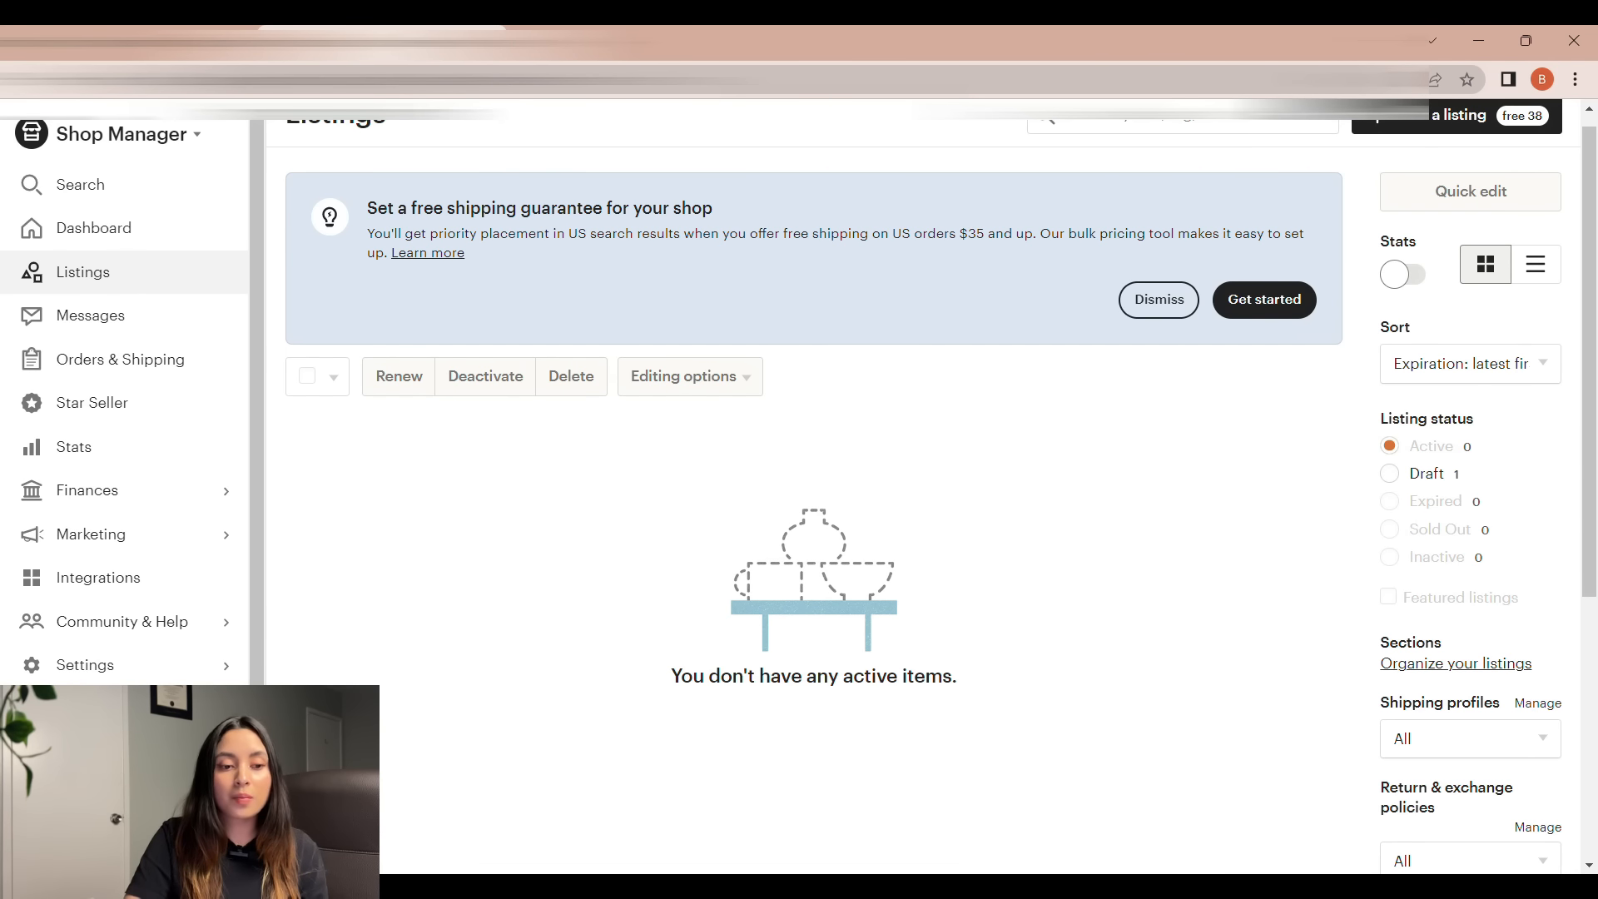
left_click(1401, 114)
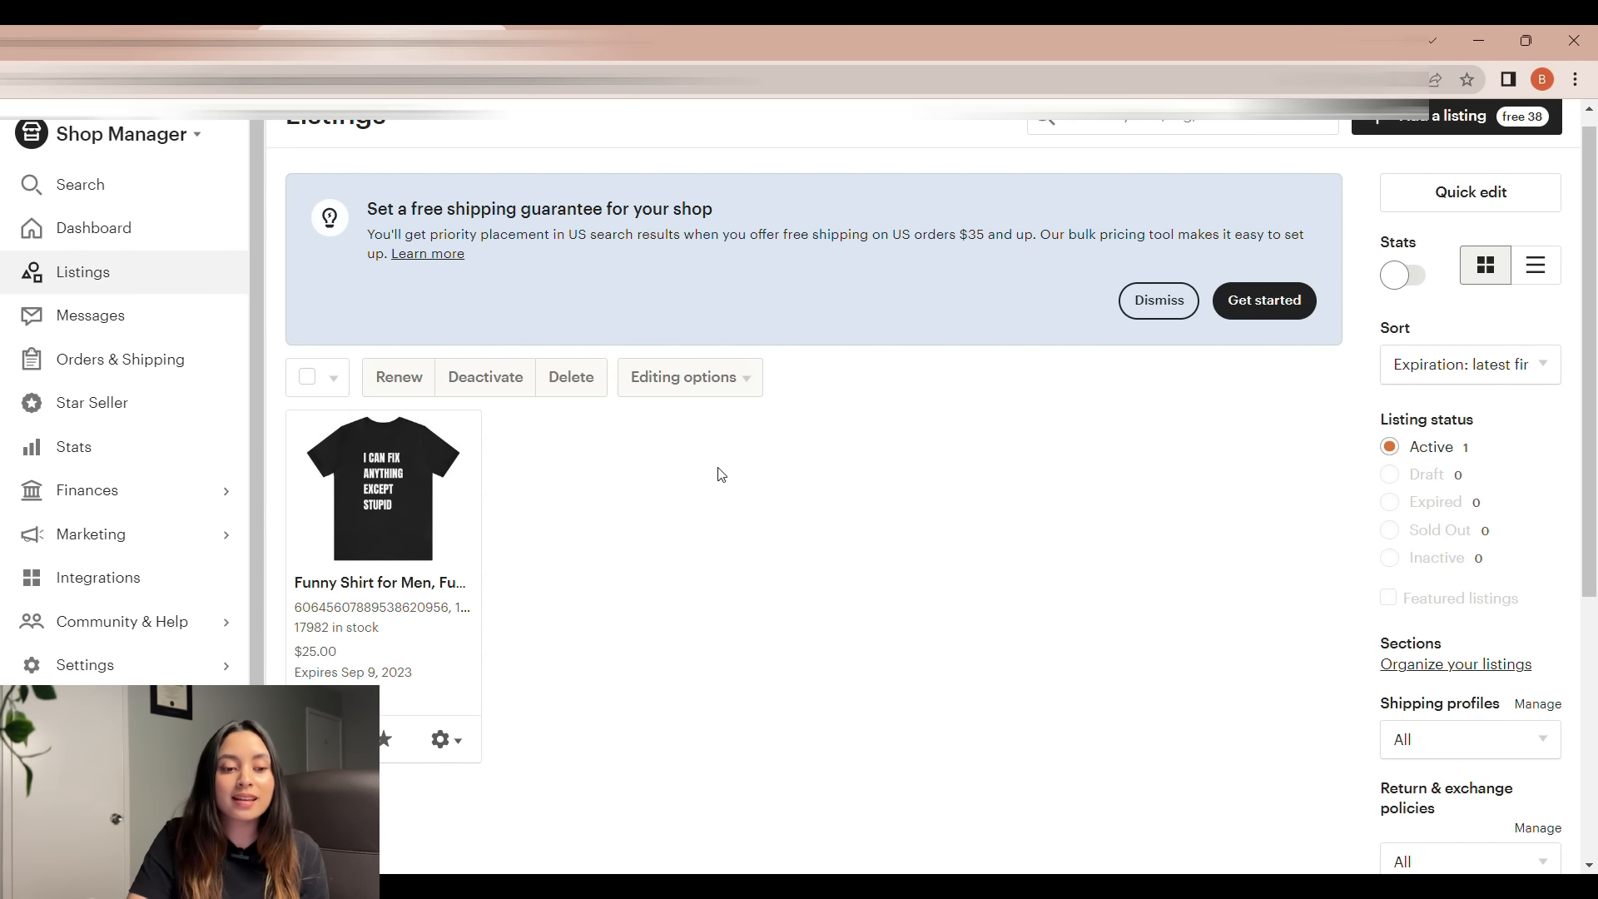
left_click(396, 583)
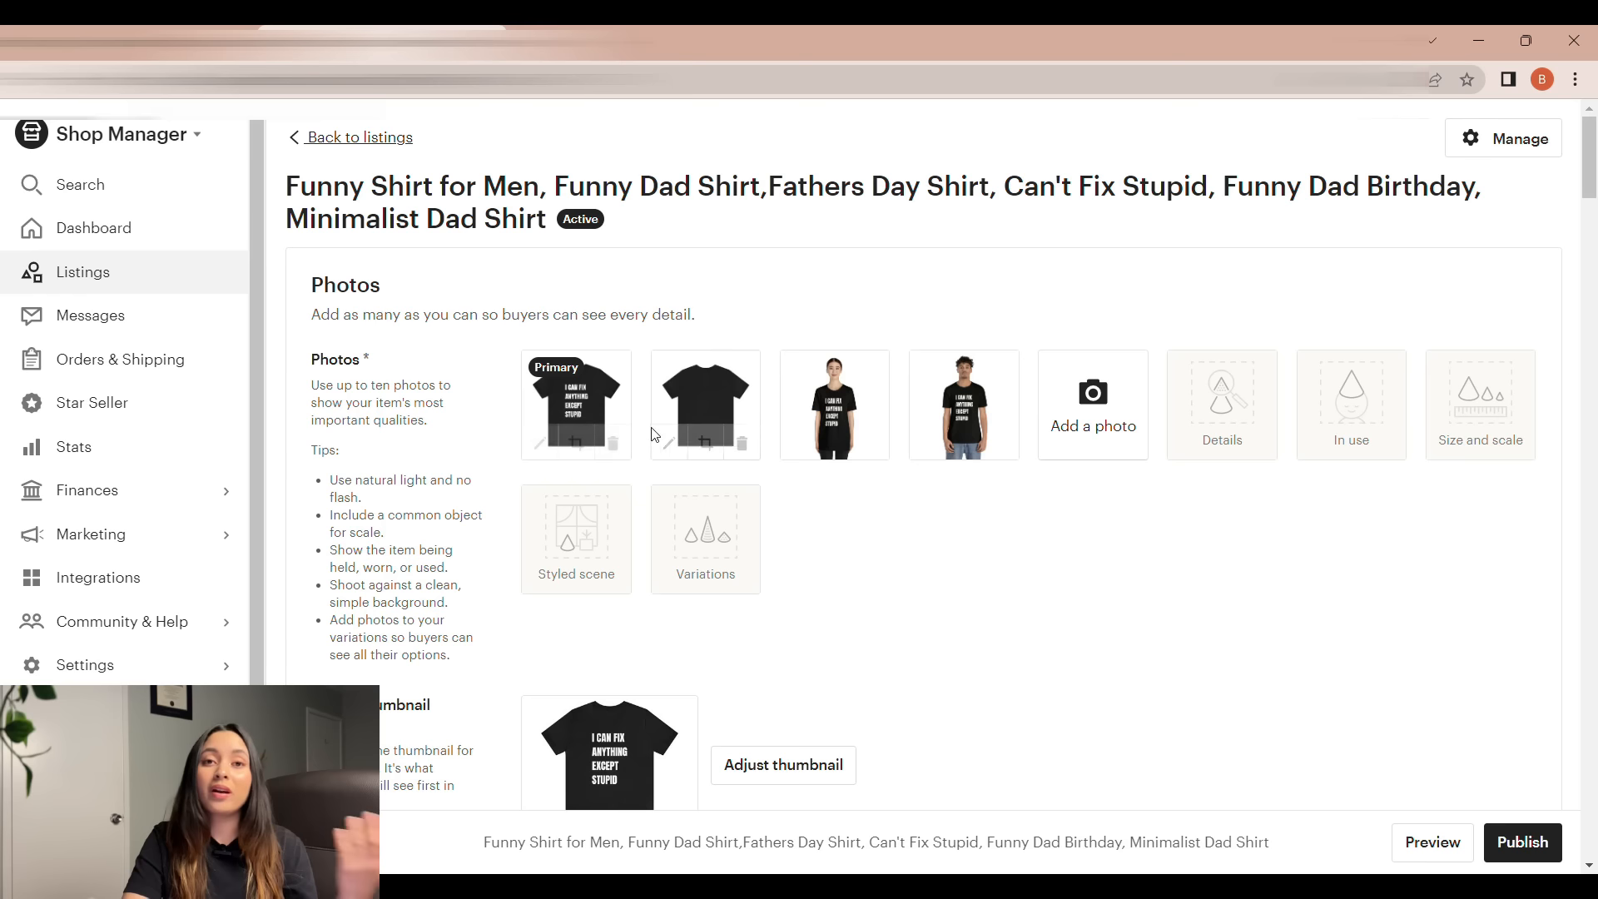
- Delete all the default Printify photos from the listing and upload the prepared olive green and black shirt mockup photos
mouse_move(620, 421)
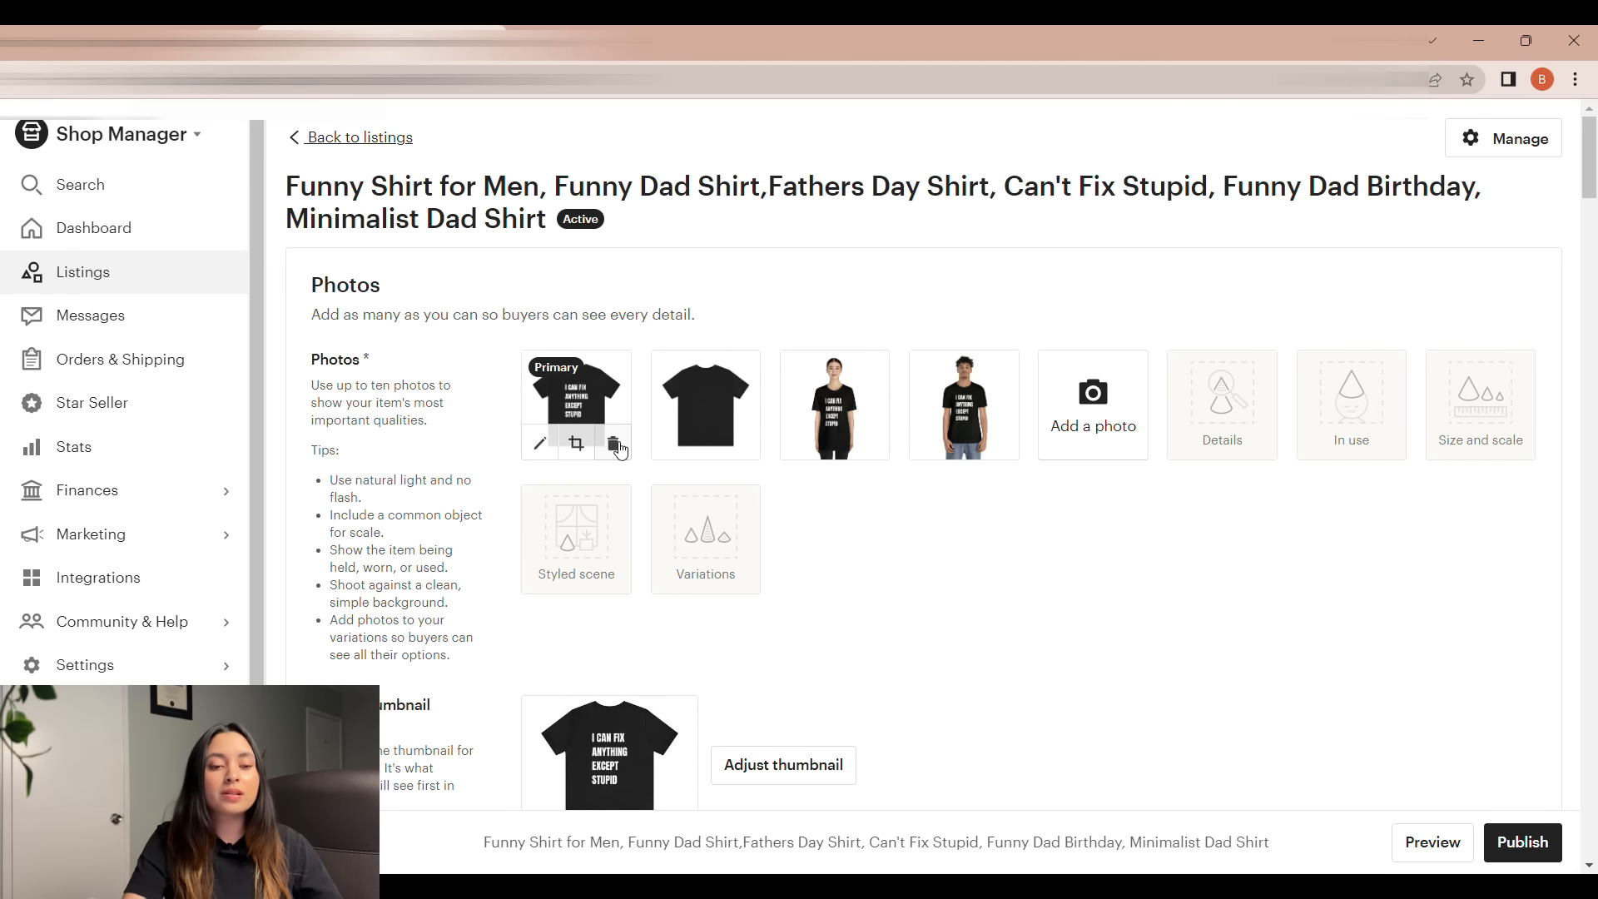
left_click(615, 445)
left_click(614, 445)
left_click(616, 446)
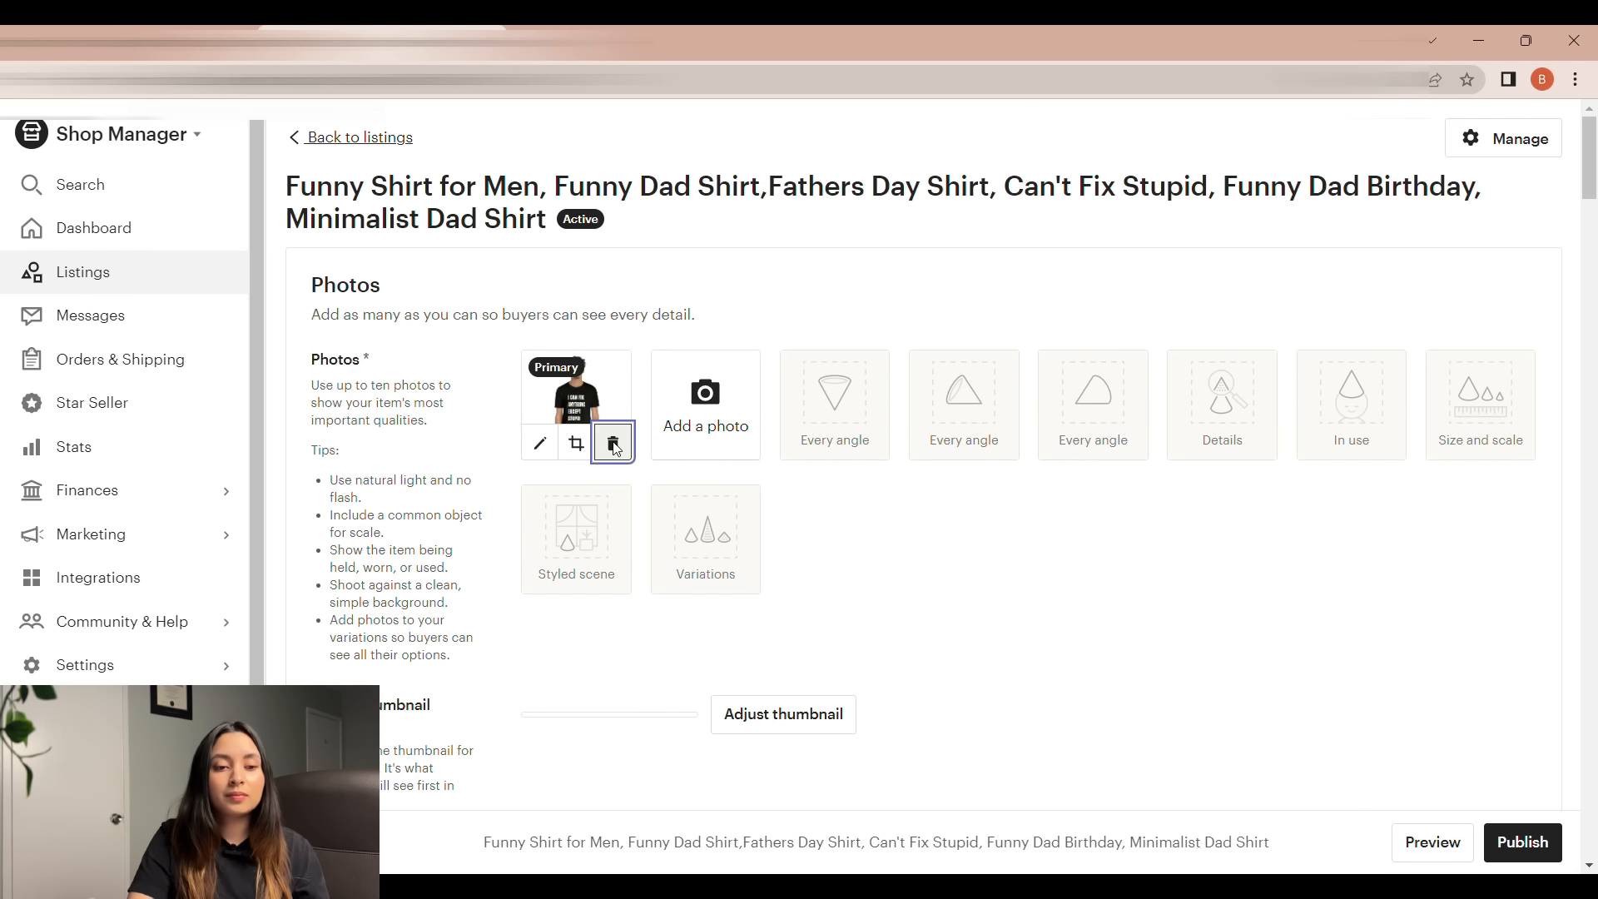
left_click(616, 446)
left_click(598, 420)
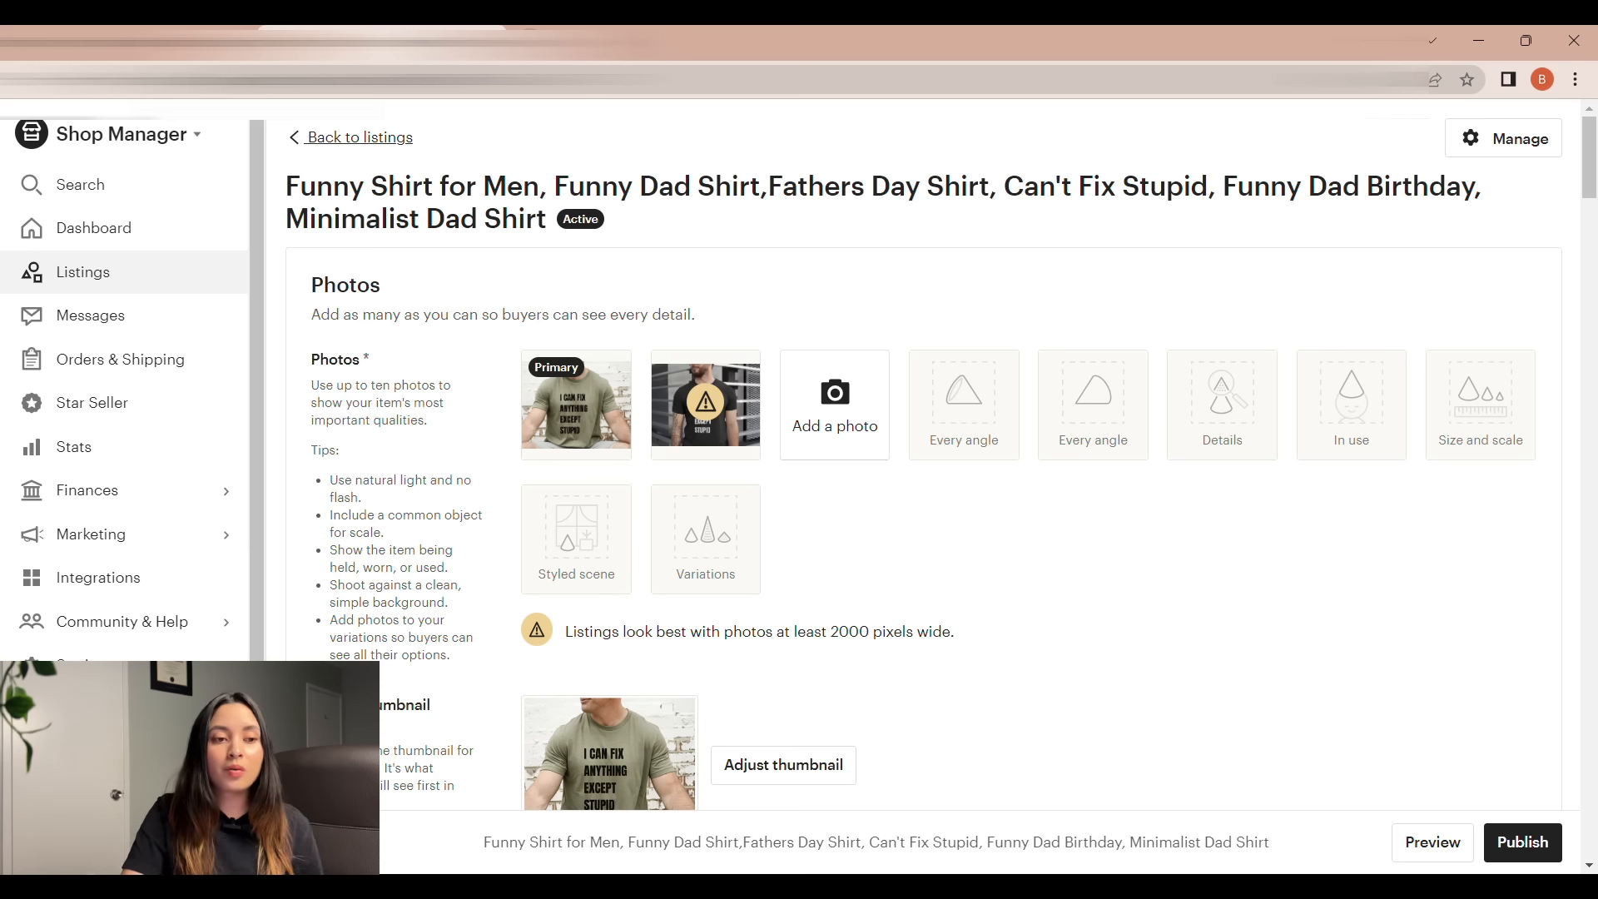
- Open iLoveIMG's JPG resizing page in a new browser tab and upload the black heathered t-shirt mockup image
left_click(539, 44)
type("https://www.iloveimg.com/es/redimensionar-imagen/jpg-cambiar-tamano#resize-options,pixels")
key("Return")
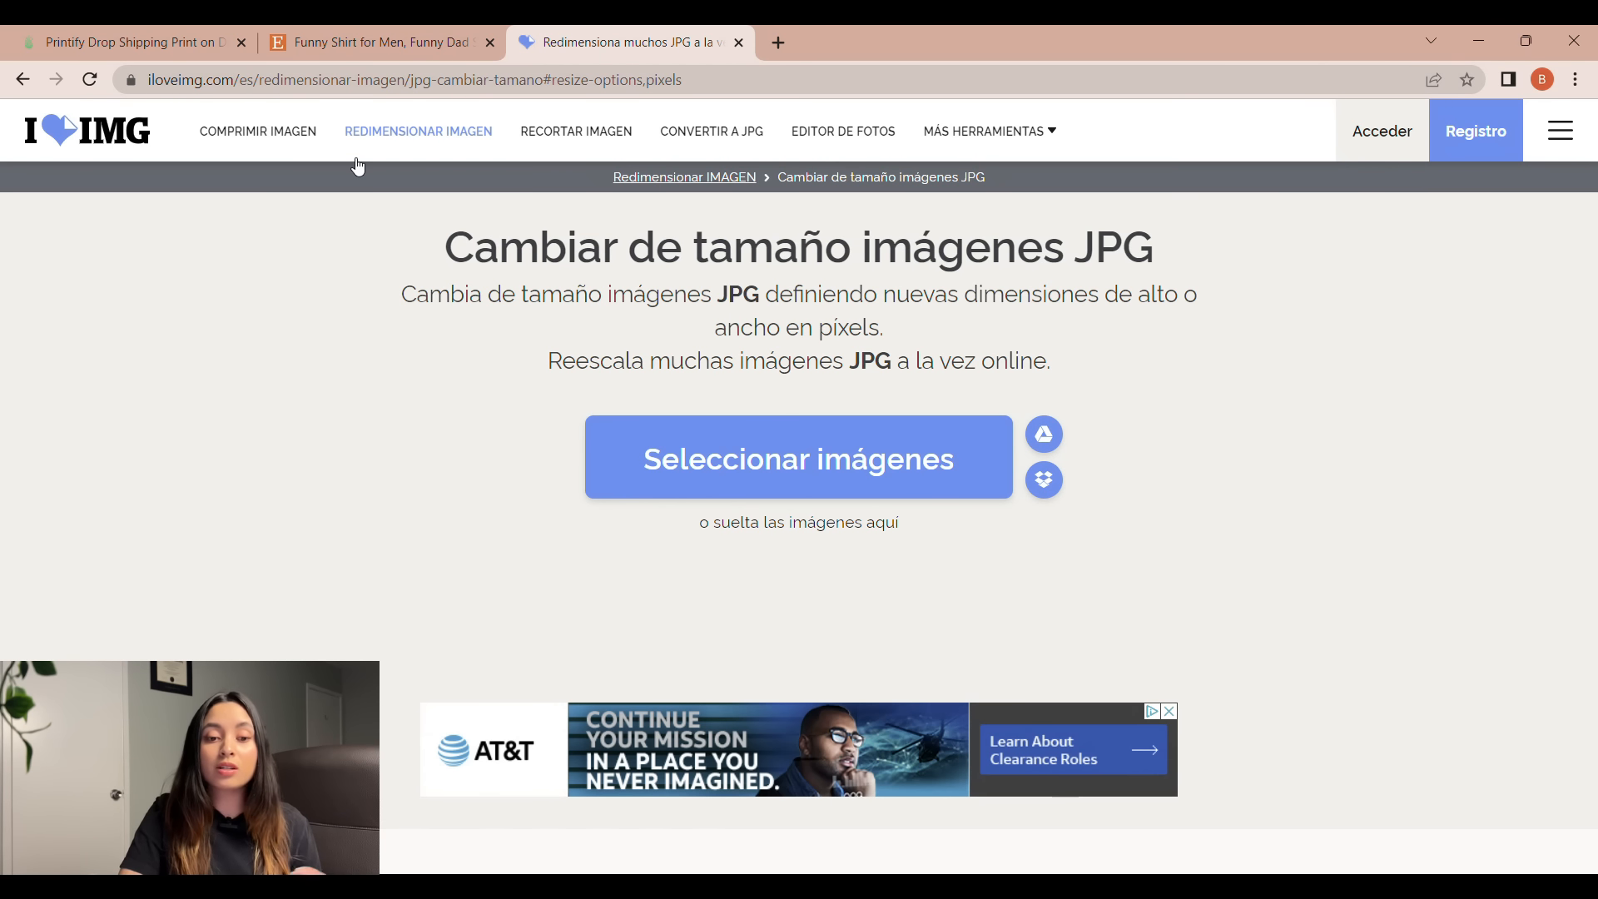
left_click(711, 440)
key("Return")
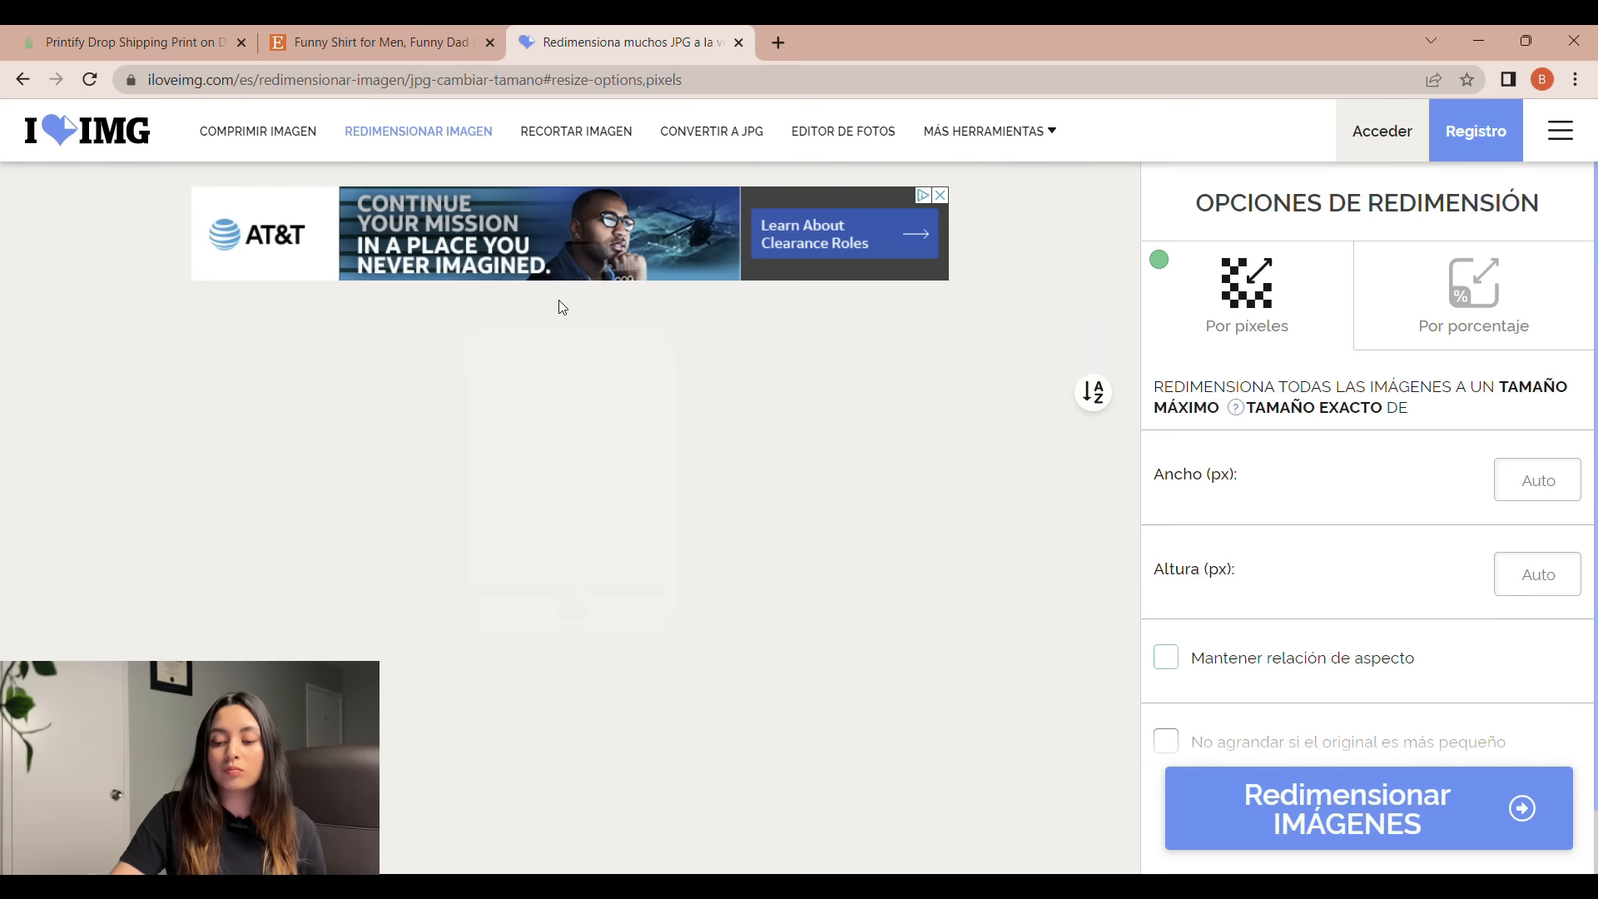
- Resize the uploaded black t-shirt mockup to a width of 2100 px, keeping the aspect ratio, and download the resized image
left_click(1532, 490)
scroll(1532, 490, "down", 3)
double_click(1545, 490)
type("210")
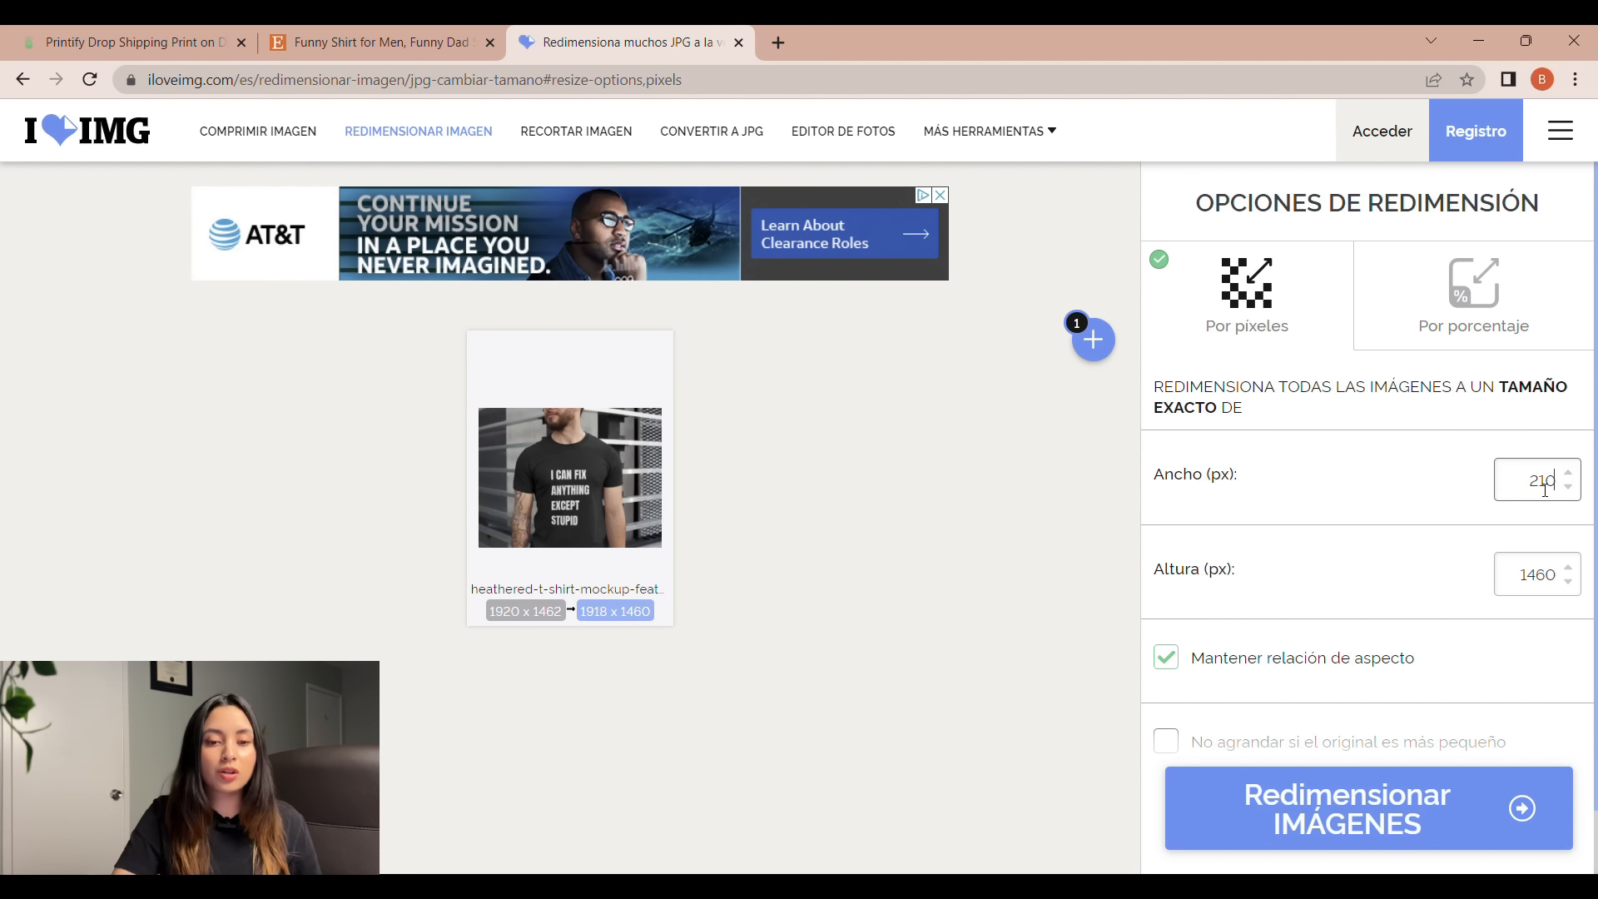
type("0")
left_click(1345, 797)
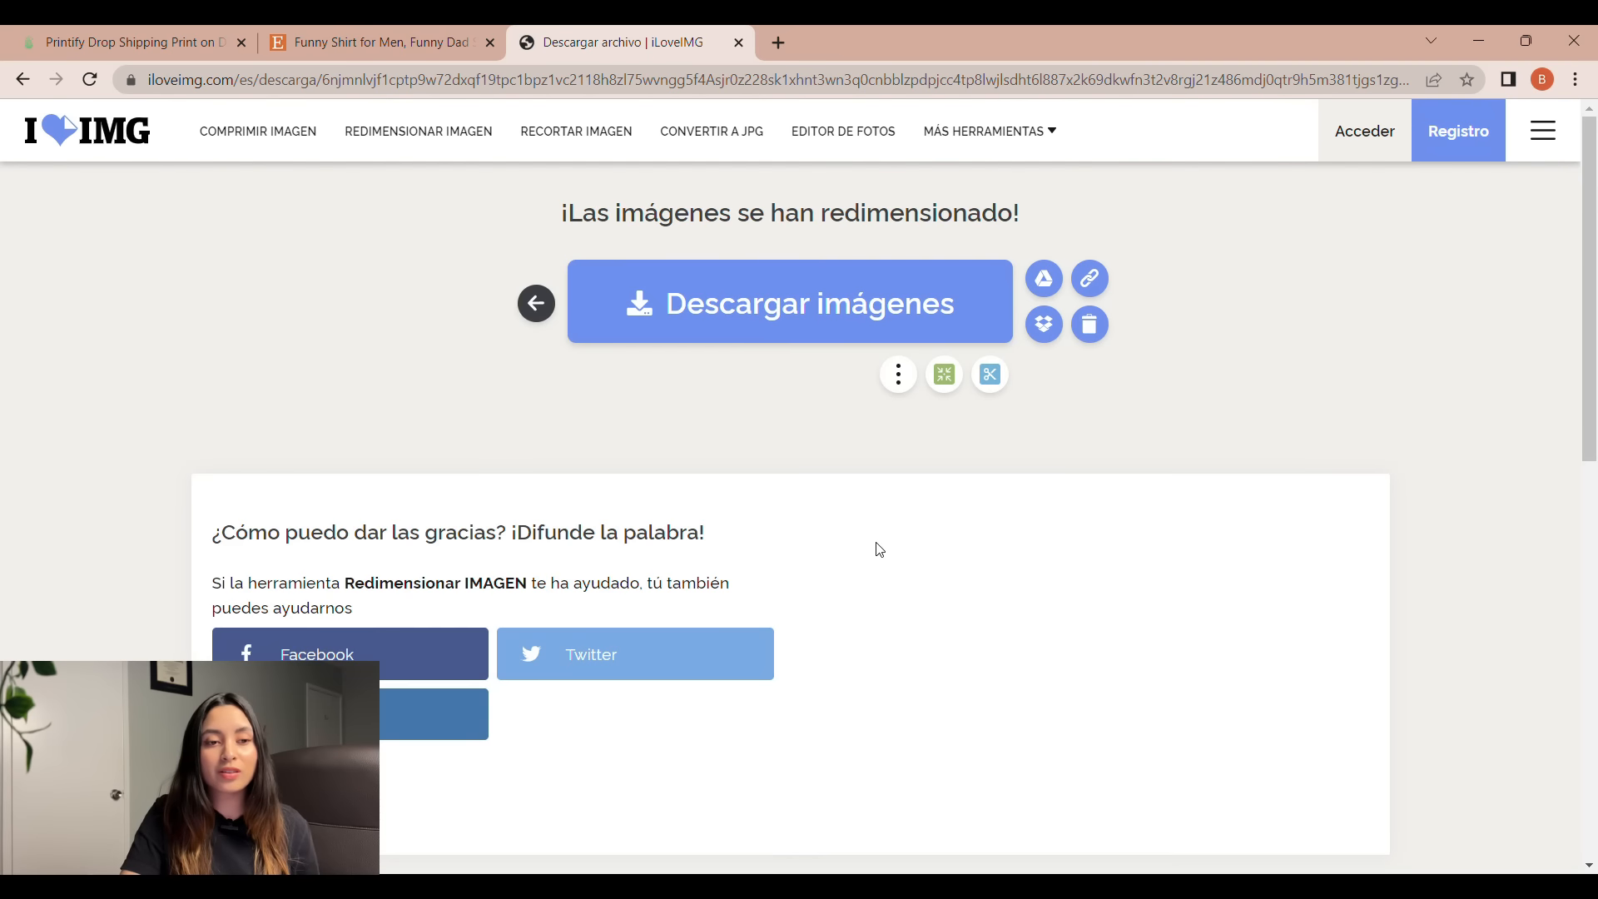
left_click(789, 312)
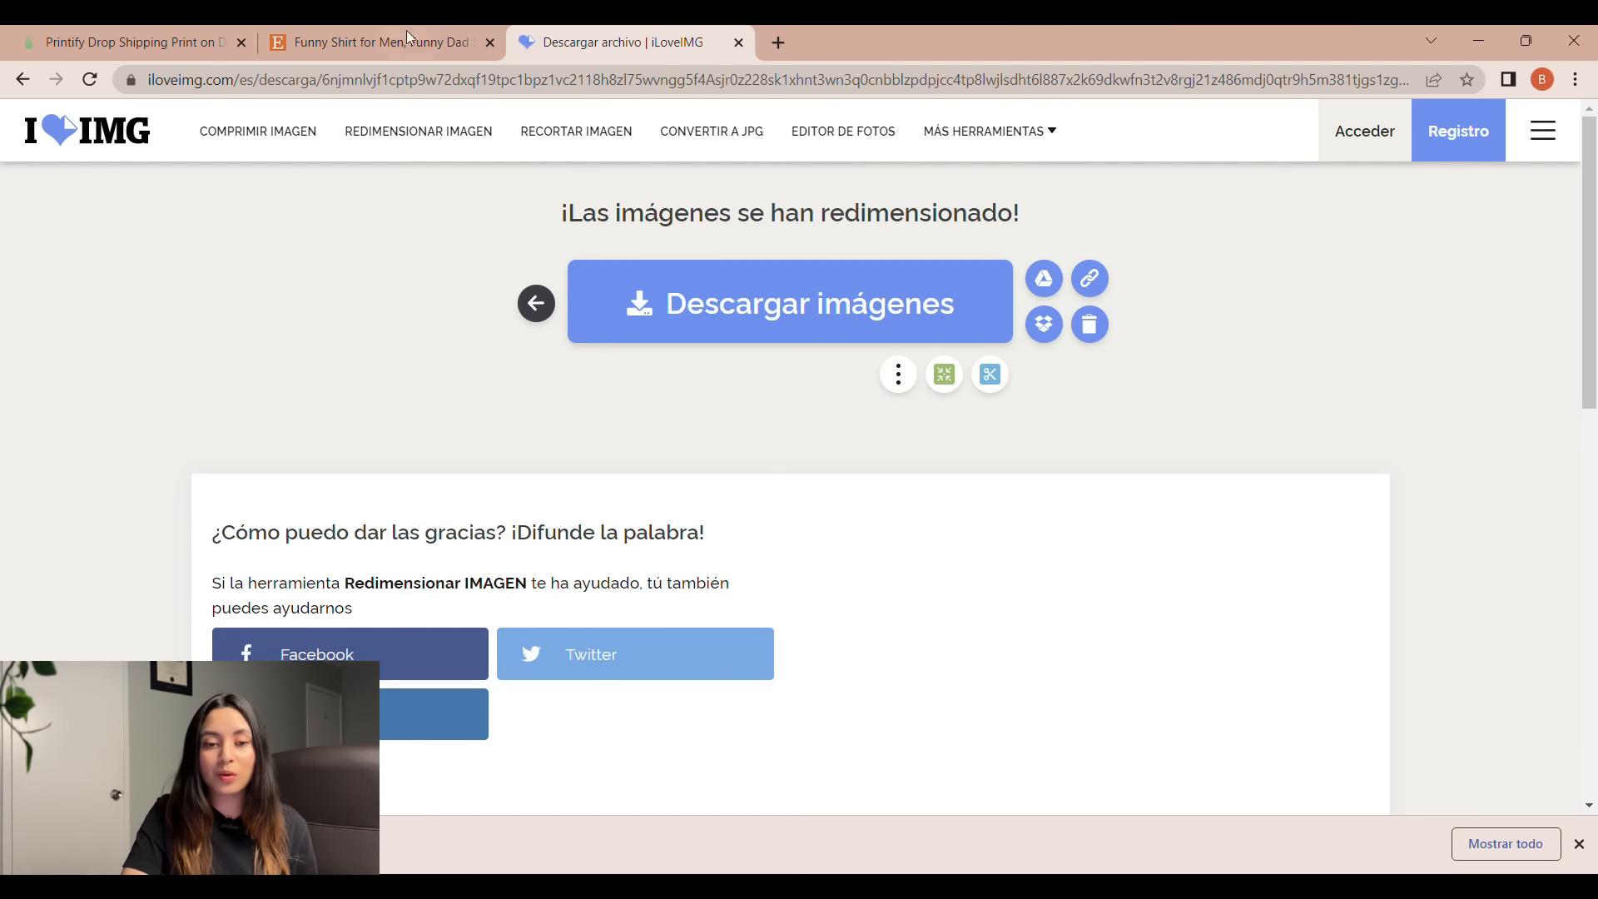
- Return to the Etsy listing and reorder the photos so the black shirt mockup is the primary one
left_click(371, 28)
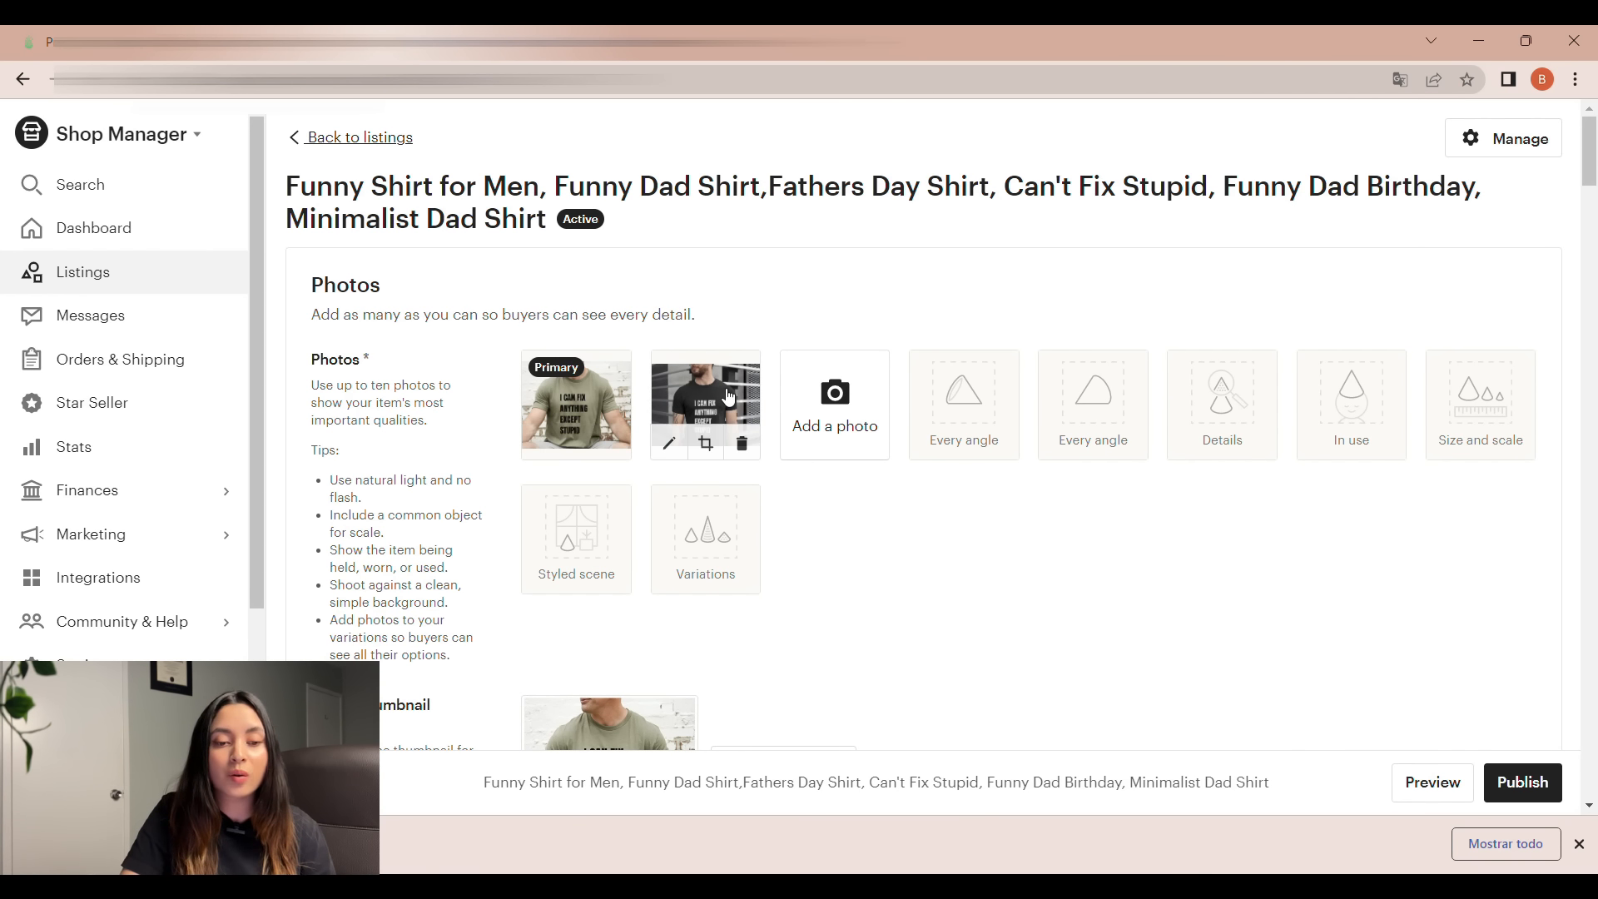
left_click_drag(729, 397, 595, 405)
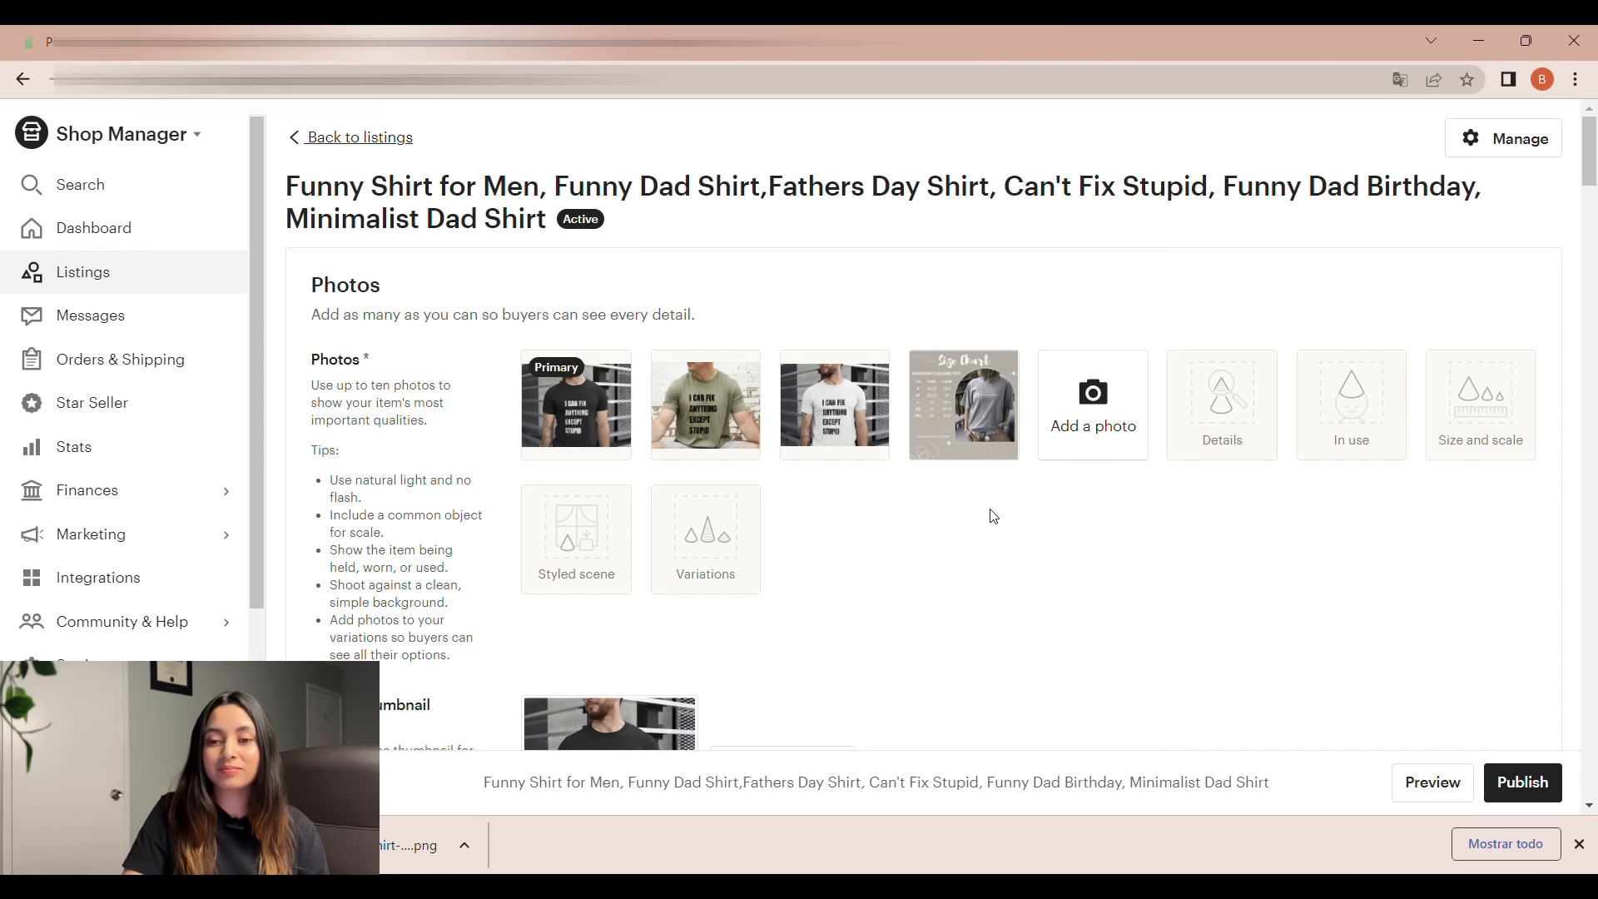
- In the listing details, set the maker to "Another company or person" and keep the item as "A finished product"
scroll(993, 516, "down", 10)
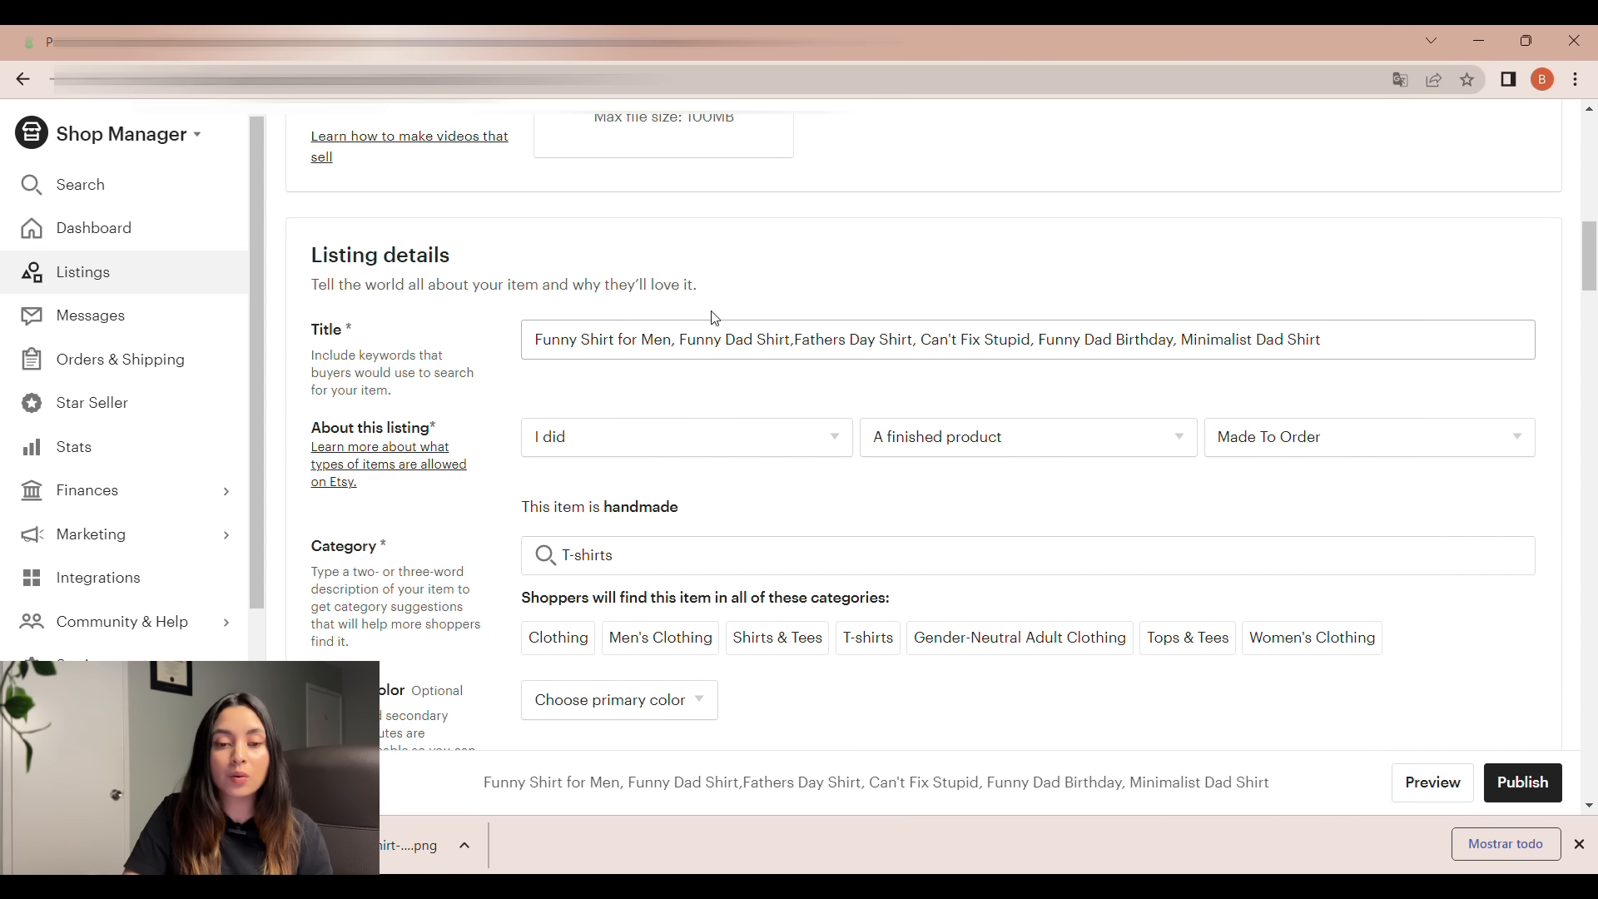
scroll(1538, 265, "down", 1)
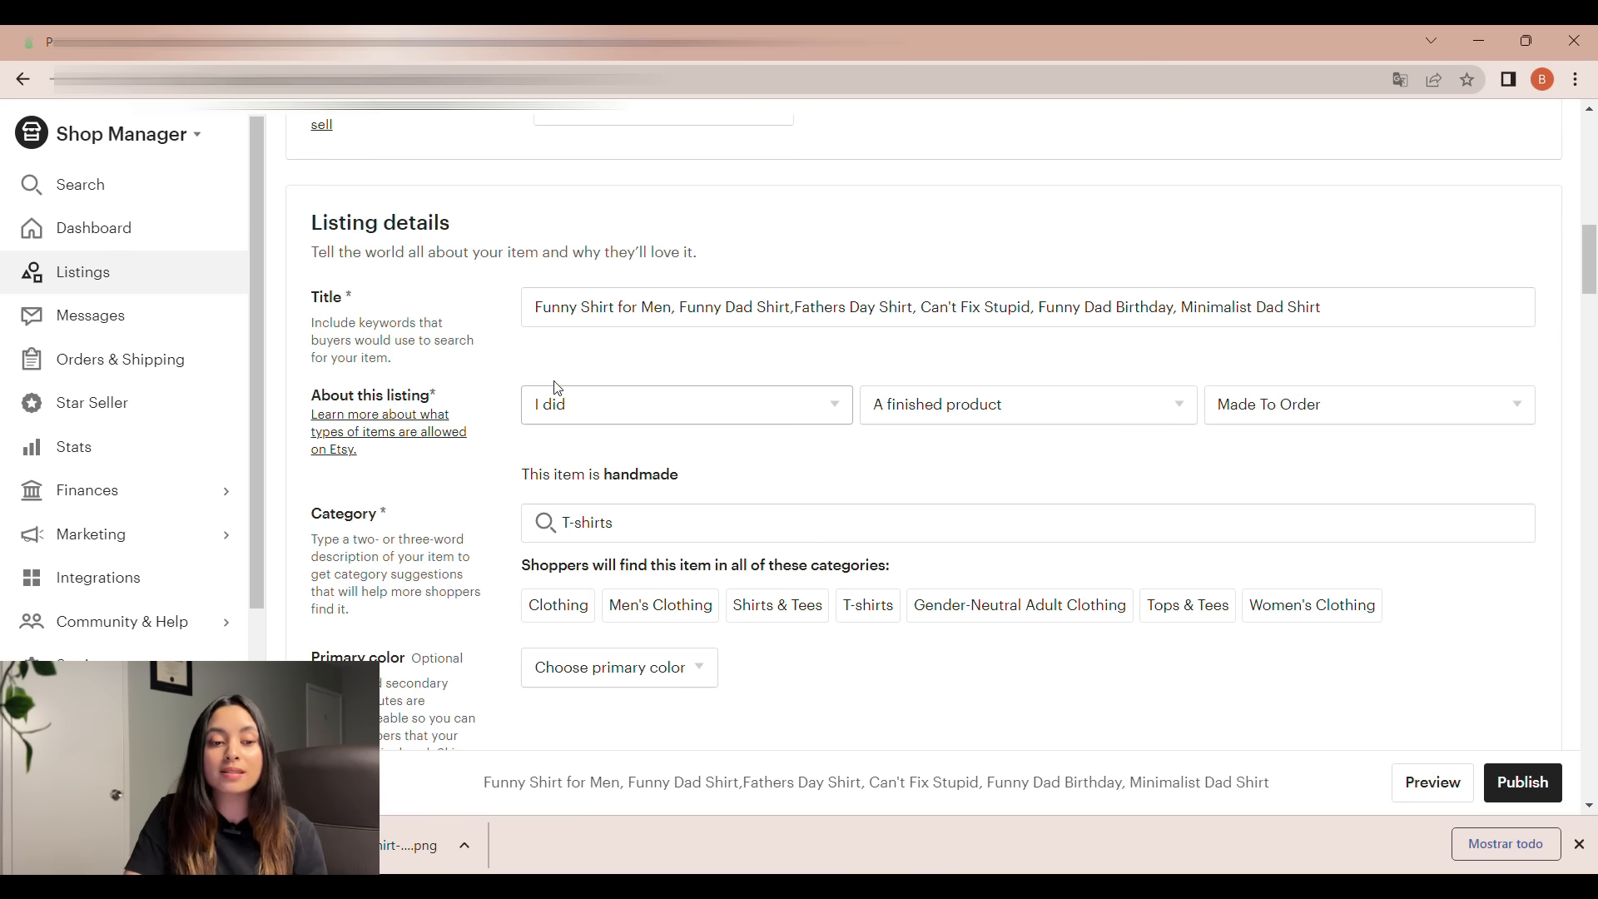
left_click(785, 423)
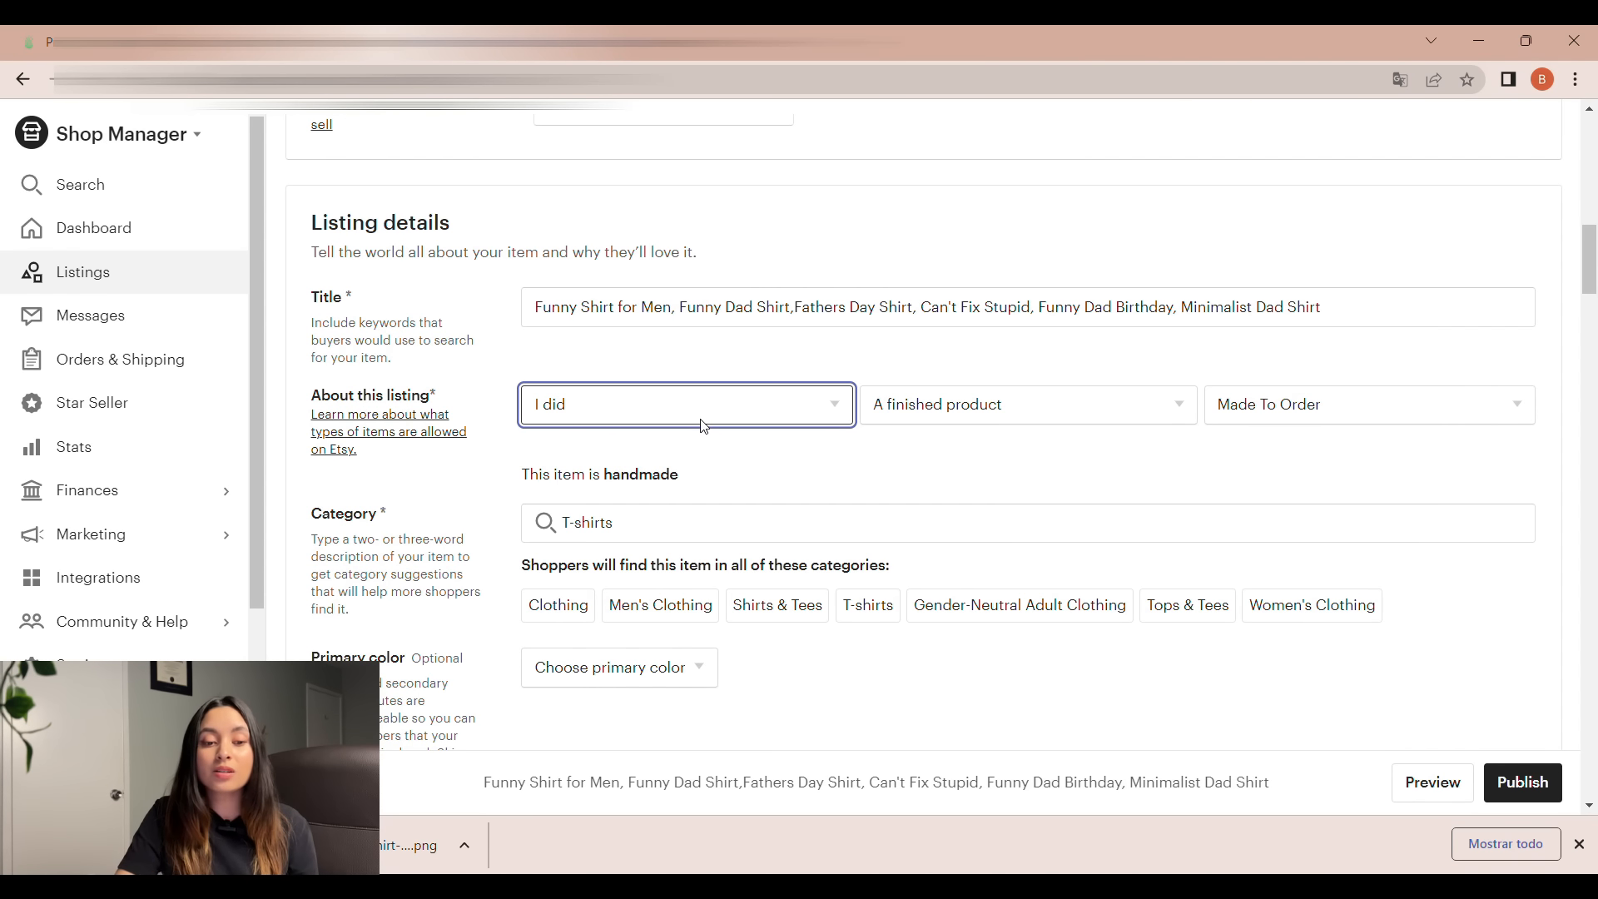
left_click(698, 515)
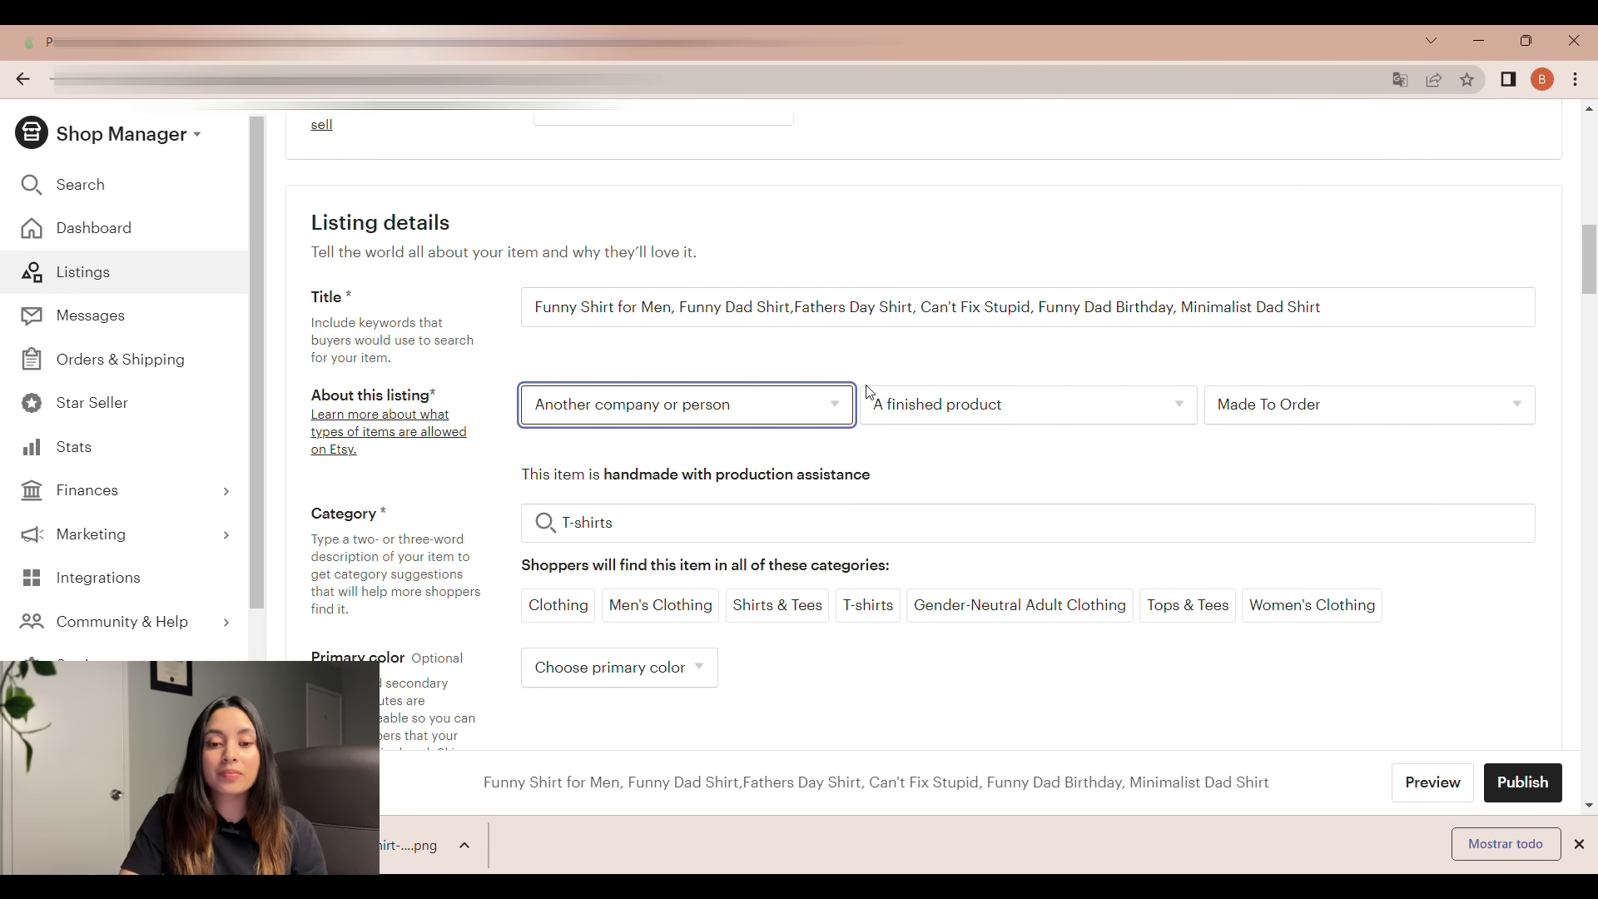
left_click(955, 414)
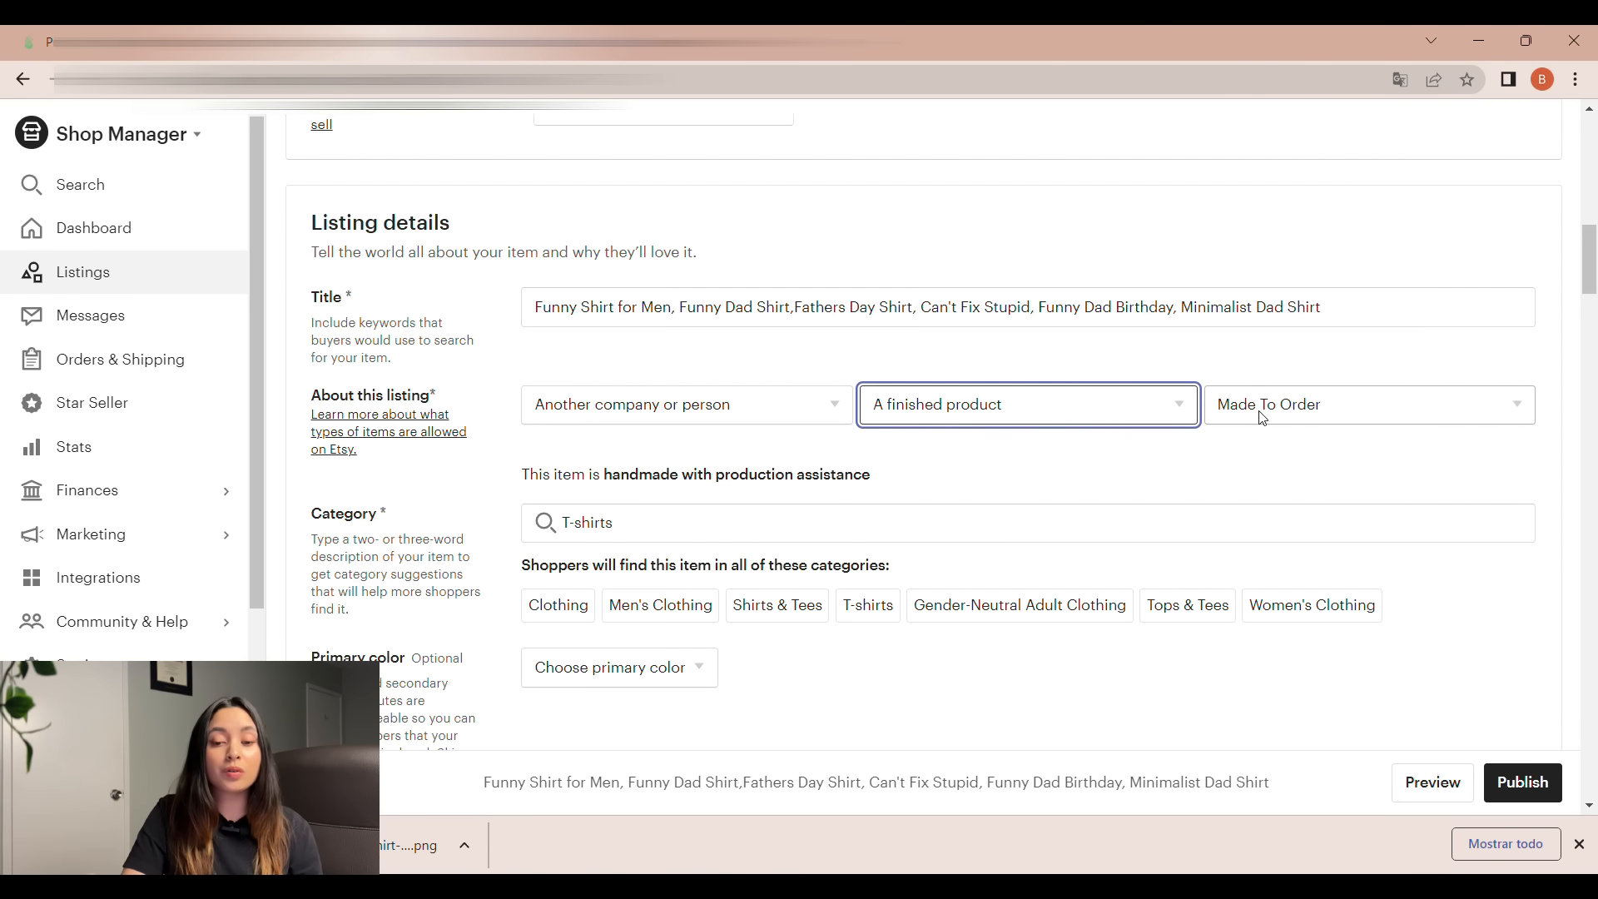
- Start a new production partner for the listing, named Printify and located in Maryland, United States Of America
scroll(1586, 298, "down", 1)
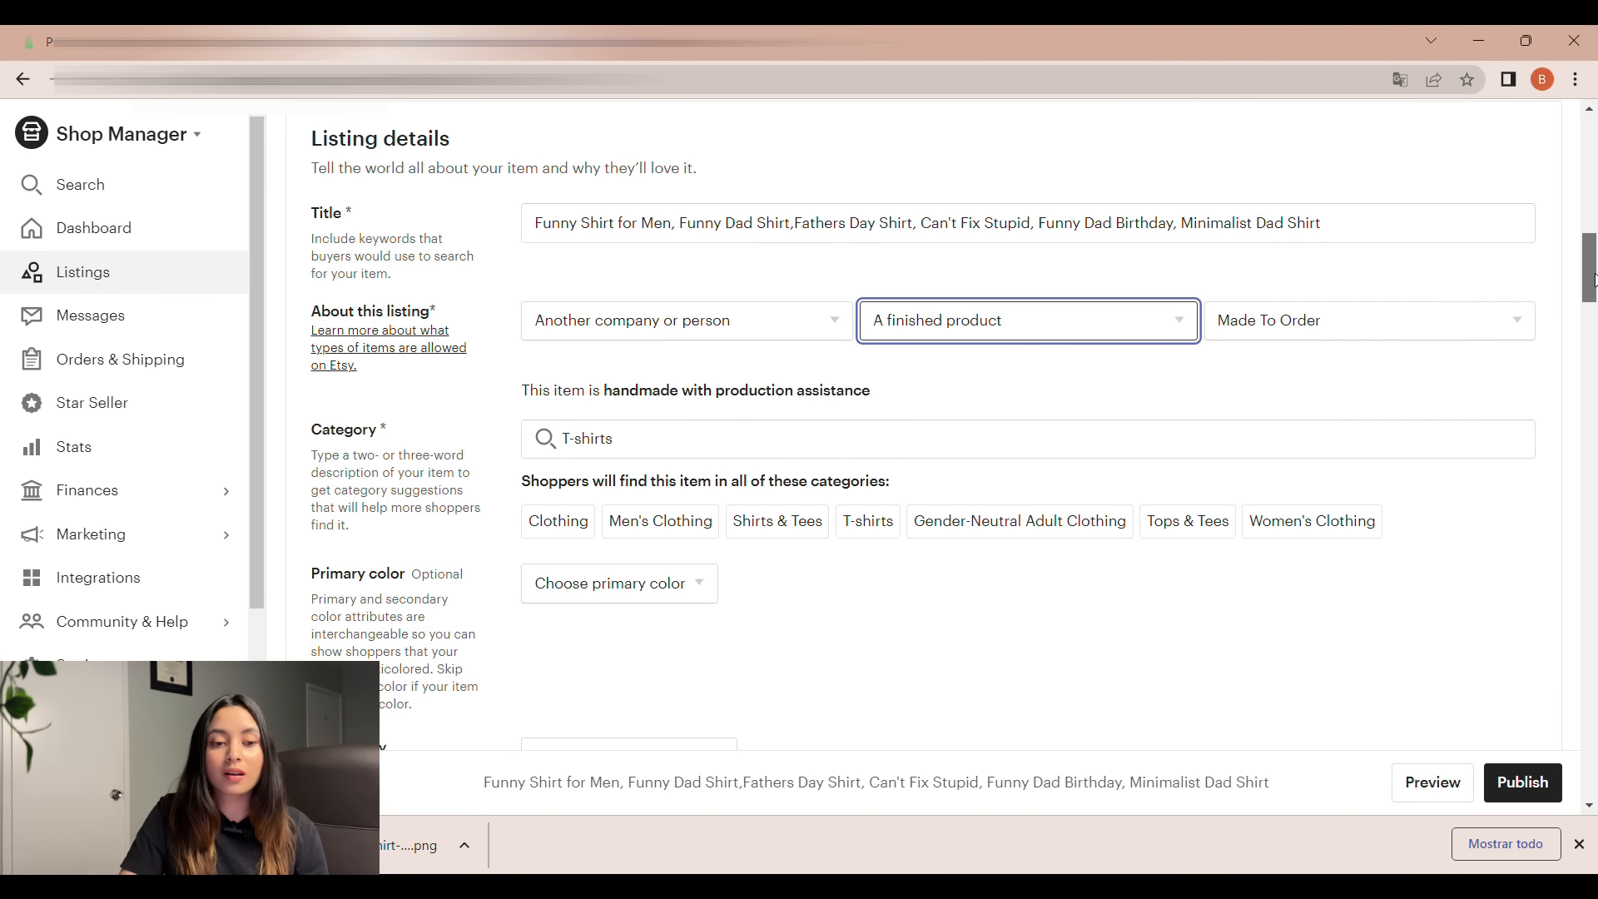
scroll(1592, 287, "down", 2)
scroll(1592, 287, "down", 2)
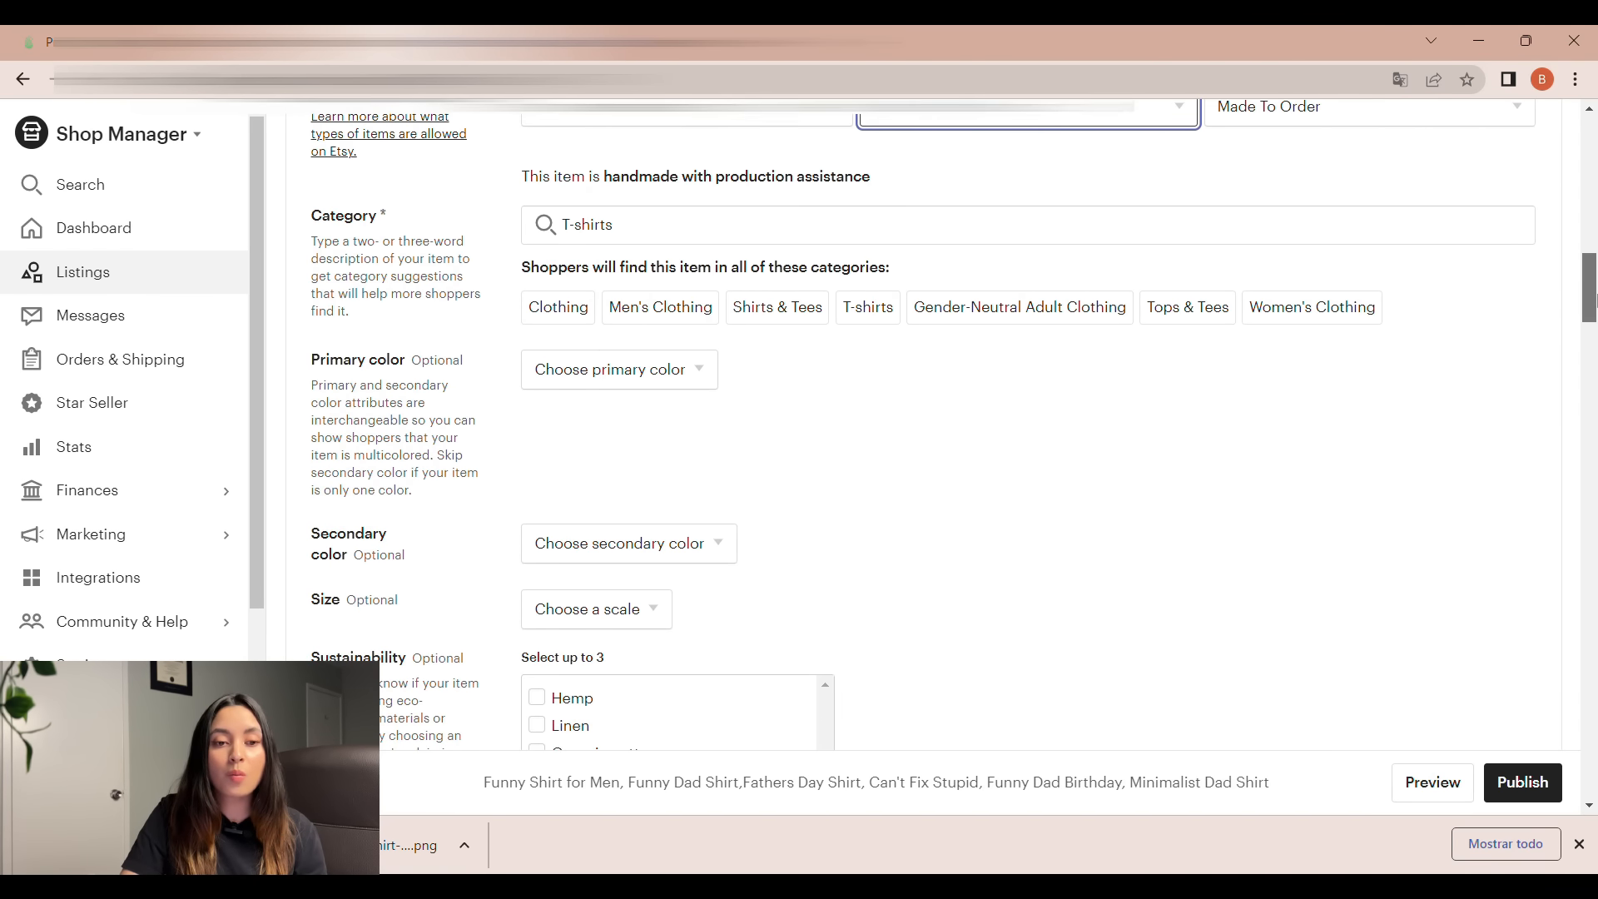
scroll(706, 118, "up", 1)
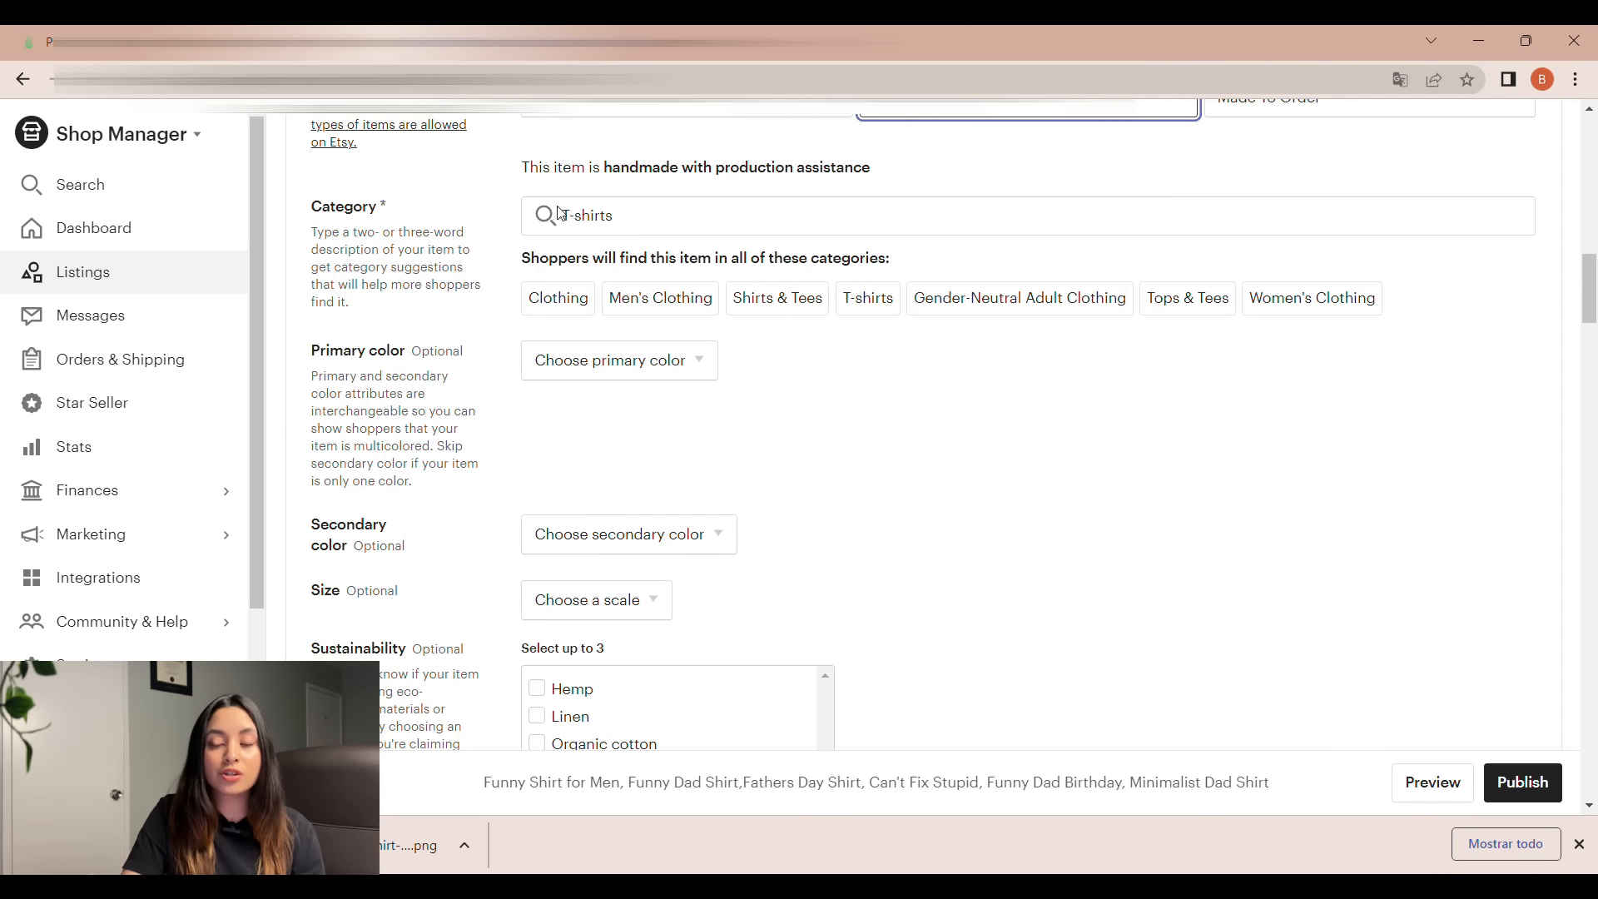
left_click_drag(1592, 275, 1592, 402)
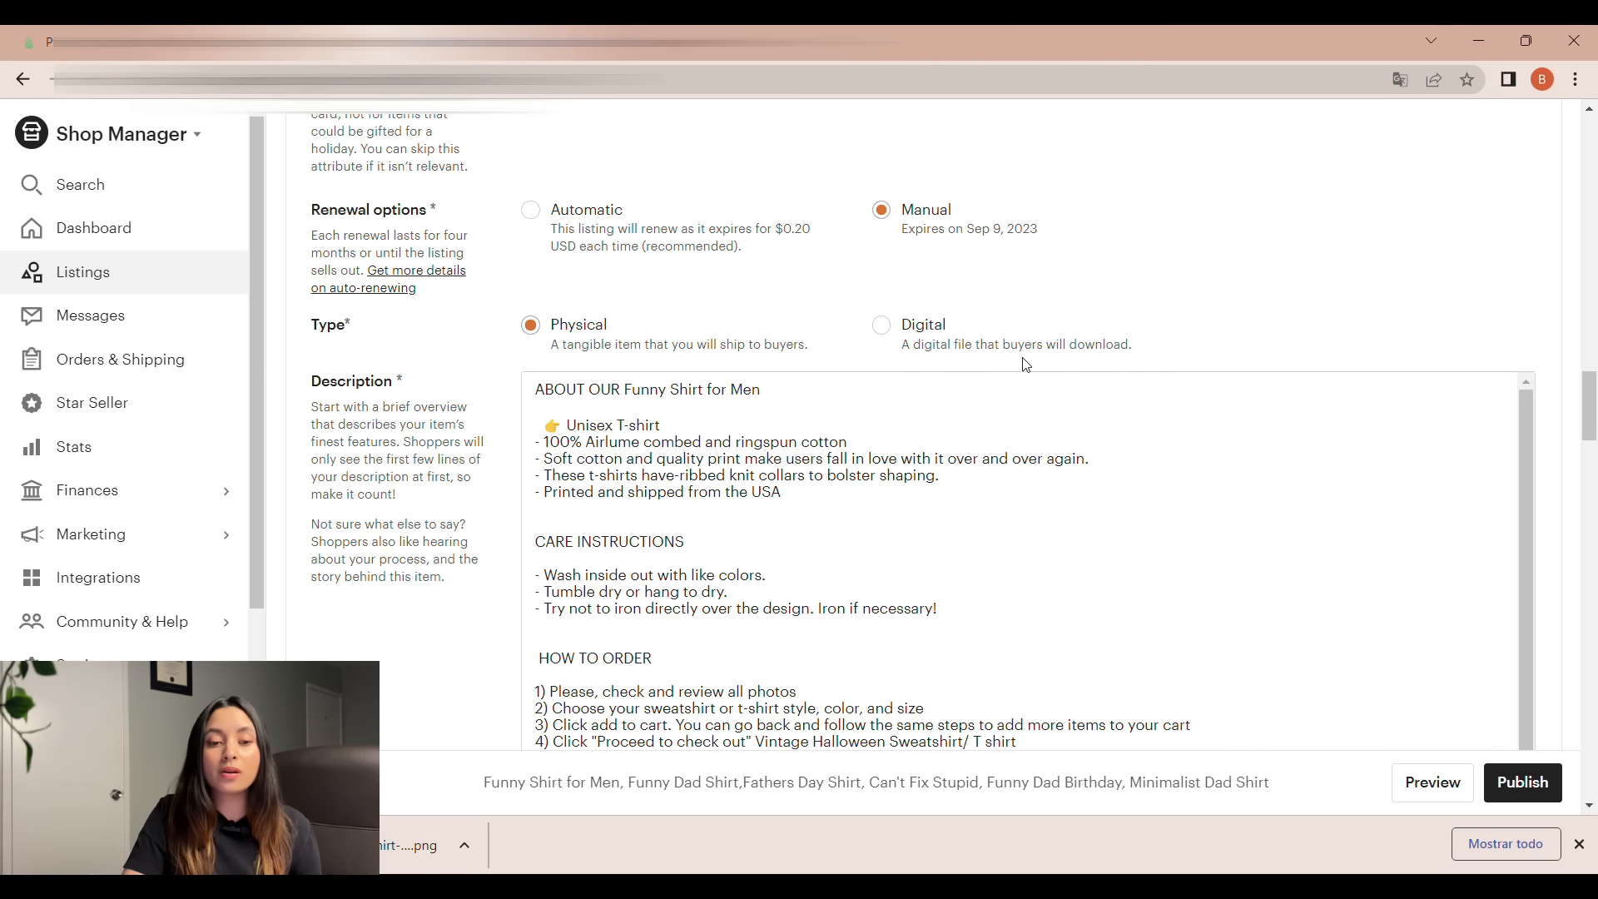
scroll(1415, 383, "down", 2)
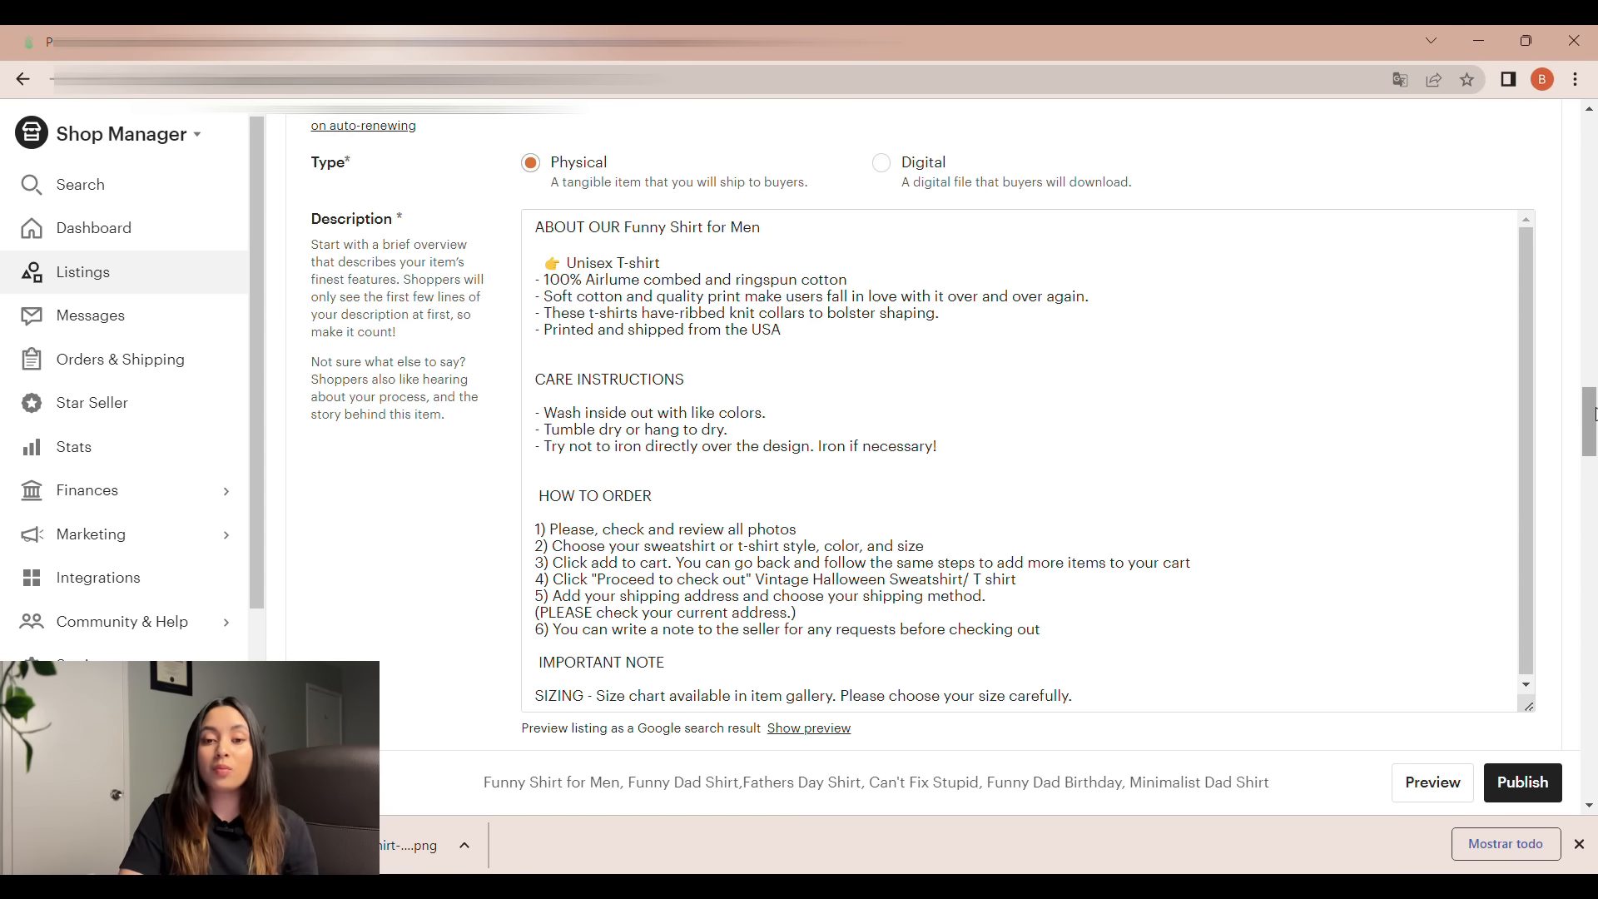
left_click_drag(1590, 414, 1592, 452)
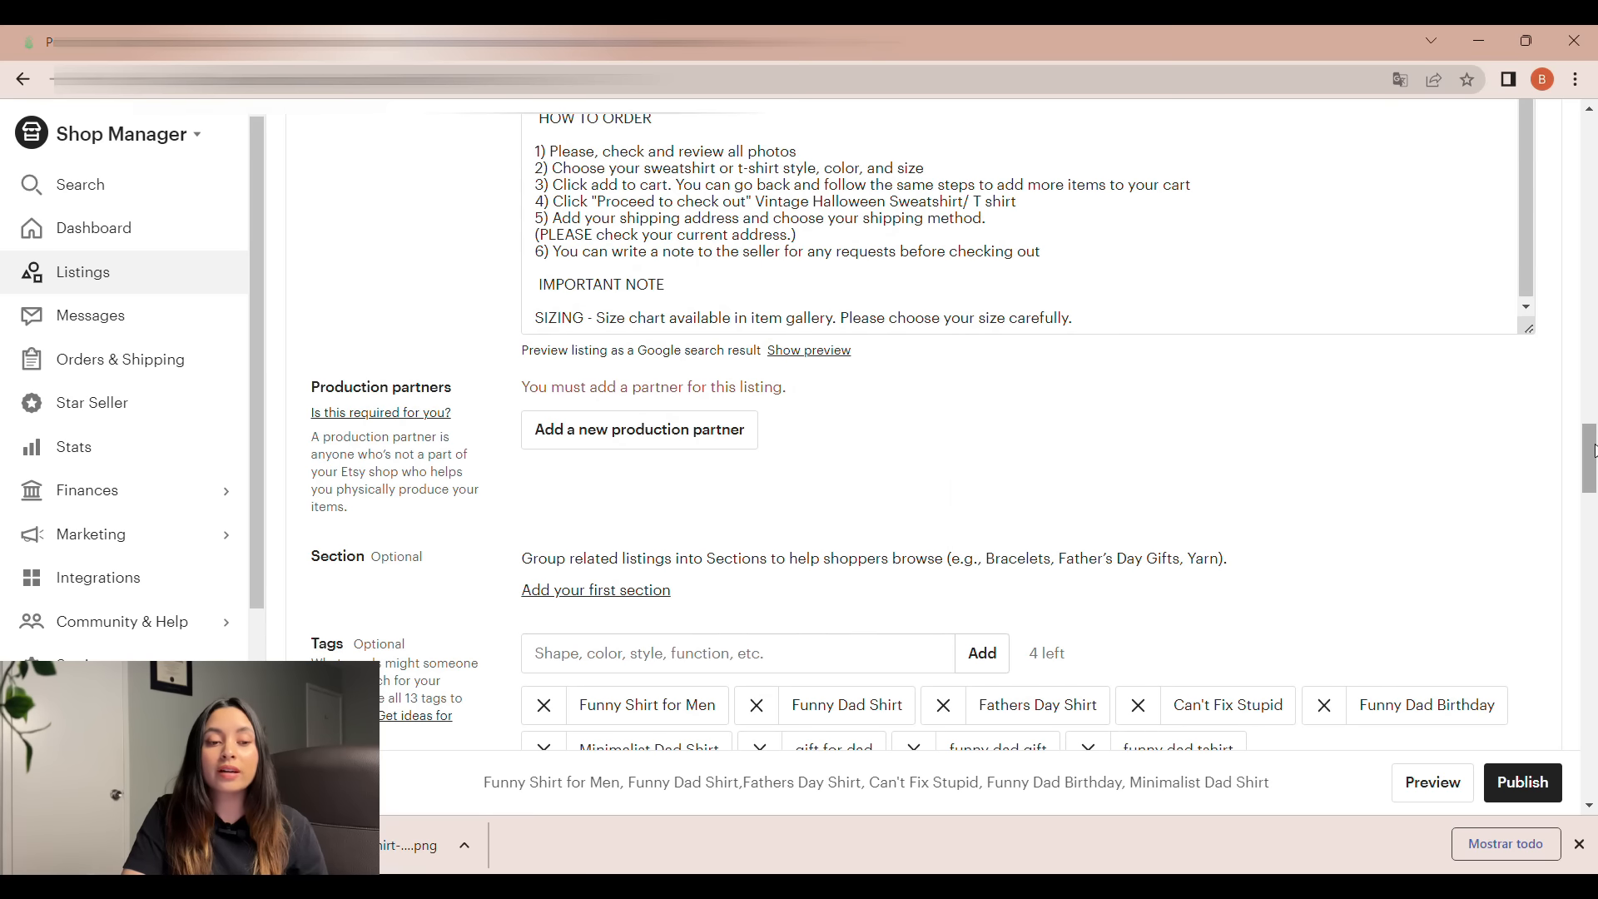
left_click(654, 437)
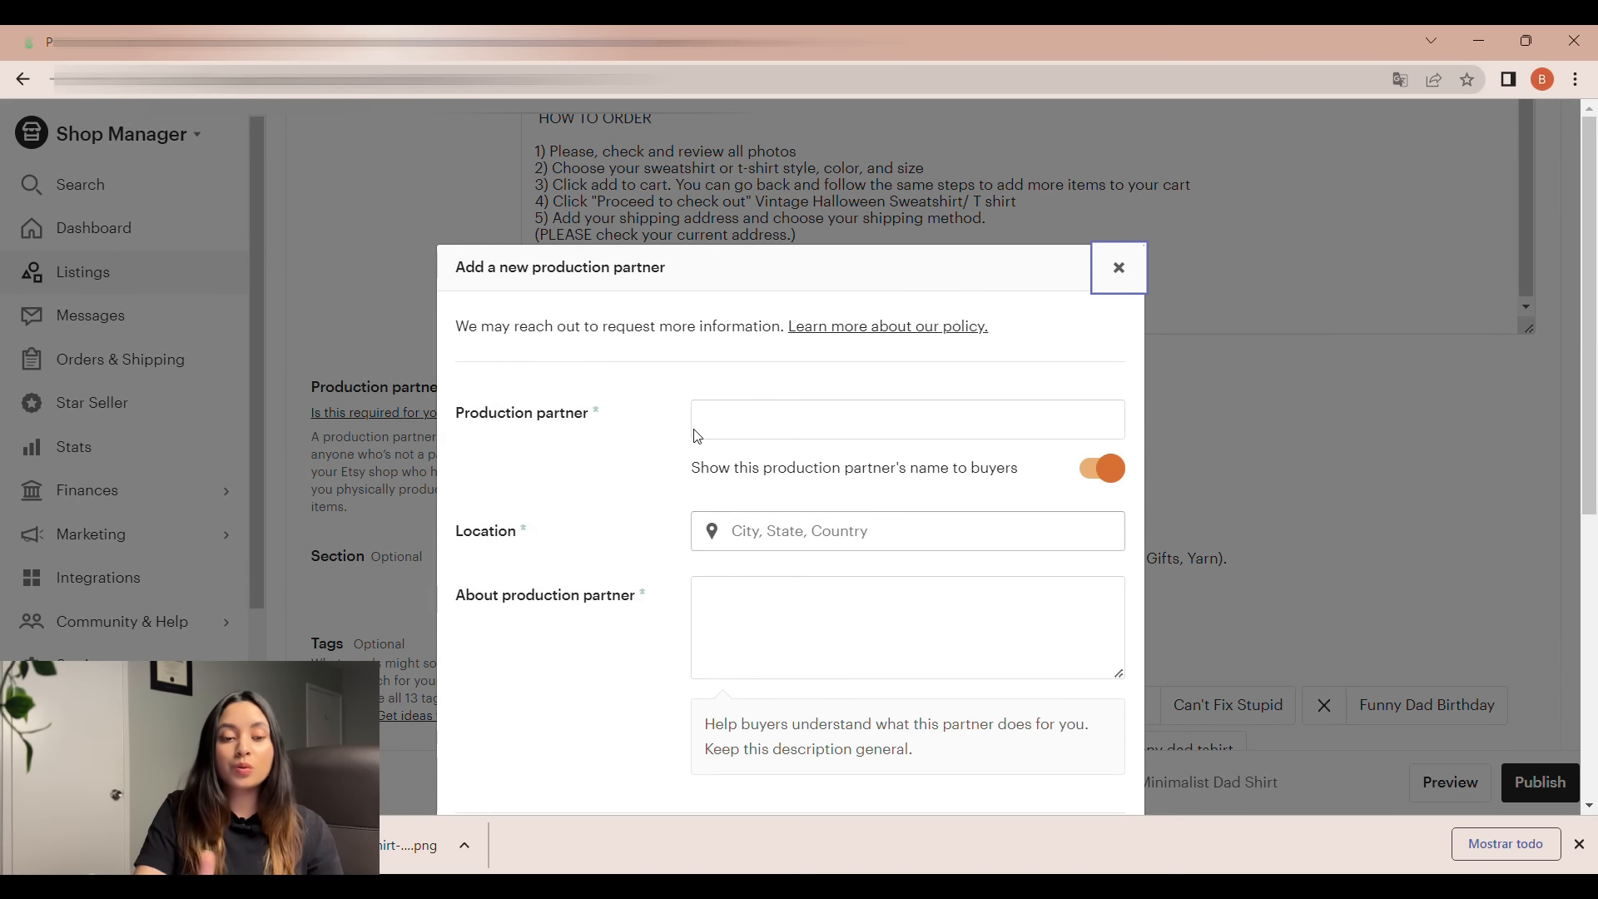
type("Printify")
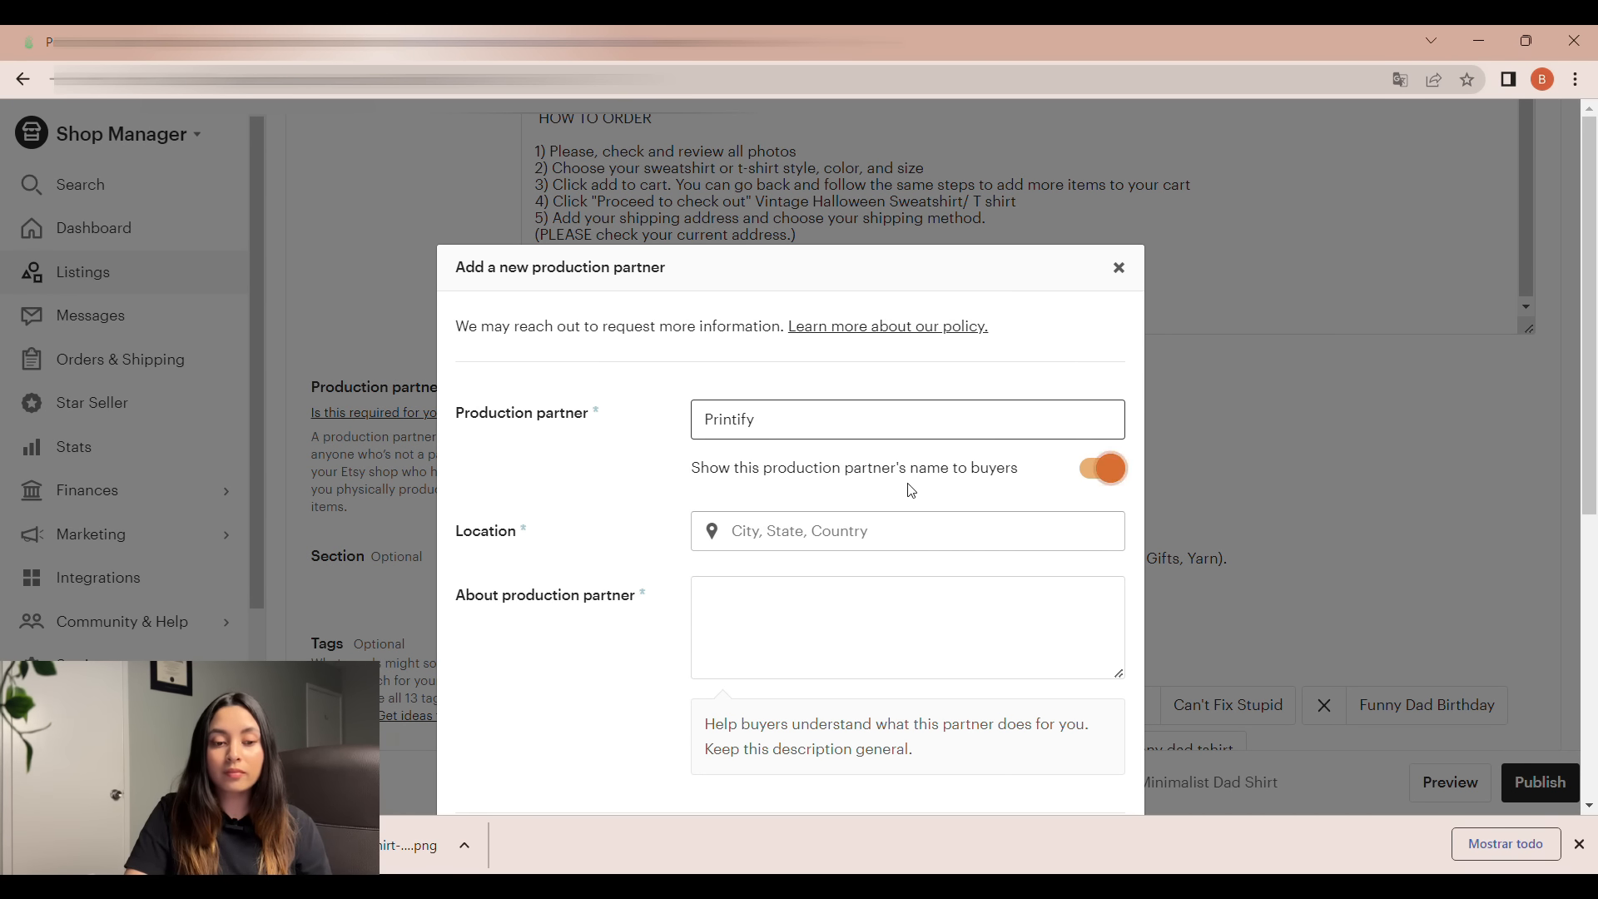
left_click(753, 545)
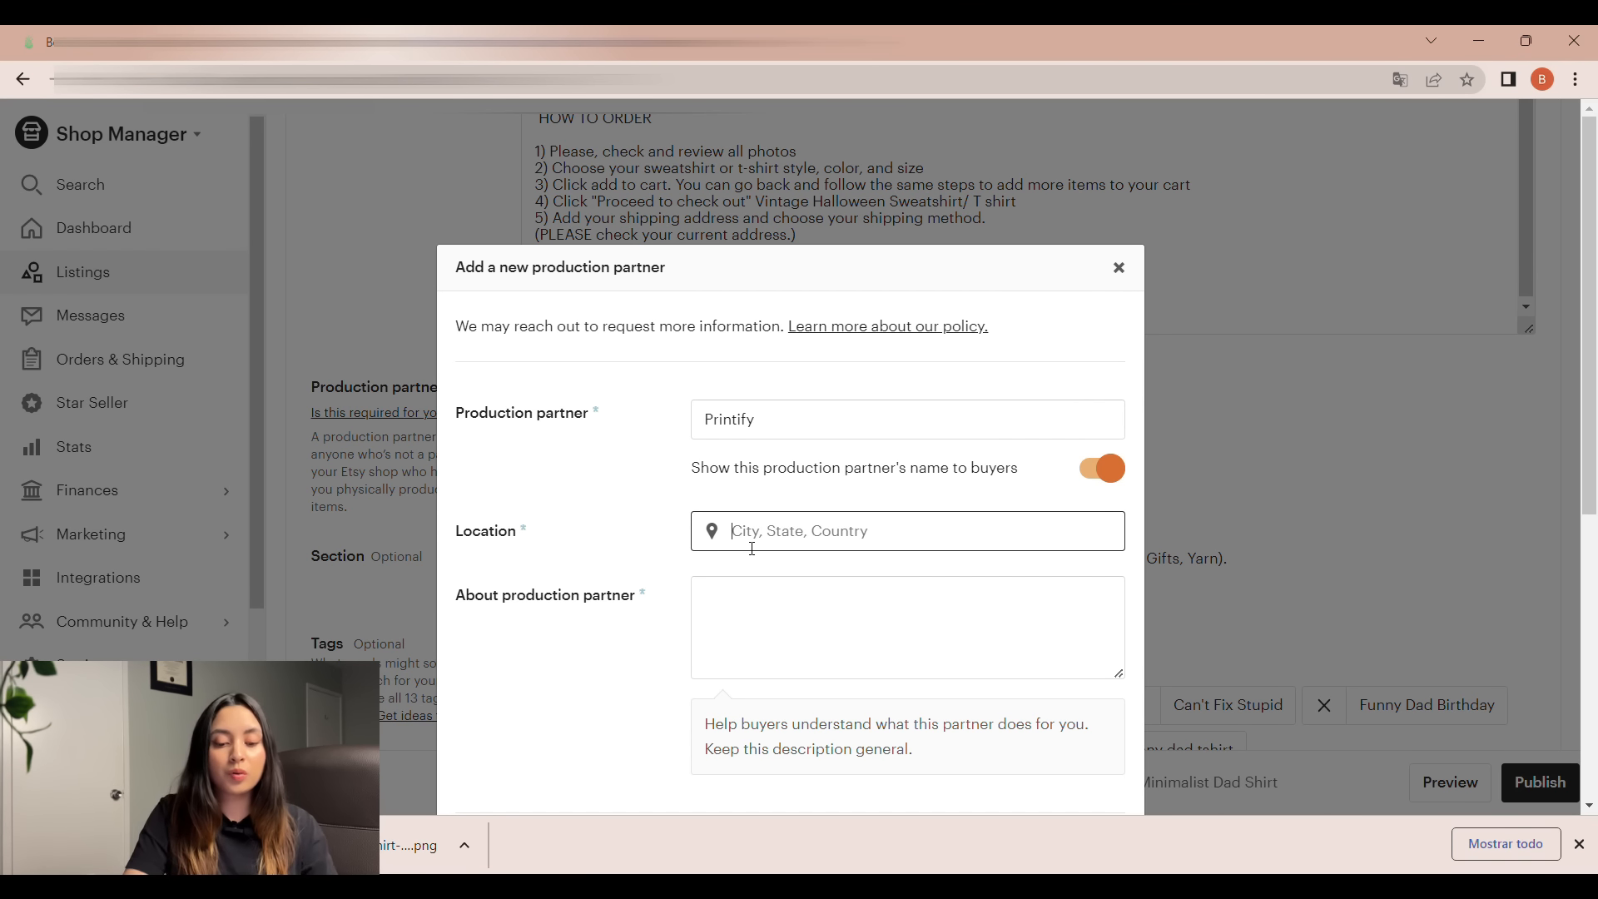
type("maryland")
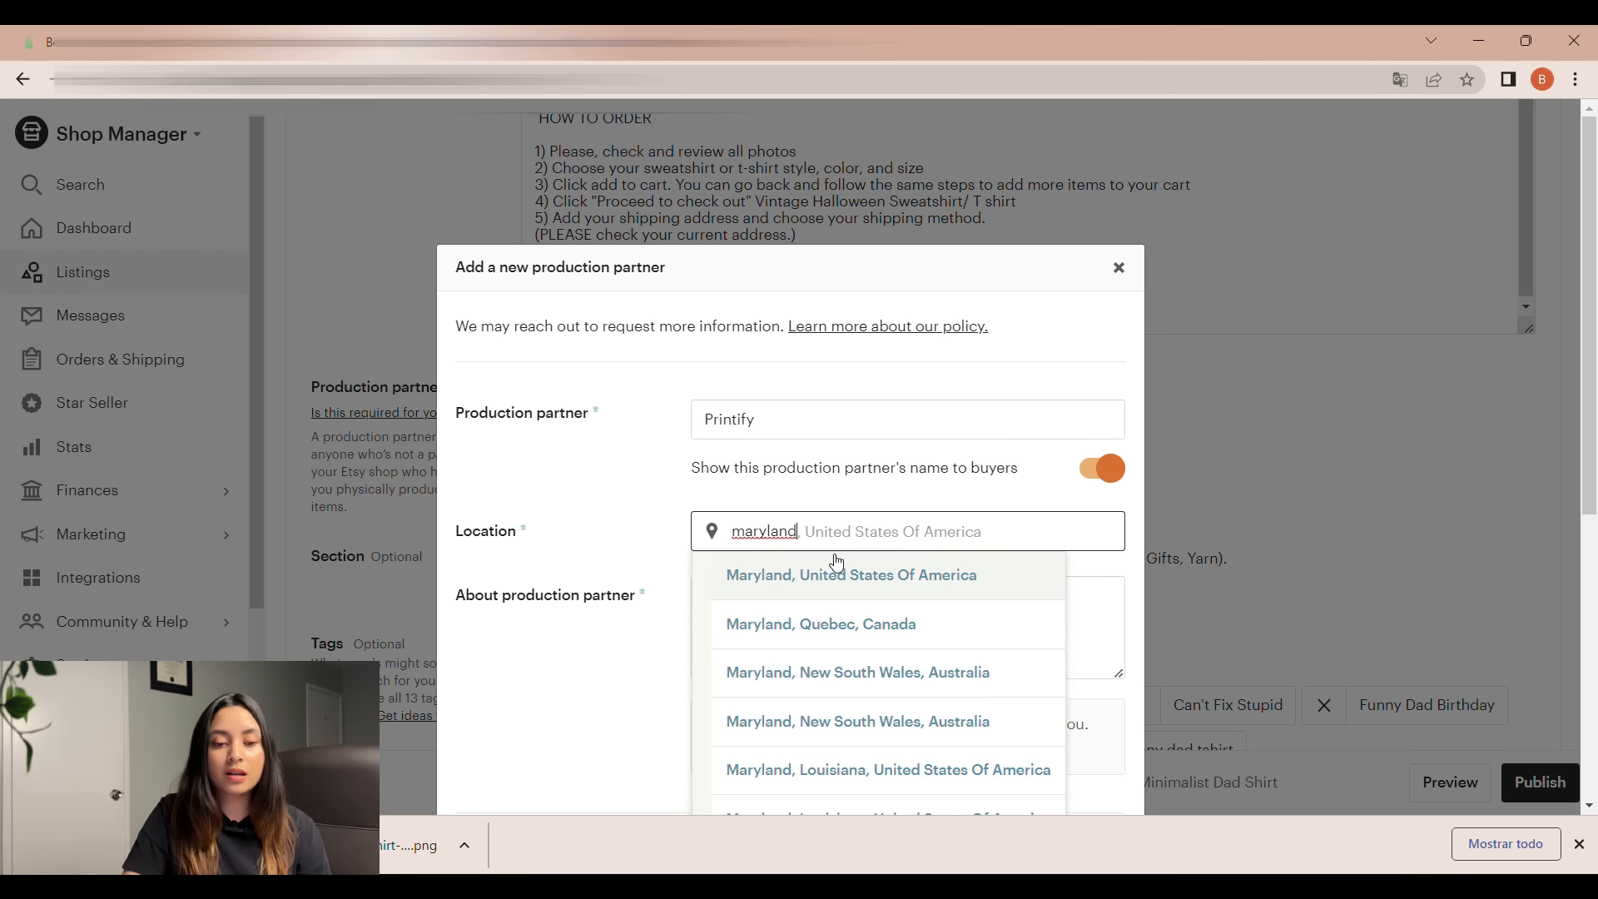
left_click(832, 566)
- Describe the production partner as "Printify helps us with the shirt production and shipping."
left_click(847, 618)
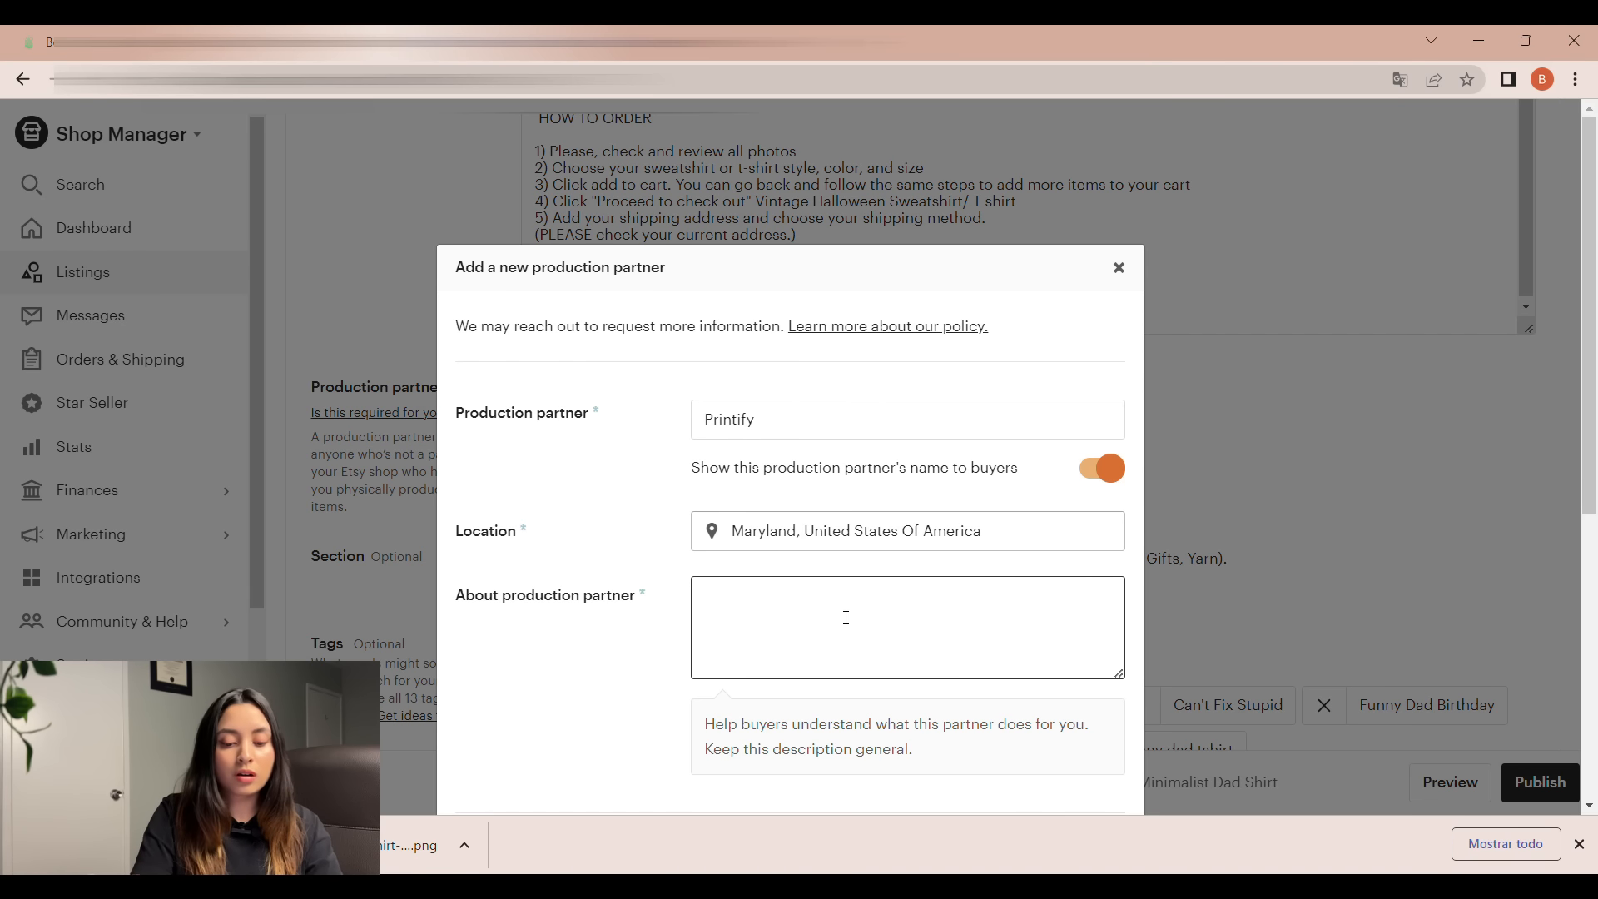
type("Printif")
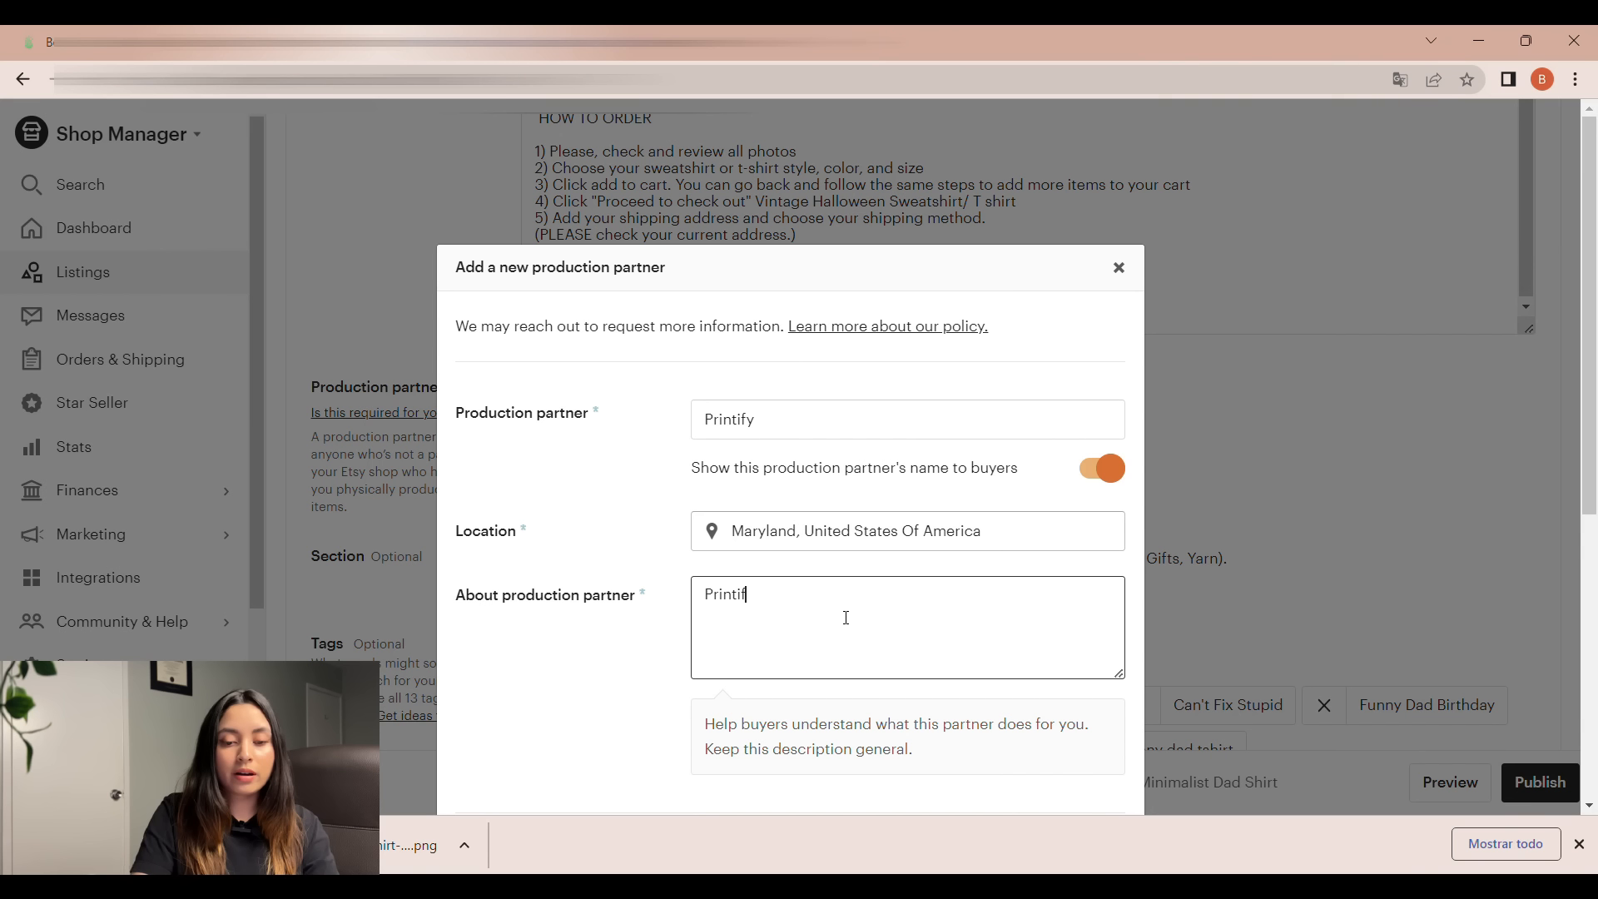
type("y helps us ")
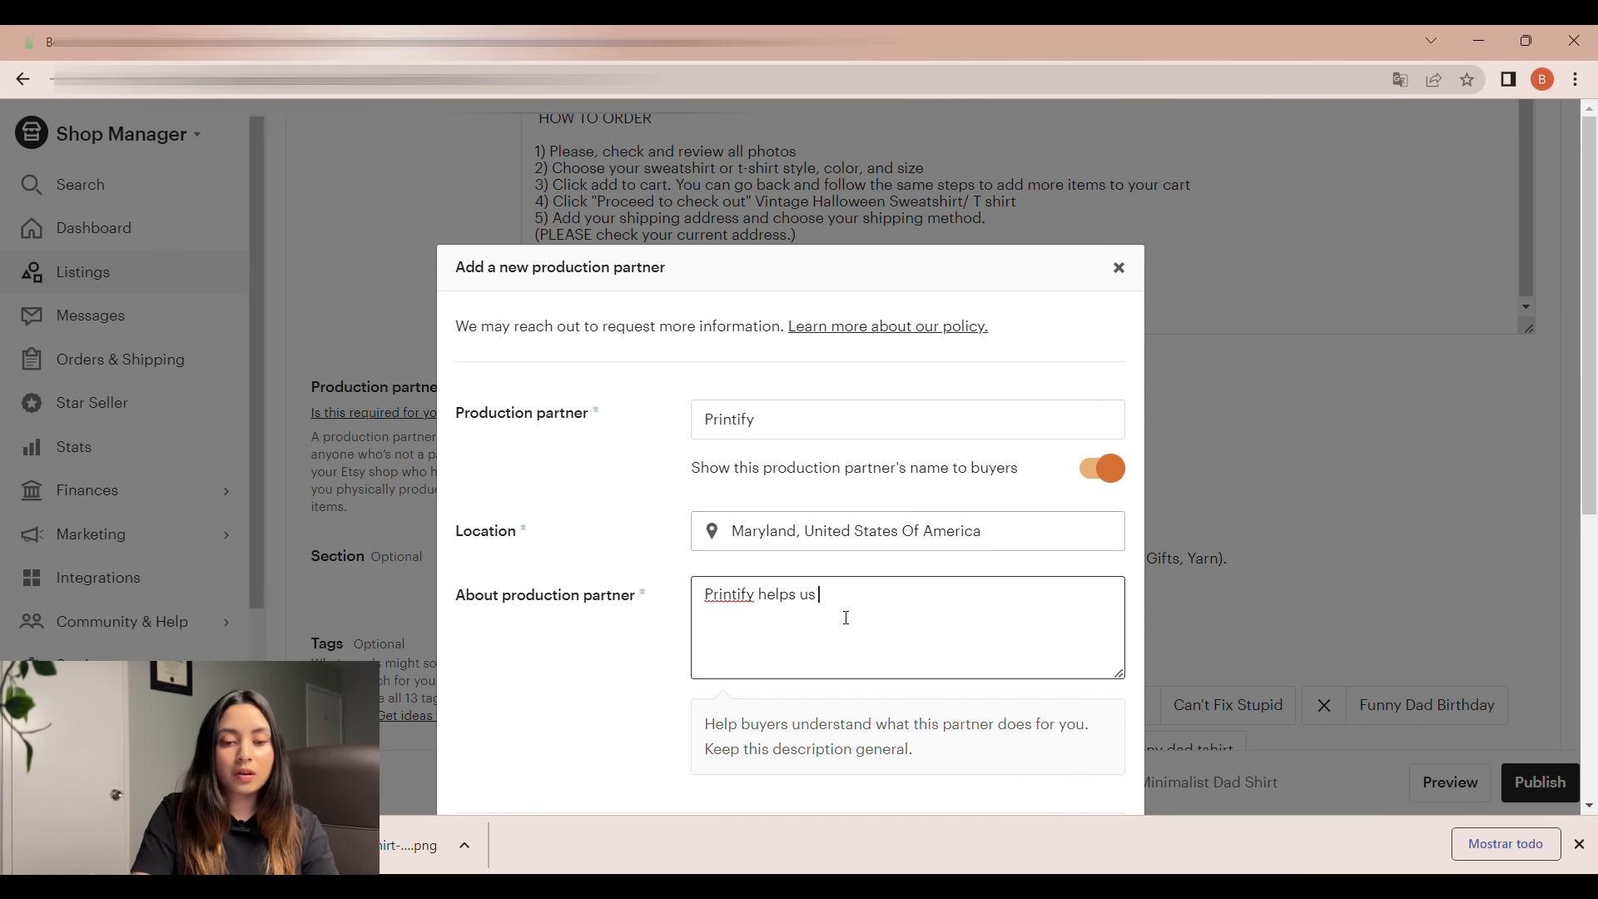
type("with the")
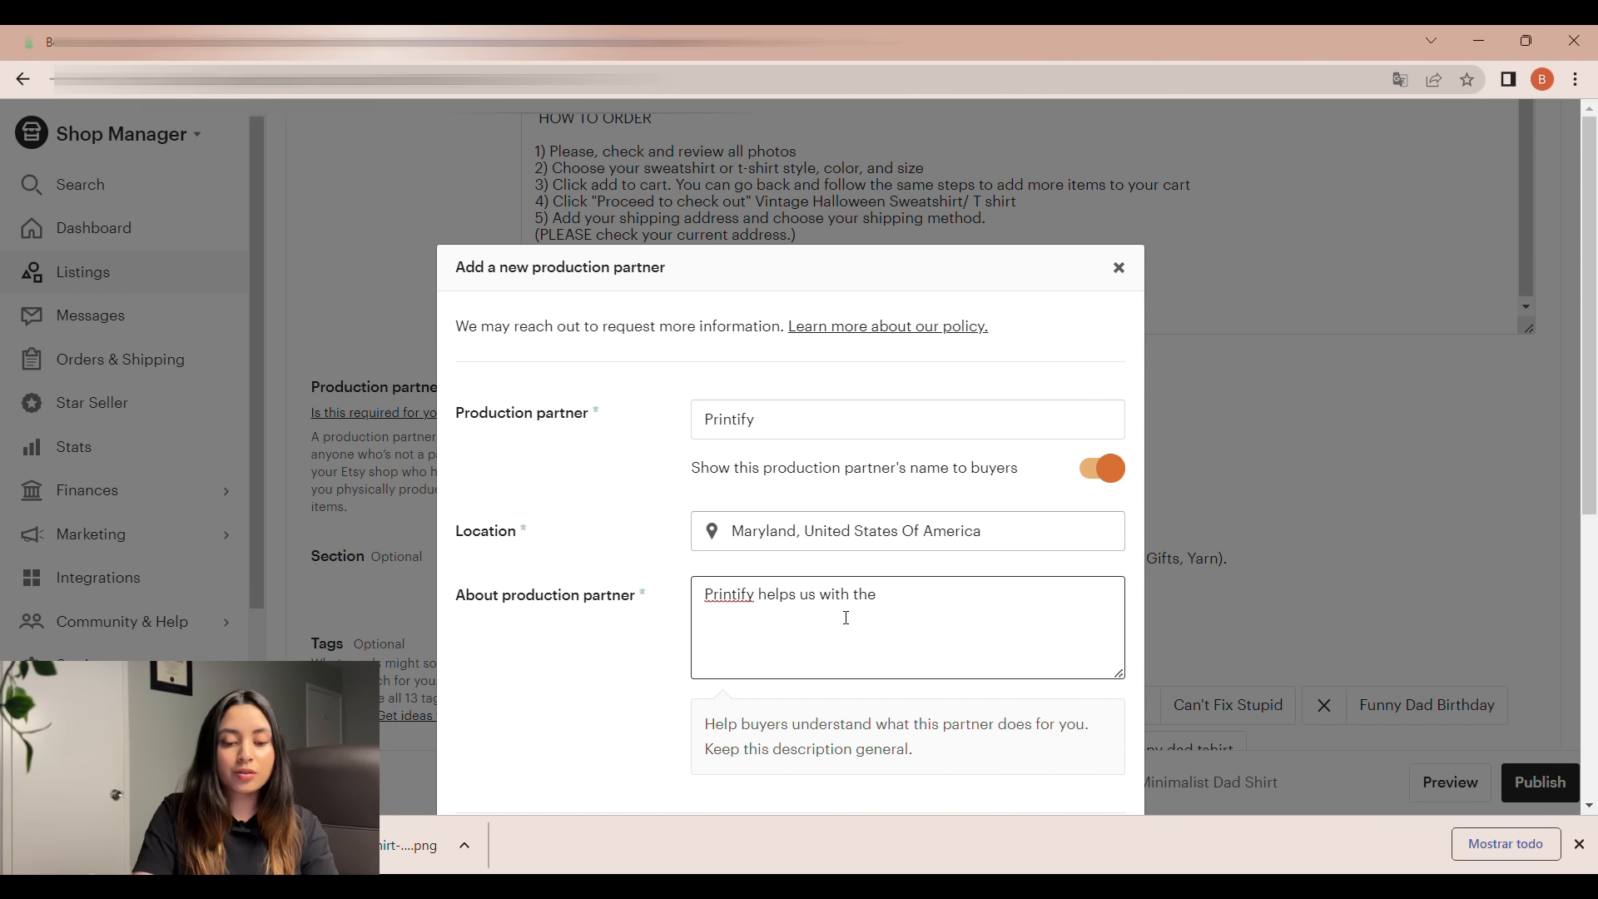
type(" shirt prodcution.")
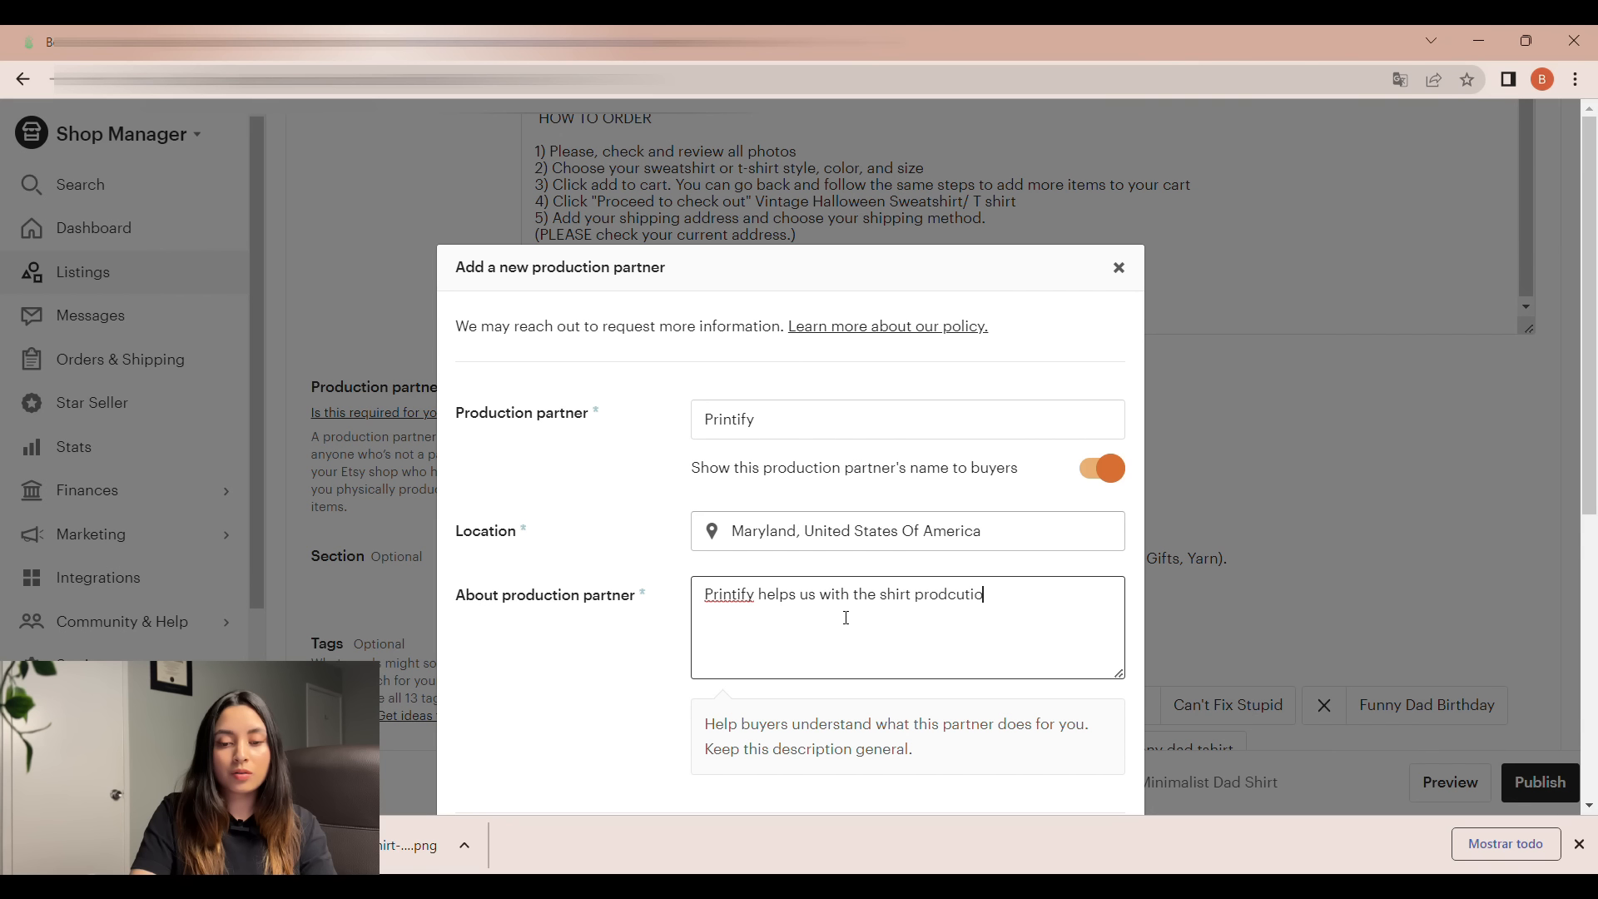
key("BackSpace")
key("BackSpace")
key("BackSpace")
key("BackSpace")
key("BackSpace")
key("BackSpace")
key("BackSpace")
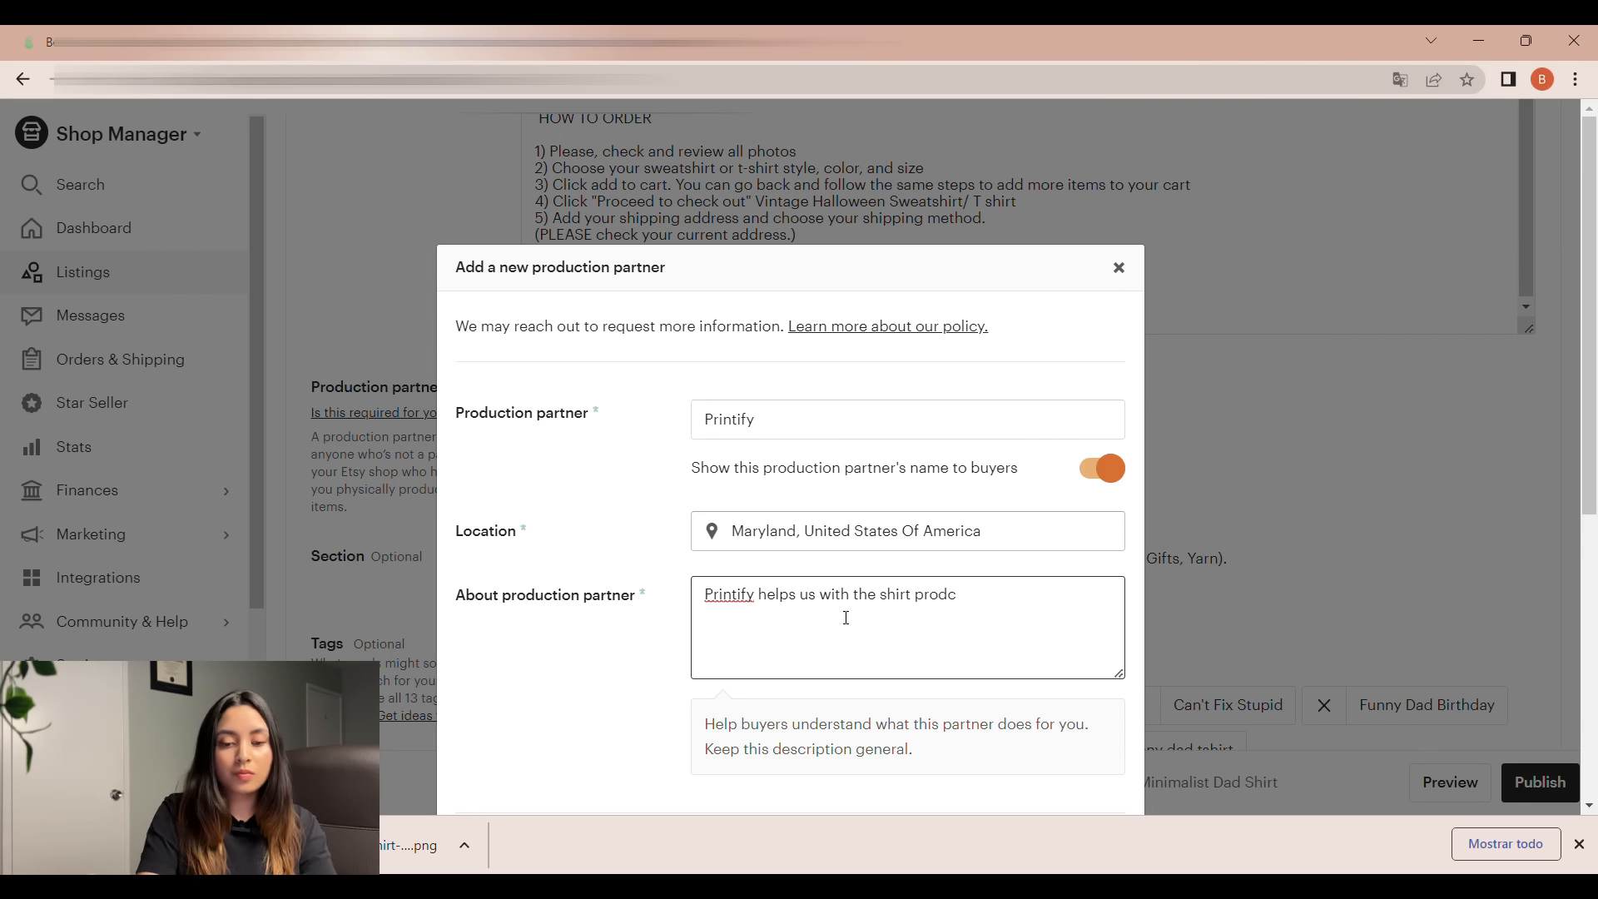
type("uction.")
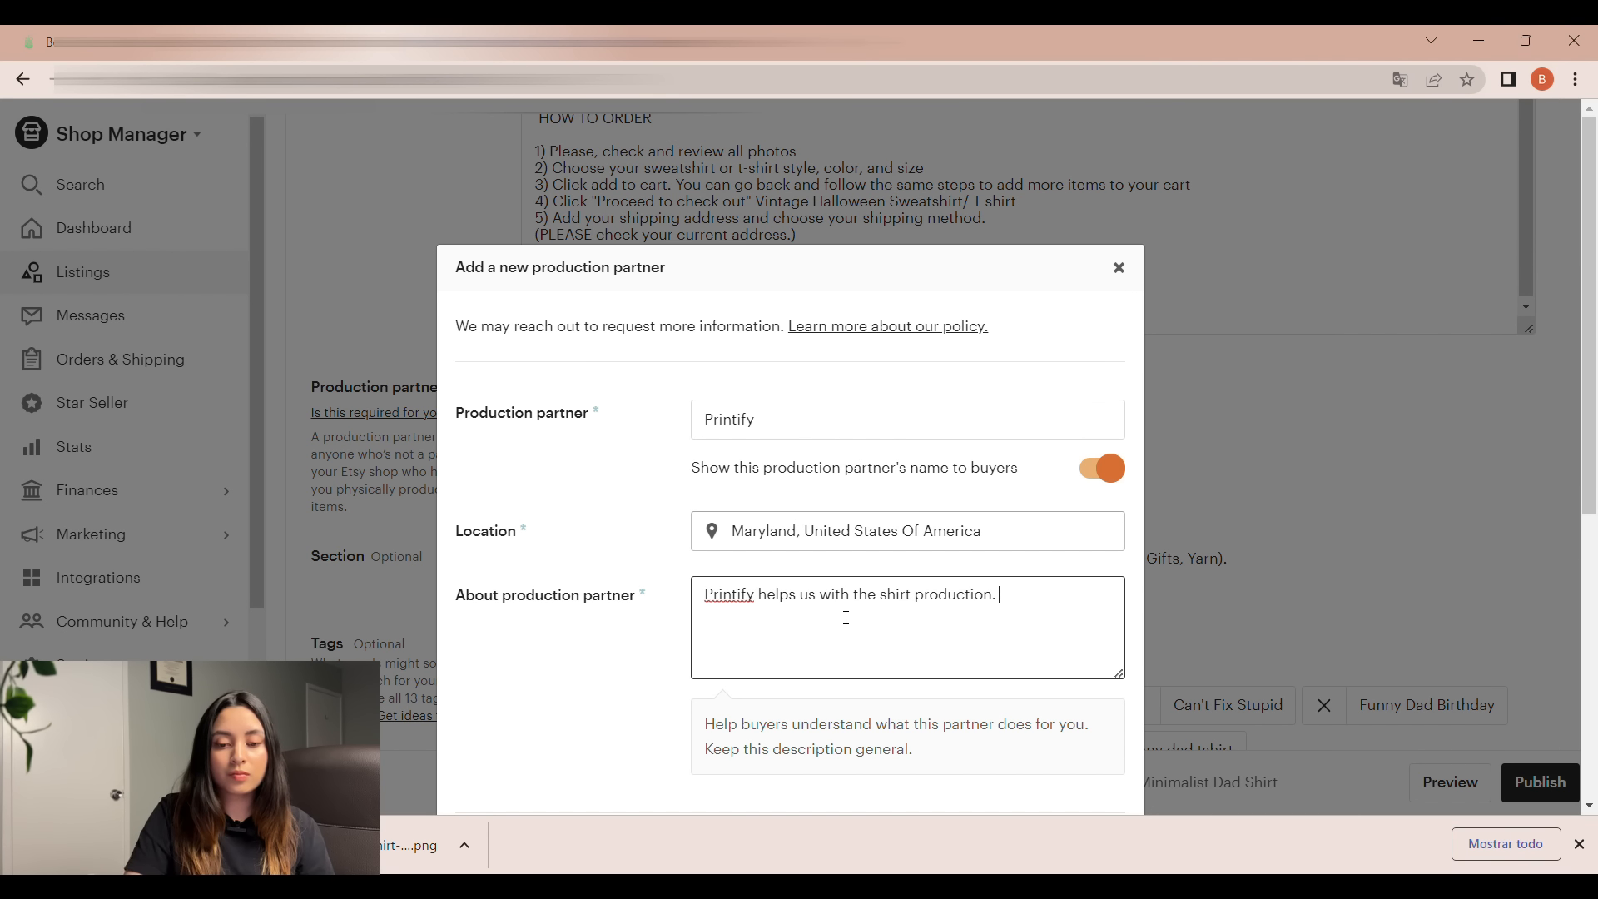
key("BackSpace")
key("BackSpace")
type("a")
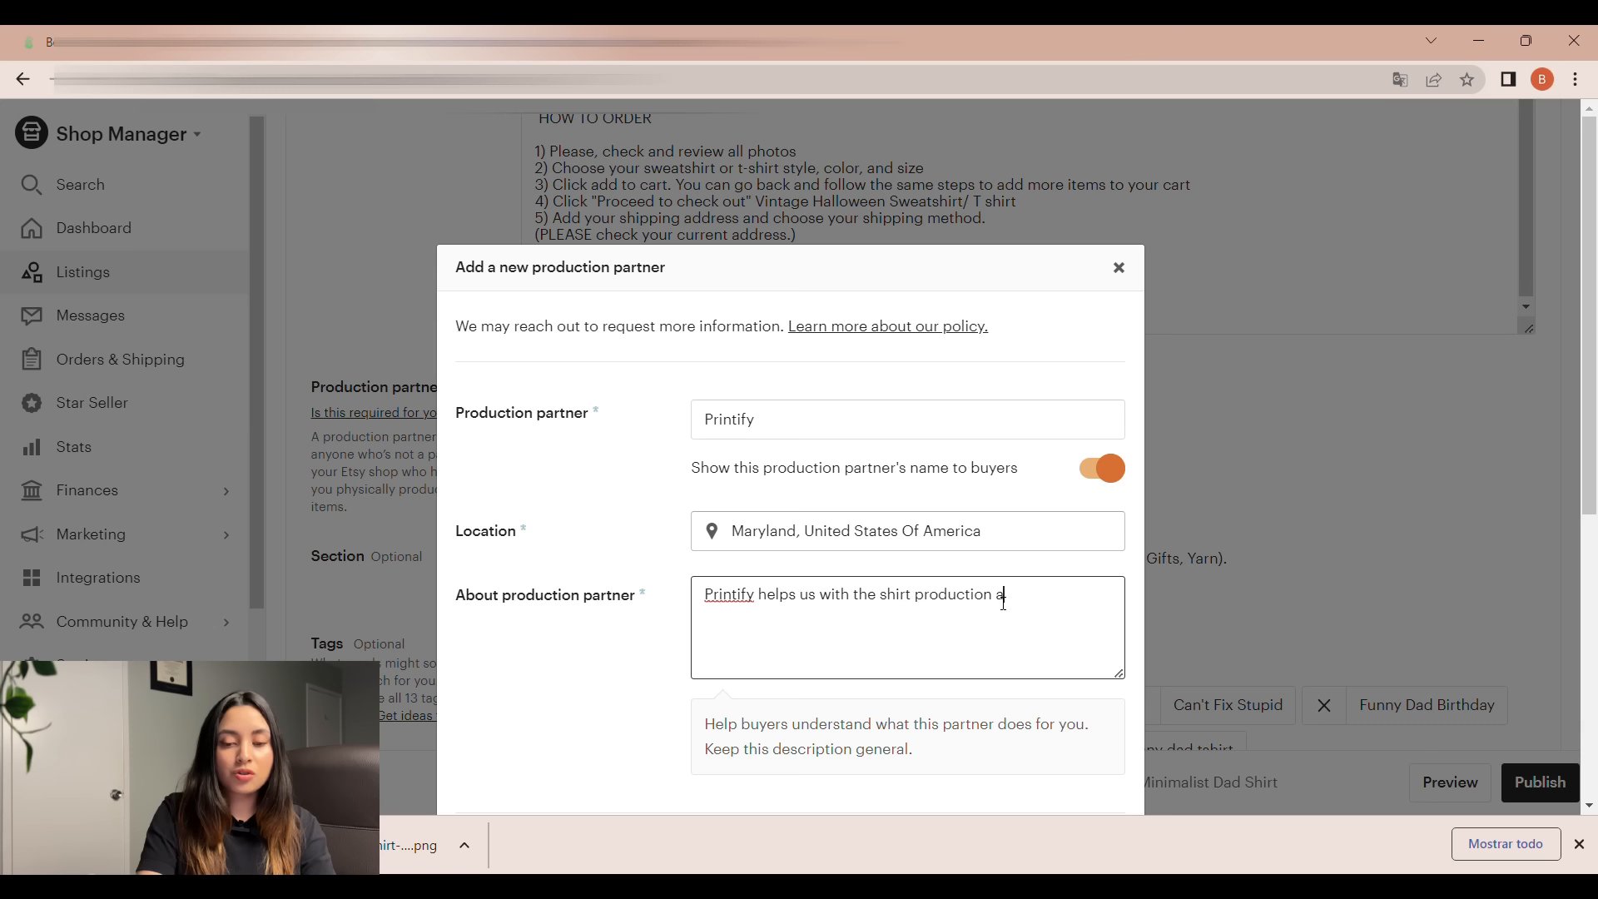
type("nd shipping")
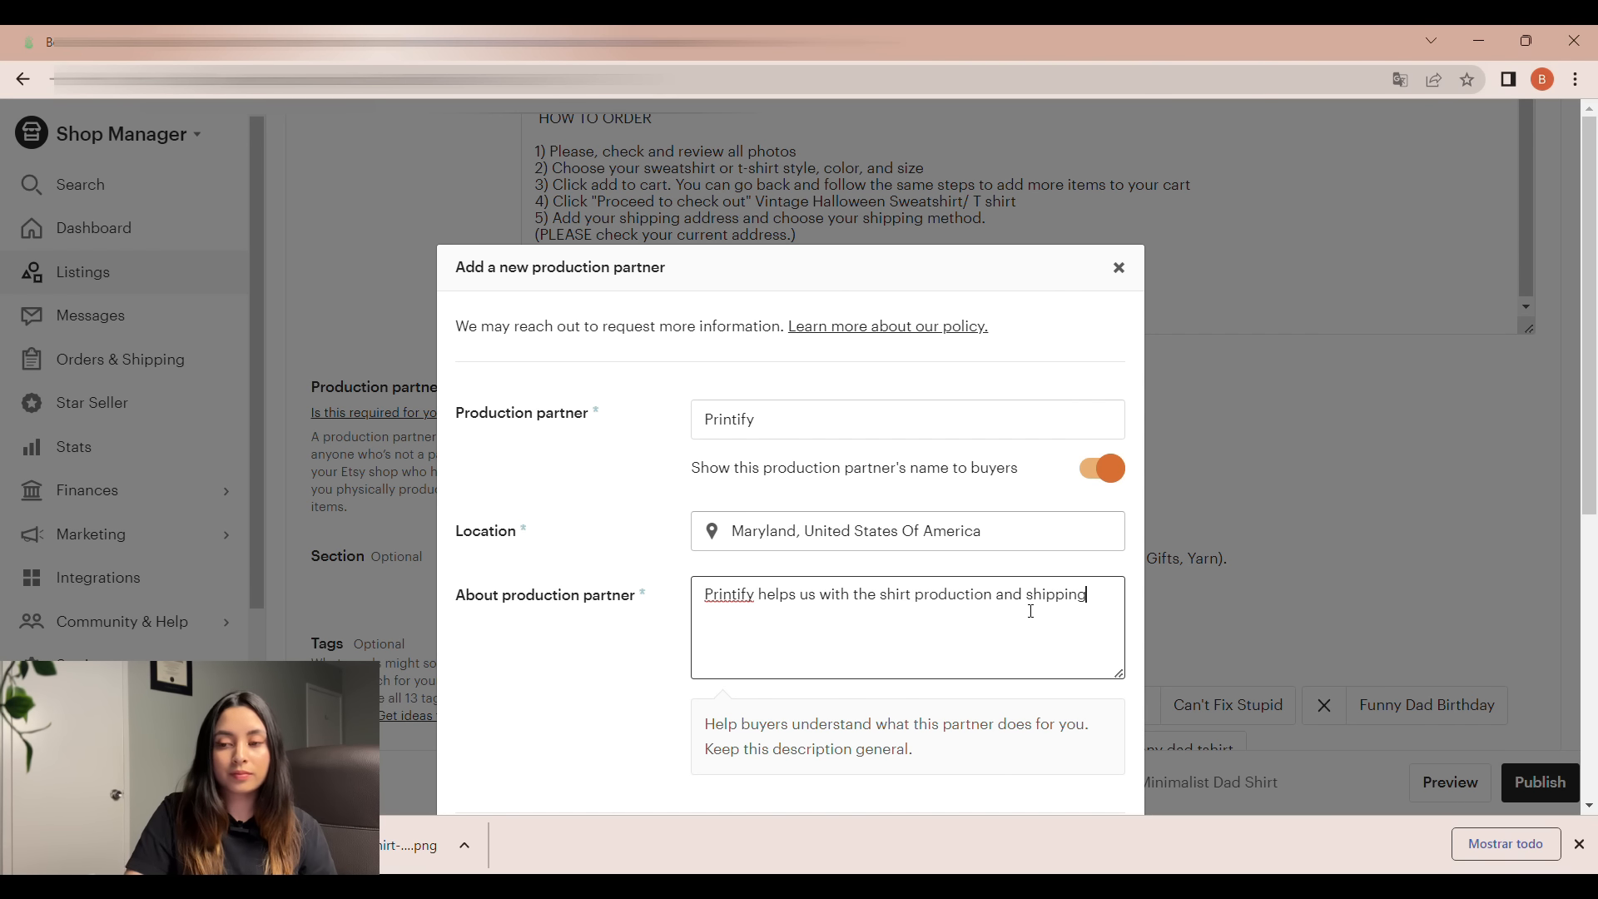
type(".")
- Answer the partnership questions with lacking technical ability or equipment, "I design everything myself" and "They do everything for me", and save the partner
left_click_drag(1592, 318, 1593, 544)
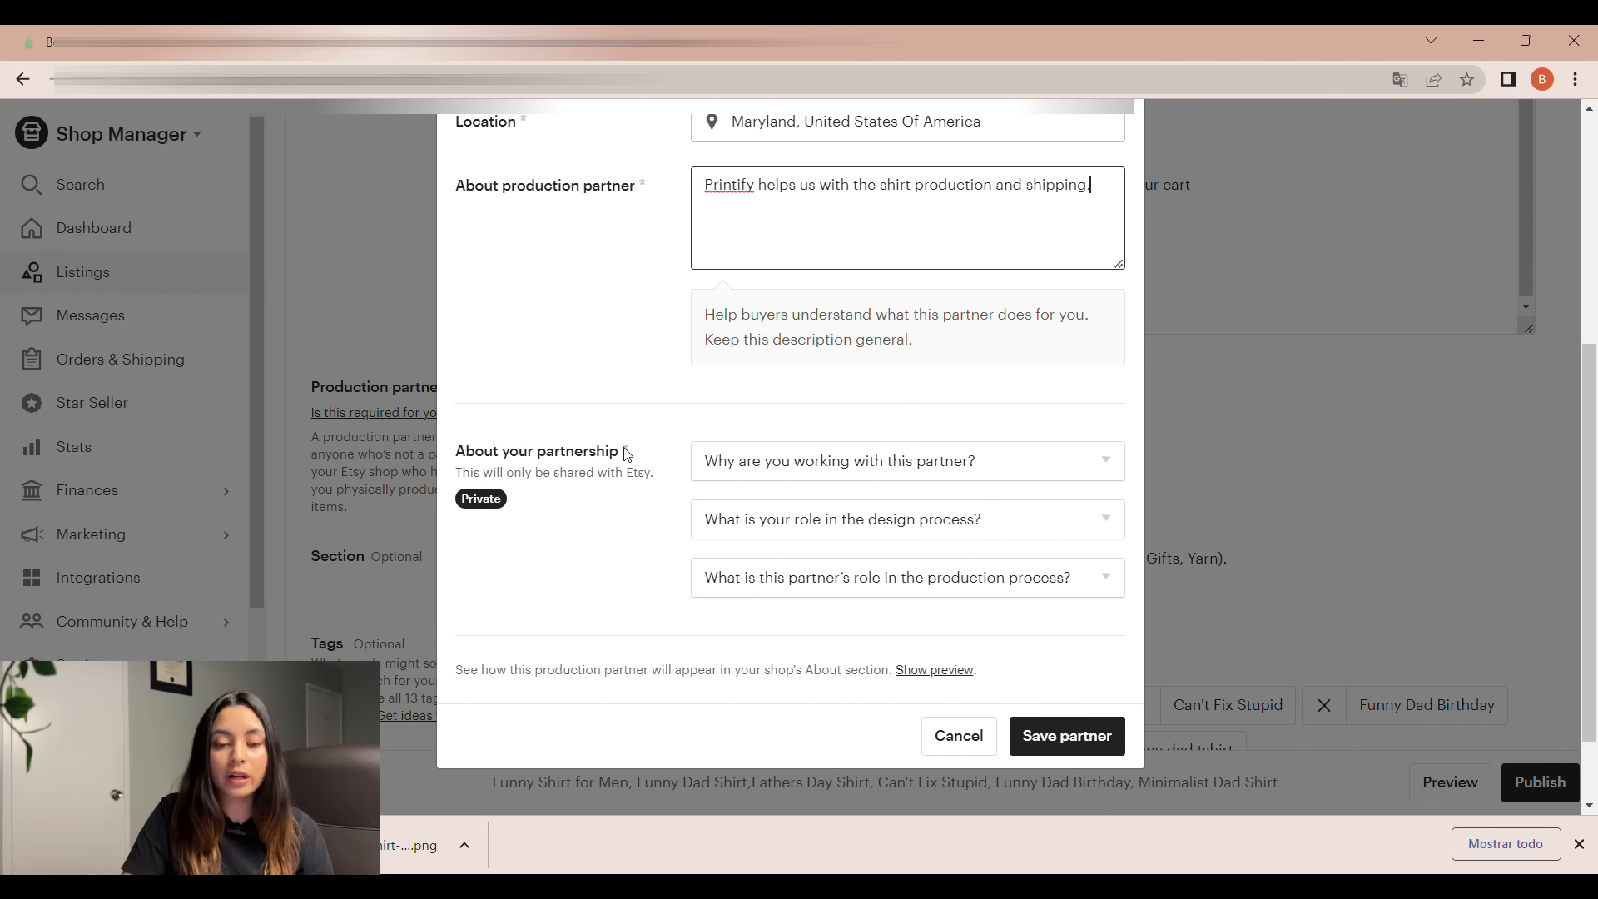
left_click(811, 471)
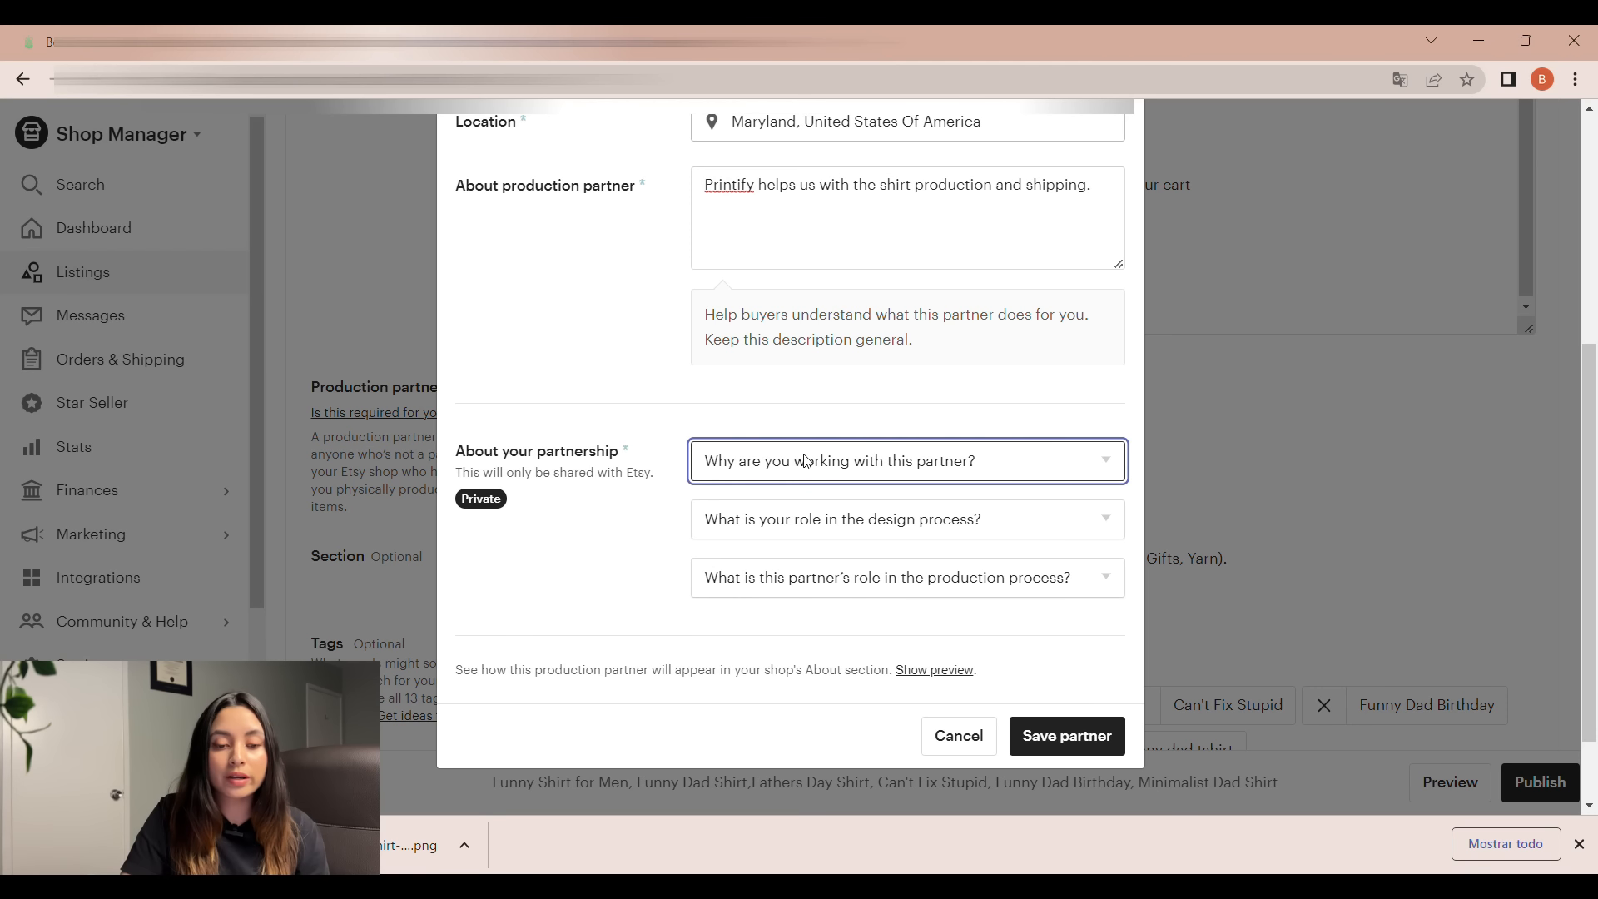
left_click(850, 529)
left_click(832, 526)
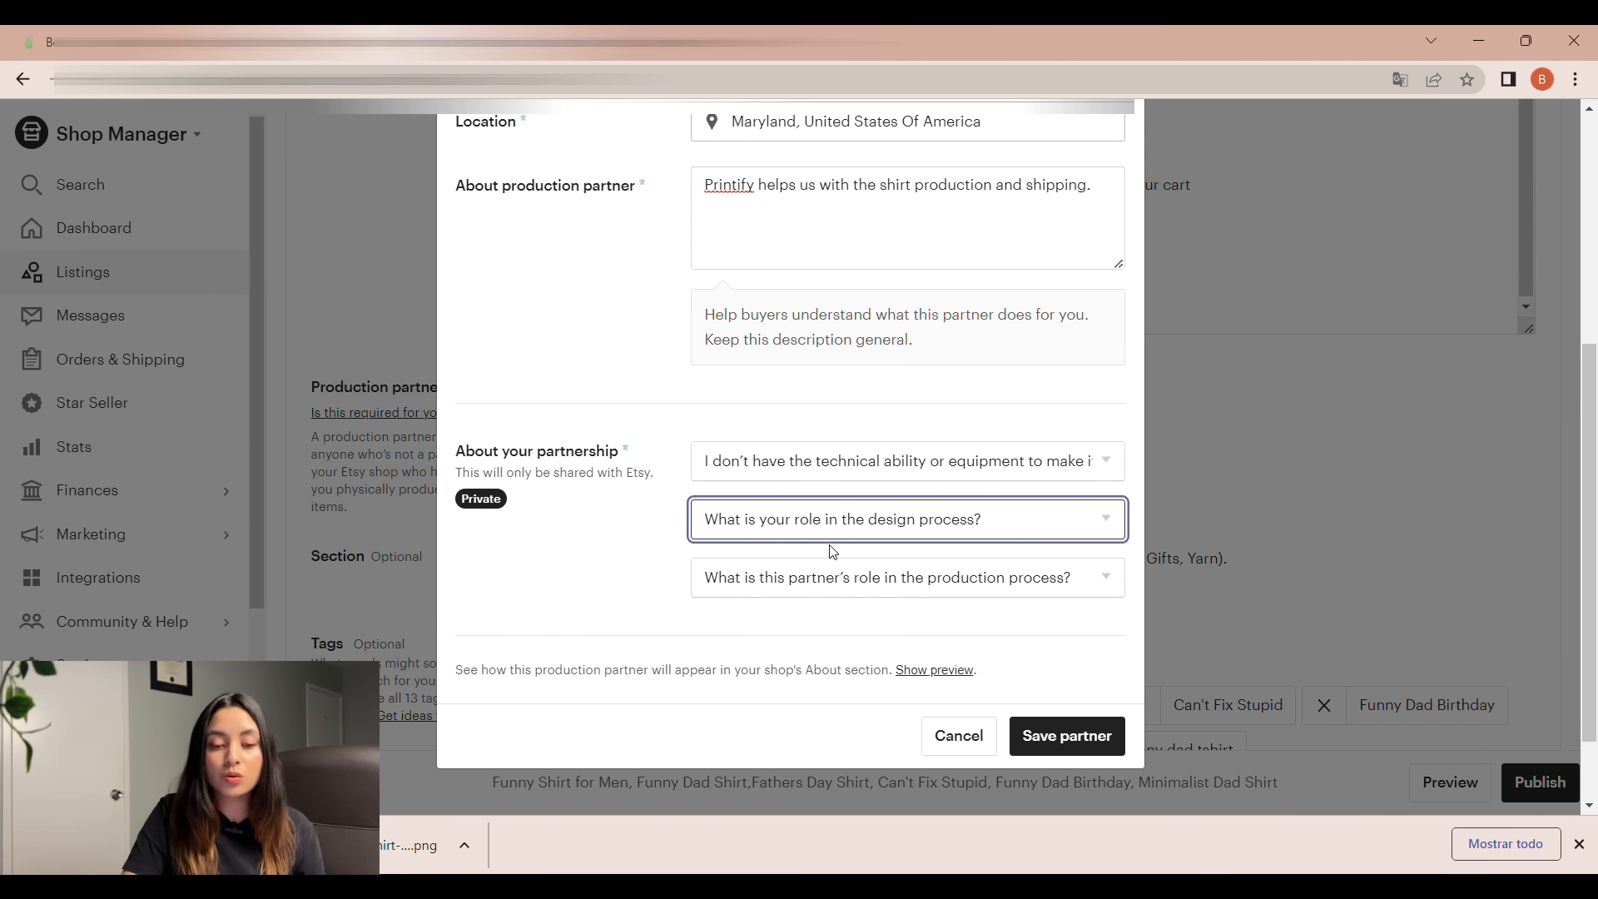
left_click(843, 592)
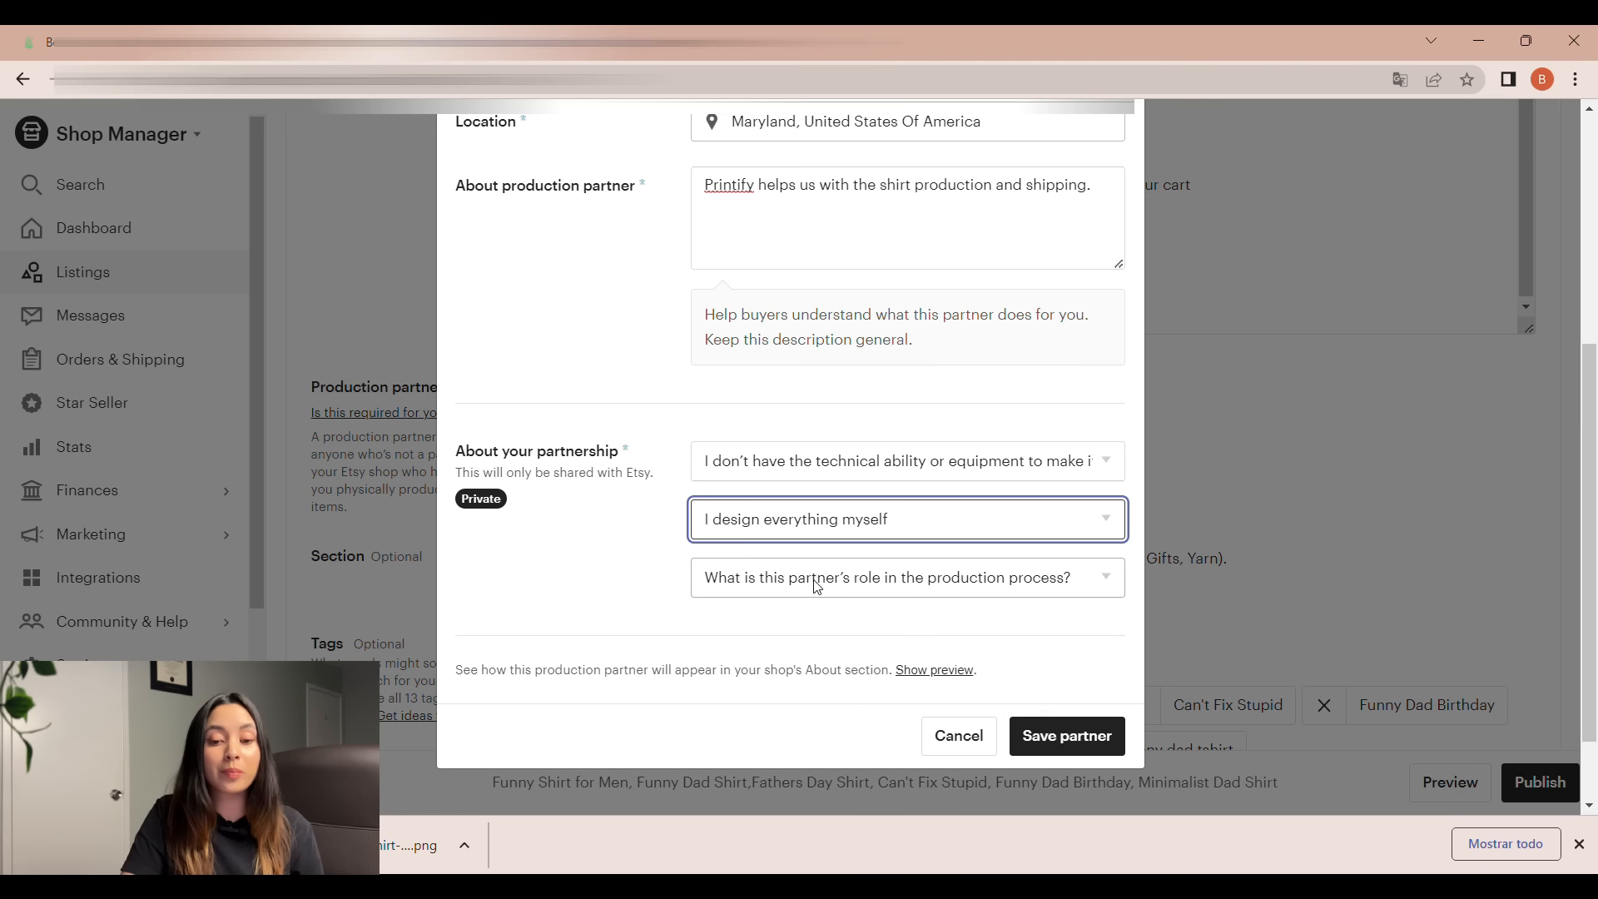
key("Tab")
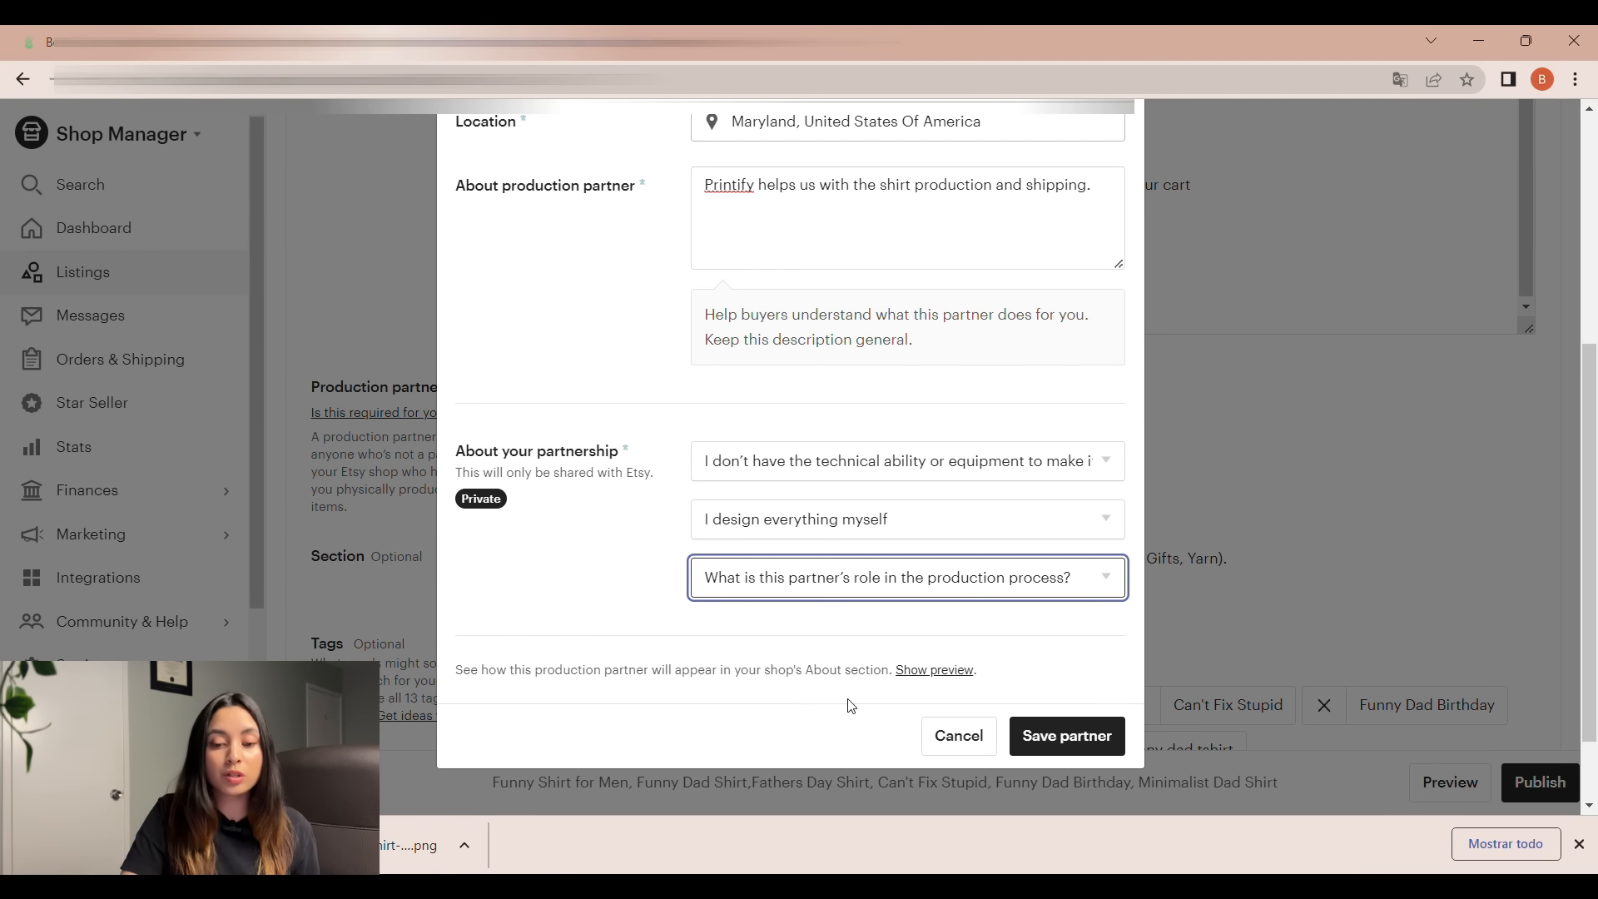
key("Down")
left_click(1069, 739)
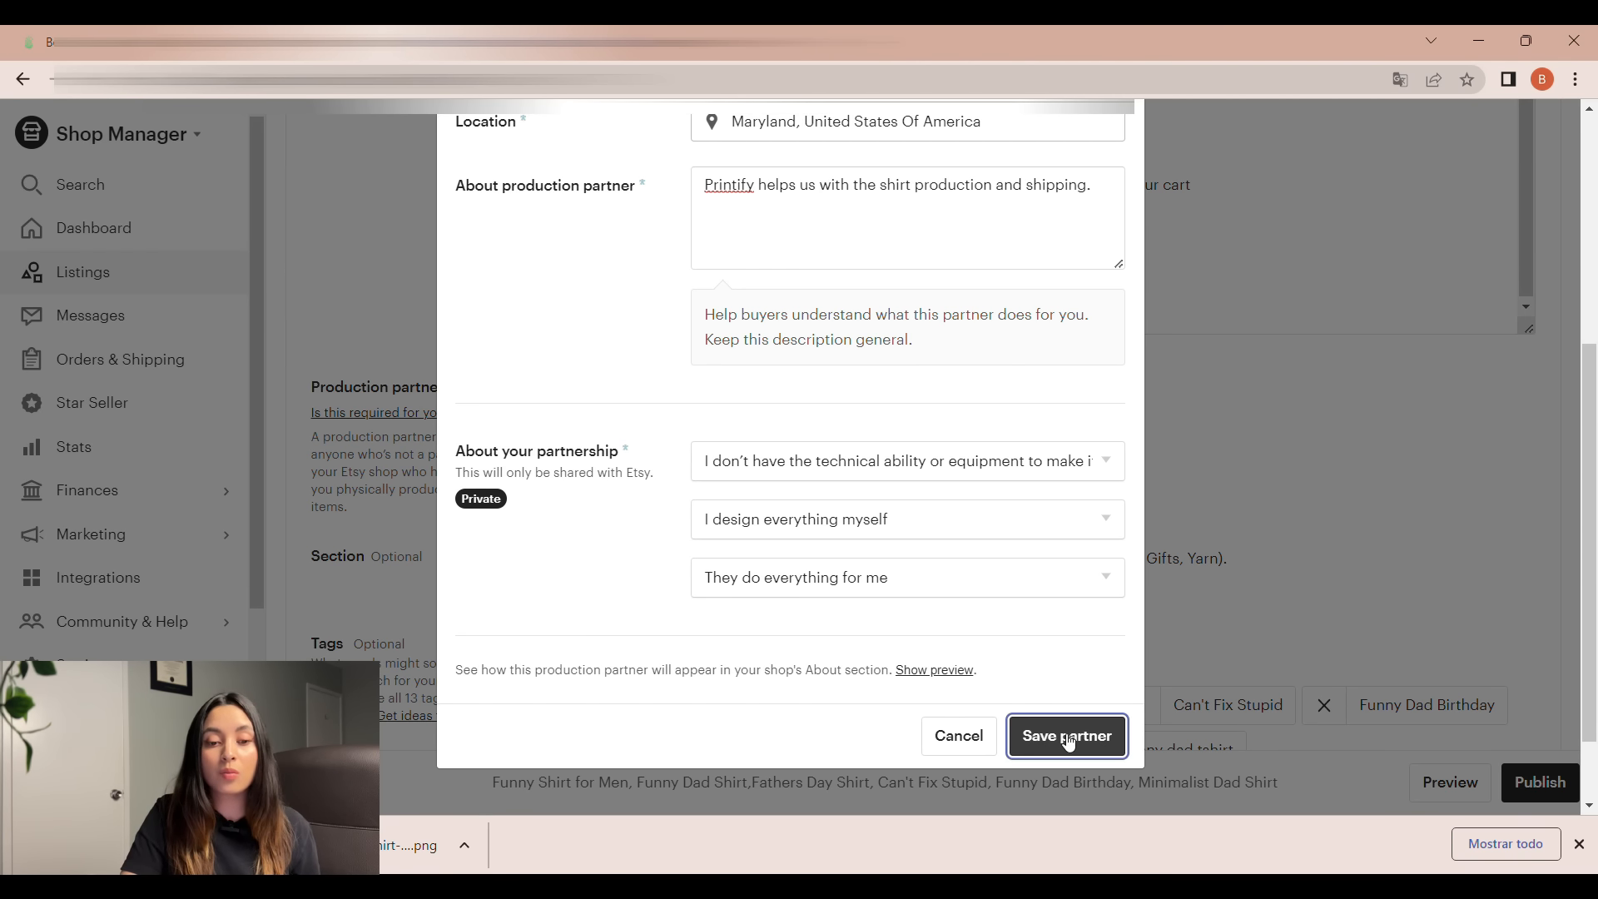
- Copy the full listing title, from "Funny Shirt for Men" to "Minimalist Dad Shirt", and add its comma-separated phrases as the listing's tags
scroll(1592, 475, "down", 2)
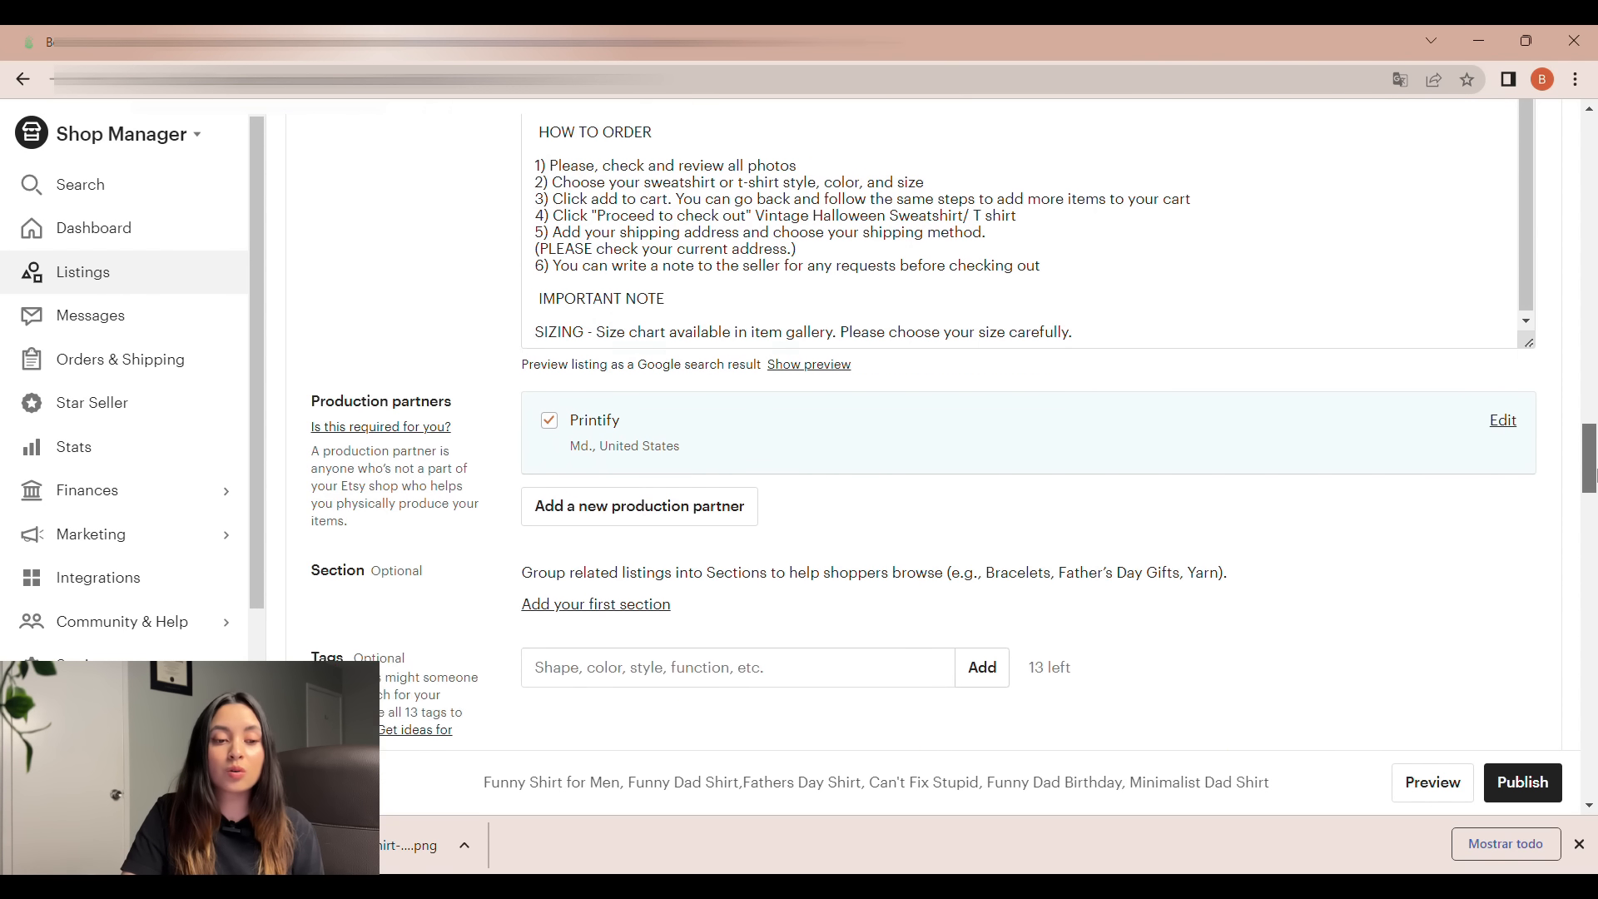
scroll(1592, 474, "down", 3)
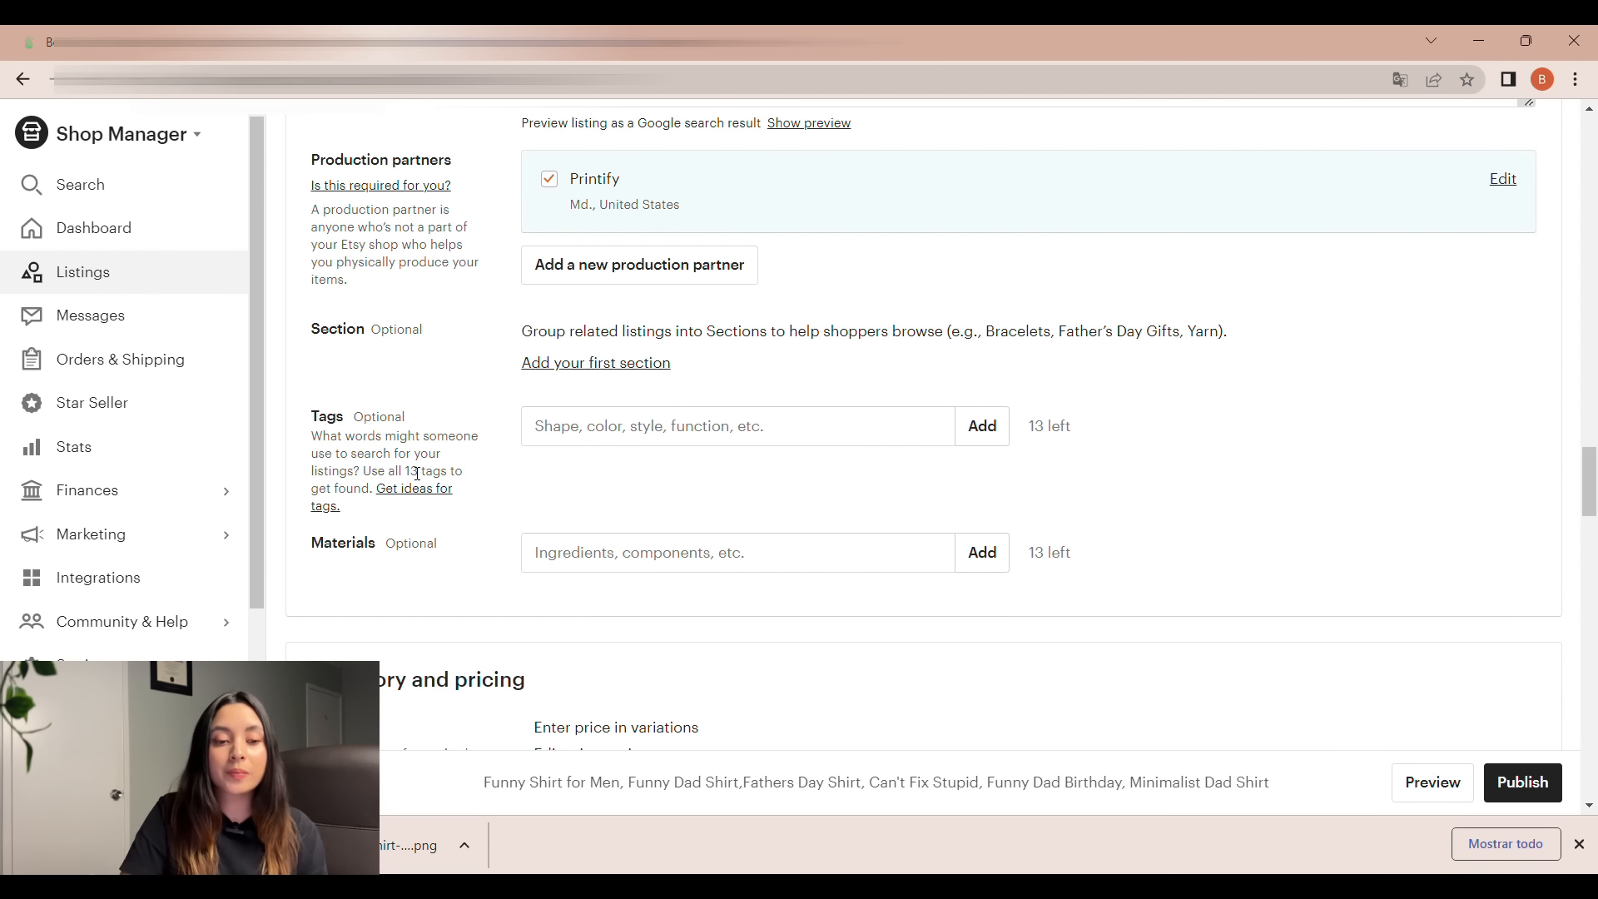
left_click(631, 442)
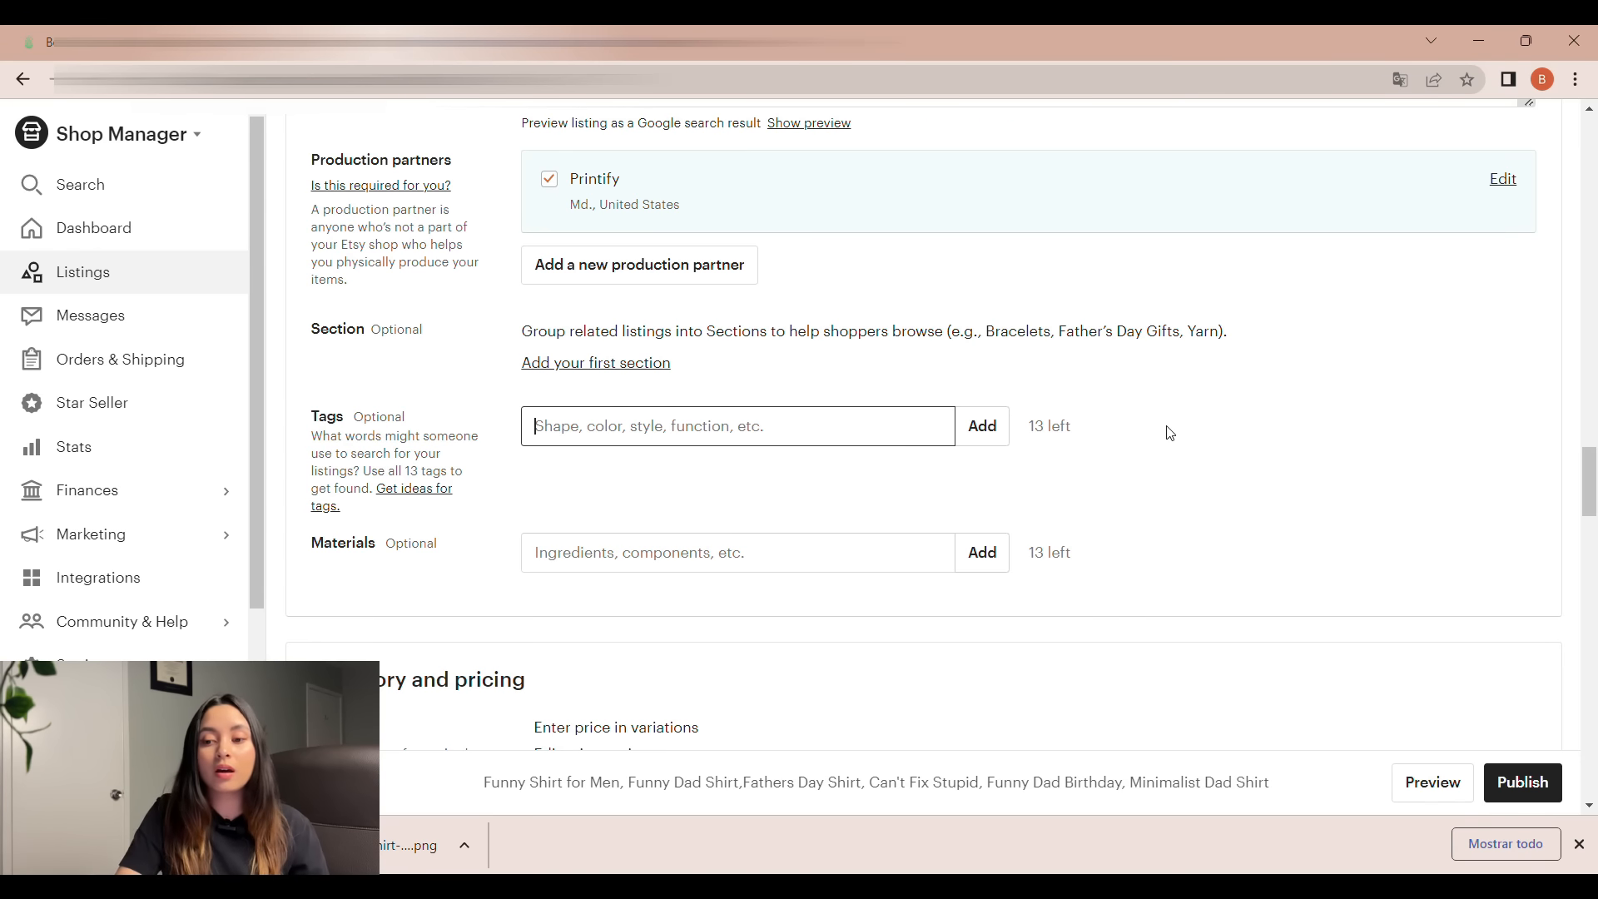
left_click_drag(1589, 482, 1591, 244)
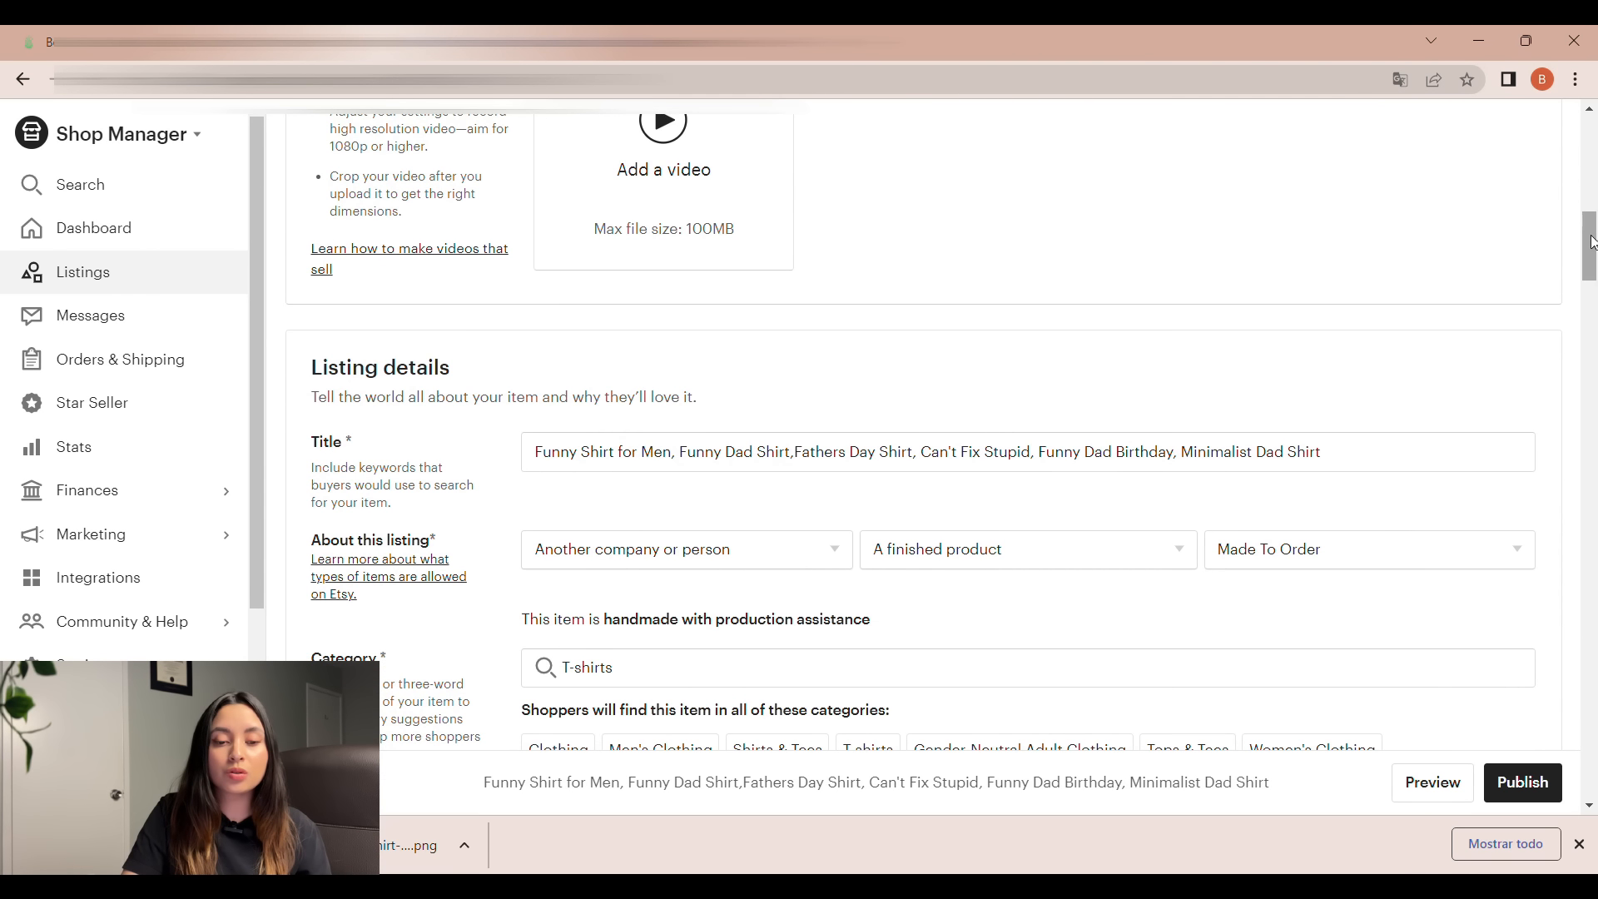
left_click_drag(1332, 452, 941, 402)
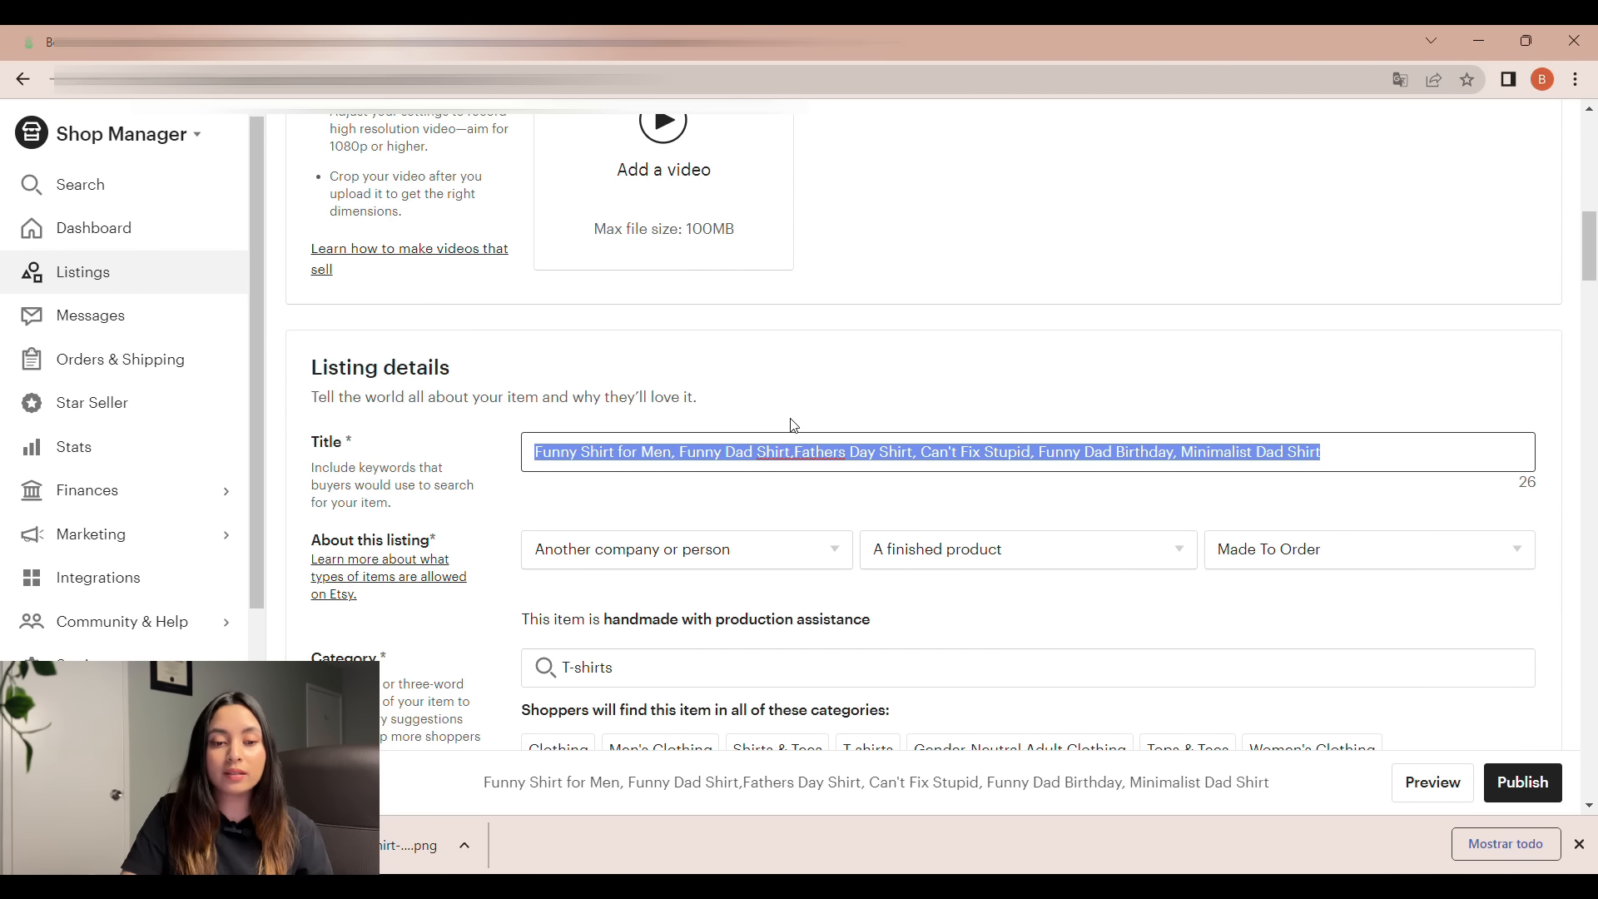
left_click_drag(1591, 304, 1591, 499)
left_click(893, 499)
type("Funny Shirt for Men, Funny Dad Shirt,Fathers Day Shirt, Can't Fix Stupid, Funny Dad Birthday, Minimalist Dad Shirt")
key("Return")
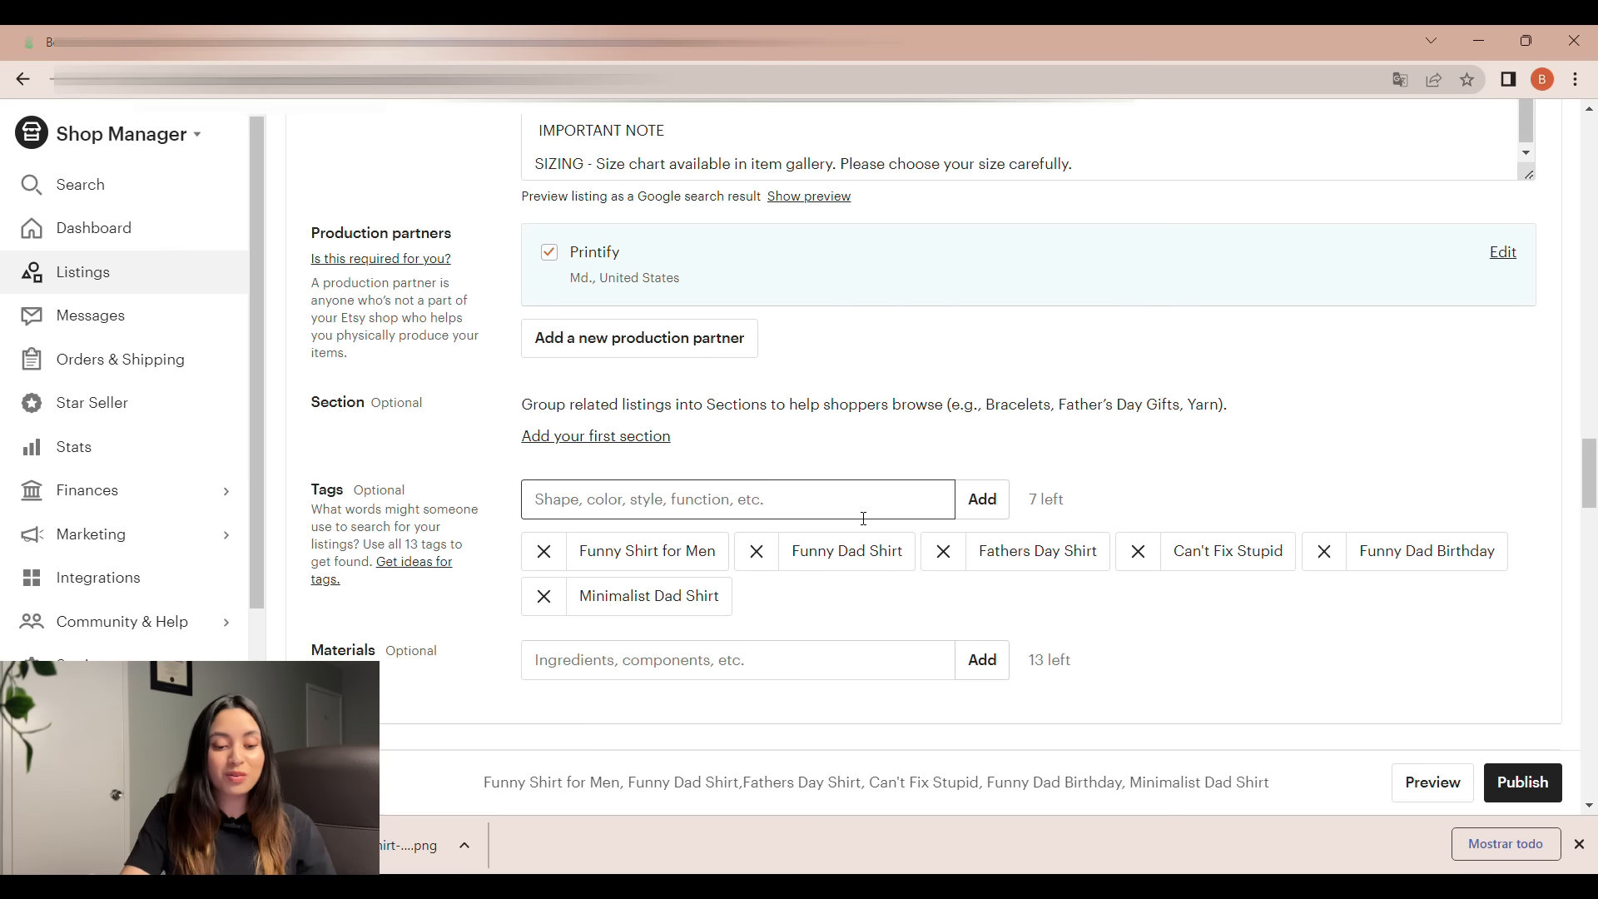
- Add three more tags to the listing: "gift for dad", "shirt for dad" and "funny dad tshirt"
type("gift")
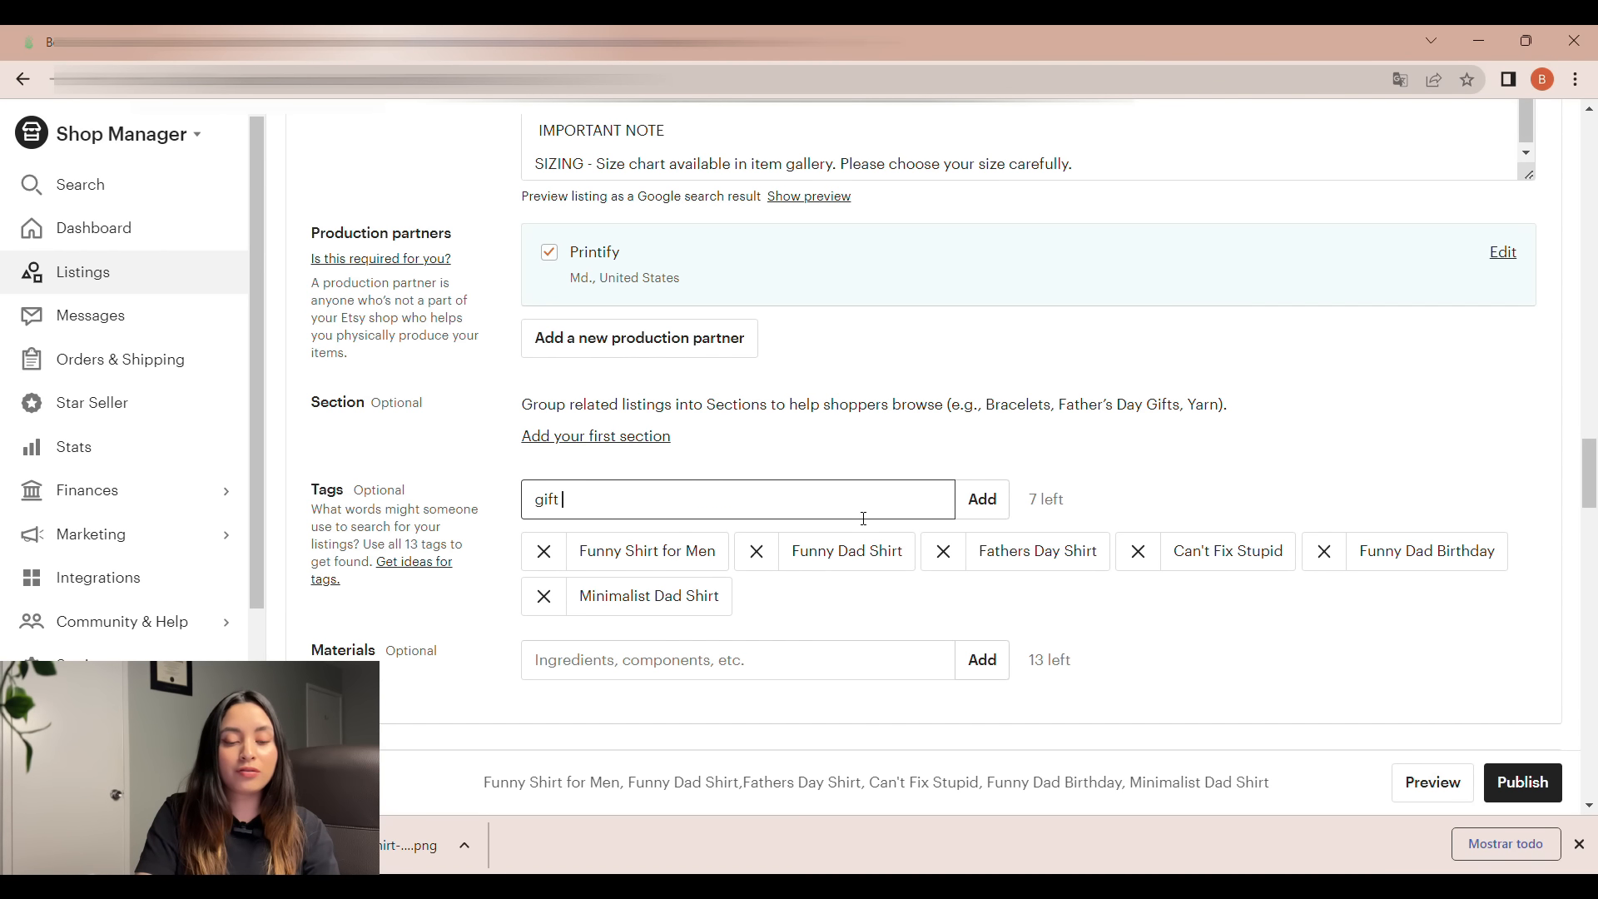
type(" for dad")
key("Return")
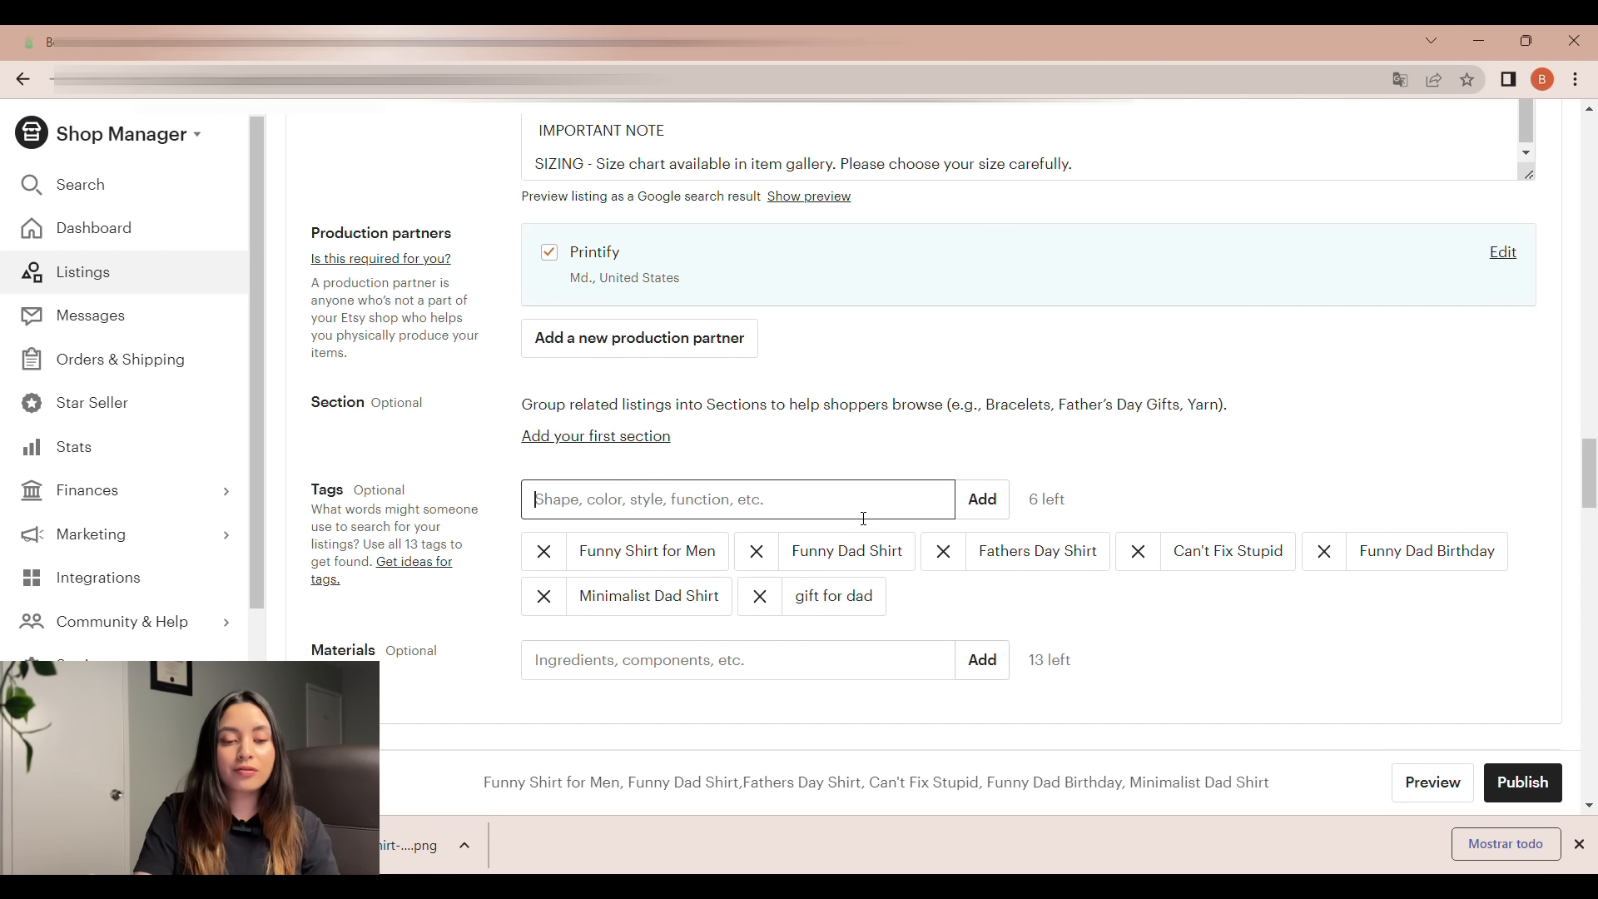
type("shirt for dad")
key("Return")
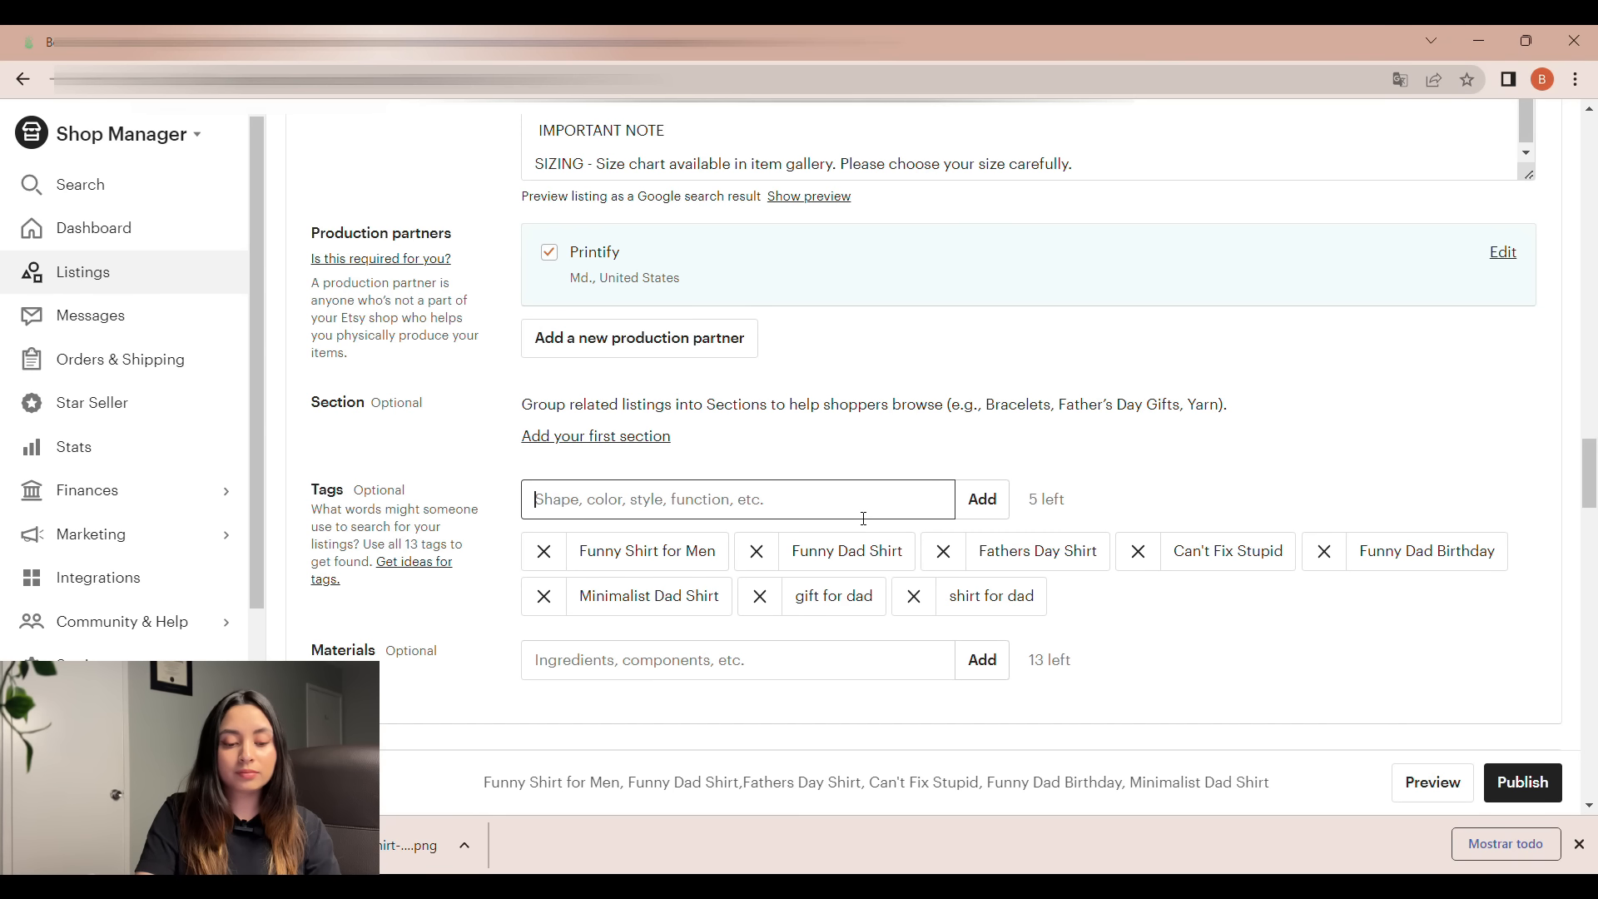
type("g")
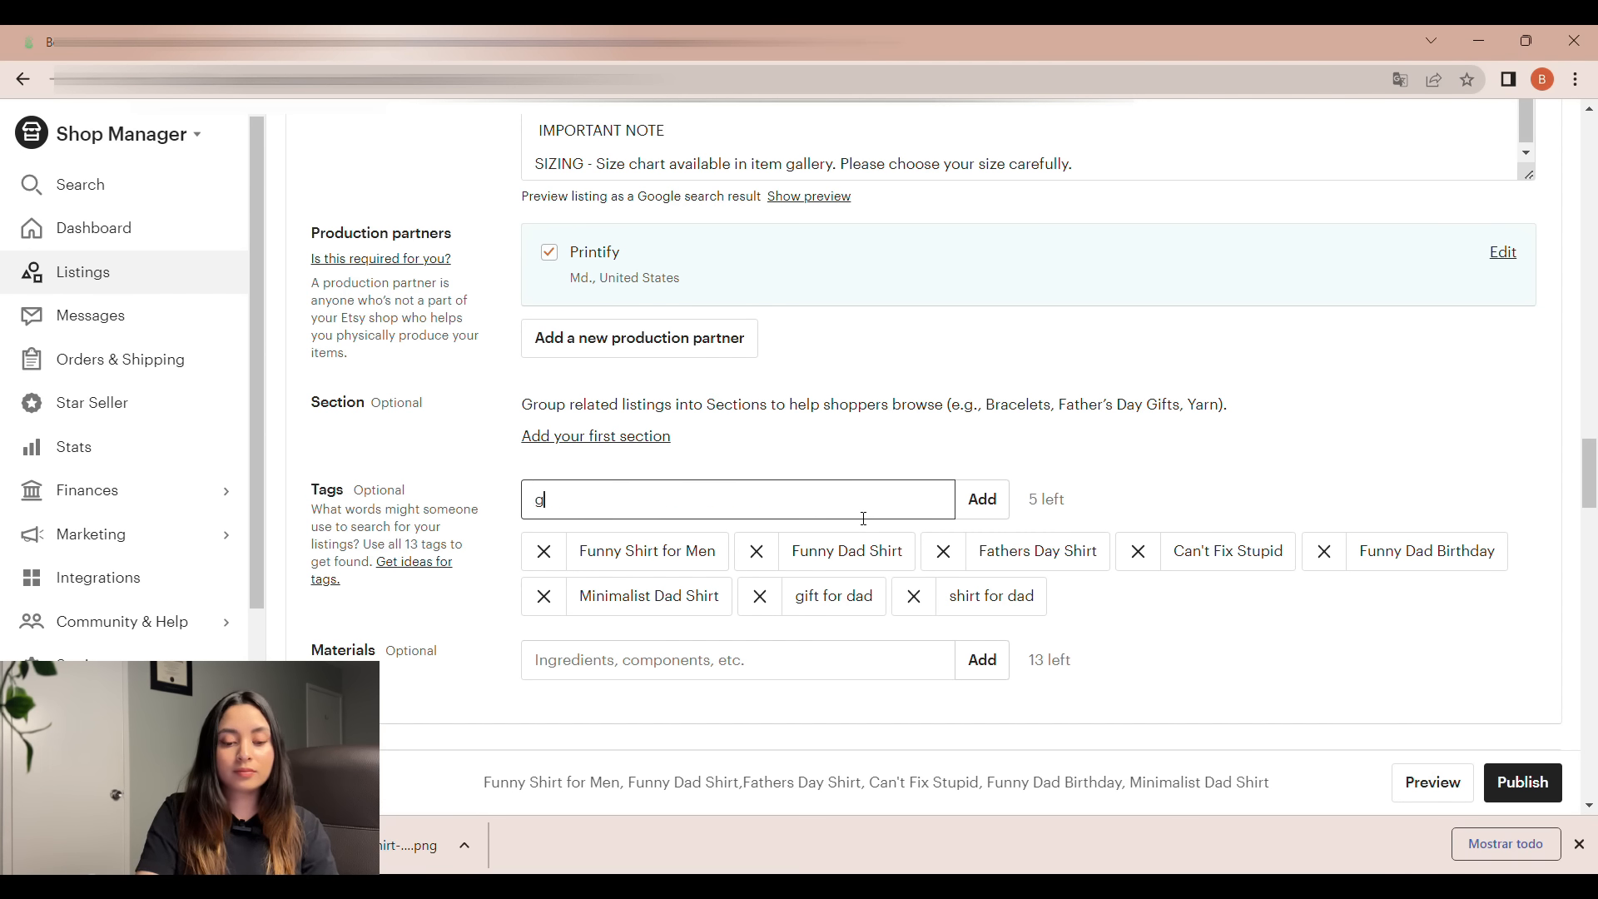
type("ift")
key("BackSpace")
key("BackSpace")
key("BackSpace")
key("BackSpace")
type("funny dad tshirt")
key("Return")
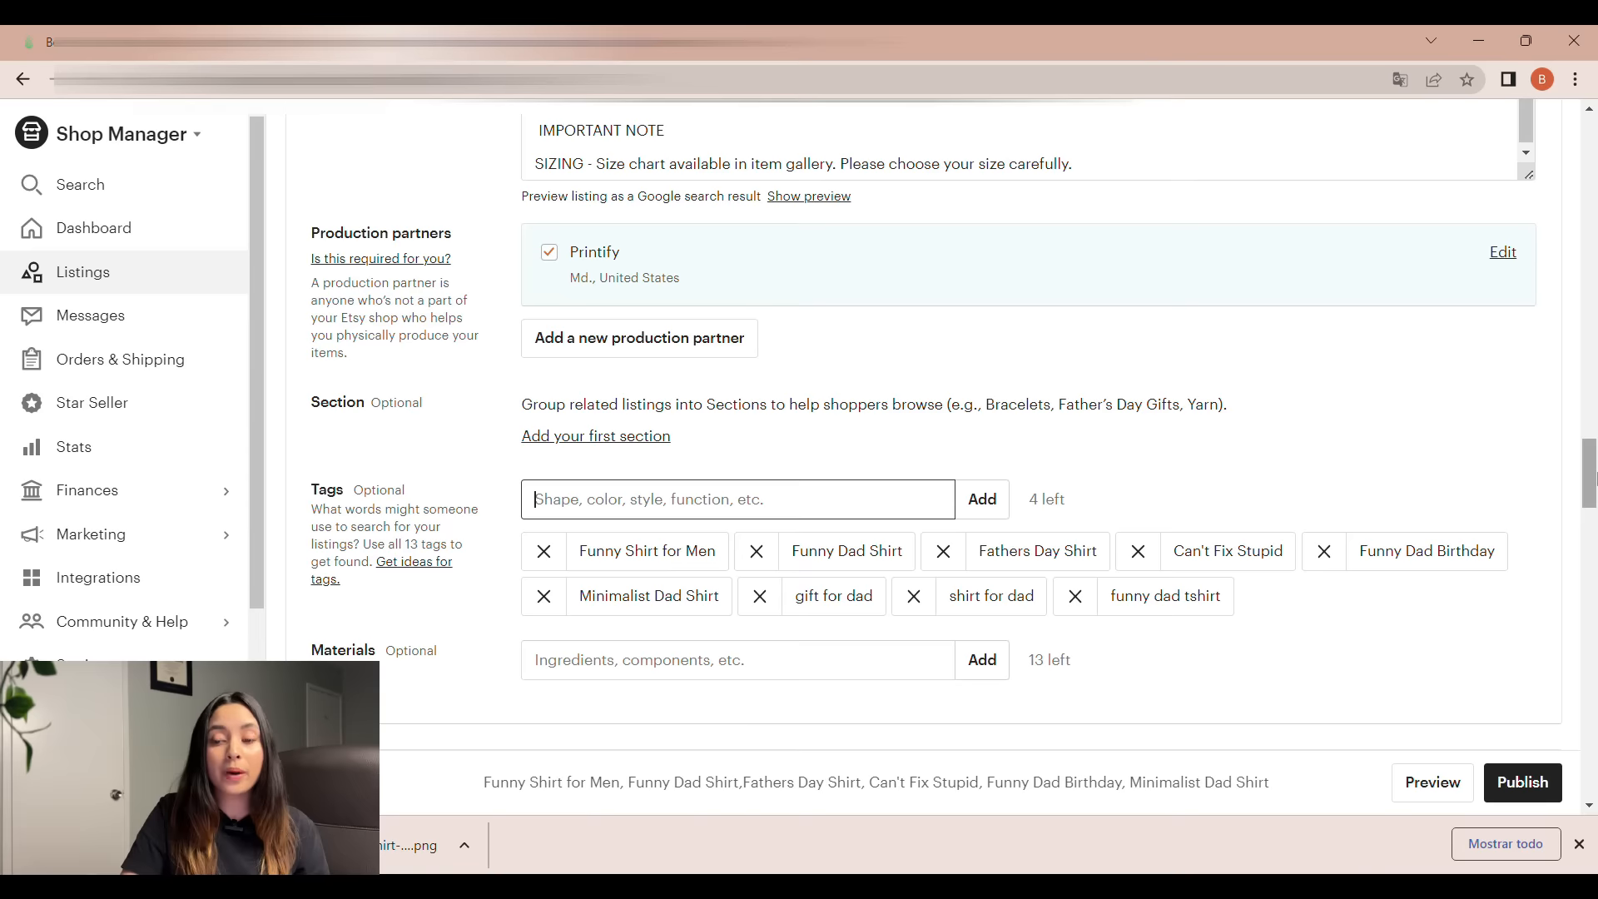
- Review the listing's variations and edit its fixed-price shipping profile, setting the processing time to 1–3 business days
left_click_drag(1589, 473, 1592, 601)
scroll(1569, 580, "up", 7)
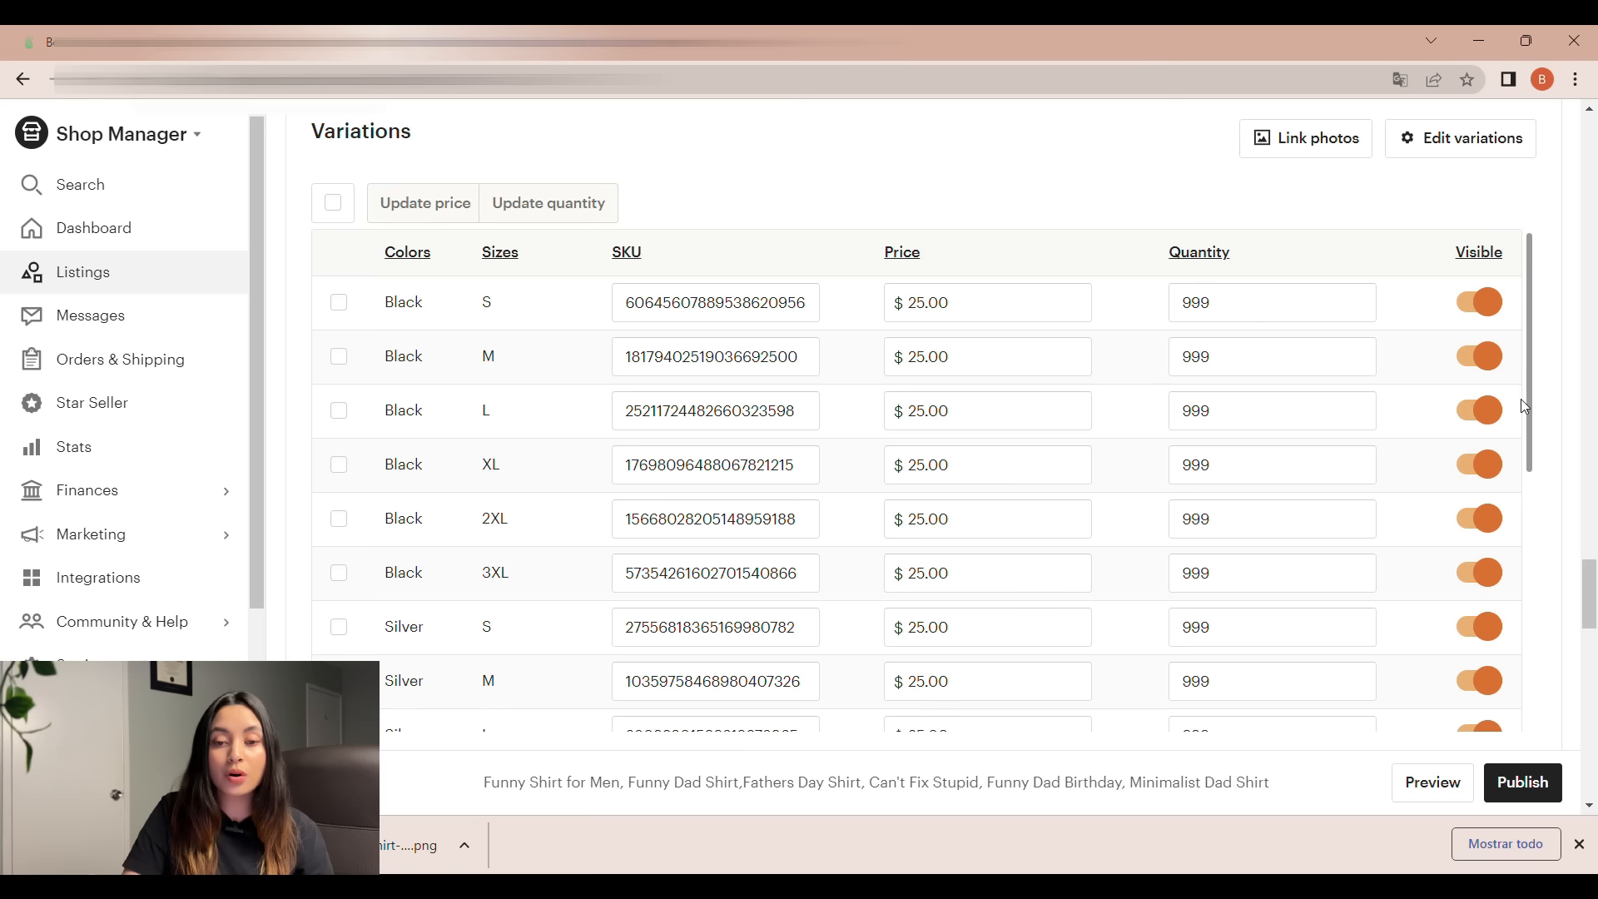
left_click_drag(1533, 318, 1512, 360)
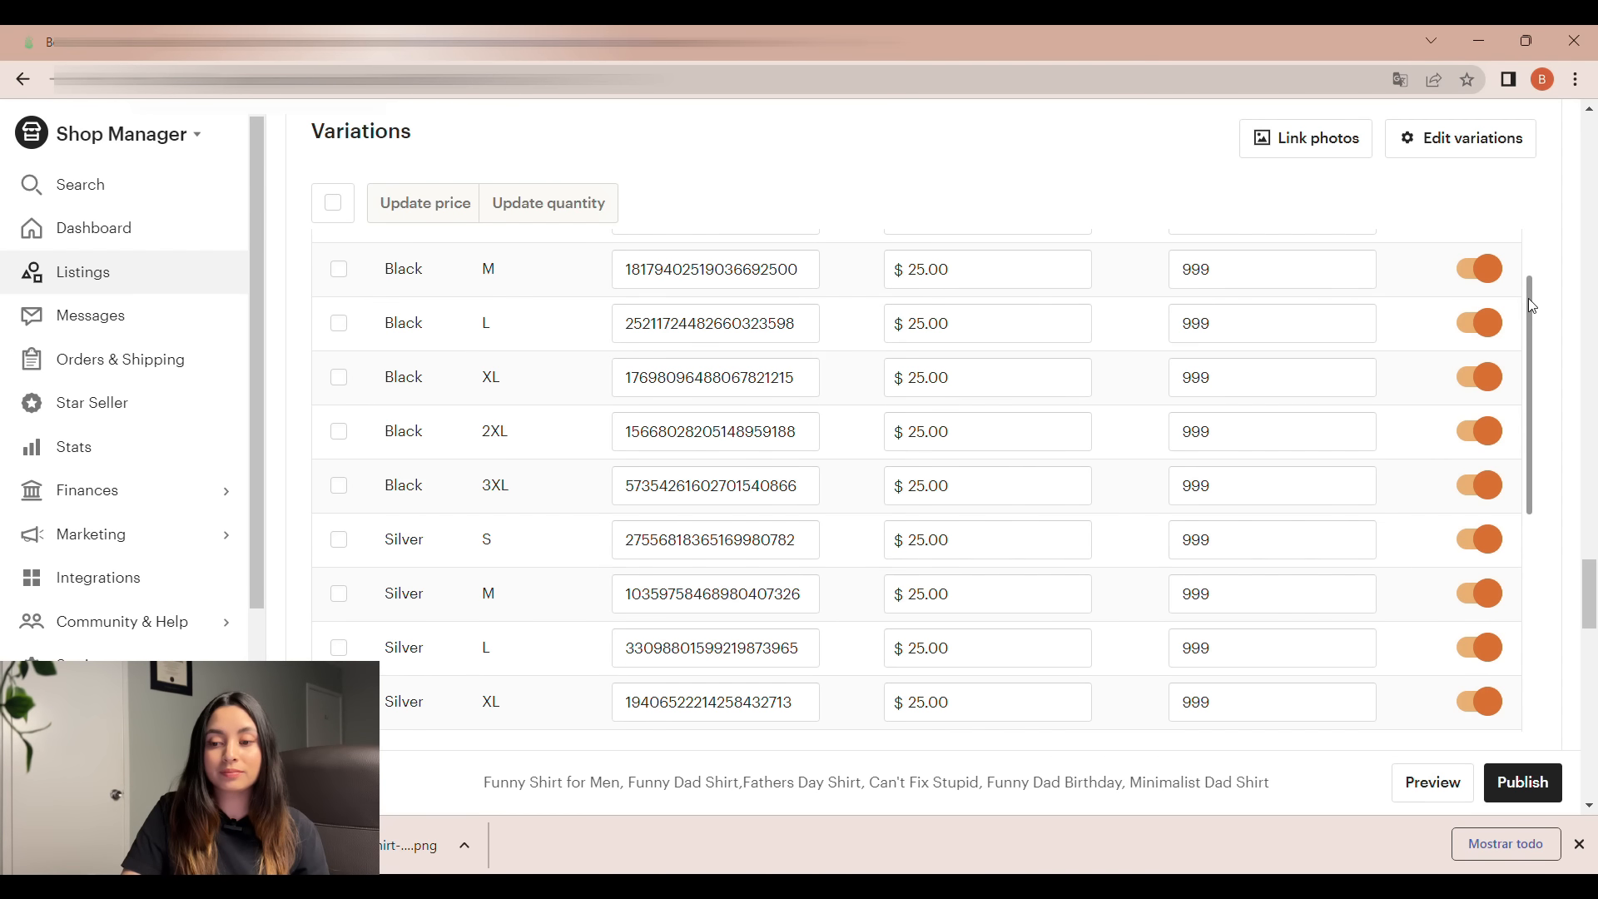
mouse_move(1528, 298)
left_mouse_down()
mouse_move(1520, 249)
mouse_move(1530, 303)
left_mouse_up()
left_click_drag(1592, 578, 1592, 642)
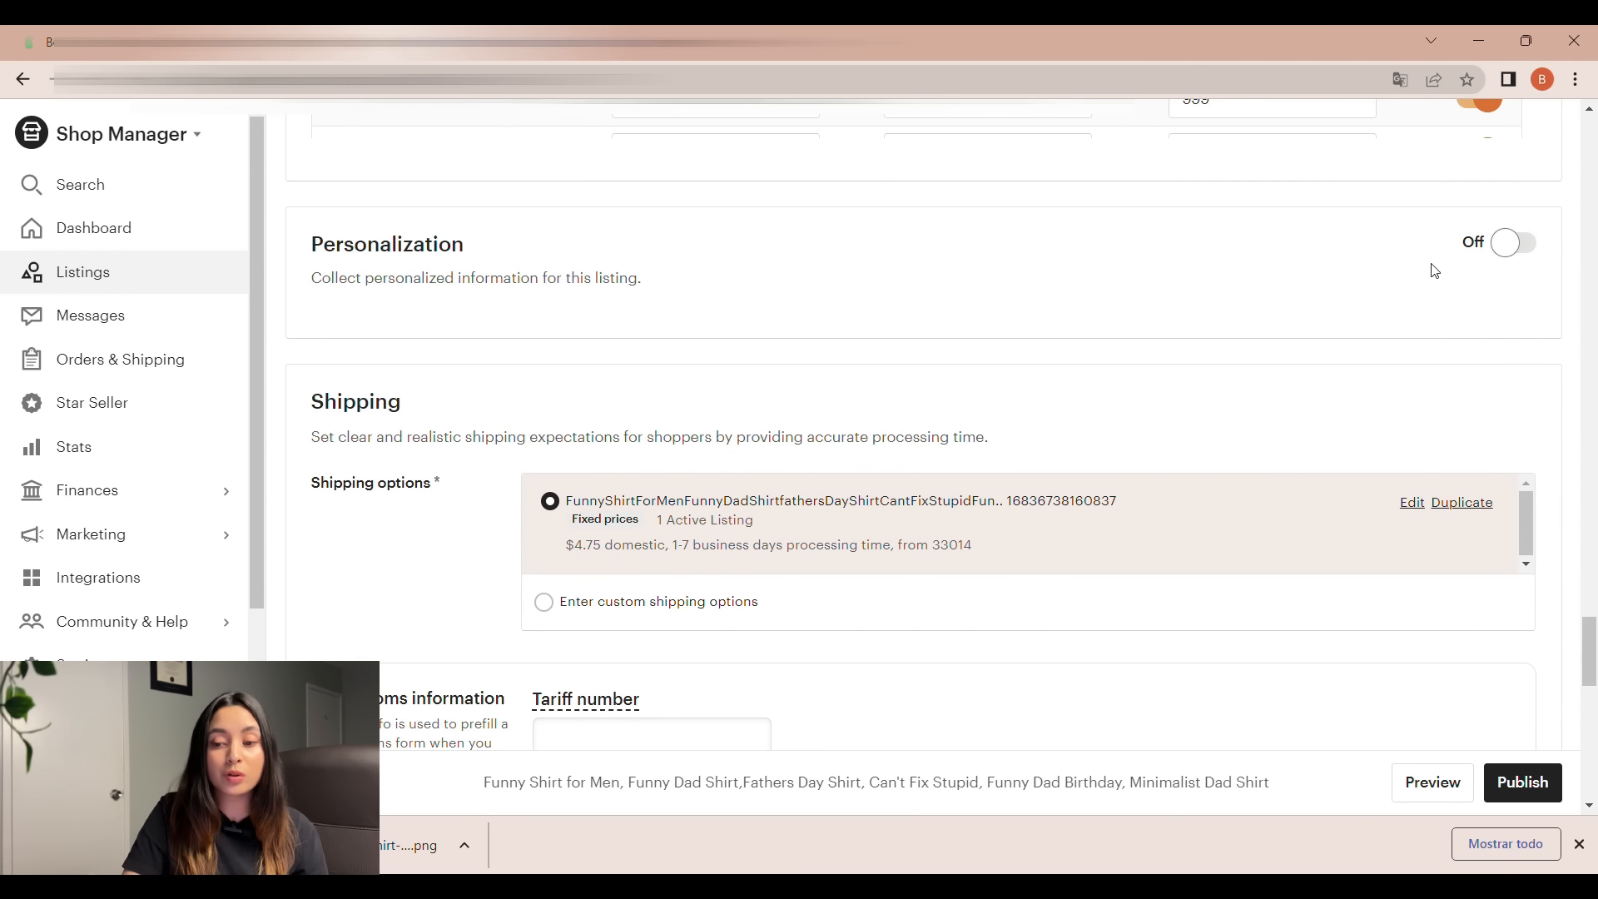
left_click(1422, 504)
left_click_drag(1594, 280, 1595, 333)
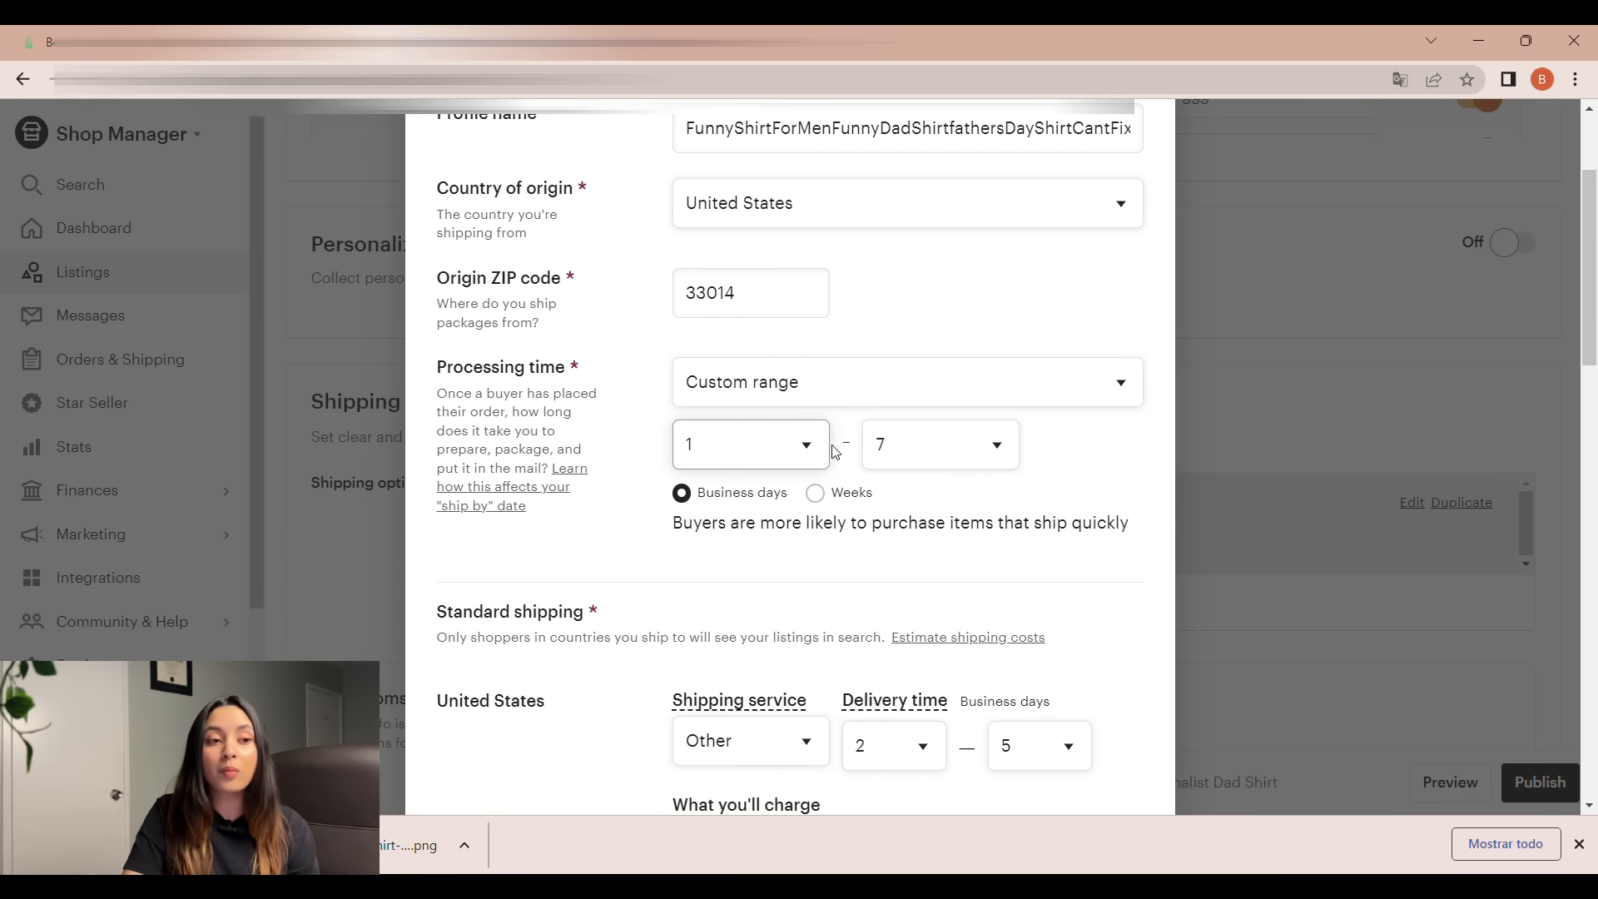
left_click(416, 42)
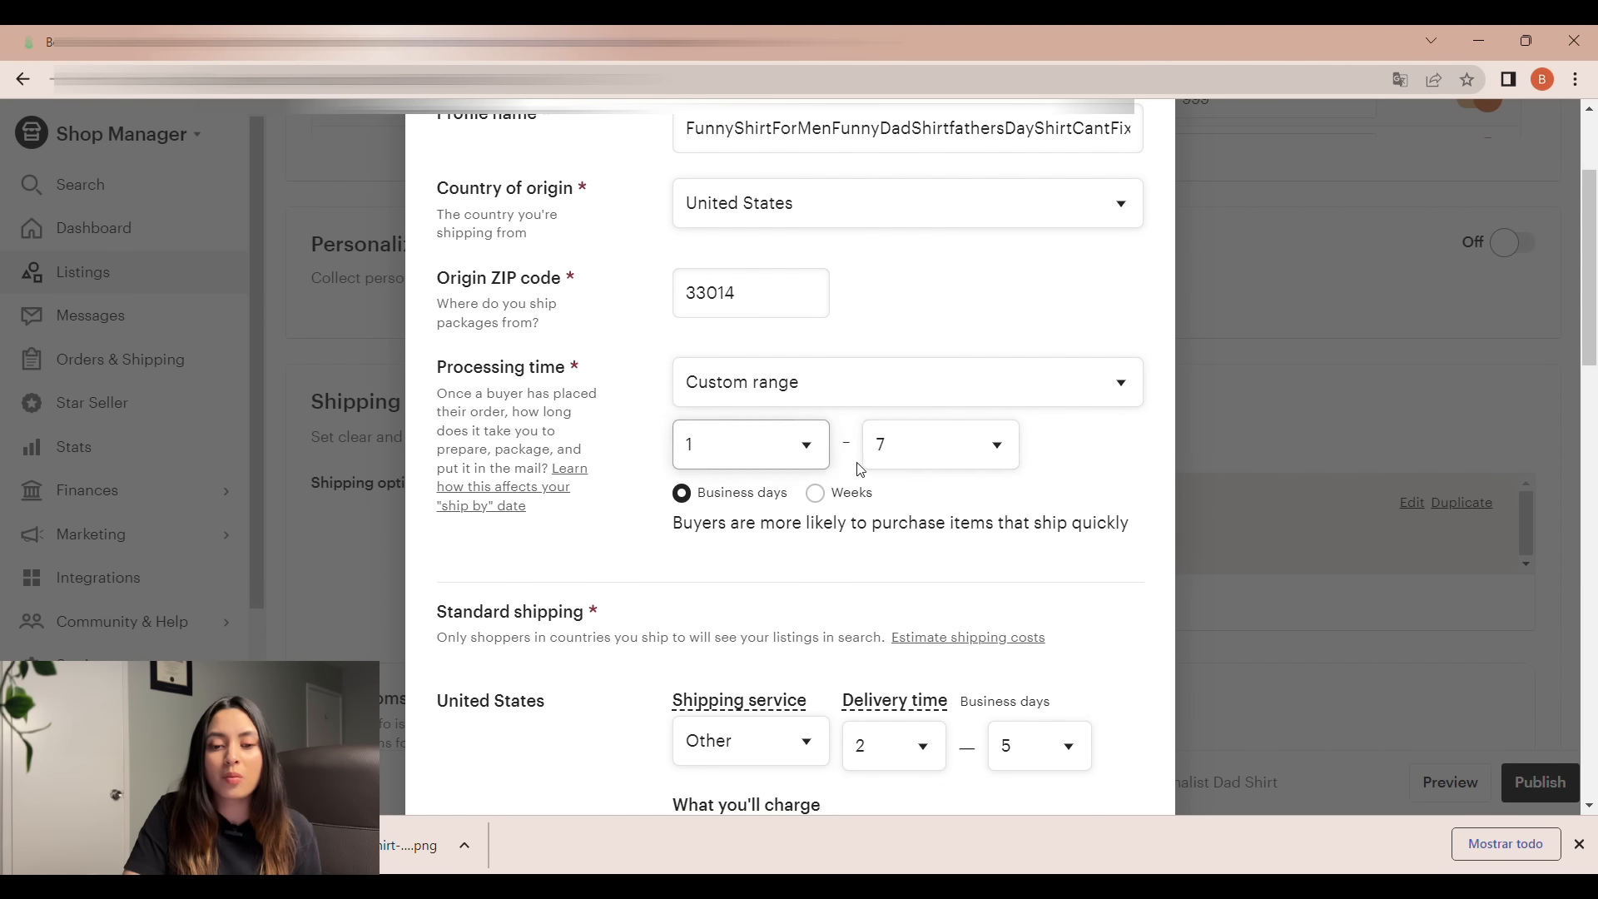
left_click(933, 450)
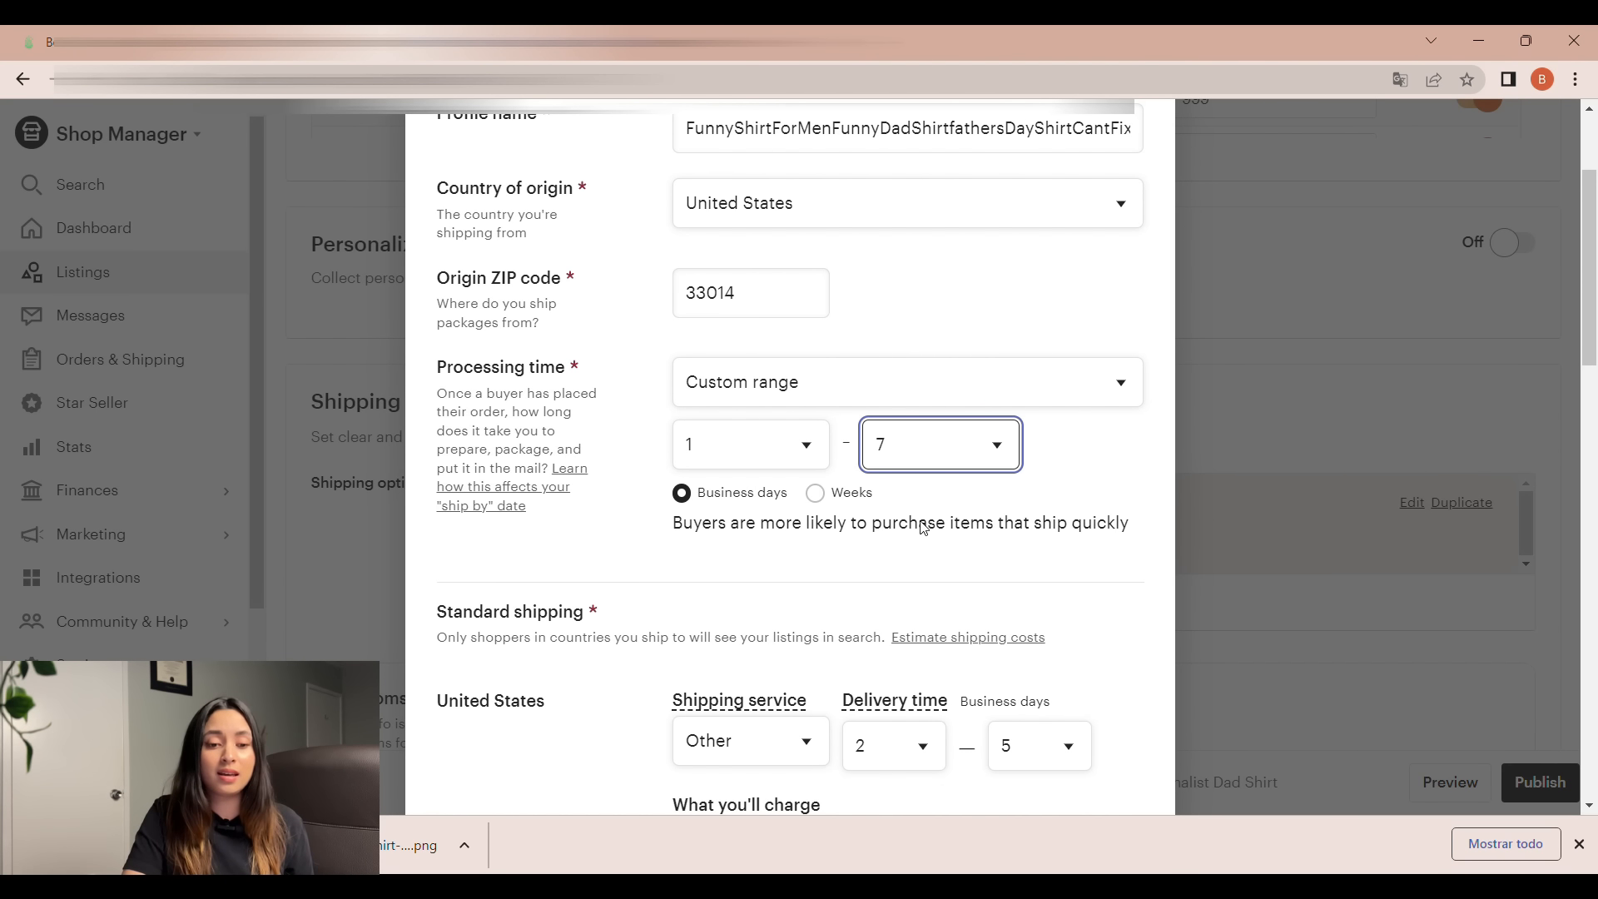
left_click(928, 529)
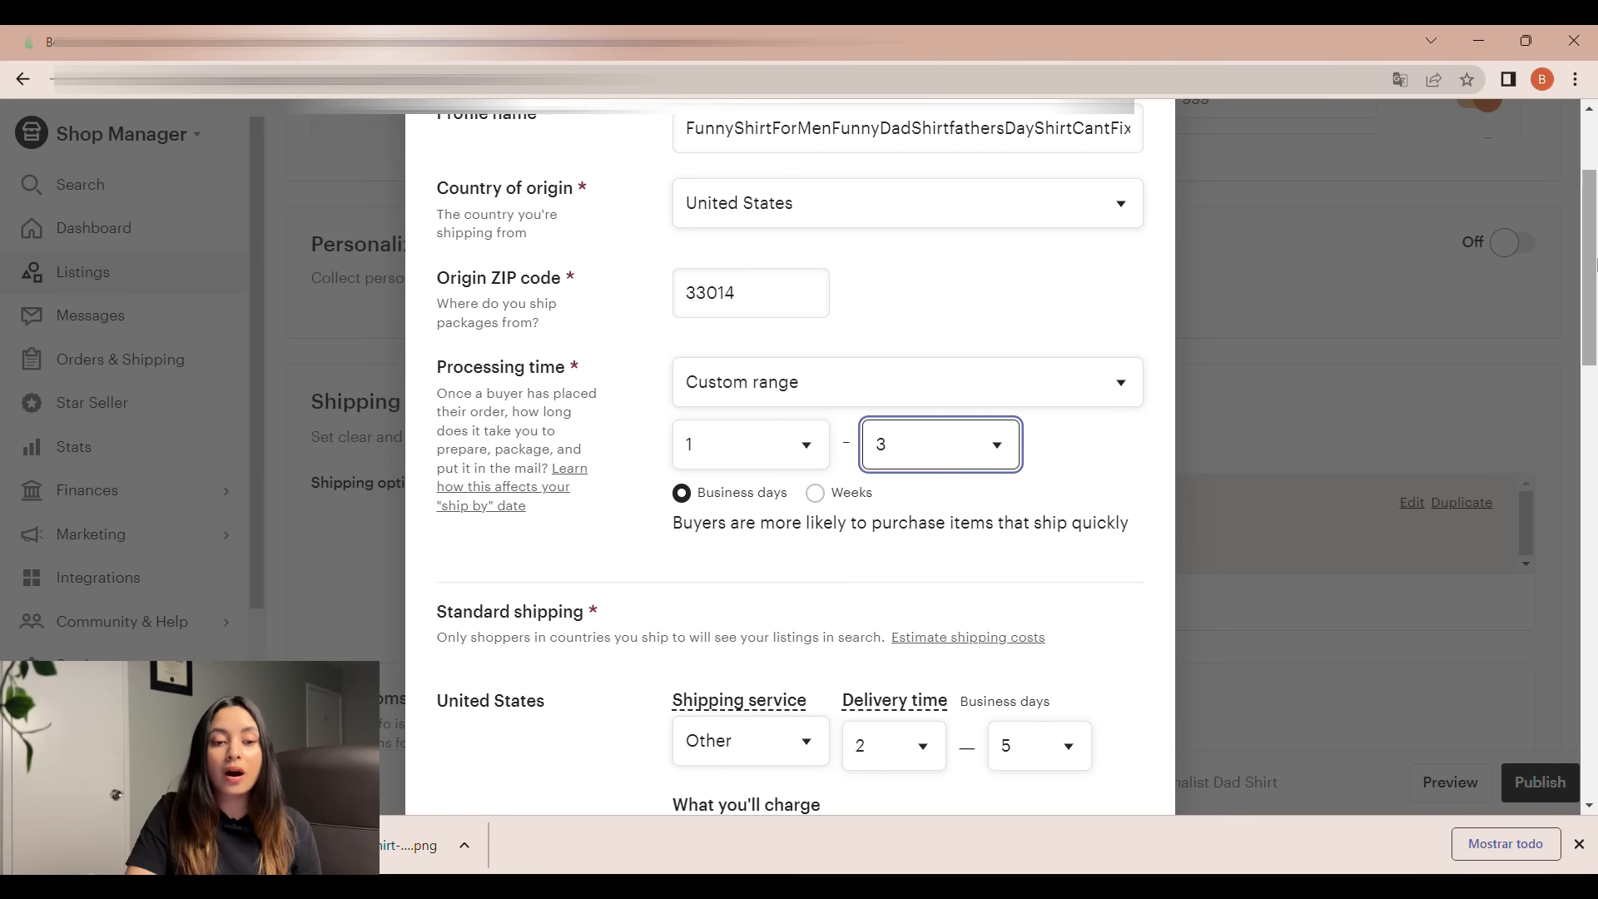
- Set the United States delivery time for standard shipping to 5–7 business days
left_click_drag(1593, 268, 1595, 353)
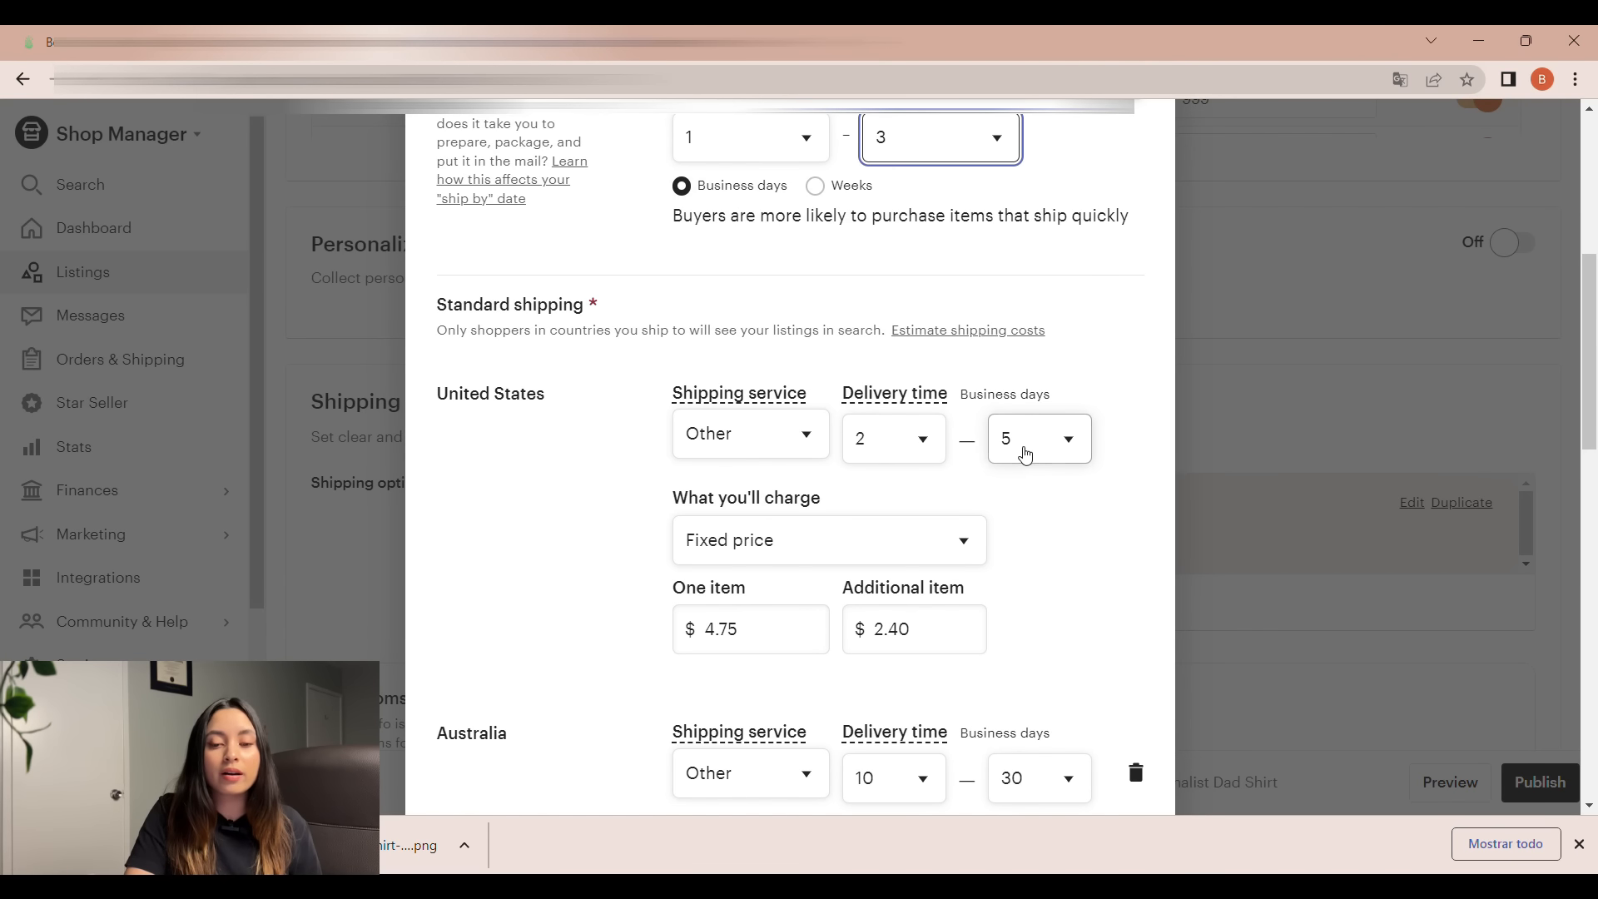
left_click(913, 441)
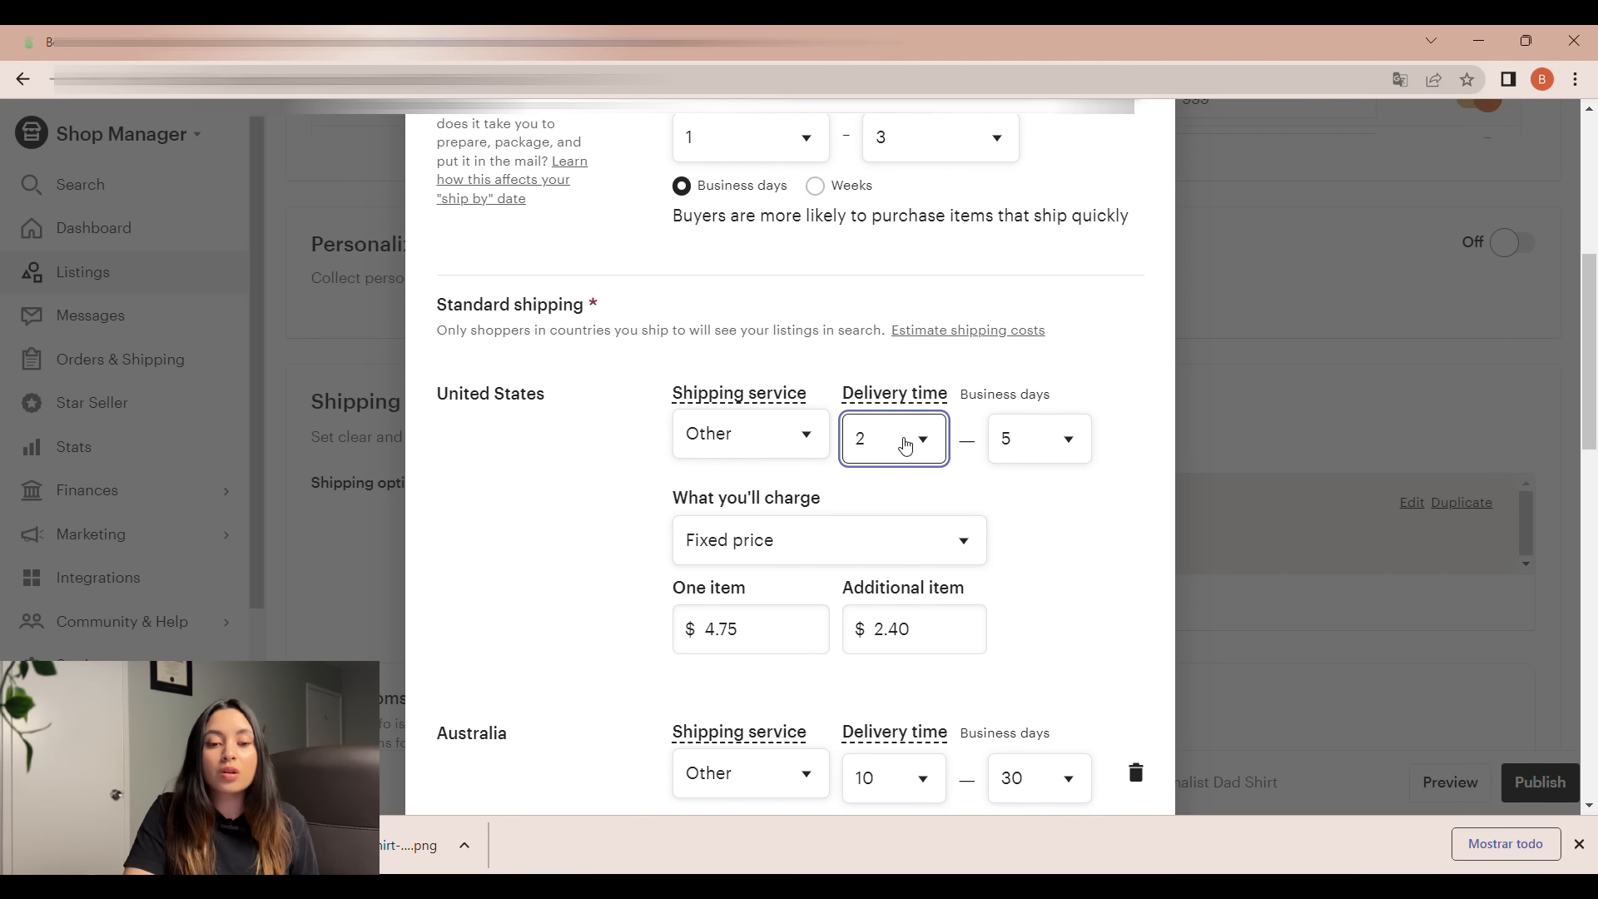
left_click(879, 579)
left_click(1056, 440)
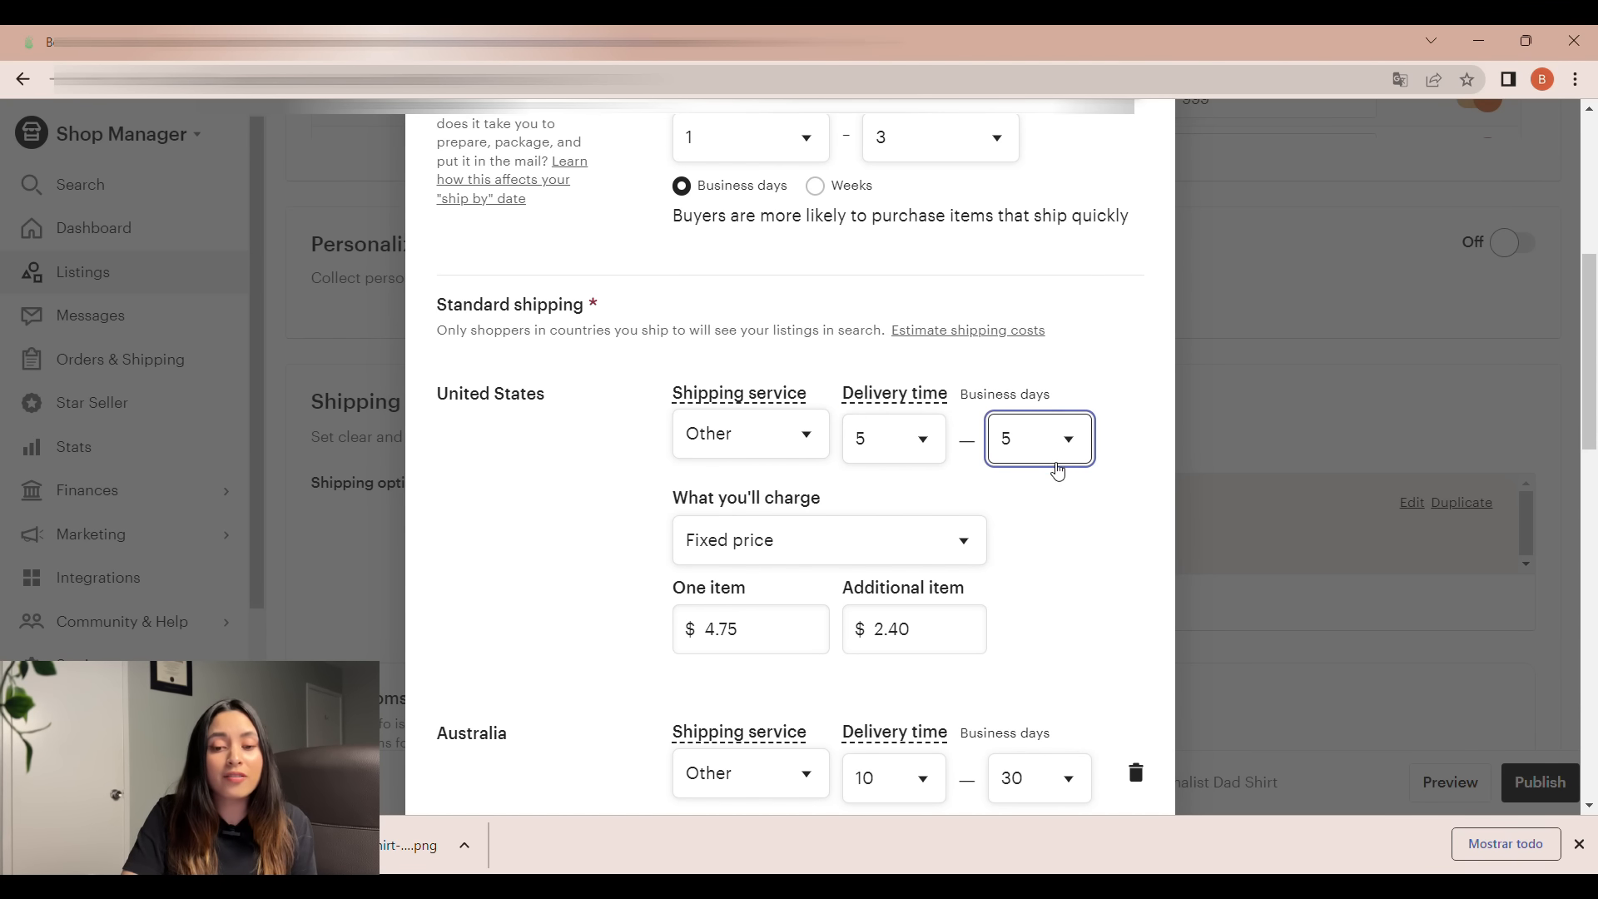
left_click(1039, 541)
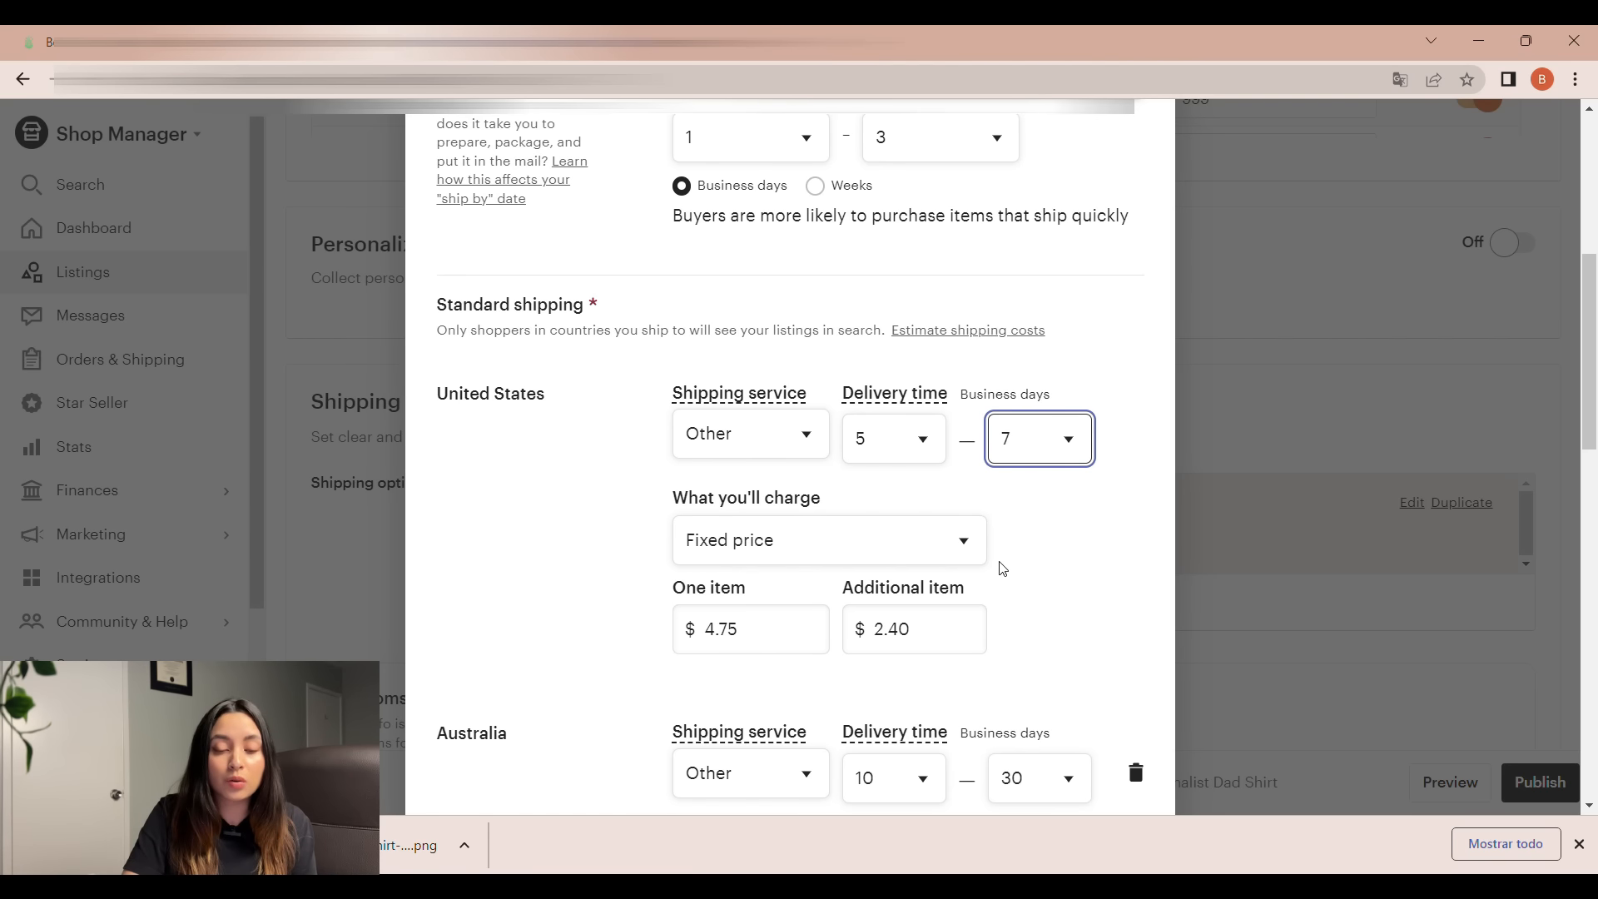
- Set the United States fixed shipping charges to $4.90 for one item and $2.90 for each additional item
scroll(1592, 258, "down", 1)
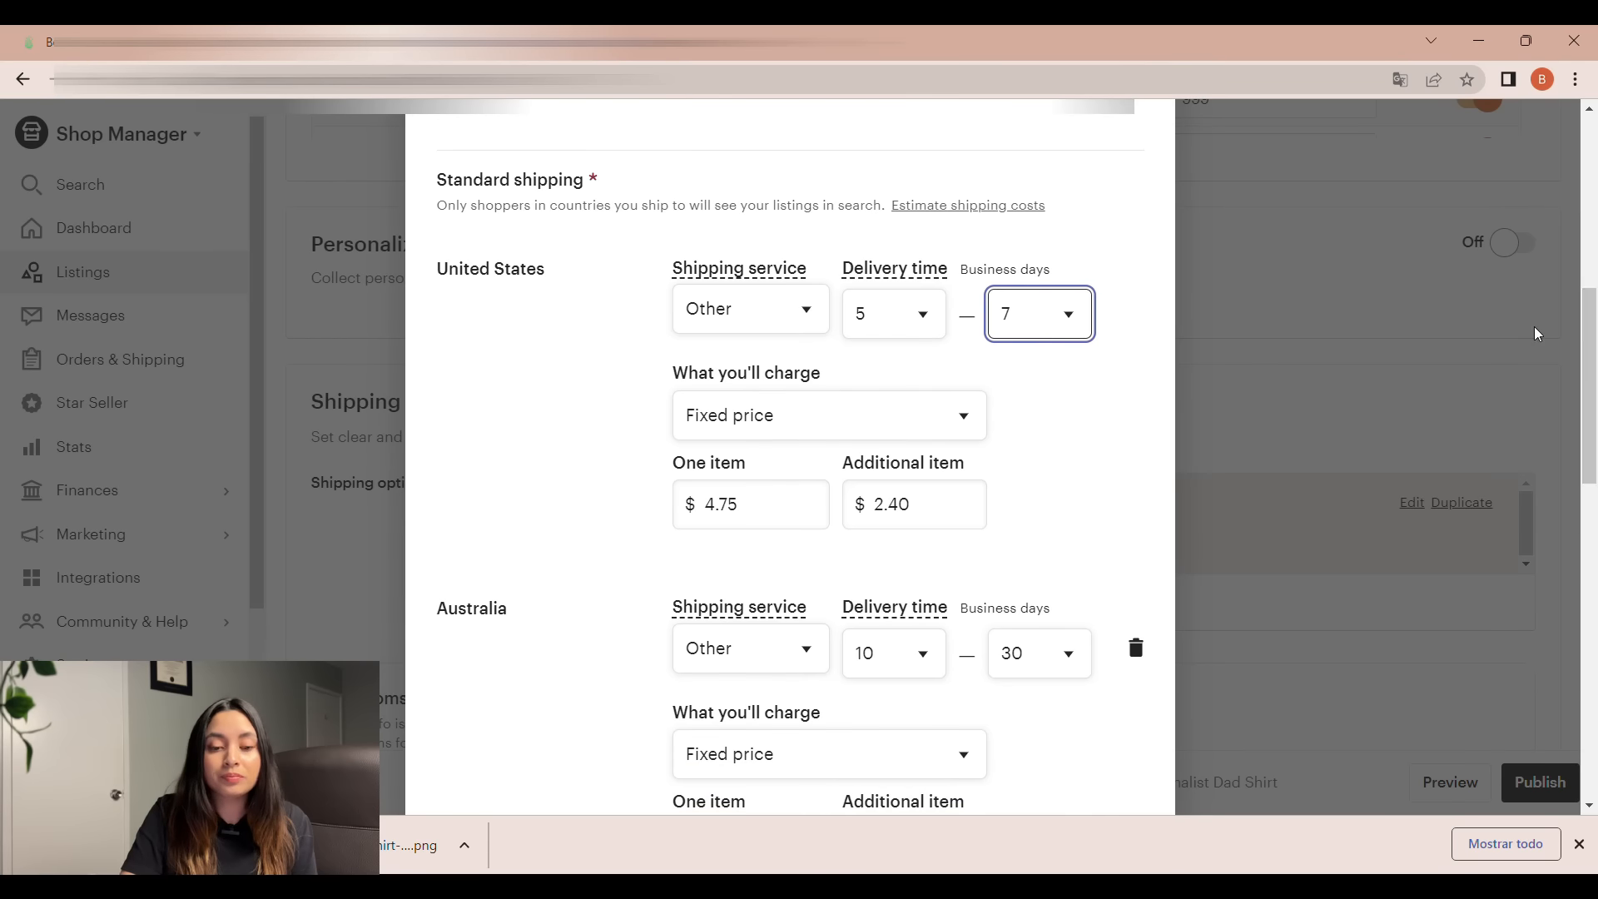
left_click(768, 512)
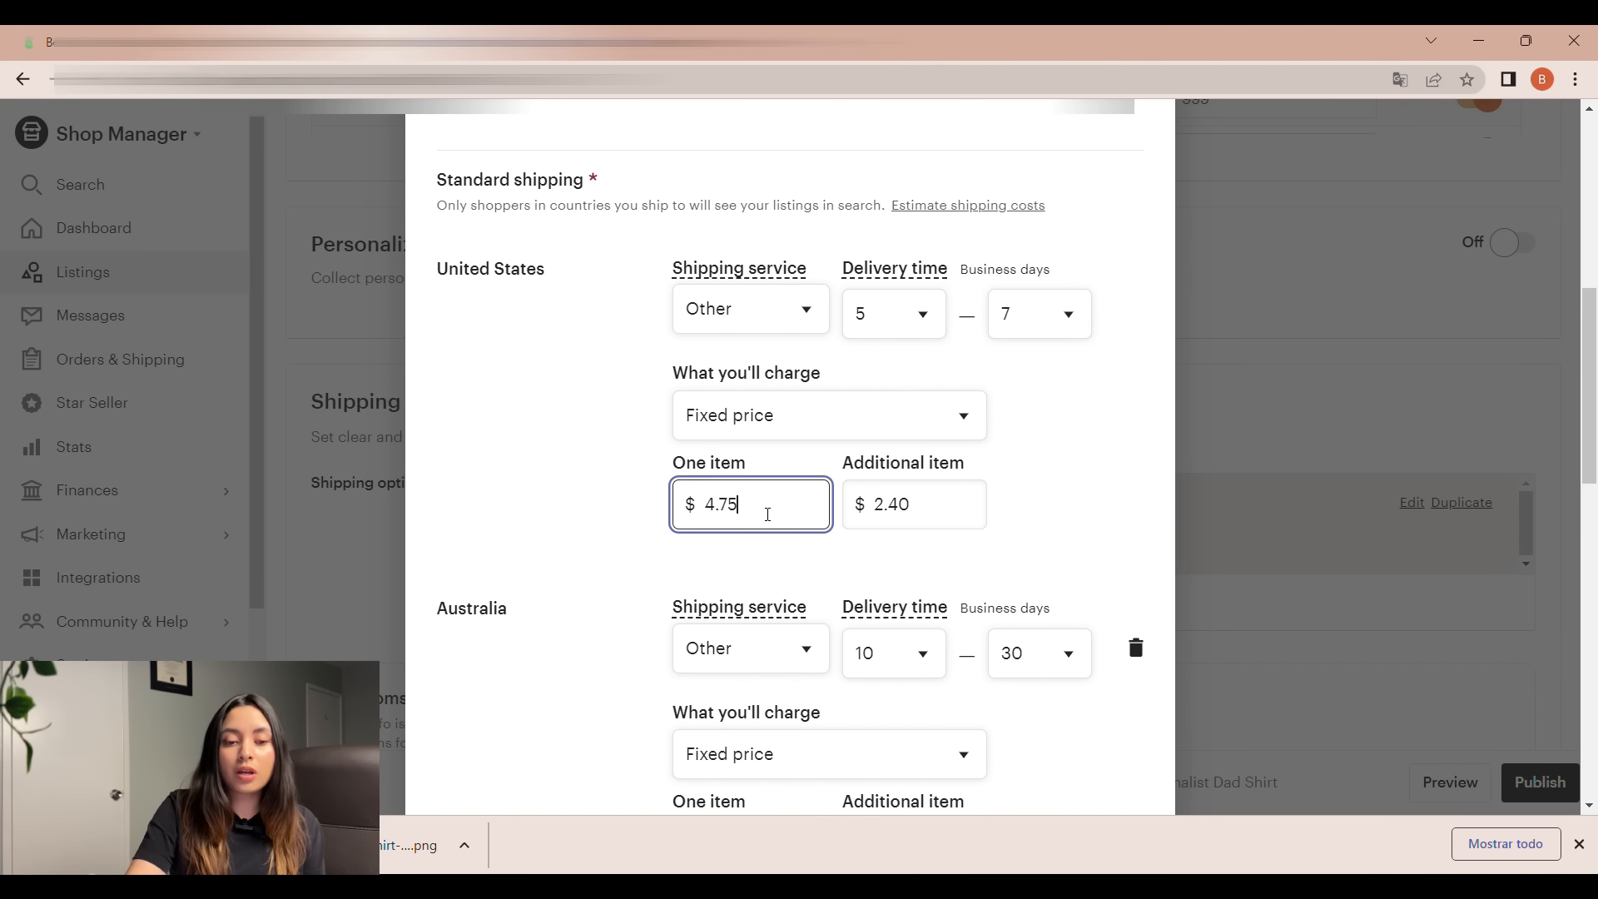
key("BackSpace")
key("BackSpace")
key("BackSpace")
key("BackSpace")
type("4")
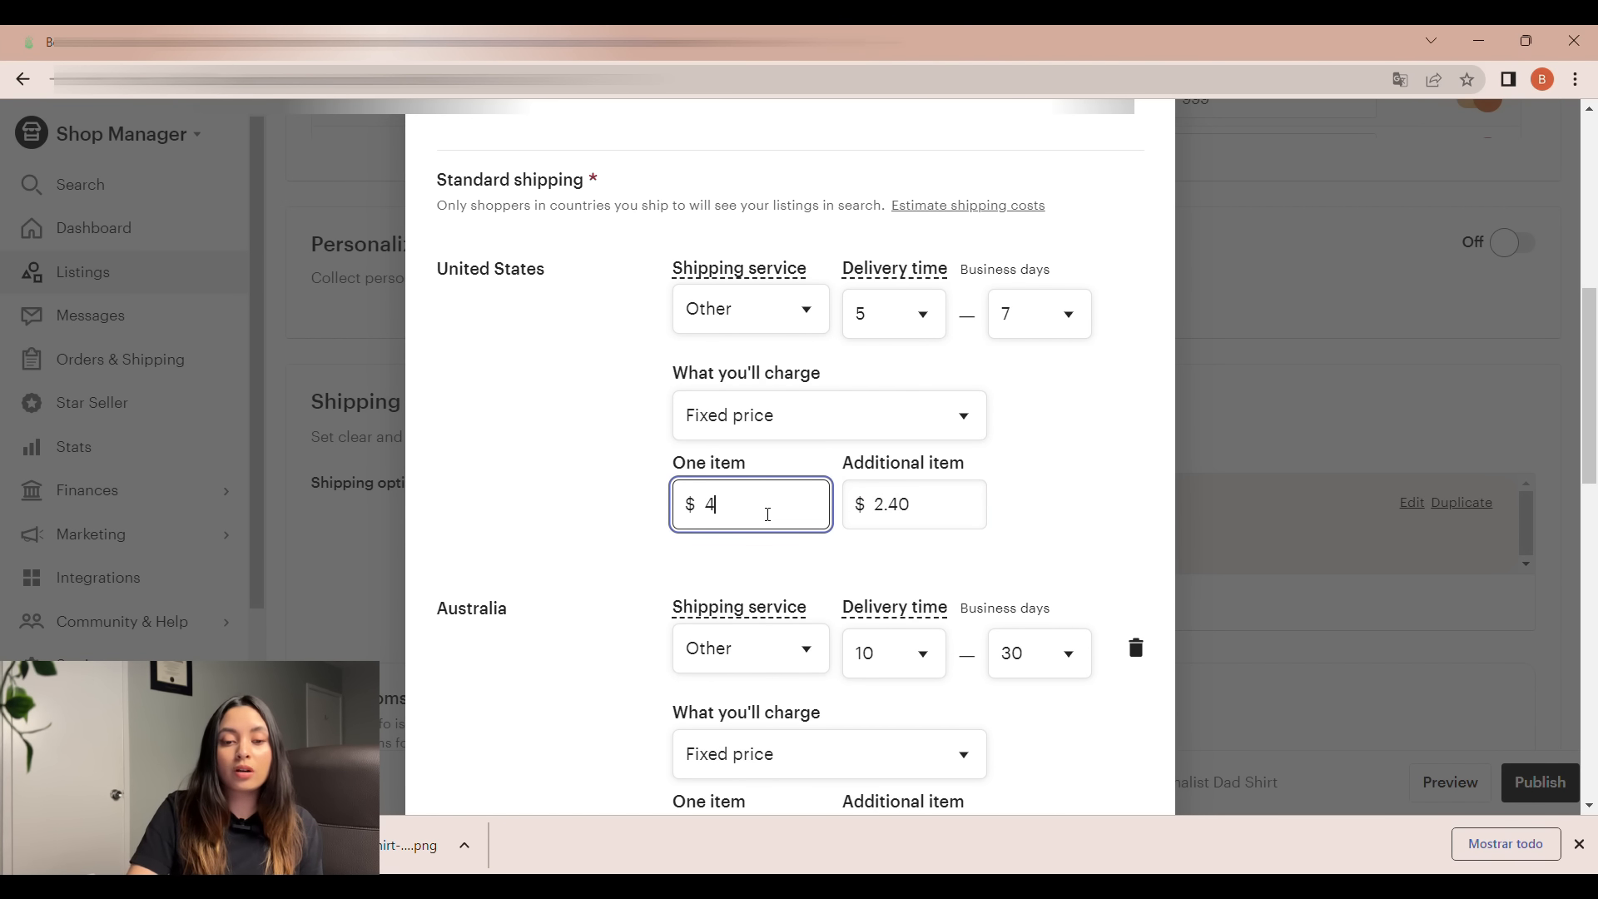
type(".9")
left_click(936, 530)
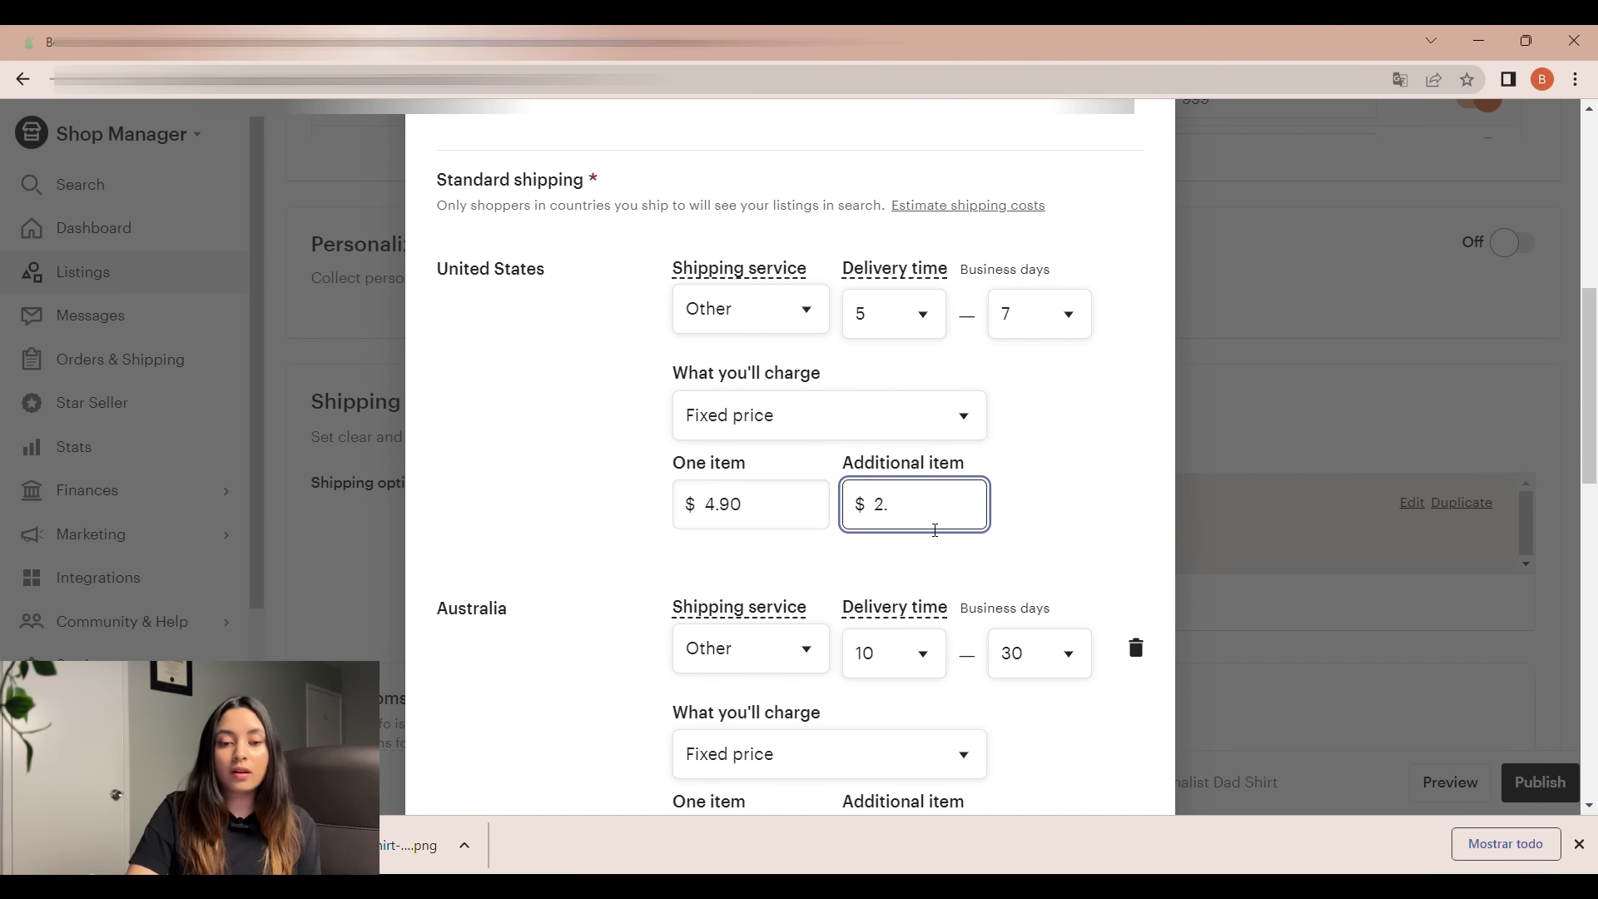
left_click(1055, 449)
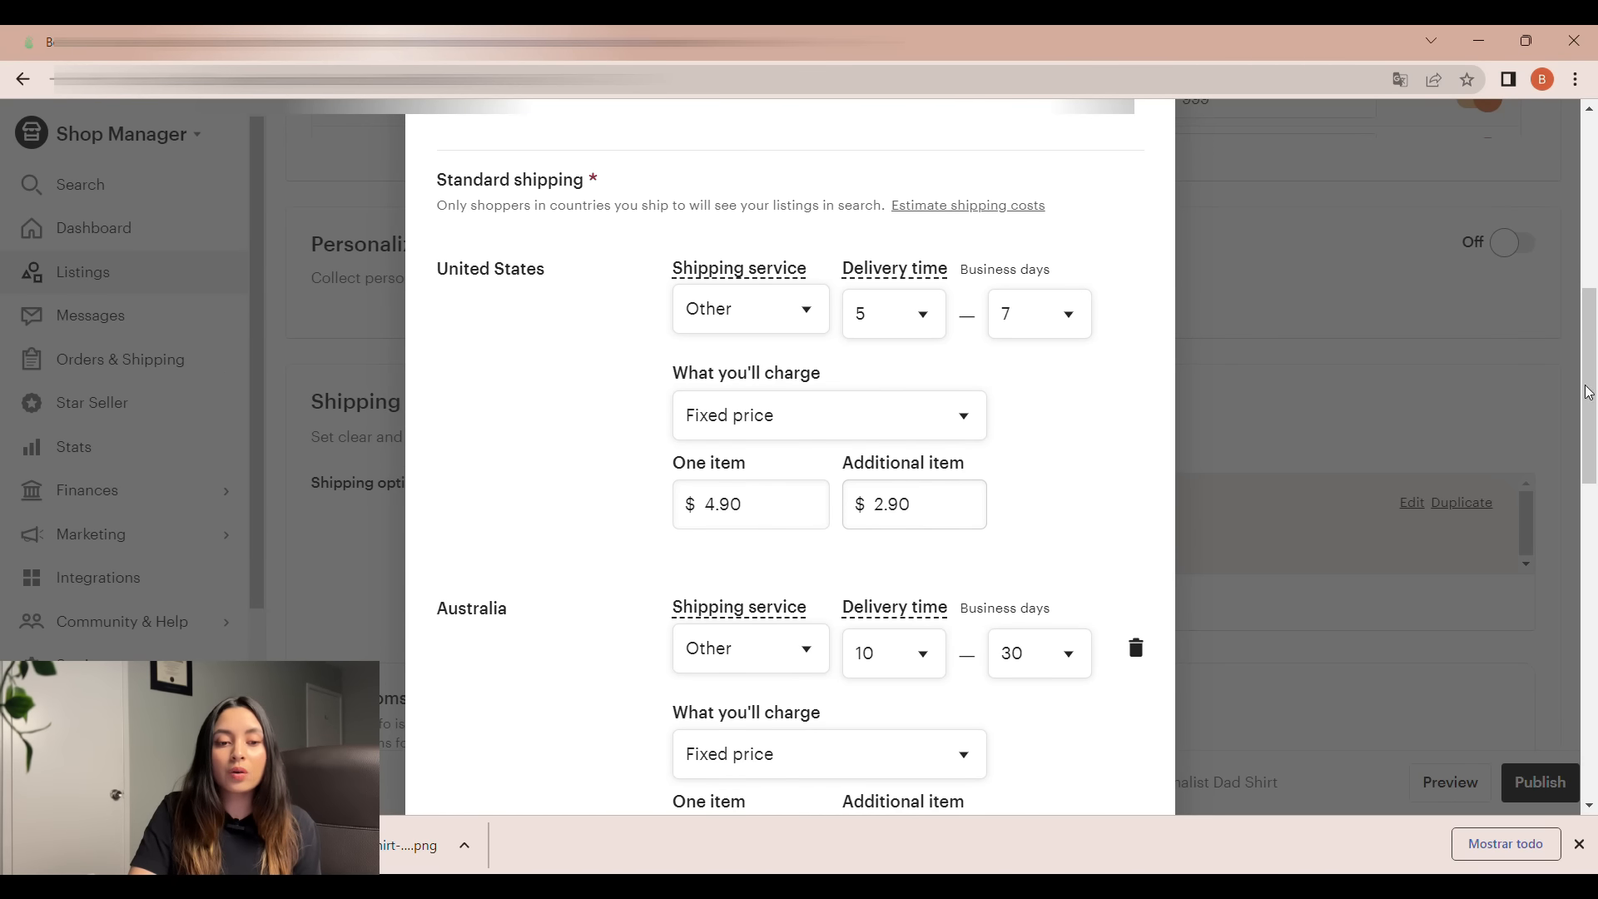
- Remove Australia, Canada and Everywhere else from the standard shipping locations, and save the shipping profile
left_click_drag(1592, 391, 1594, 427)
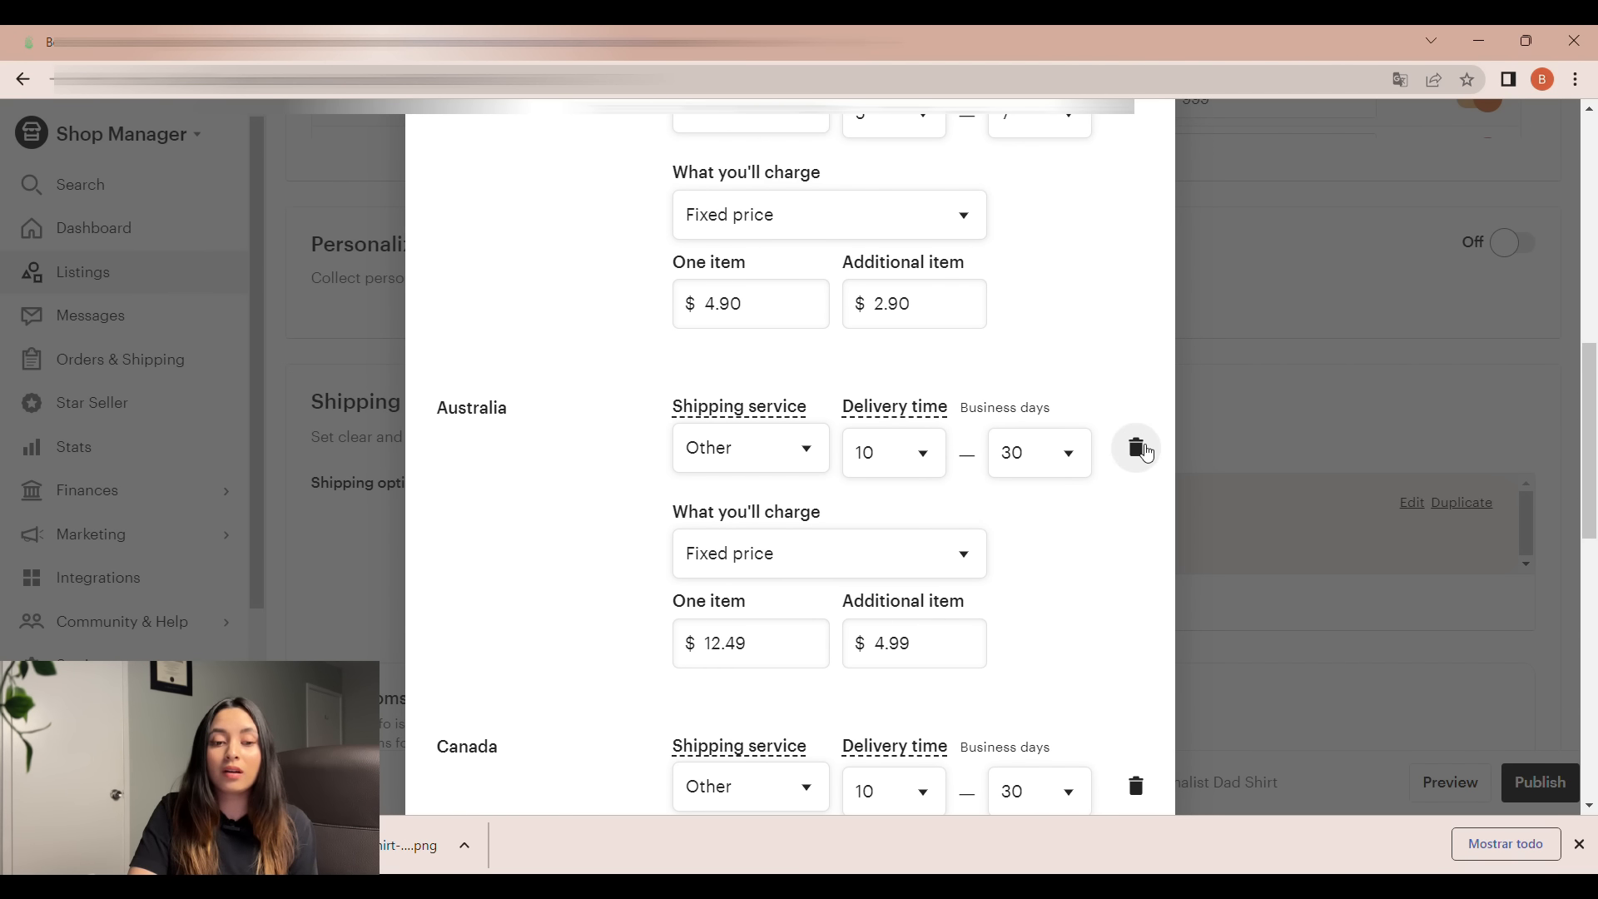
left_click(1140, 450)
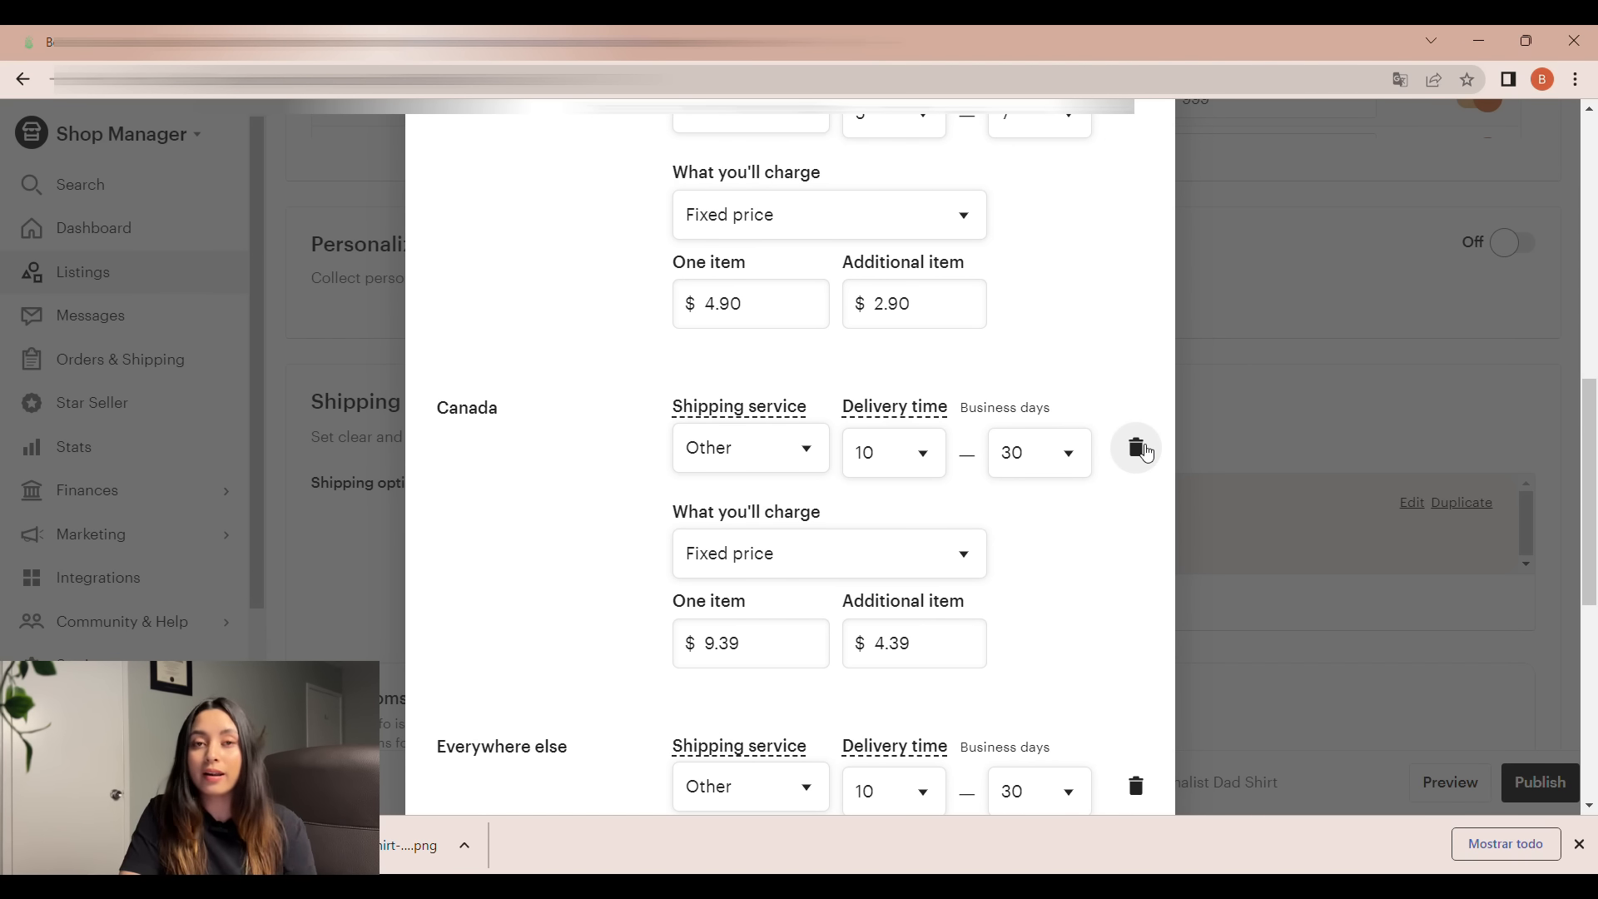
left_click(1139, 450)
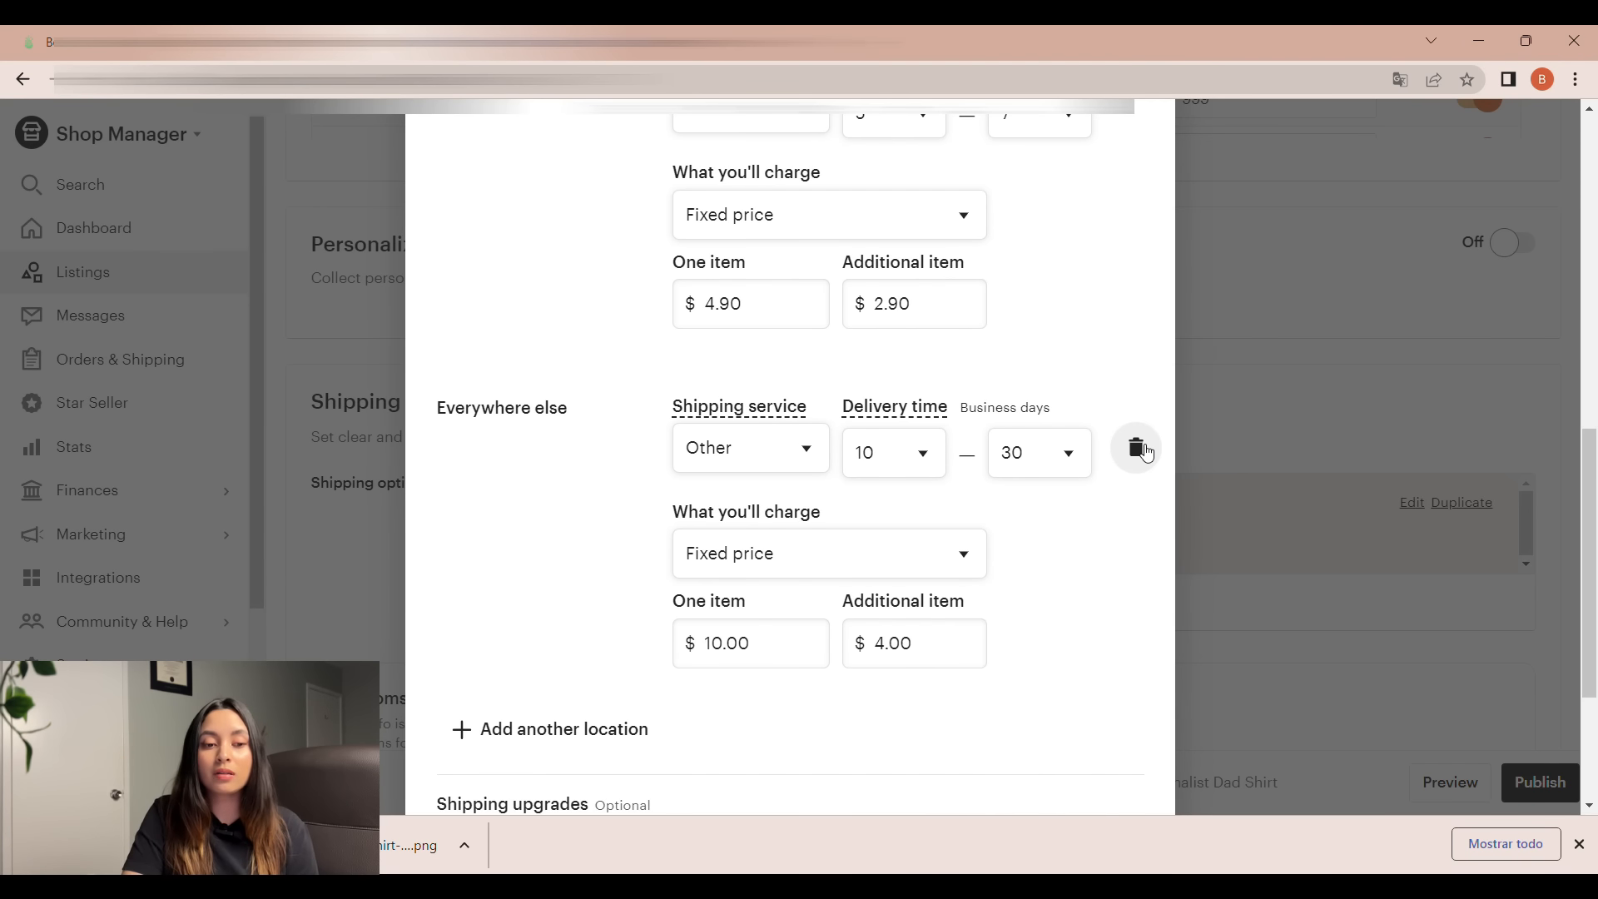
left_click(1138, 449)
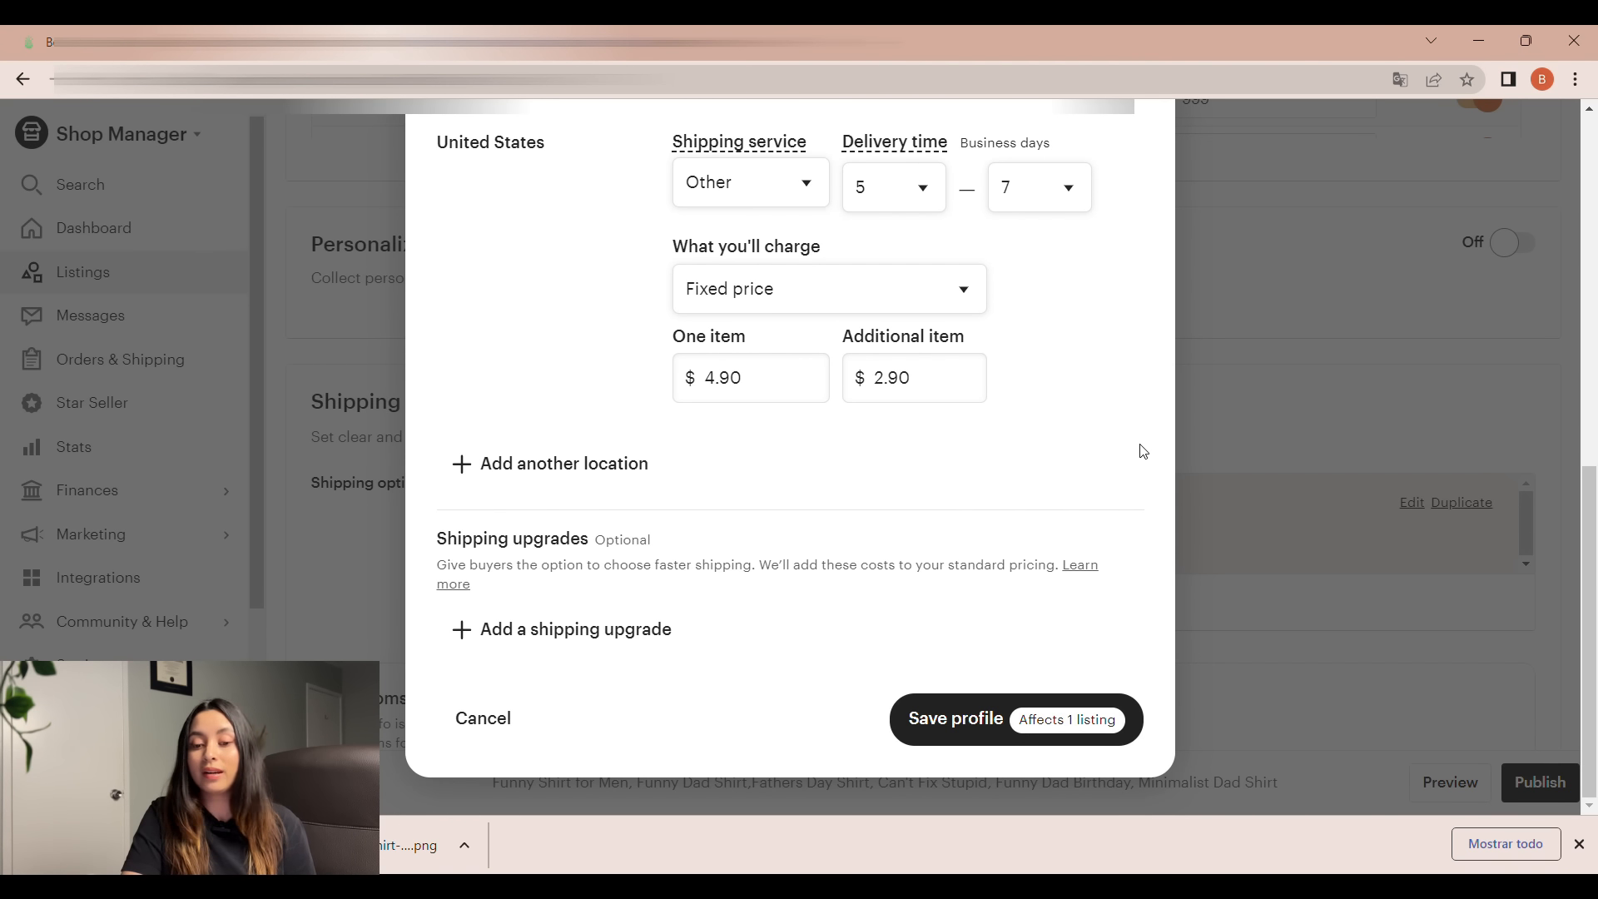
left_click(969, 716)
left_click(918, 542)
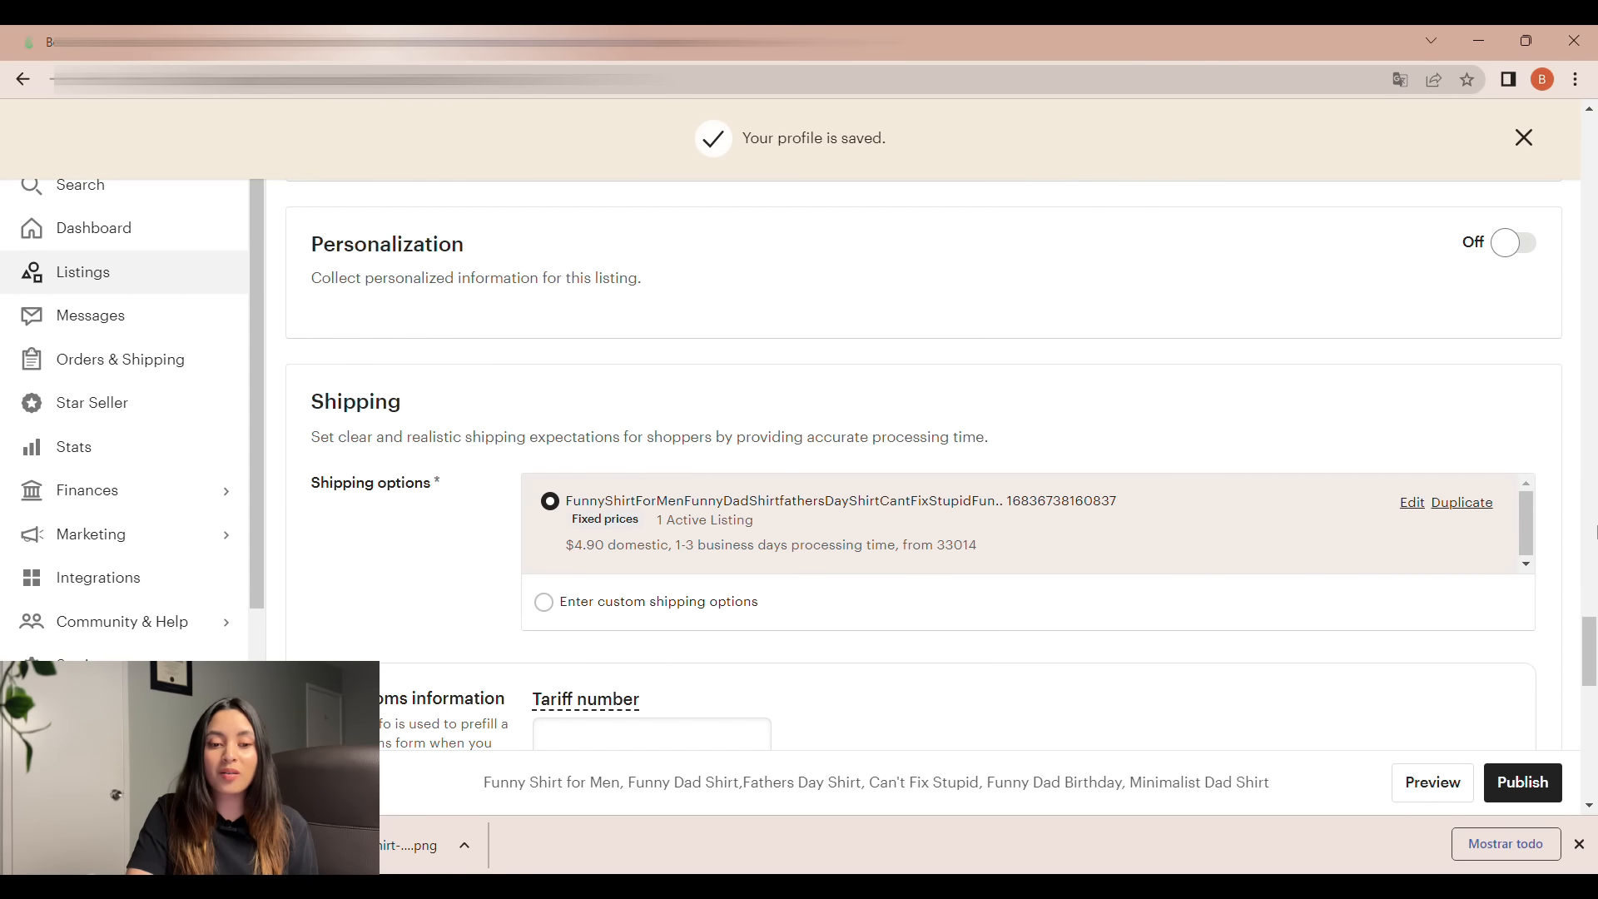
- Publish the shirt listing with its updated details, tags and shipping profile
left_click_drag(1592, 654, 1592, 729)
left_click(1515, 789)
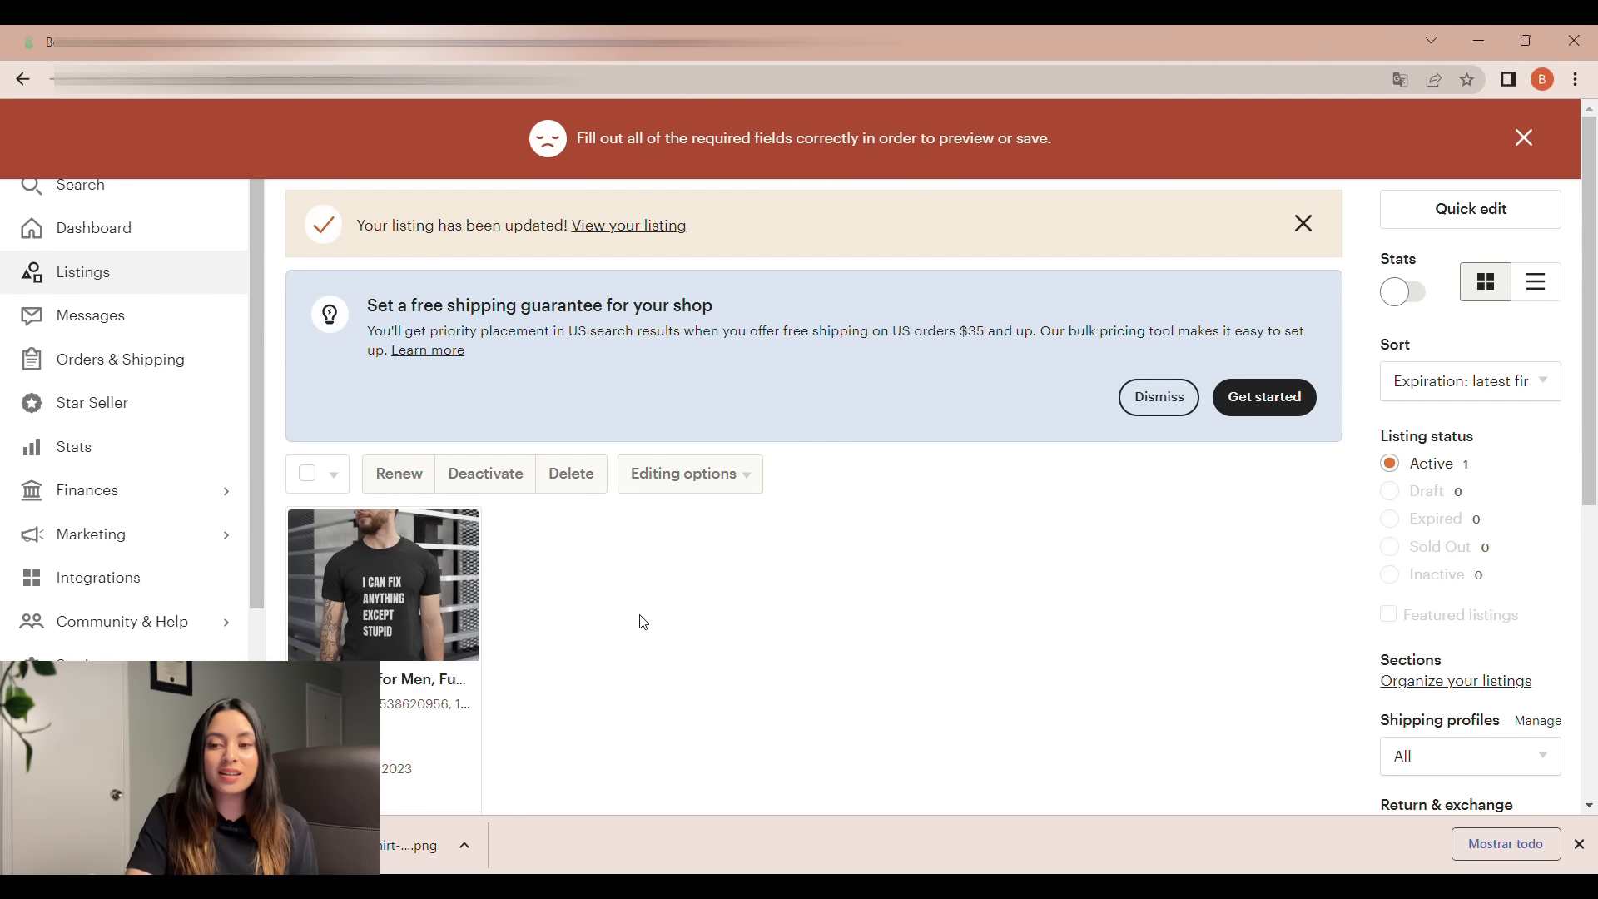
- Open the public Etsy page of the "I CAN FIX ANYTHING EXCEPT STUPID" shirt listing from its listing options
scroll(1591, 426, "down", 2)
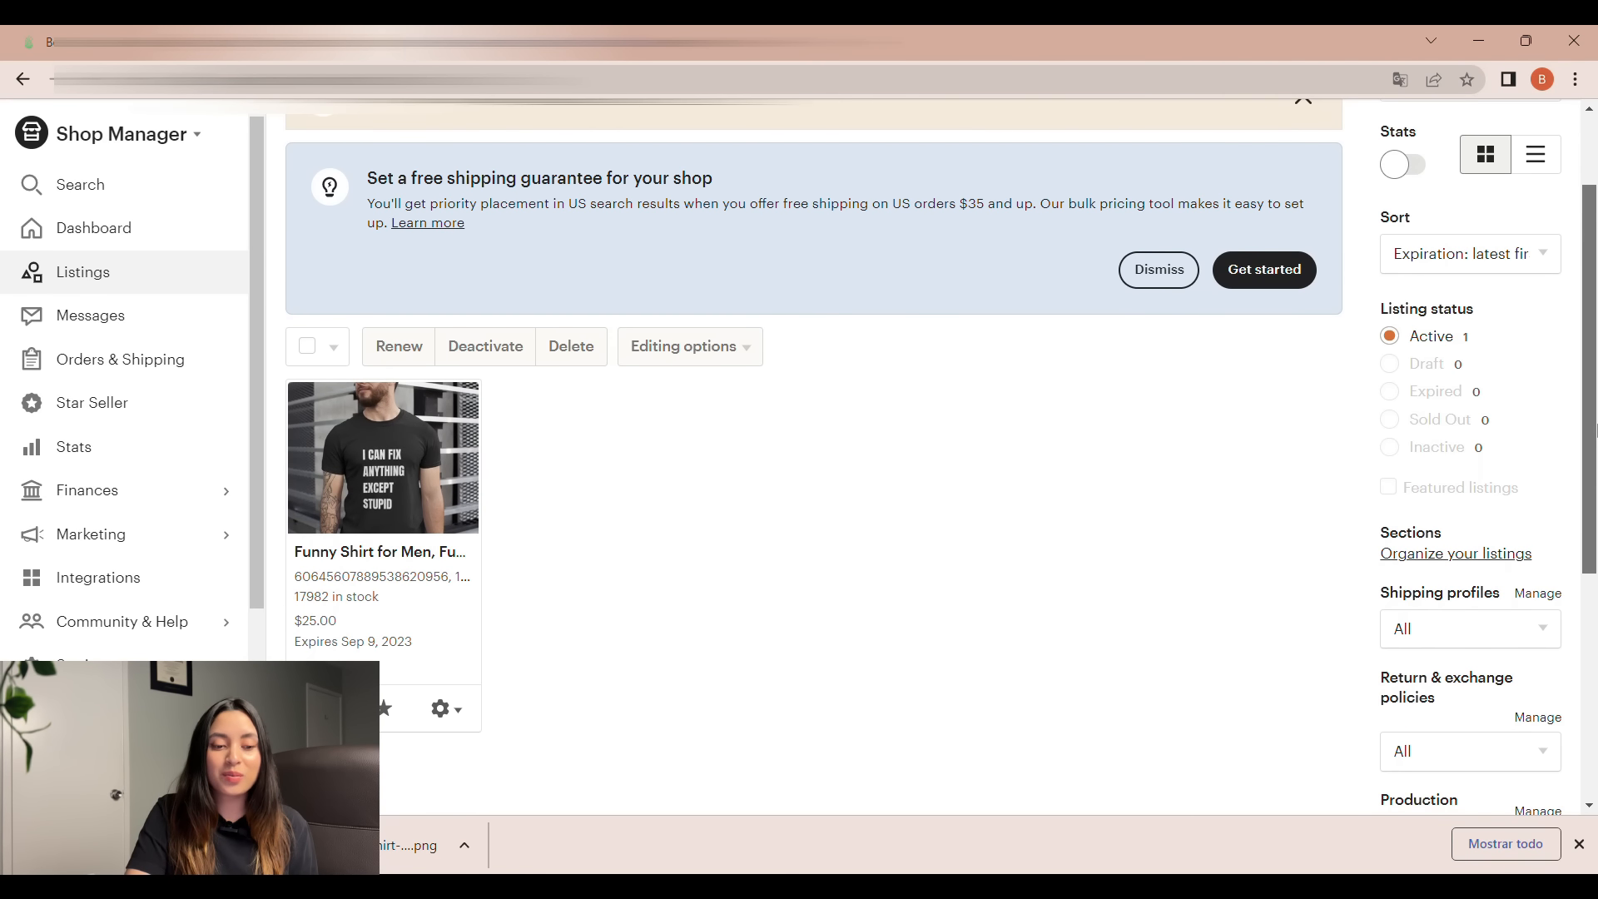
scroll(464, 681, "down", 4)
left_click(458, 396)
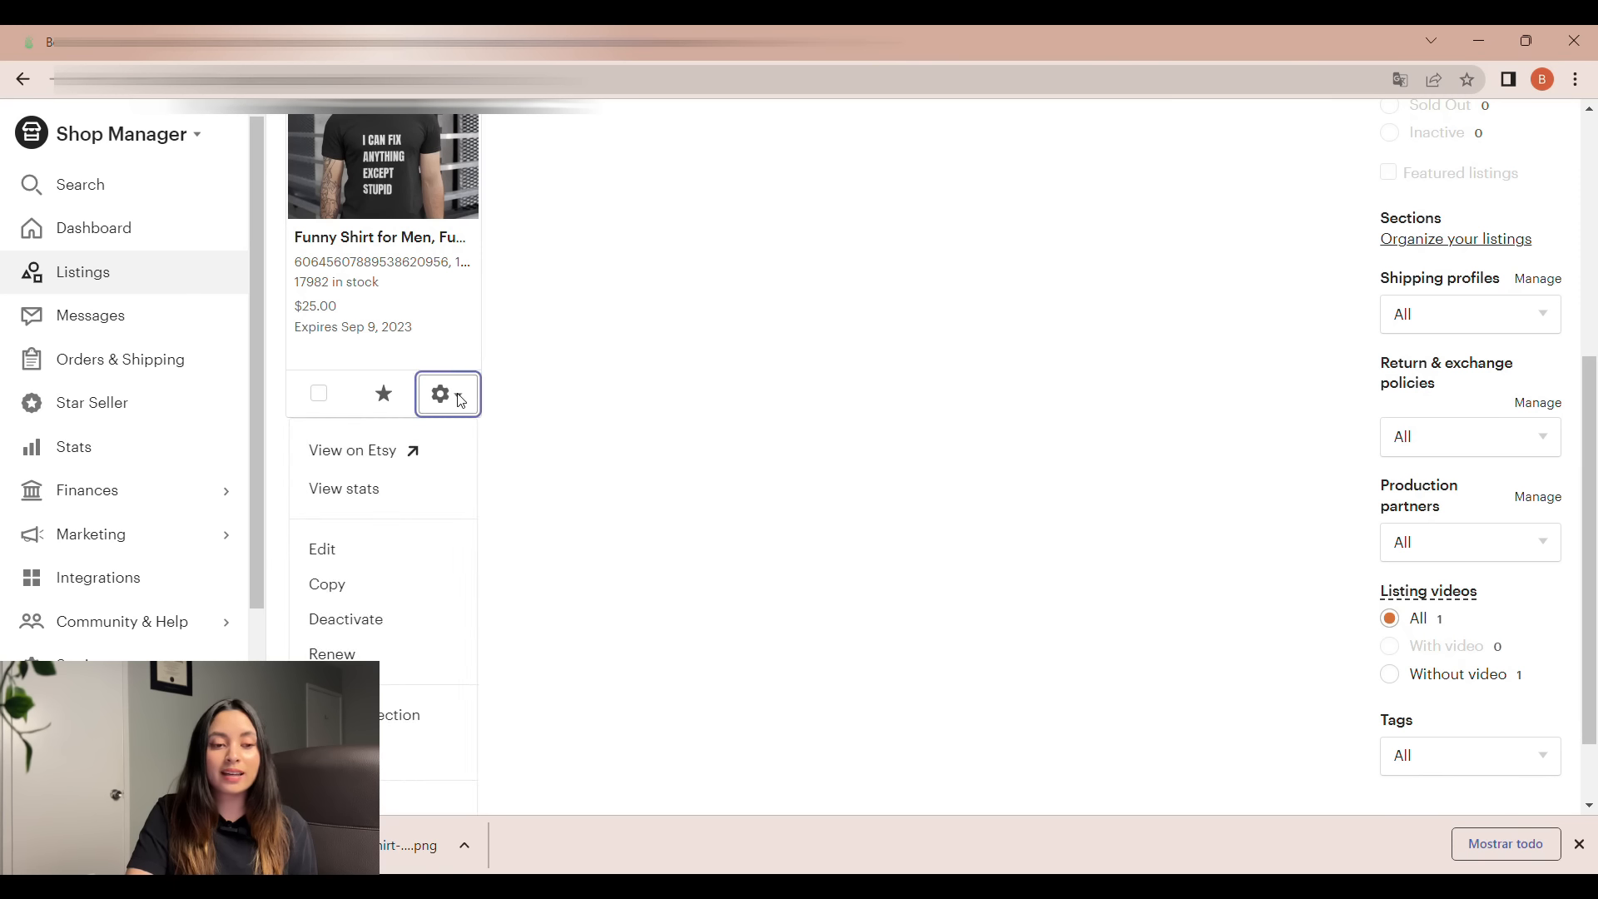
left_click(352, 452)
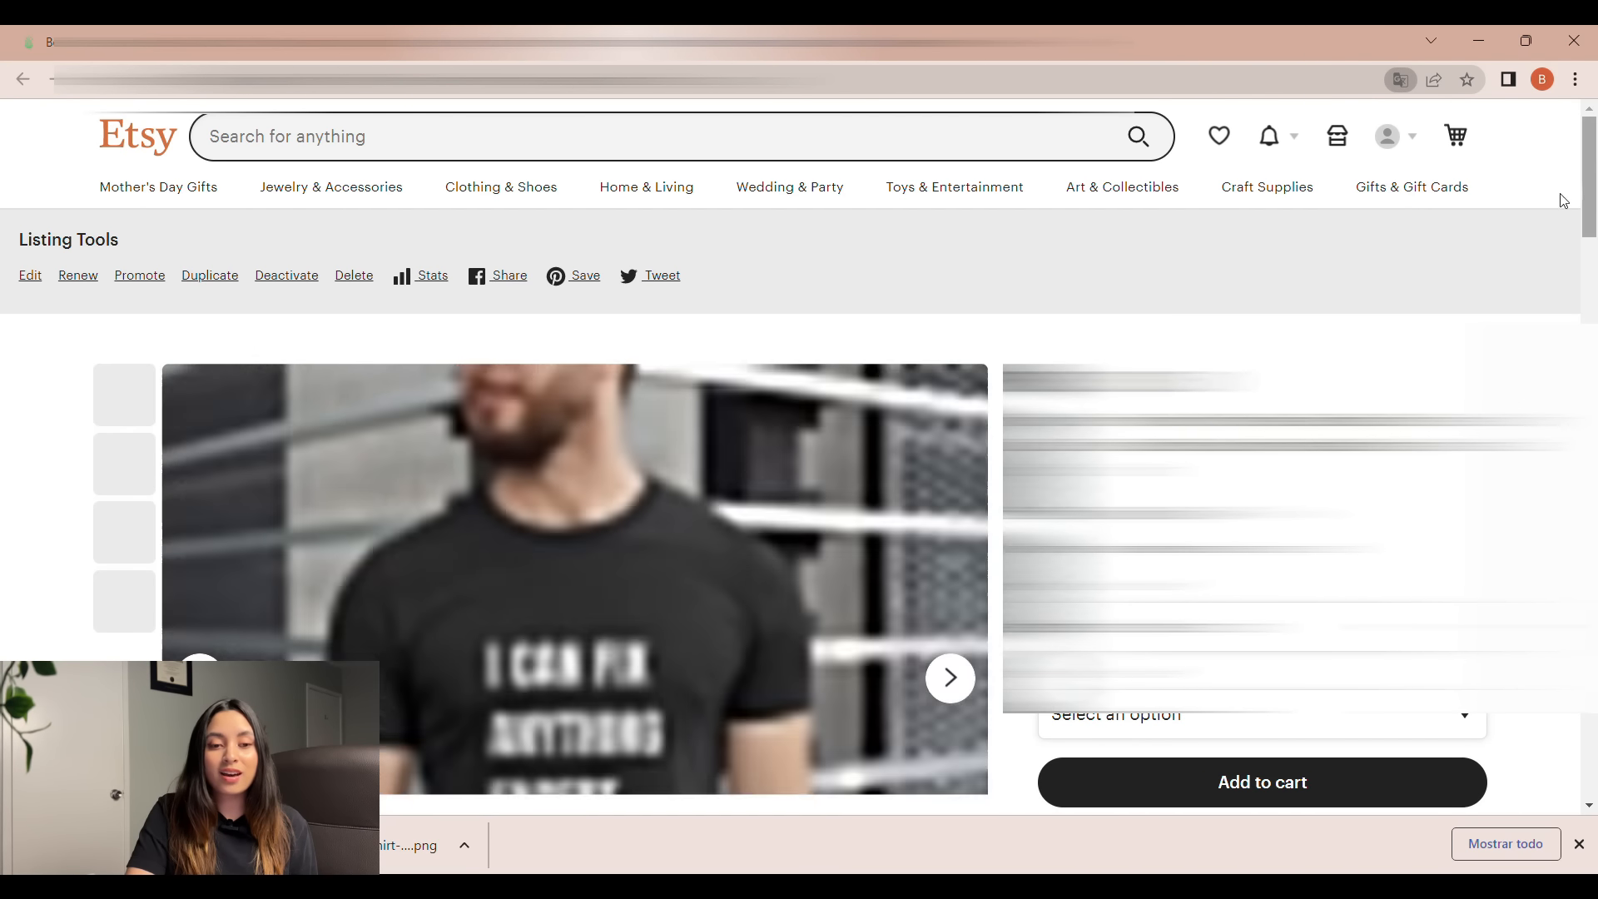
- Check the black, green and white shirt photos on the live listing, and return to the black shirt photo
left_click_drag(1579, 209, 1580, 235)
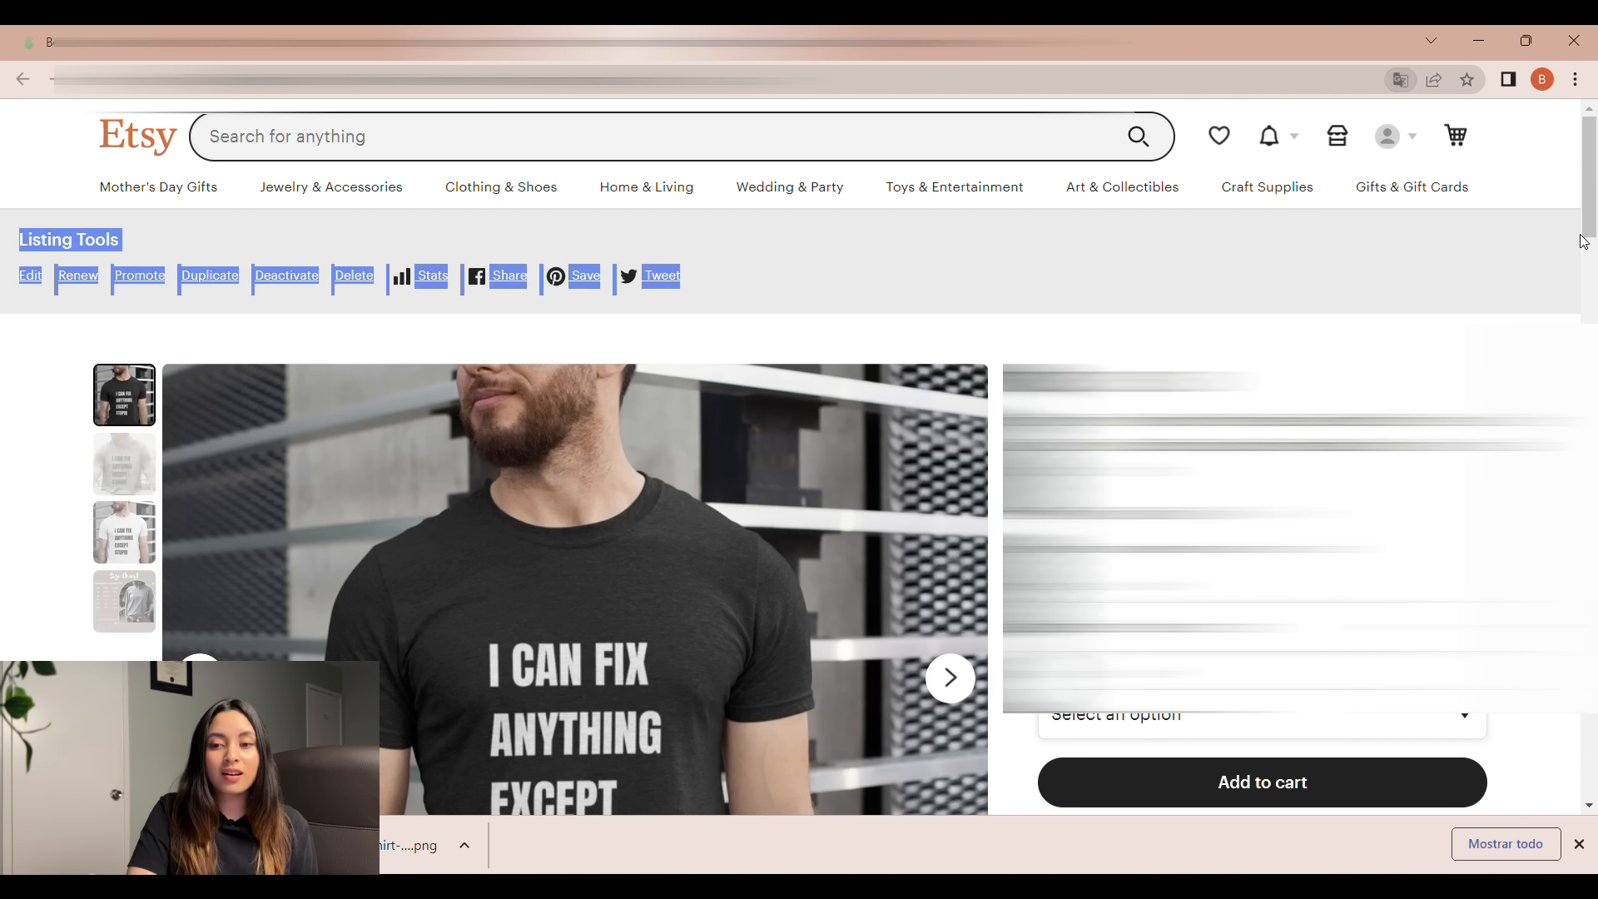
left_click(1516, 314)
scroll(1594, 242, "down", 2)
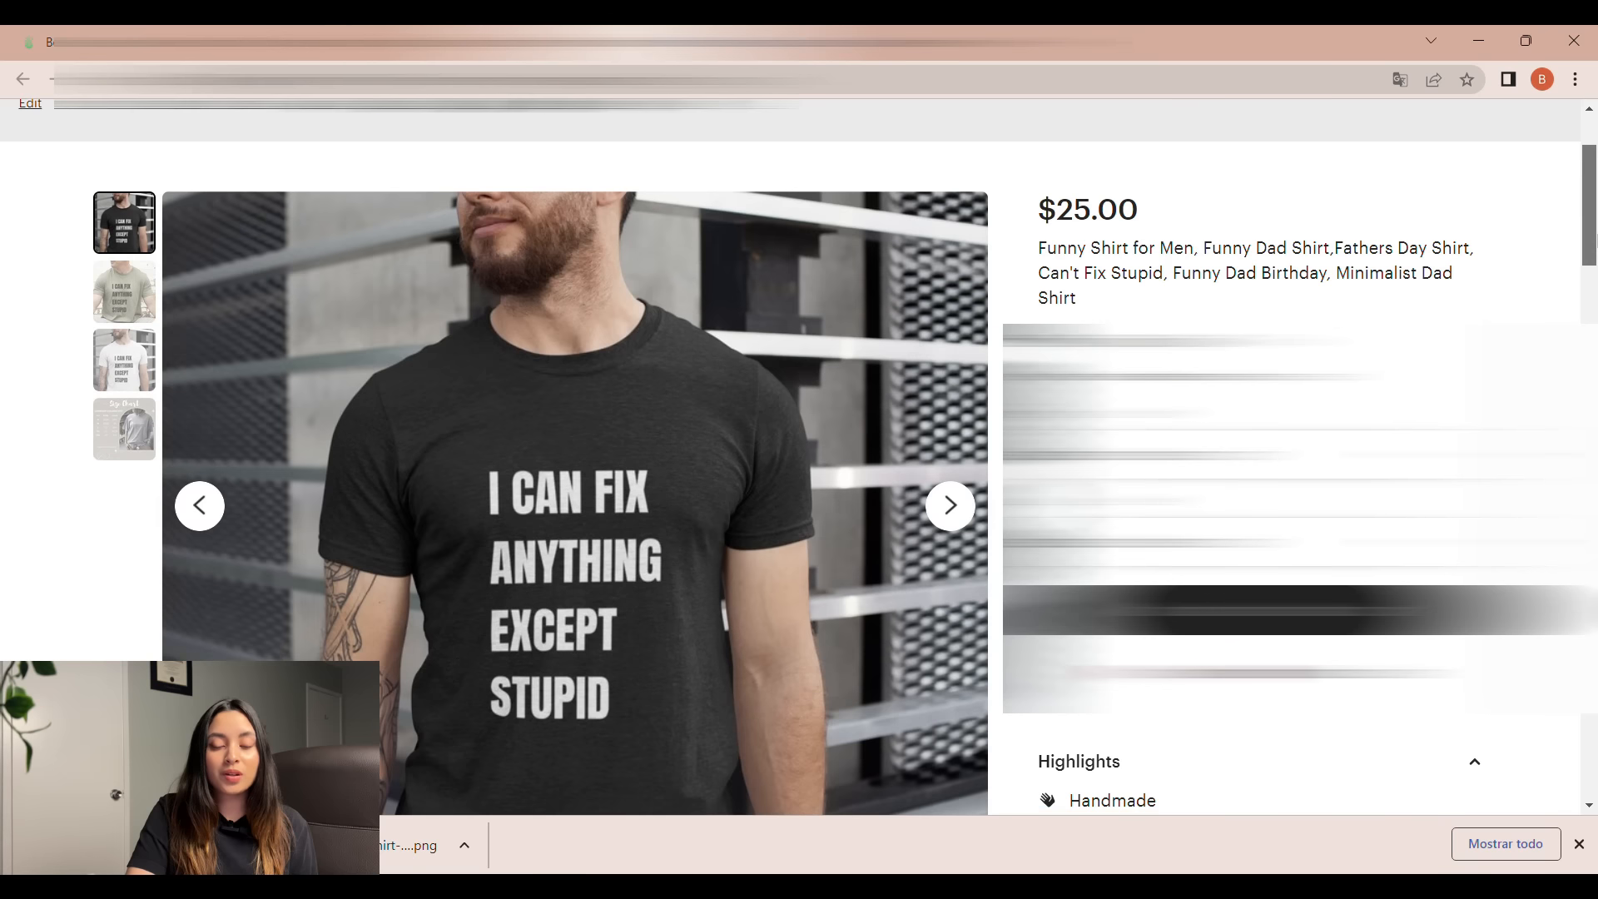
left_click(138, 298)
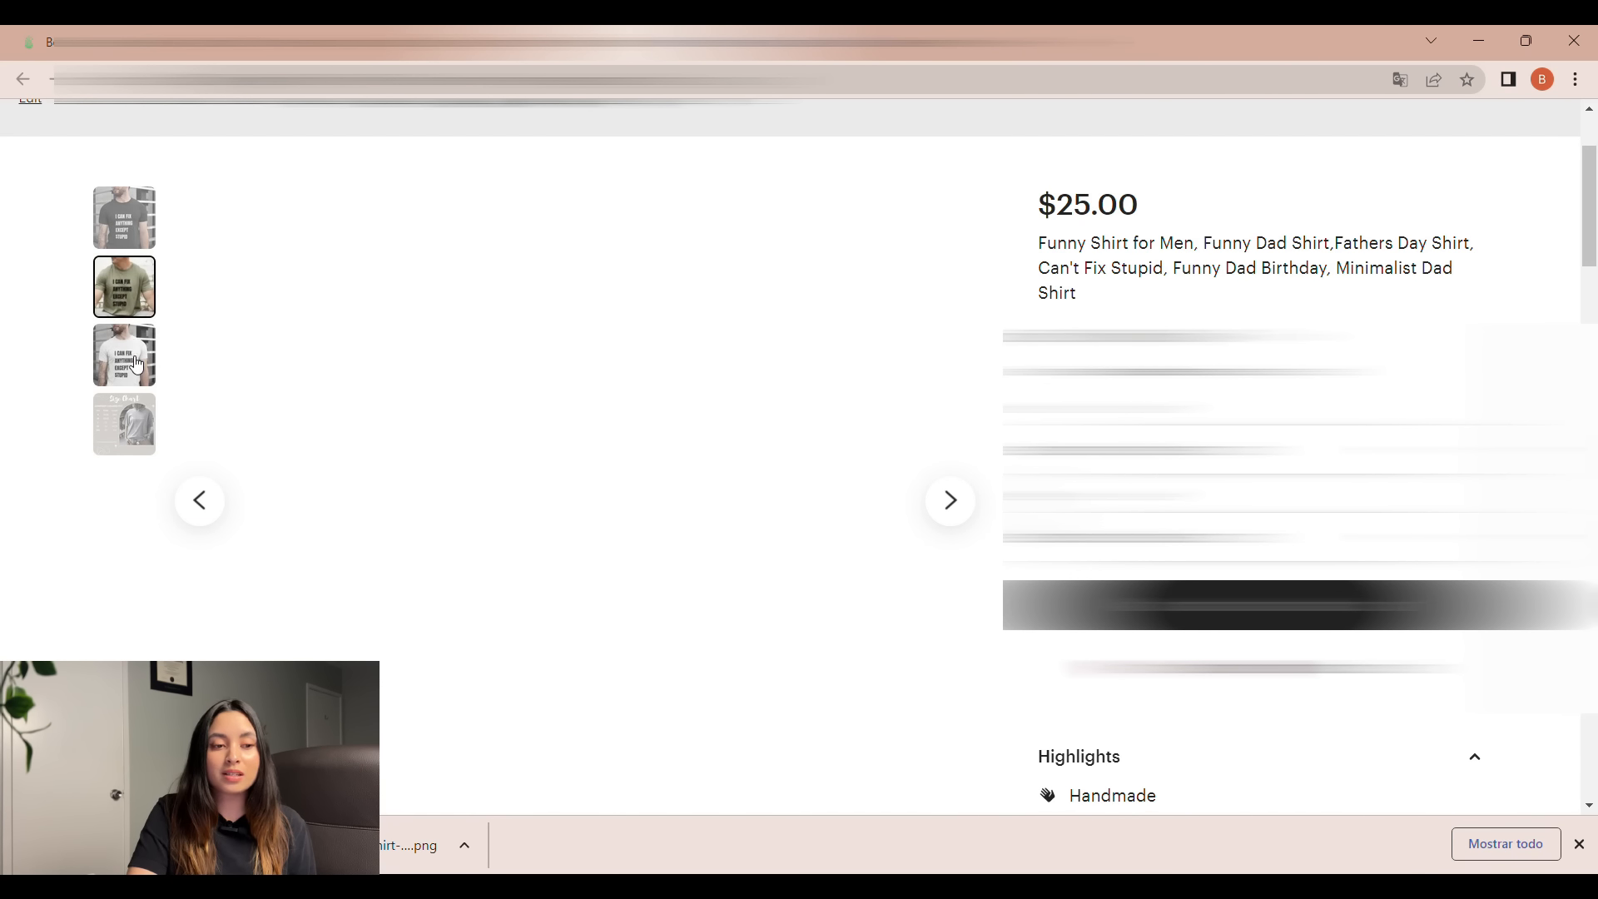
left_click(117, 209)
left_click(125, 289)
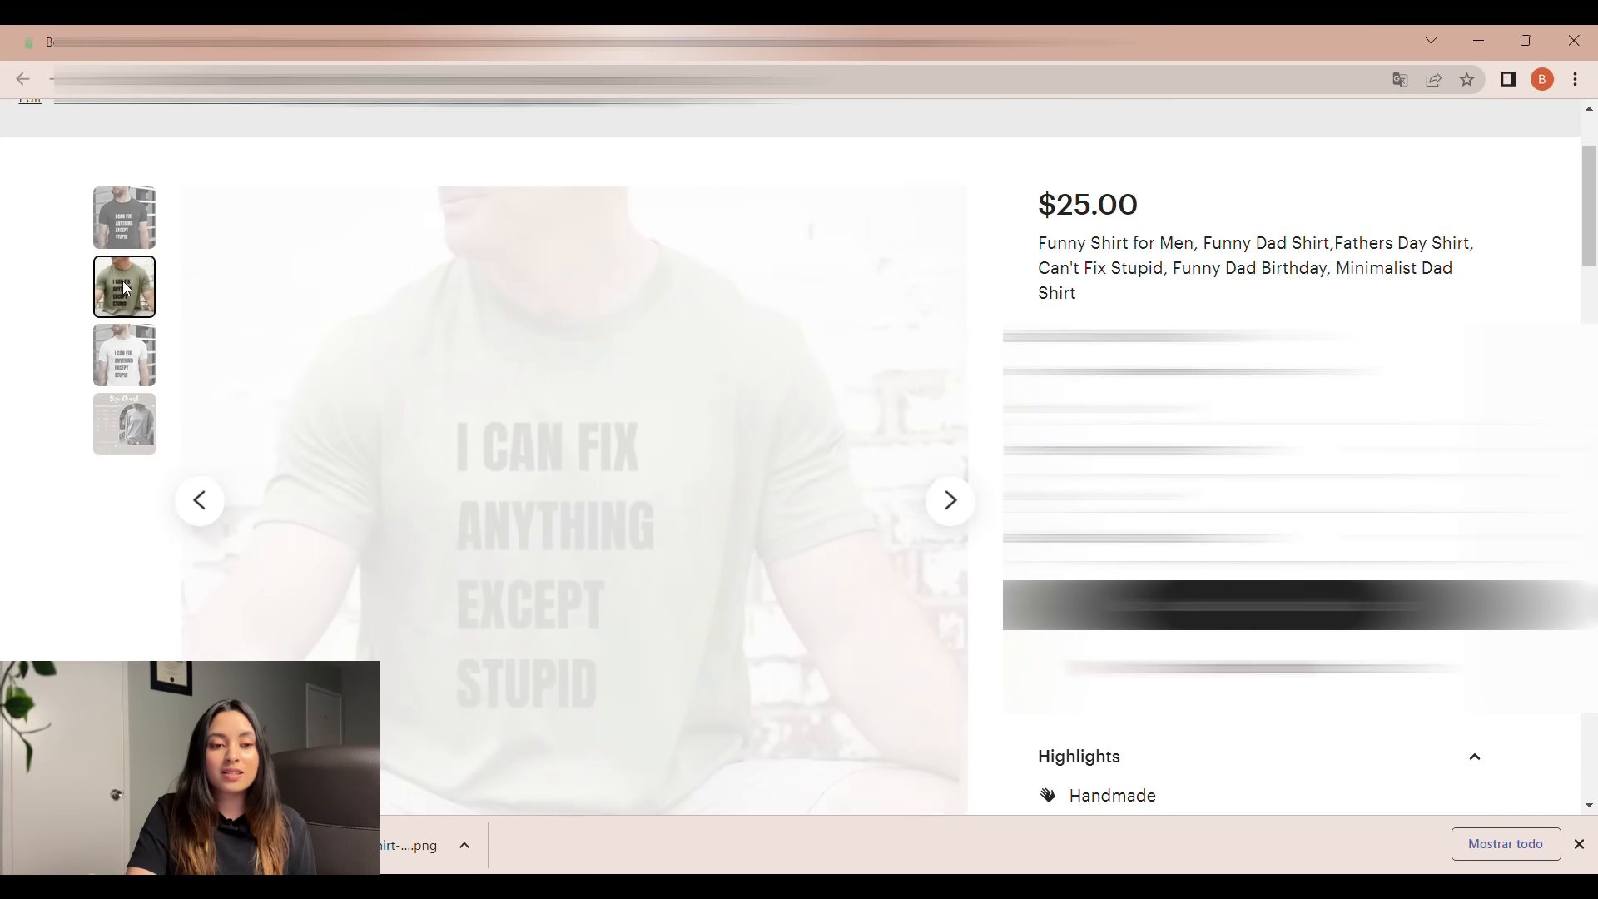
left_click(125, 356)
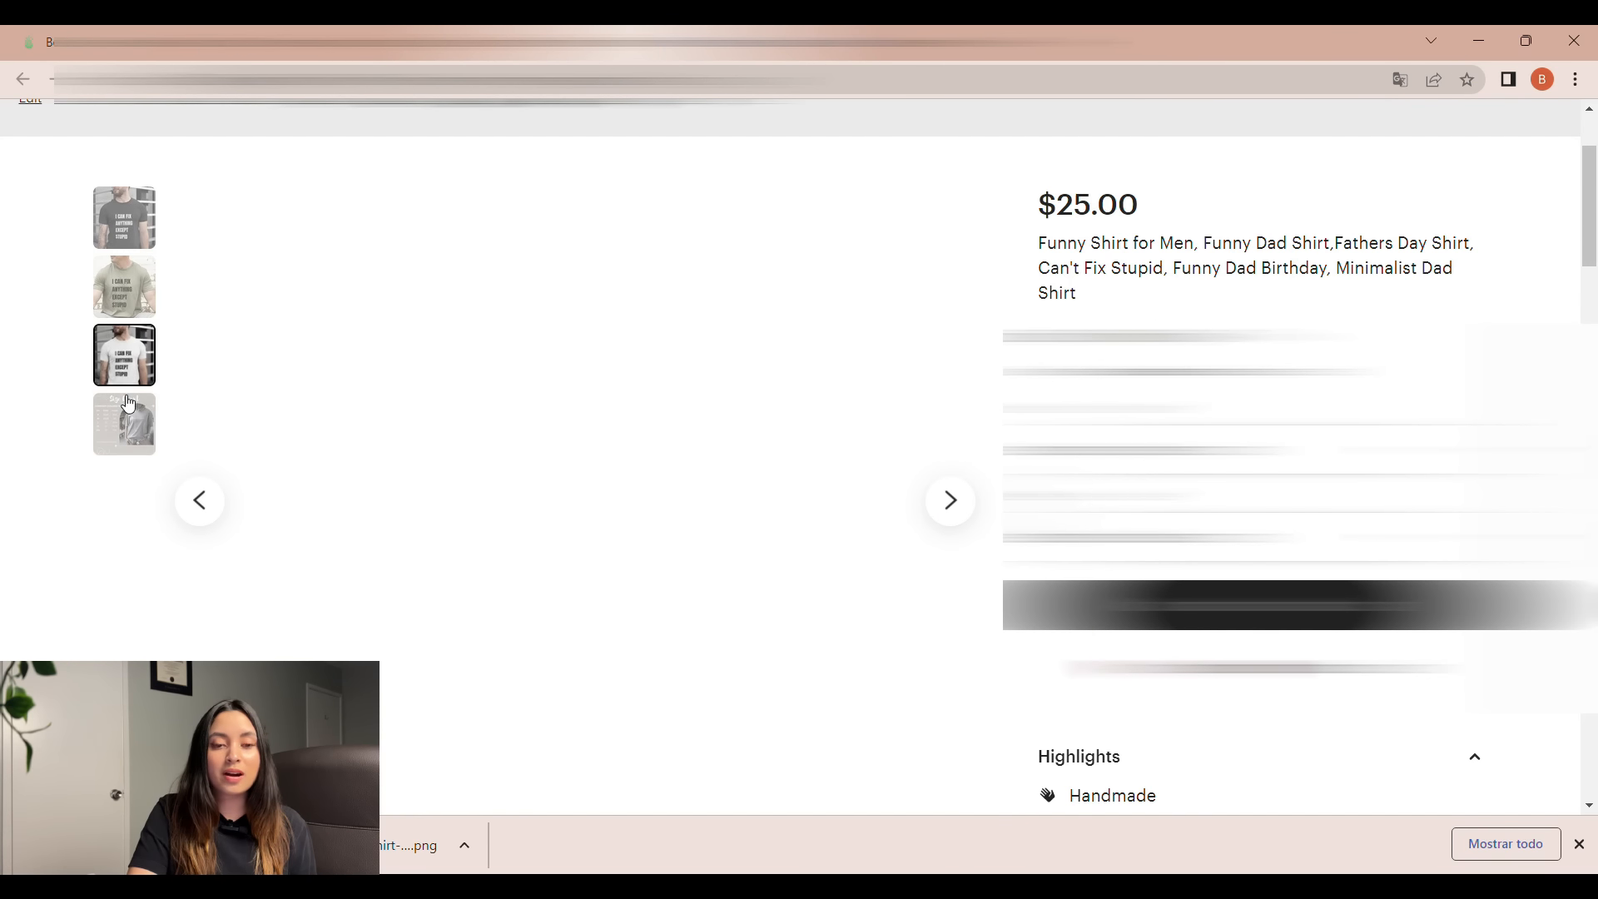
left_click(125, 218)
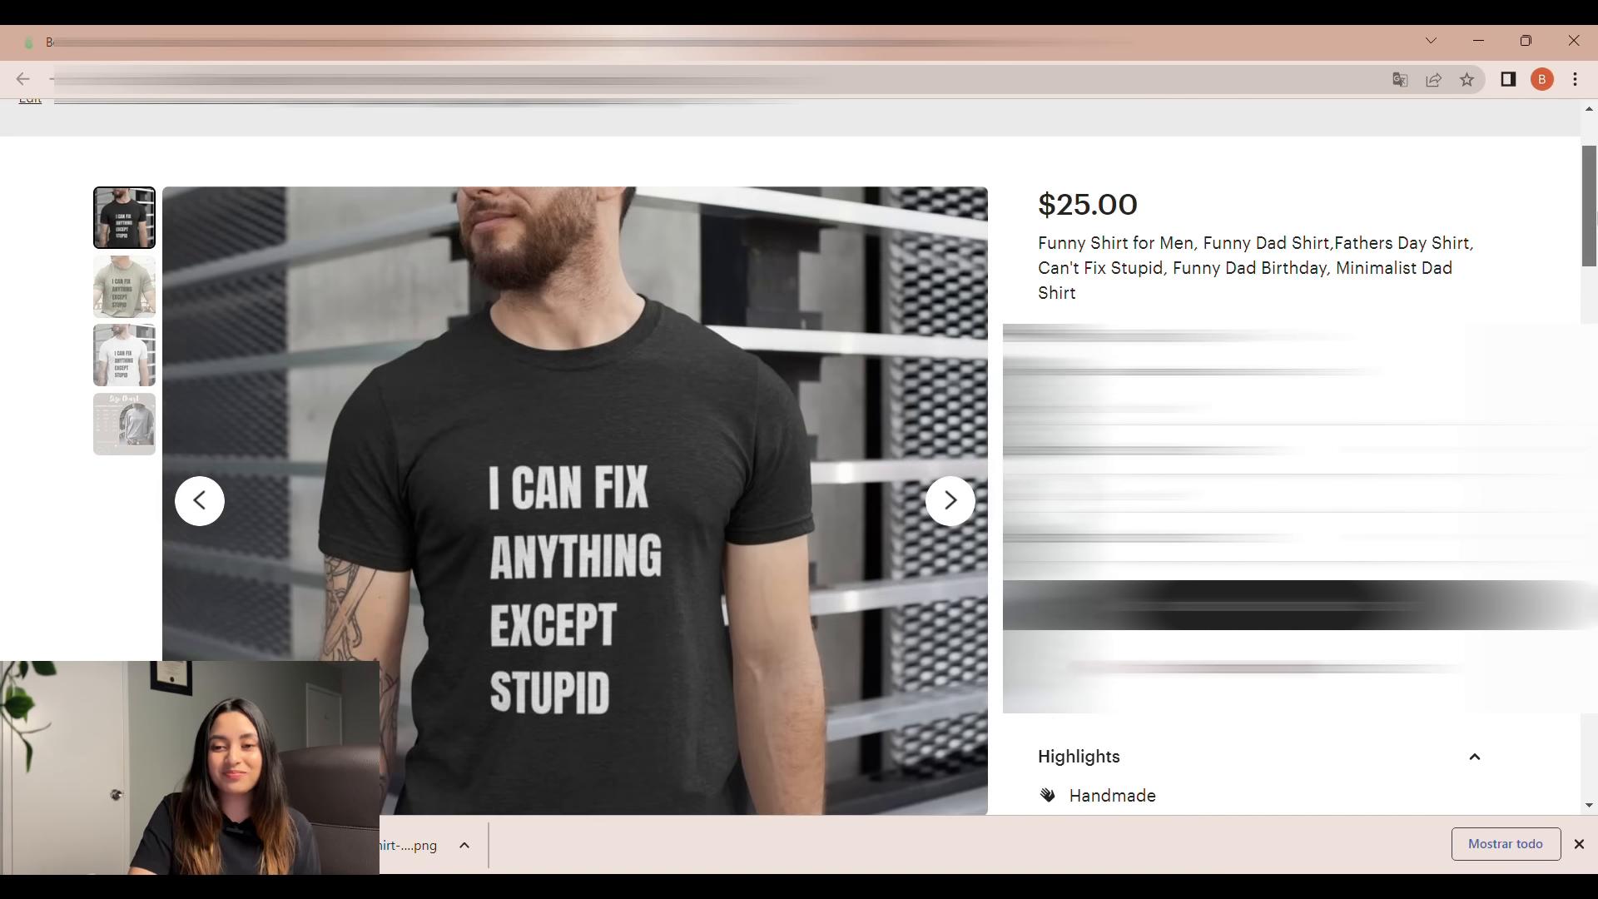